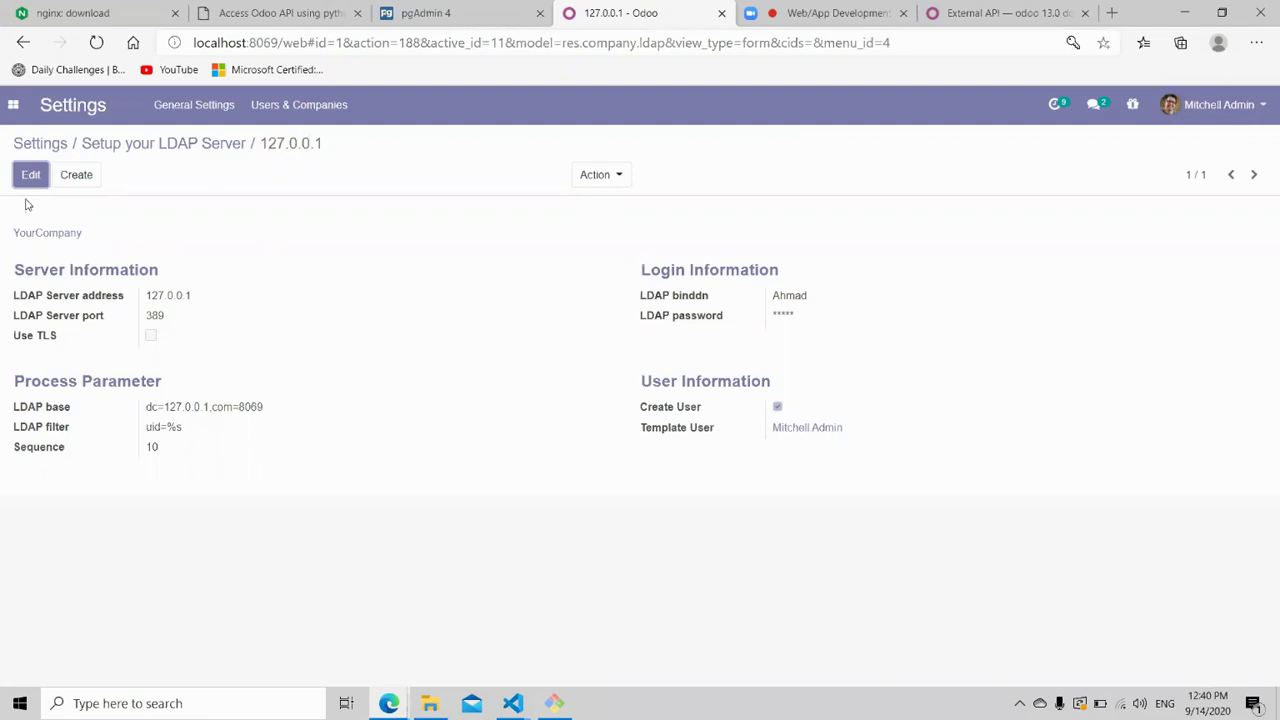
Step: Put the 127.0.0.1 LDAP server record in edit mode and inspect its LDAP base and bind DN values
left_click(32, 173)
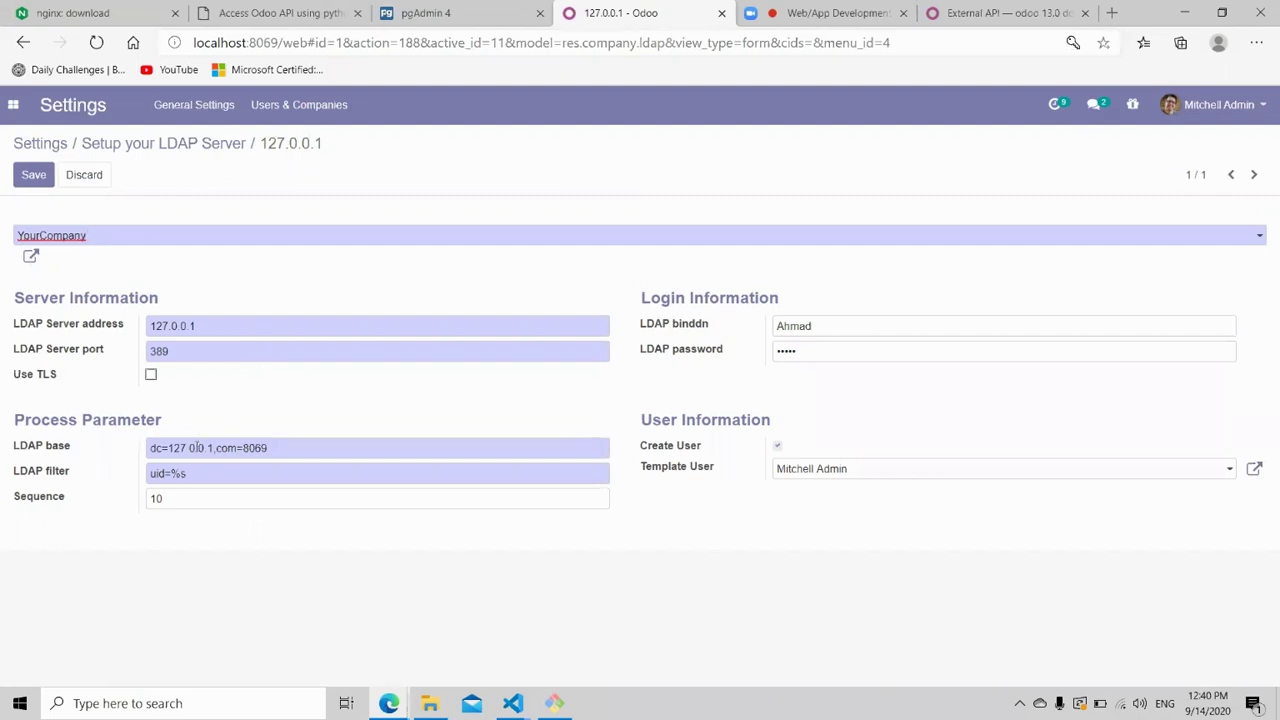
left_click_drag(212, 448, 162, 448)
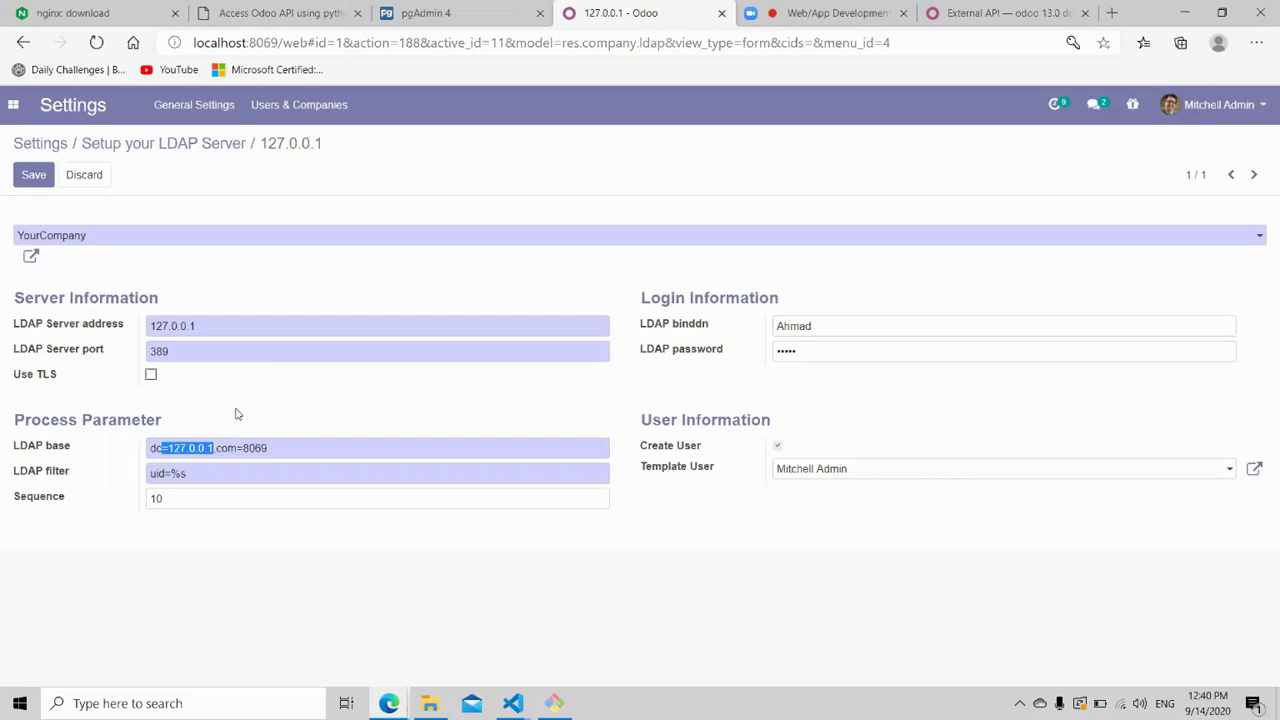
left_click(211, 448)
left_click_drag(170, 448, 208, 448)
left_click(320, 452)
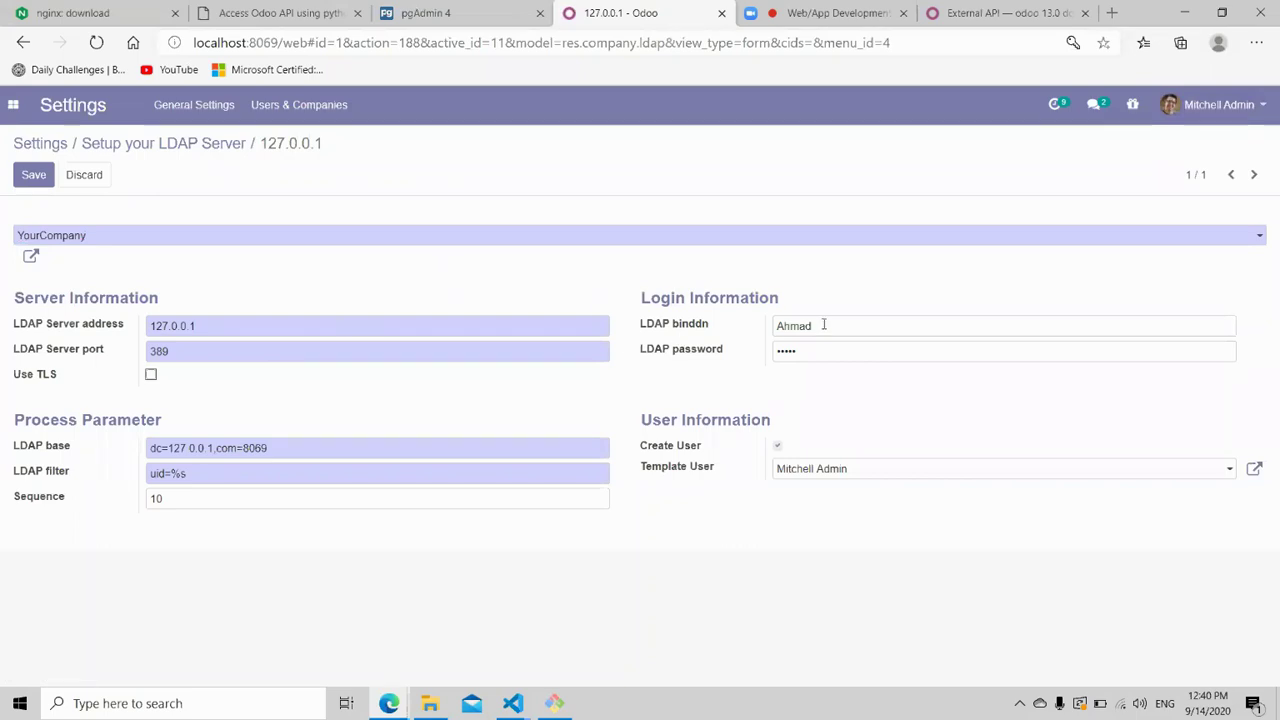
left_click_drag(824, 324, 760, 354)
left_click(743, 363)
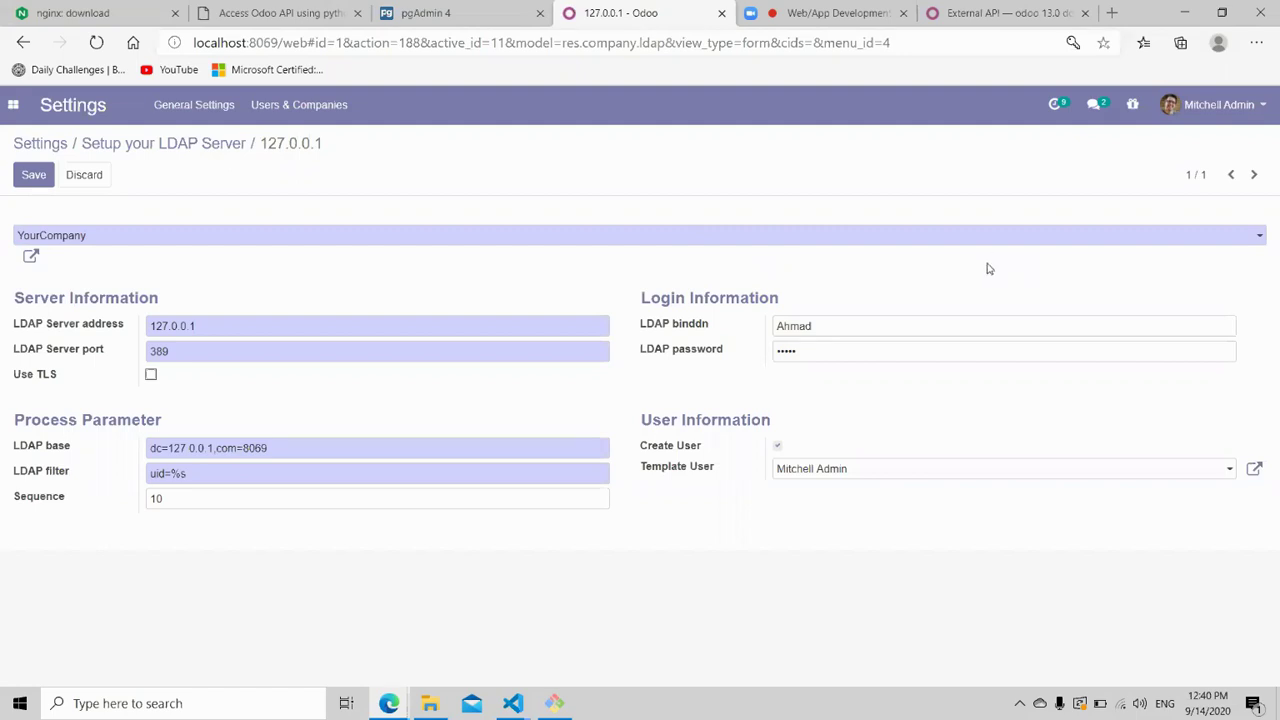
left_click(1262, 114)
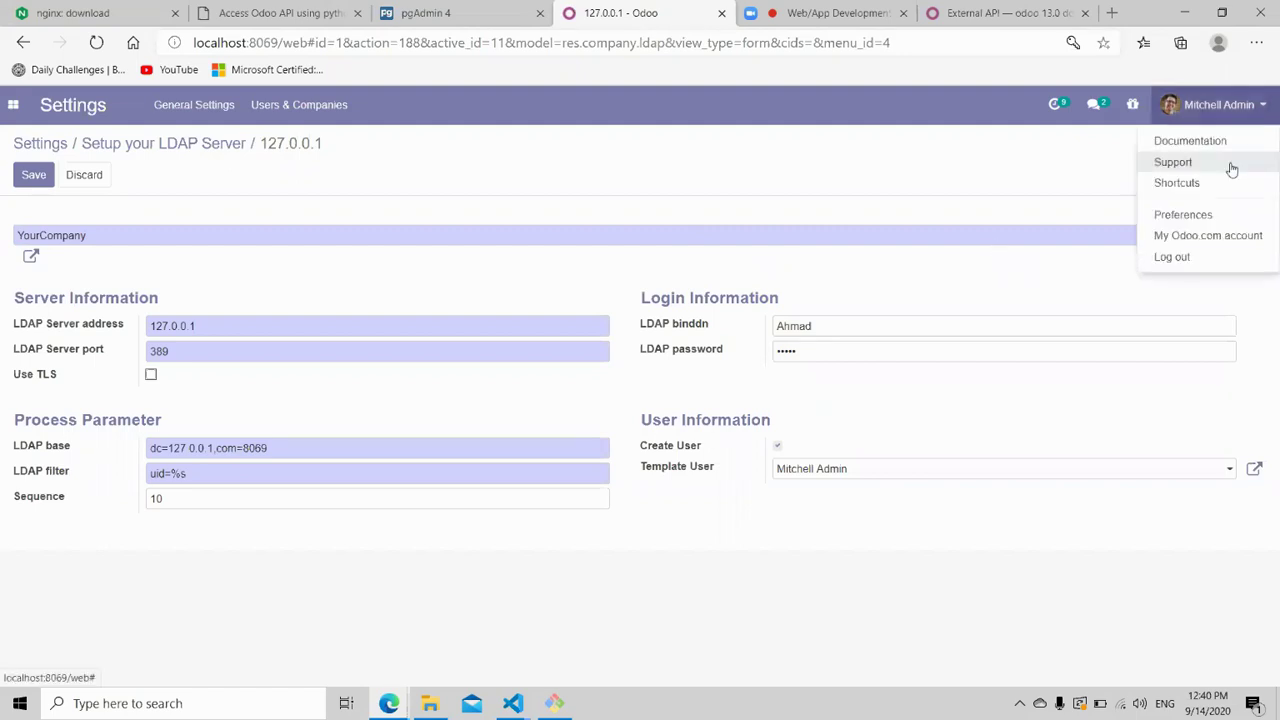
Step: Log out, then try signing in with the LDAP user's login and password
left_click(1186, 268)
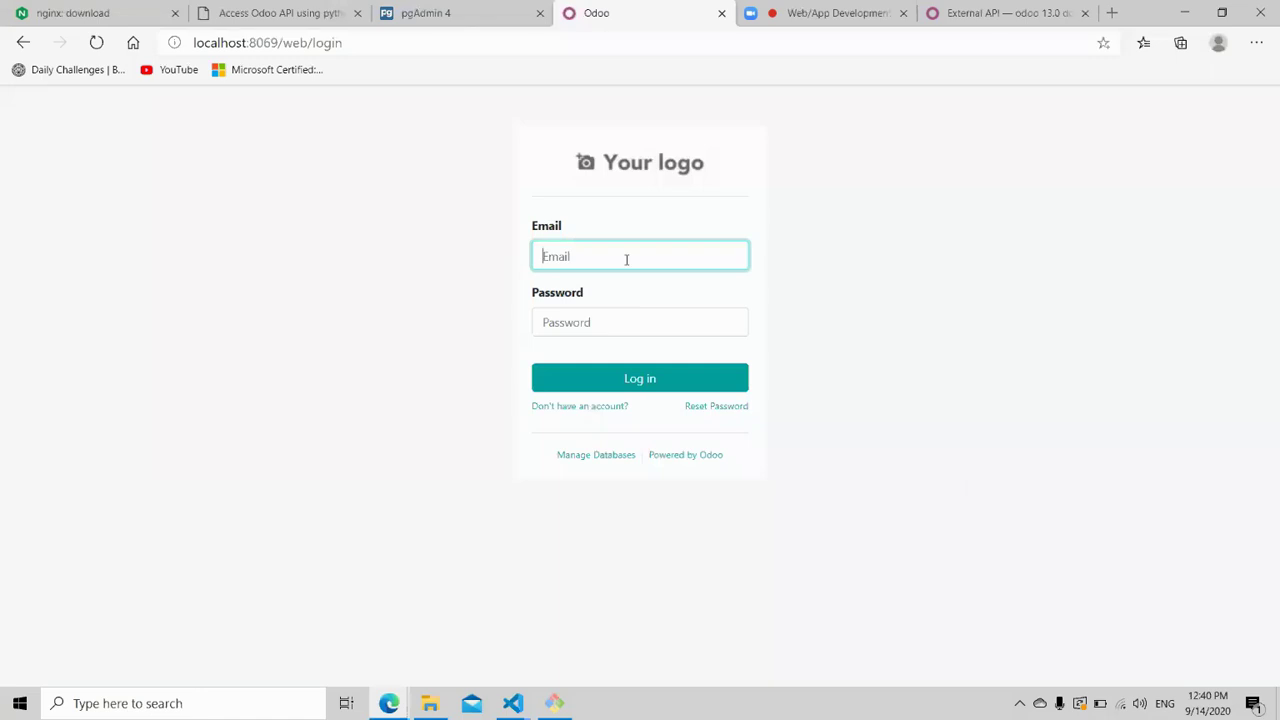
type("Ad")
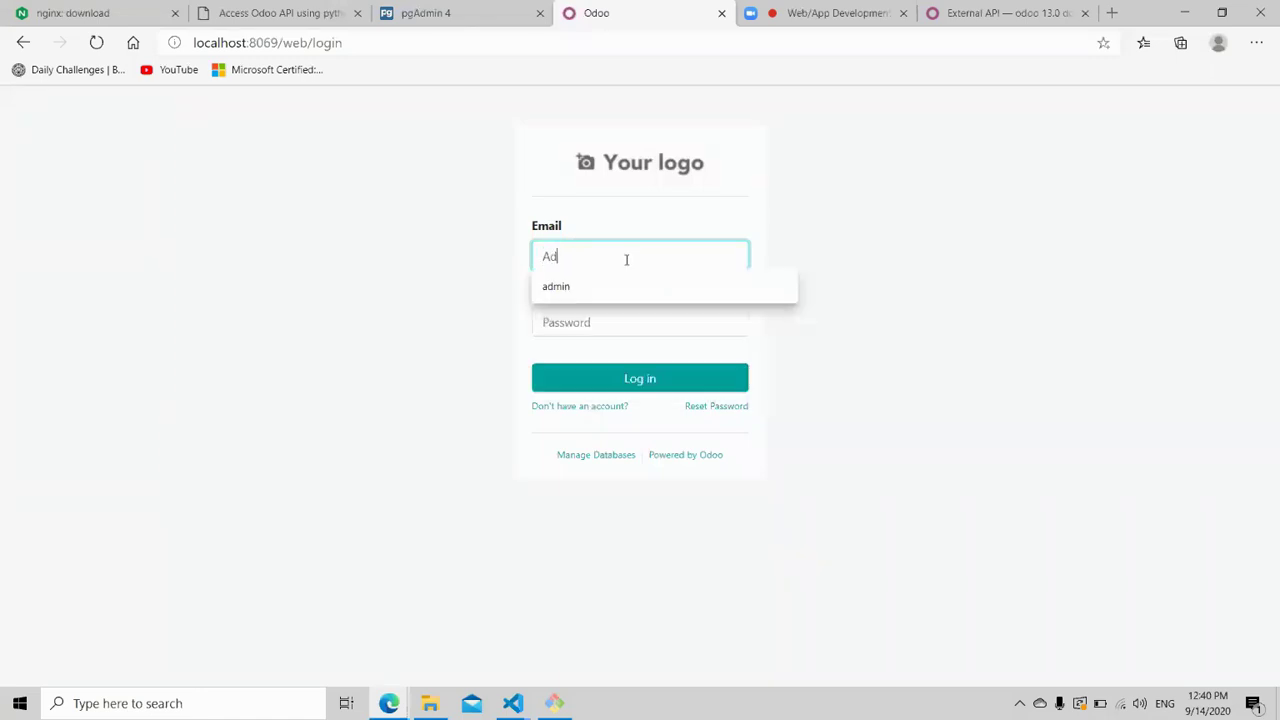
key("BackSpace")
type("hmad")
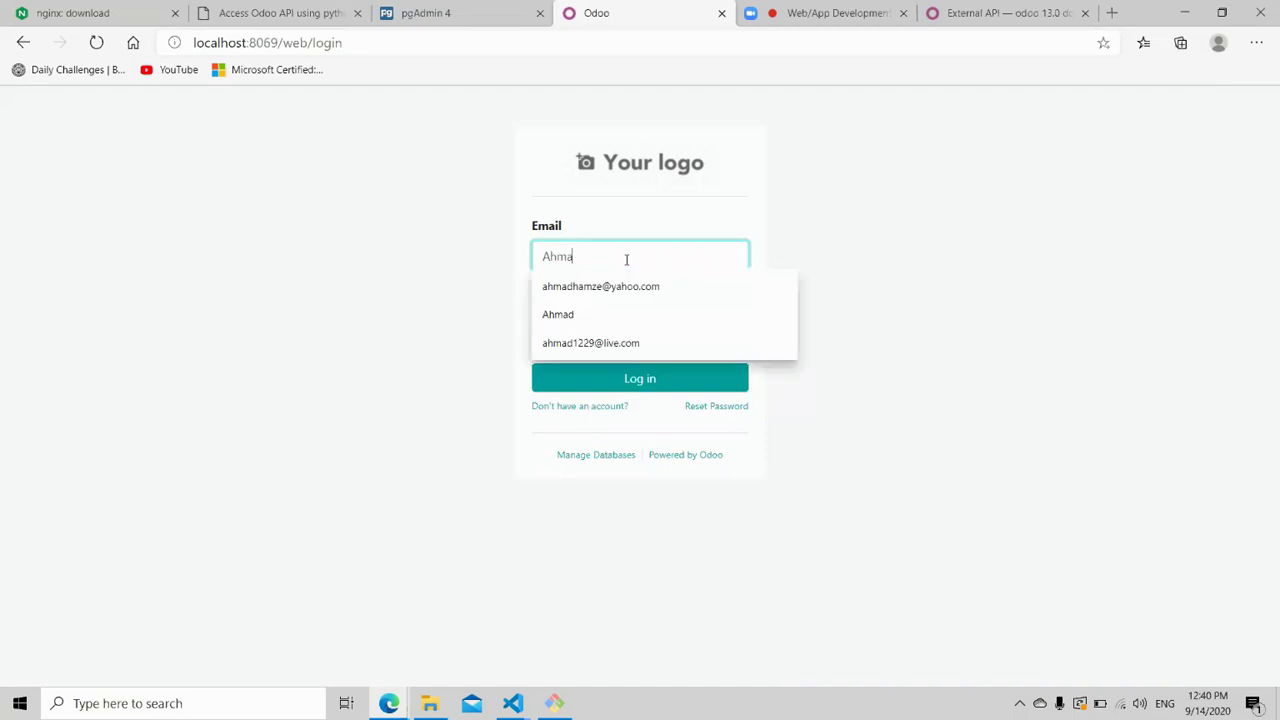
left_click(840, 244)
left_click(623, 326)
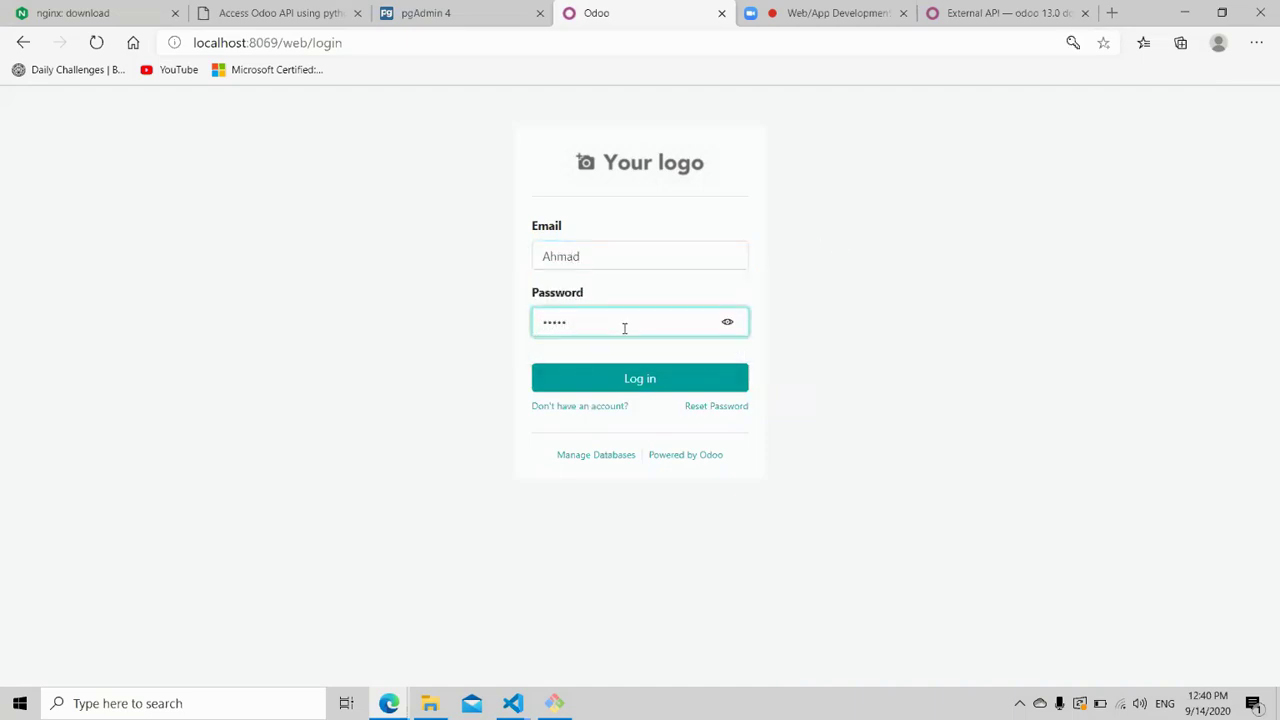
left_click(646, 381)
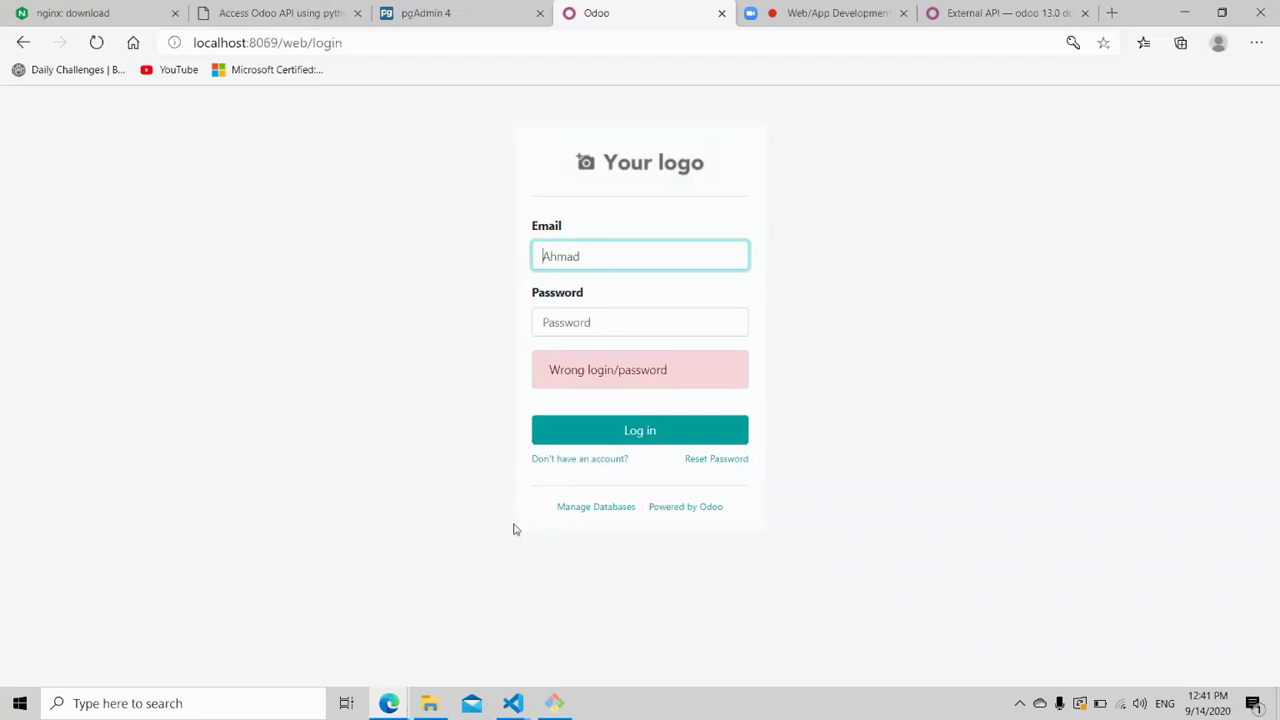
Step: Replace the rejected login with 'admin', enter the admin password and sign in
key("XF86AudioRaiseVolume")
double_click(621, 254)
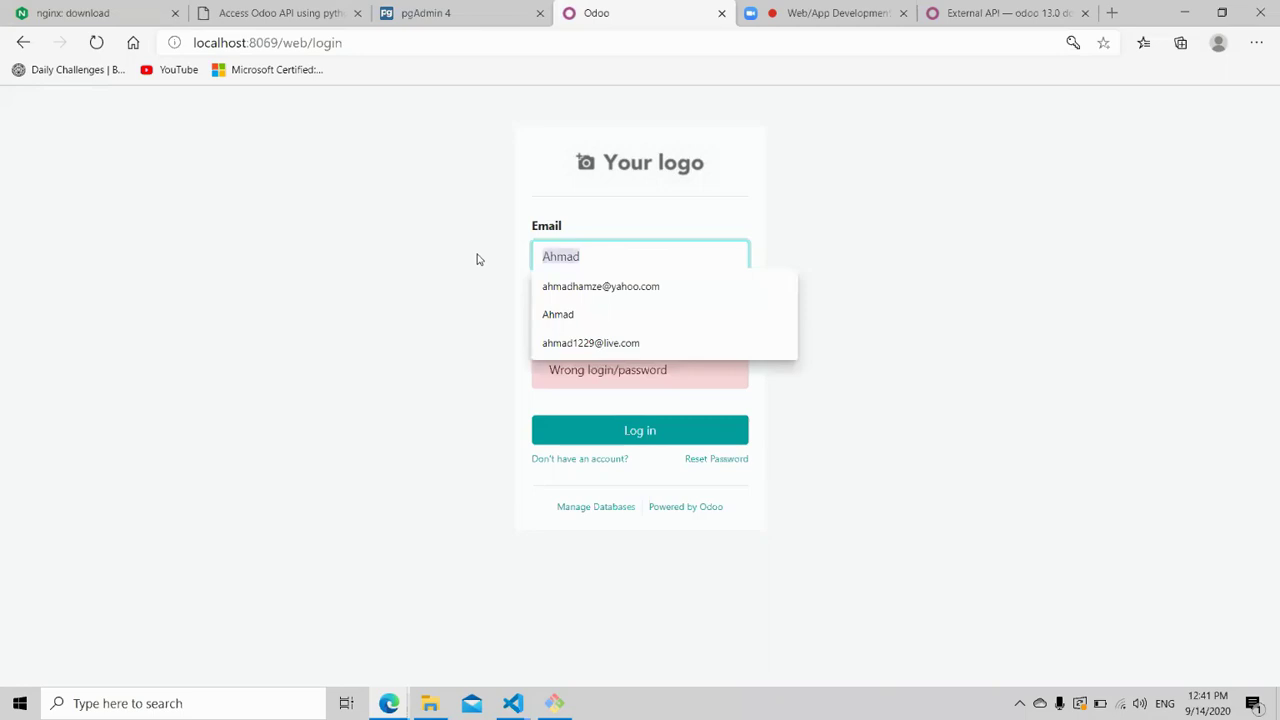
type("admin")
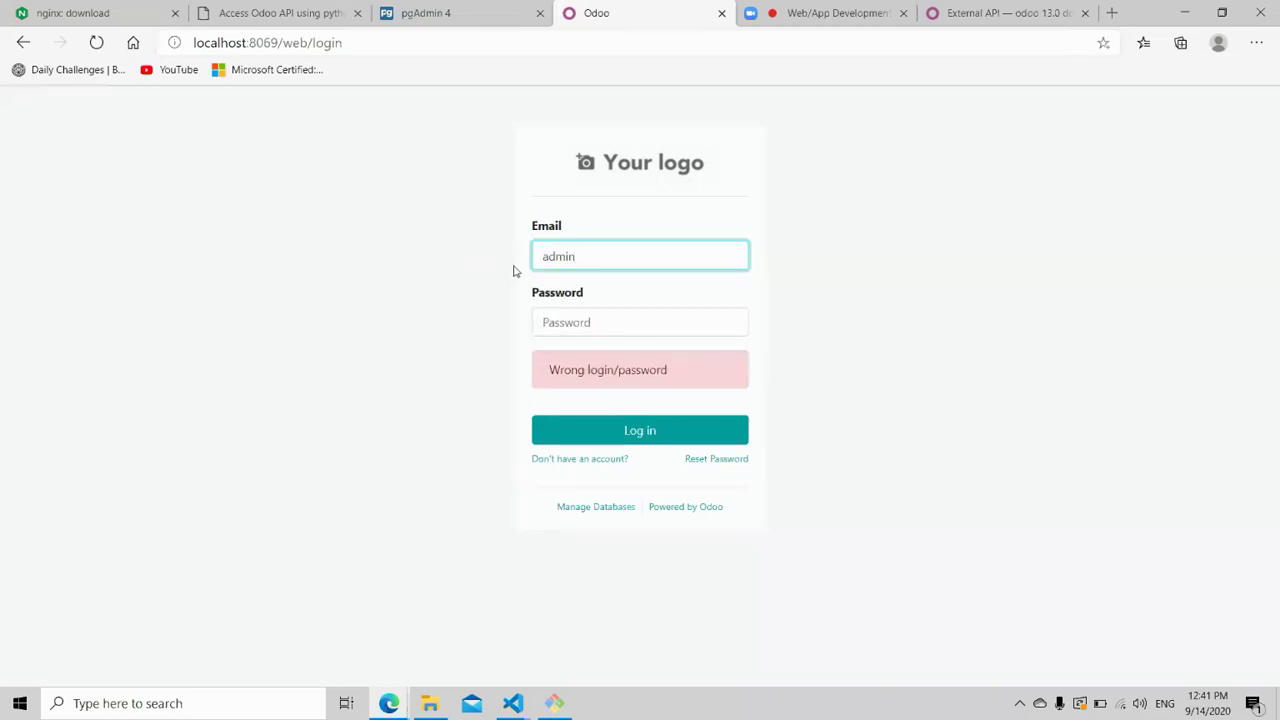
left_click(577, 317)
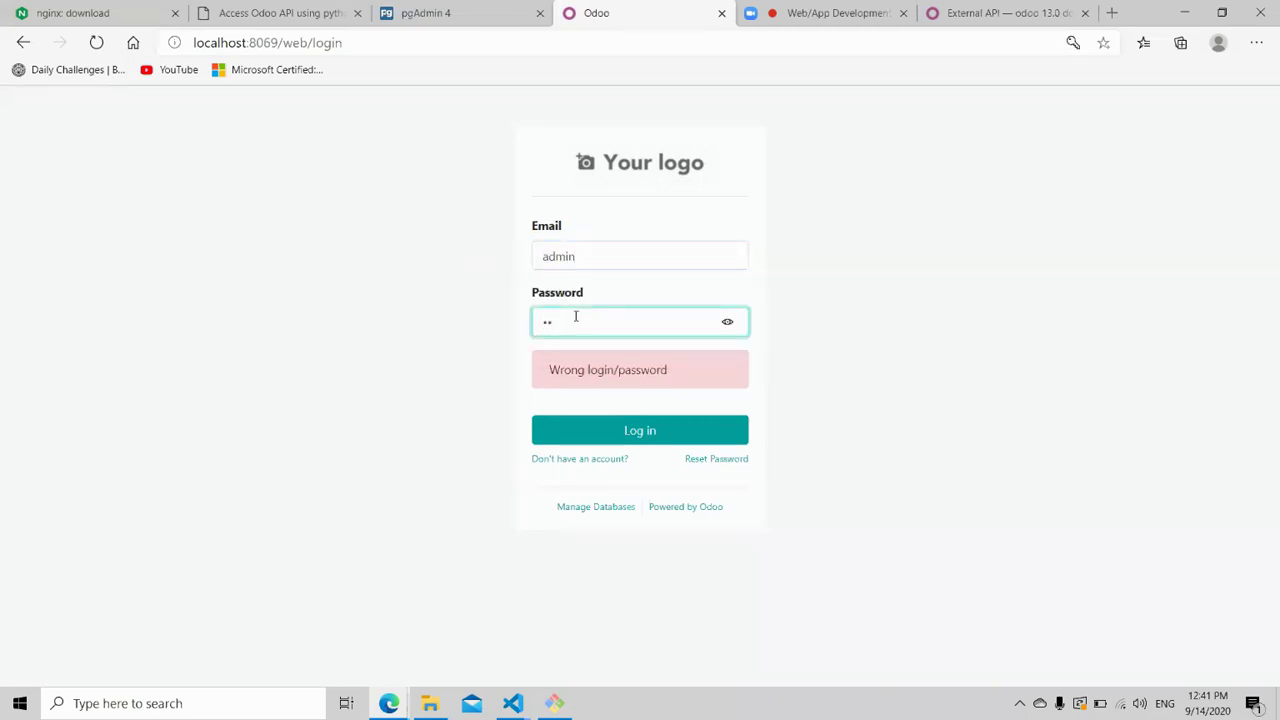
left_click(608, 432)
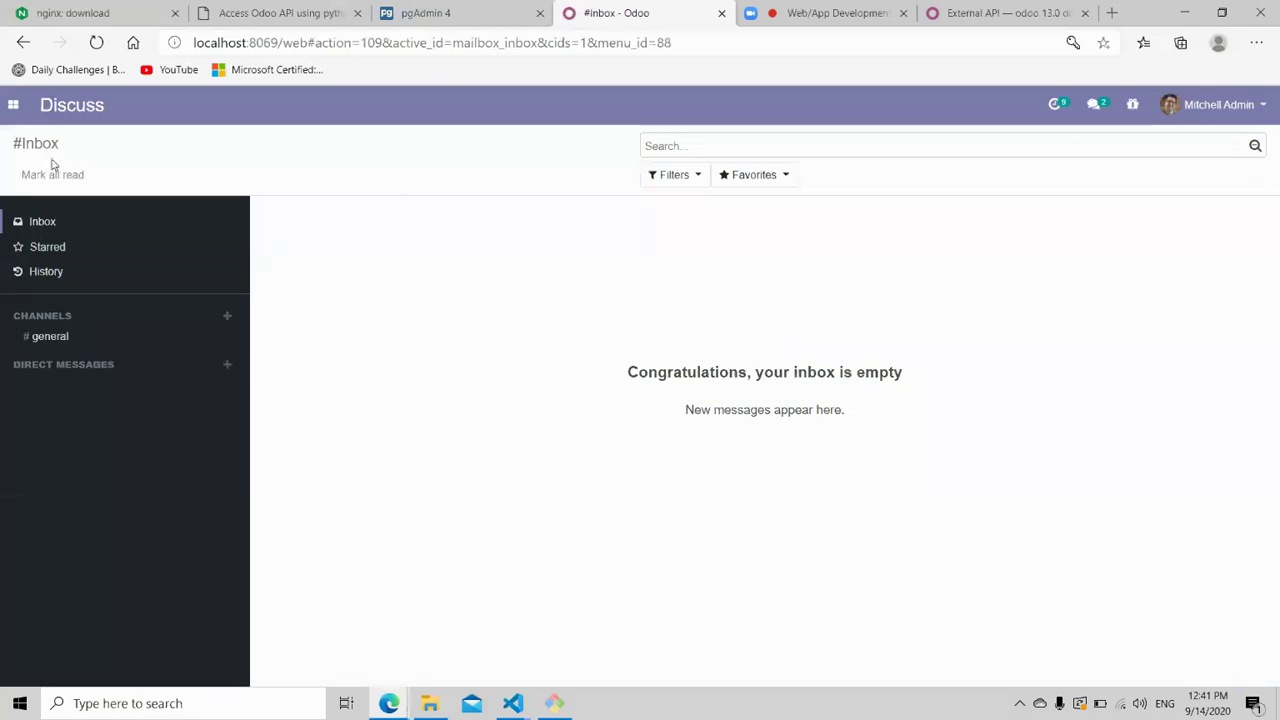
Step: Go to Settings and open Manage Users to review the admin and demo internal users
left_click(1222, 105)
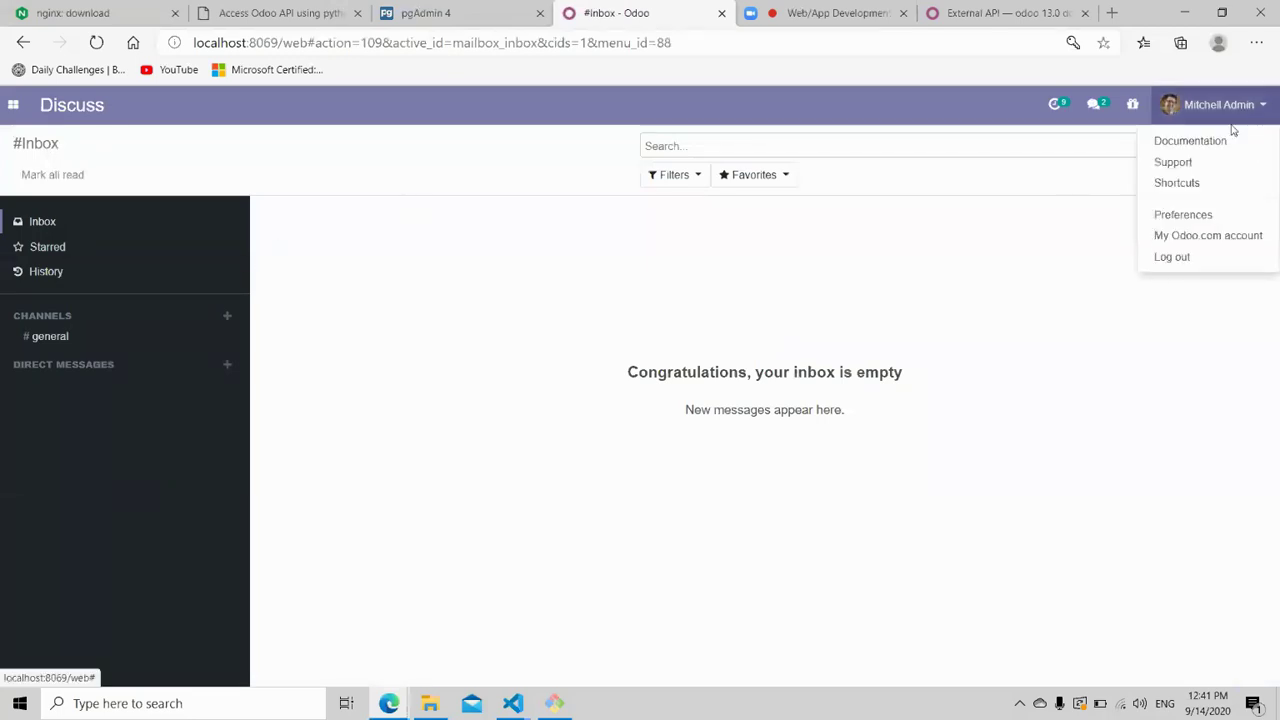
left_click(1258, 110)
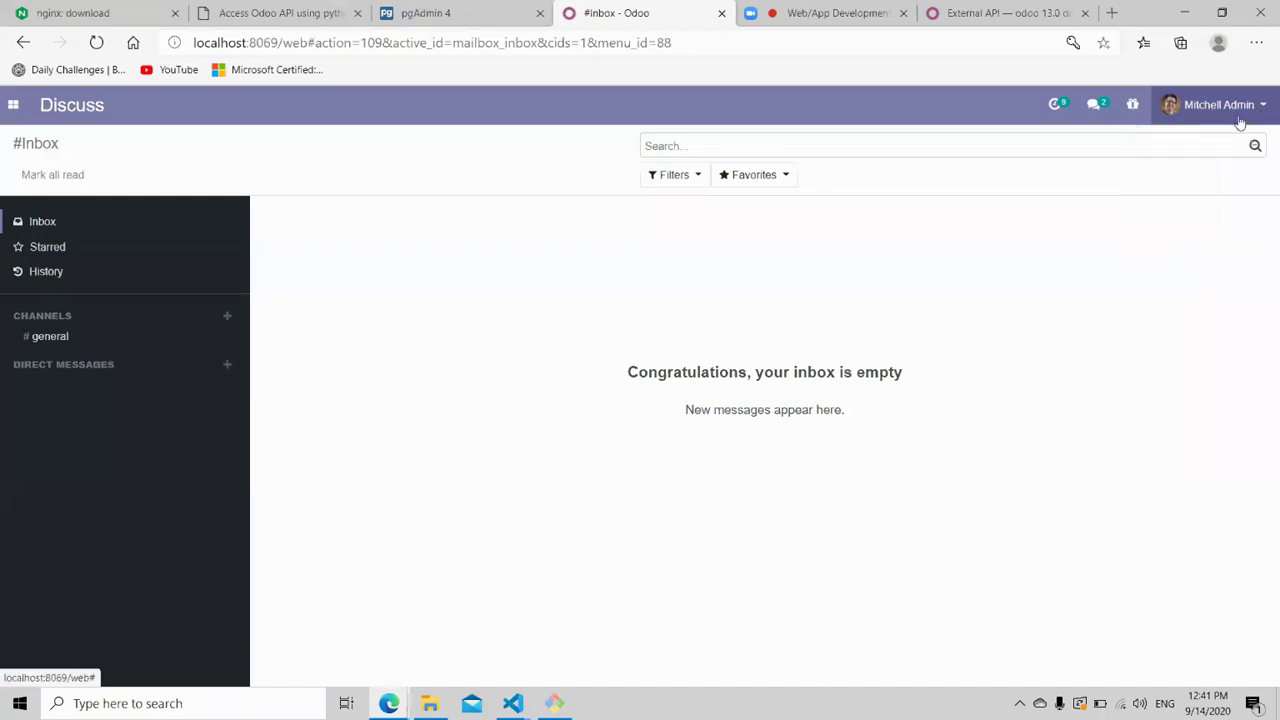
left_click(16, 106)
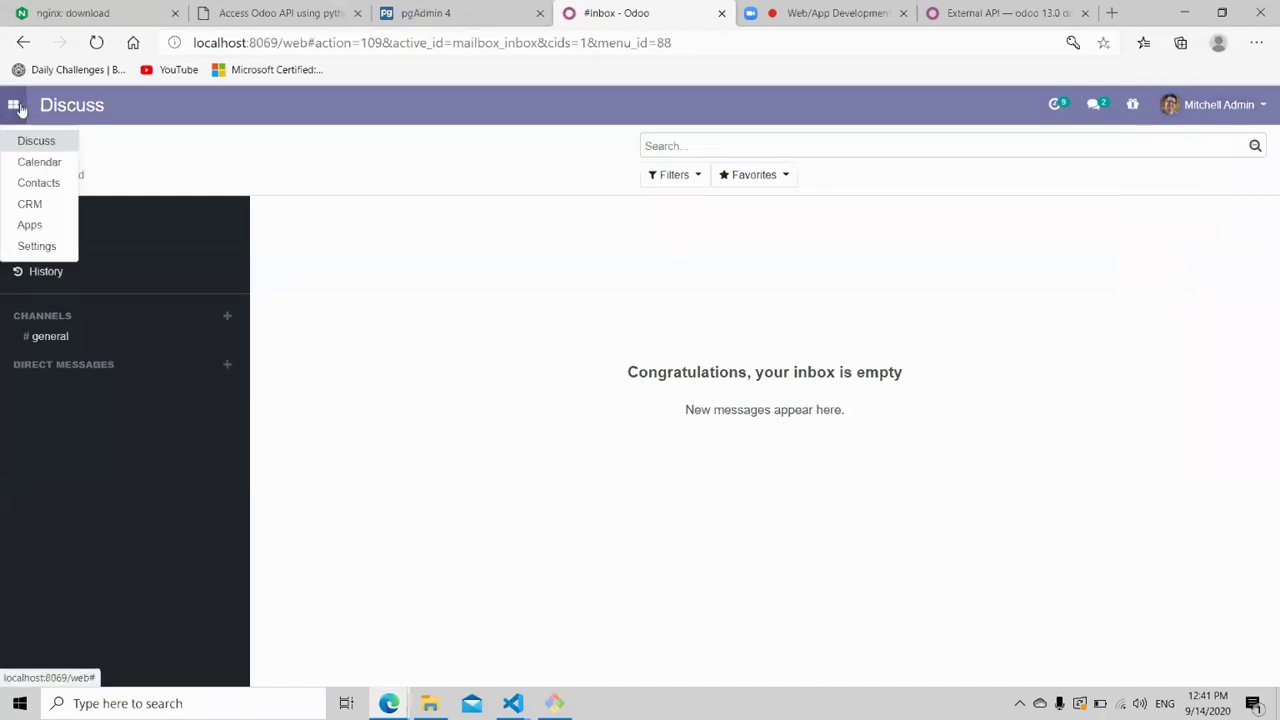
left_click(33, 247)
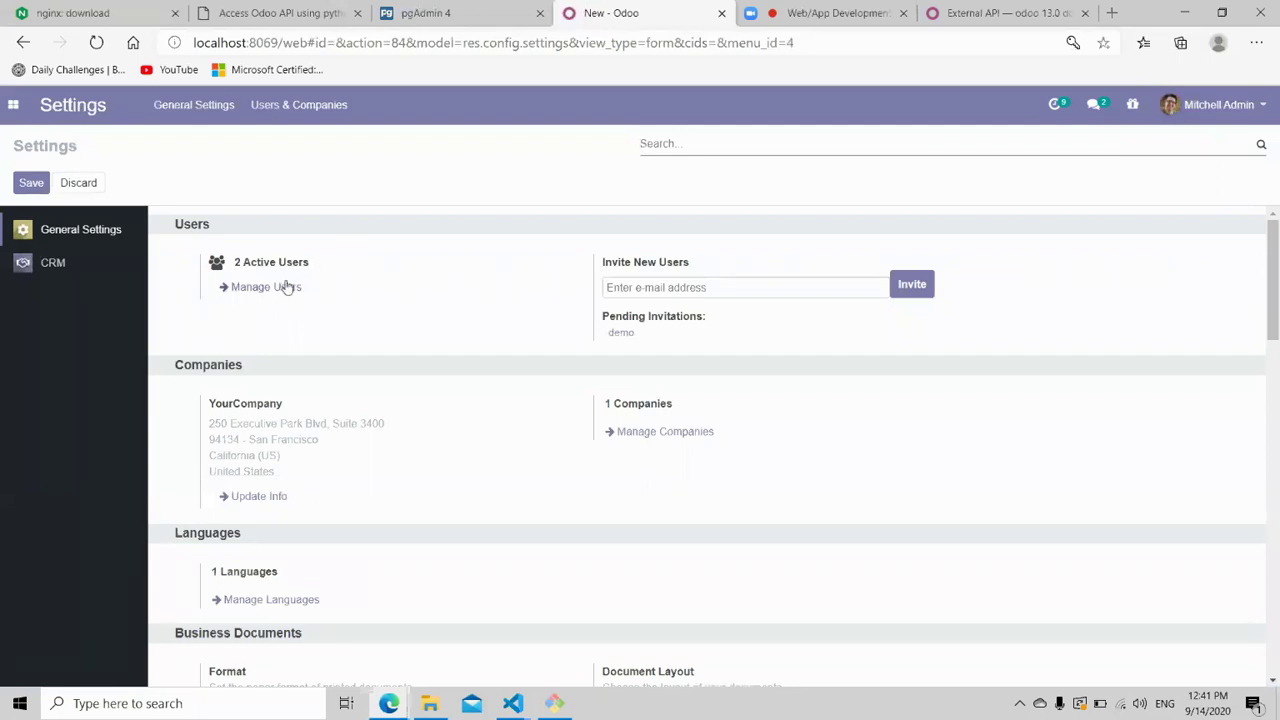
left_click(287, 287)
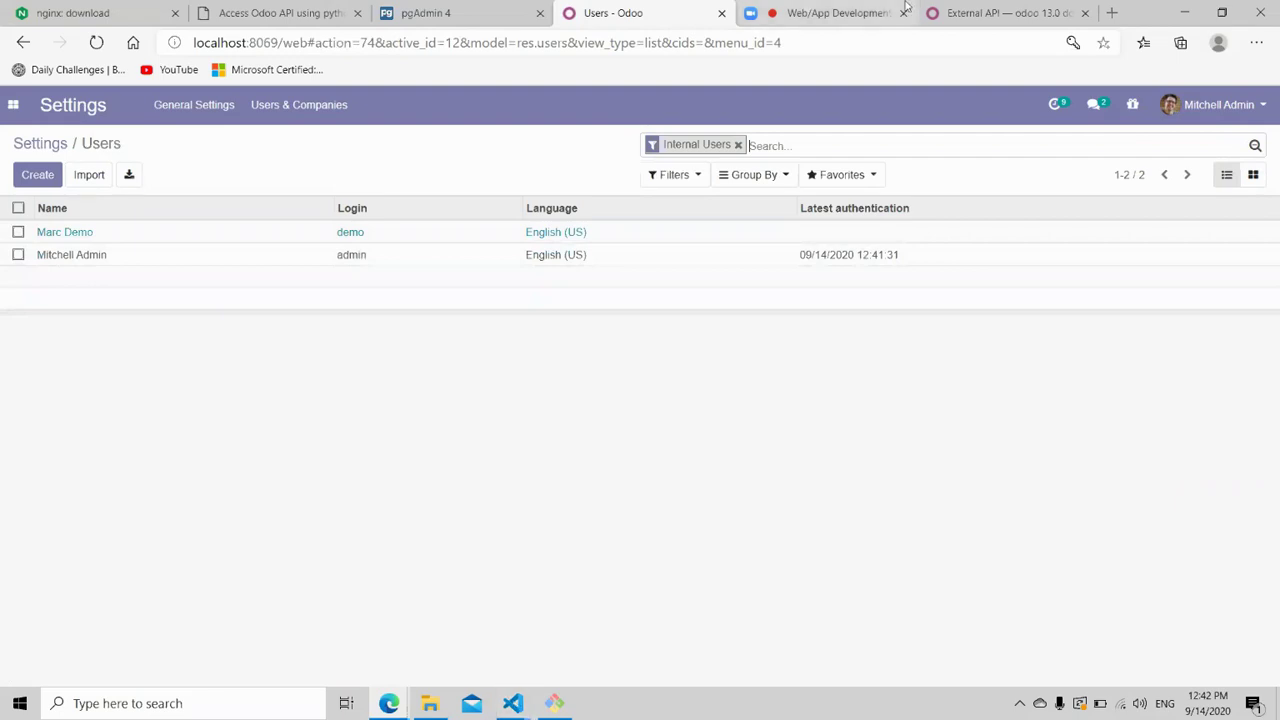
left_click(960, 8)
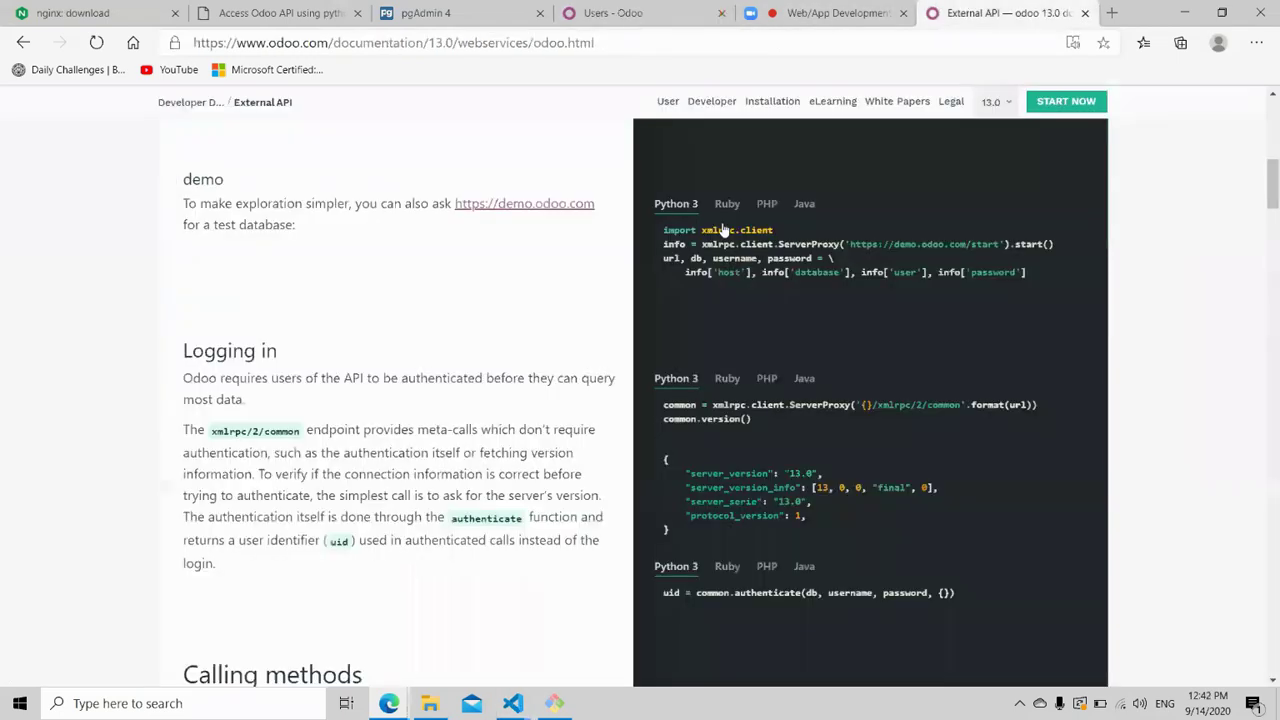
scroll(535, 326, "up", 3)
scroll(417, 323, "down", 3)
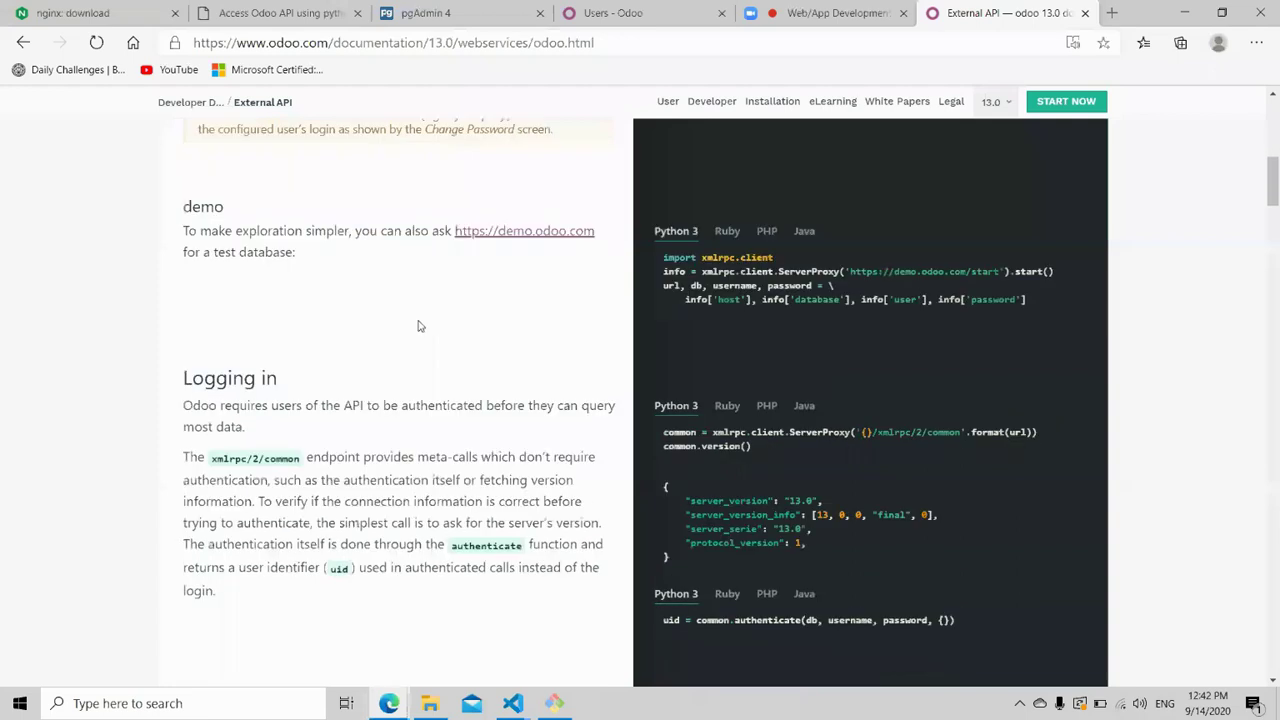
left_click_drag(177, 433, 316, 453)
left_click(265, 453)
left_click(416, 450)
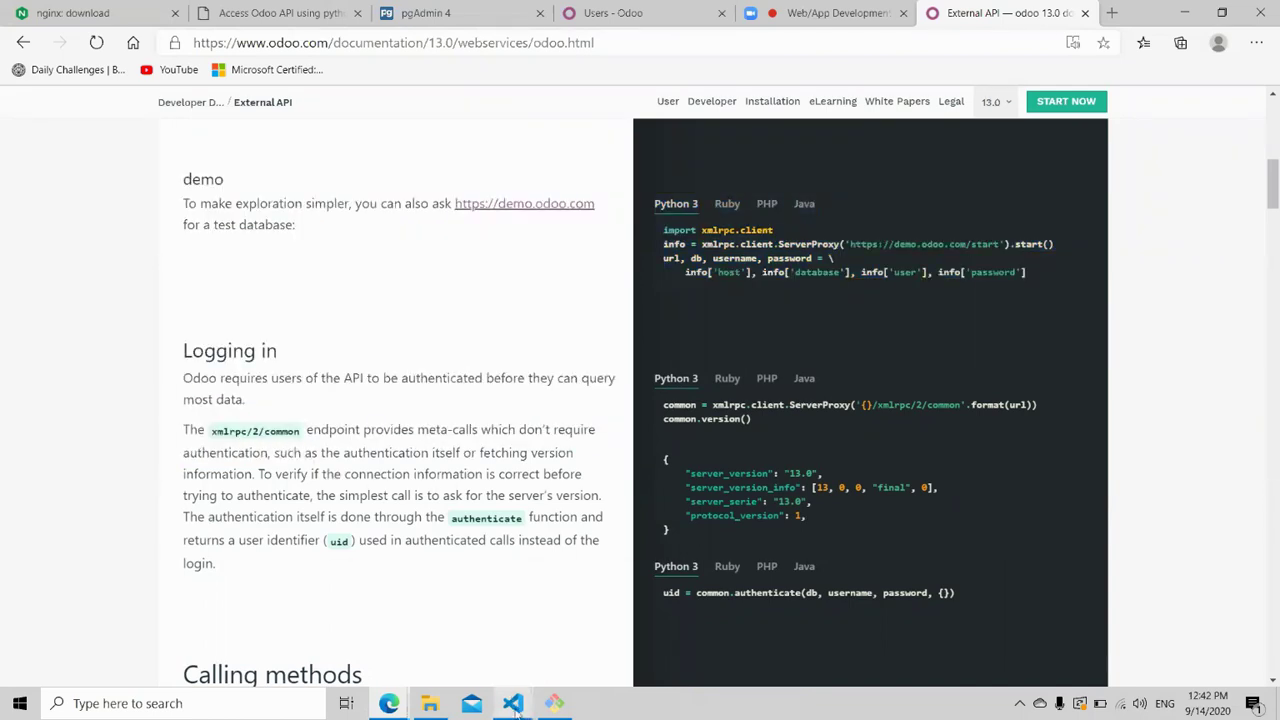
mouse_move(513, 705)
left_click(553, 644)
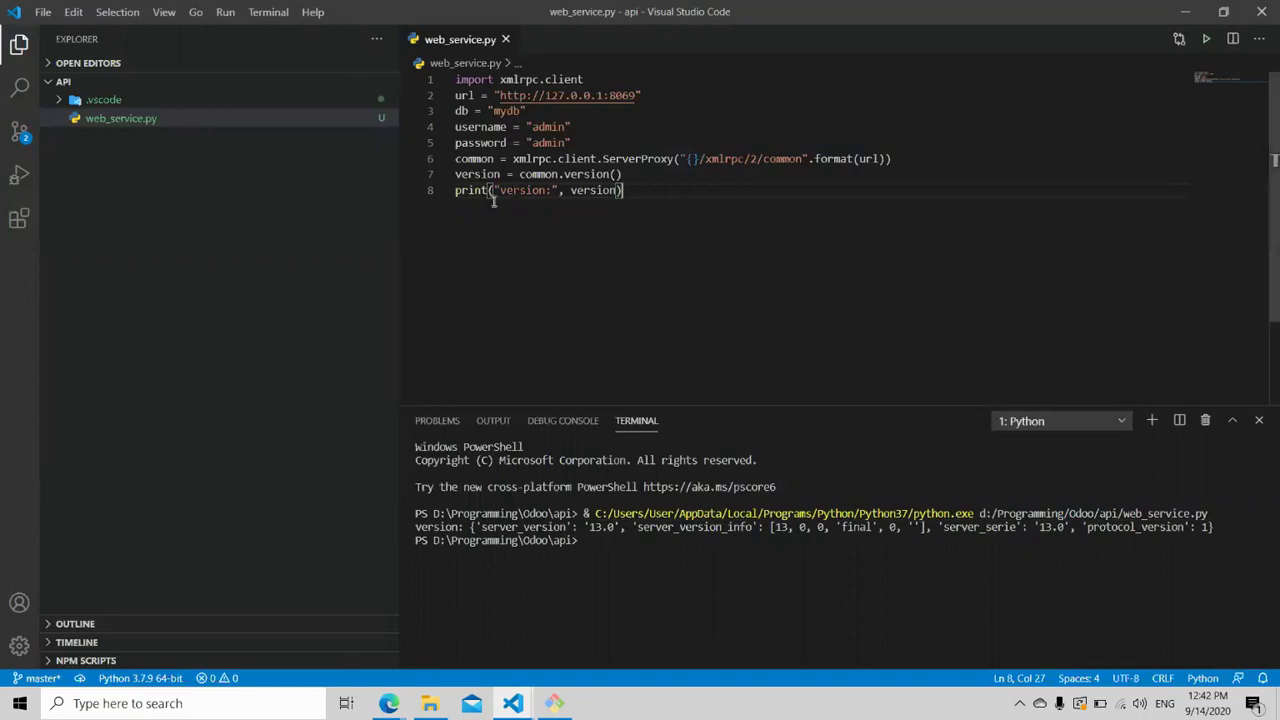
Step: Bring up web_service.py in VS Code, with the terminal showing server_version 13.0
mouse_move(389, 705)
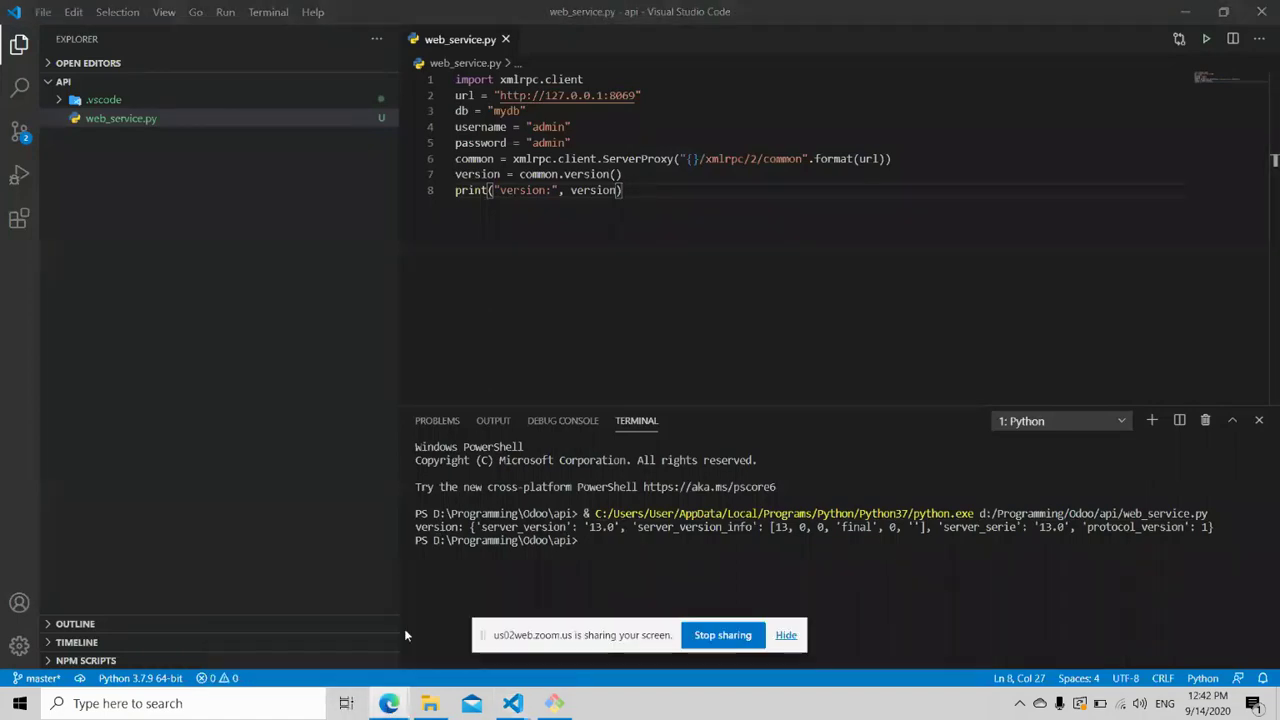
Step: Read the Logging in note about calls not requiring authentication, then go back to the Odoo users list
left_click(320, 650)
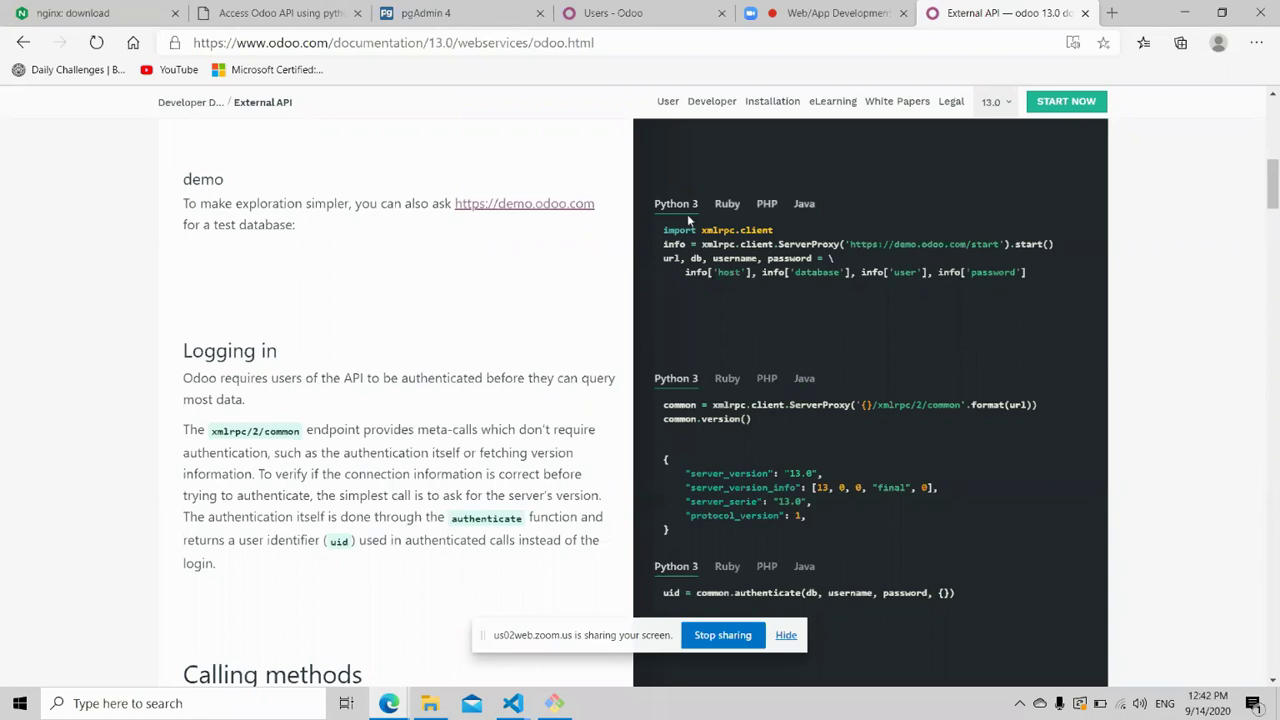
scroll(740, 267, "down", 2)
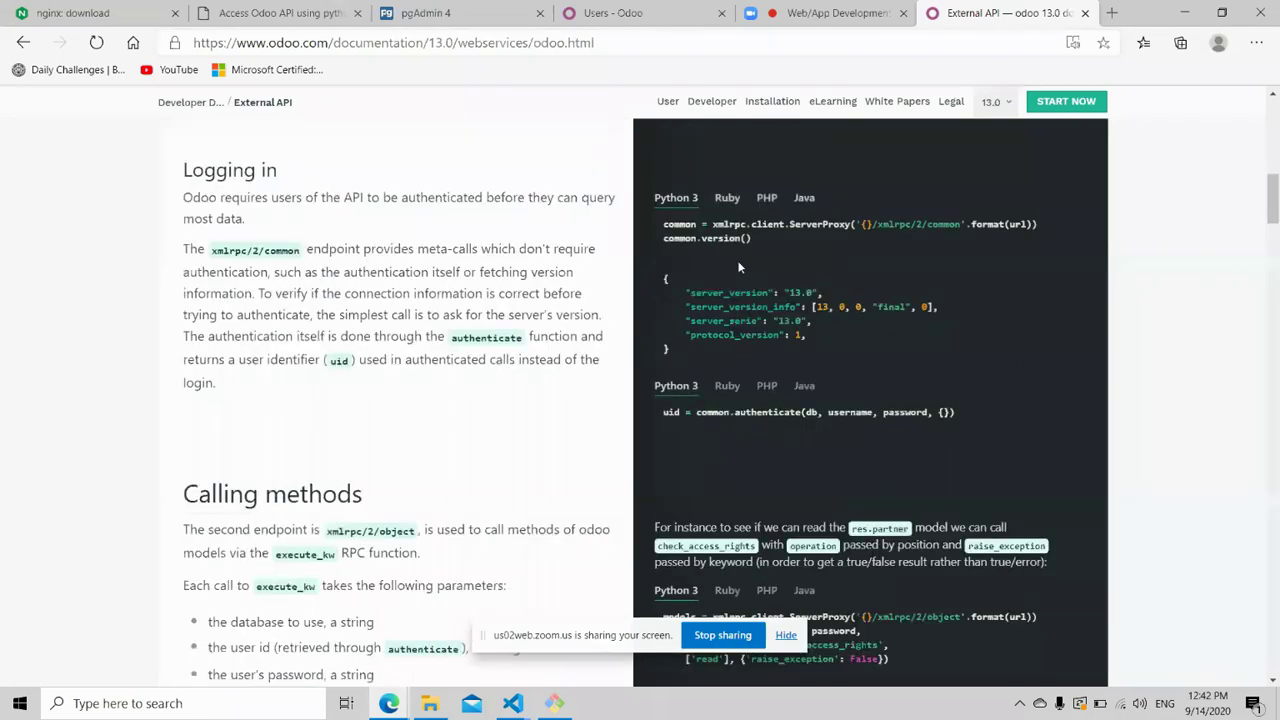
scroll(740, 267, "down", 1)
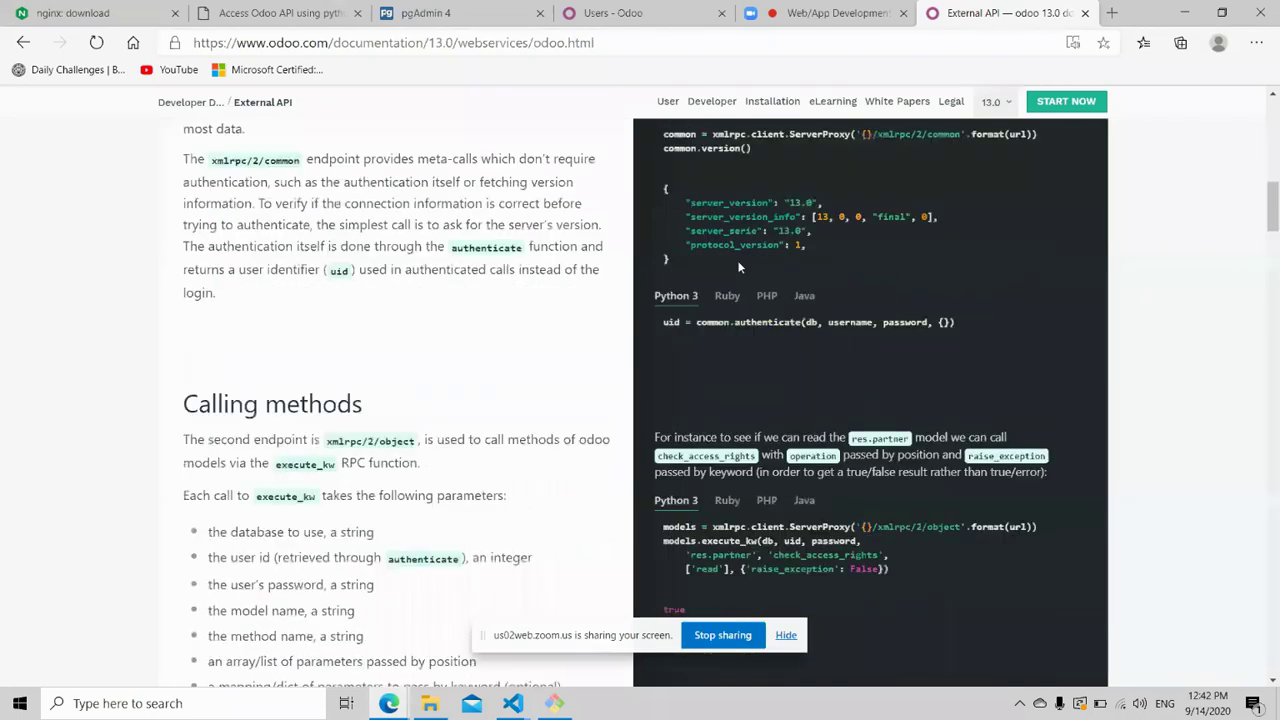
scroll(740, 267, "up", 3)
scroll(185, 372, "down", 1)
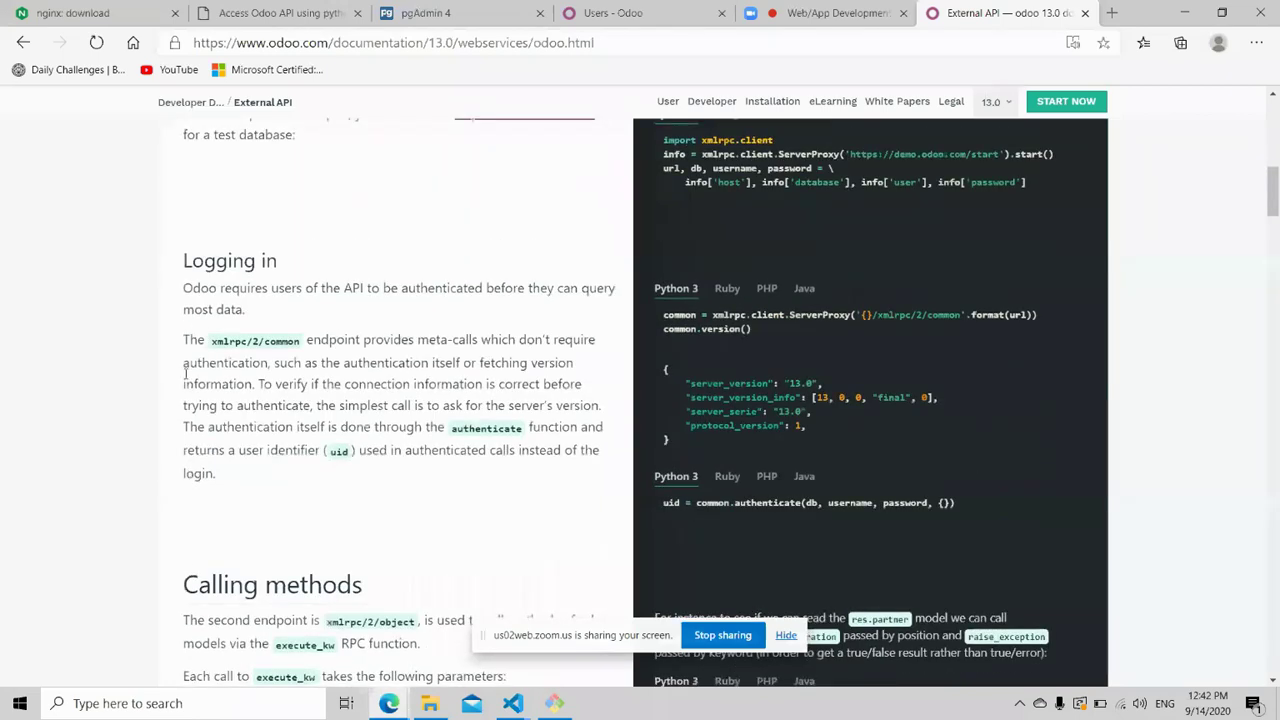
left_click_drag(185, 365, 282, 363)
left_click_drag(483, 340, 220, 366)
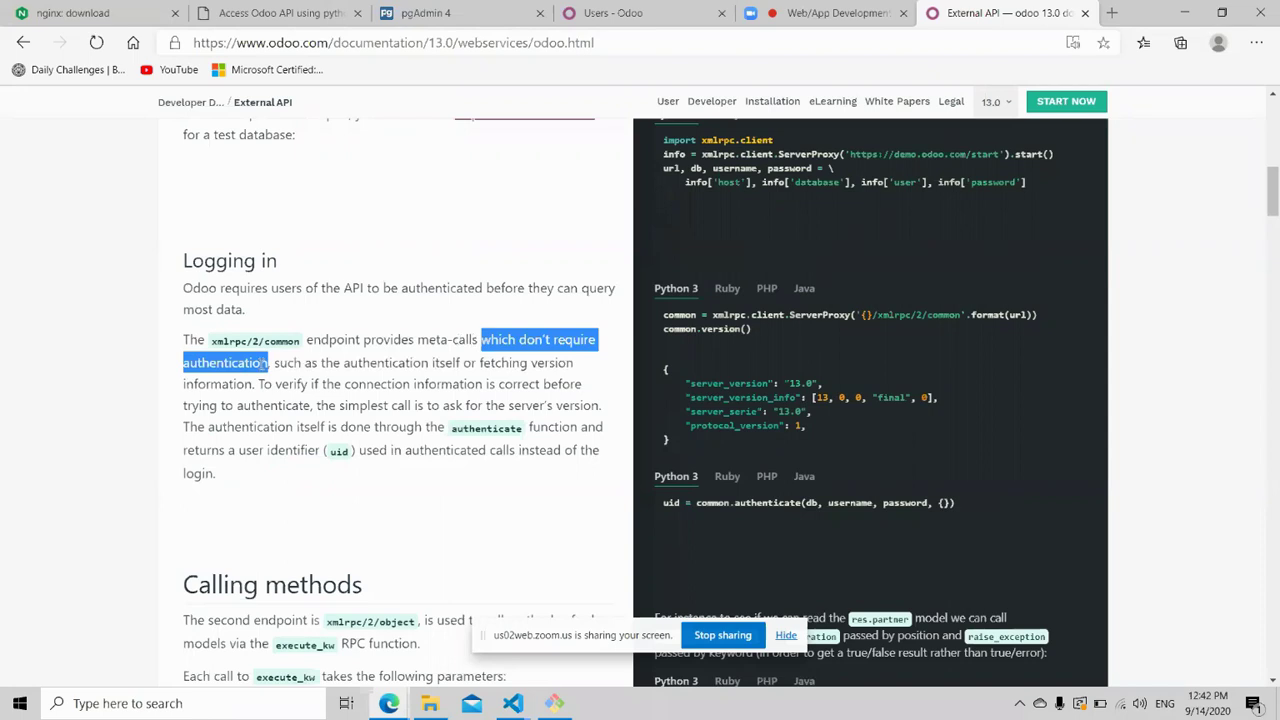
left_click(268, 363)
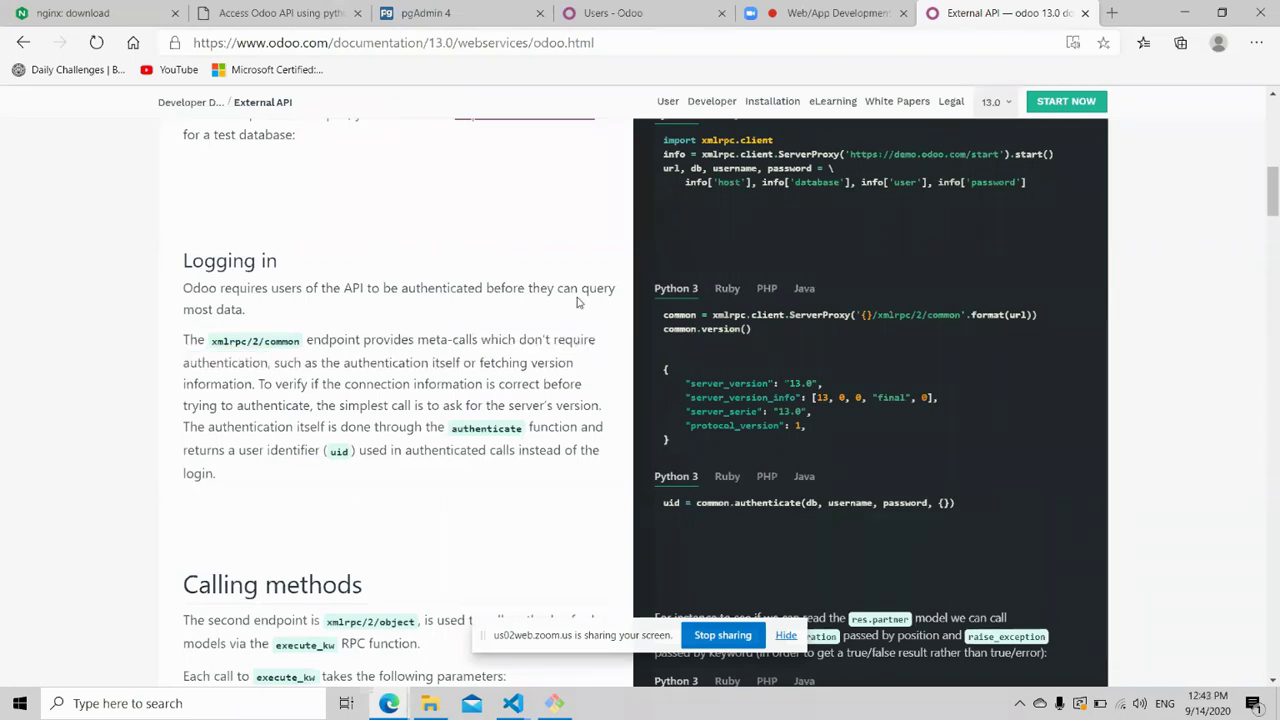
scroll(576, 302, "down", 1)
scroll(576, 302, "up", 1)
left_click(614, 8)
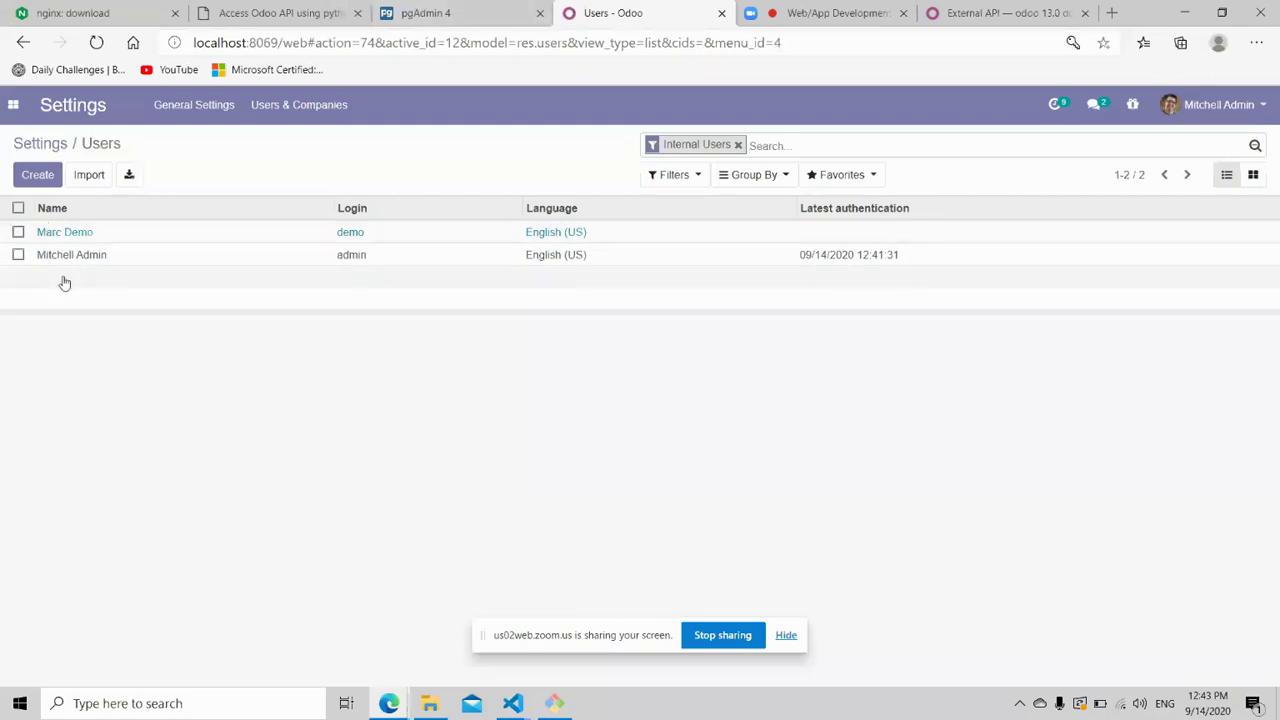
Step: Open Settings from the apps grid and scroll down to the LDAP server setup list
left_click(14, 105)
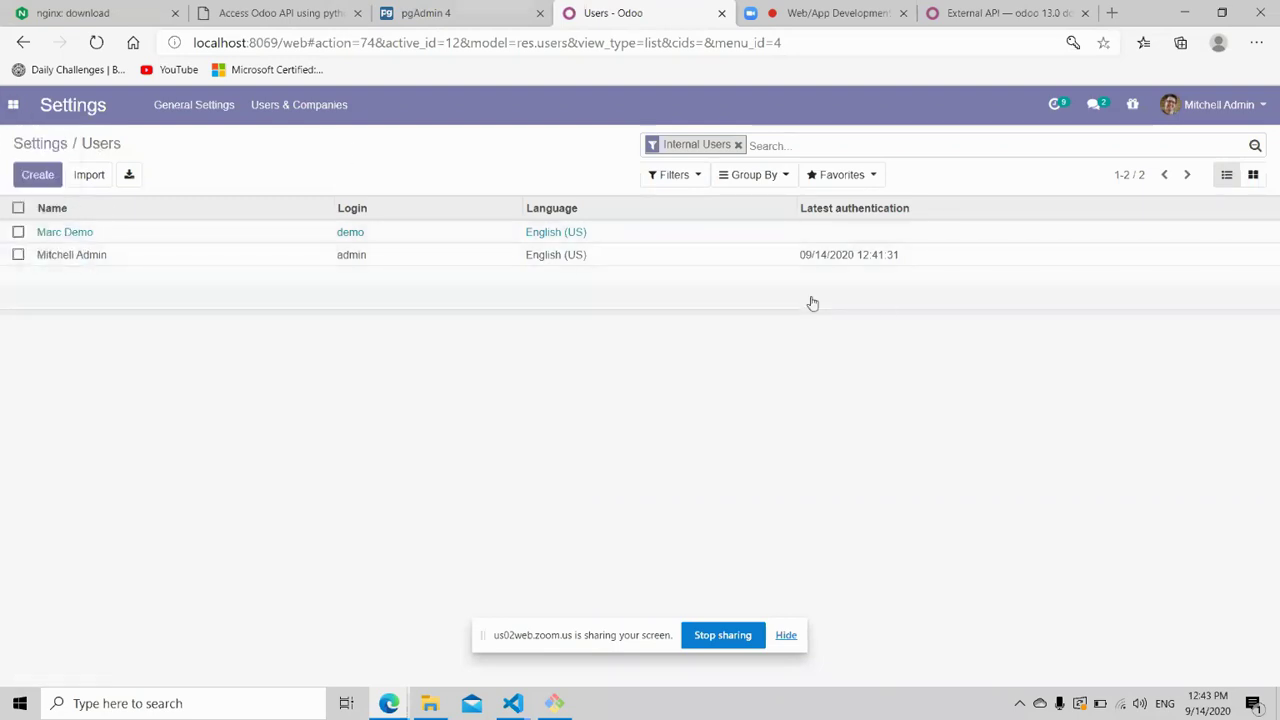
left_click(12, 108)
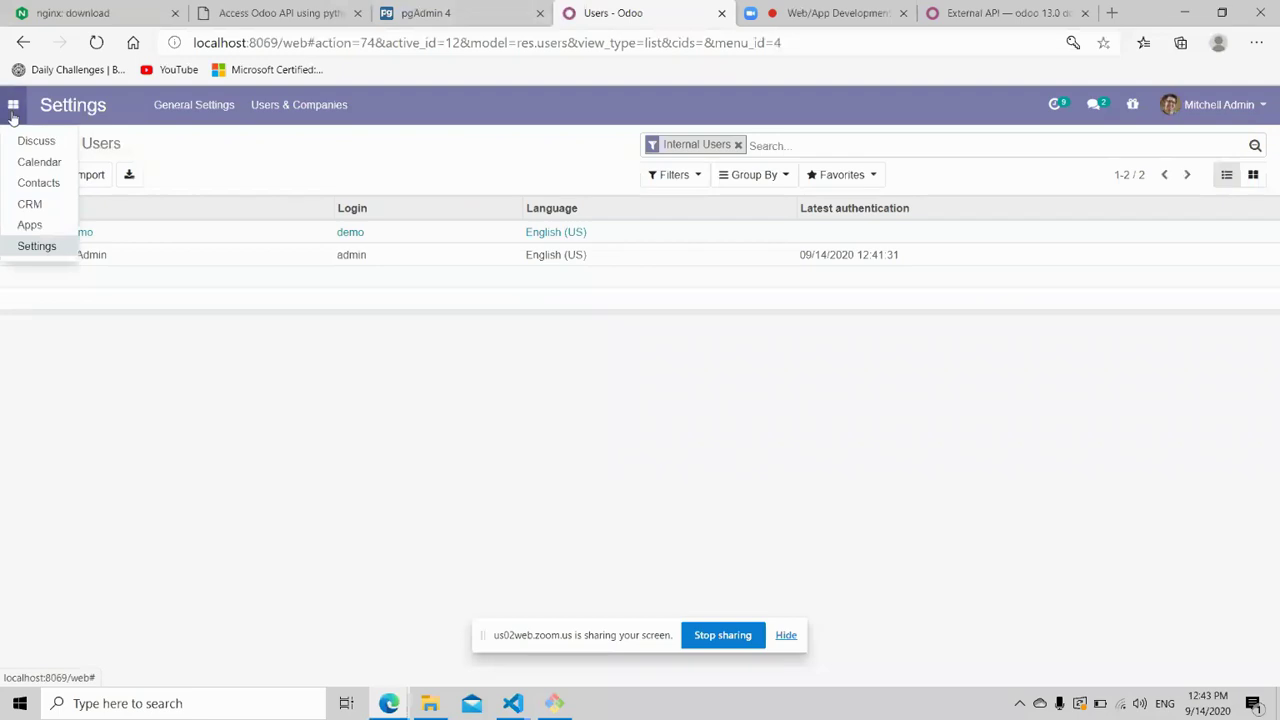
left_click(37, 247)
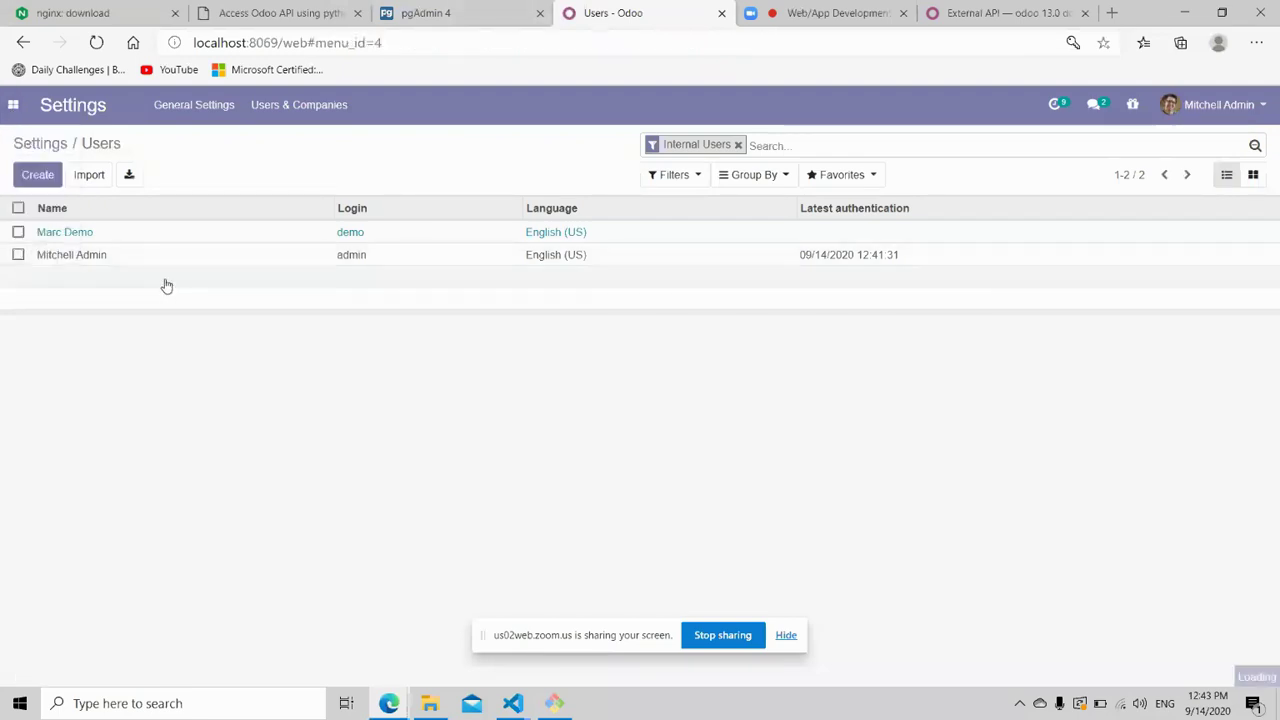
scroll(731, 329, "down", 15)
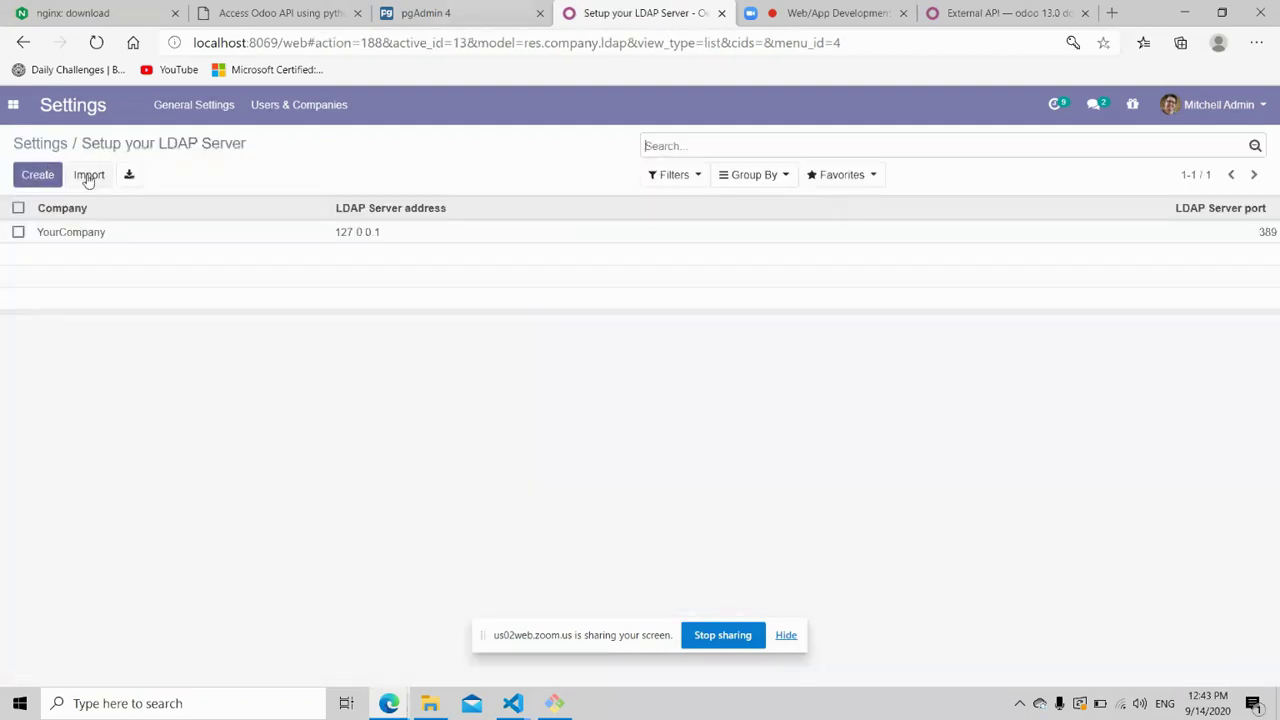
Step: Open the YourCompany LDAP server record, then stop screen sharing in the Zoom meeting
left_click(70, 233)
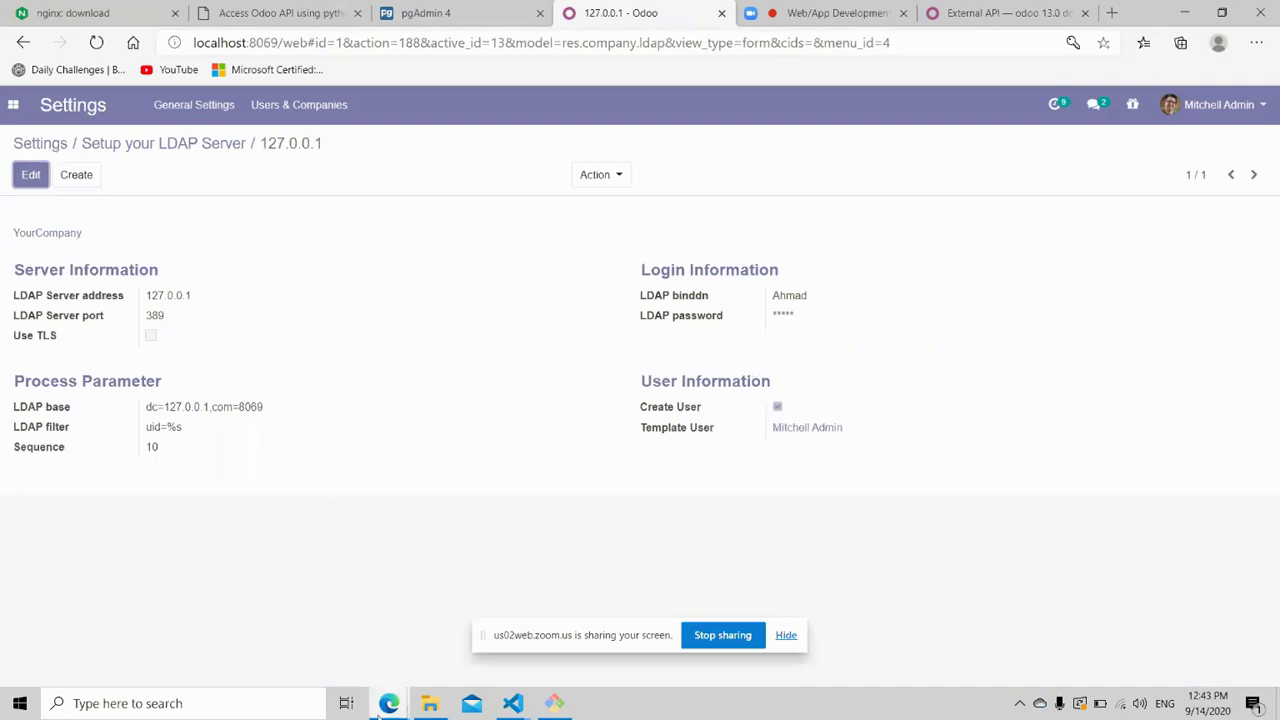
mouse_move(388, 706)
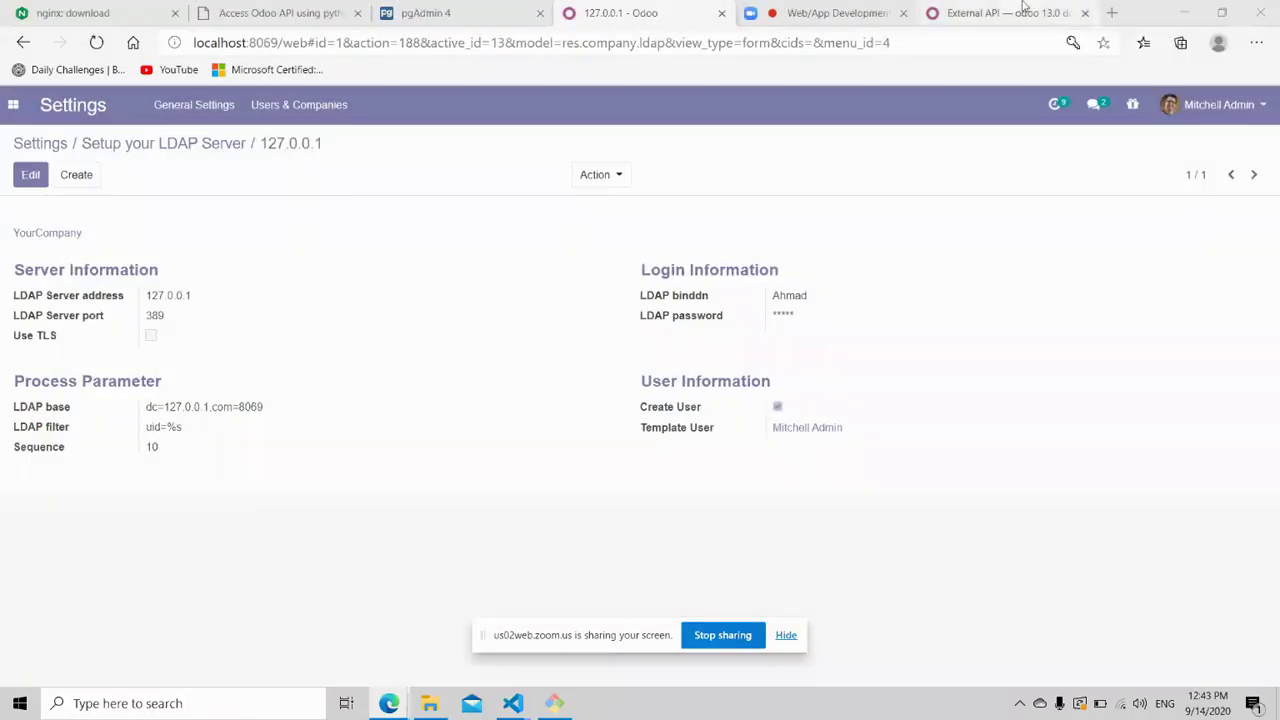
left_click(825, 12)
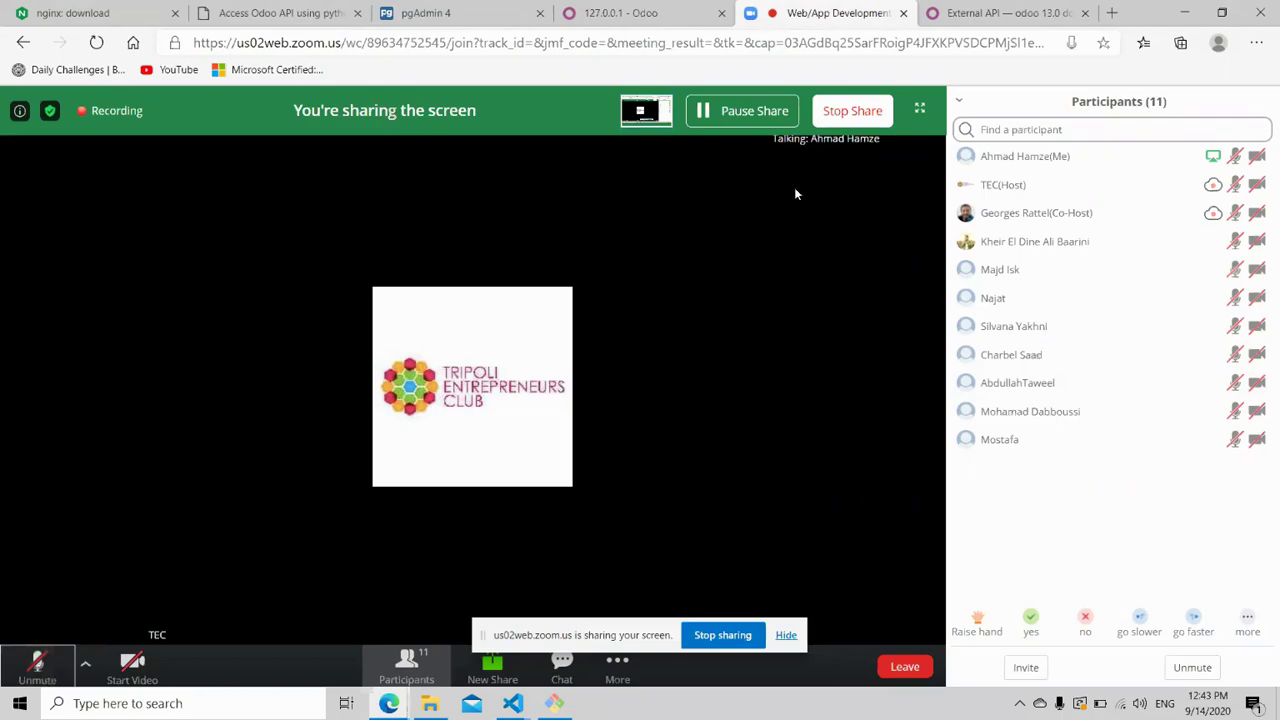
left_click(830, 110)
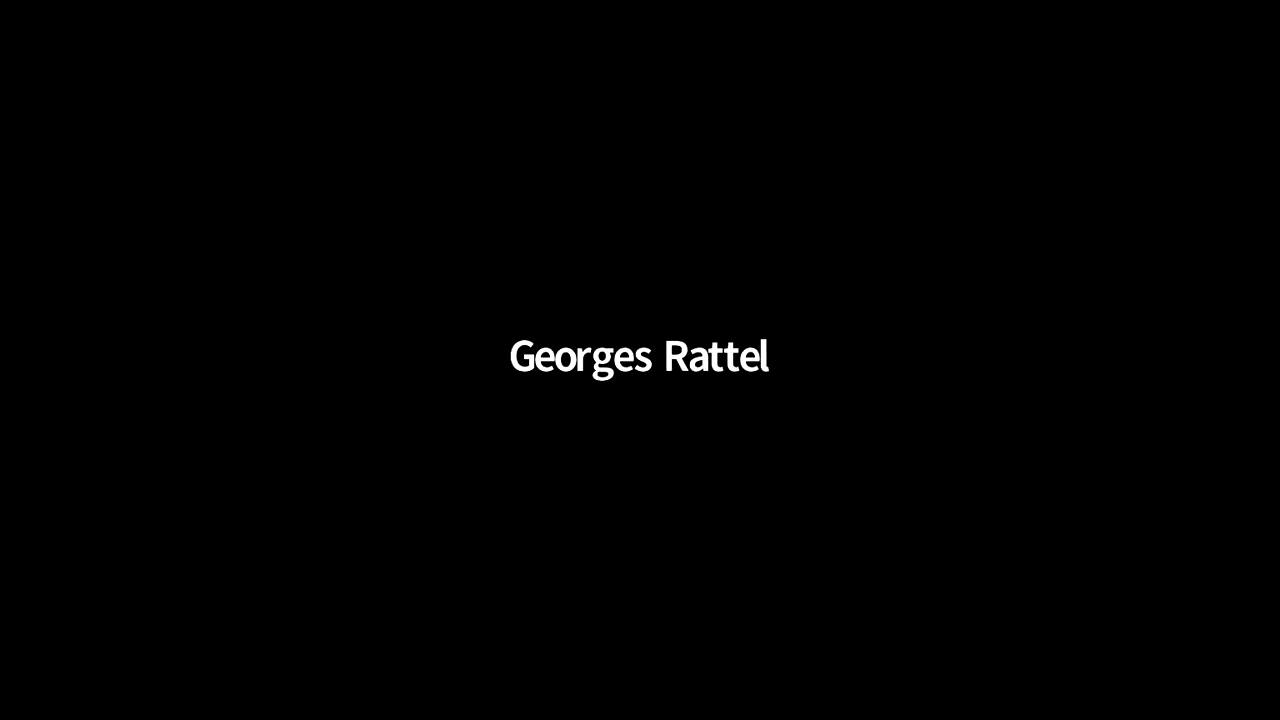
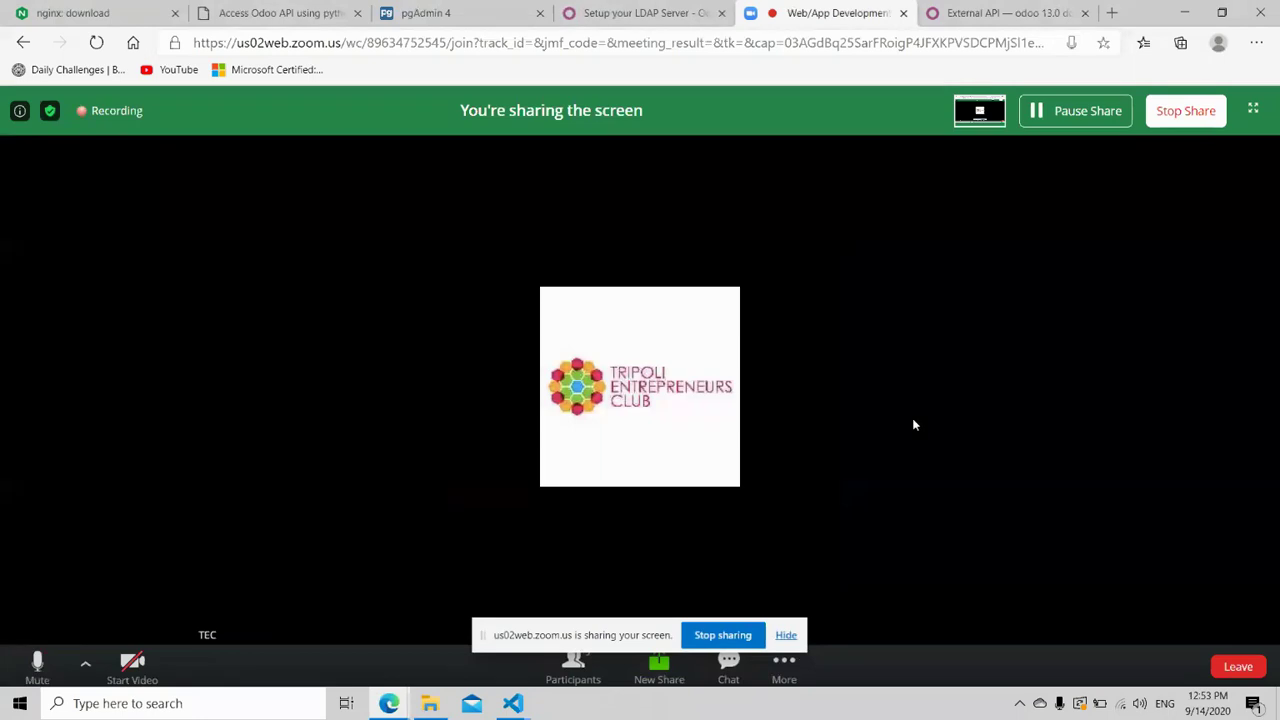
Step: Hide the 'us02web.zoom.us is sharing your screen' notice bar
left_click(792, 634)
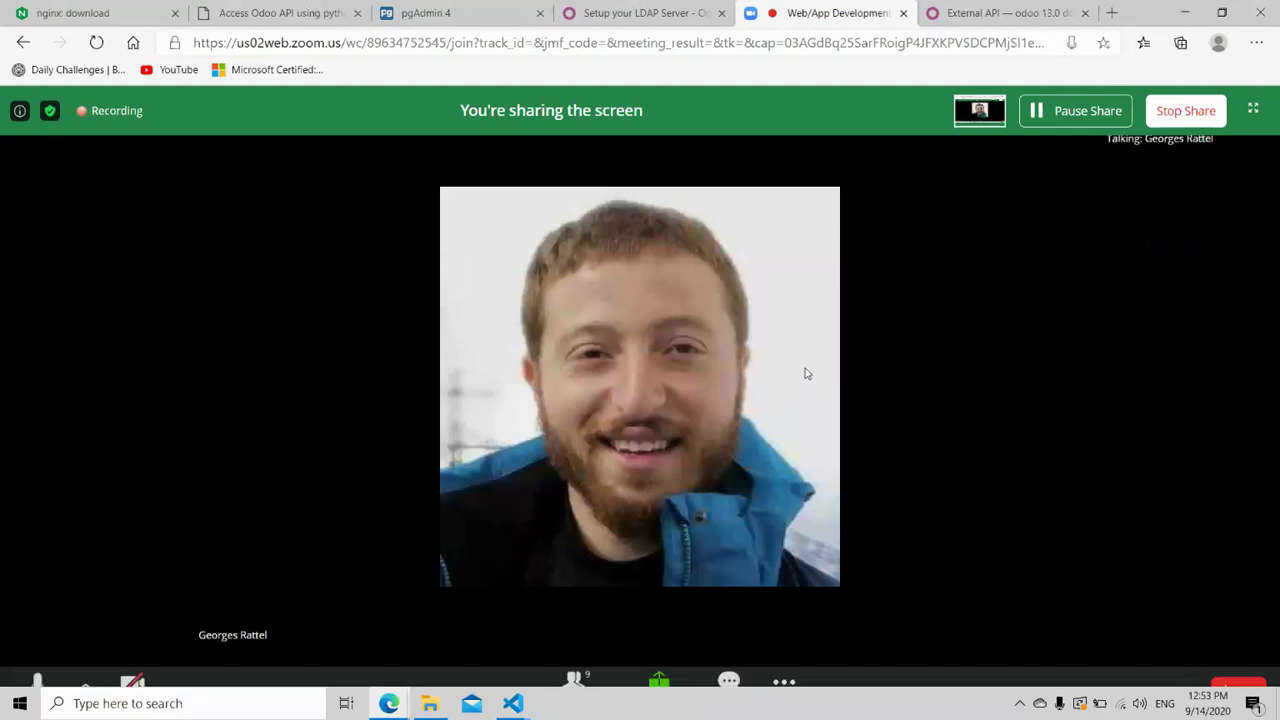
Step: Bing 'odoo documentation' in a new tab and open the odoo.com/documentation/13.0 result
left_click(1113, 10)
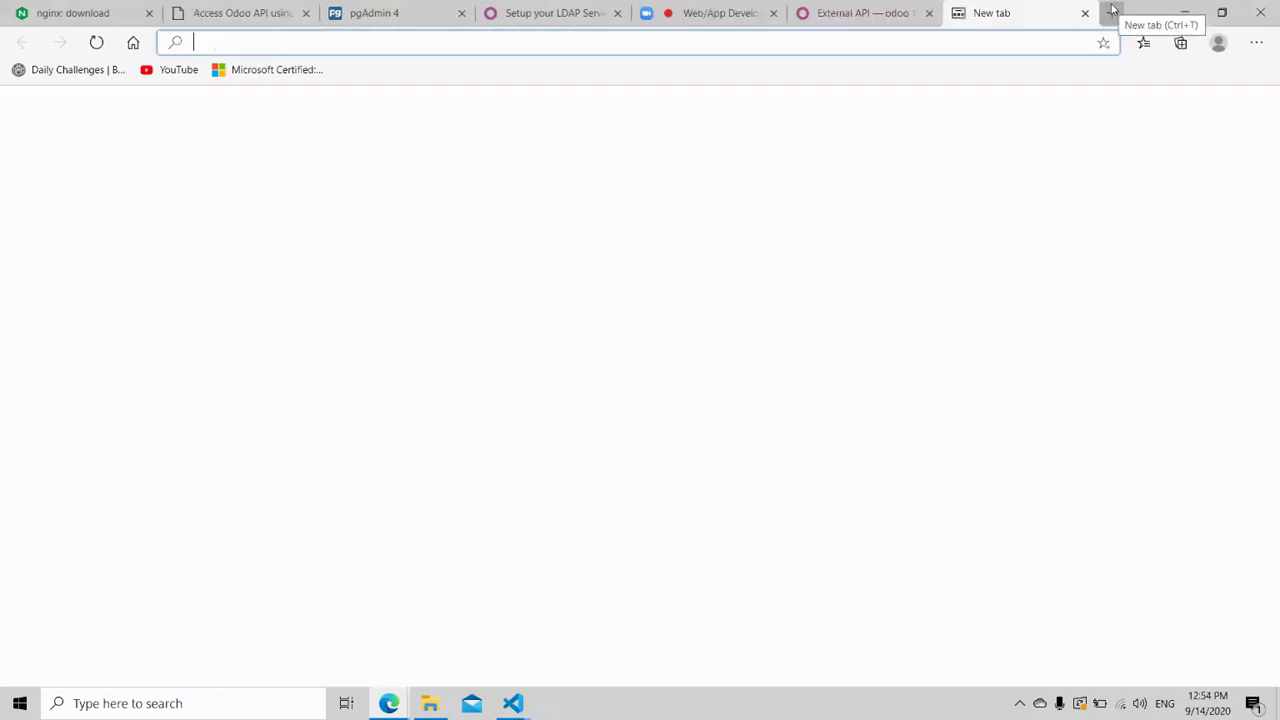
type("o")
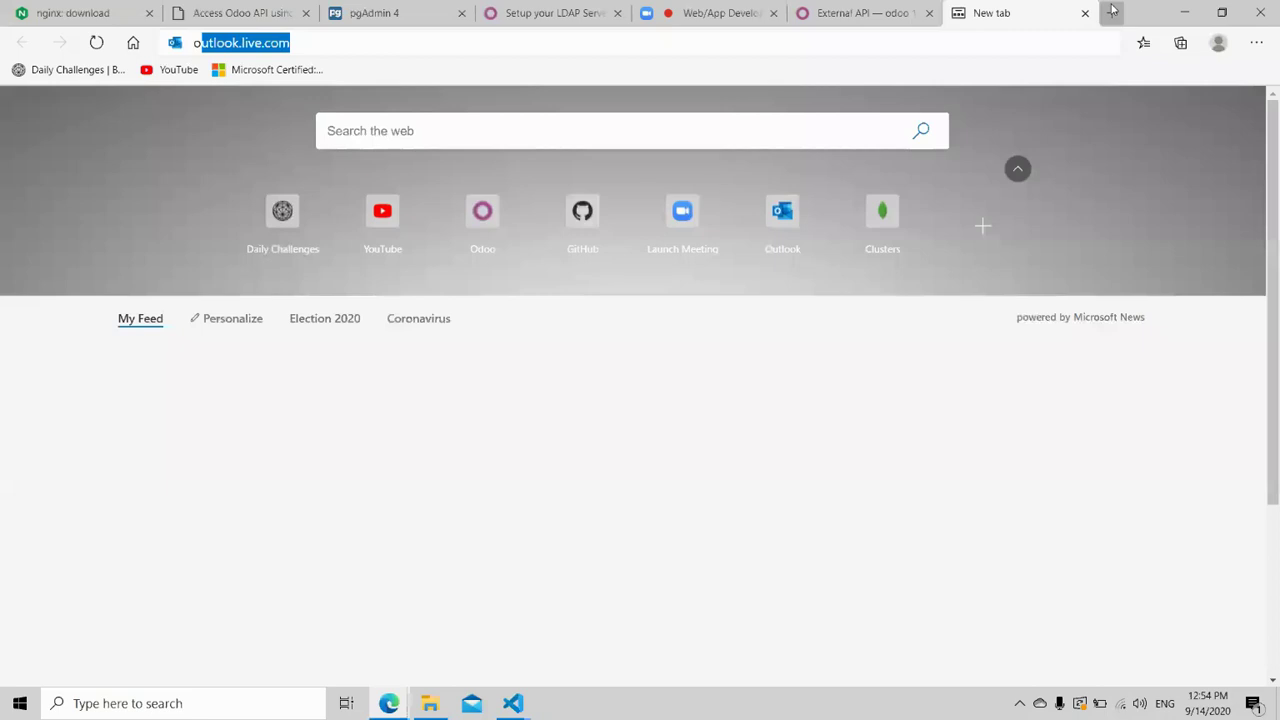
type("doo.com/")
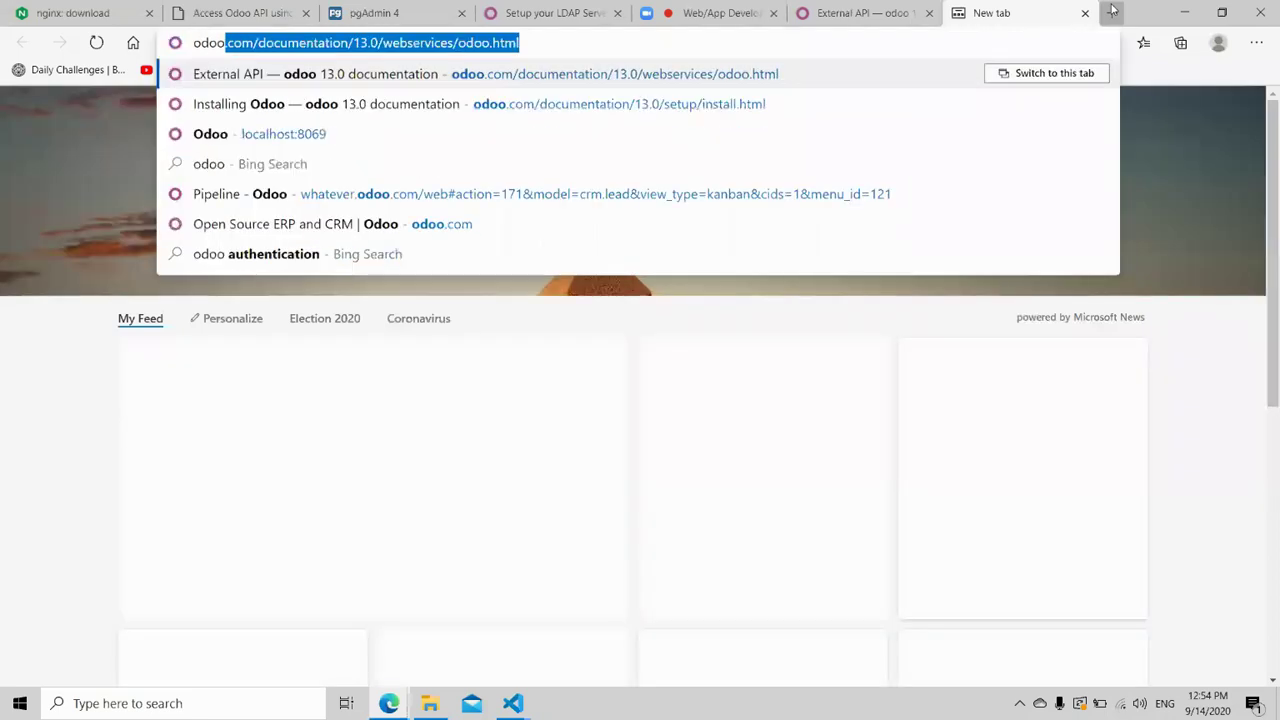
type(" docu")
key("Down")
key("Down")
key("Down")
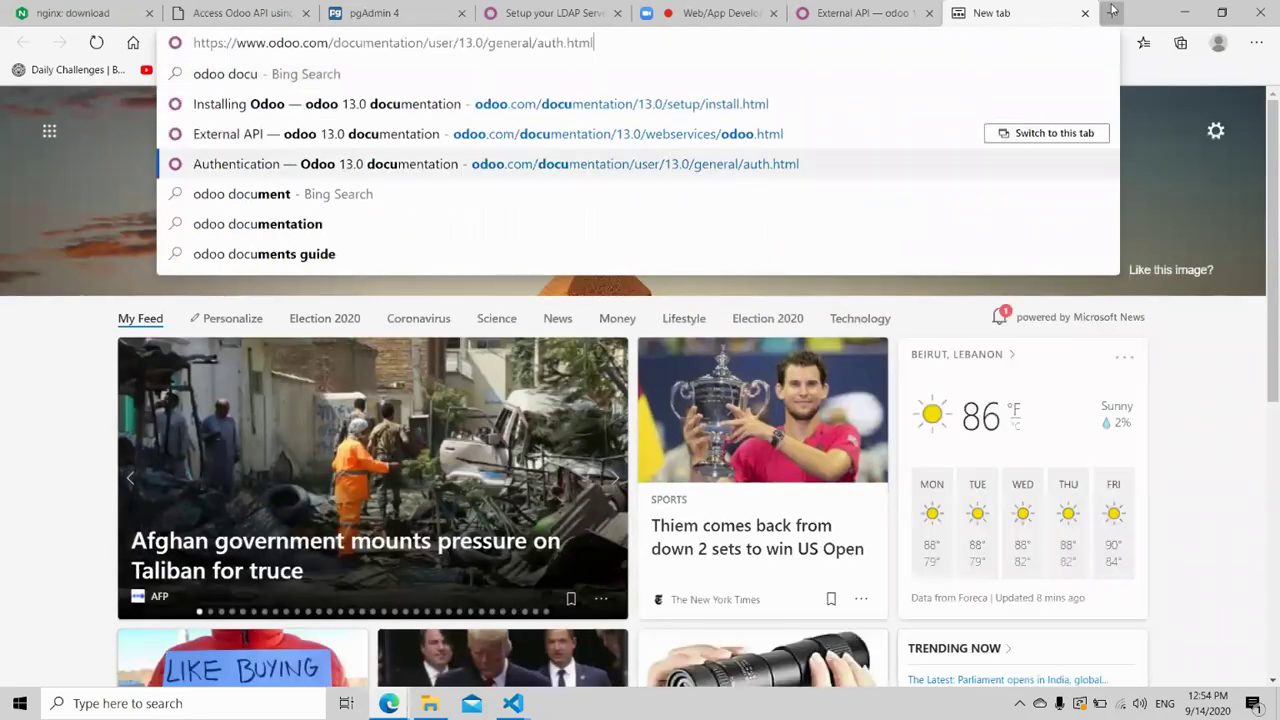
key("Up")
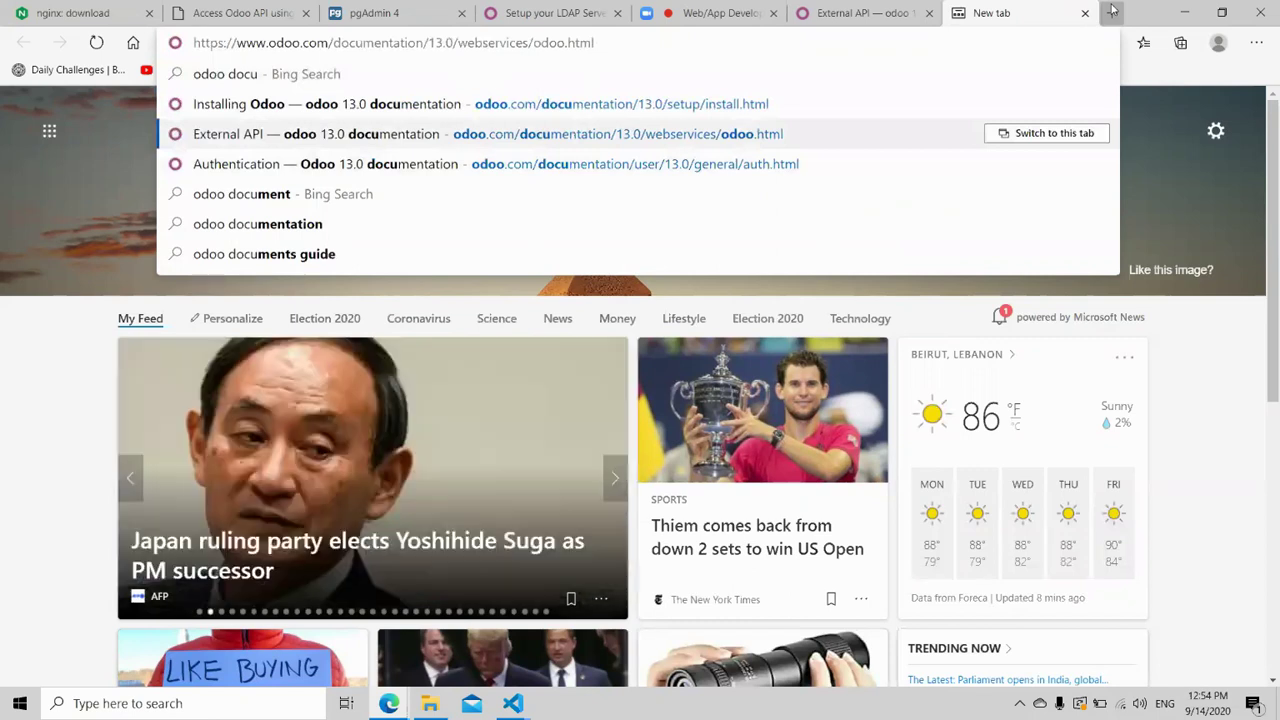
key("Down")
key("Down")
key("Down")
key("Return")
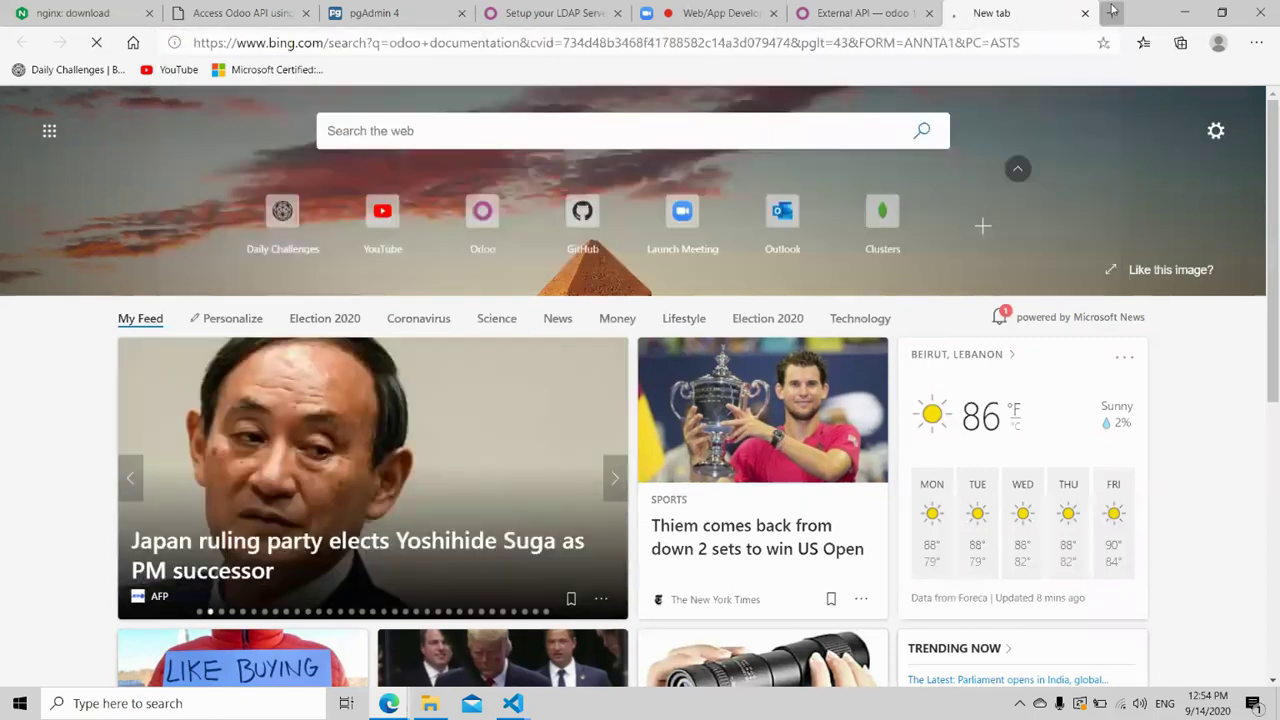
left_click(281, 456)
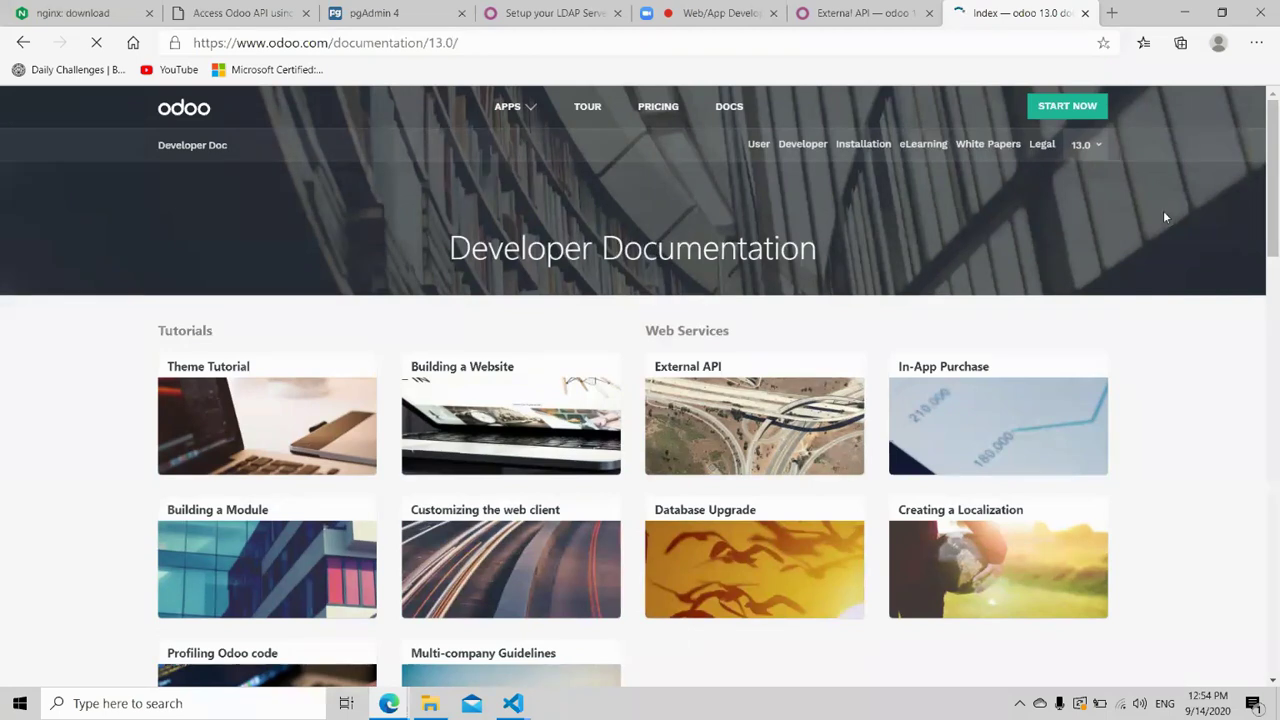
scroll(1164, 217, "down", 1)
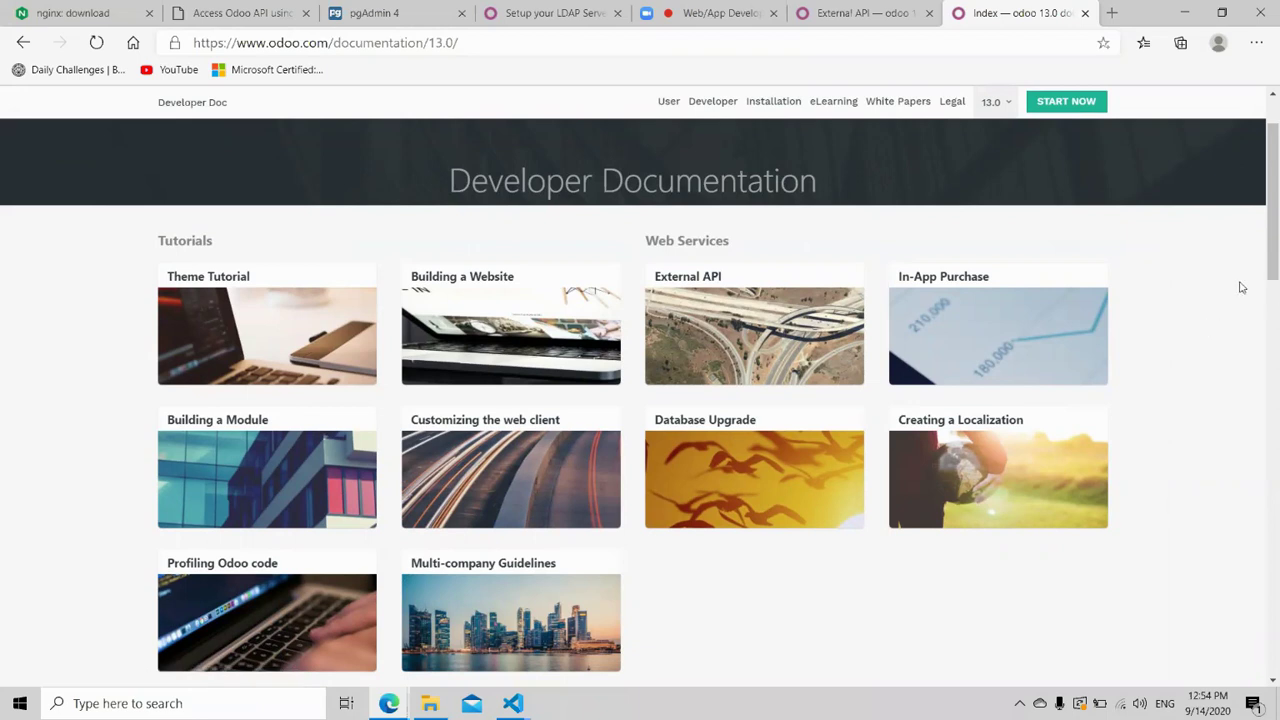
scroll(1240, 287, "down", 3)
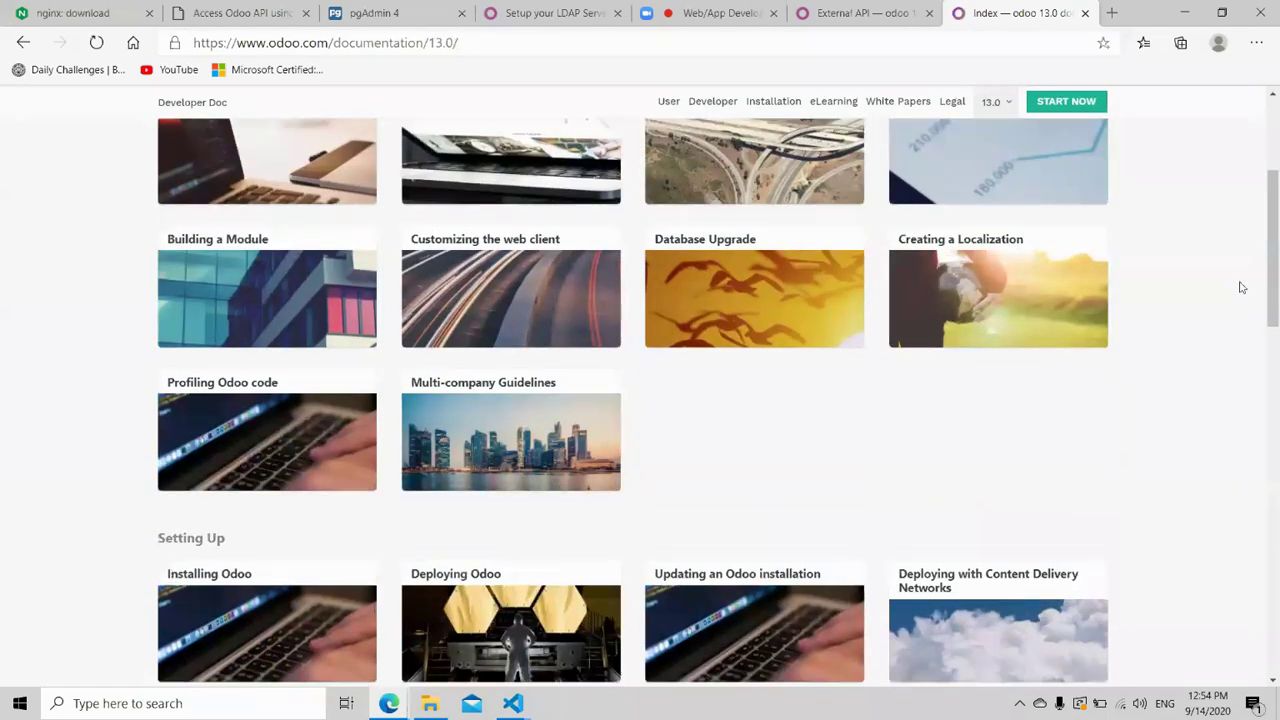
scroll(1240, 287, "down", 3)
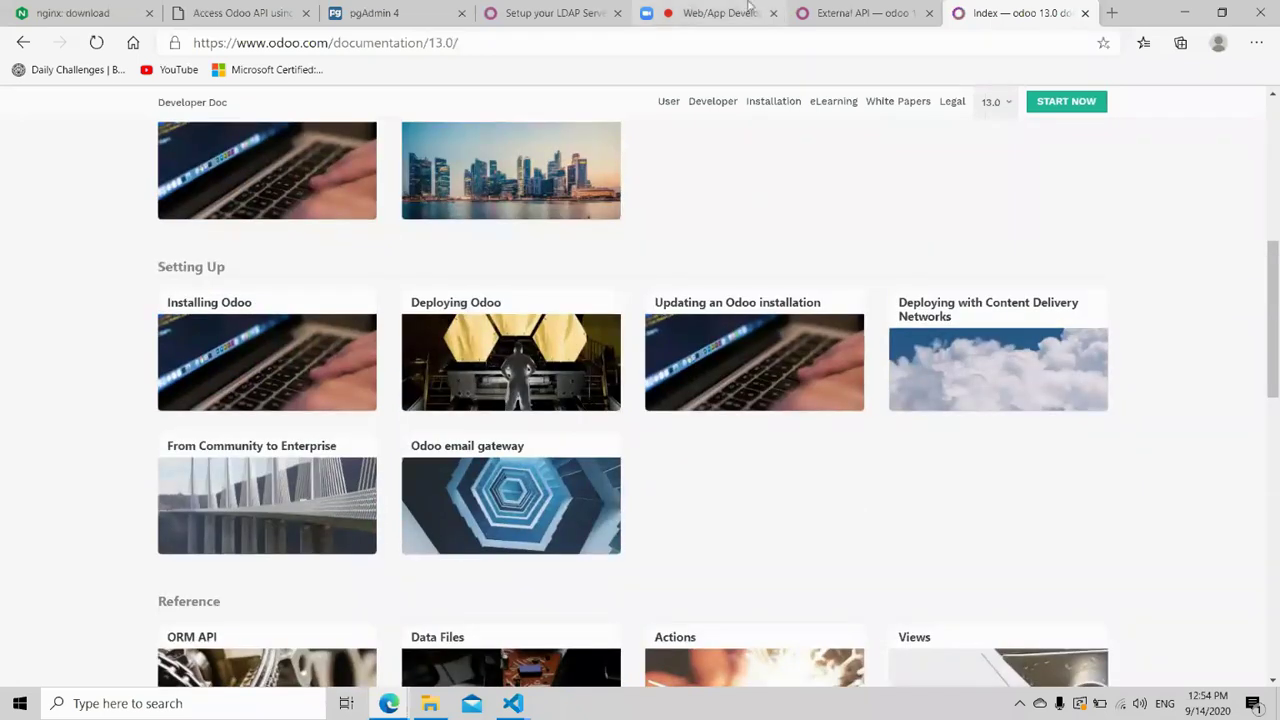
left_click(712, 14)
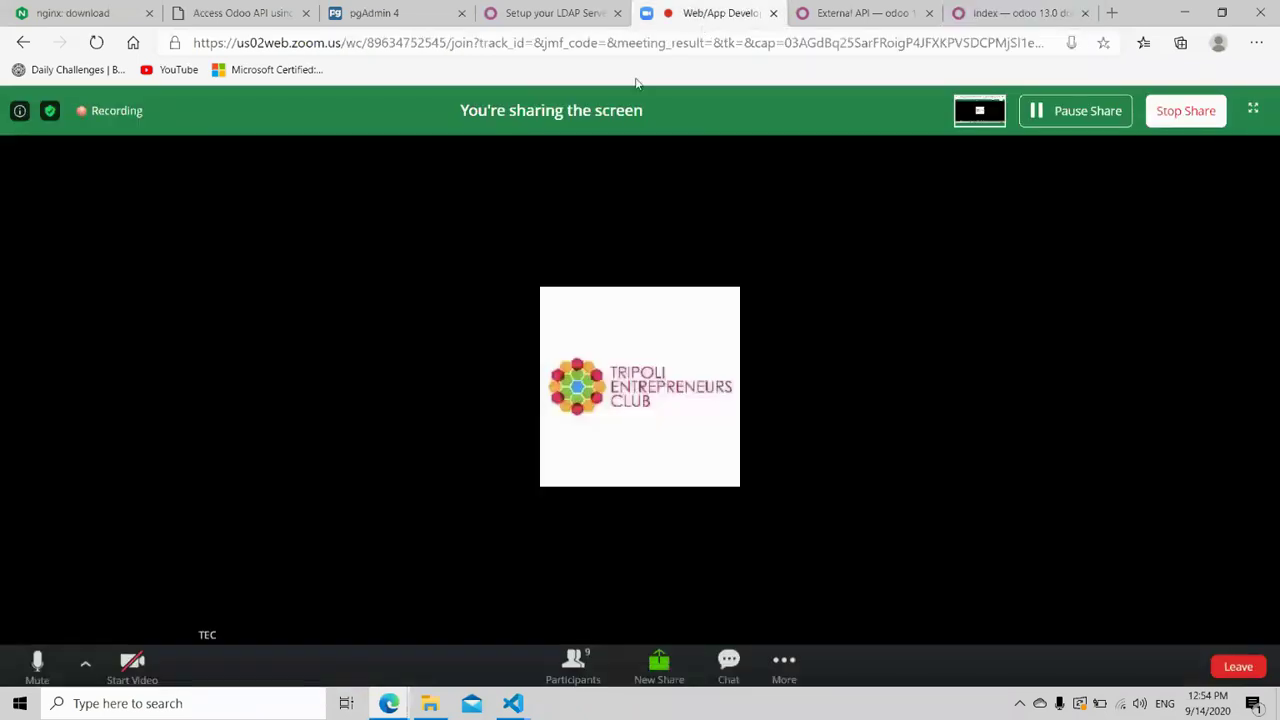
left_click(984, 13)
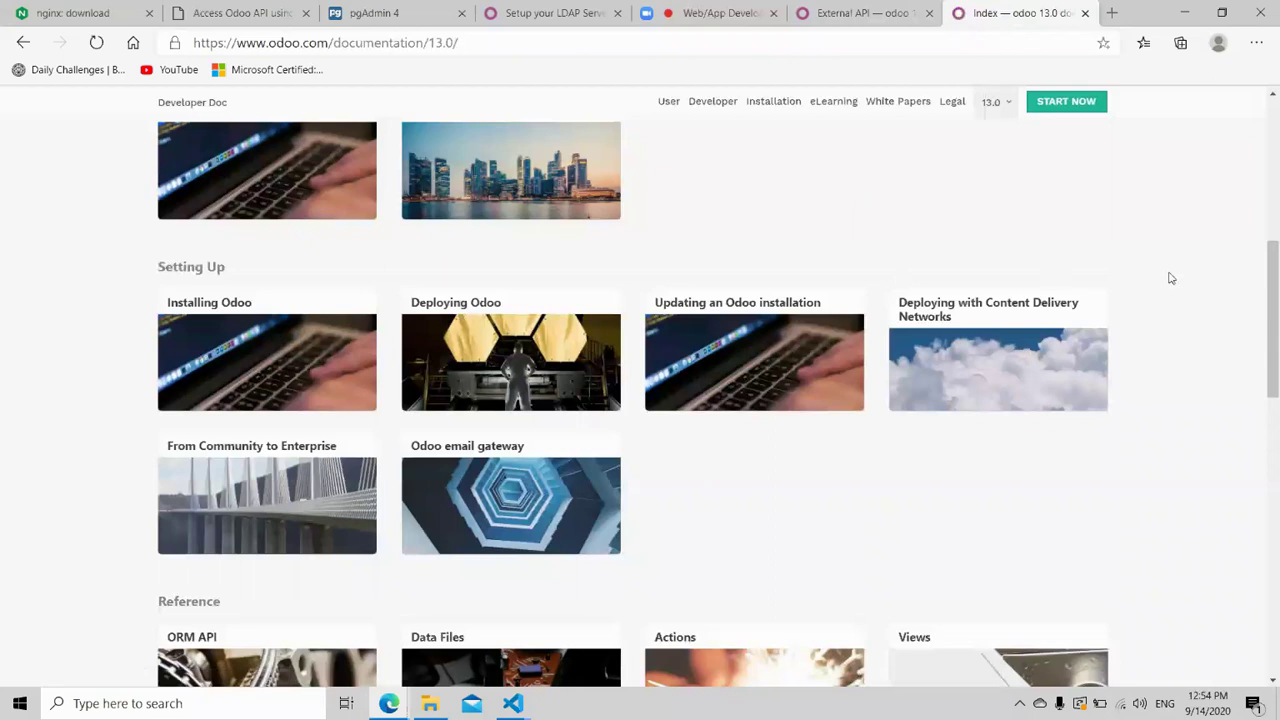
scroll(1140, 290, "up", 3)
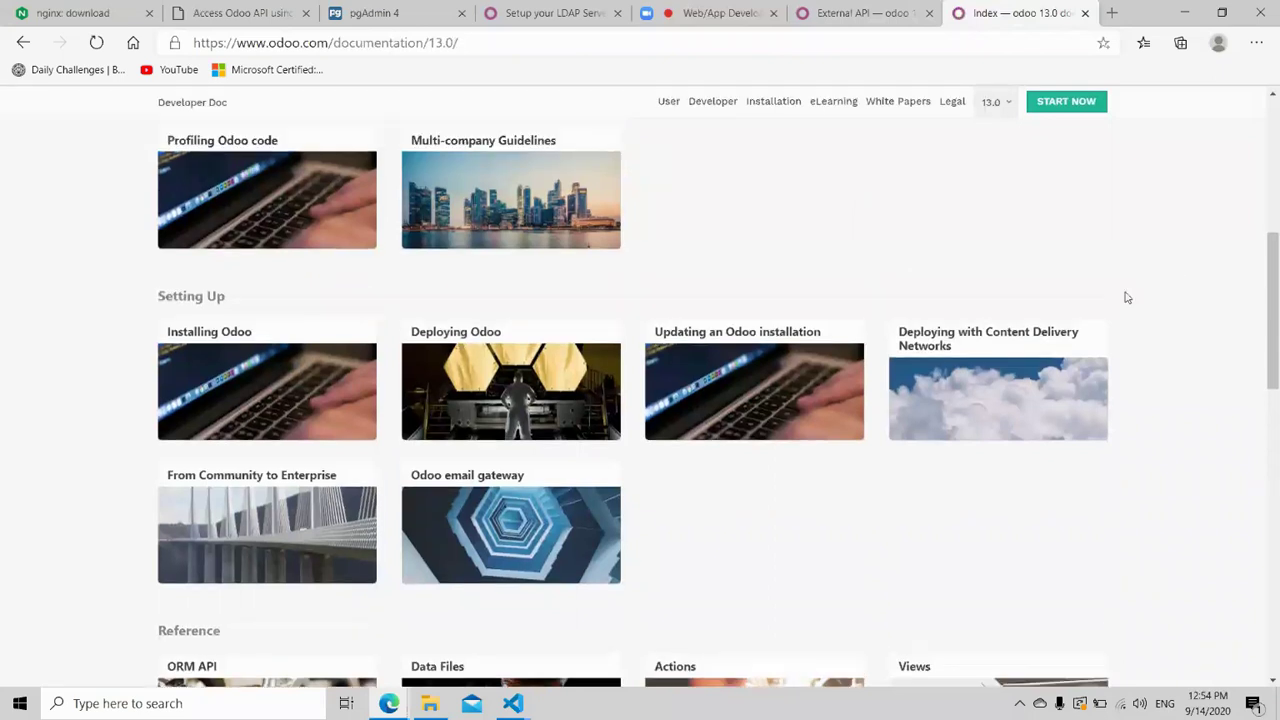
scroll(1127, 297, "up", 1)
scroll(1127, 297, "up", 2)
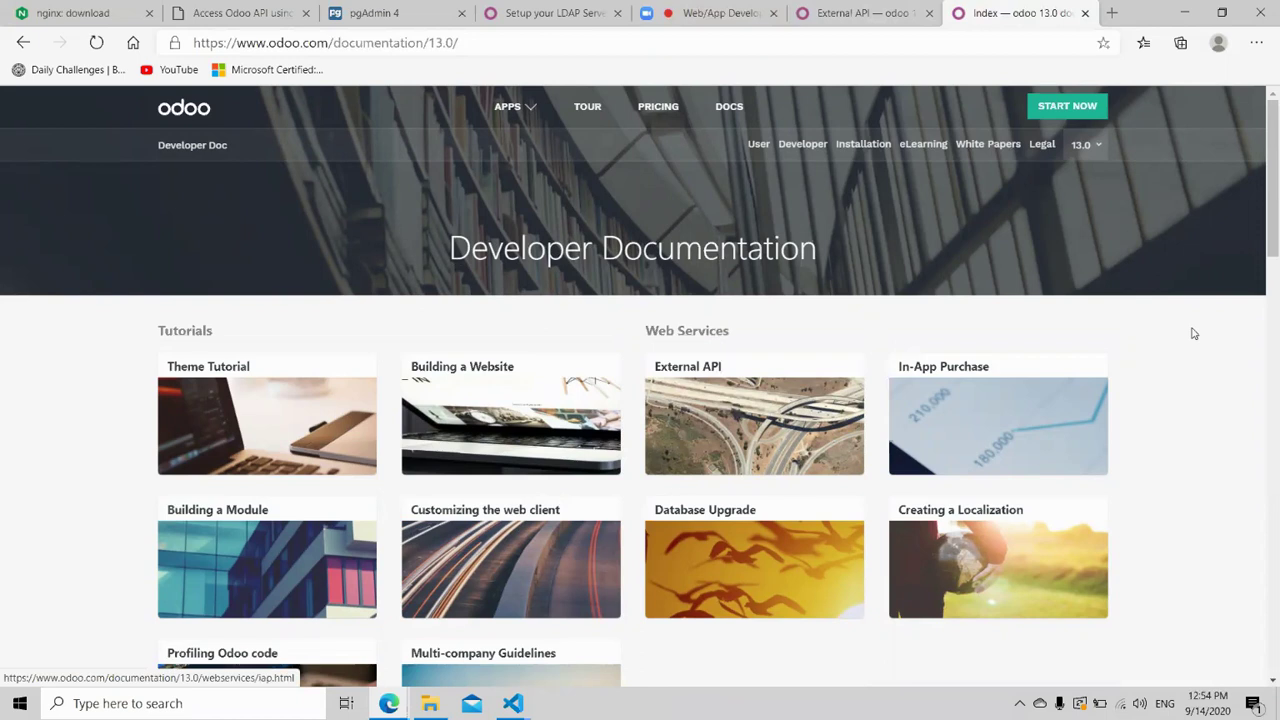
scroll(1171, 315, "down", 2)
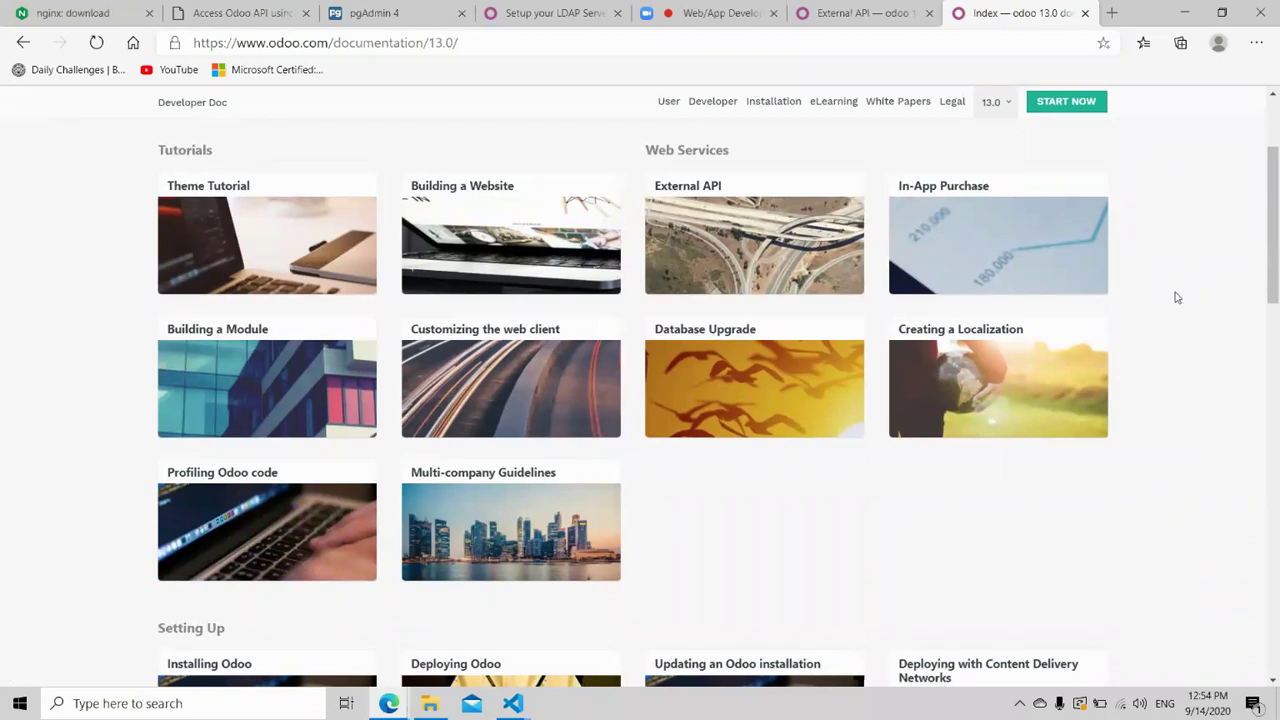
scroll(1176, 297, "up", 1)
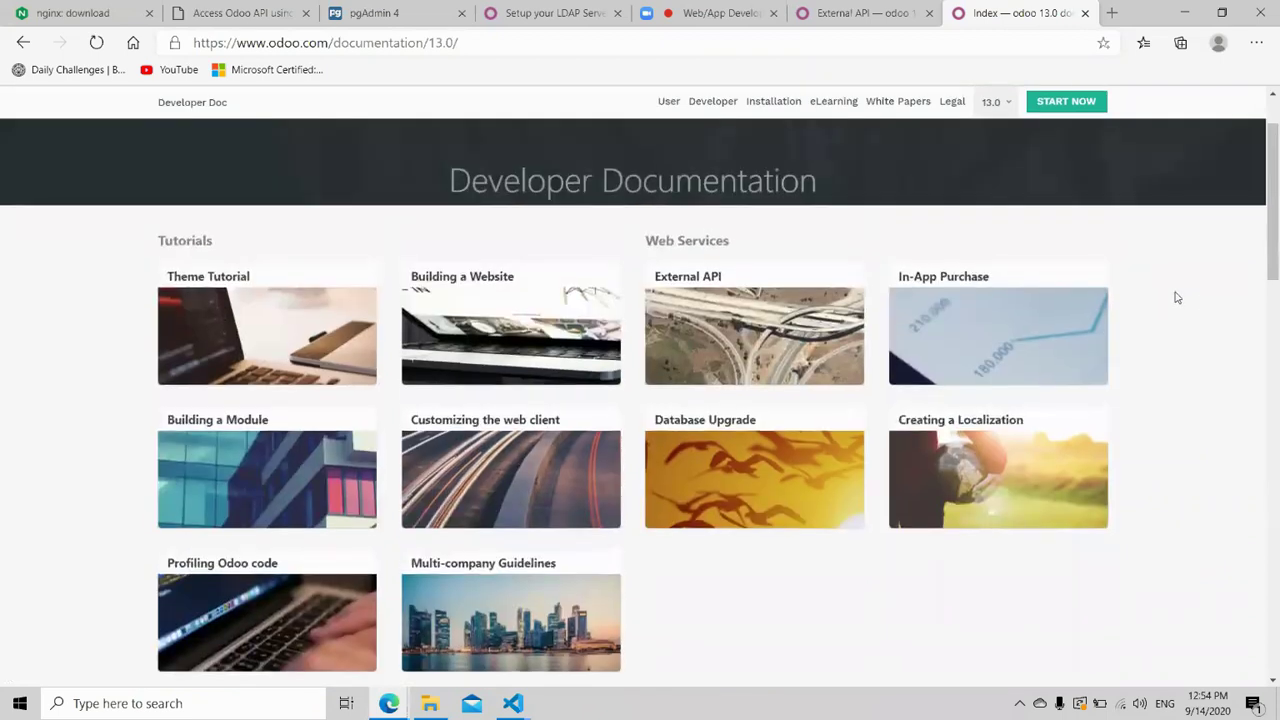
scroll(1176, 297, "down", 6)
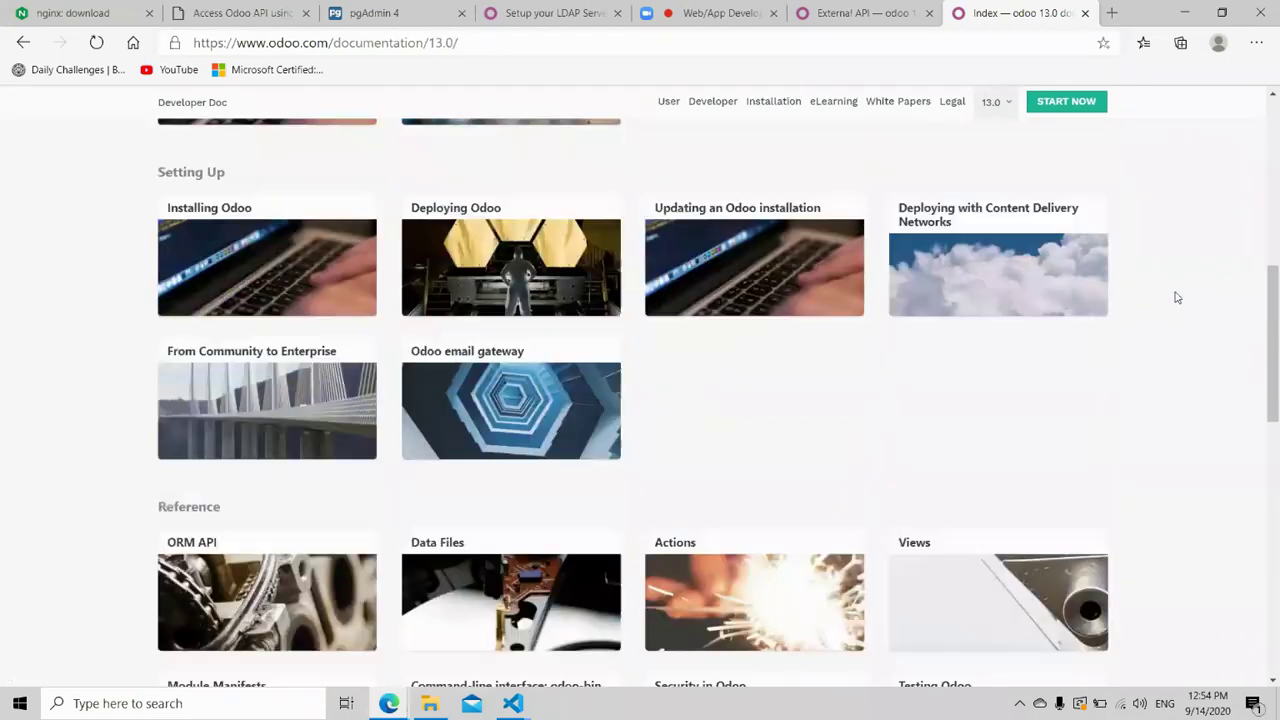
scroll(1176, 297, "down", 3)
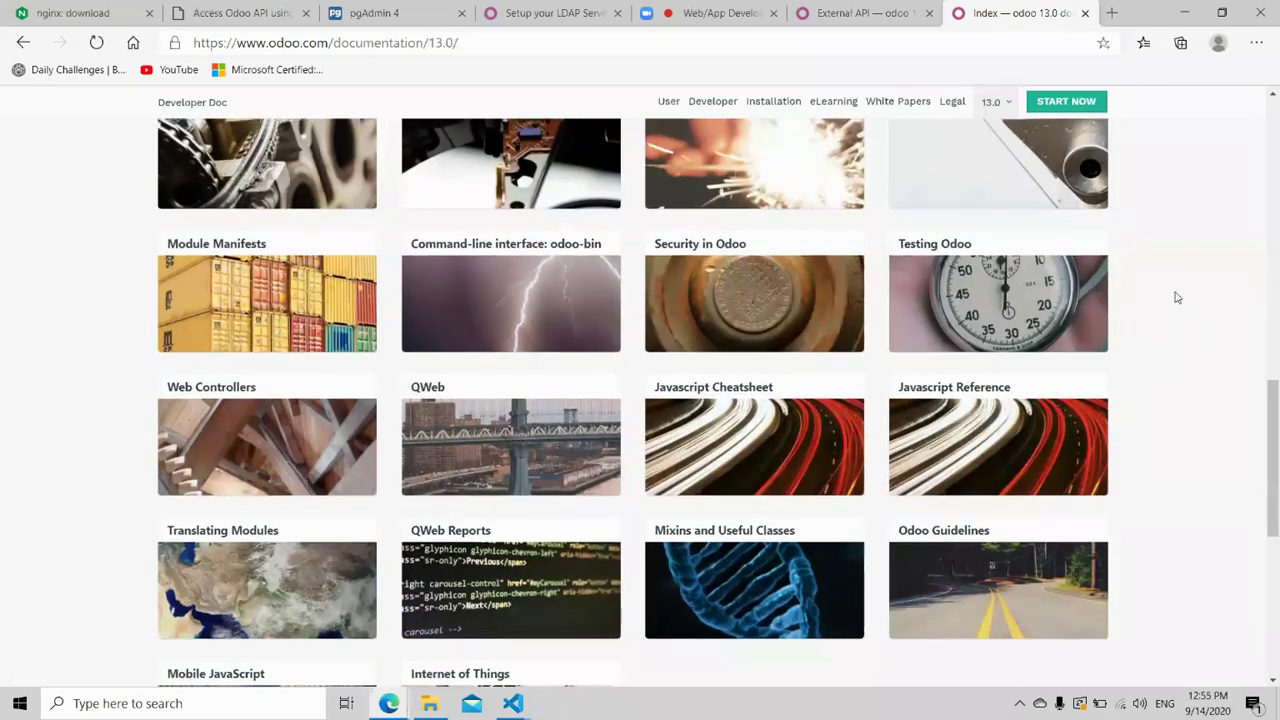
scroll(1176, 297, "up", 3)
scroll(1176, 297, "up", 3)
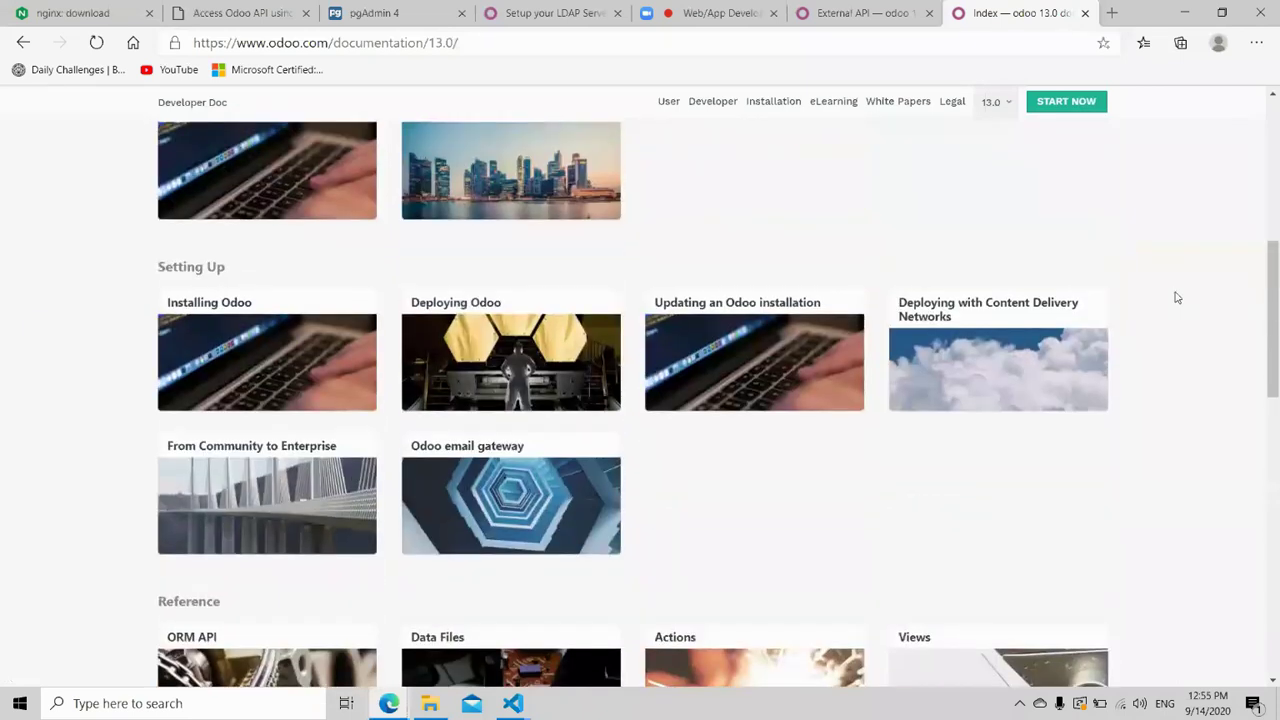
scroll(1176, 297, "up", 3)
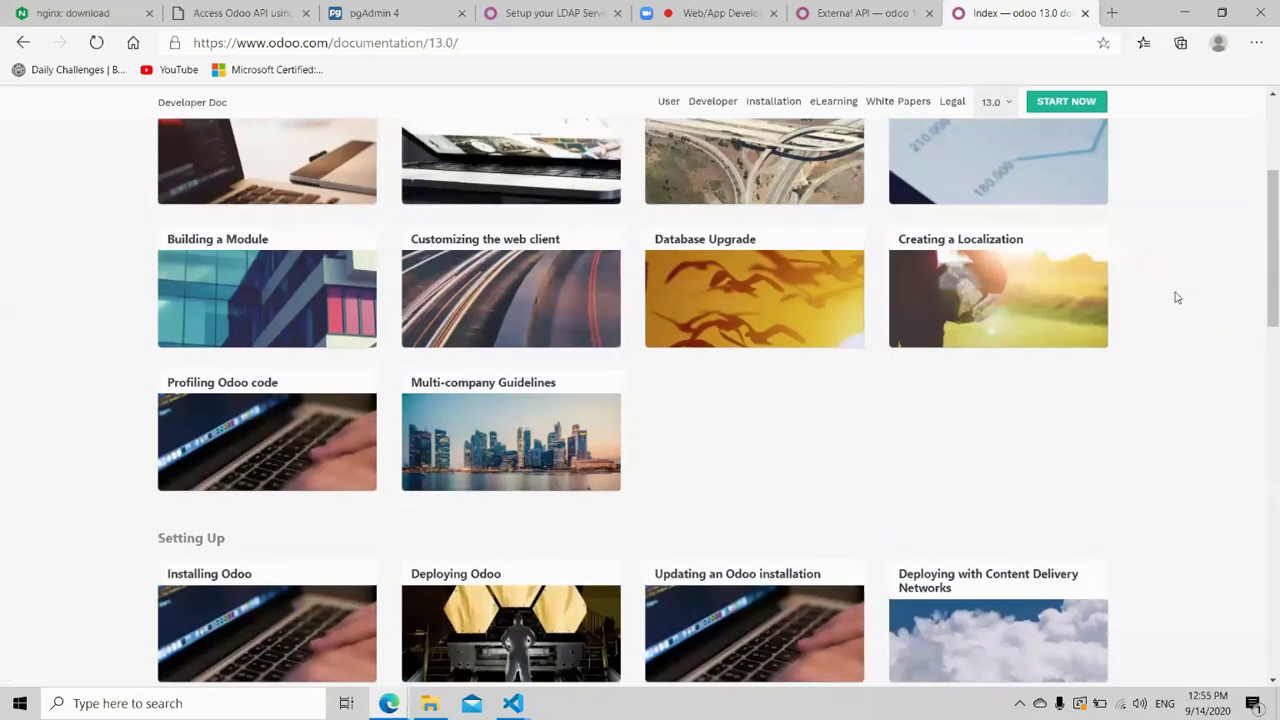
scroll(1176, 297, "down", 2)
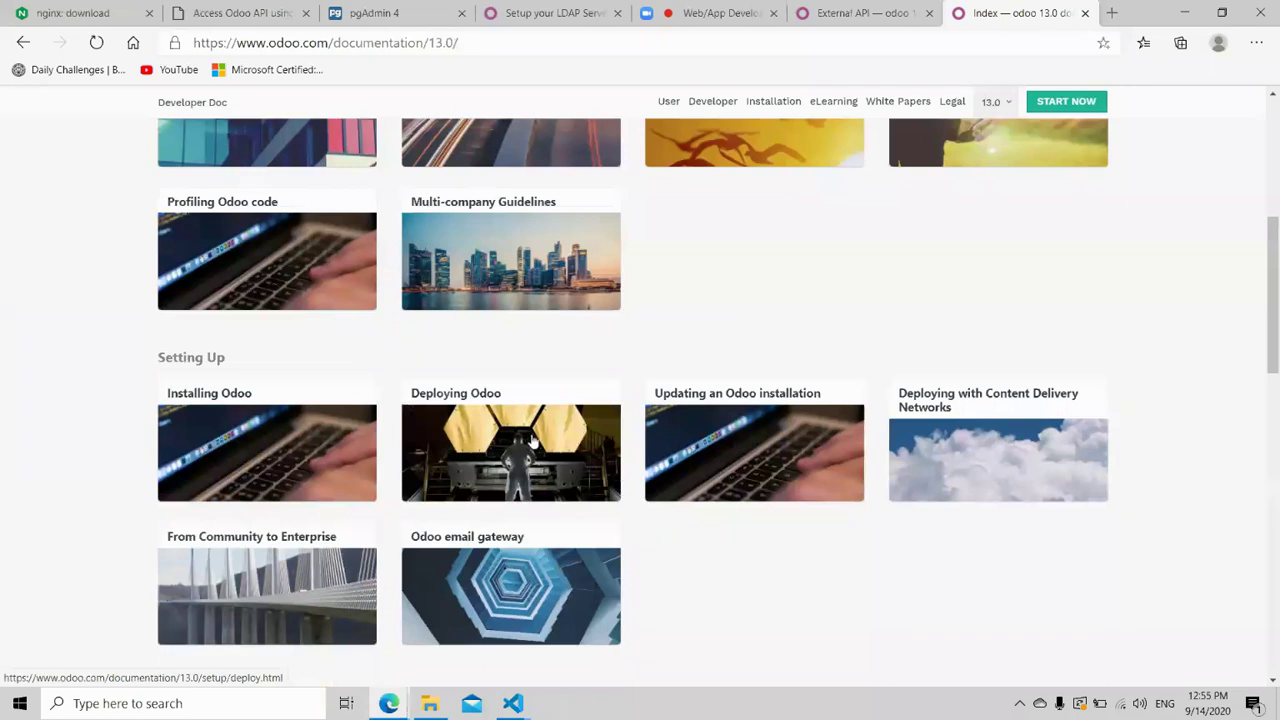
scroll(815, 398, "down", 1)
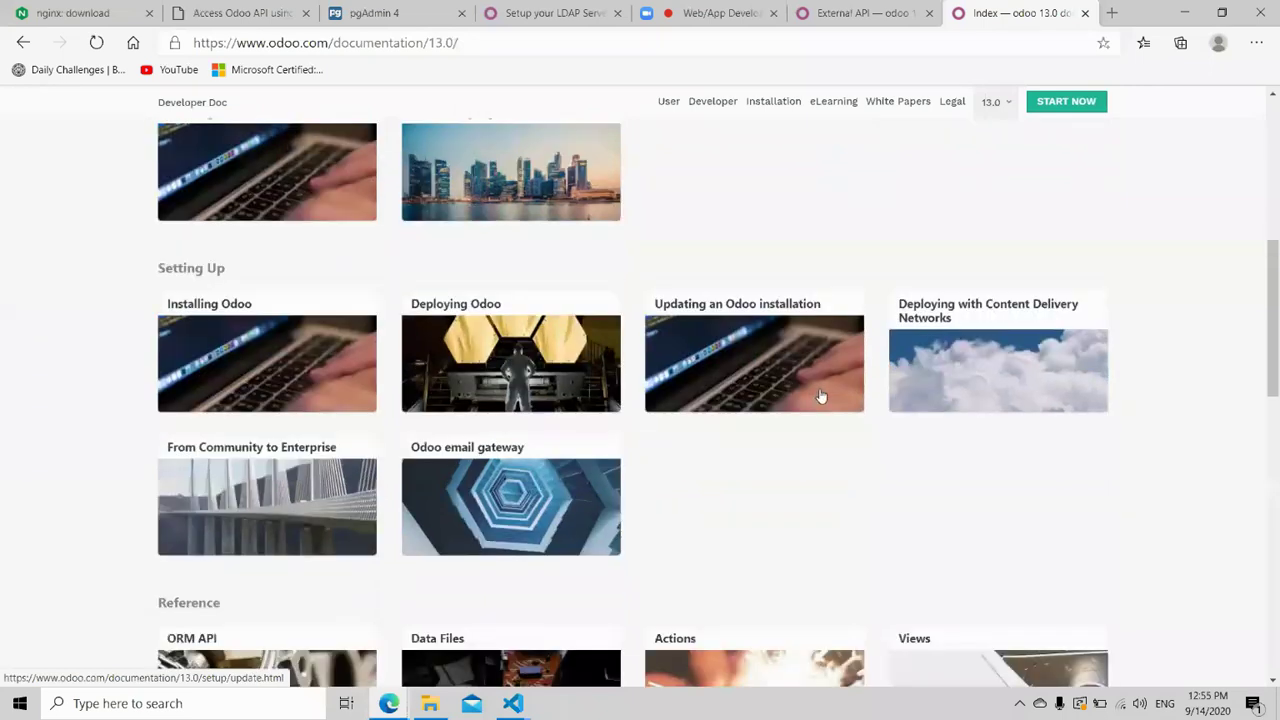
key("XF86AudioRaiseVolume")
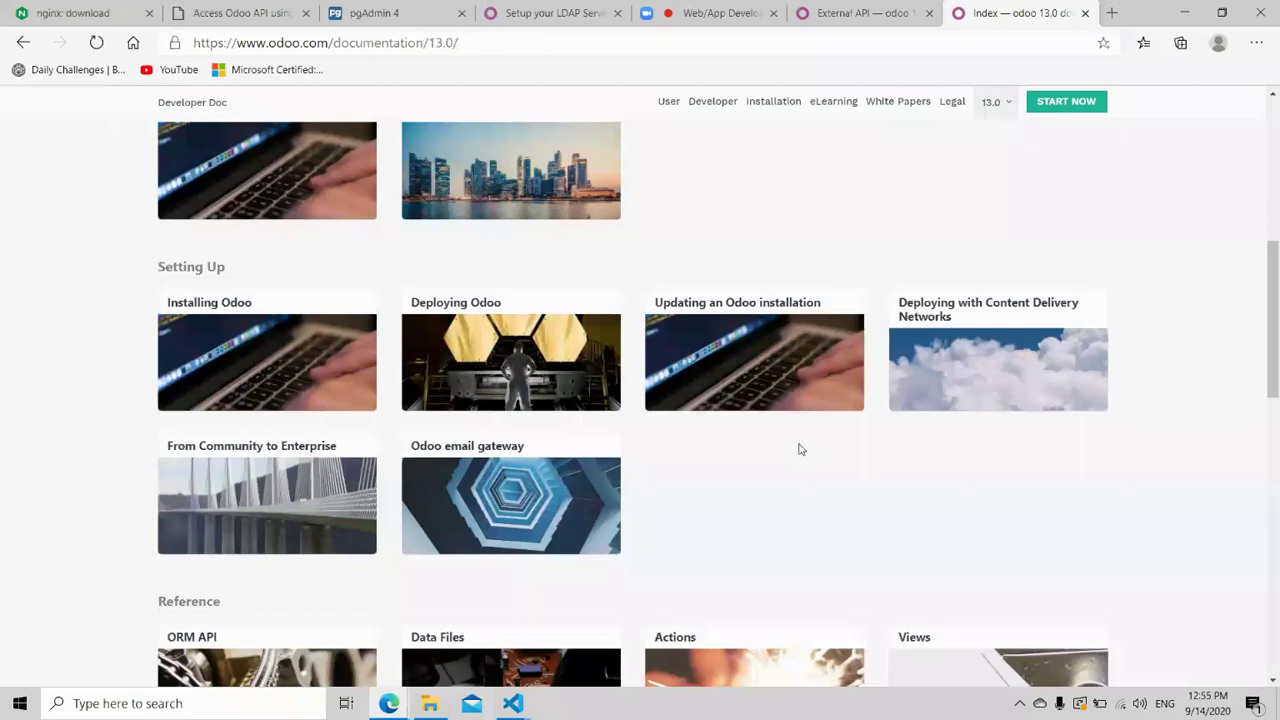
scroll(800, 450, "down", 3)
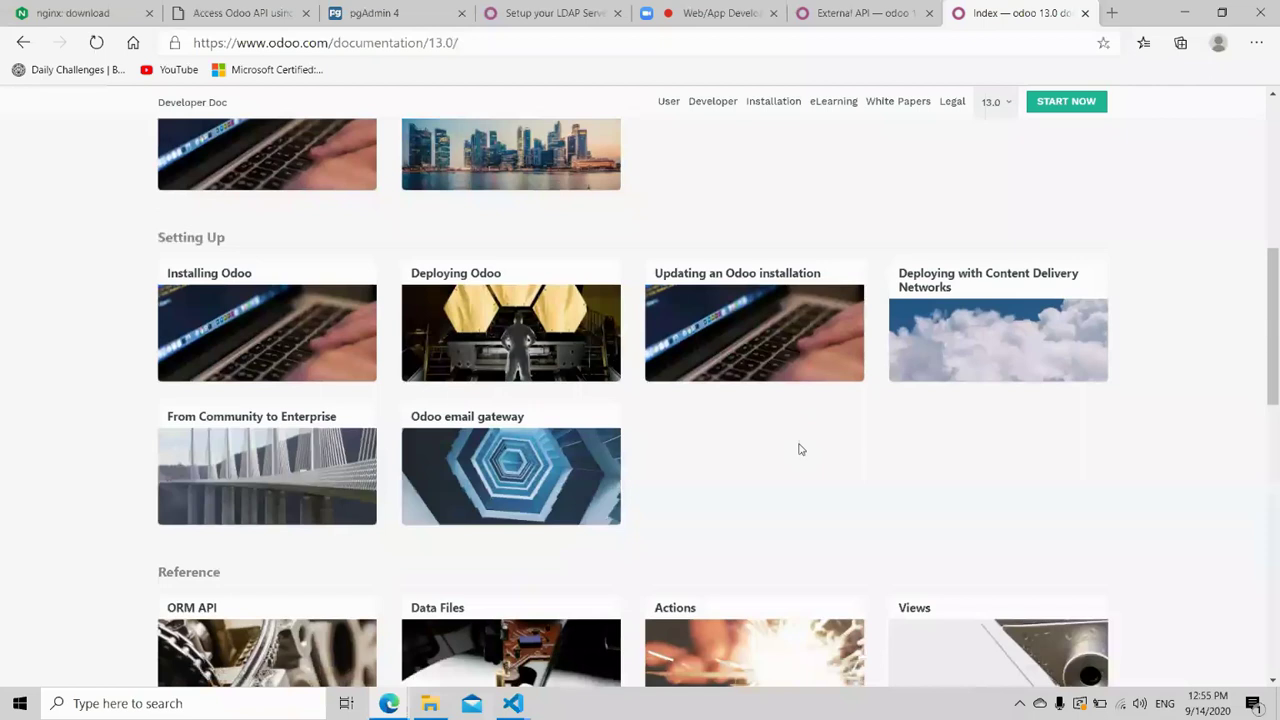
scroll(800, 450, "up", 7)
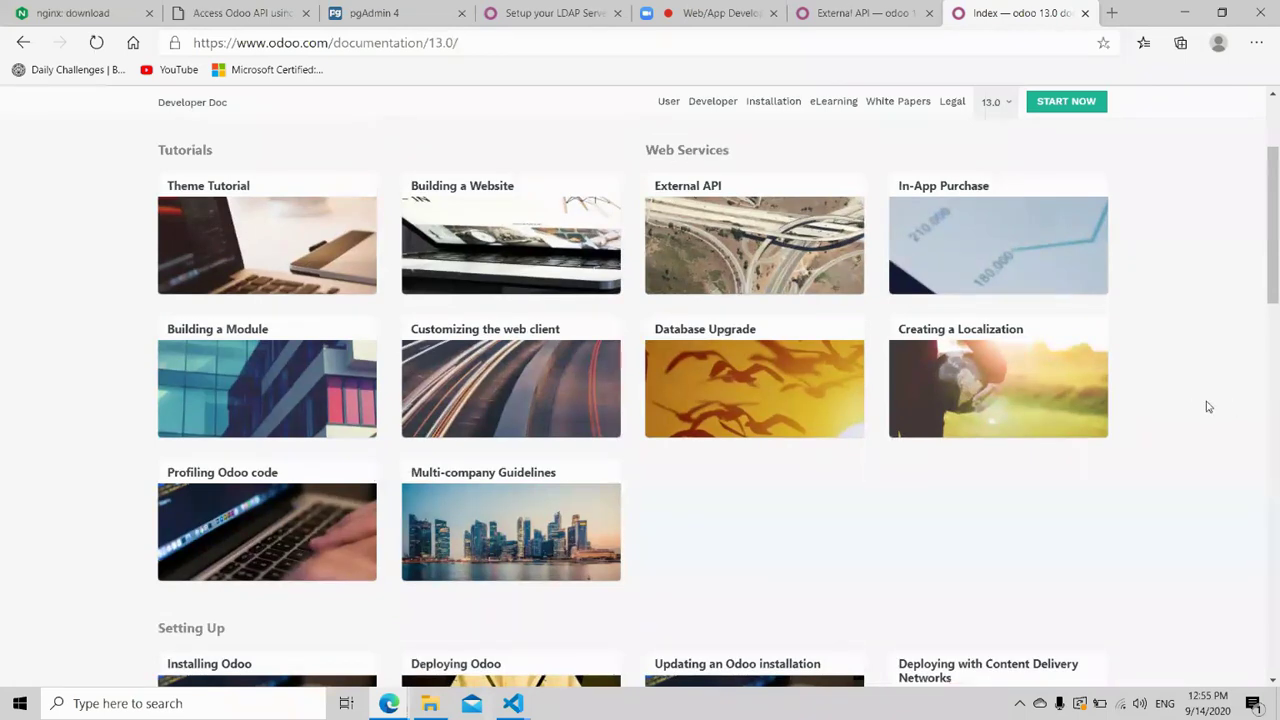
scroll(1193, 432, "up", 1)
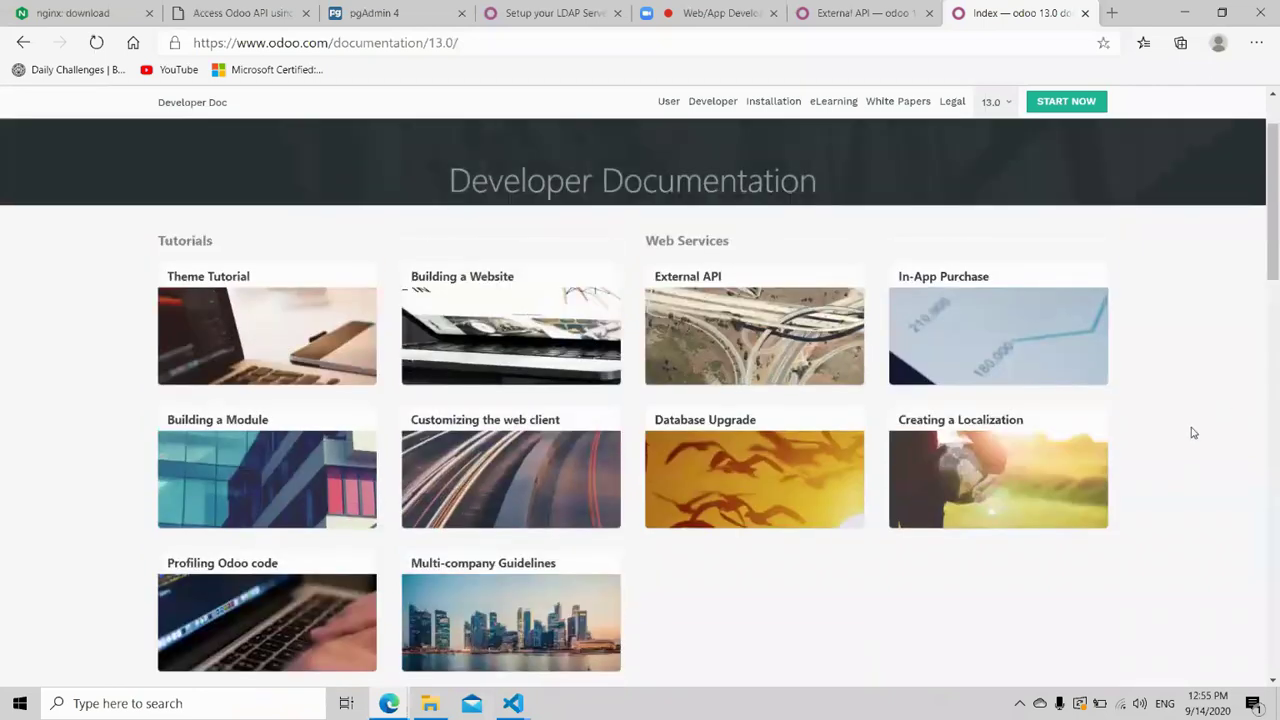
scroll(1193, 432, "down", 1)
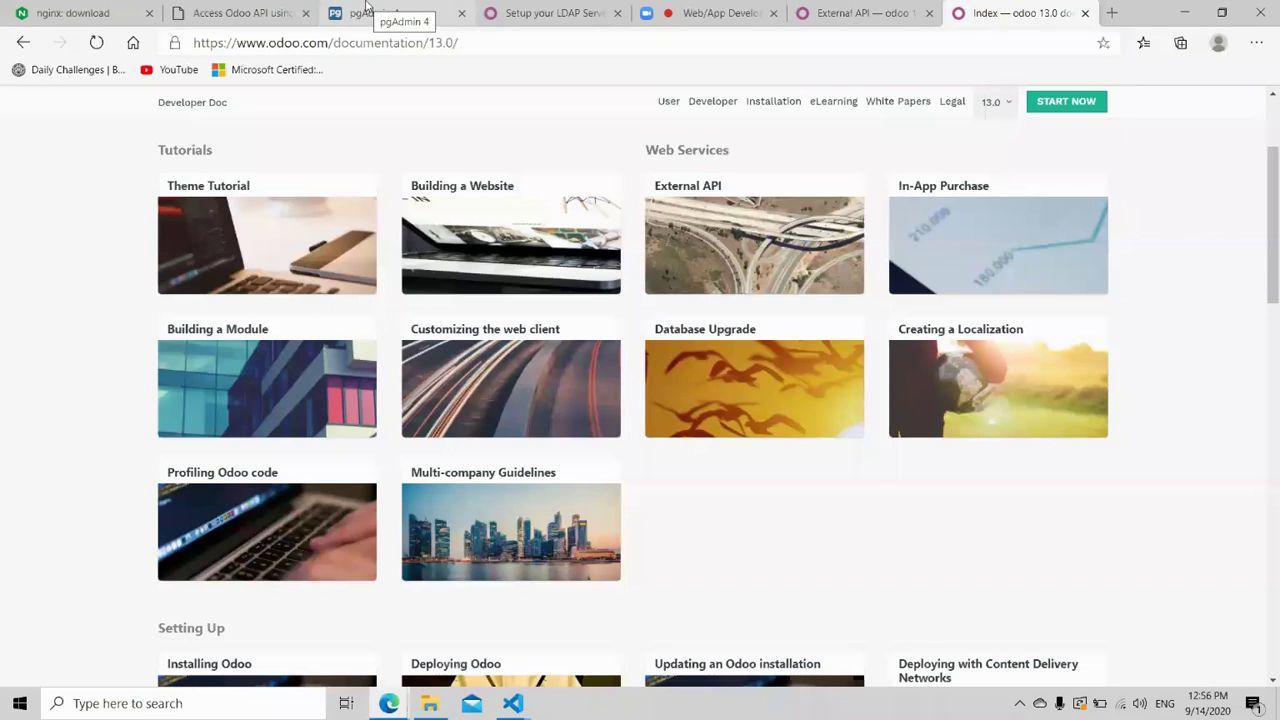
left_click(366, 10)
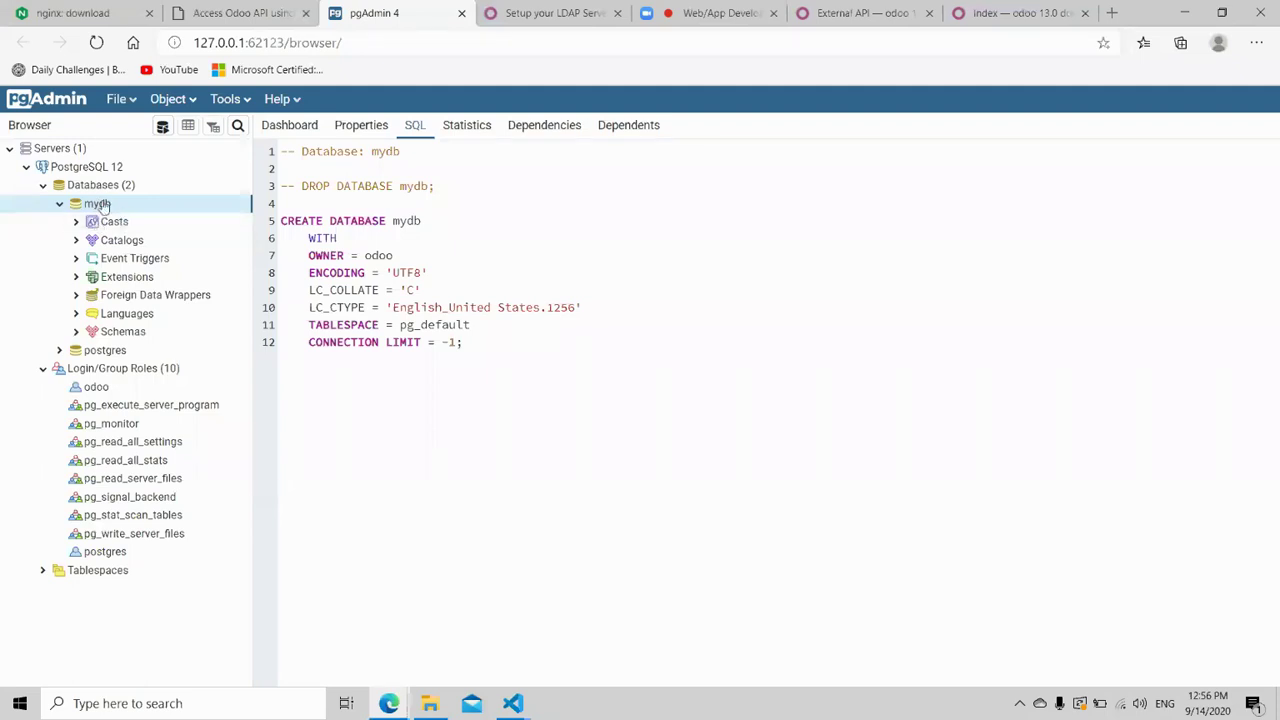
left_click(59, 205)
left_click(59, 205)
left_click(746, 7)
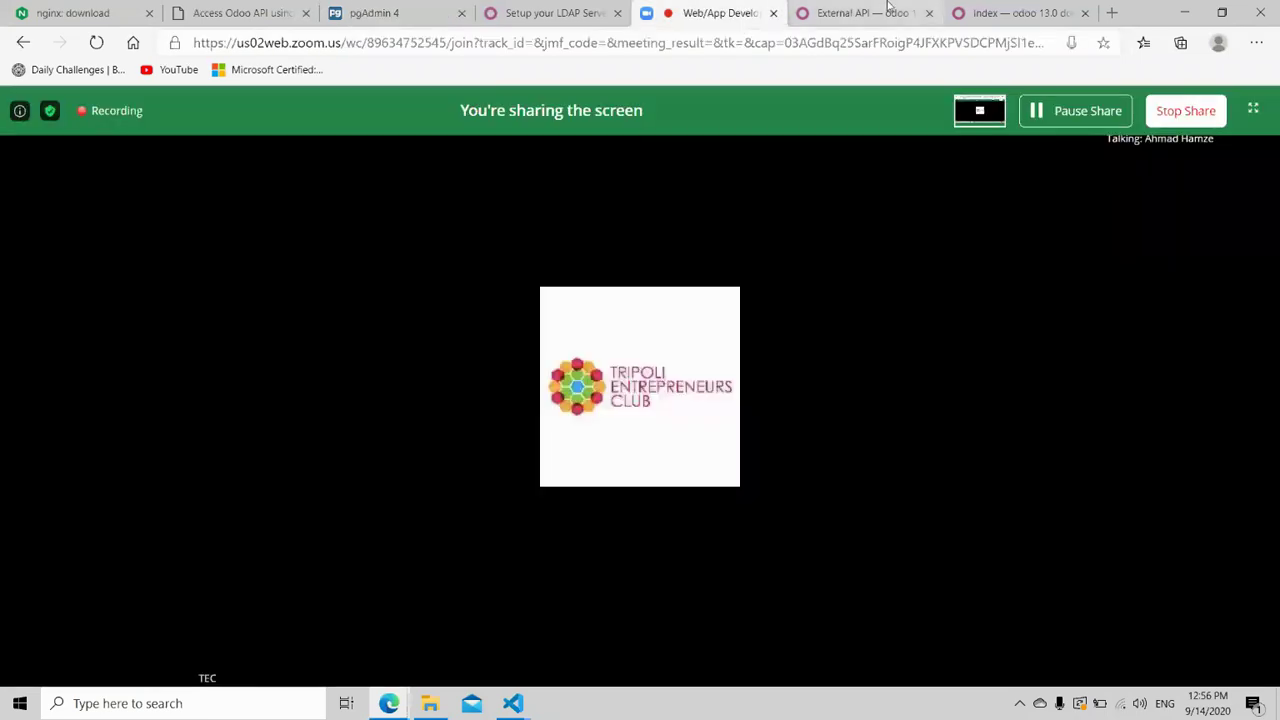
left_click(888, 10)
left_click(1015, 13)
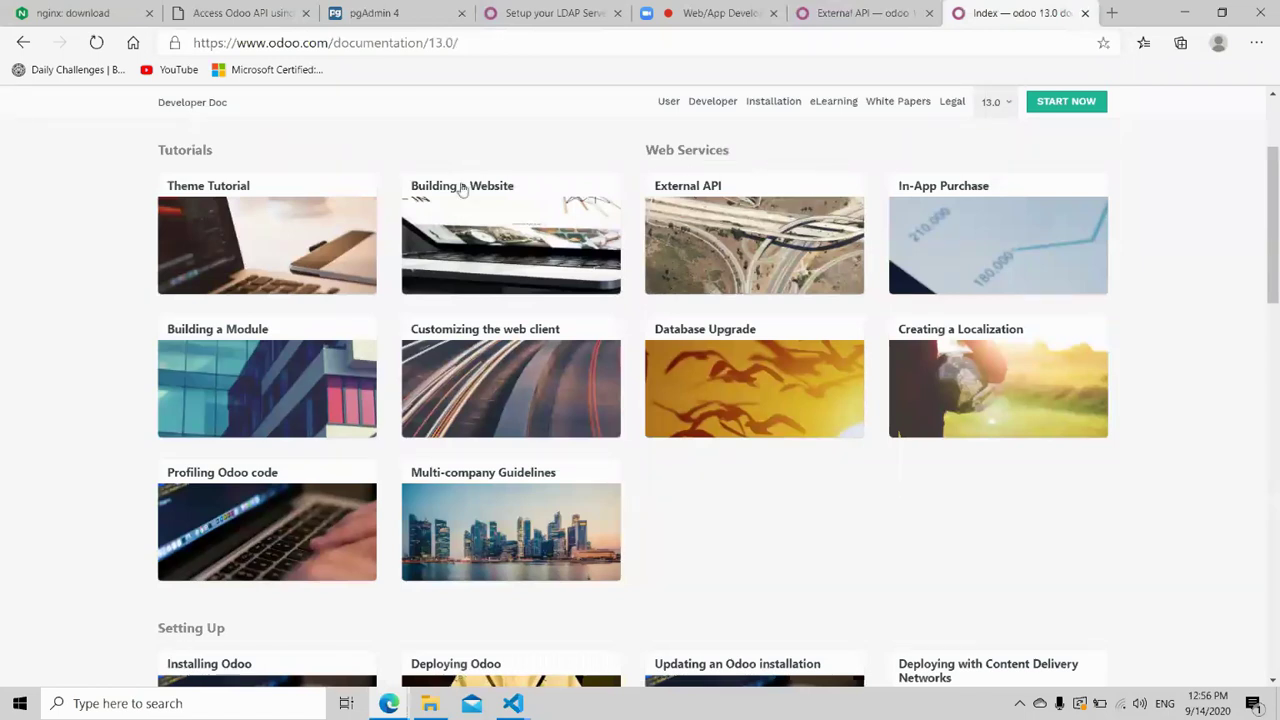
Step: Switch to the pgAdmin 4 tab showing the mydb CREATE DATABASE script
left_click(398, 16)
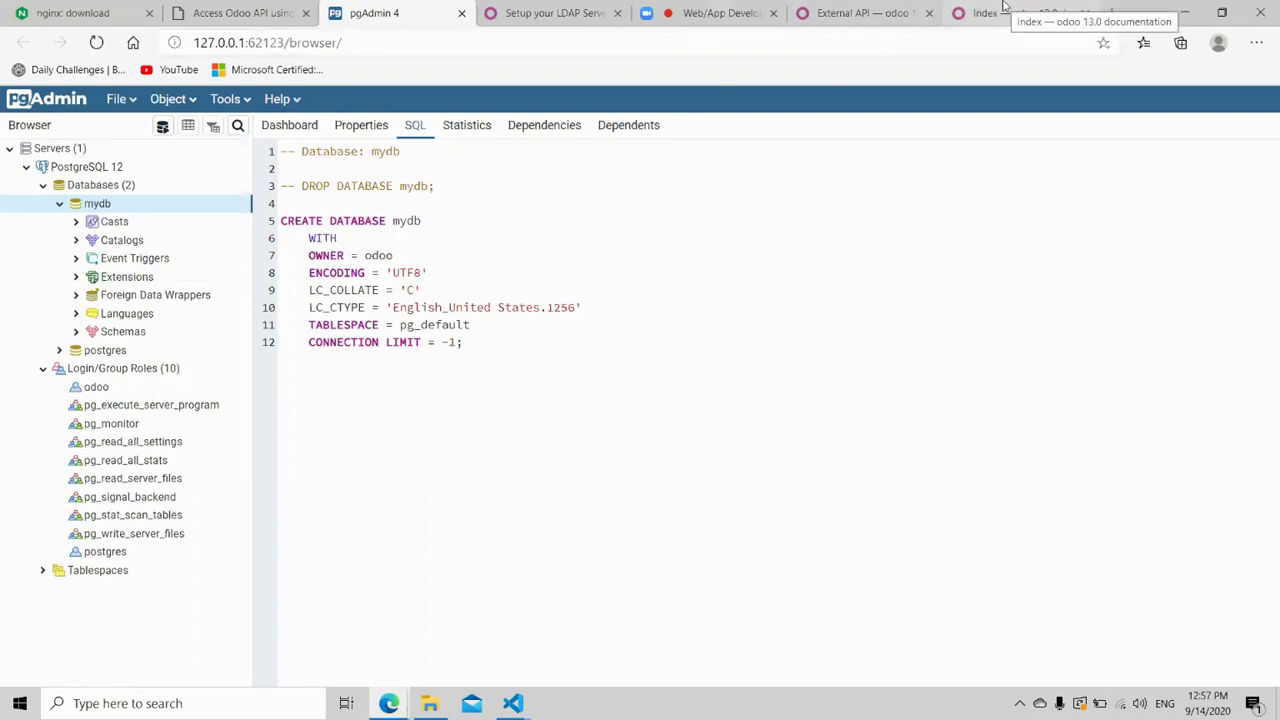
Step: Return to the 'Index — odoo 13.0 documentation' tab
left_click(1005, 10)
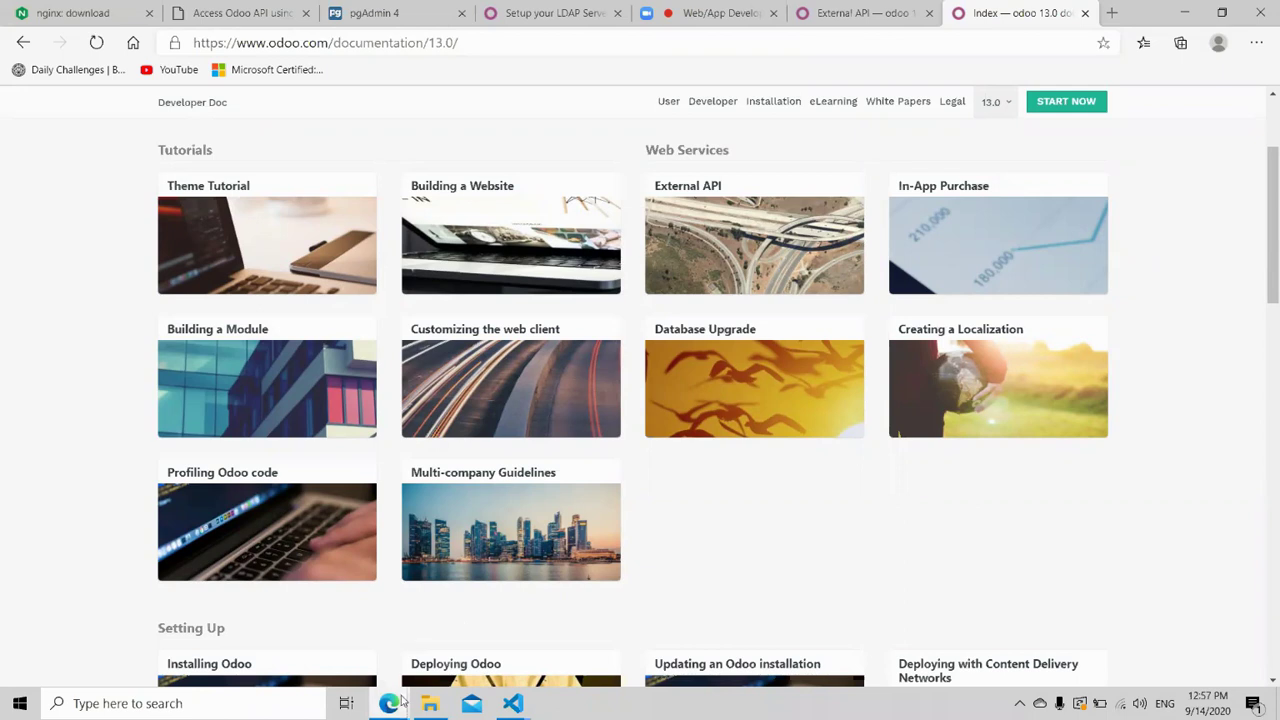
Step: Switch to the Zoom 'Web/App Develo…' meeting tab that is sharing the screen
mouse_move(400, 706)
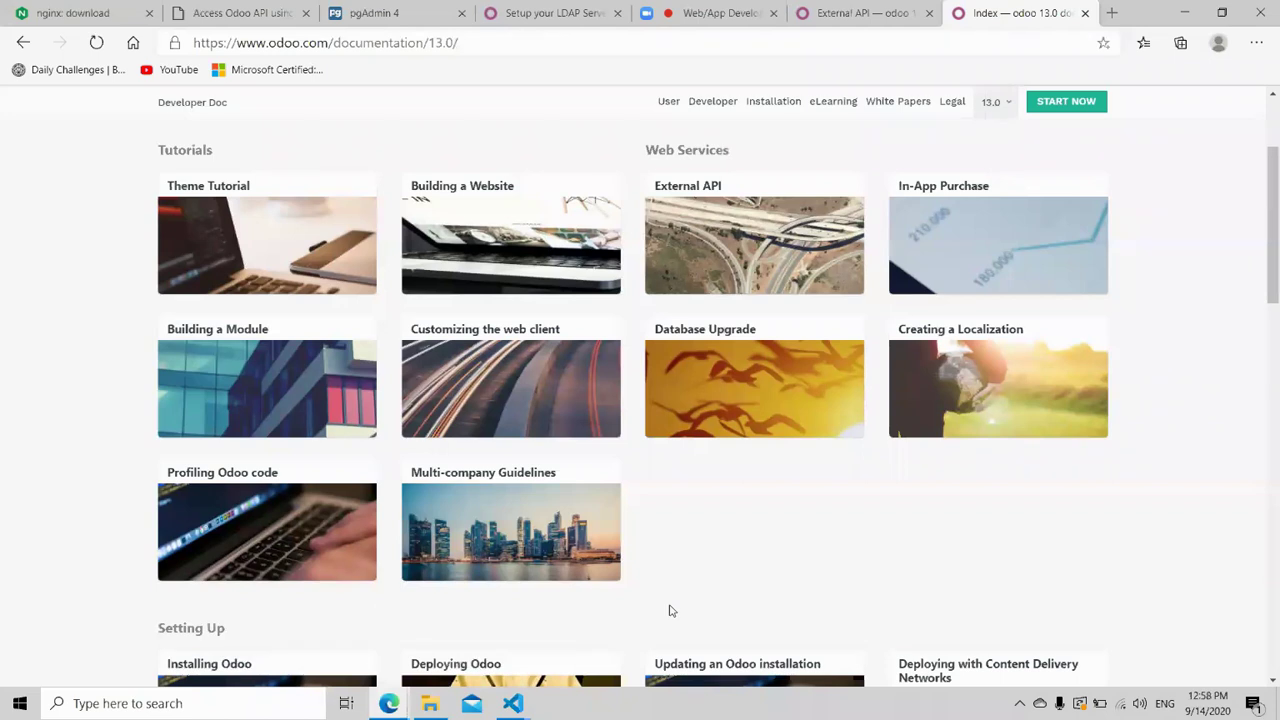
left_click(706, 10)
mouse_move(786, 303)
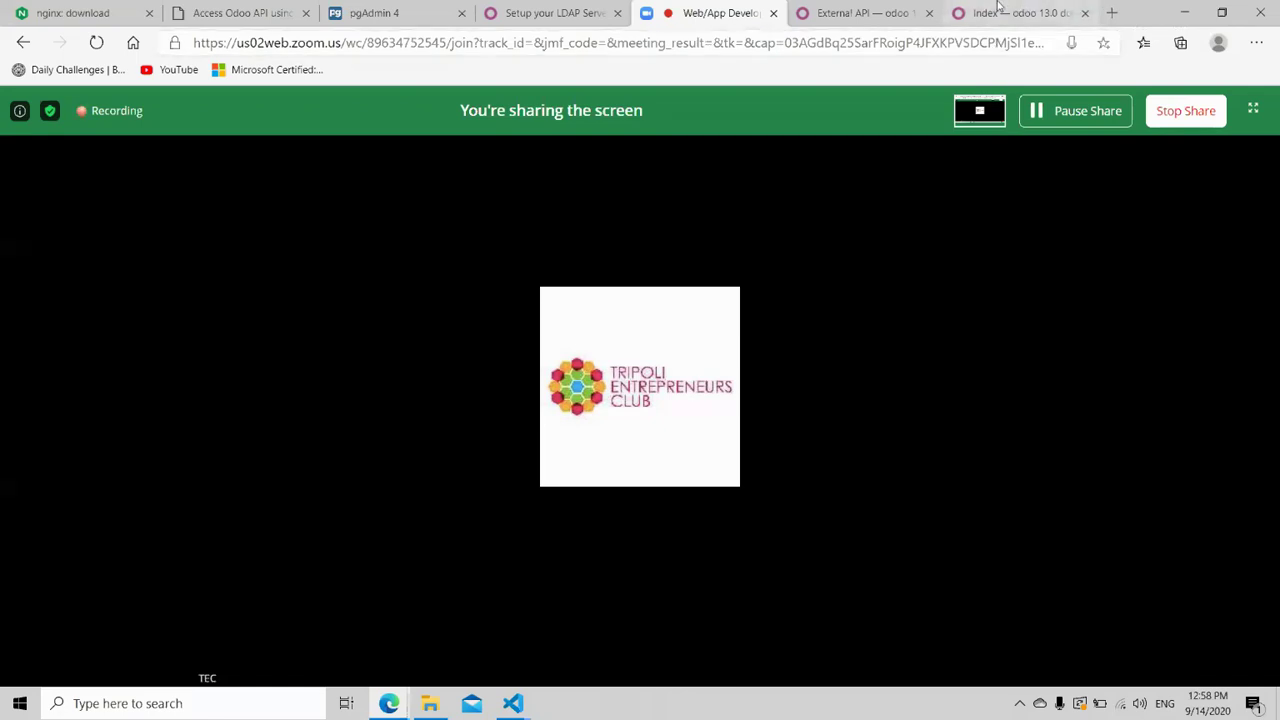
Step: Go back to the Odoo 13.0 developer documentation index tab
left_click(998, 10)
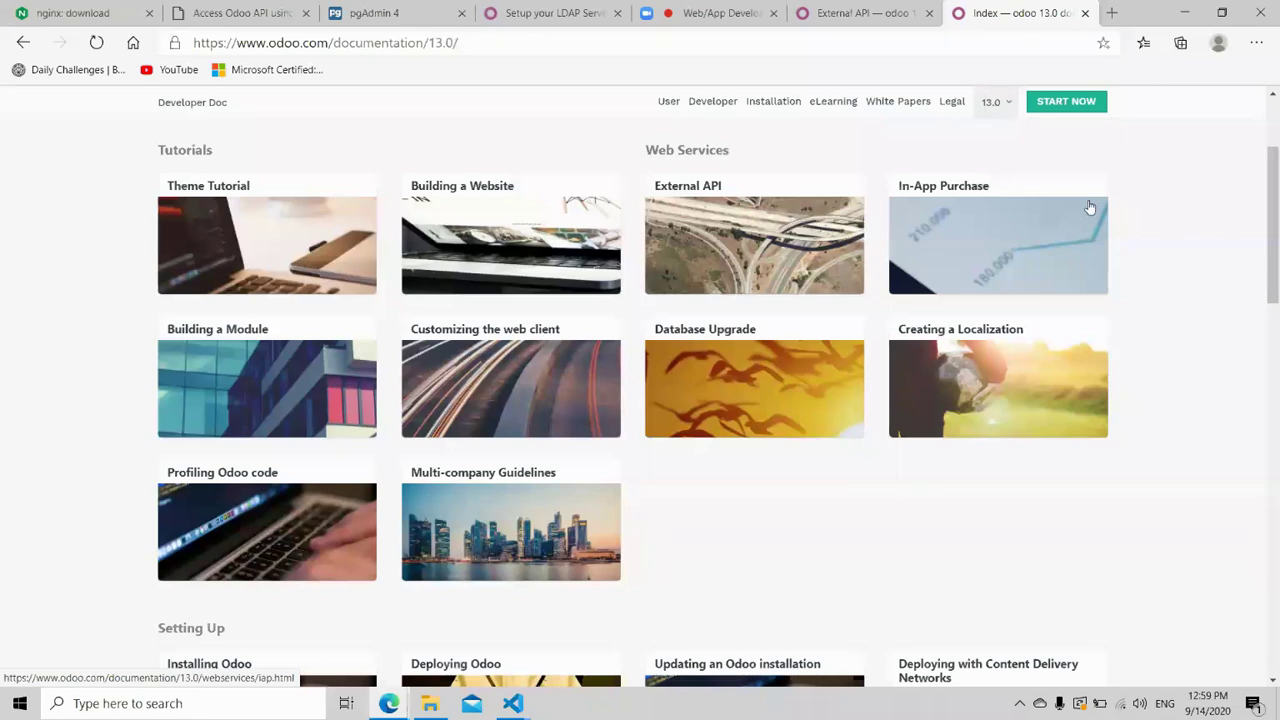
Step: Go to outlook.live.com in a new tab and open the newest inbox email
left_click(1112, 12)
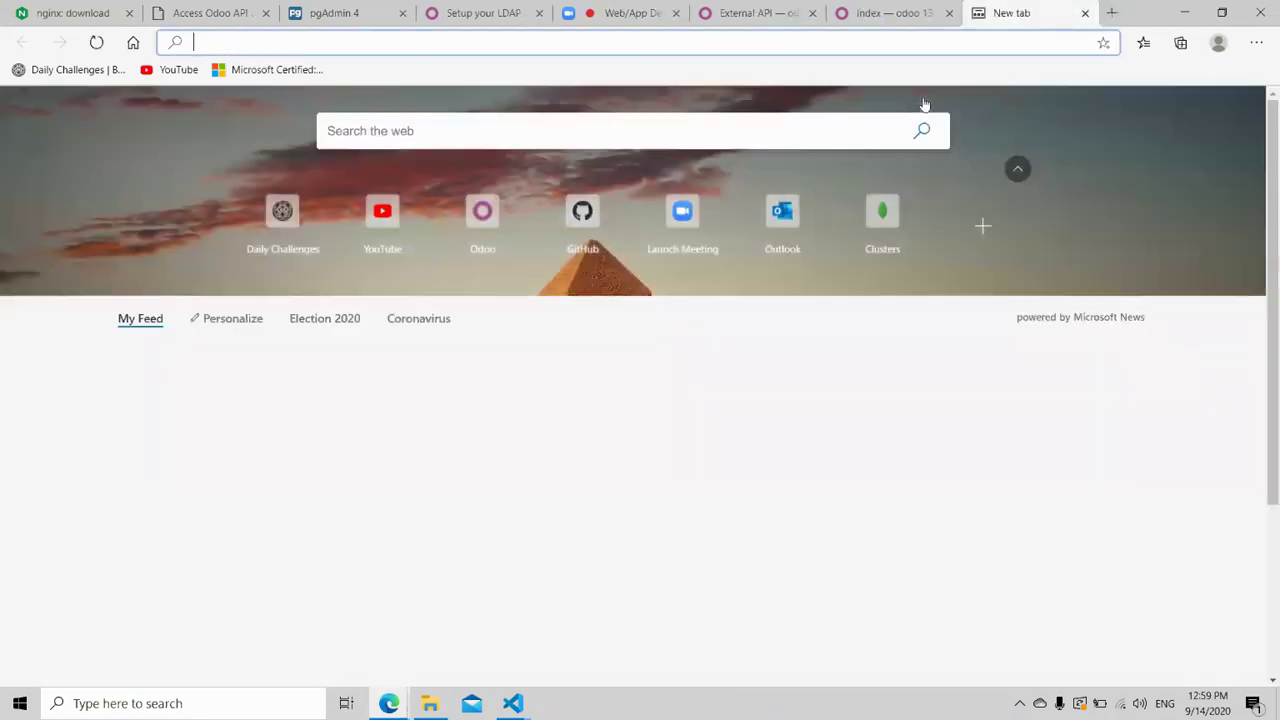
type("outlook.live.com")
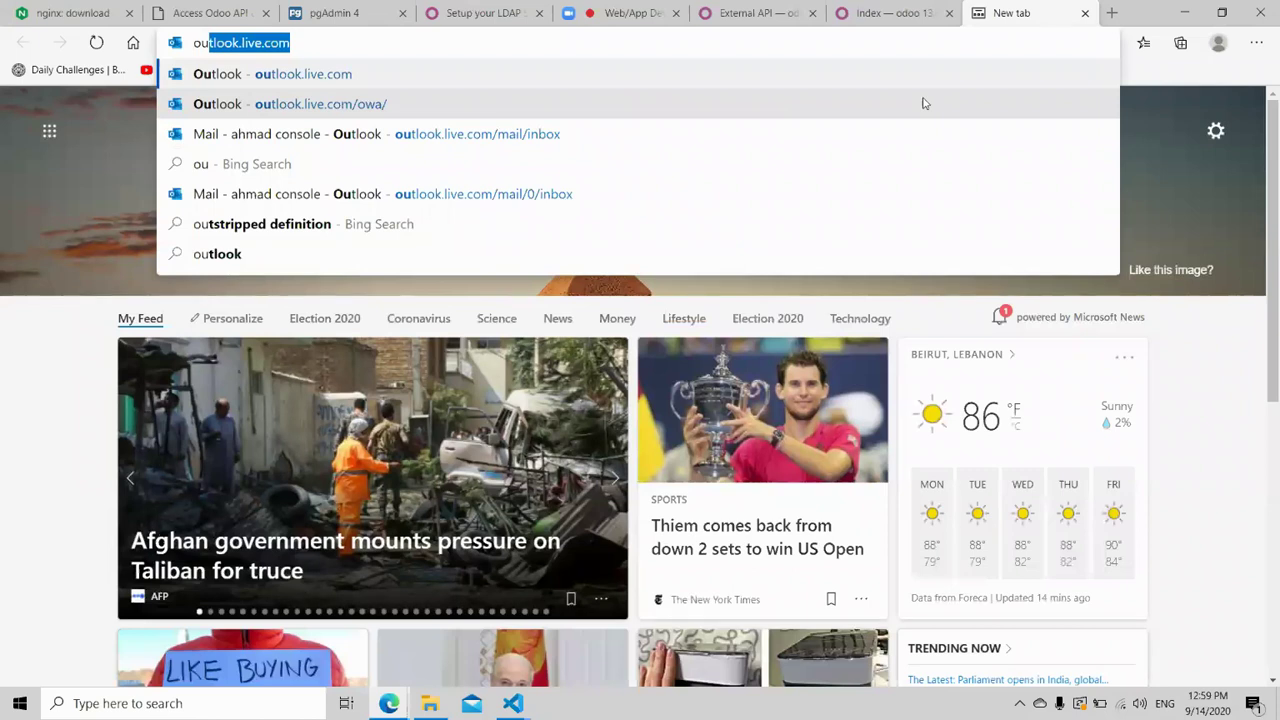
key("Return")
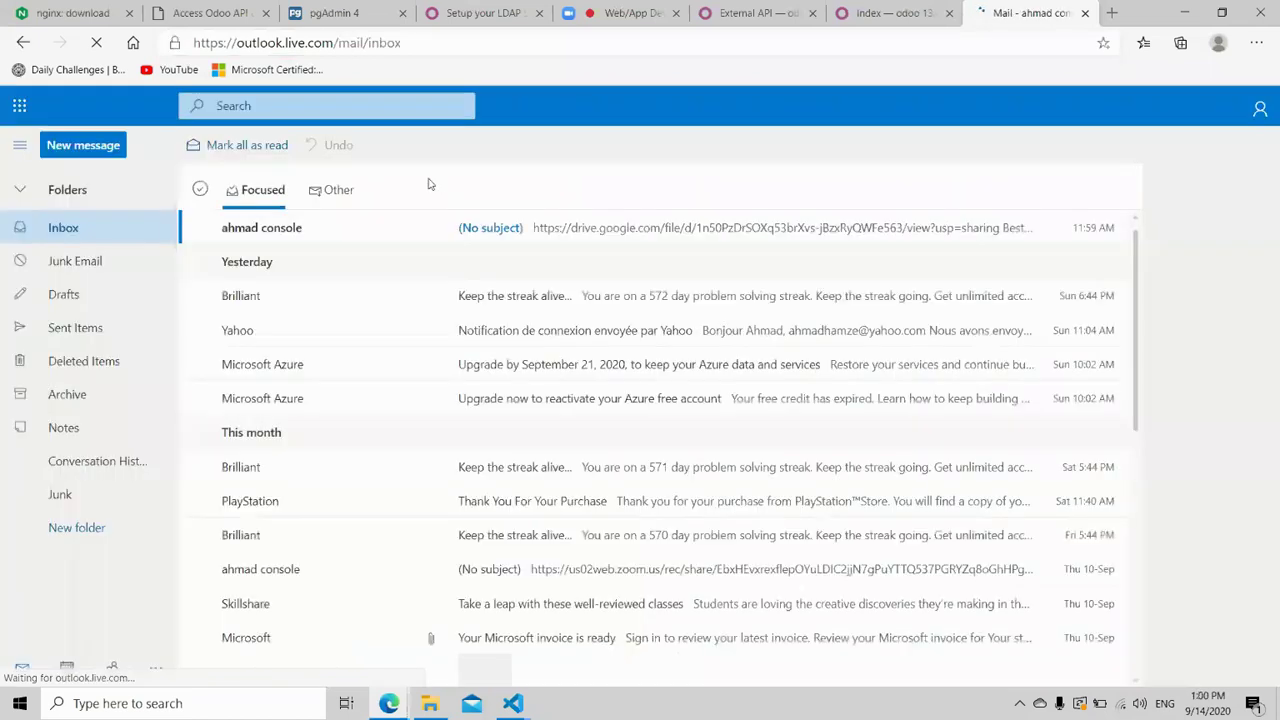
left_click(489, 229)
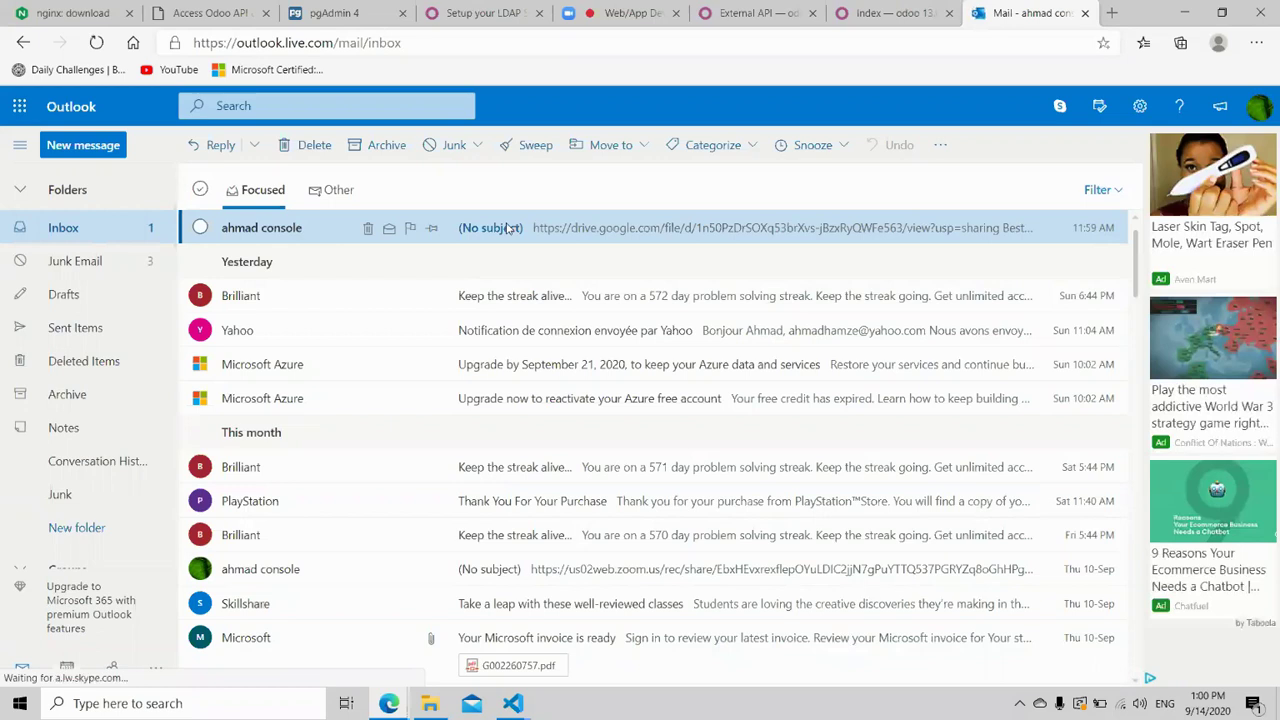
left_click(572, 228)
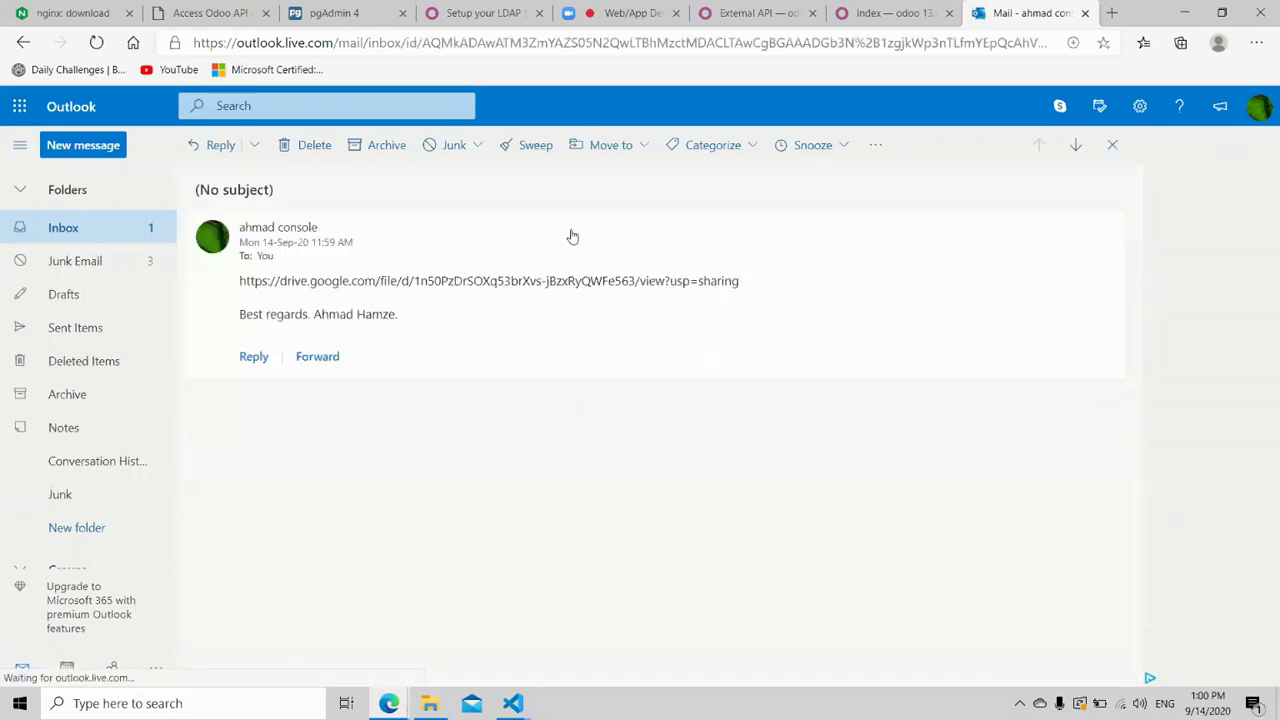
Step: Copy the email's Google Drive link into another new tab's address bar
triple_click(455, 280)
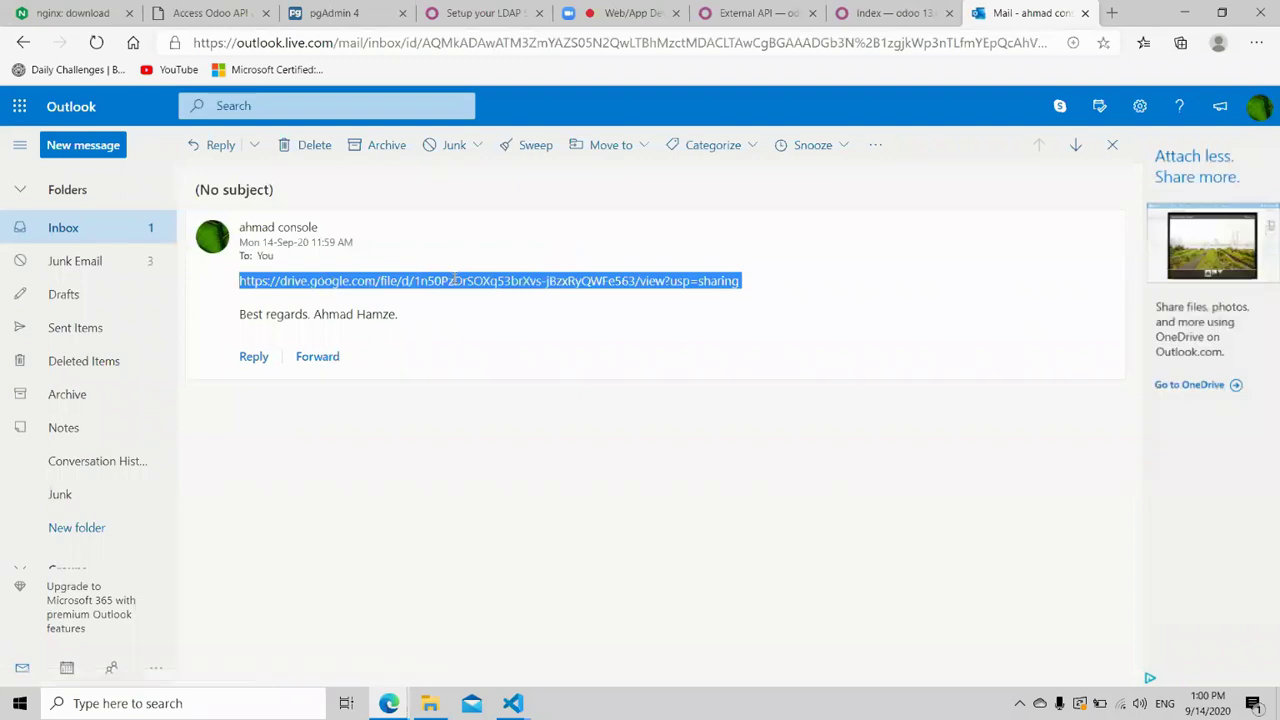
key("ctrl+c")
left_click(1112, 12)
key("ctrl+v")
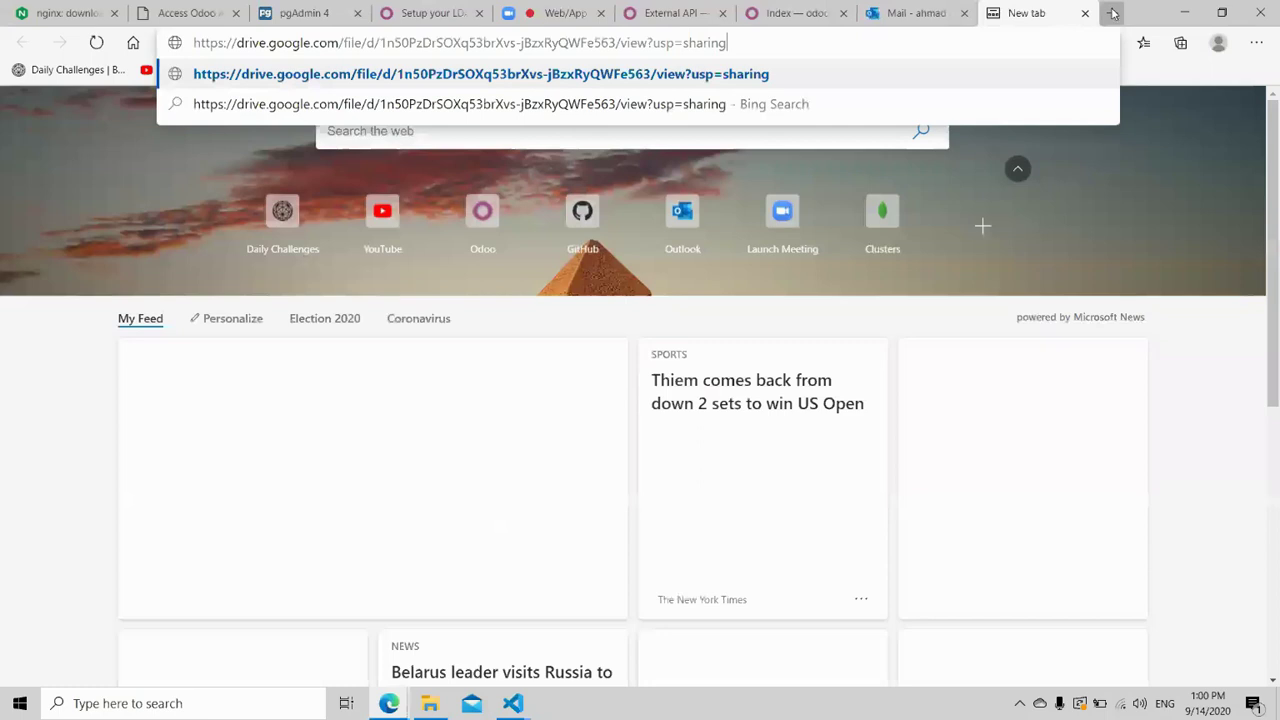
Step: Load the Drive link, decline the browser-switch suggestion, and scroll the PDF to its contents
key("Return")
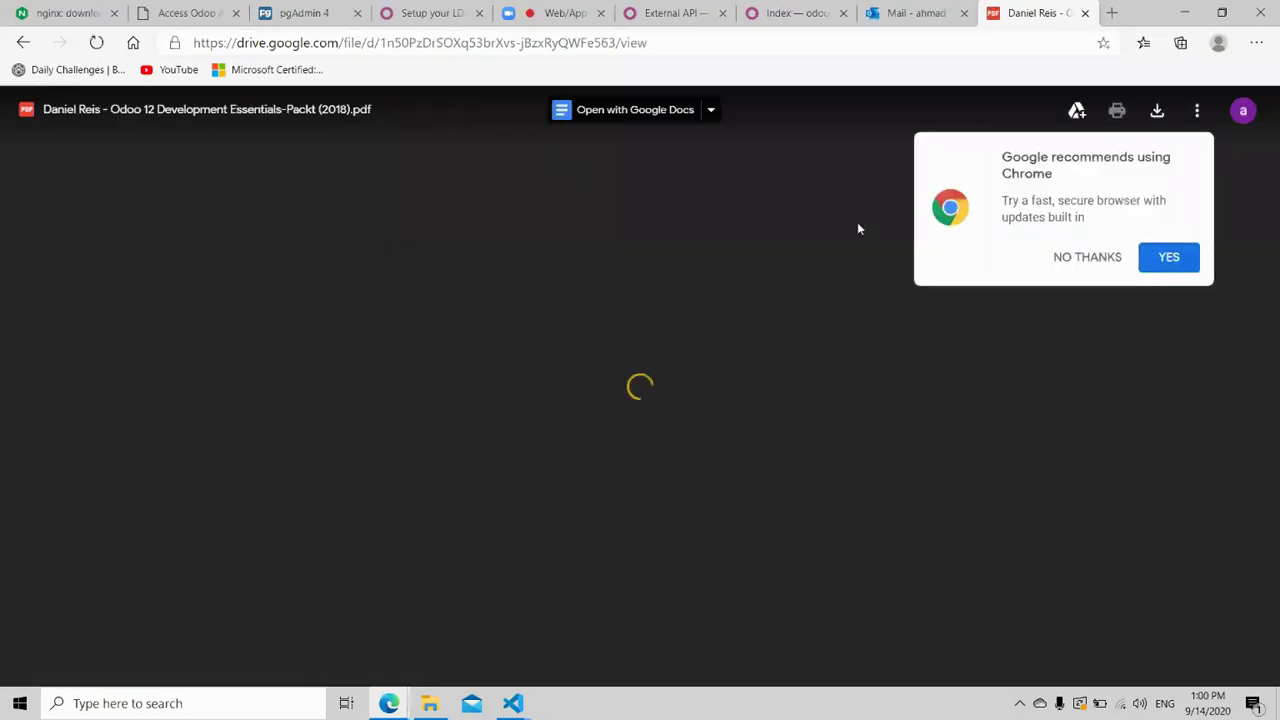
left_click(1062, 265)
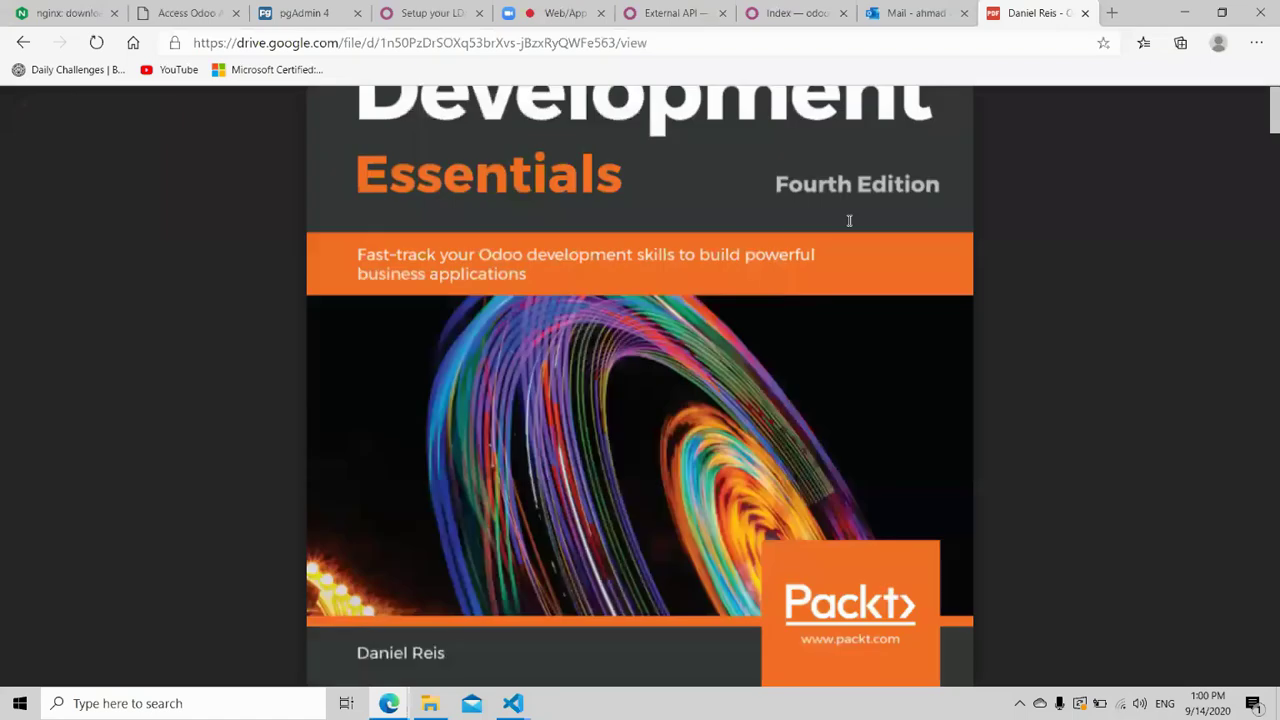
scroll(849, 221, "down", 5)
scroll(849, 221, "up", 3)
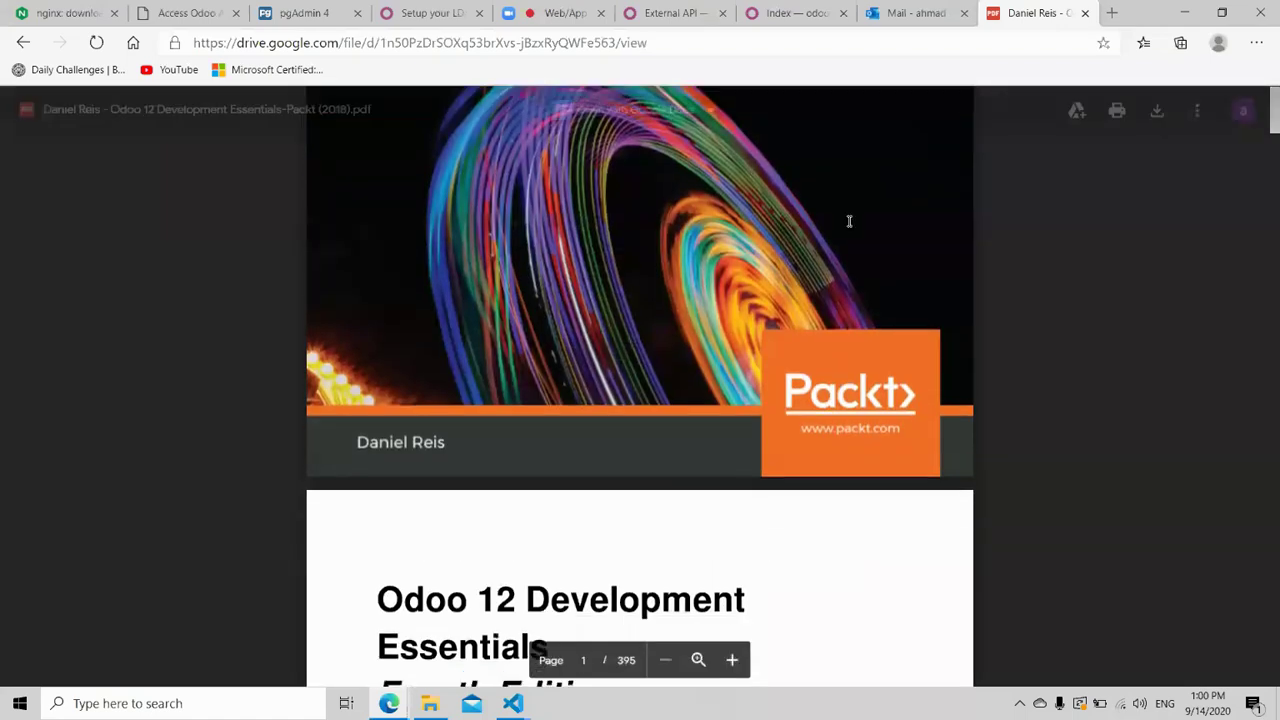
scroll(849, 221, "down", 10)
scroll(849, 221, "down", 2)
scroll(849, 221, "down", 8)
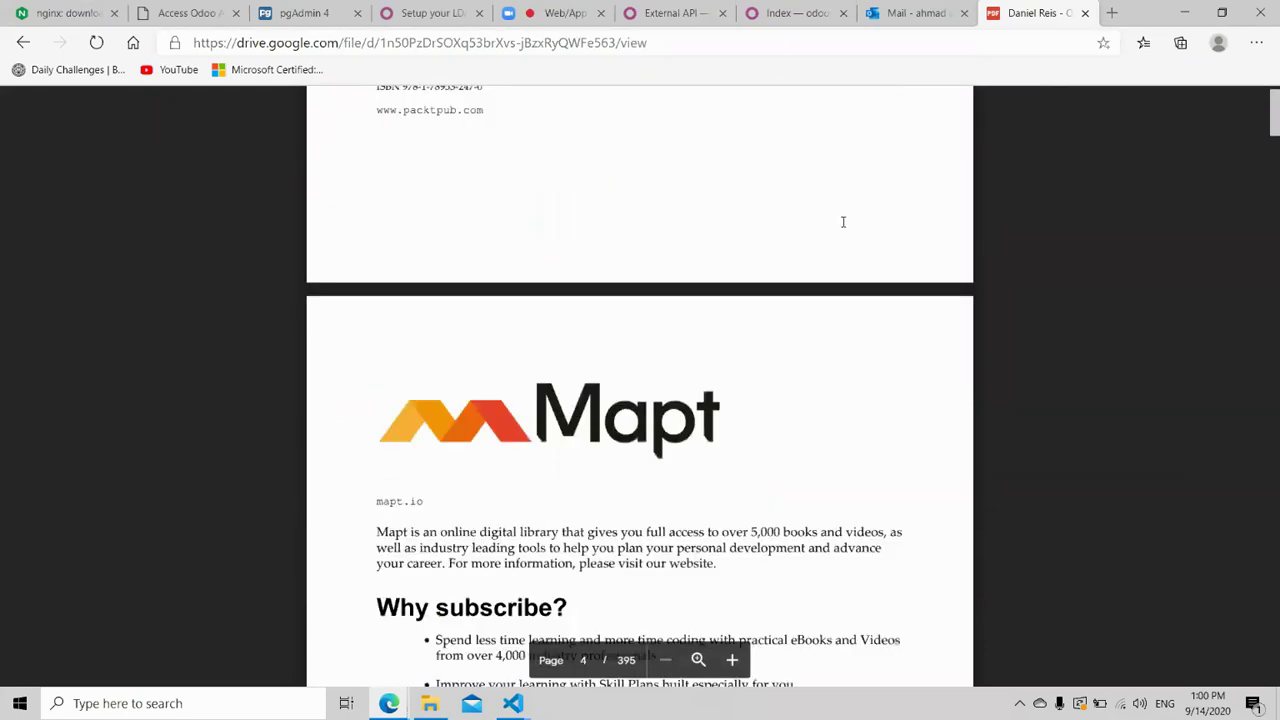
scroll(842, 221, "down", 15)
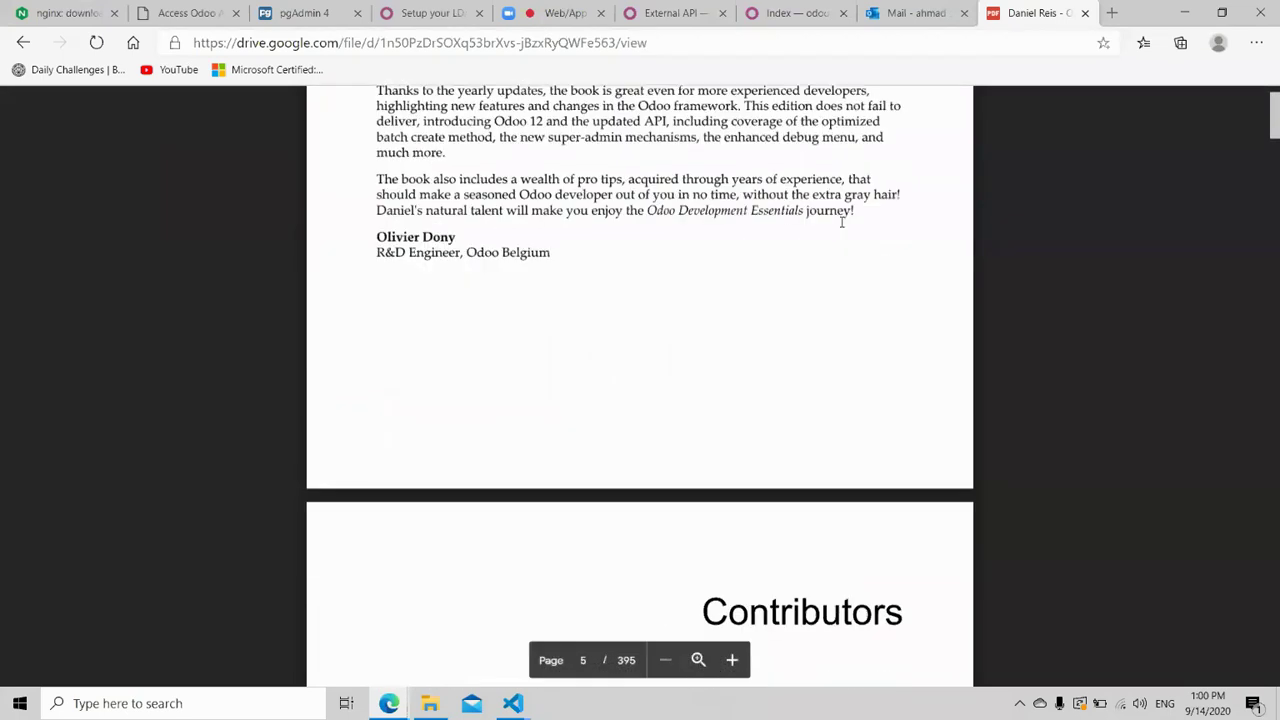
scroll(842, 221, "down", 10)
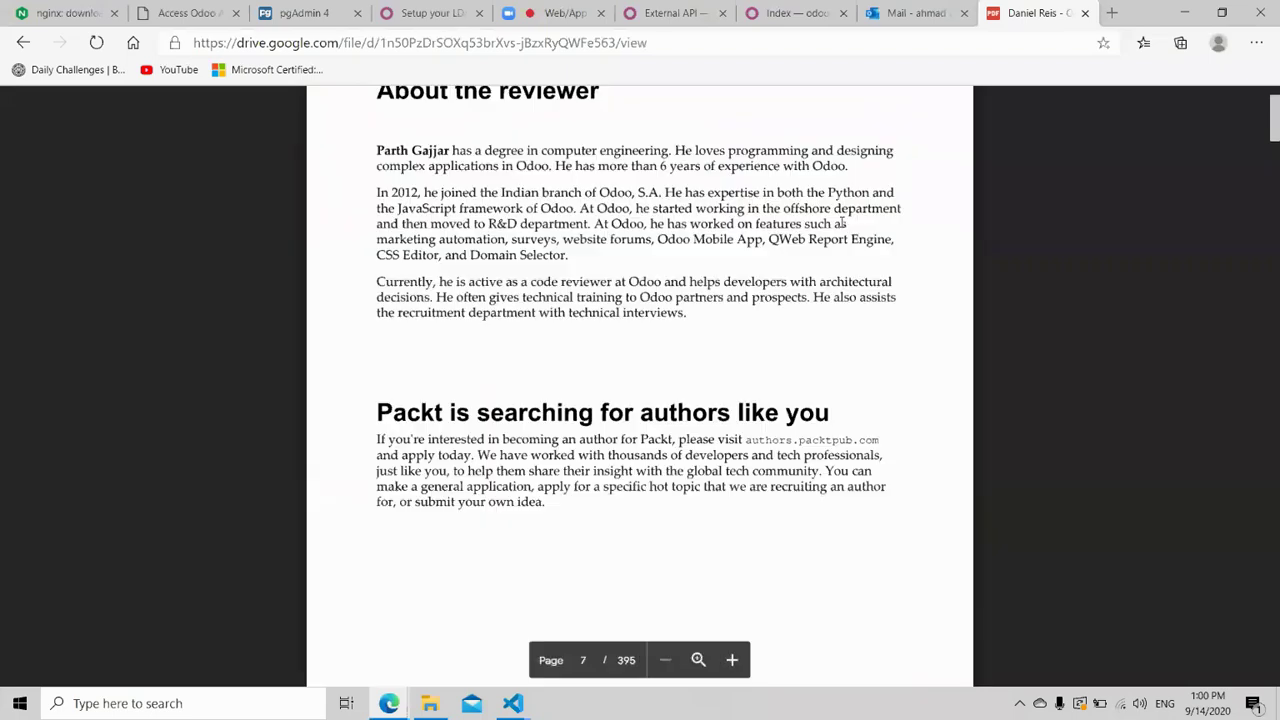
scroll(842, 221, "down", 2)
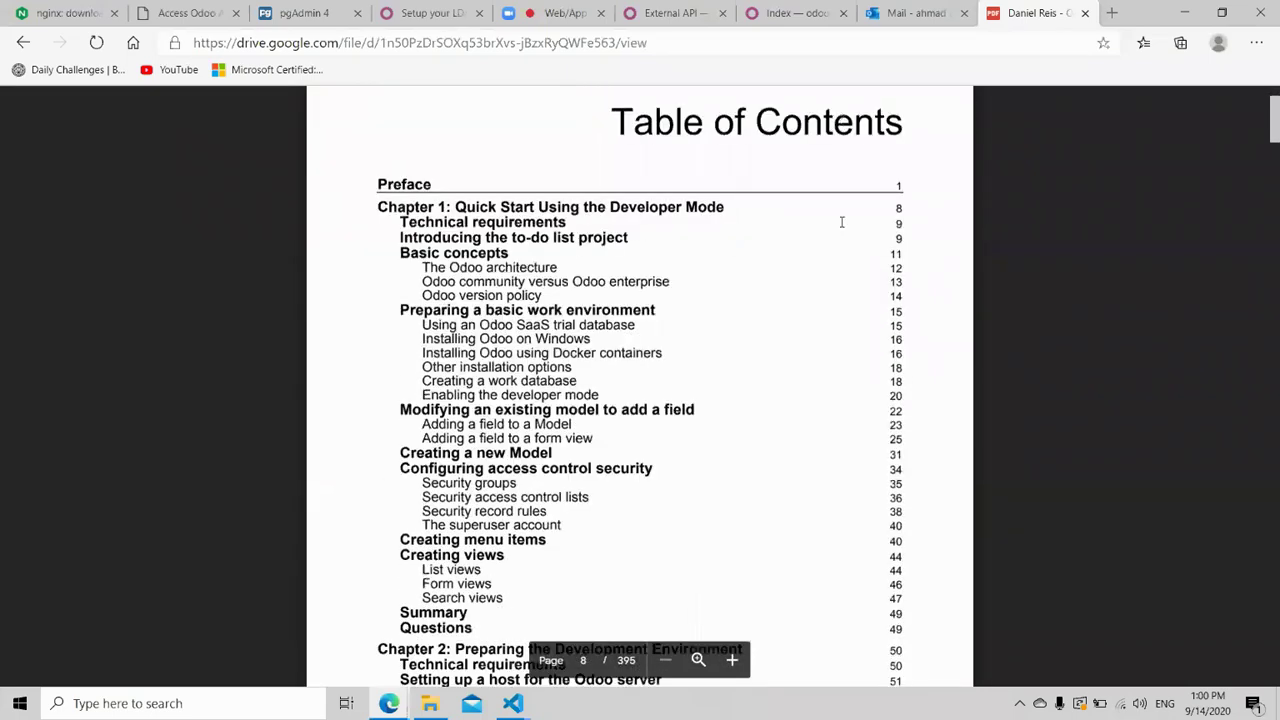
scroll(1132, 255, "down", 1)
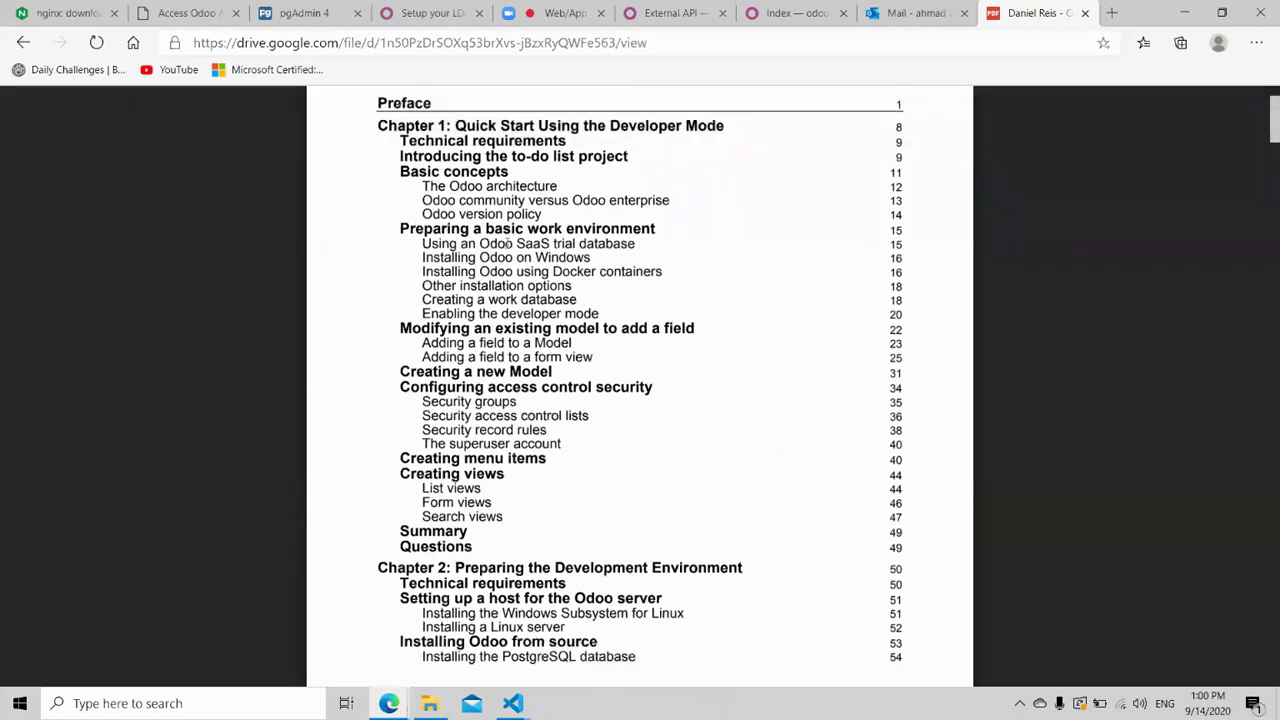
Step: Highlight the 'Installing Odoo on Windows' and modifying-an-existing-model entries in the contents
left_click_drag(427, 262, 618, 263)
scroll(539, 321, "down", 2)
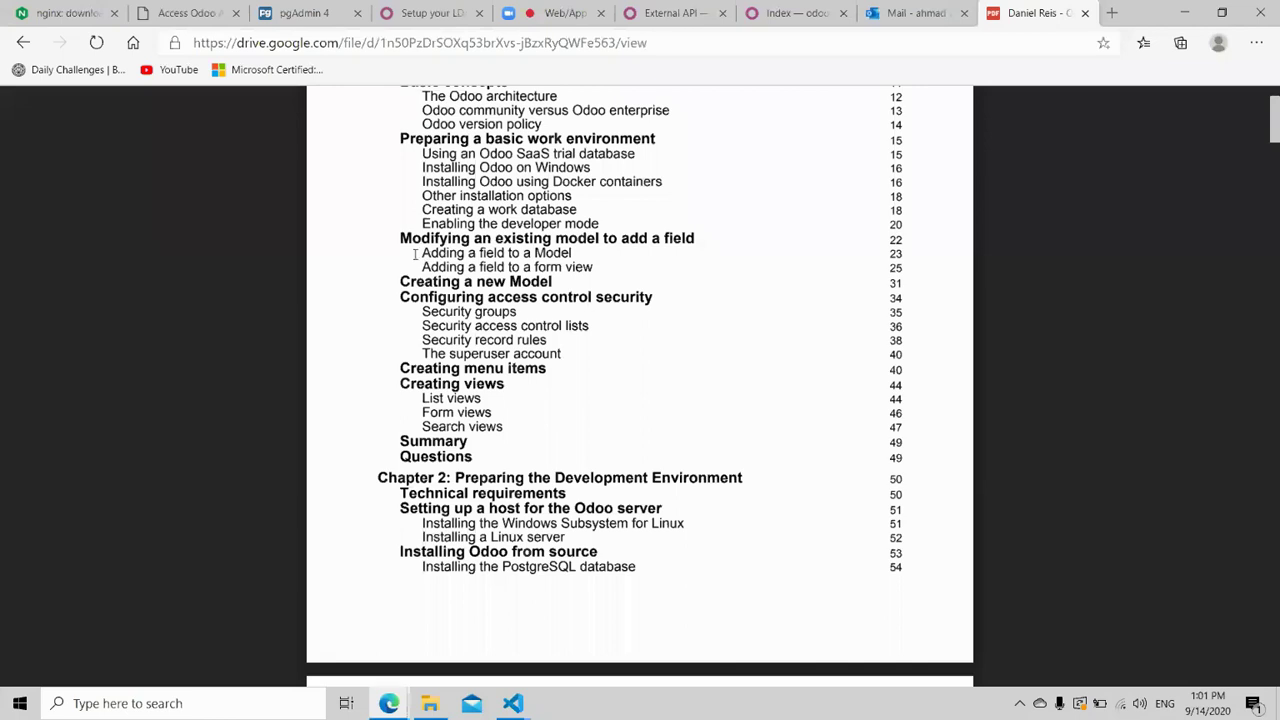
left_click_drag(414, 254, 644, 271)
left_click(644, 271)
Step: Scroll through the table of contents and mark the page number 11
scroll(647, 220, "up", 1)
scroll(647, 220, "up", 3)
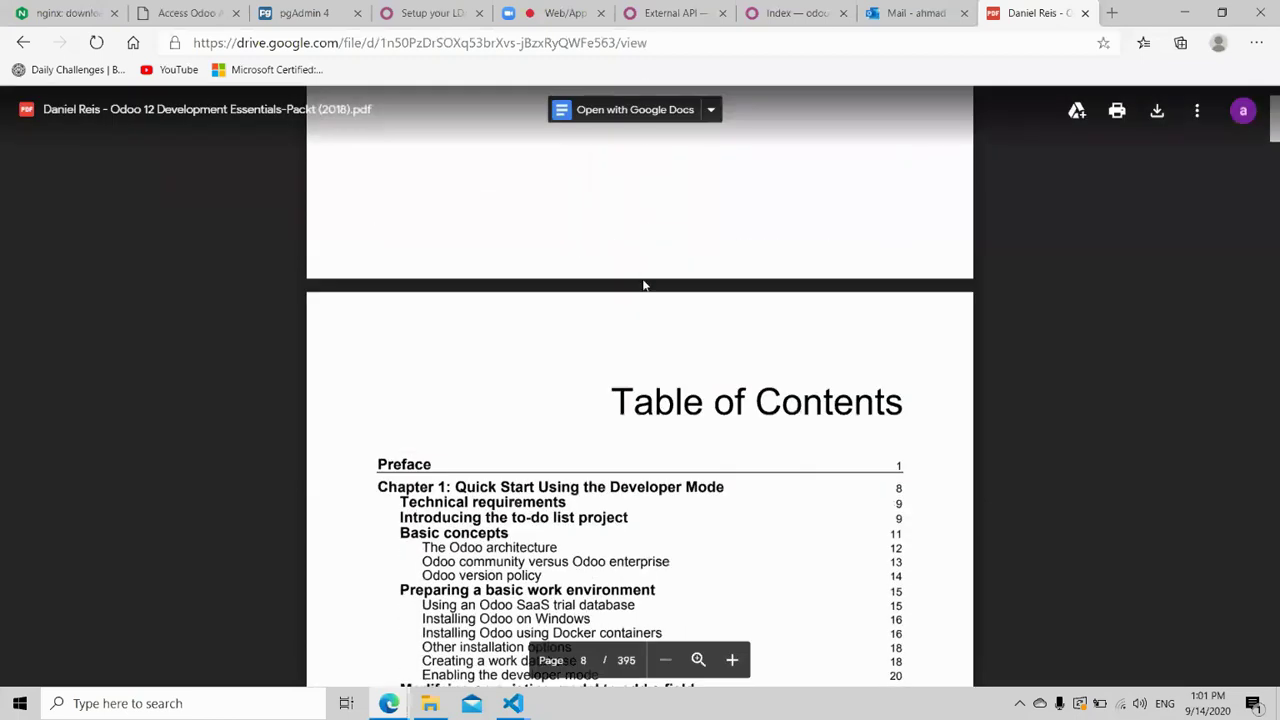
scroll(644, 286, "down", 1)
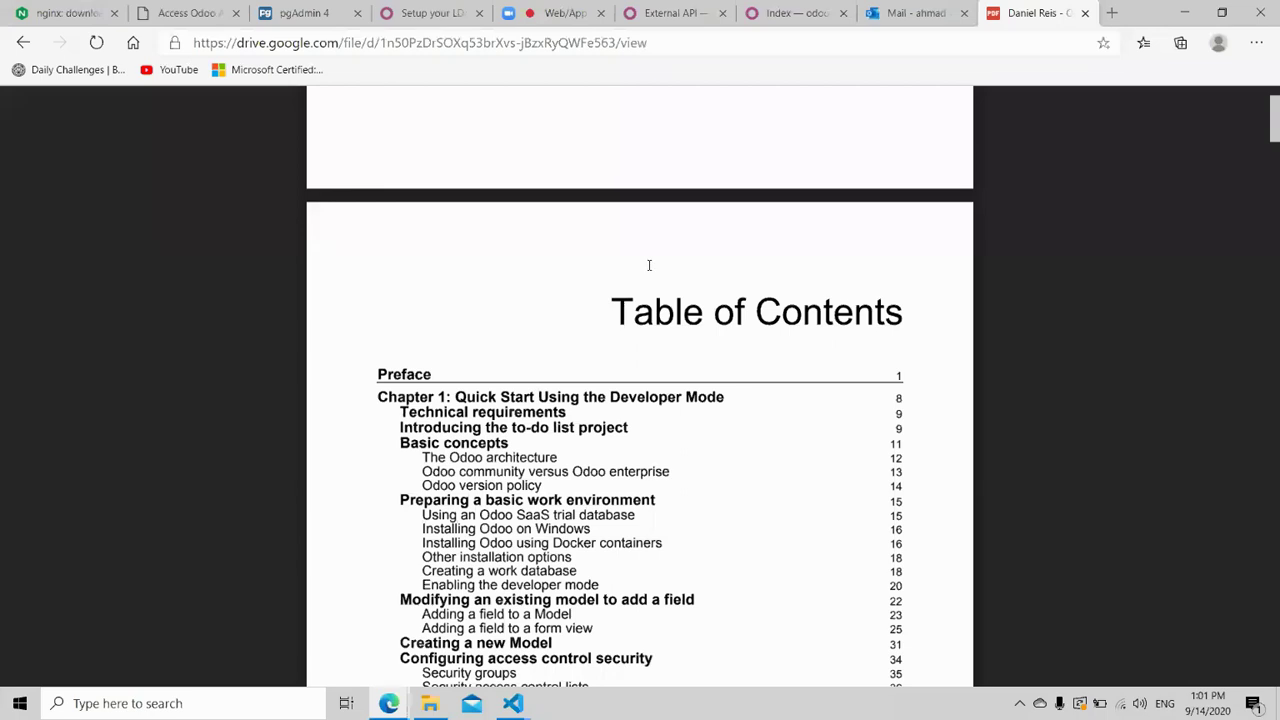
scroll(648, 265, "up", 7)
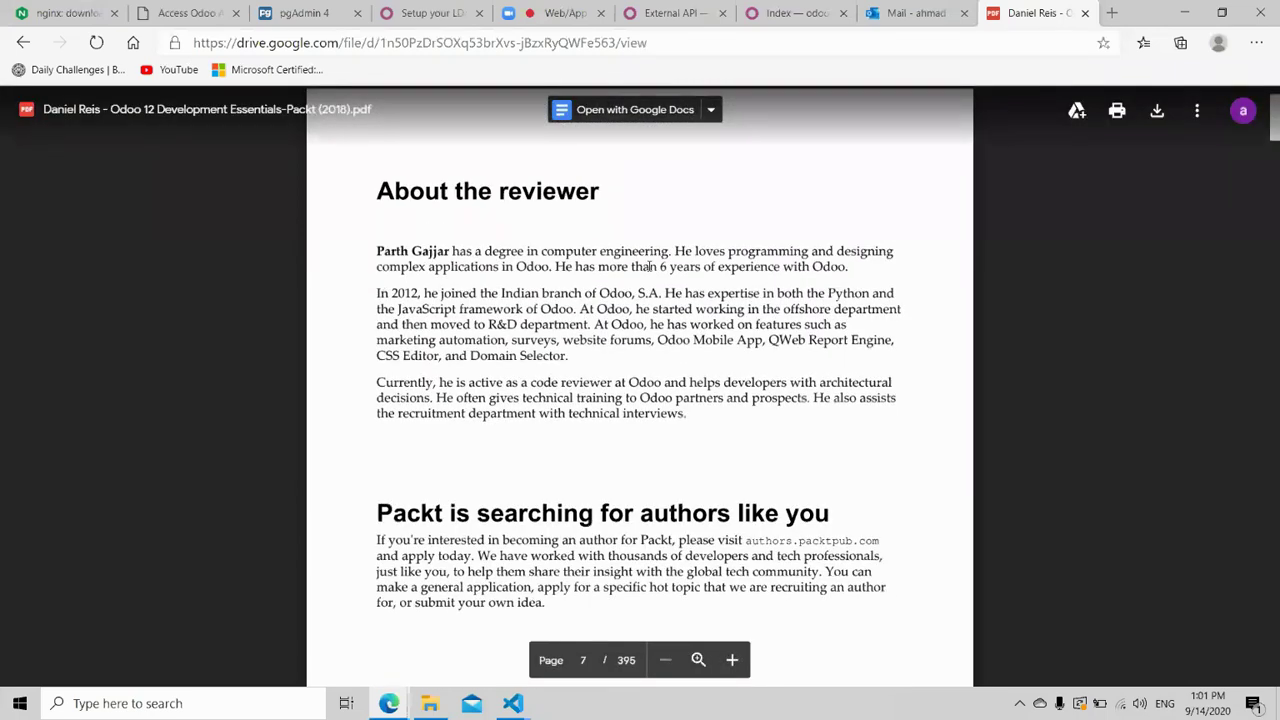
scroll(648, 266, "up", 8)
scroll(648, 265, "up", 8)
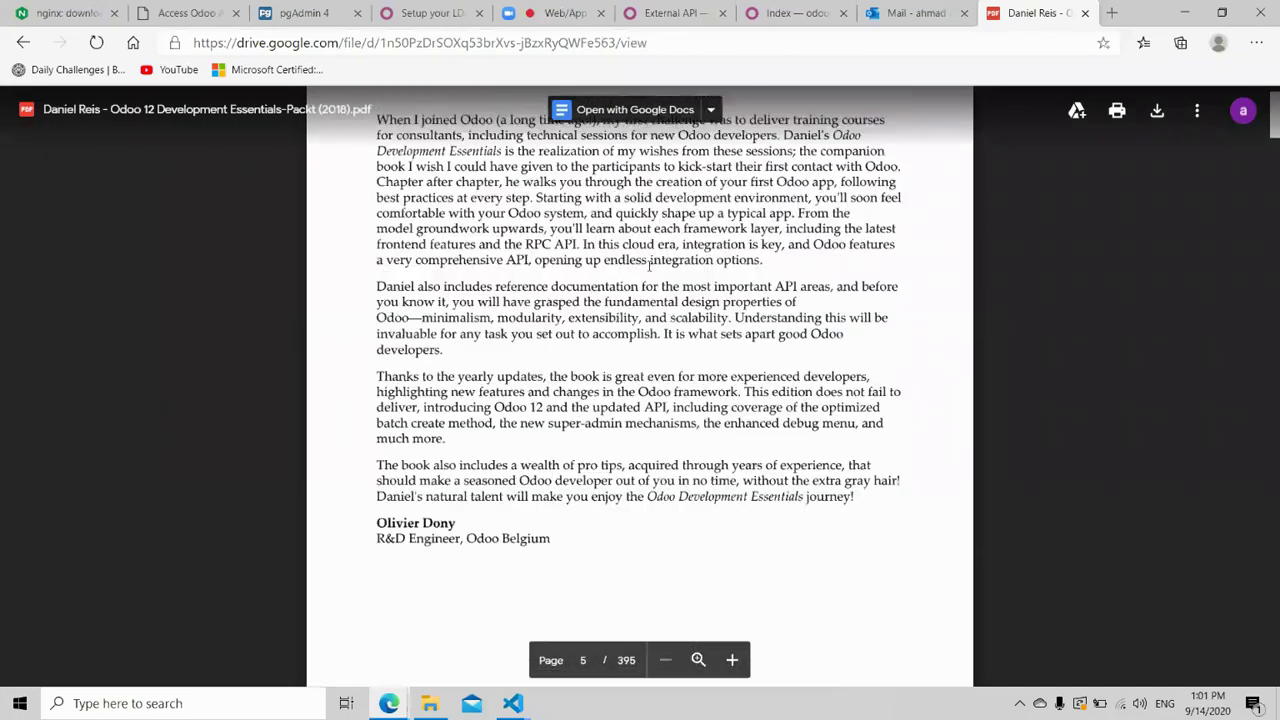
scroll(648, 265, "down", 10)
scroll(648, 268, "down", 10)
scroll(648, 265, "down", 3)
scroll(648, 265, "down", 1)
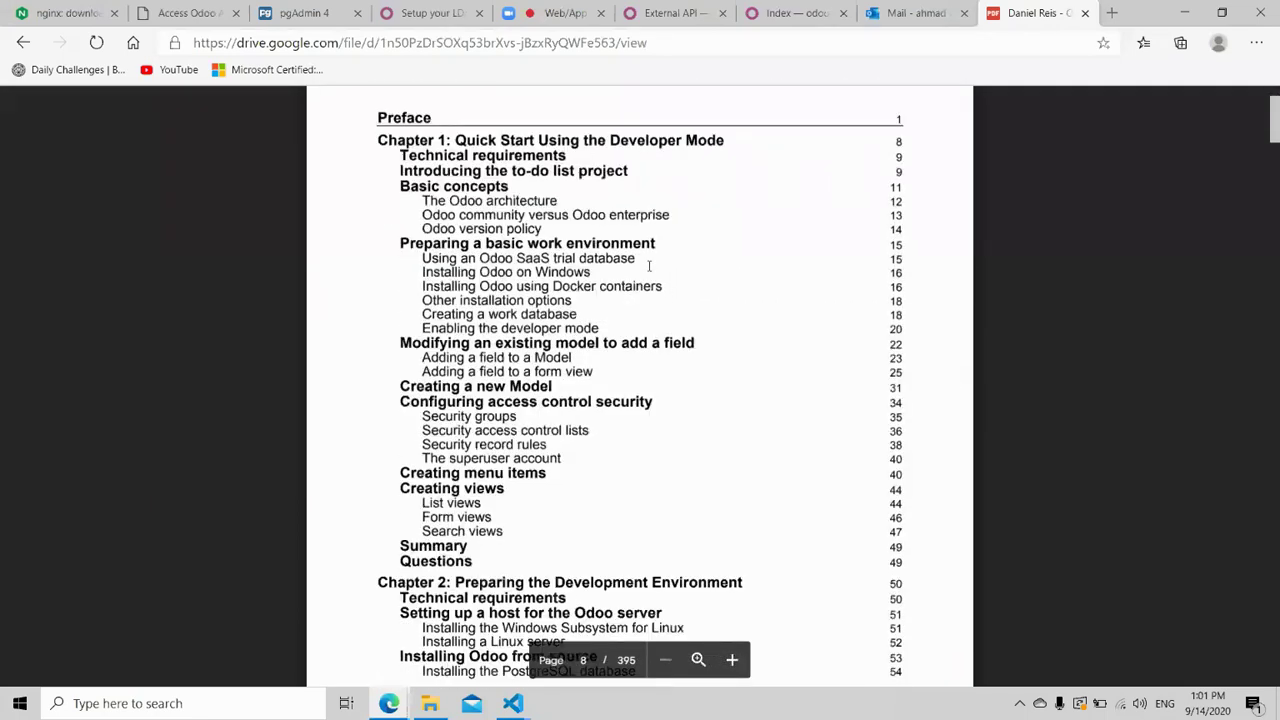
scroll(648, 265, "down", 1)
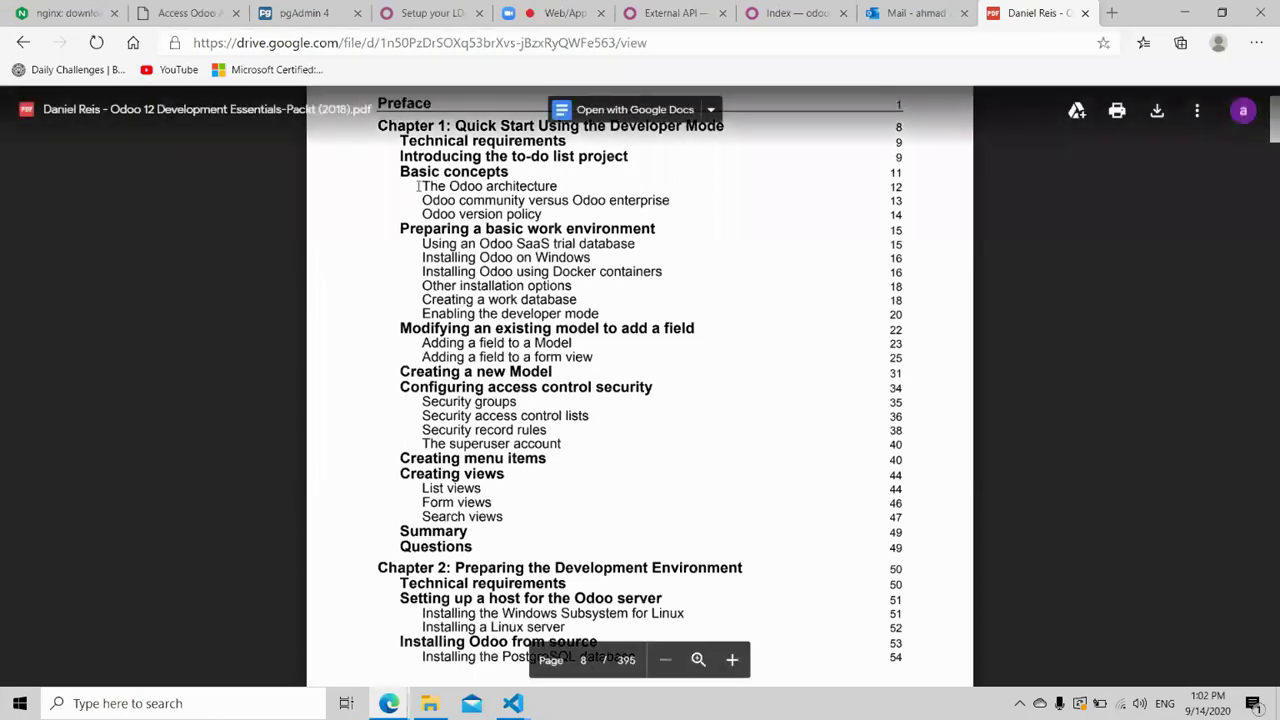
left_click_drag(882, 154, 882, 174)
left_click(913, 173)
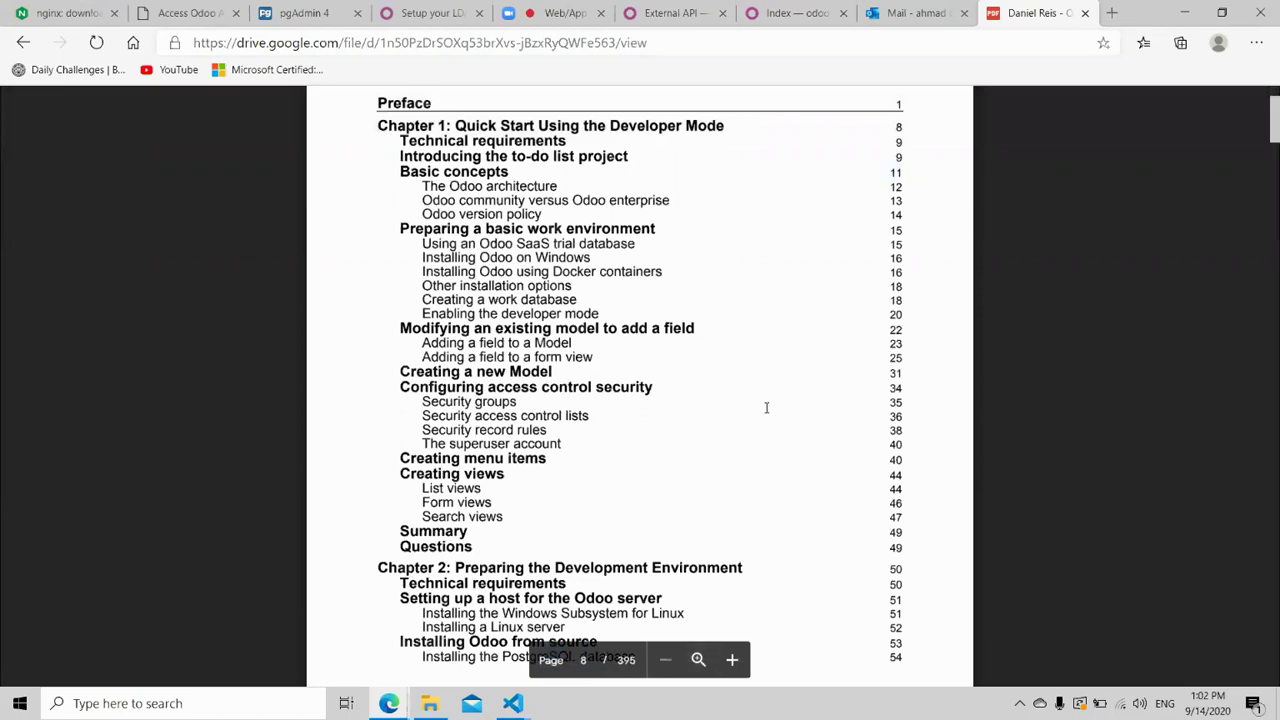
Step: Scroll on to the Preface's chapter overview on page 19 of 395
scroll(779, 380, "down", 1)
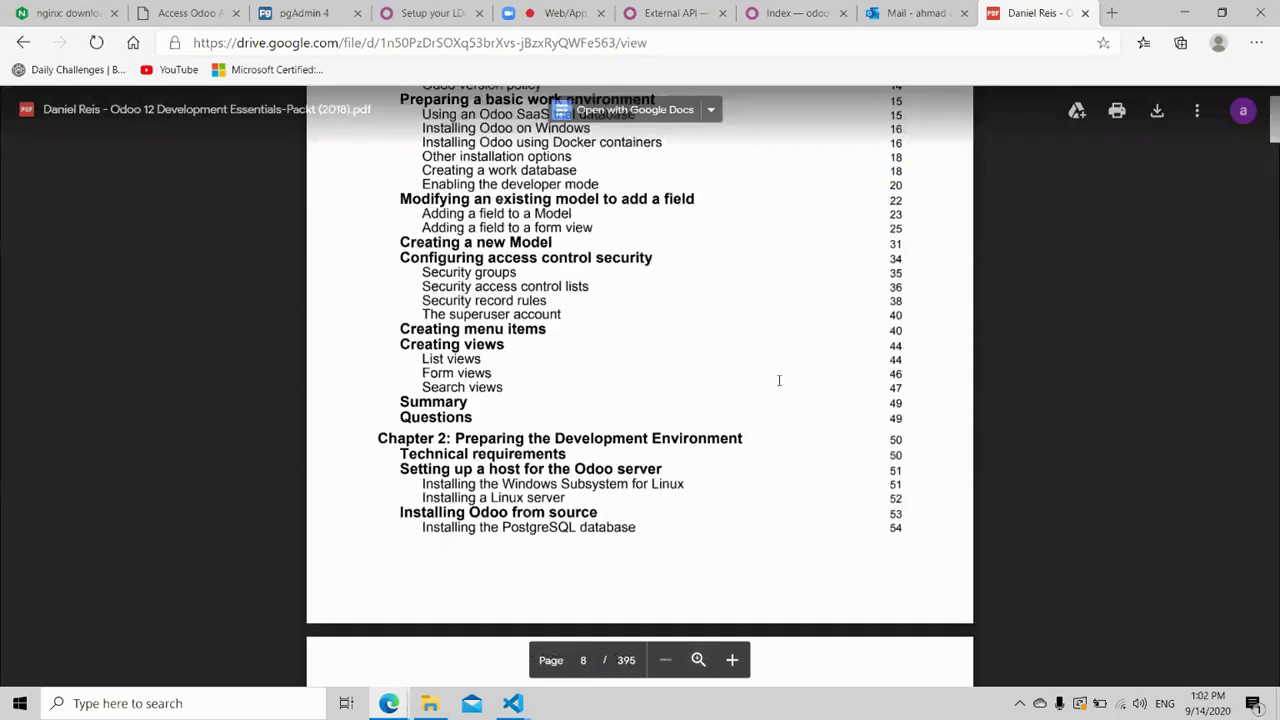
scroll(779, 380, "down", 3)
scroll(779, 380, "down", 12)
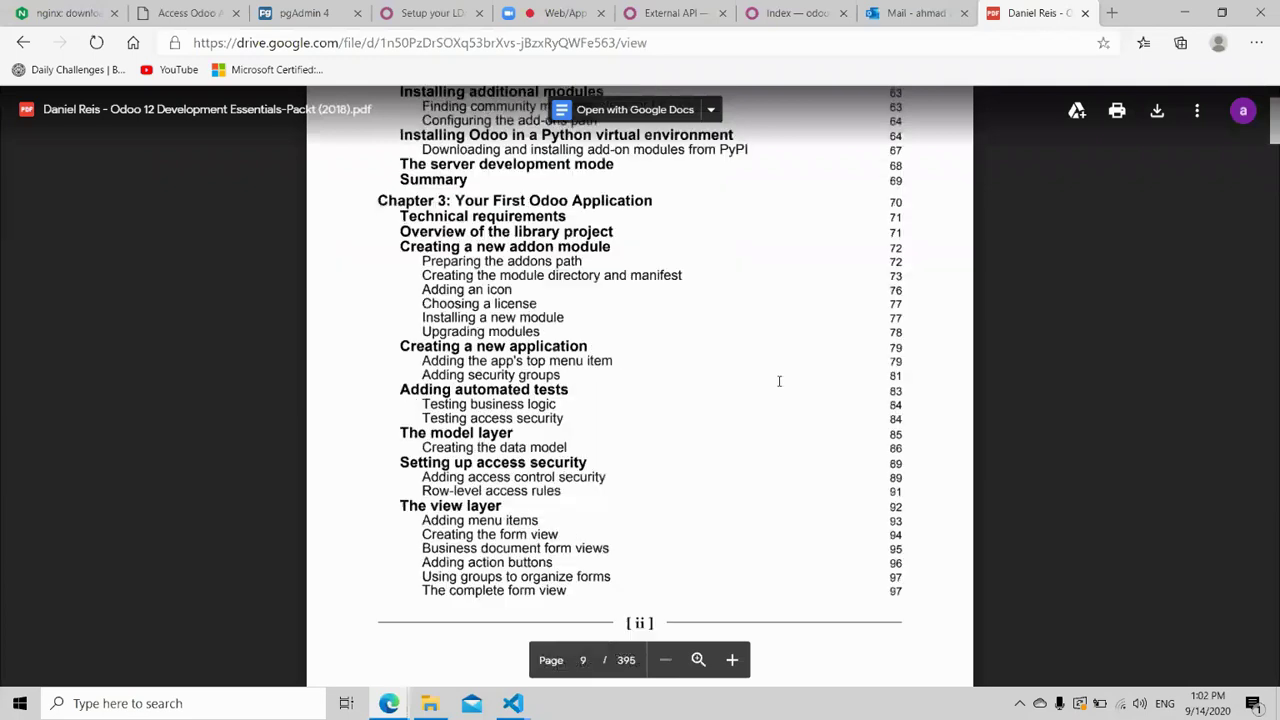
scroll(779, 382, "down", 20)
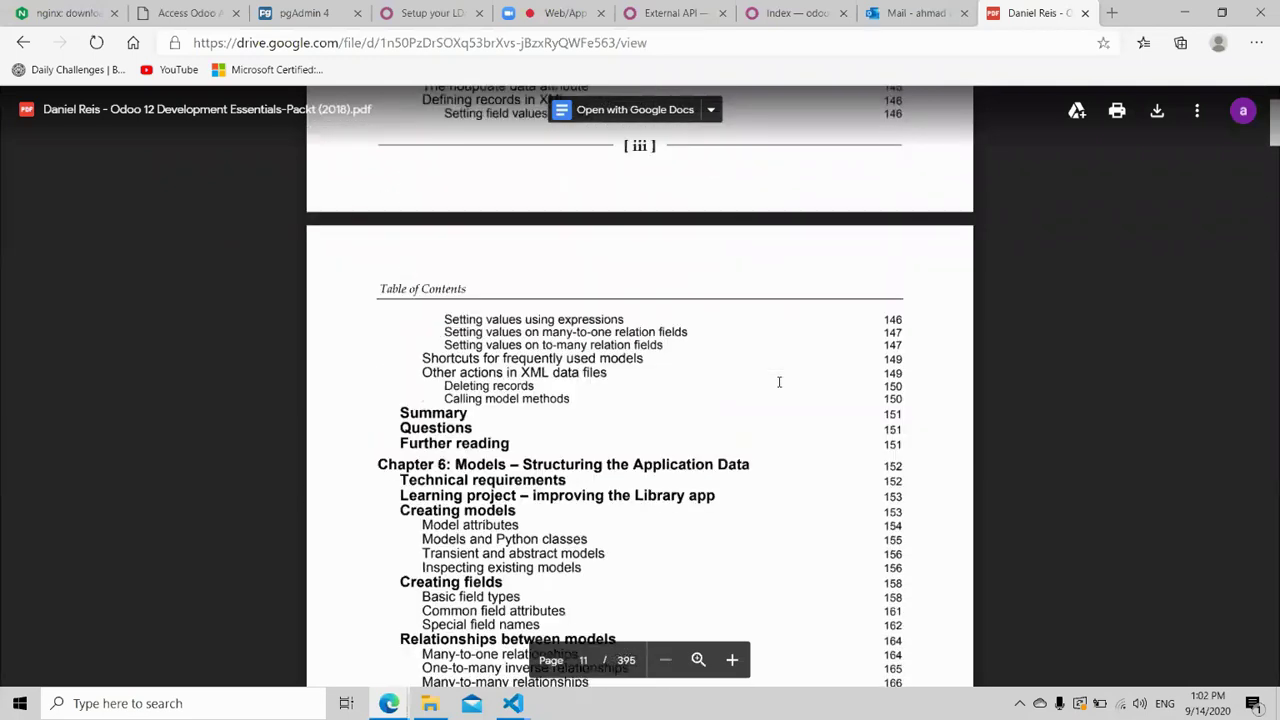
scroll(779, 382, "down", 7)
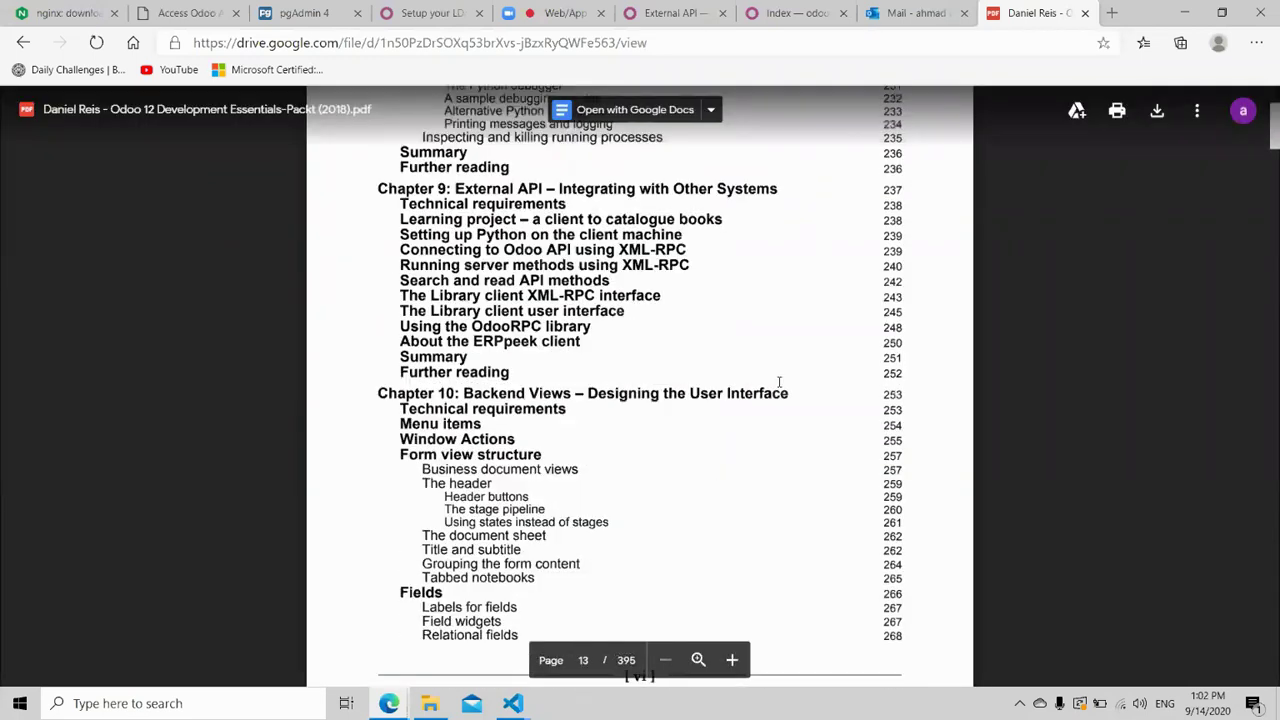
scroll(779, 382, "up", 2)
scroll(779, 382, "down", 4)
scroll(779, 382, "down", 1)
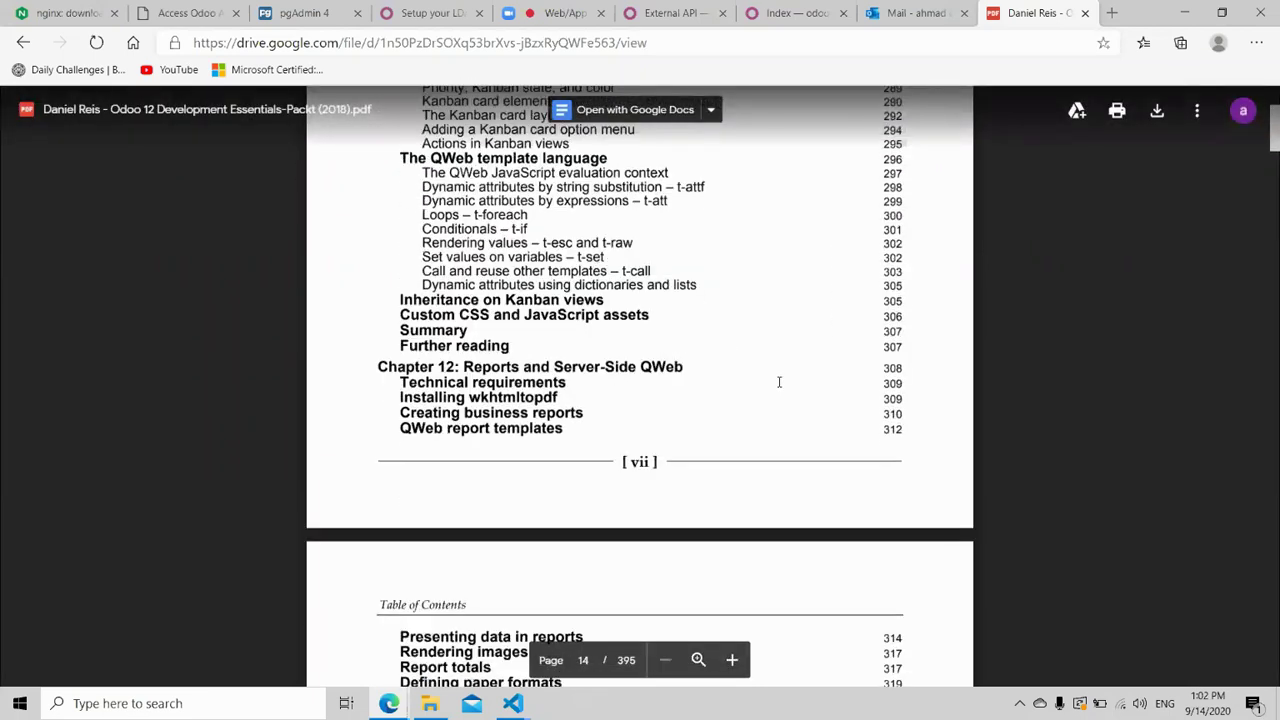
scroll(779, 382, "down", 7)
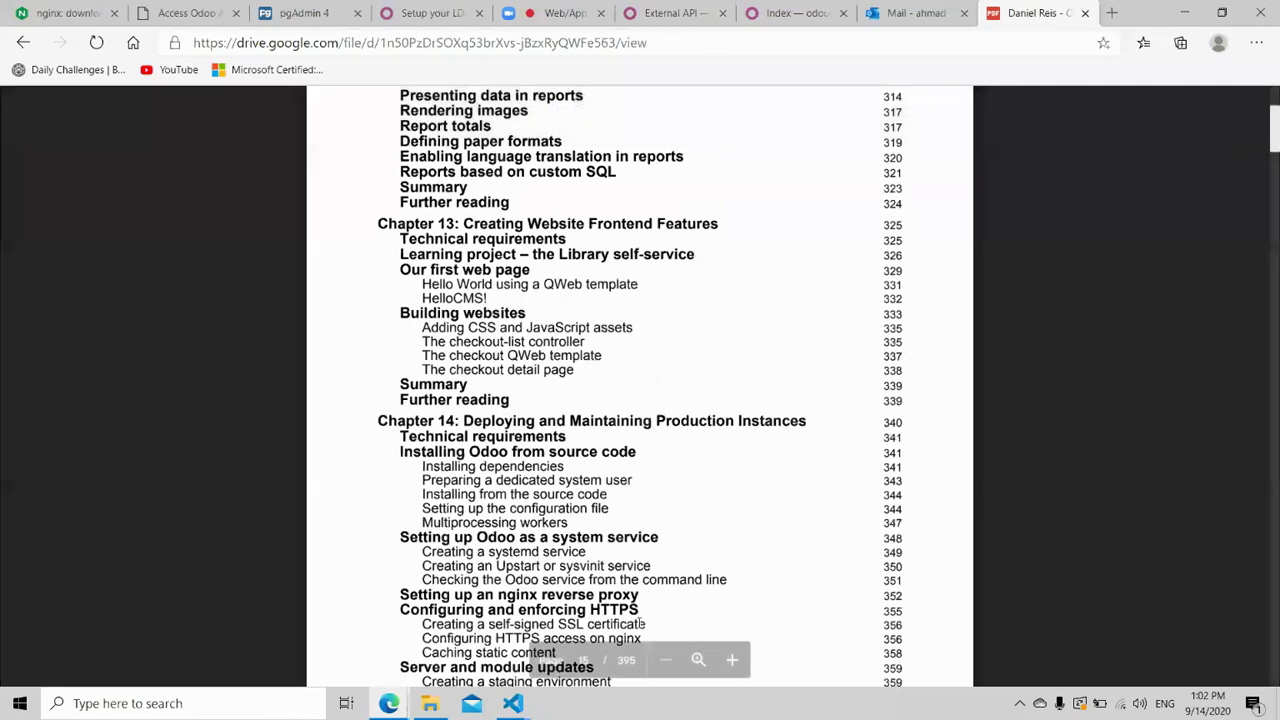
scroll(689, 460, "down", 15)
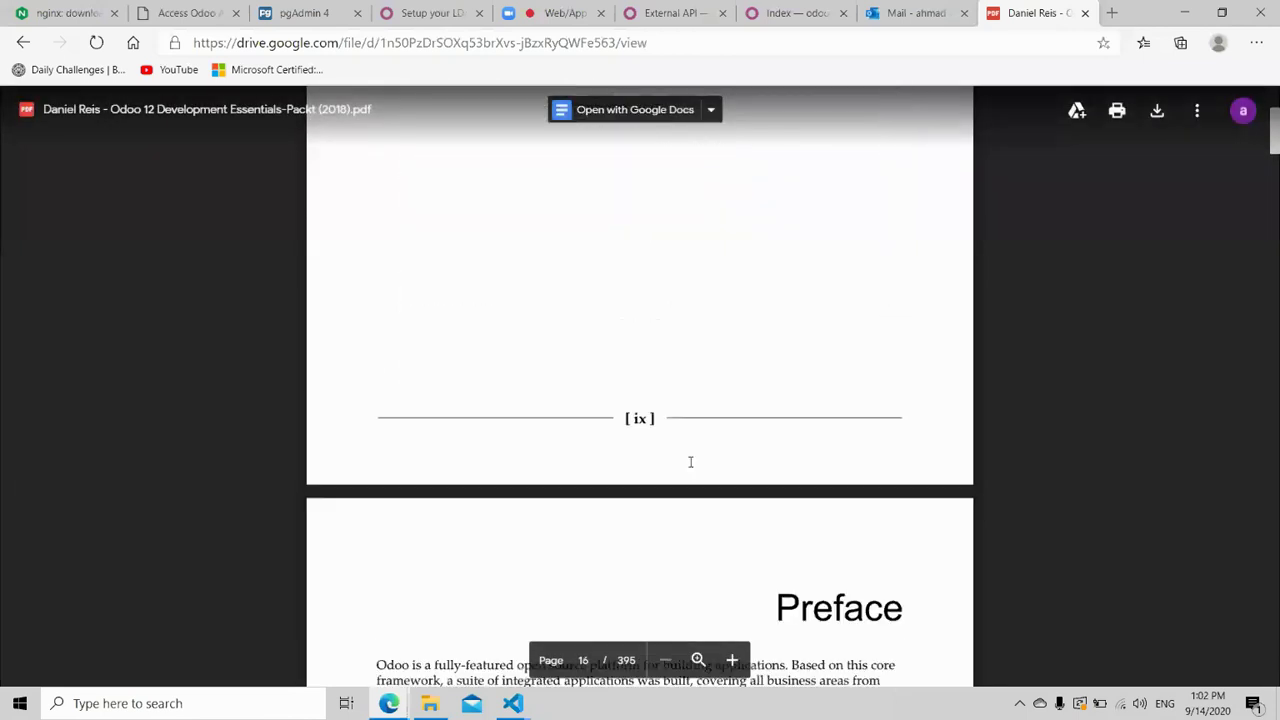
scroll(689, 460, "down", 8)
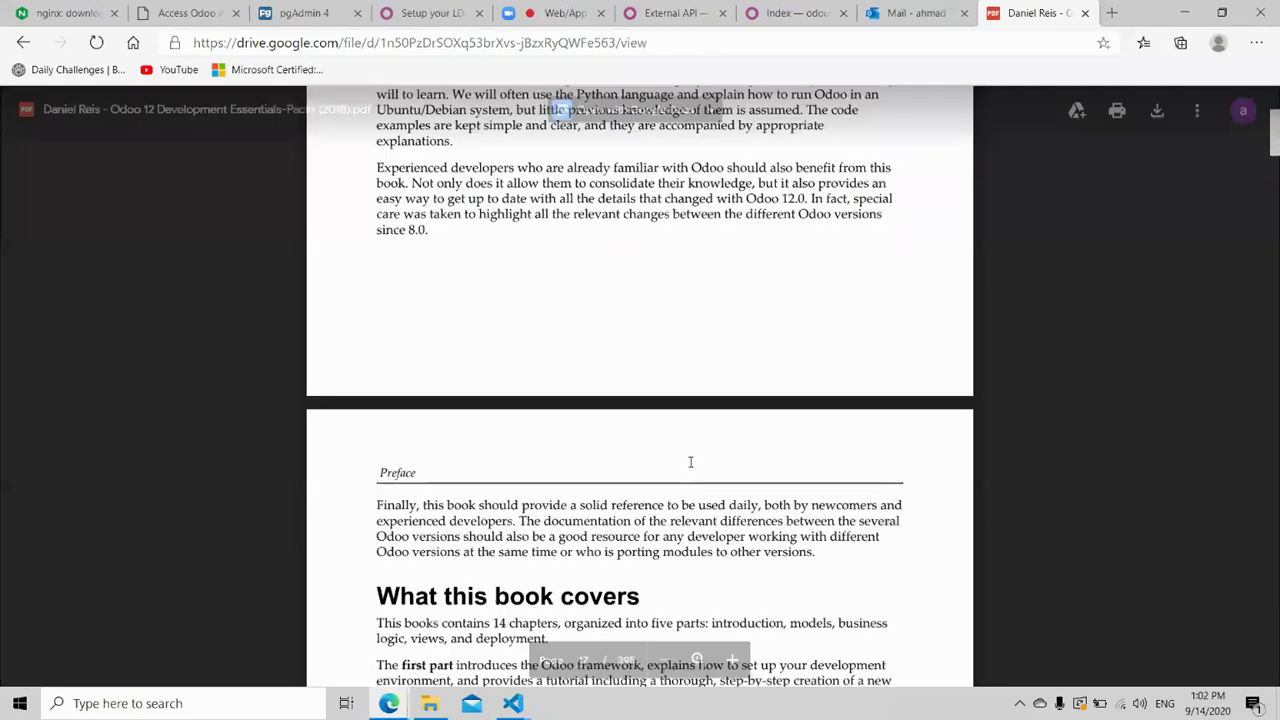
scroll(689, 460, "down", 10)
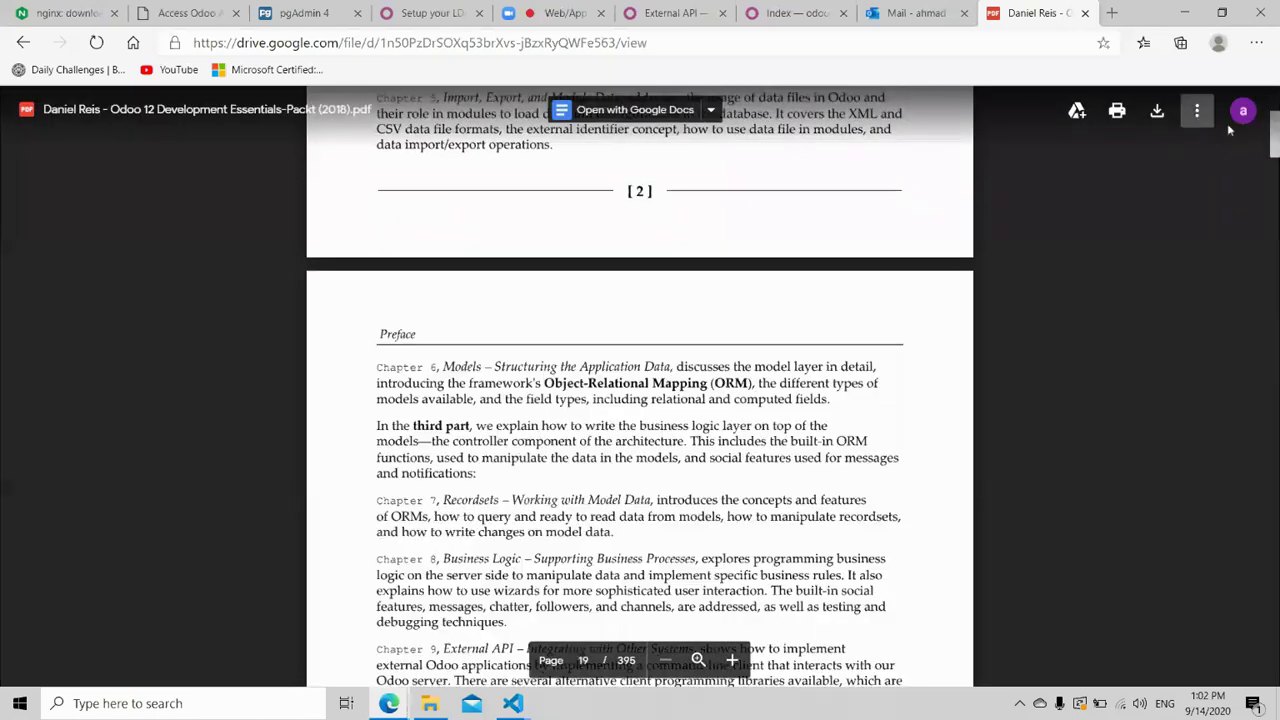
Step: Check the PDF's 'Open with' app options and scroll ahead to page 83 of 395
left_click(710, 111)
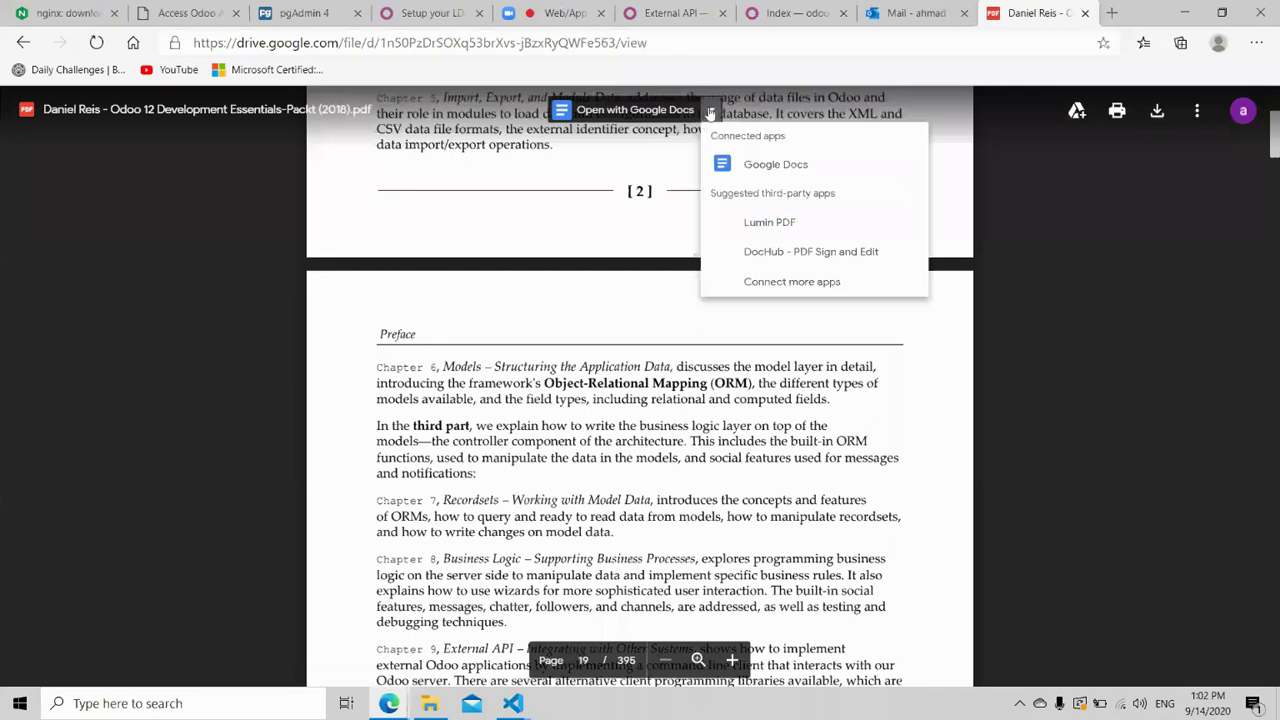
scroll(1201, 143, "down", 1)
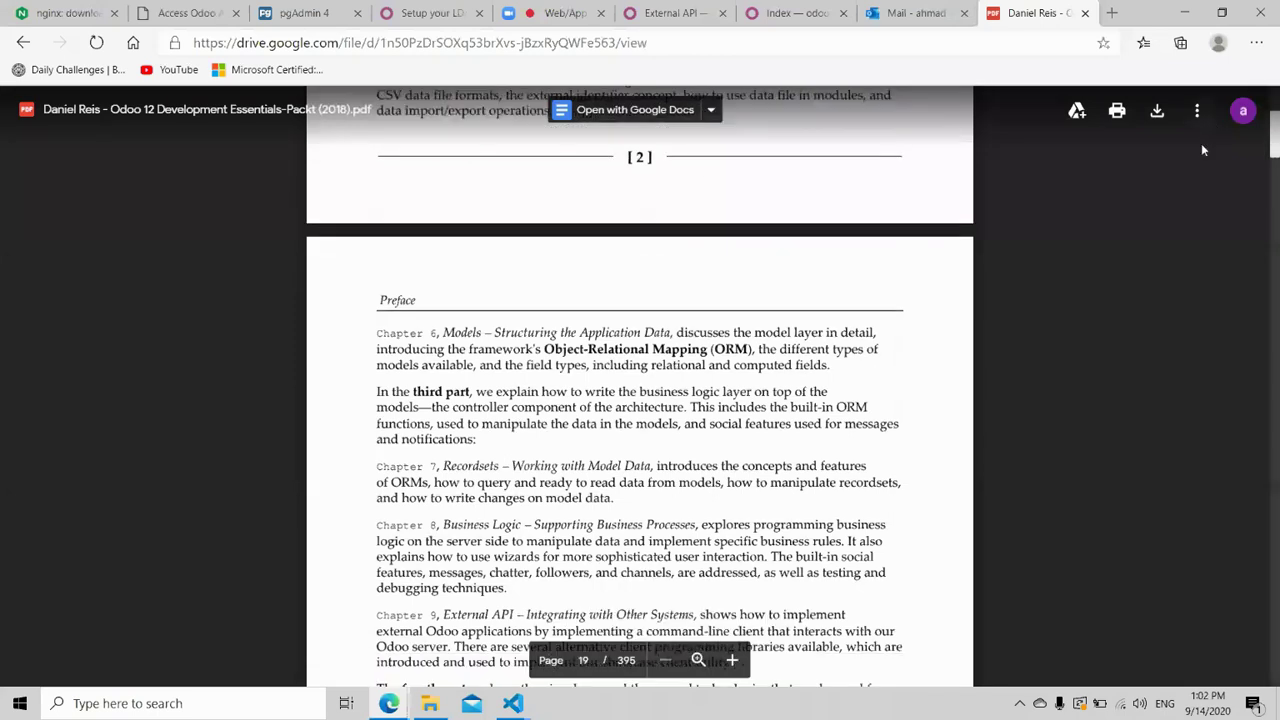
scroll(889, 269, "down", 15)
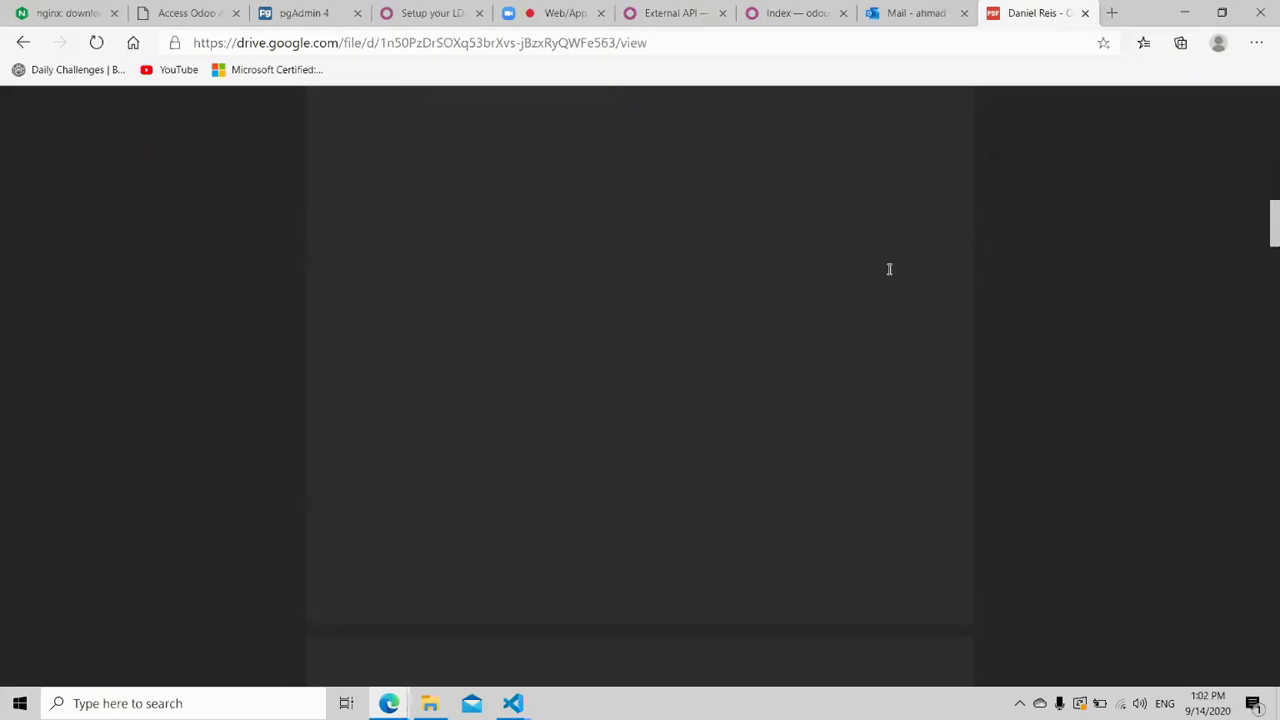
scroll(889, 269, "up", 3)
scroll(889, 269, "down", 3)
scroll(889, 269, "down", 6)
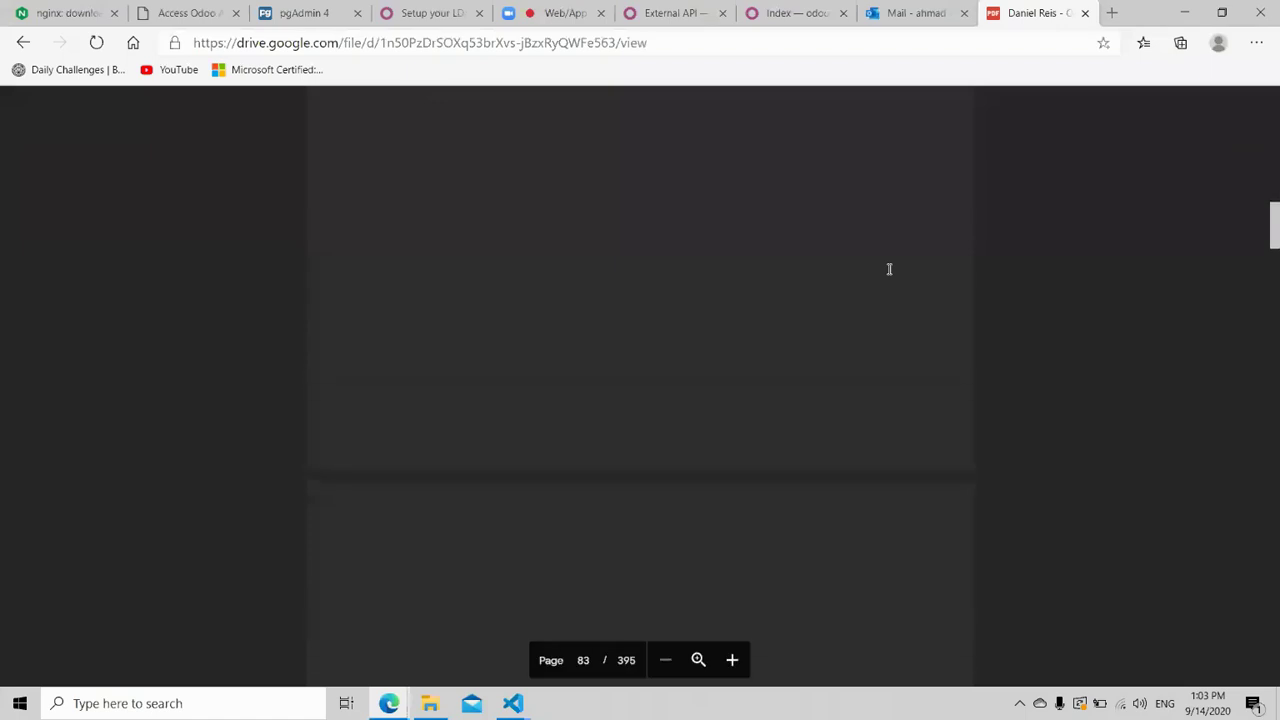
Step: Start downloading the PDF to the computer and return to the online Drive viewer
left_click(1156, 111)
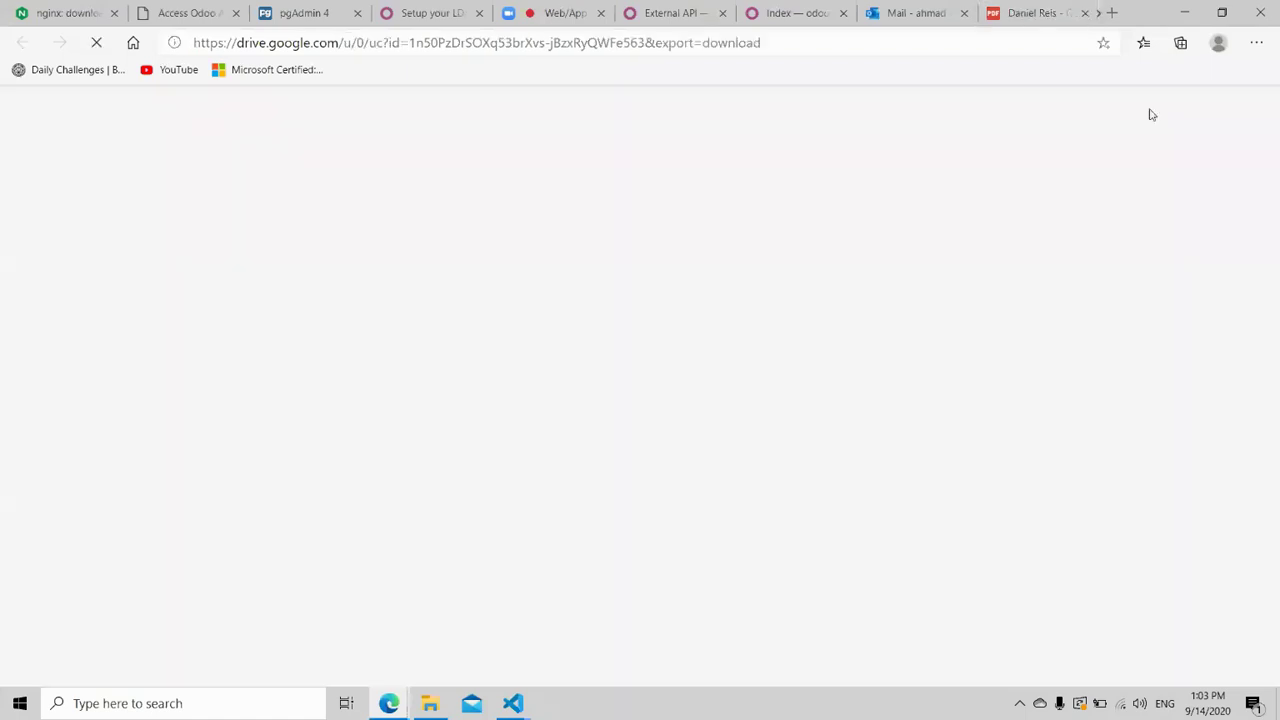
left_click(915, 10)
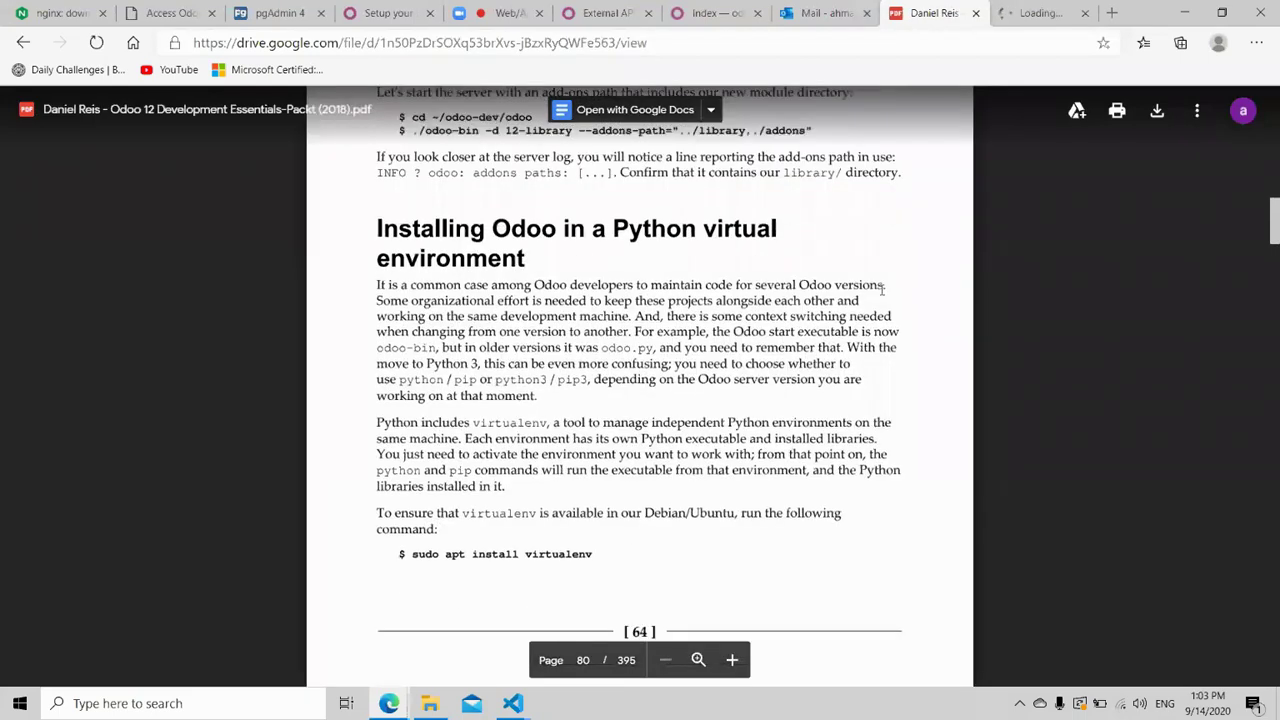
scroll(882, 289, "down", 3)
scroll(882, 289, "up", 4)
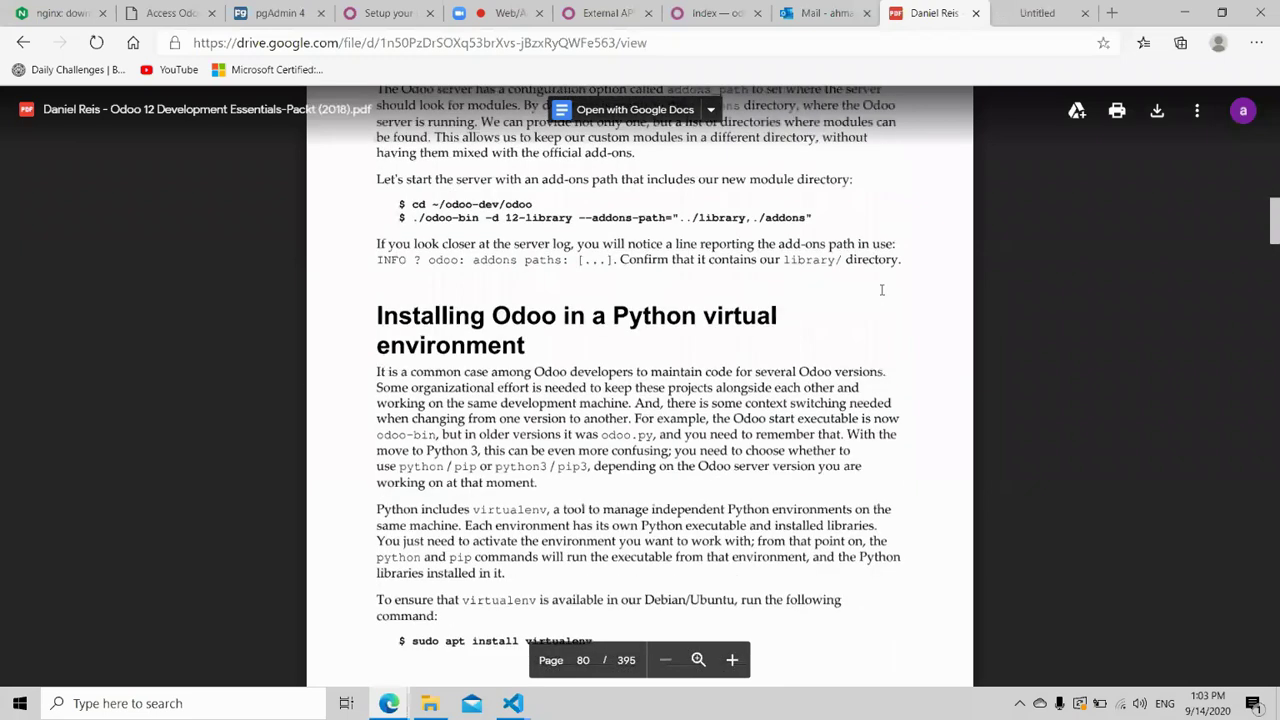
scroll(882, 289, "up", 2)
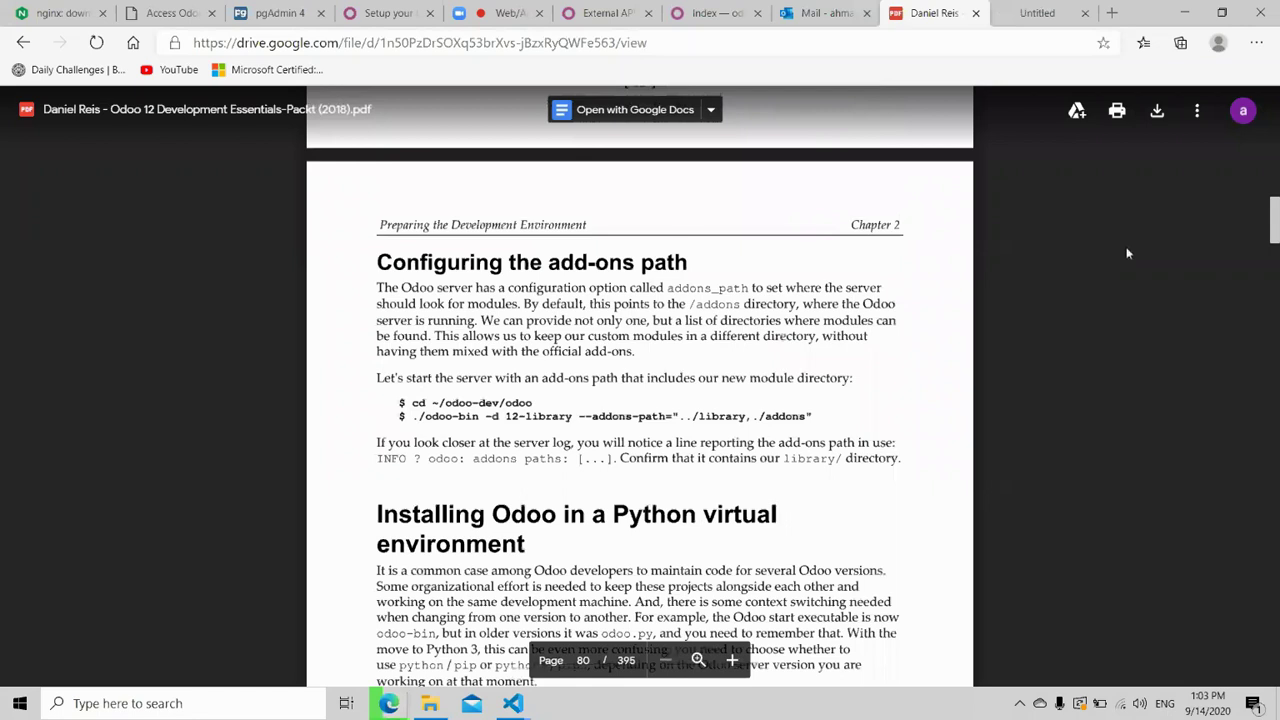
Step: Scroll the Drive copy to page 28, The Odoo architecture
scroll(1274, 227, "up", 1)
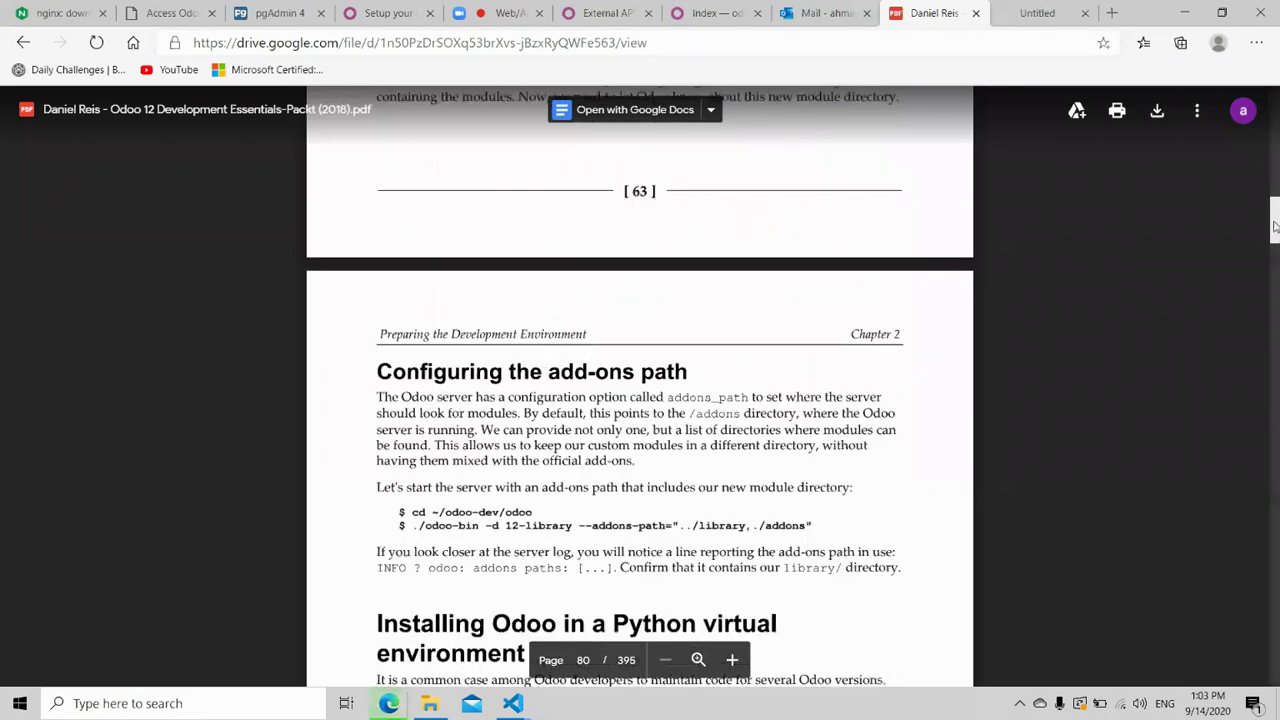
left_click_drag(1274, 227, 1272, 143)
scroll(1135, 217, "up", 3)
scroll(1133, 219, "down", 4)
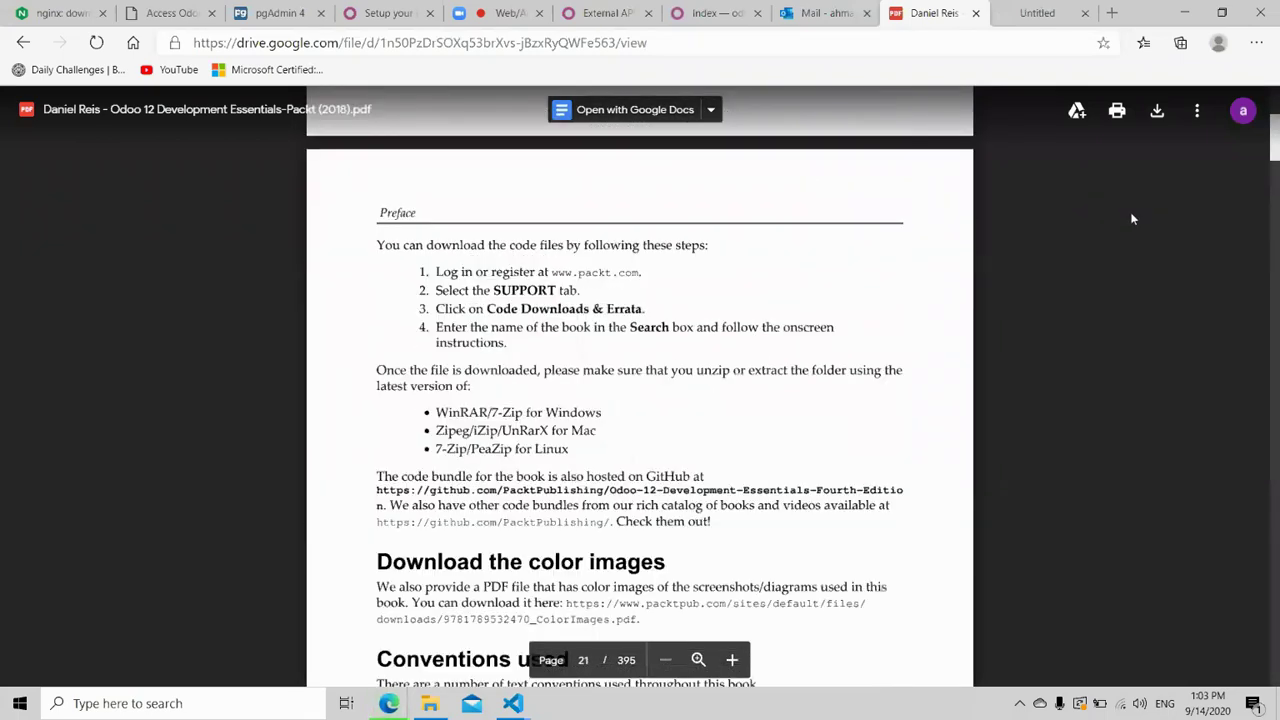
scroll(1133, 219, "down", 12)
scroll(1133, 219, "down", 12)
scroll(1133, 219, "down", 20)
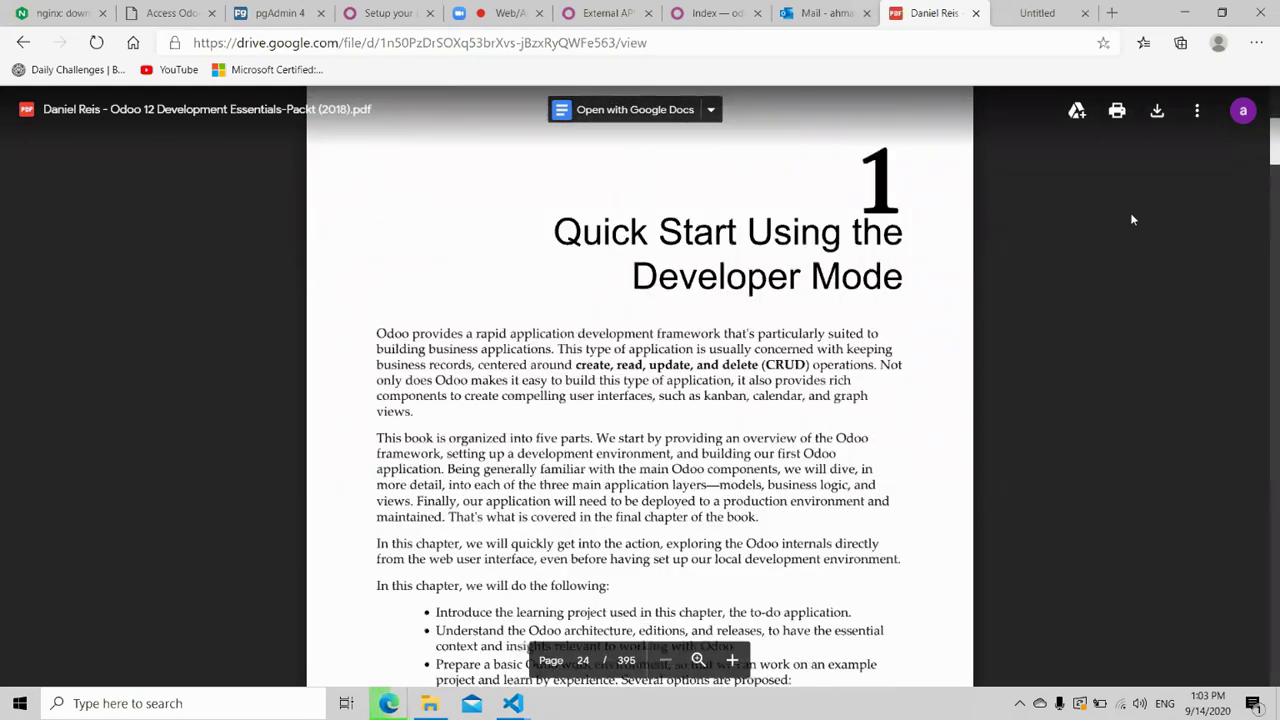
scroll(787, 338, "down", 2)
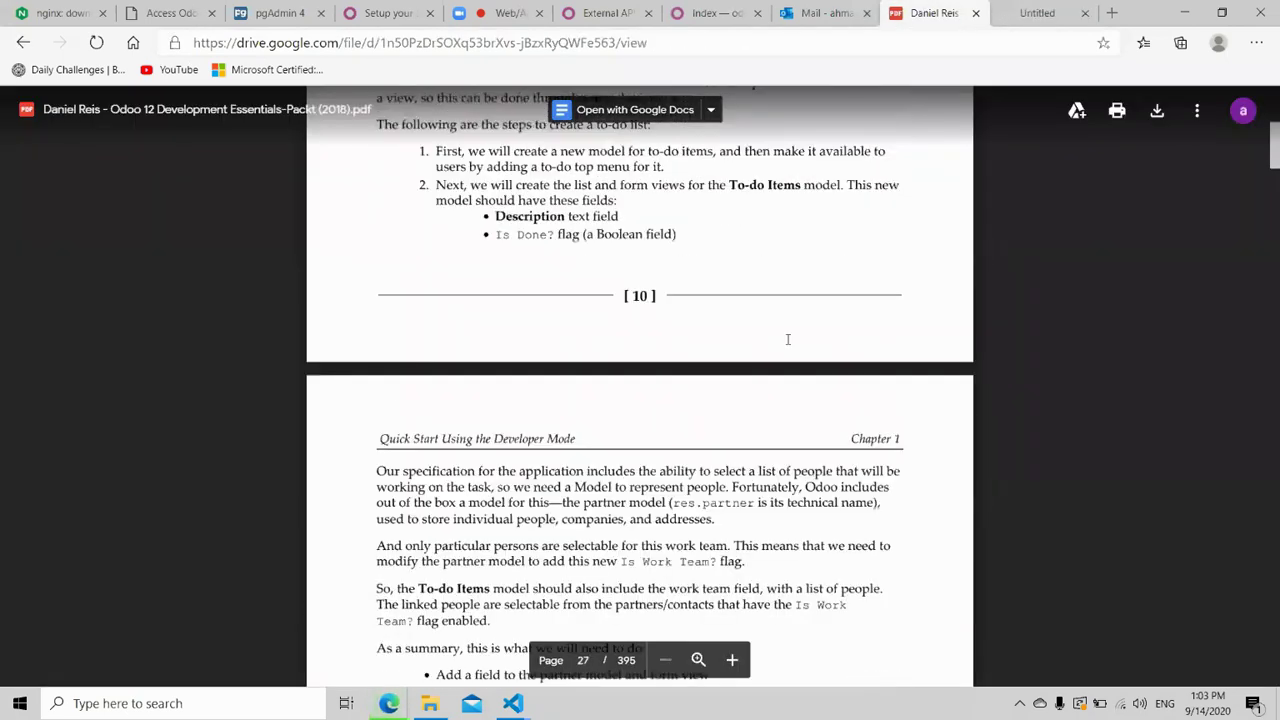
scroll(787, 338, "down", 9)
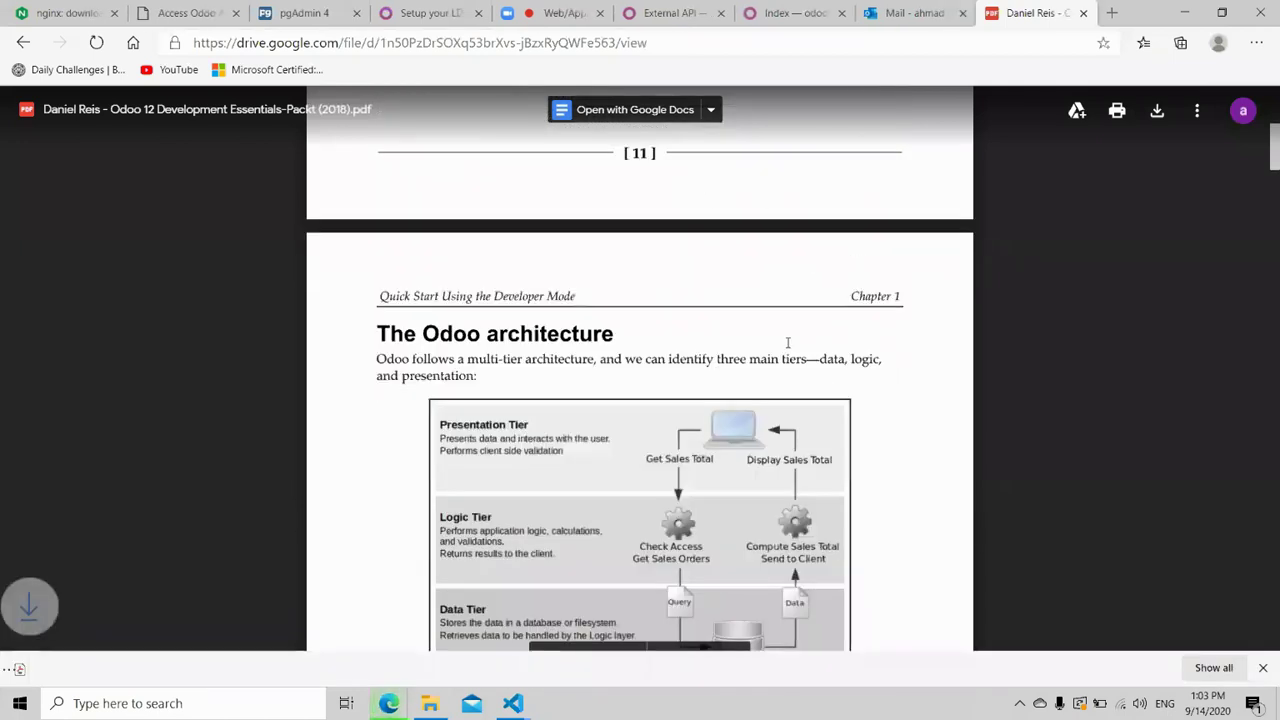
scroll(787, 342, "down", 1)
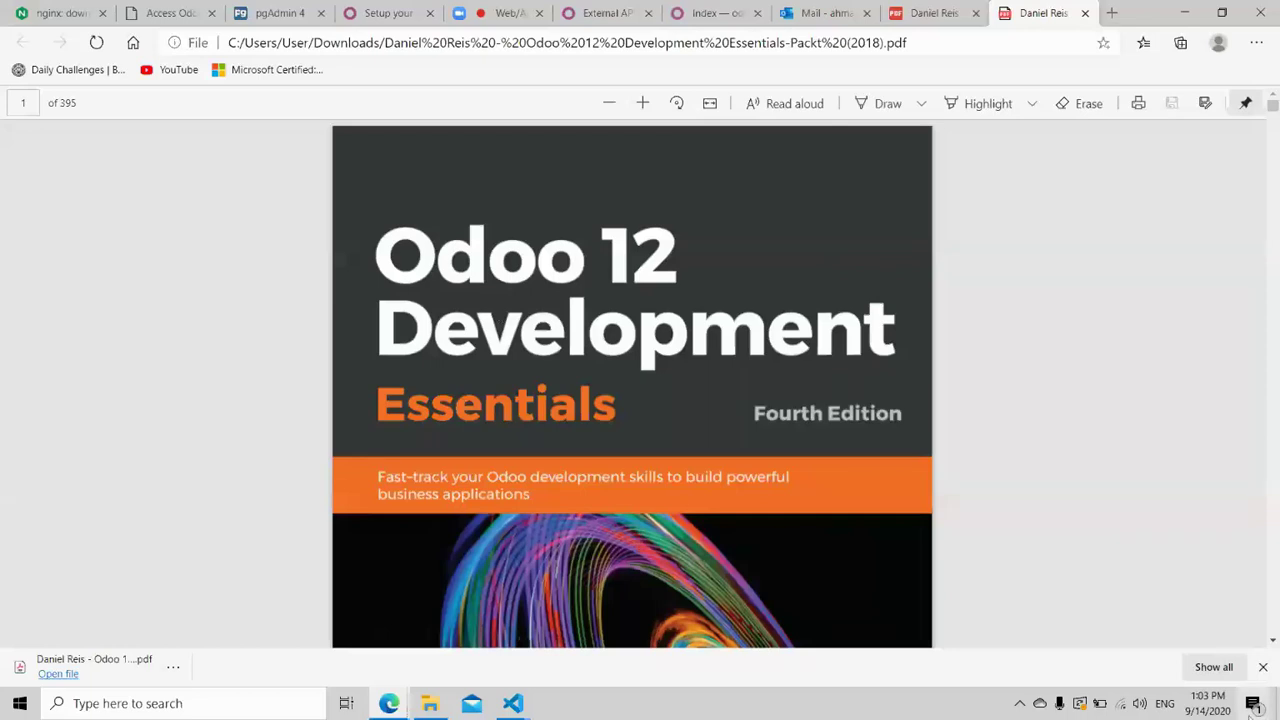
Step: Dismiss the downloads notice and jump to page 12 of the local PDF
left_click(1263, 668)
scroll(995, 207, "down", 3)
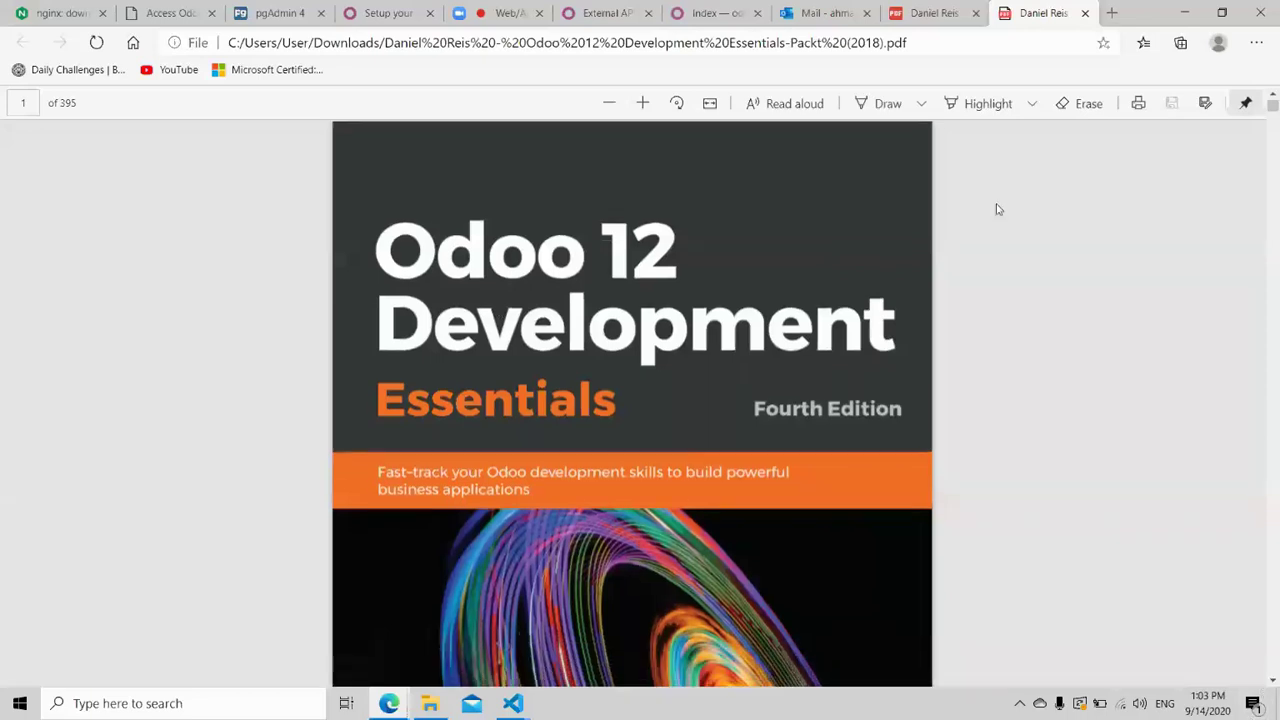
left_click(25, 104)
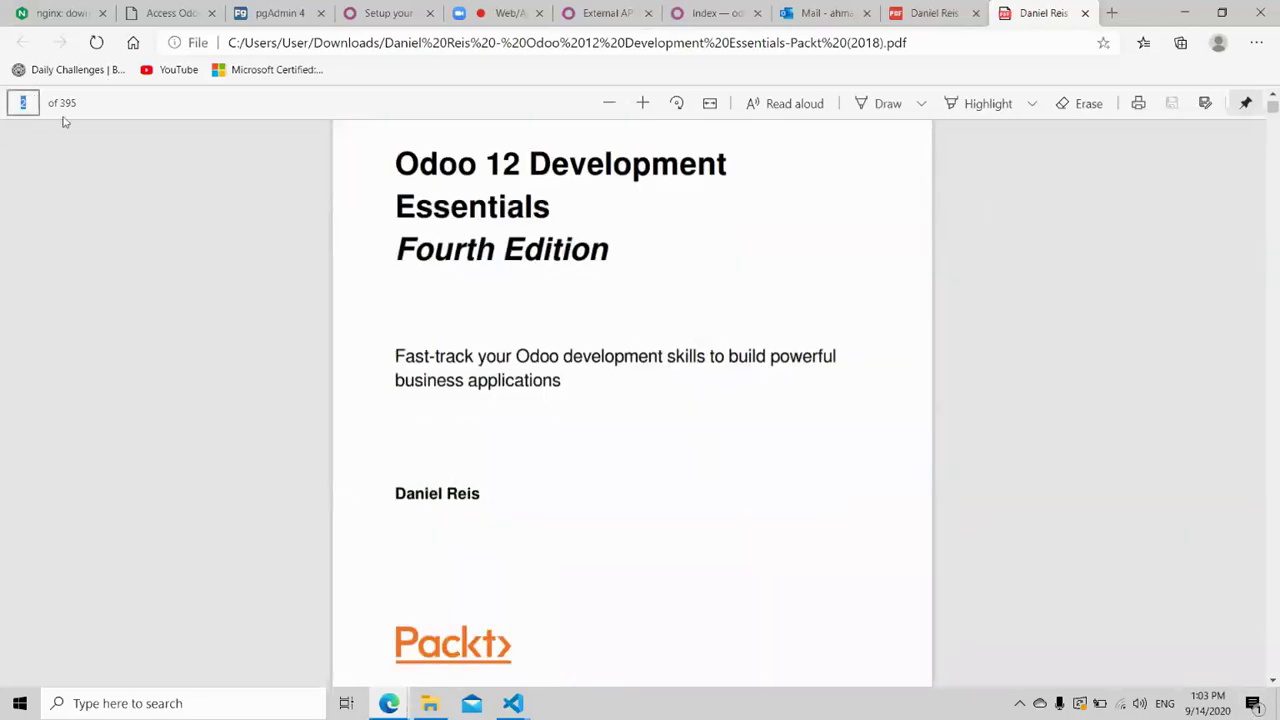
type("12")
key("Return")
Step: Jump to page 24, the start of Chapter 1, and scroll on to page 26
left_click(33, 102)
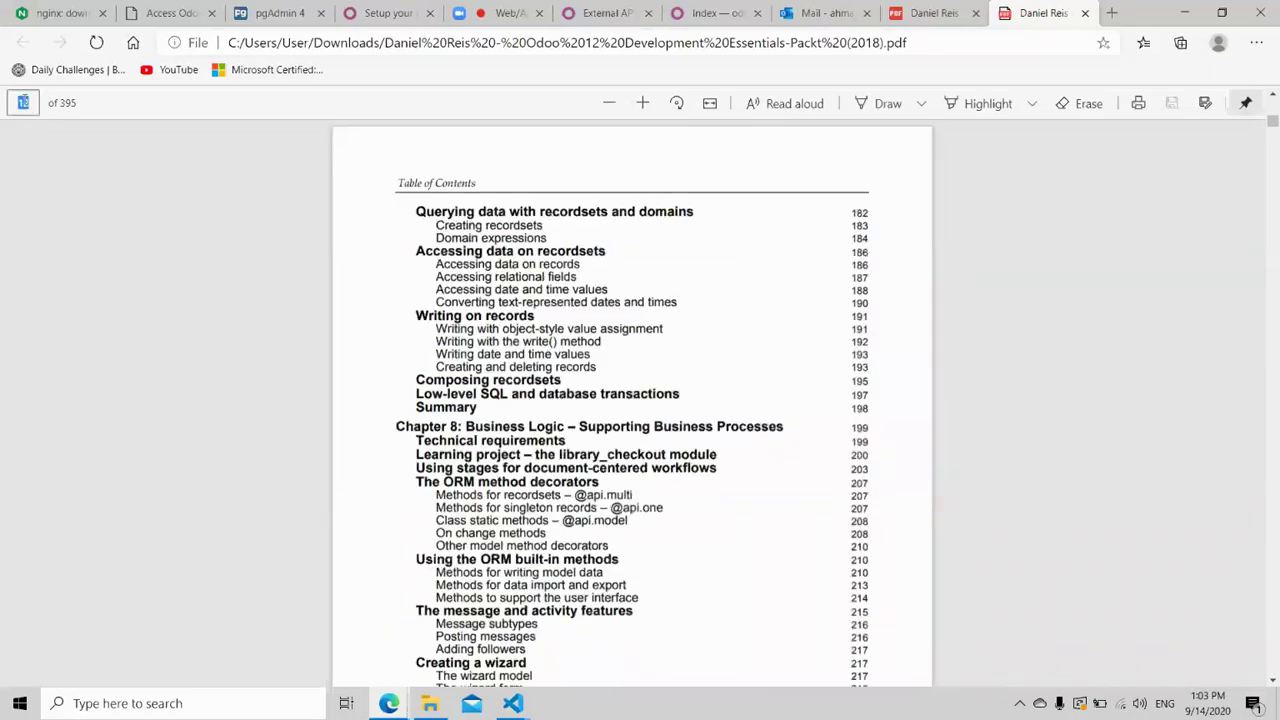
type("24")
key("Return")
scroll(403, 166, "down", 10)
scroll(566, 240, "down", 10)
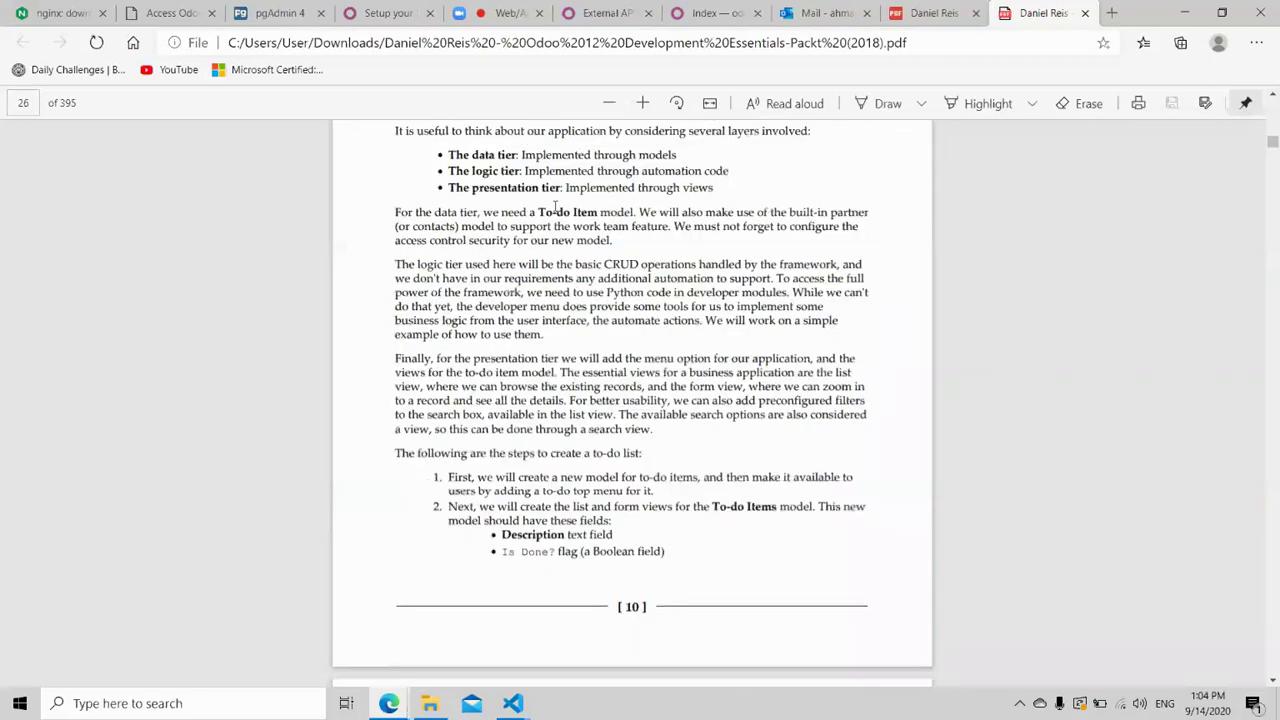
scroll(560, 220, "down", 10)
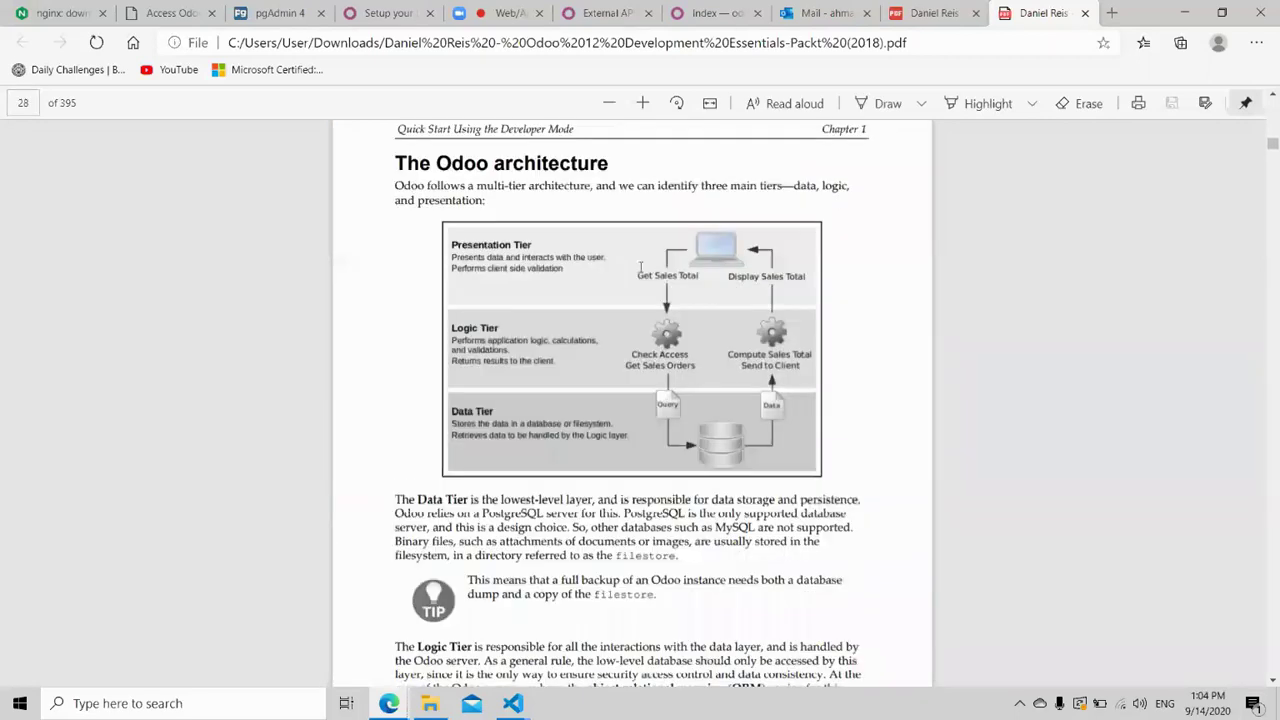
Step: Zoom the PDF in four steps so the three-tier architecture diagram is larger
left_click(642, 103)
left_click(642, 103)
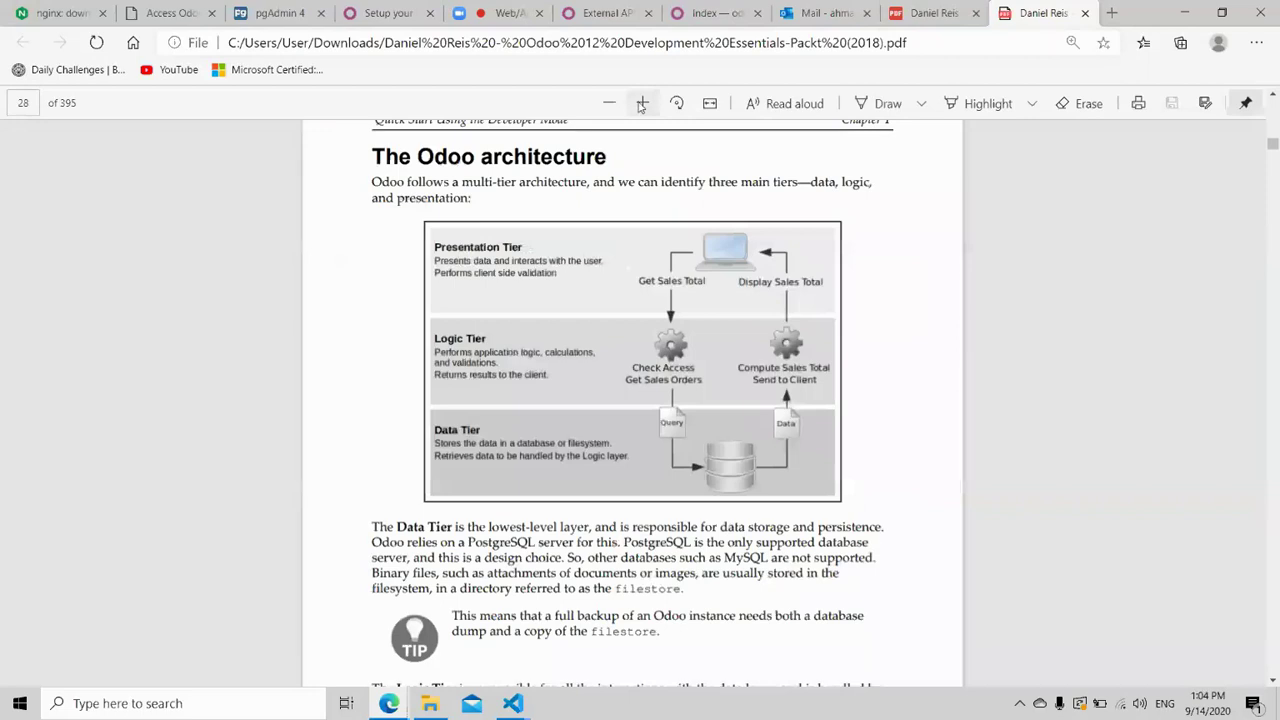
left_click(642, 103)
left_click(642, 103)
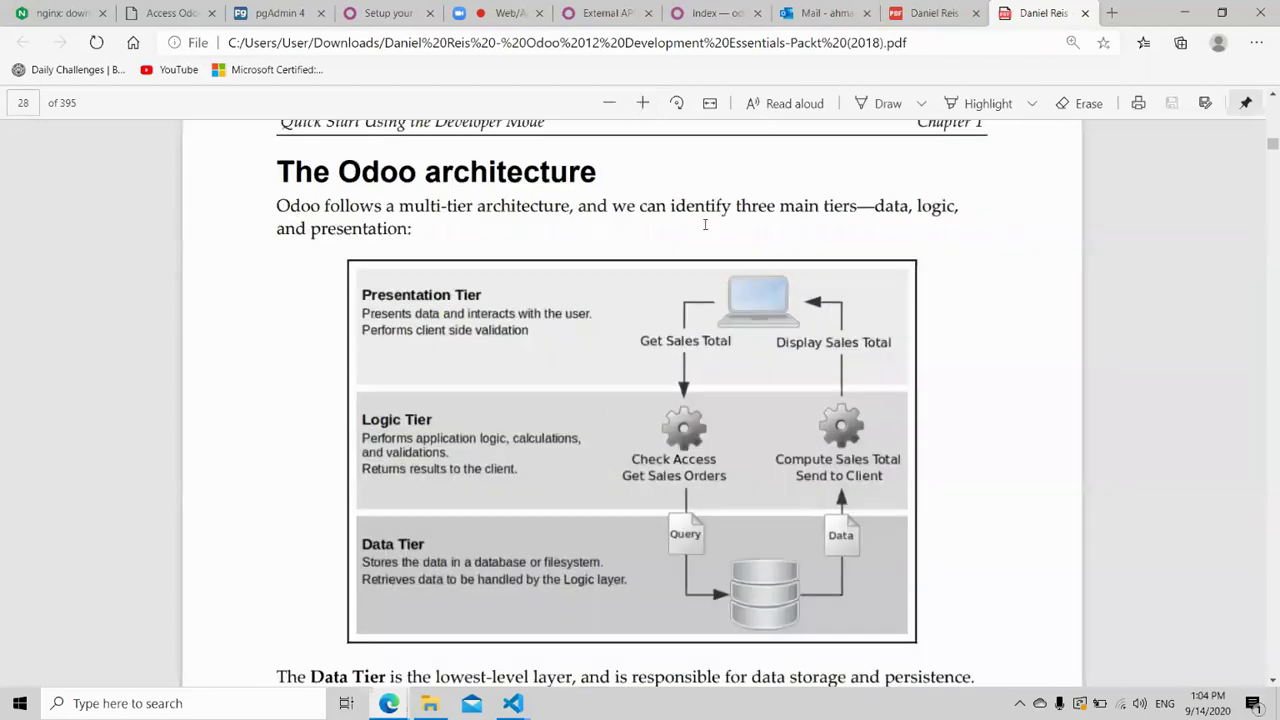
scroll(897, 303, "down", 1)
scroll(897, 303, "up", 1)
Step: Briefly check the Zoom meeting tab, then return to the downloaded book
left_click(484, 6)
mouse_move(560, 271)
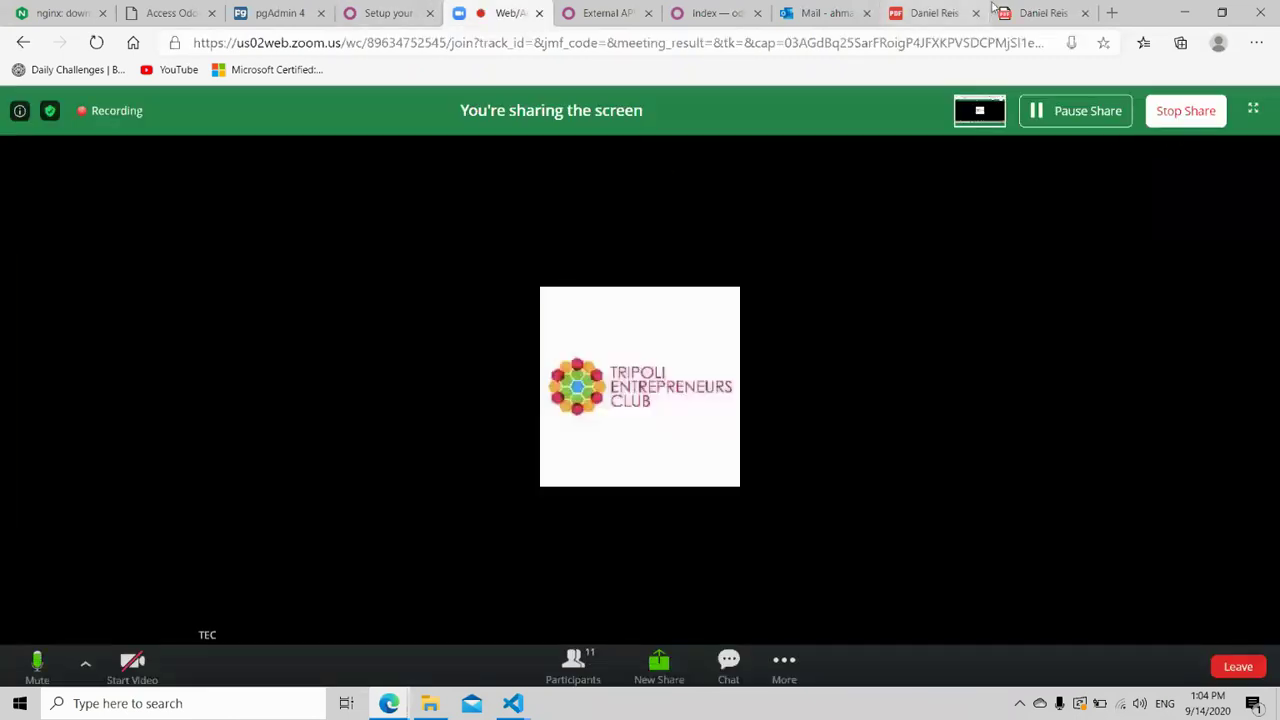
left_click(1026, 9)
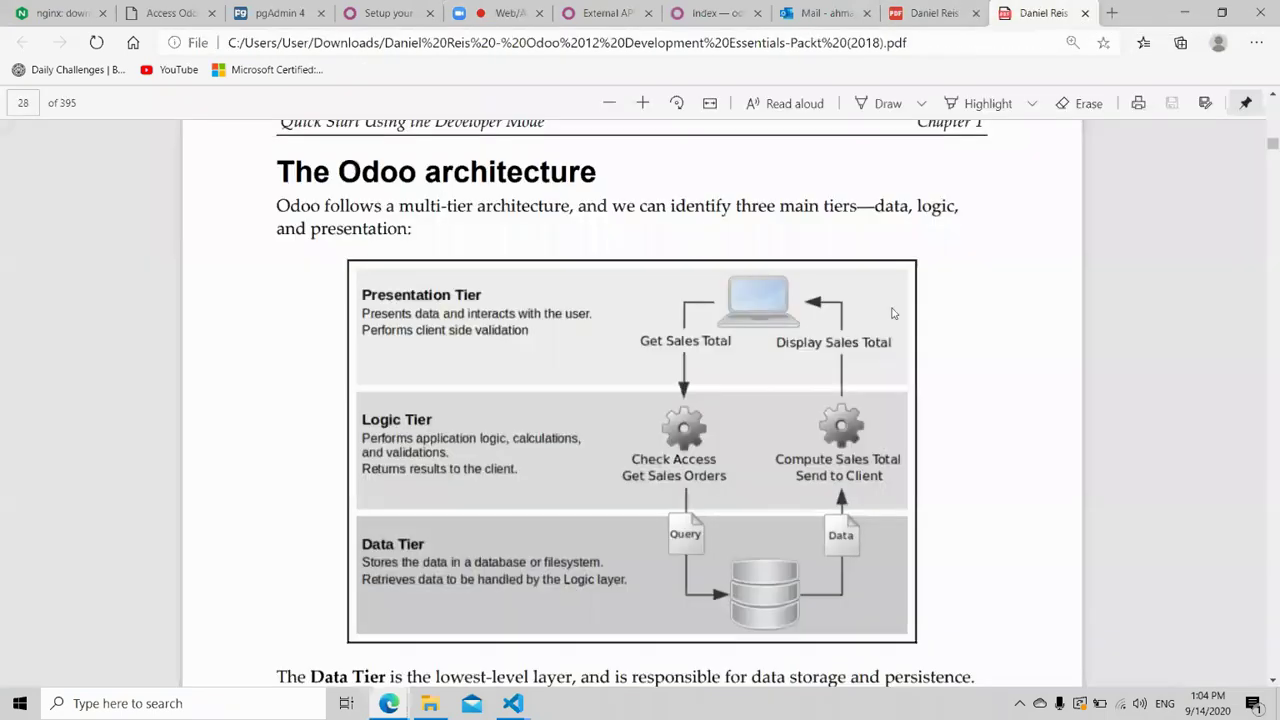
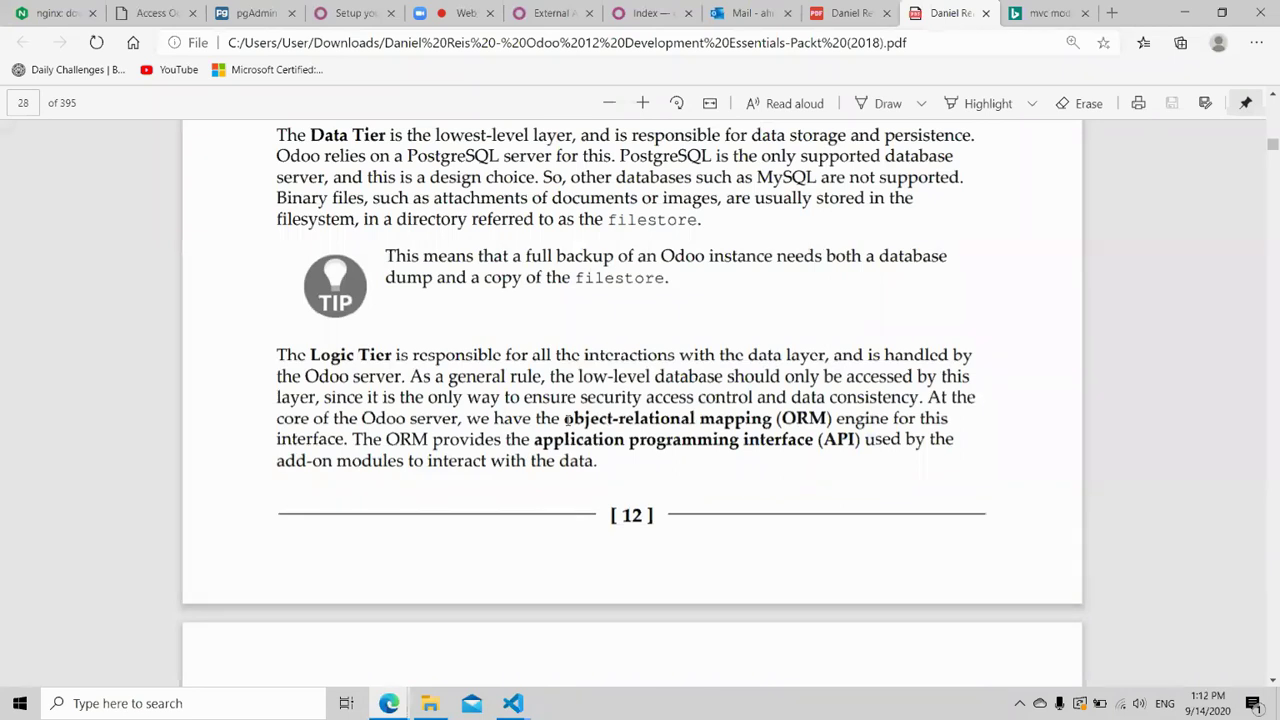
Step: Highlight 'object-relational mapping (ORM)', then scroll on to page 29's Presentation Tier passage
left_click_drag(565, 420, 831, 422)
left_click(829, 425)
scroll(611, 461, "down", 1)
scroll(613, 459, "down", 4)
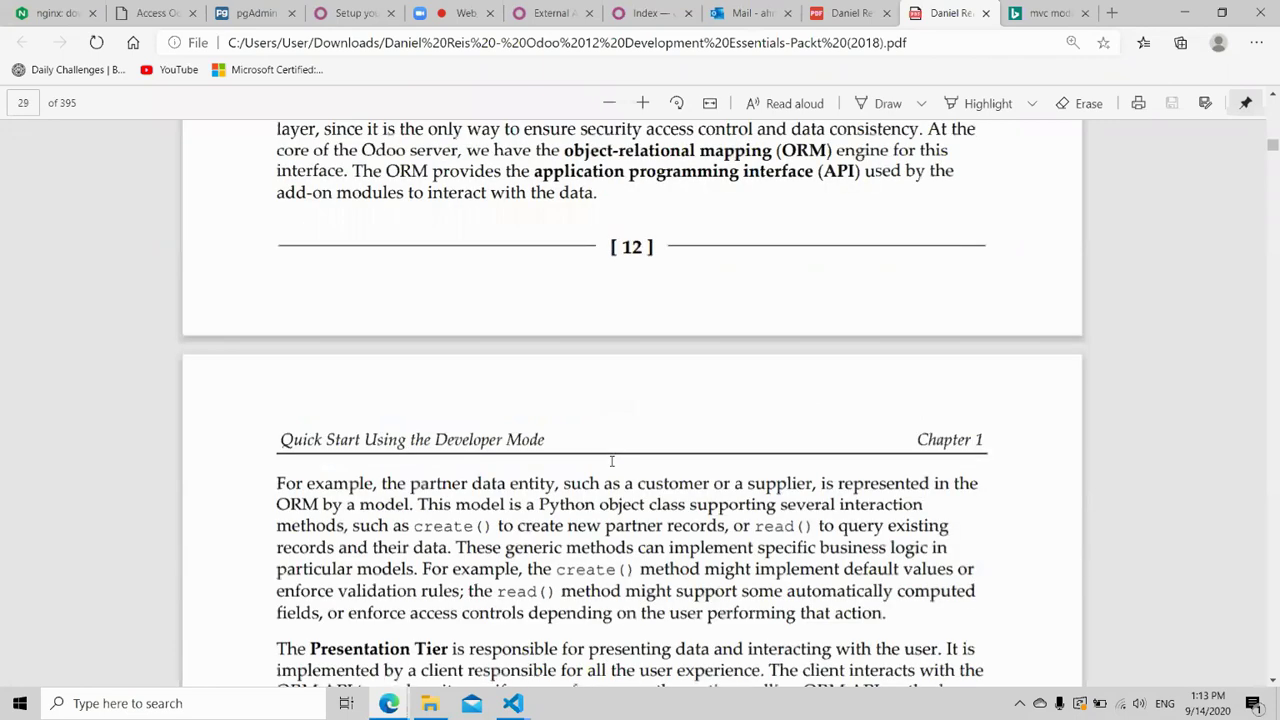
scroll(611, 461, "down", 2)
scroll(613, 461, "down", 4)
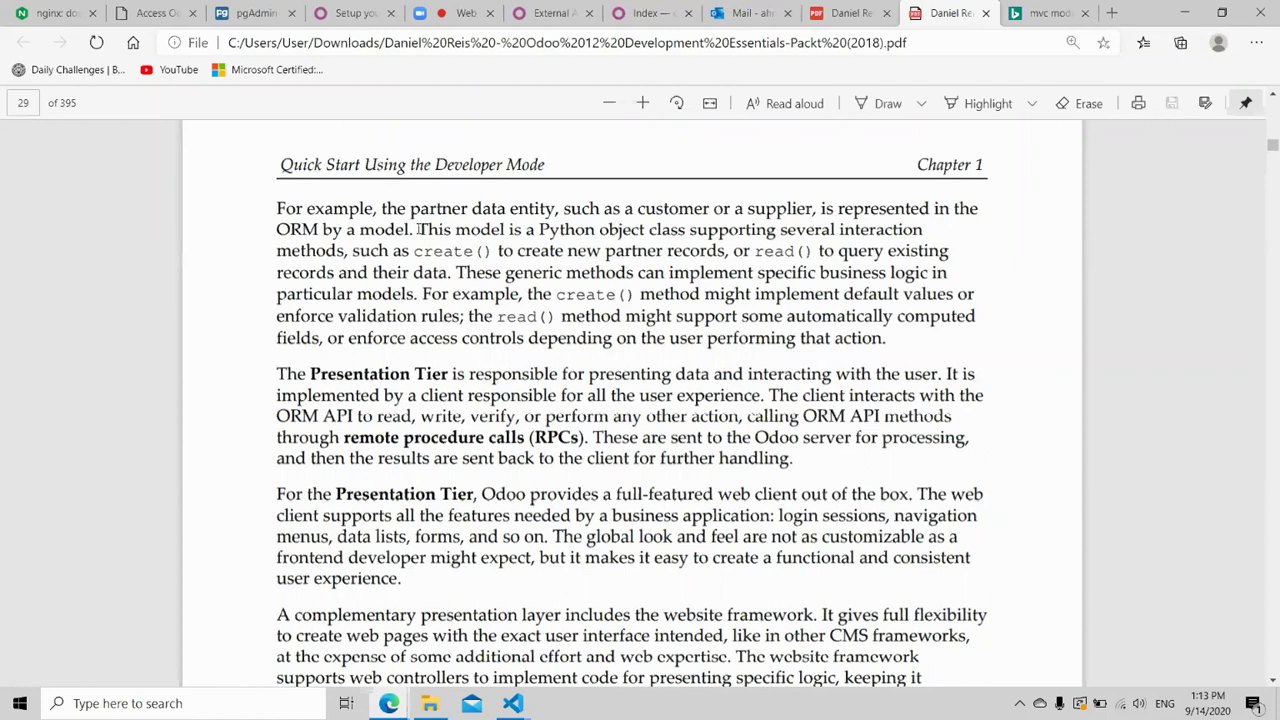
scroll(418, 229, "down", 2)
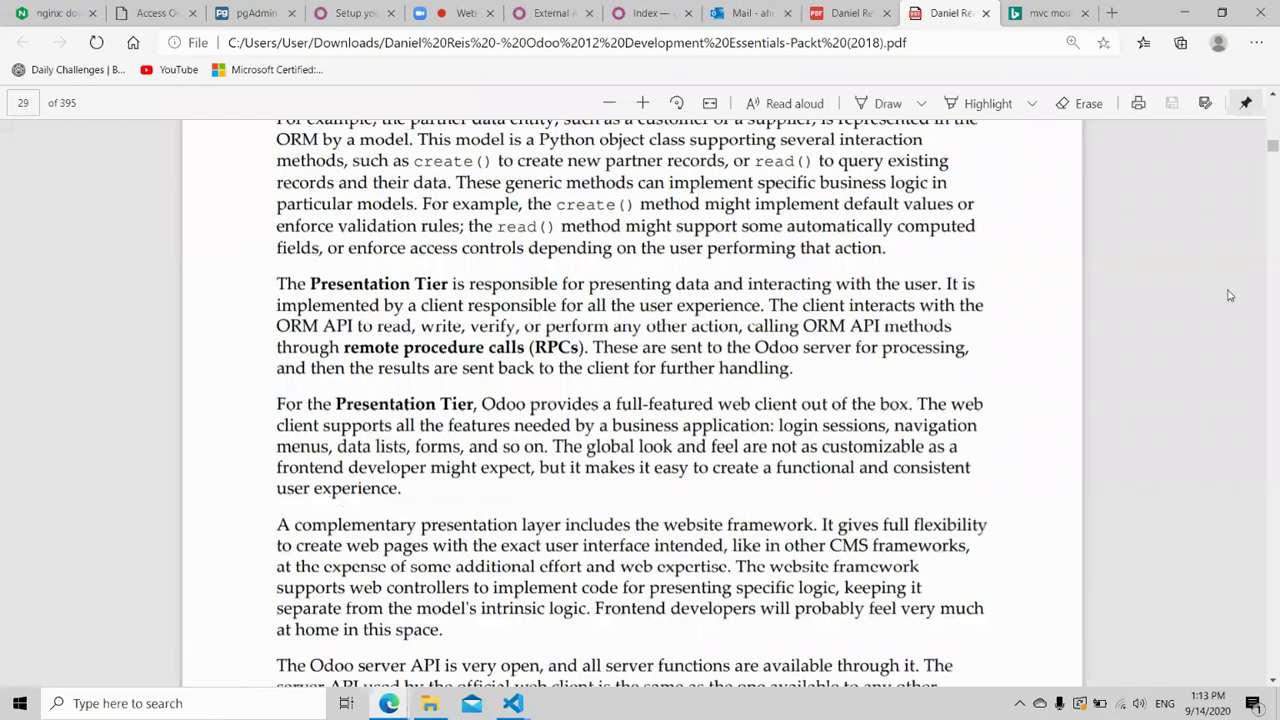
scroll(1229, 292, "up", 2)
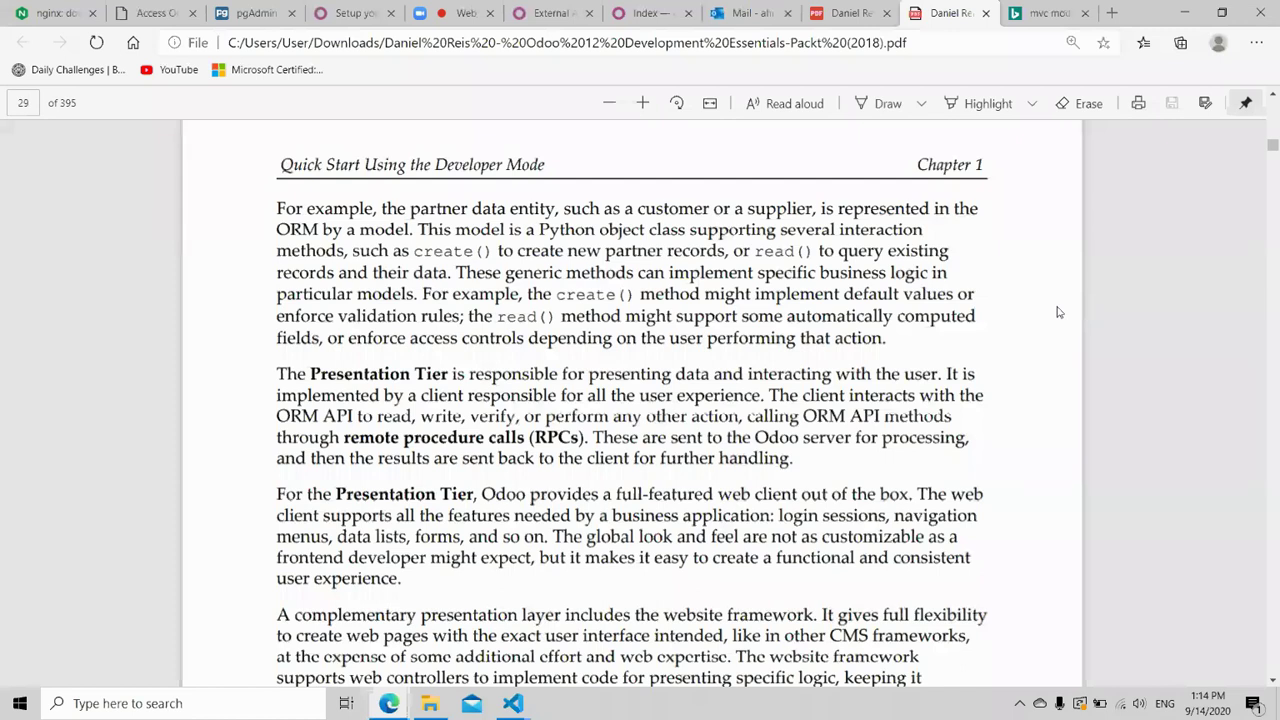
Step: Scroll to the website framework paragraph and briefly highlight part of it
scroll(1058, 312, "down", 1)
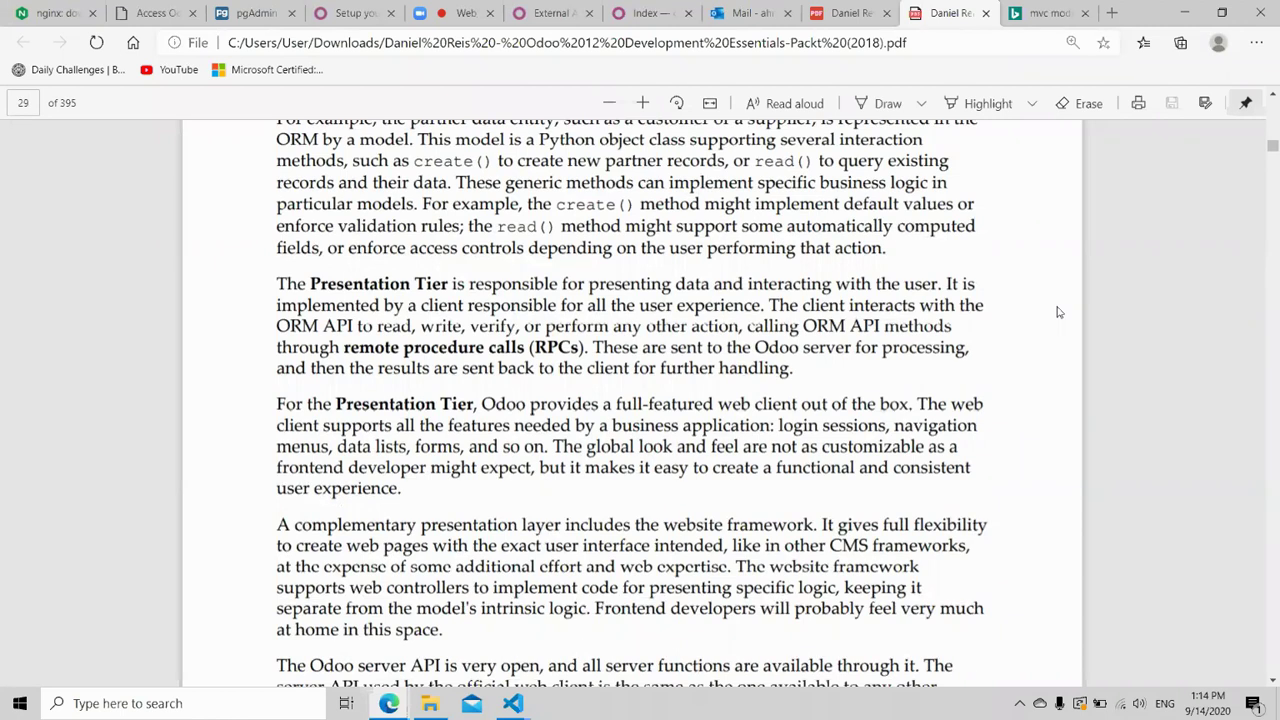
scroll(1059, 312, "down", 1)
scroll(1059, 312, "down", 2)
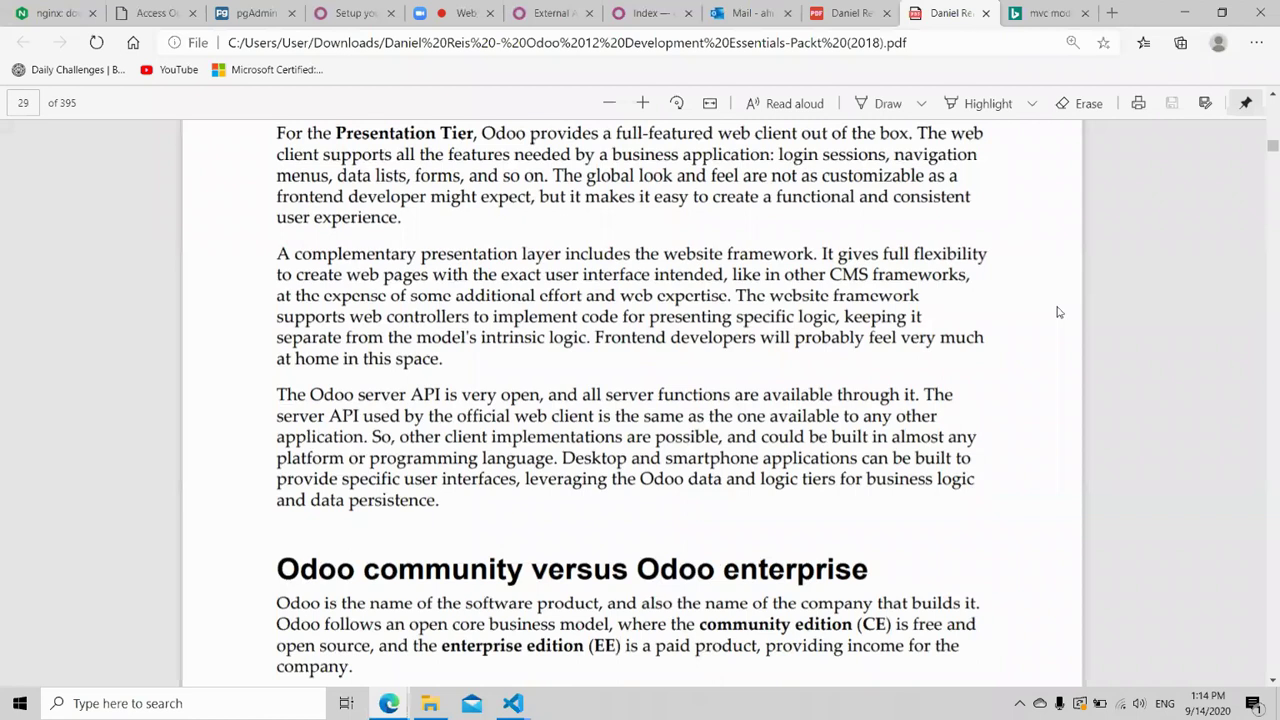
scroll(1059, 312, "down", 1)
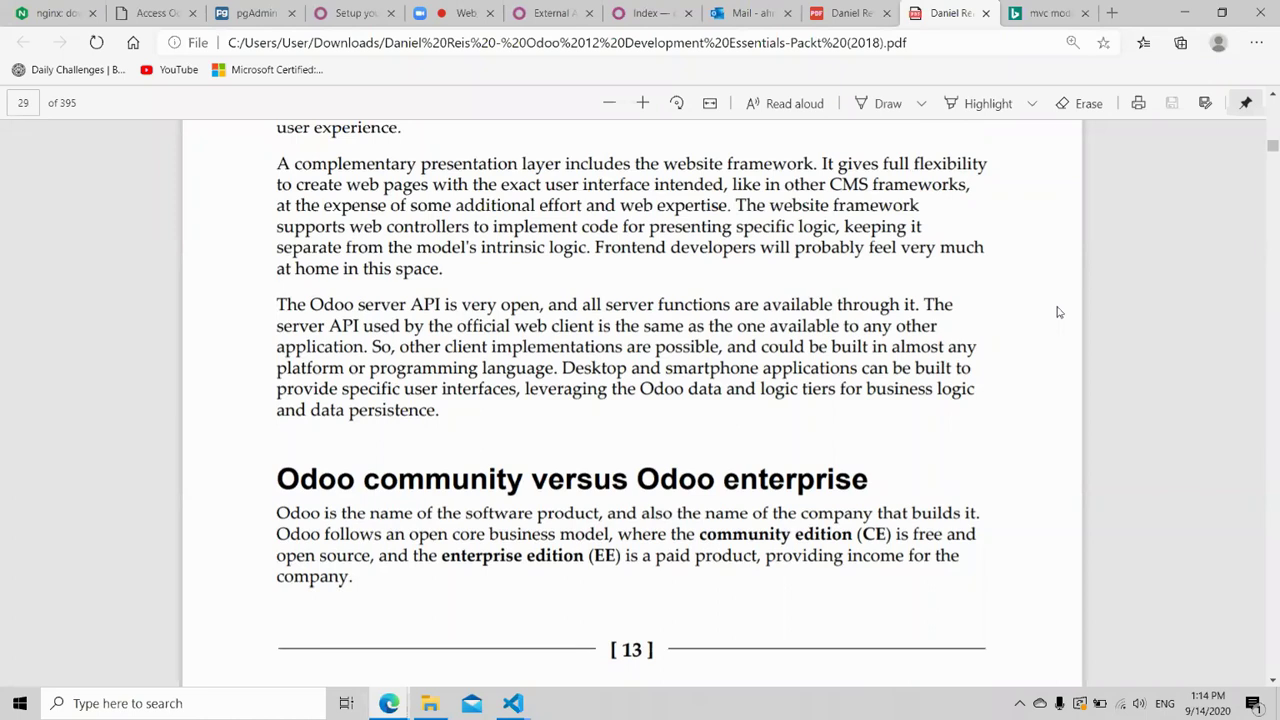
scroll(1059, 312, "up", 1)
left_click_drag(829, 274, 933, 302)
left_click(1046, 323)
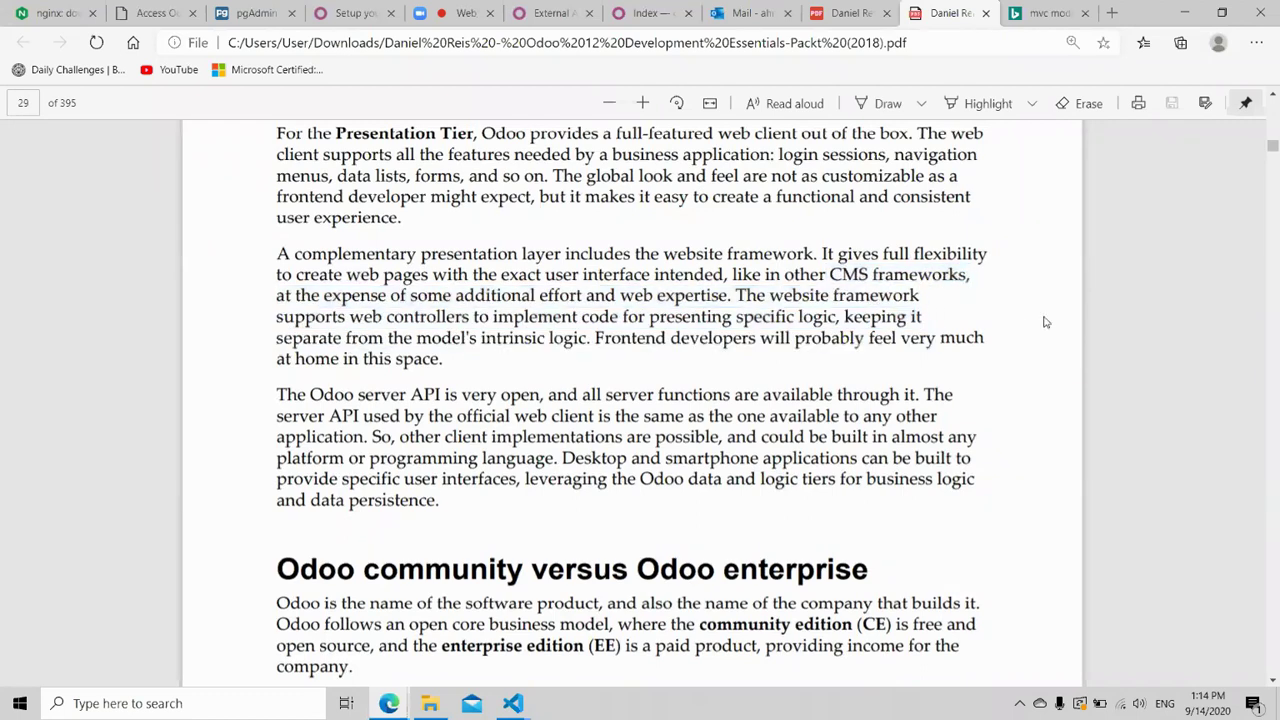
Step: Scroll past page footer [13] to the 'Odoo version policy' heading on page 30
scroll(985, 318, "down", 1)
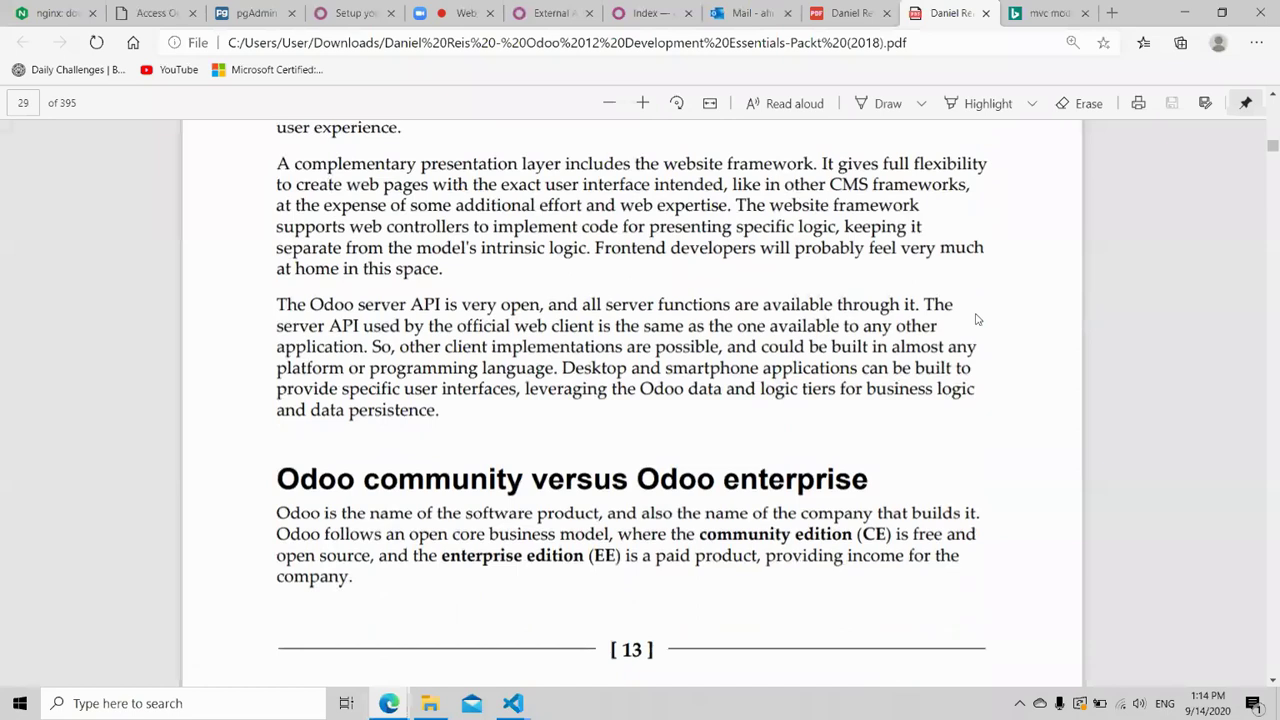
scroll(978, 319, "down", 1)
scroll(978, 319, "down", 1)
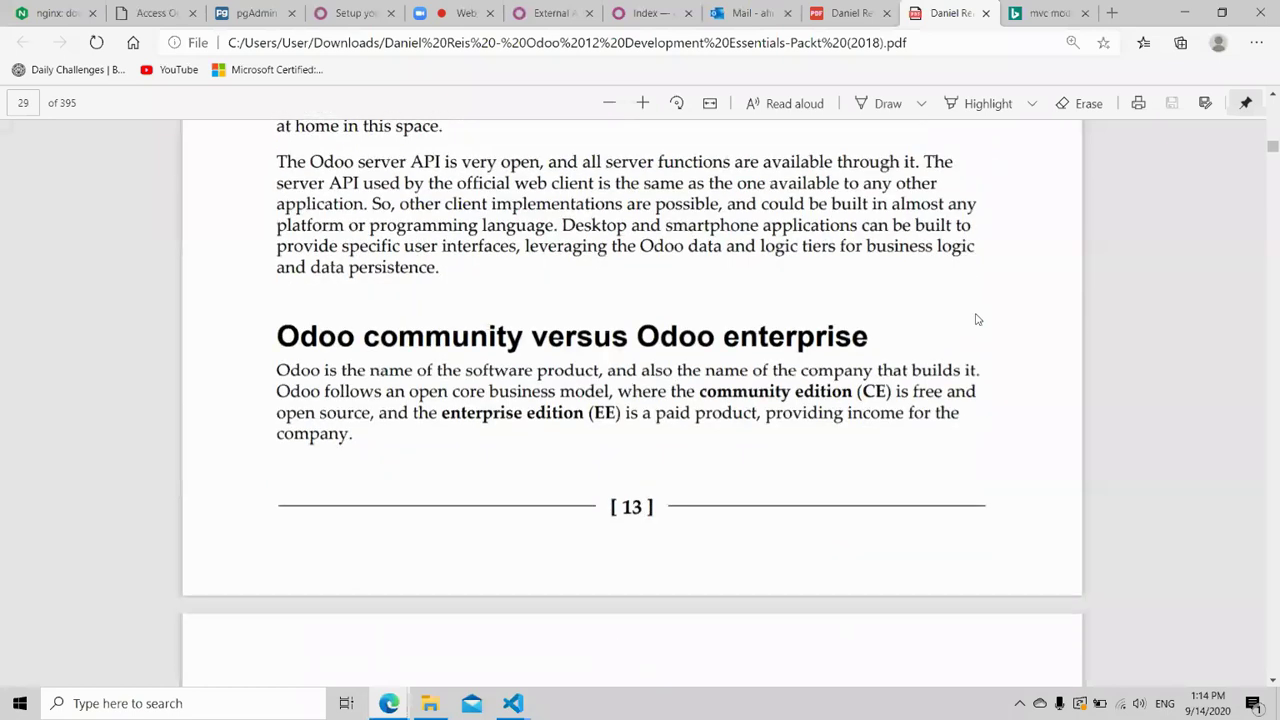
scroll(978, 319, "up", 1)
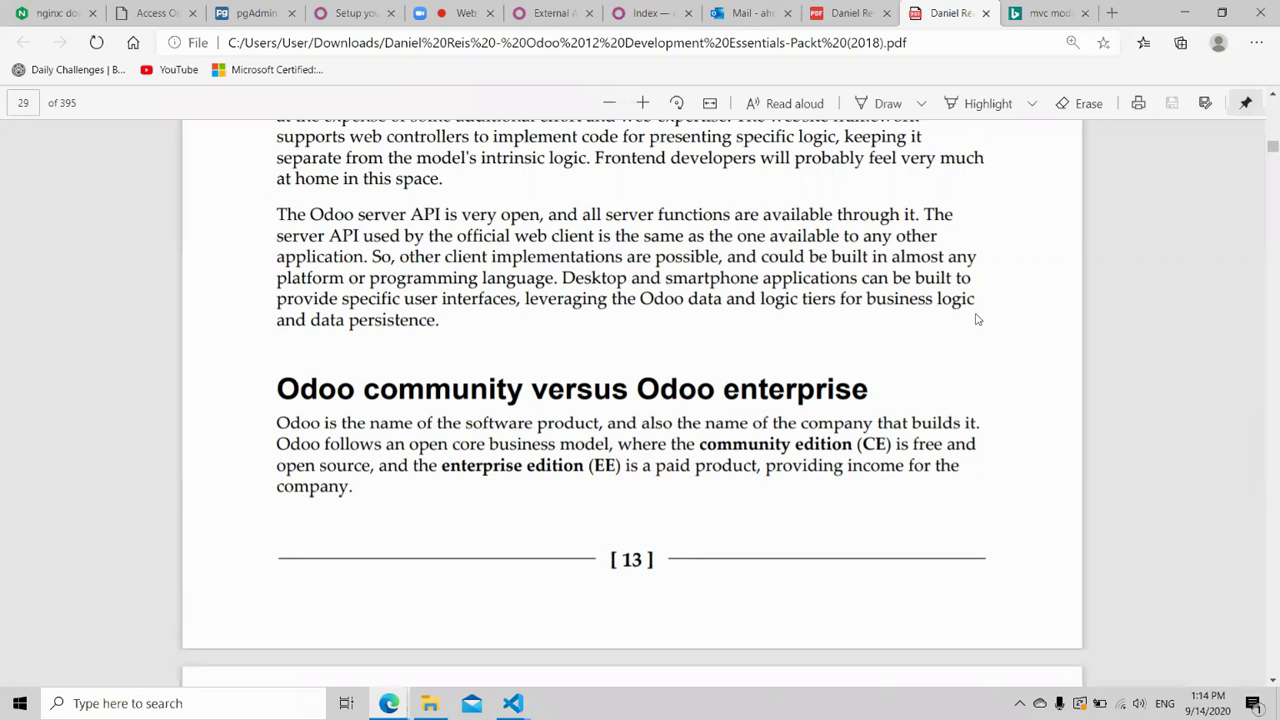
scroll(978, 319, "down", 2)
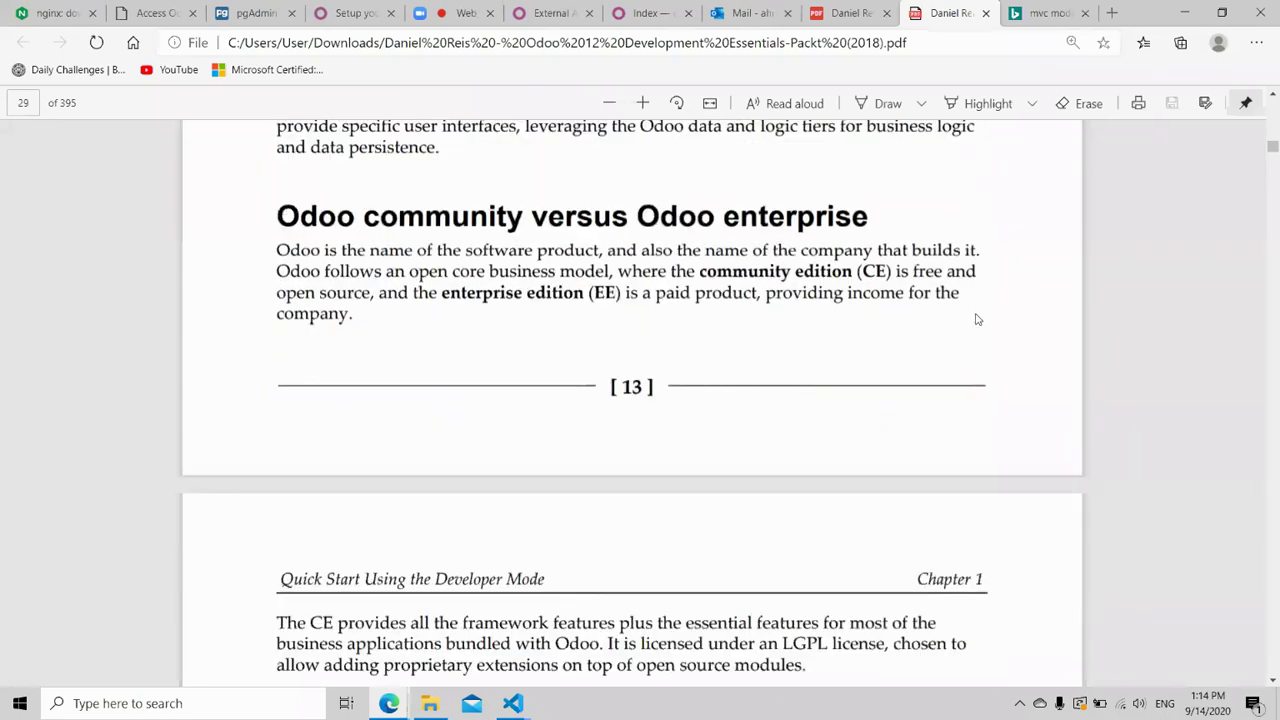
scroll(978, 319, "down", 1)
scroll(978, 319, "up", 1)
scroll(978, 319, "down", 2)
scroll(978, 319, "down", 2)
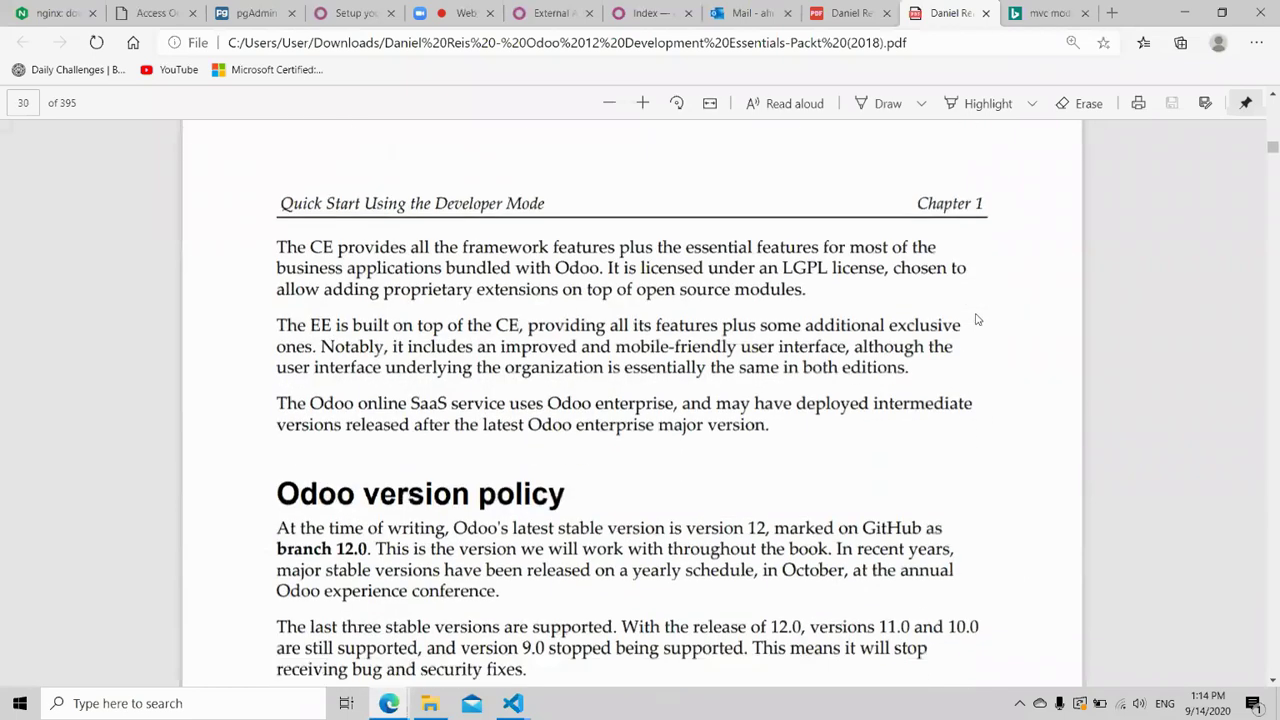
scroll(978, 319, "down", 3)
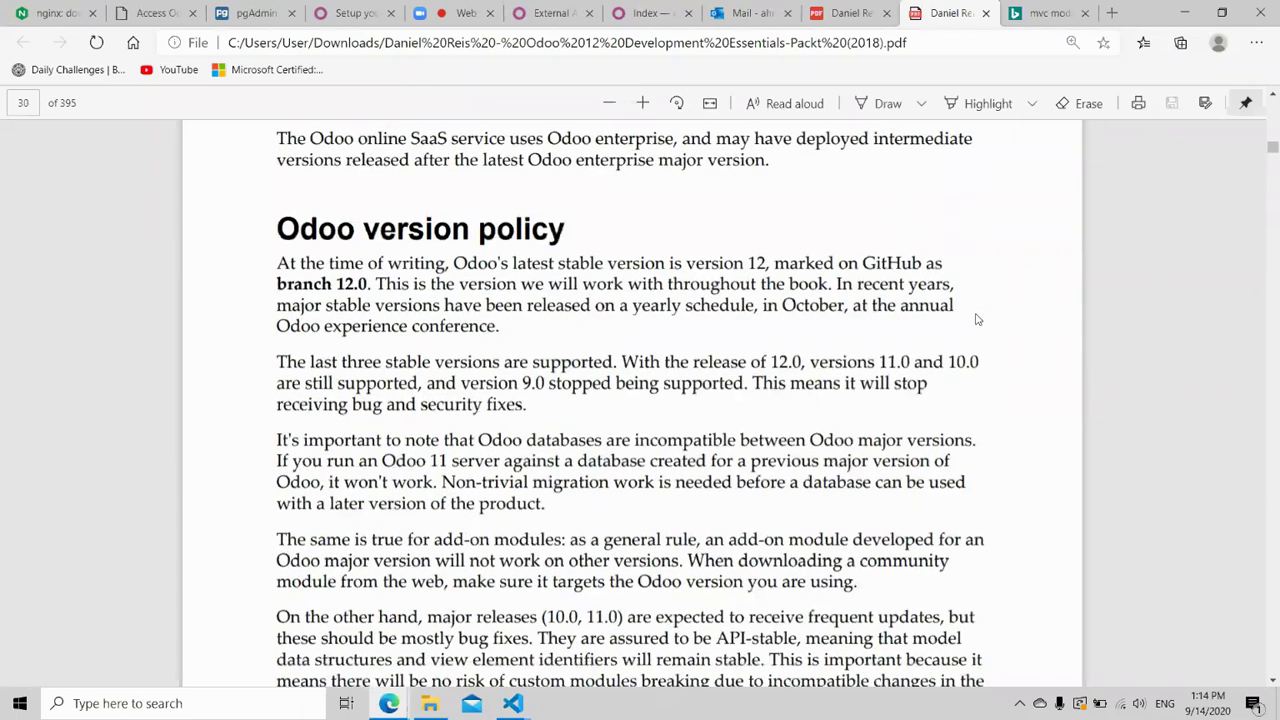
scroll(978, 319, "up", 3)
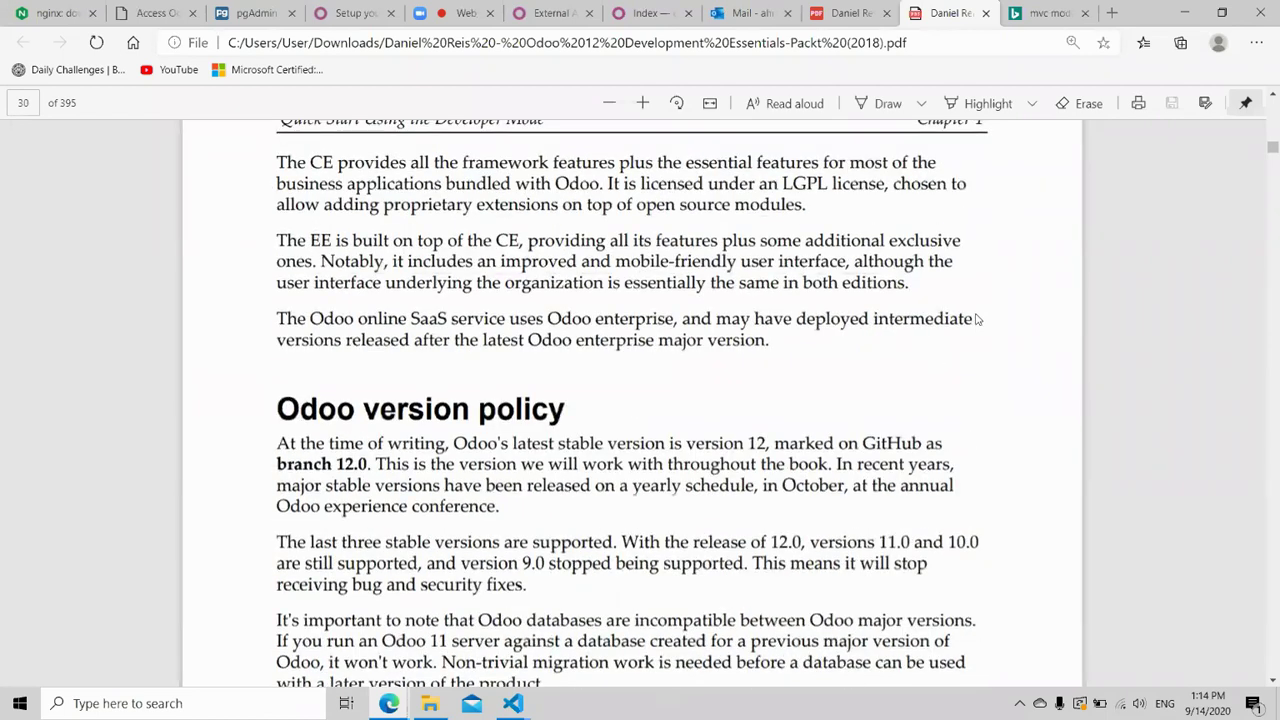
scroll(978, 319, "up", 1)
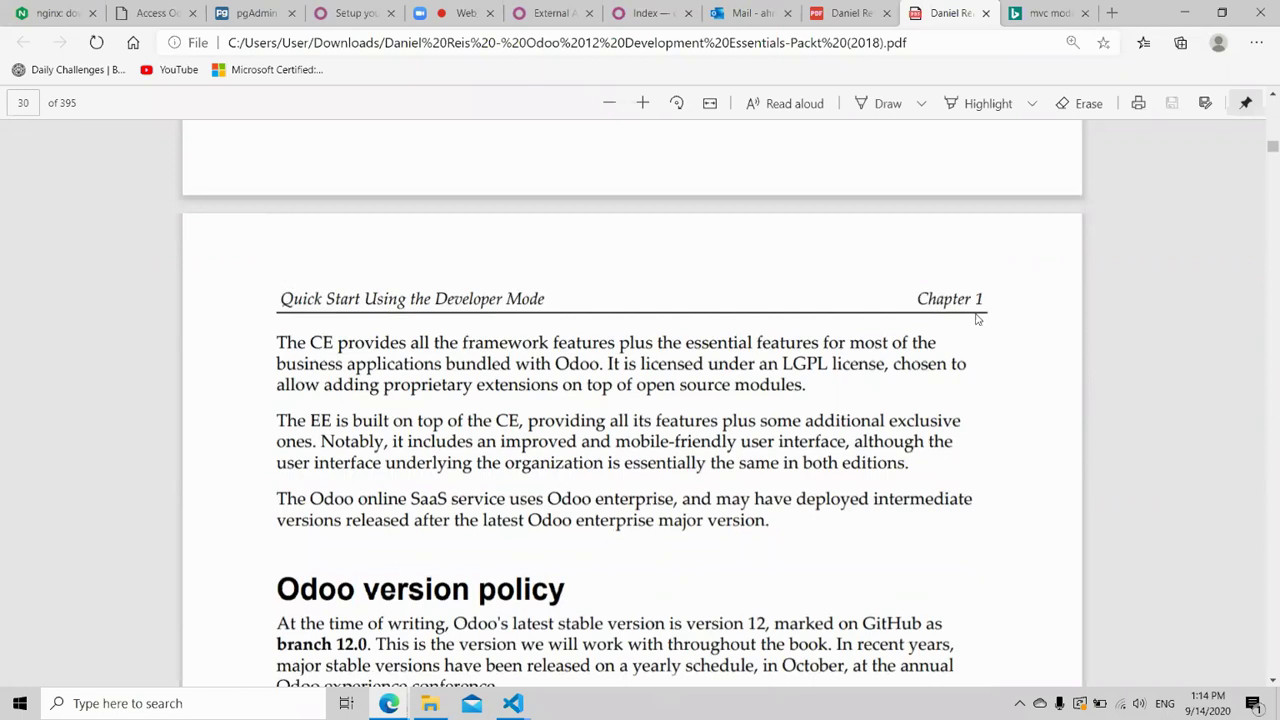
scroll(978, 319, "down", 2)
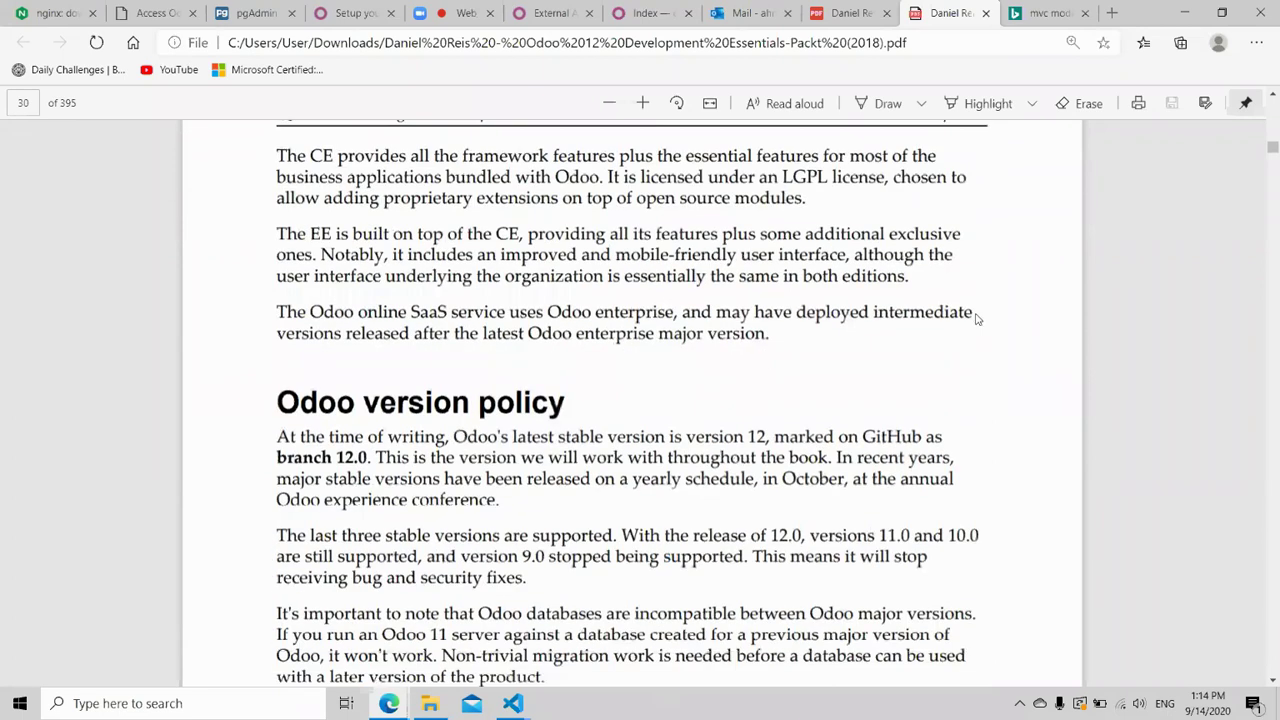
scroll(978, 319, "down", 2)
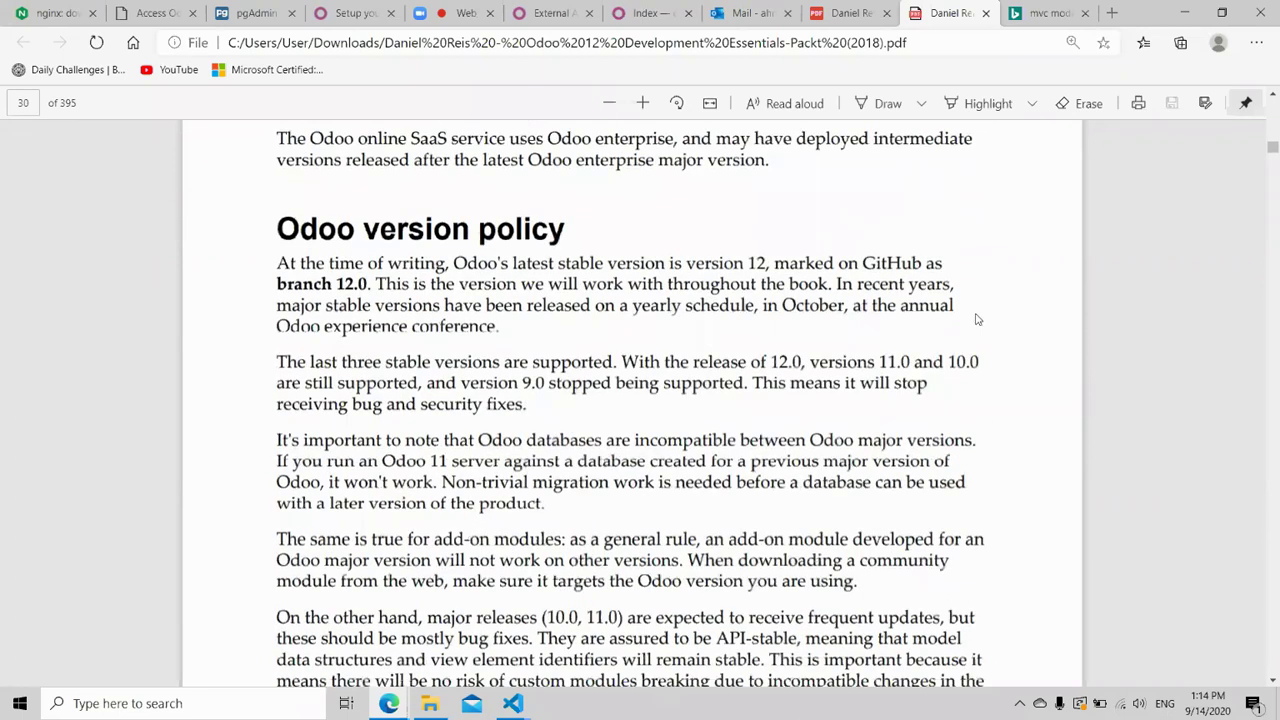
scroll(978, 319, "down", 1)
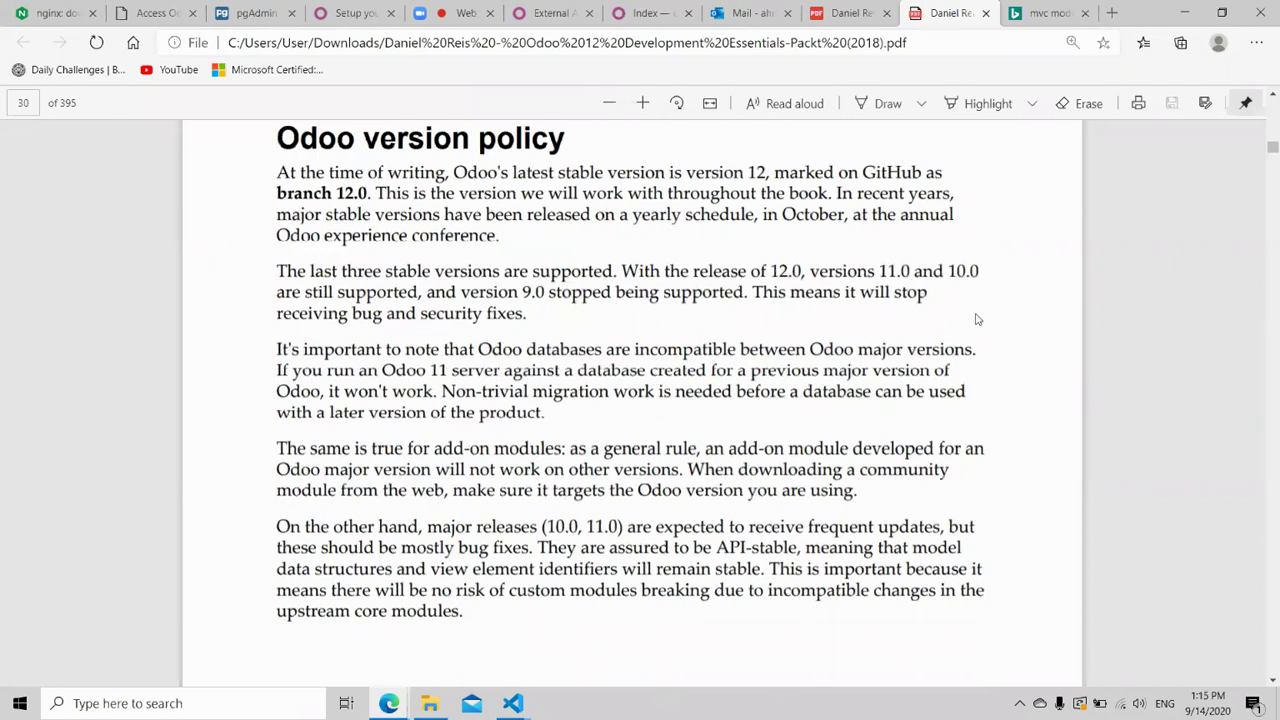
Step: Scroll through the 'Installing Odoo using Docker containers' pages, backing up briefly to reread
scroll(978, 319, "down", 1)
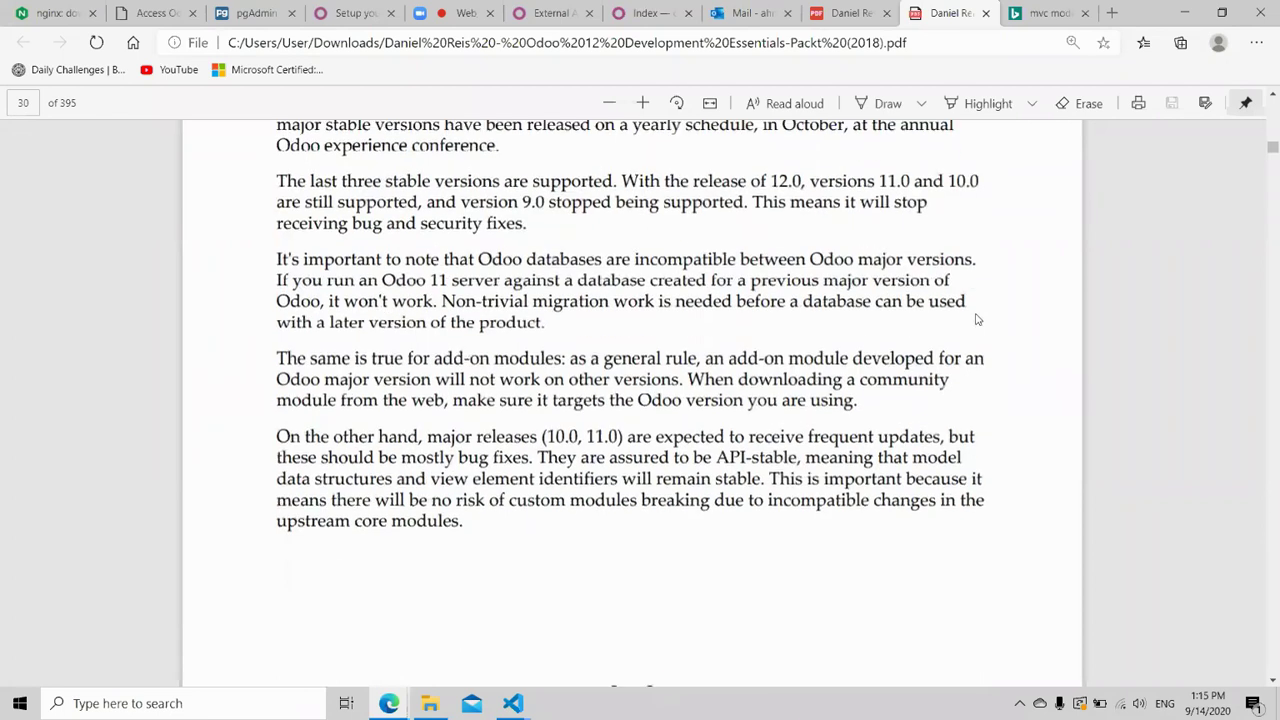
scroll(978, 319, "down", 6)
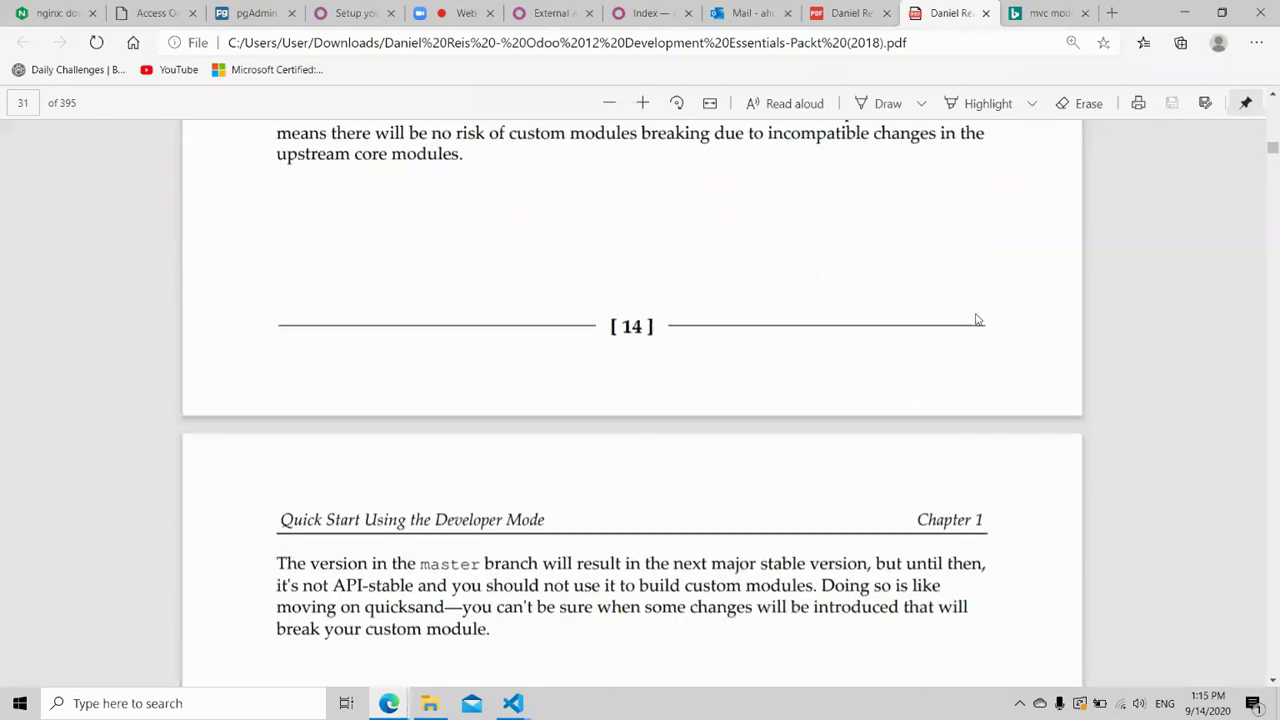
scroll(978, 319, "down", 3)
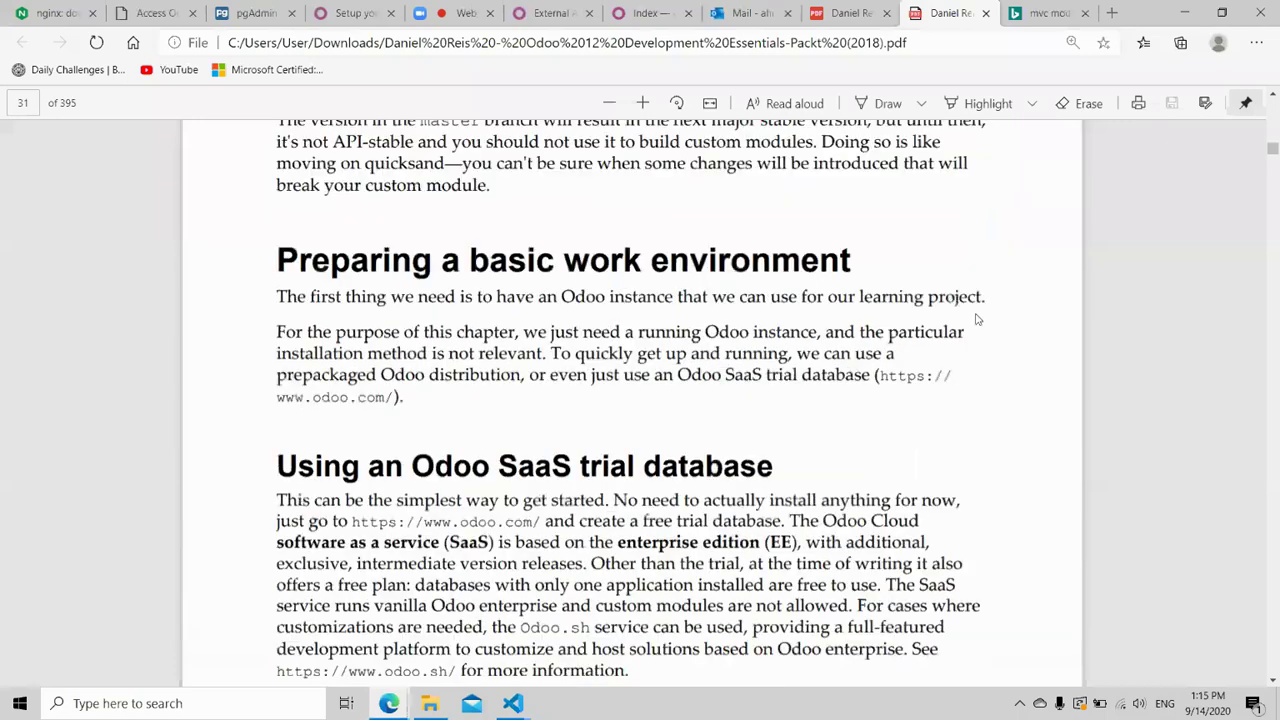
scroll(978, 319, "down", 3)
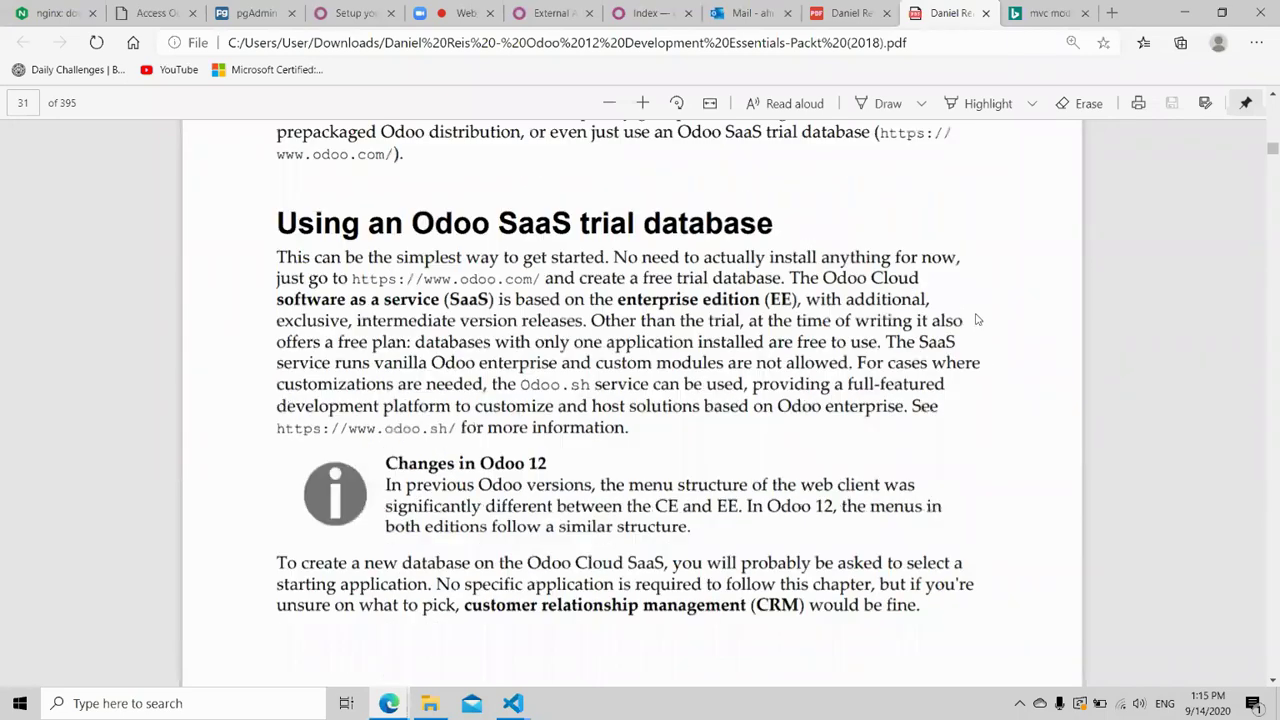
scroll(978, 319, "down", 1)
scroll(978, 319, "down", 5)
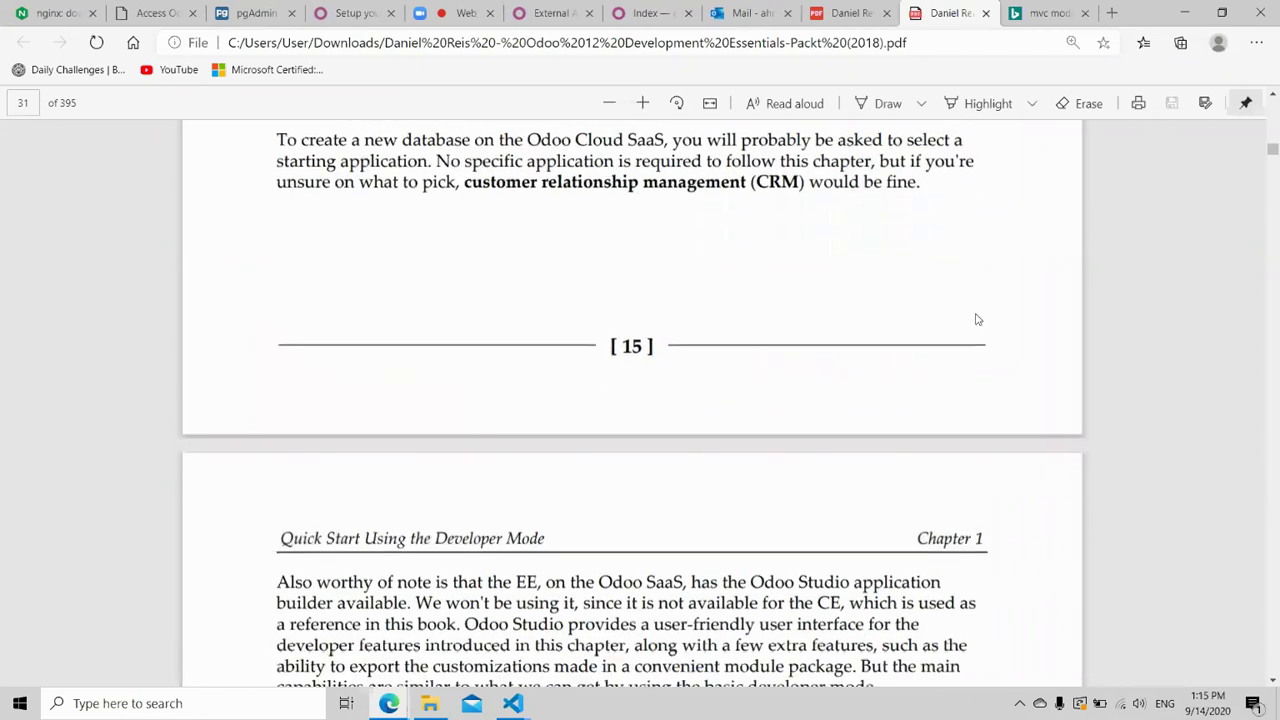
scroll(978, 319, "down", 6)
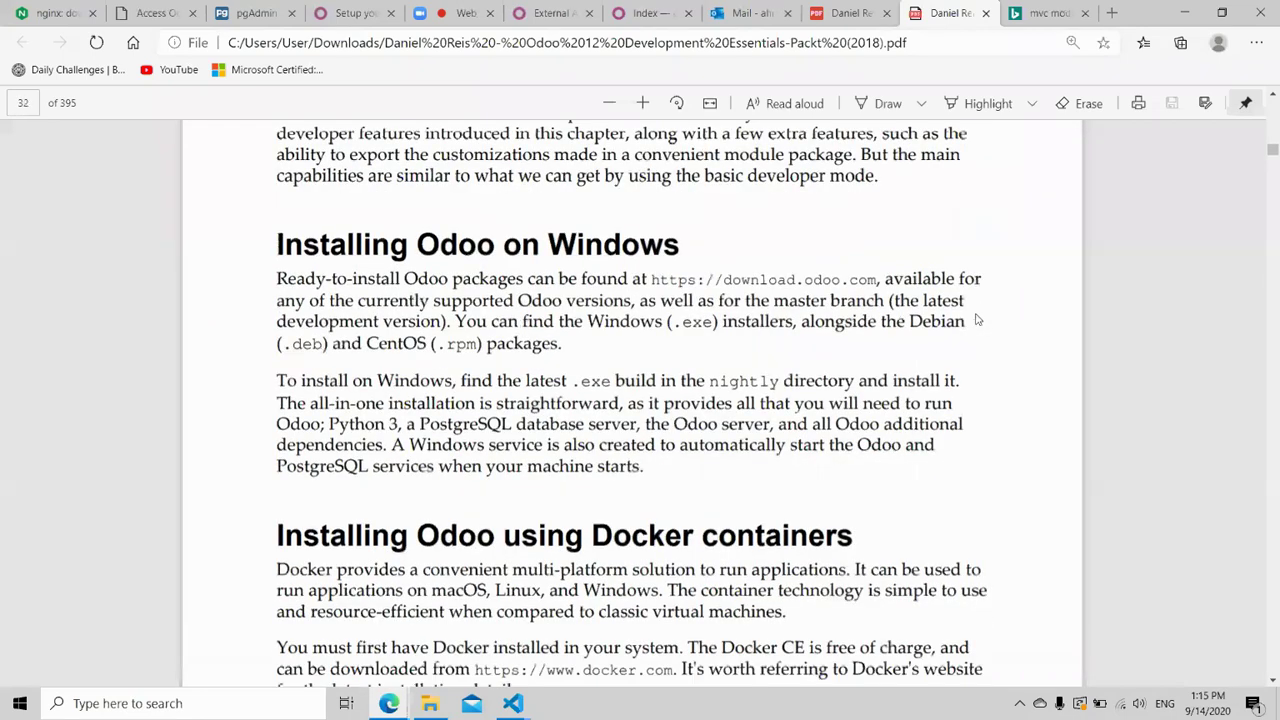
scroll(978, 319, "down", 7)
scroll(978, 319, "up", 2)
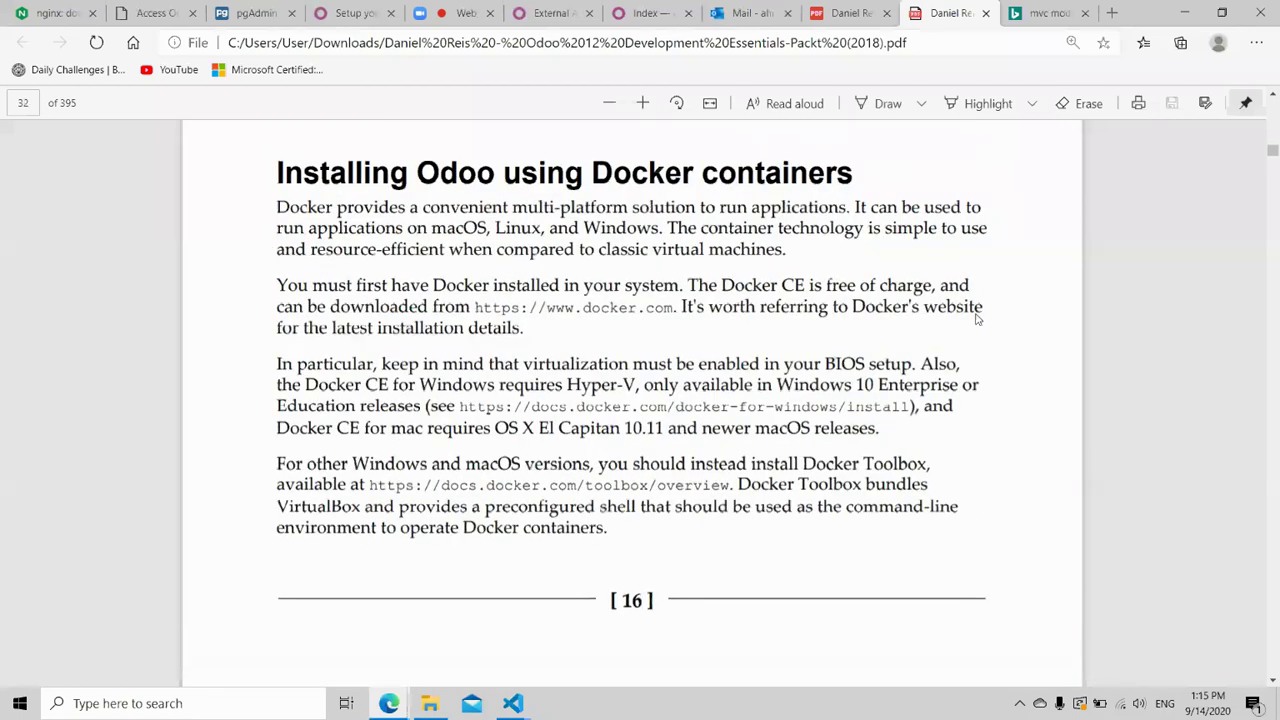
scroll(978, 319, "up", 1)
scroll(978, 319, "up", 1)
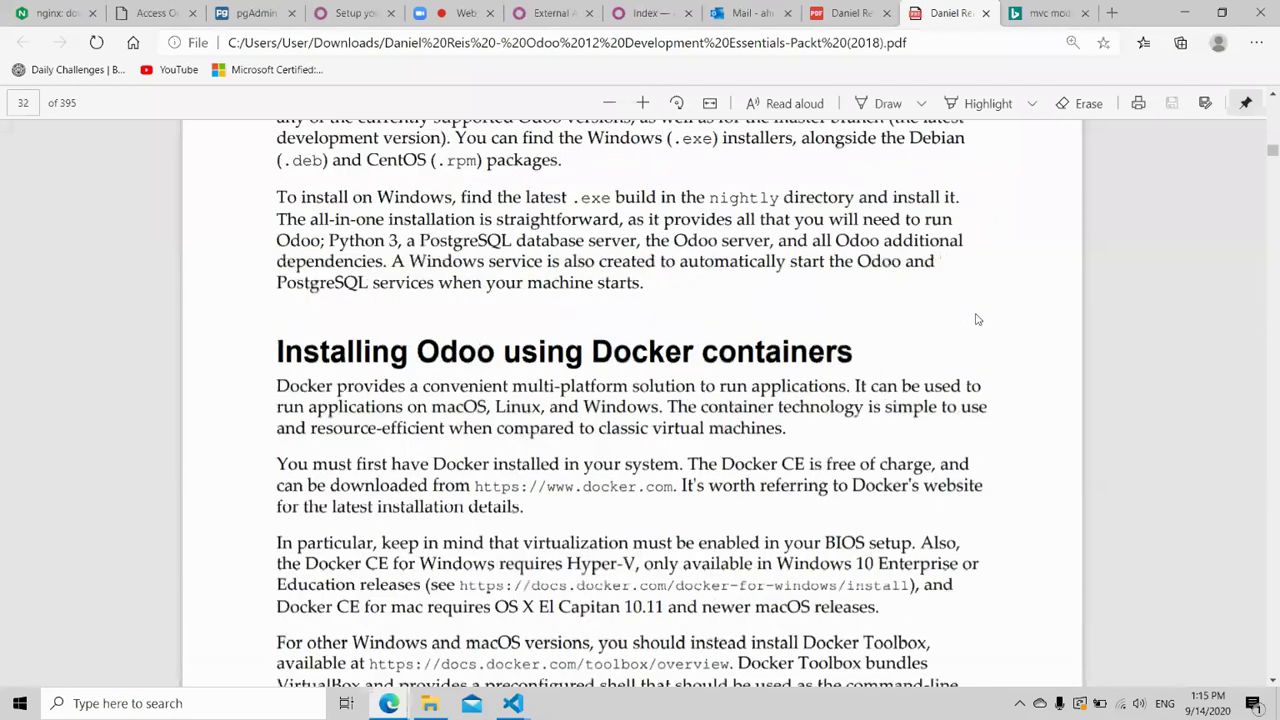
scroll(978, 319, "up", 1)
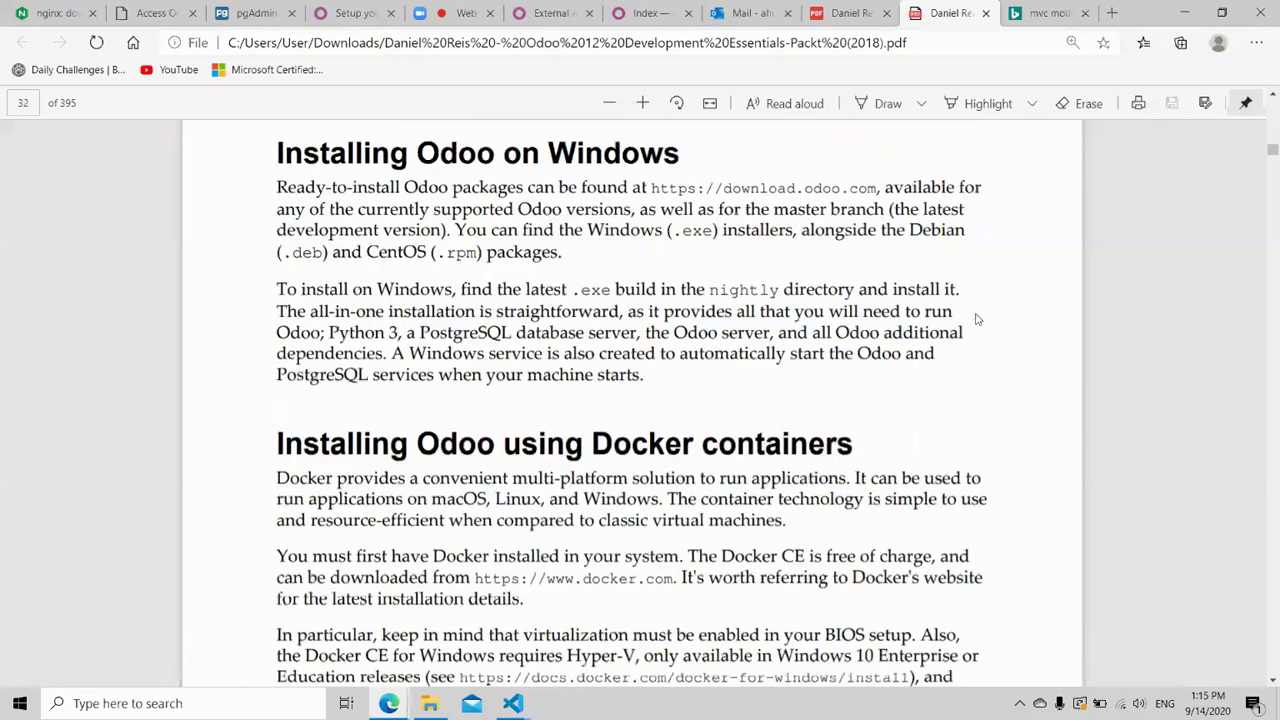
Step: Continue down to the 'Other installation options' section on page 34
scroll(978, 319, "down", 1)
scroll(978, 319, "down", 1)
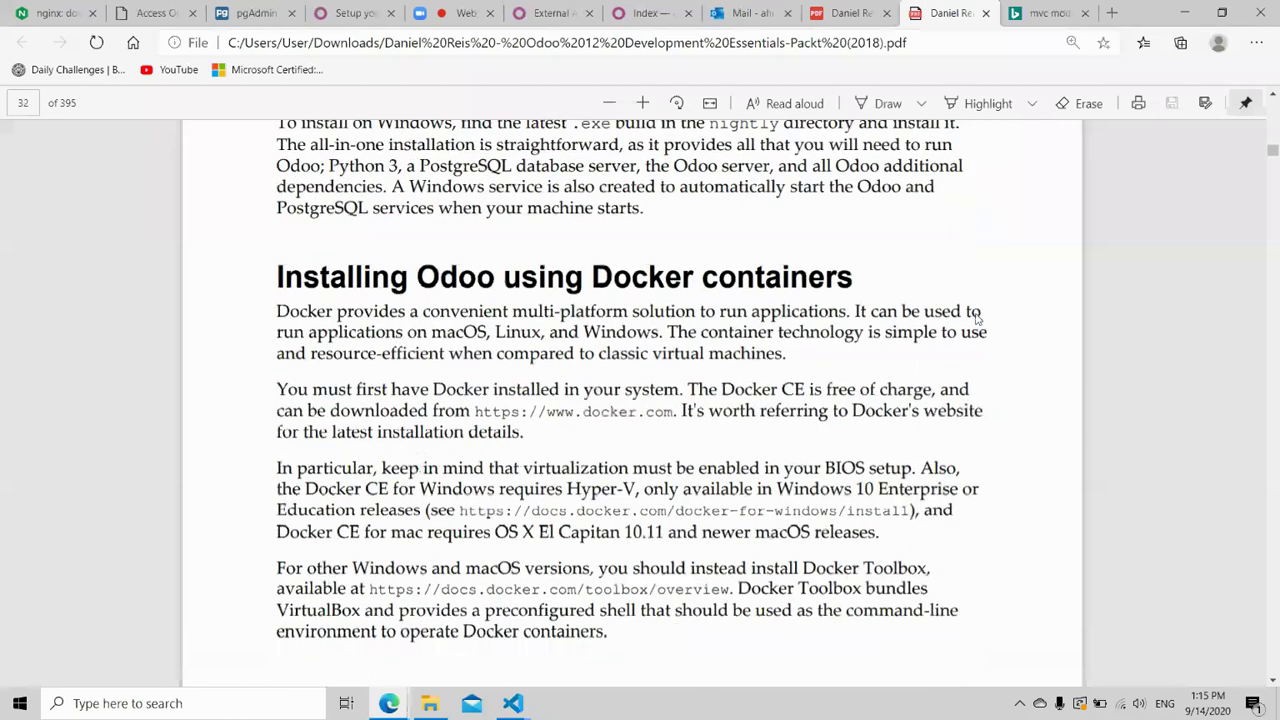
scroll(978, 319, "down", 3)
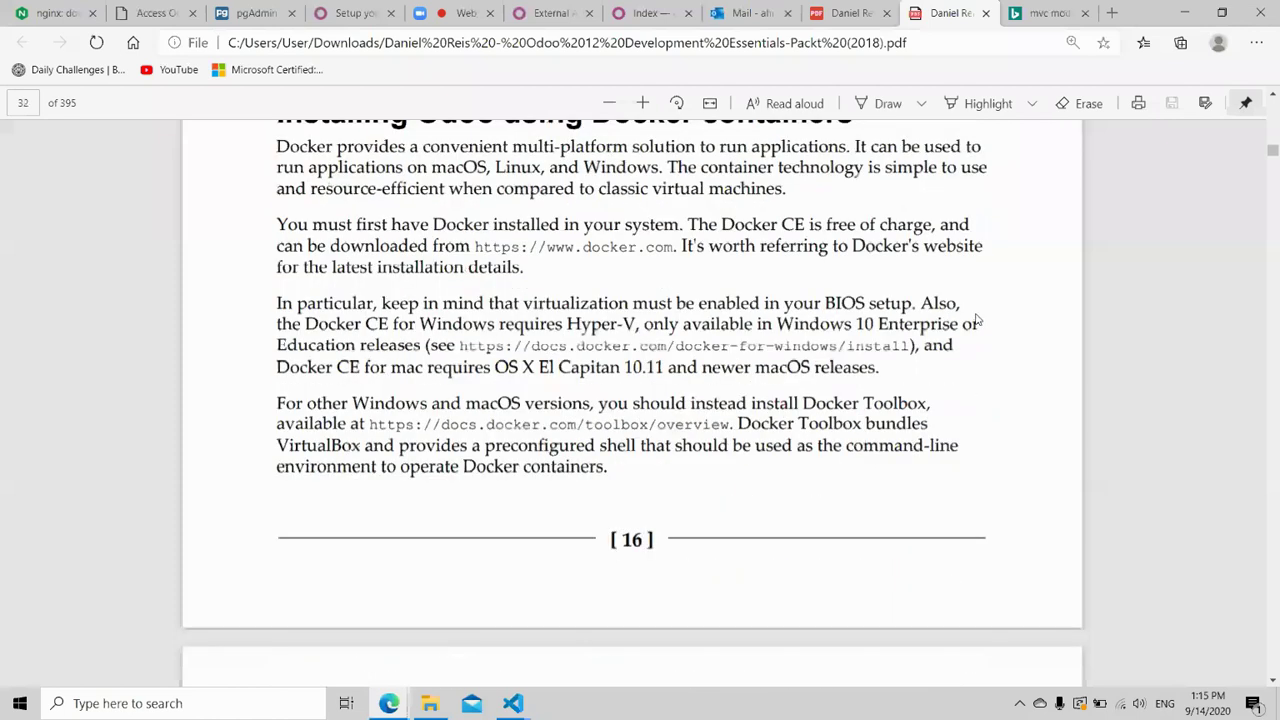
scroll(978, 319, "down", 3)
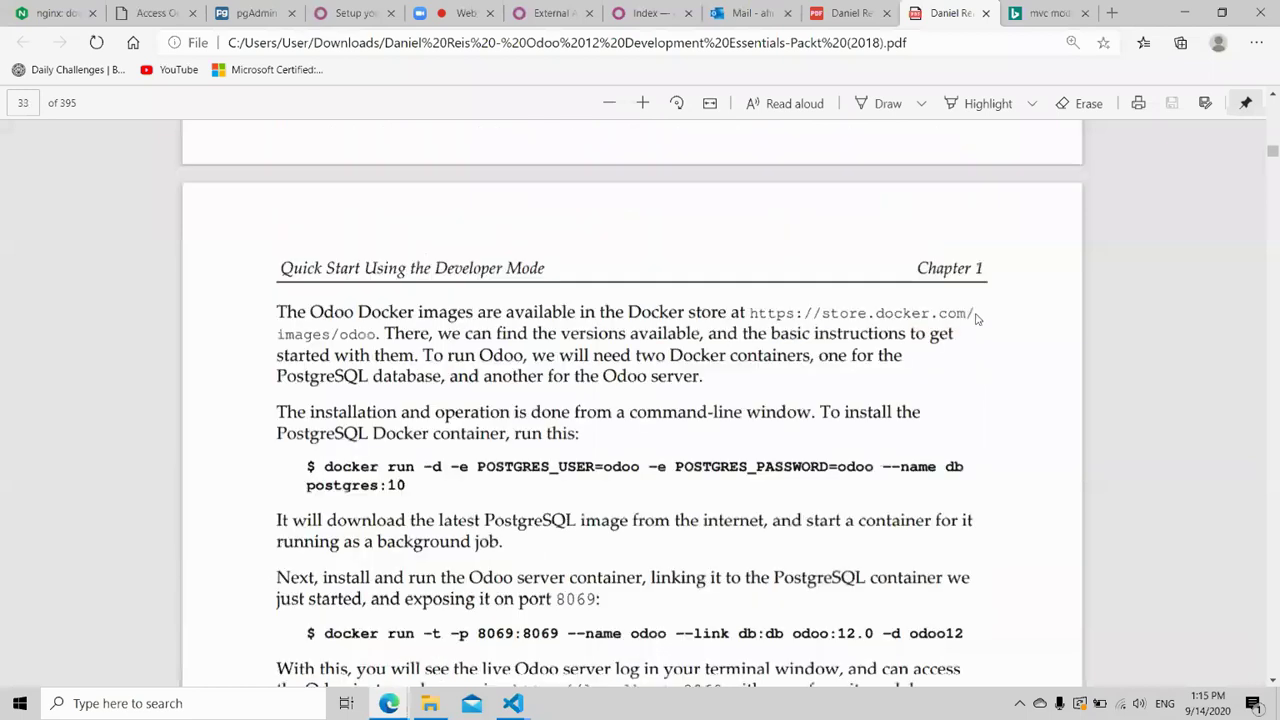
scroll(978, 319, "down", 1)
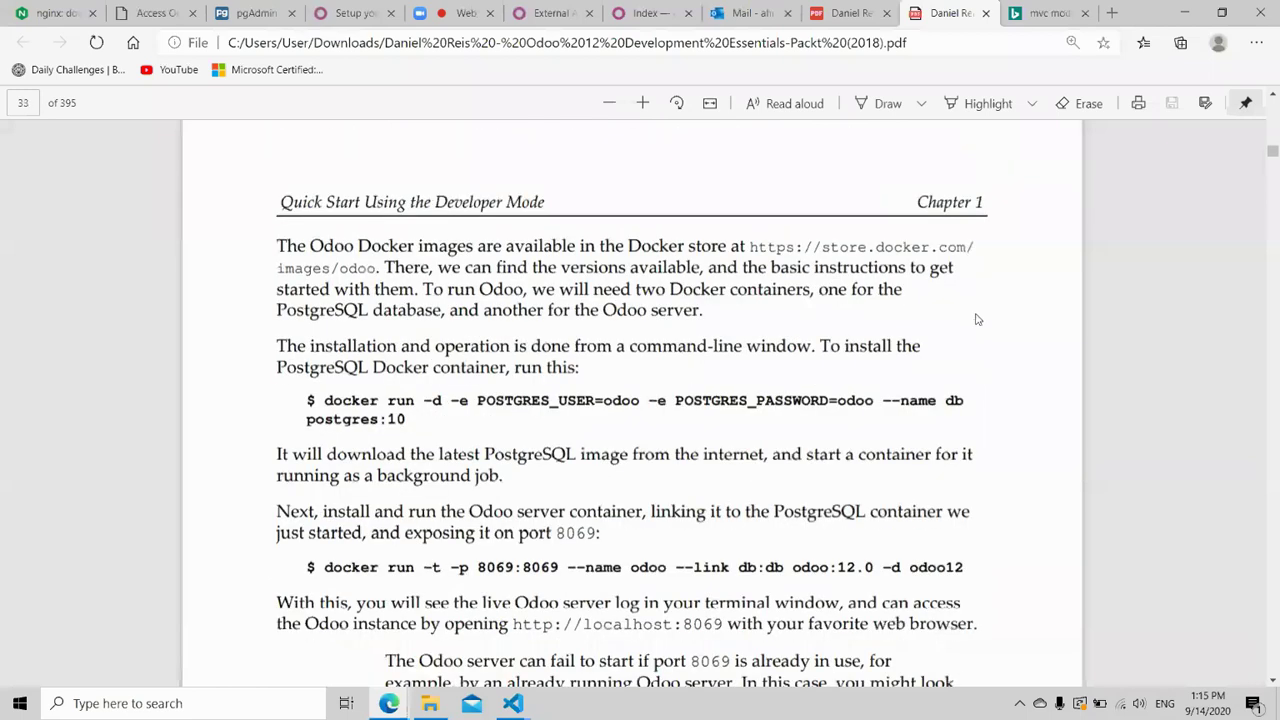
scroll(978, 319, "down", 2)
scroll(978, 319, "down", 3)
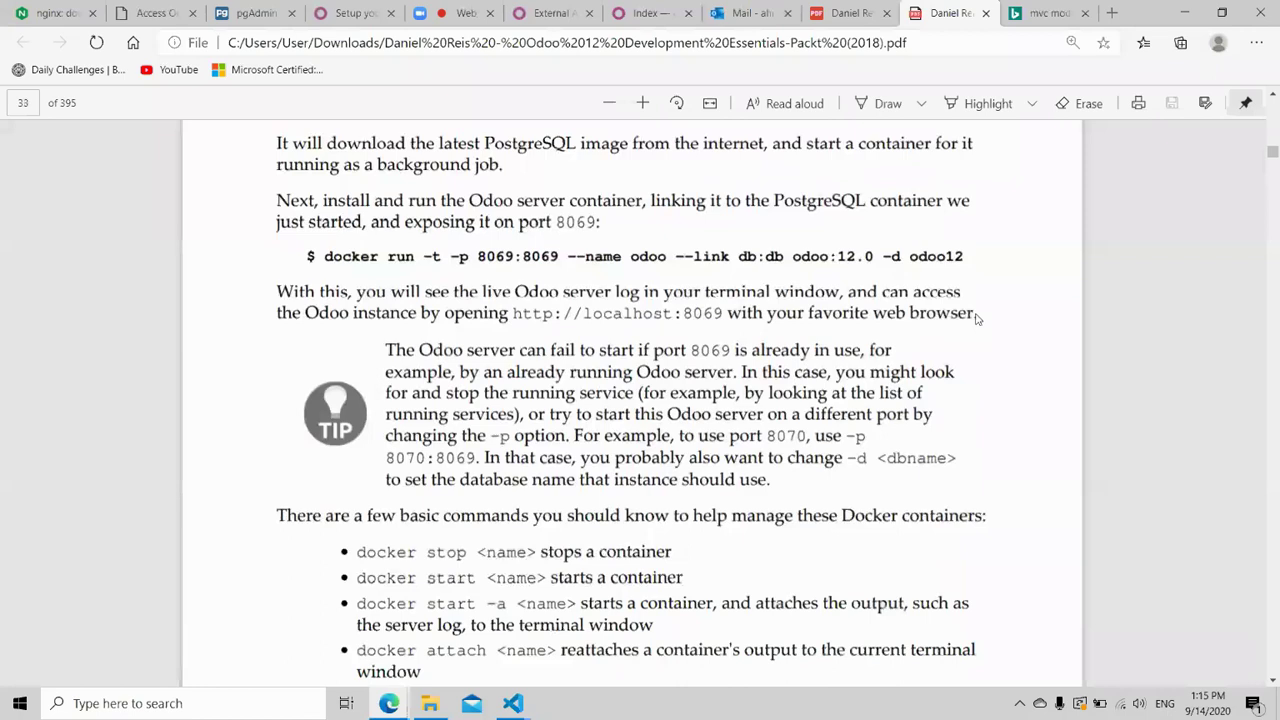
scroll(978, 319, "down", 12)
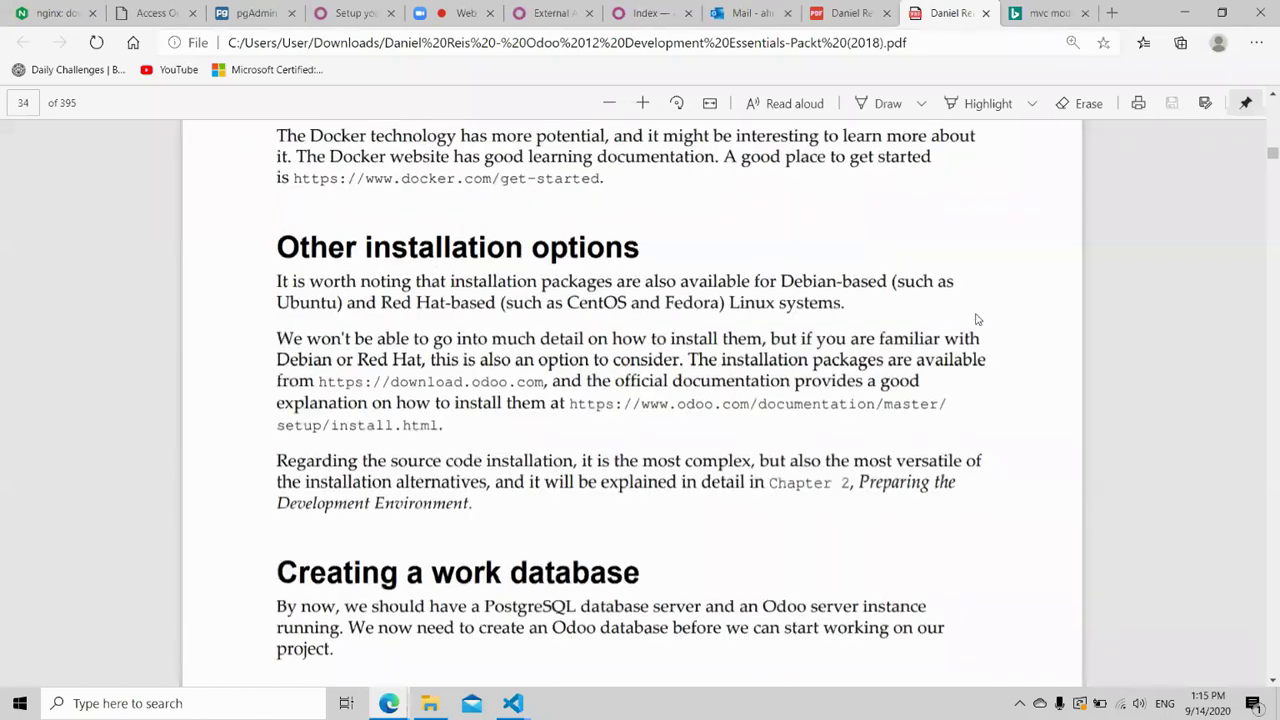
scroll(978, 319, "down", 5)
Step: Jump to page 12 of the book's table of contents
left_click(23, 103)
type("12")
key("Return")
Step: Scroll up to the contents start and follow 'Modifying an existing model to add a field'
scroll(587, 232, "up", 5)
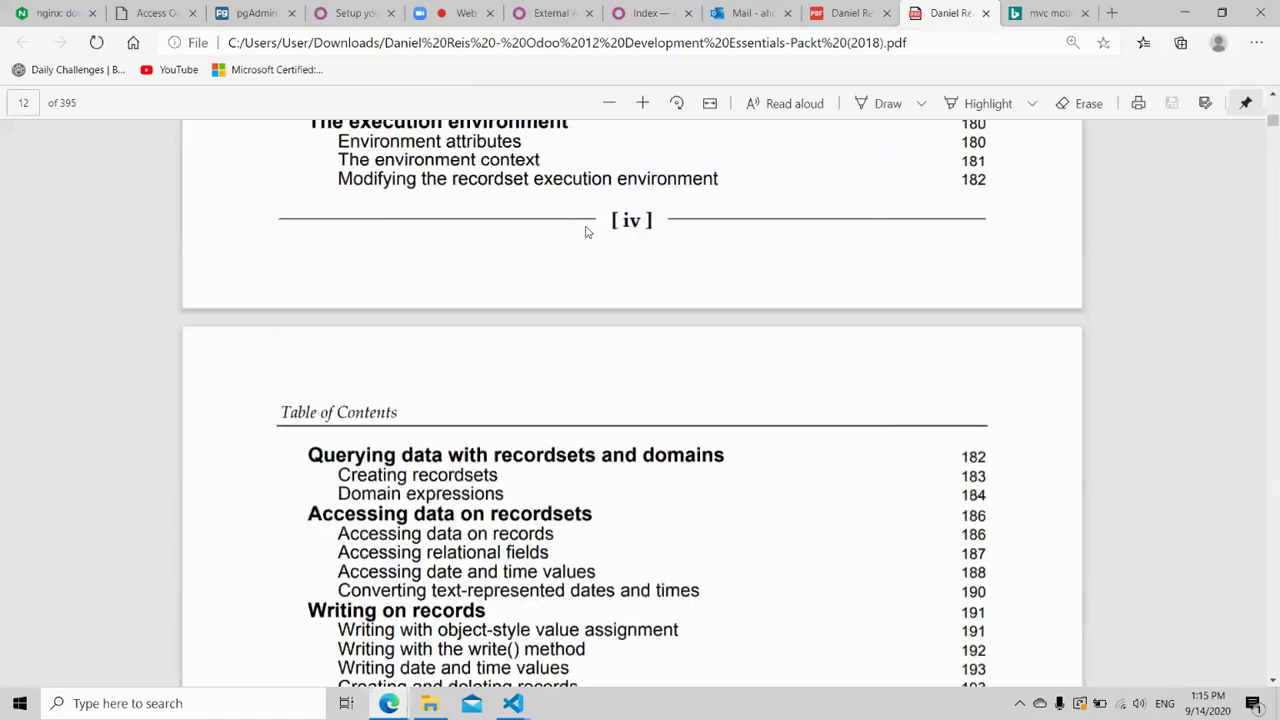
scroll(587, 232, "up", 8)
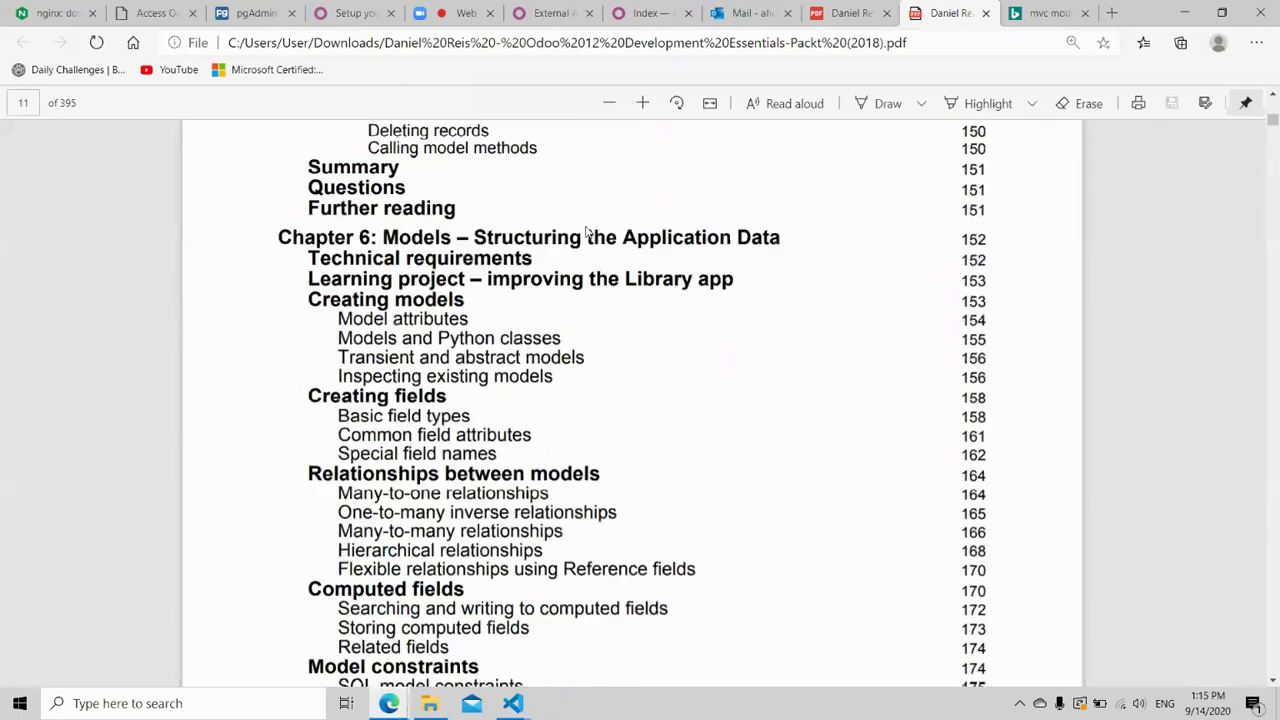
scroll(587, 232, "up", 3)
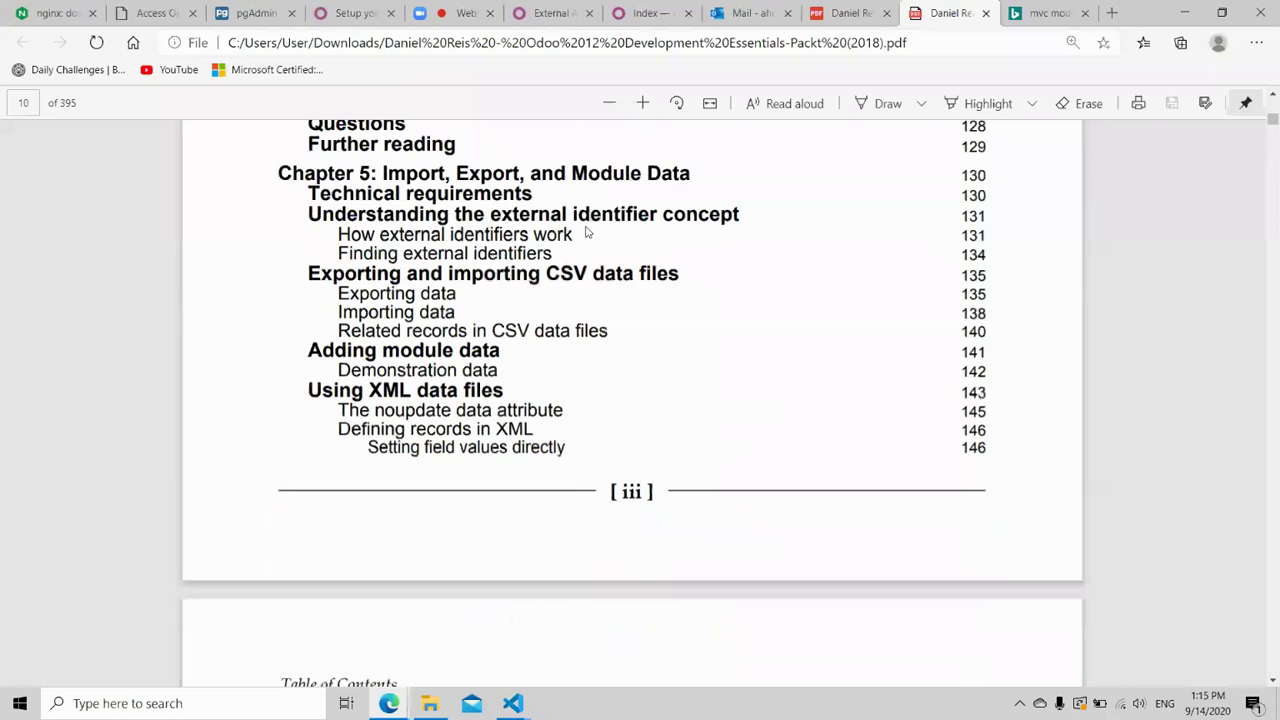
scroll(587, 232, "up", 10)
scroll(587, 232, "up", 10)
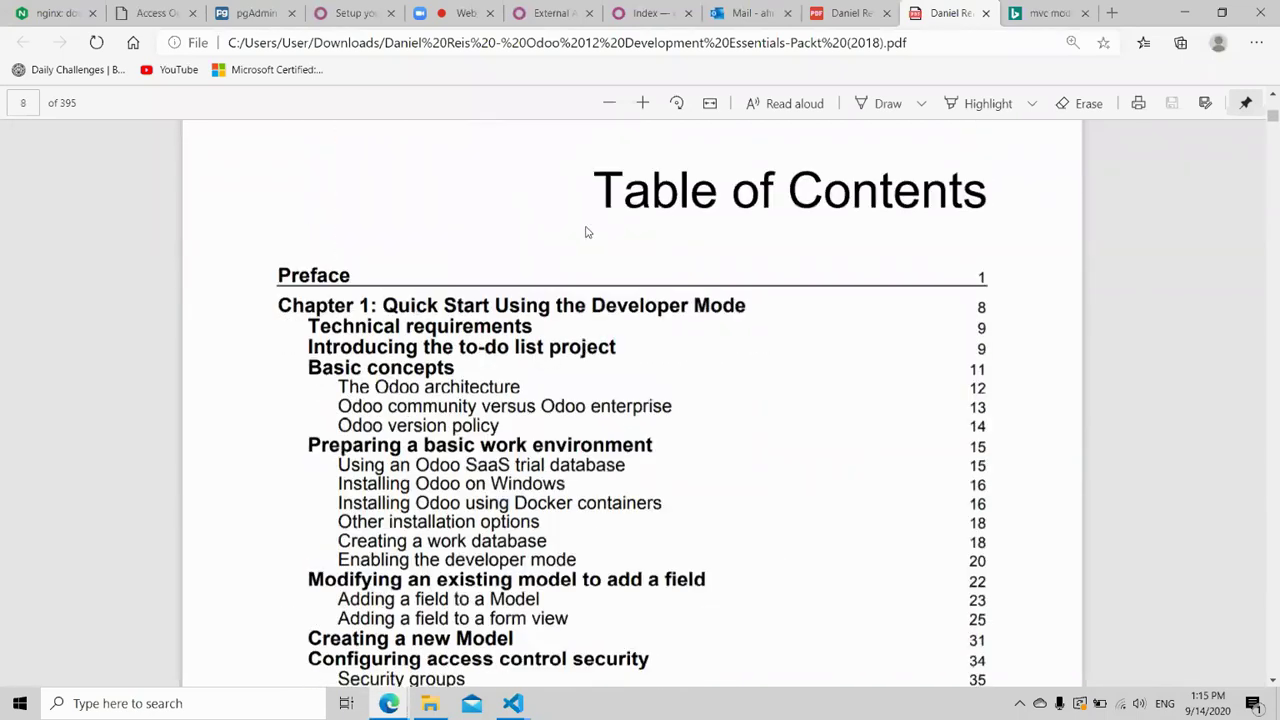
scroll(587, 232, "down", 7)
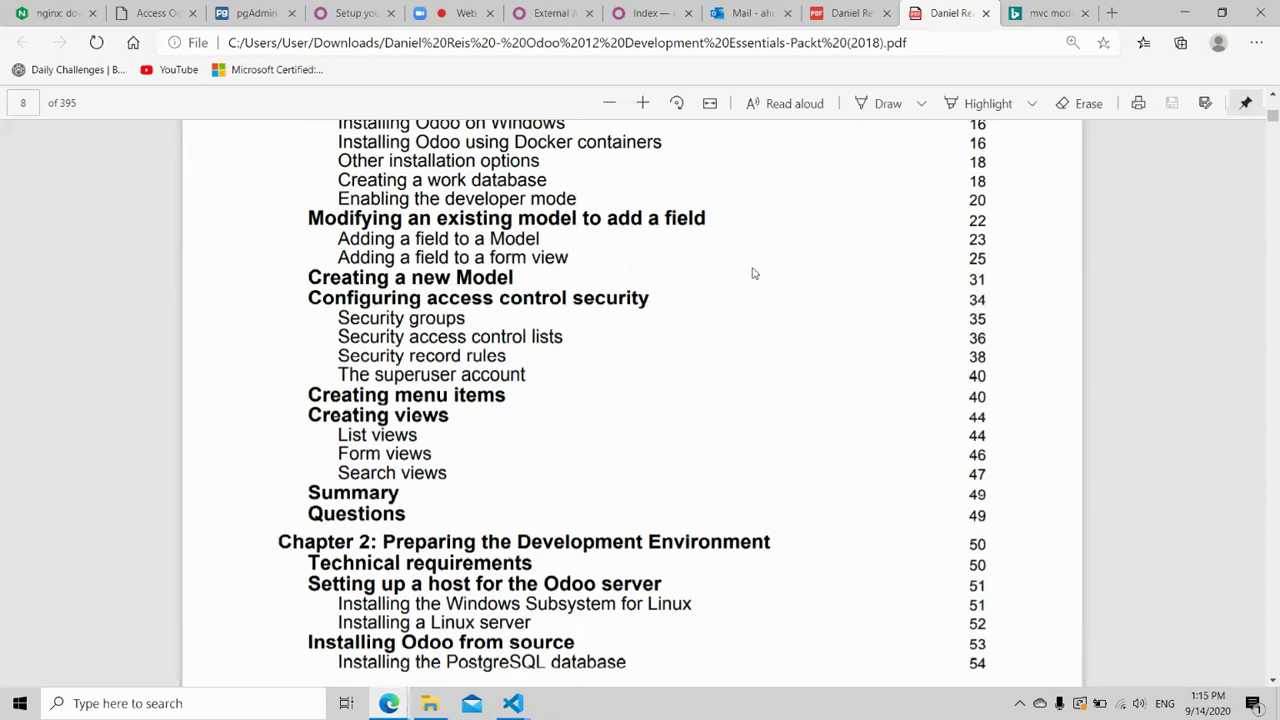
scroll(746, 275, "up", 3)
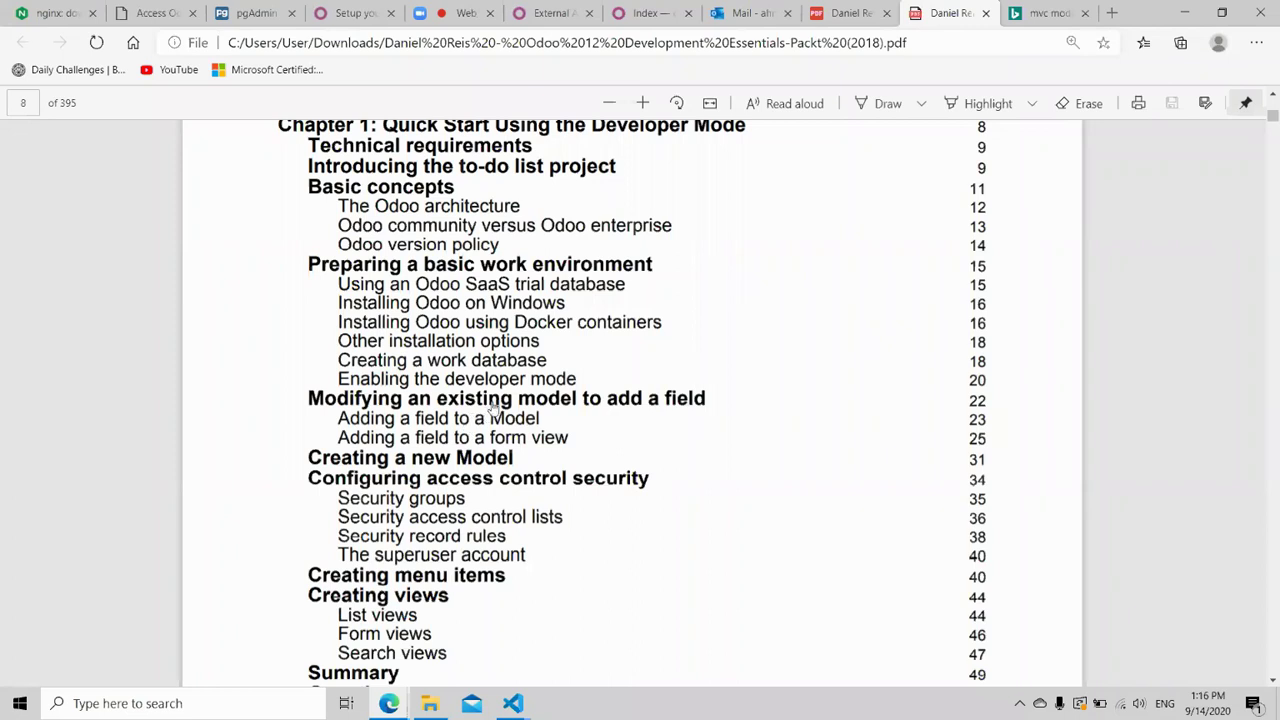
left_click(498, 400)
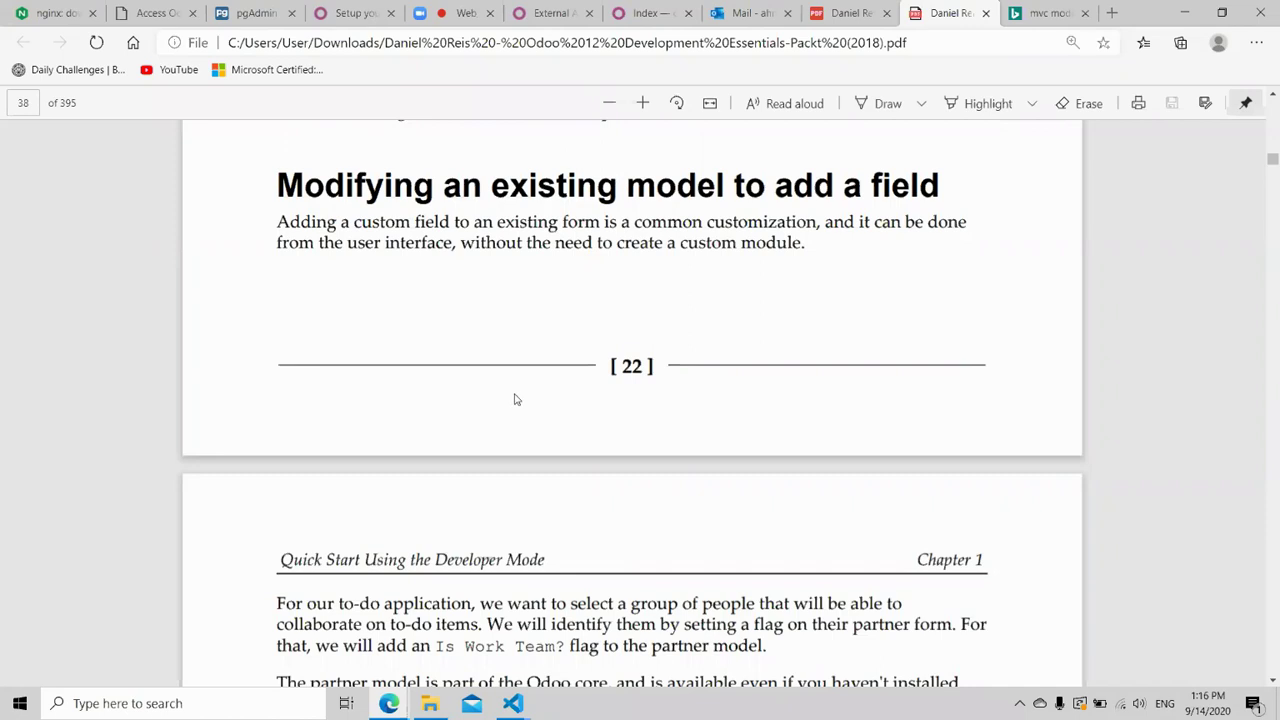
key("XF86AudioLowerVolume")
key("XF86AudioLowerVolume")
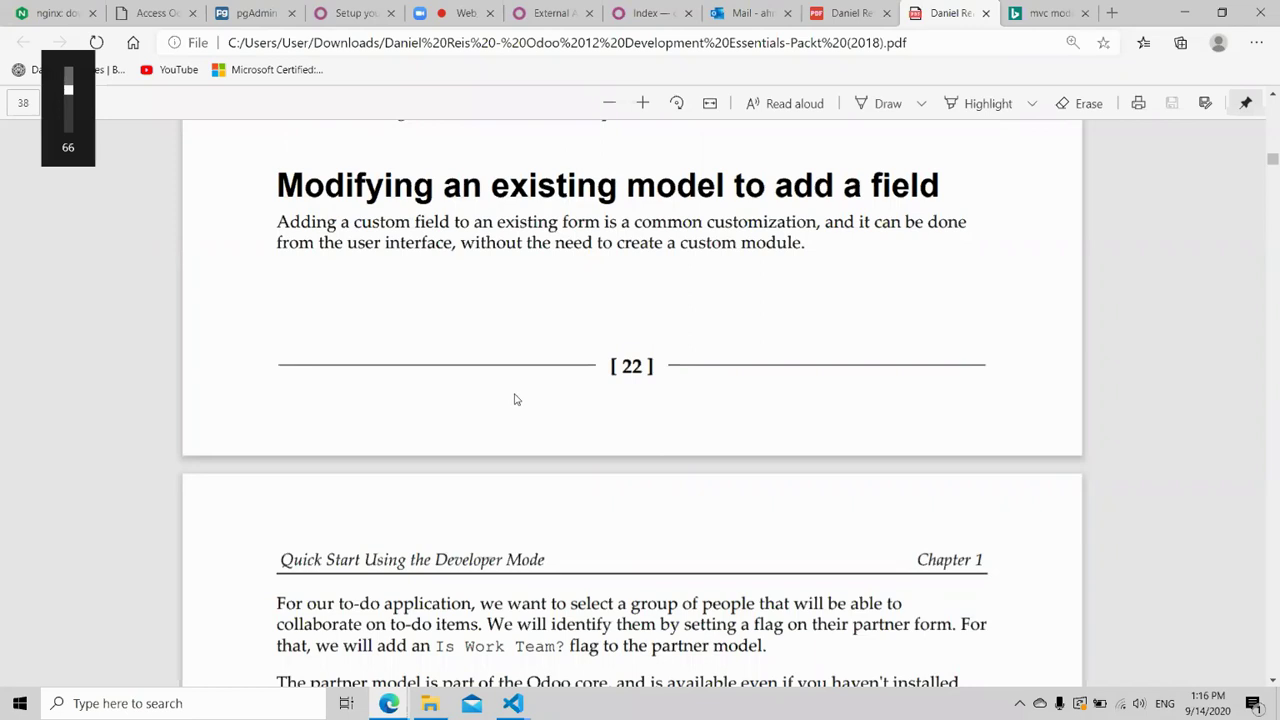
key("XF86AudioRaiseVolume")
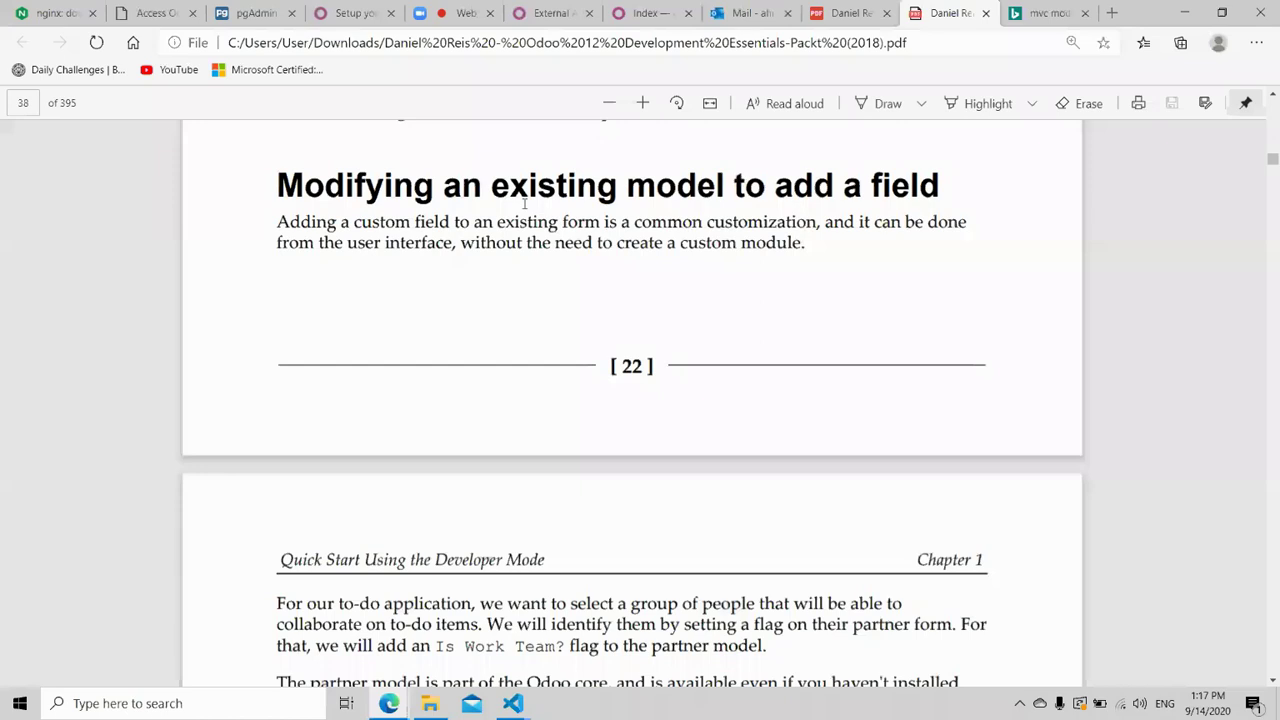
left_click(466, 13)
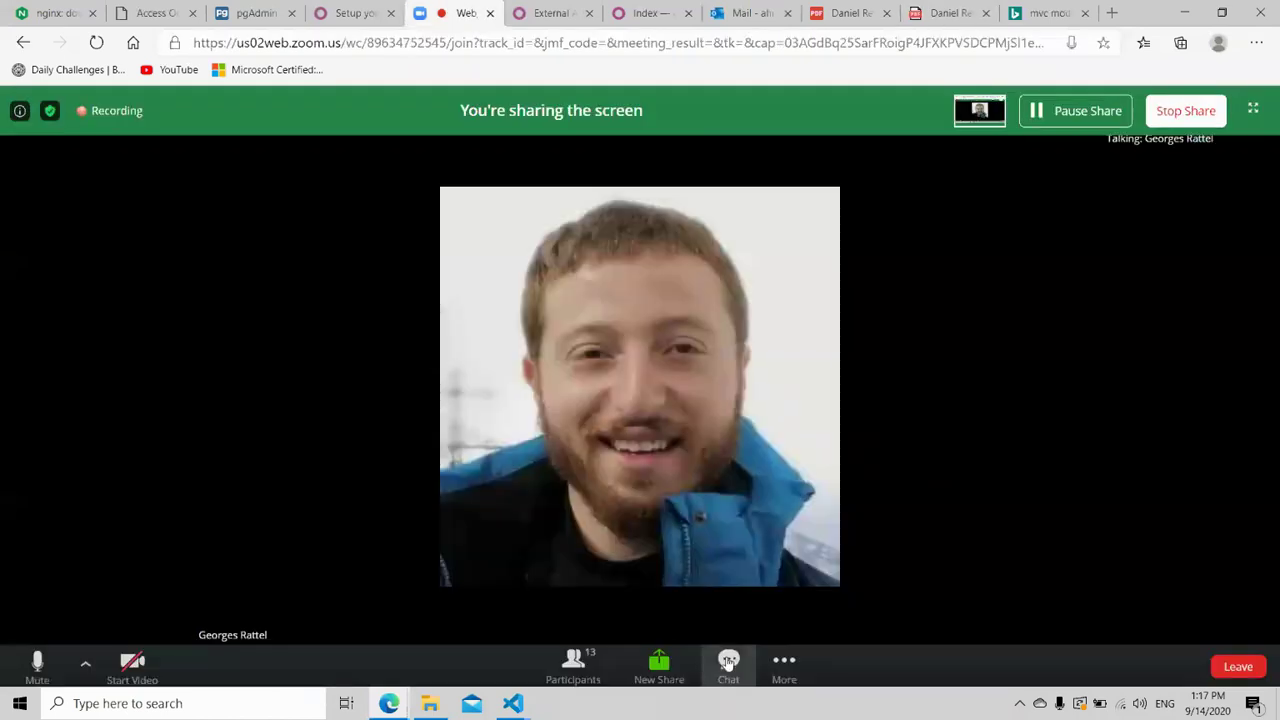
left_click(728, 663)
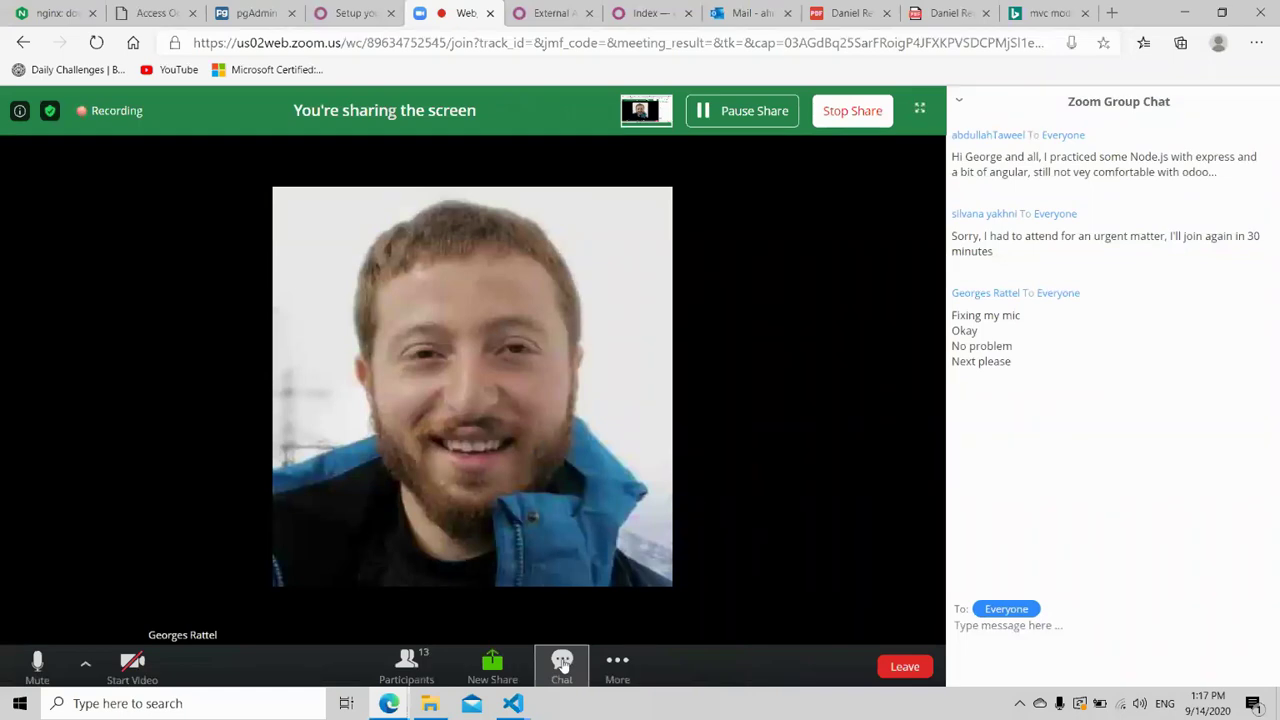
left_click(562, 667)
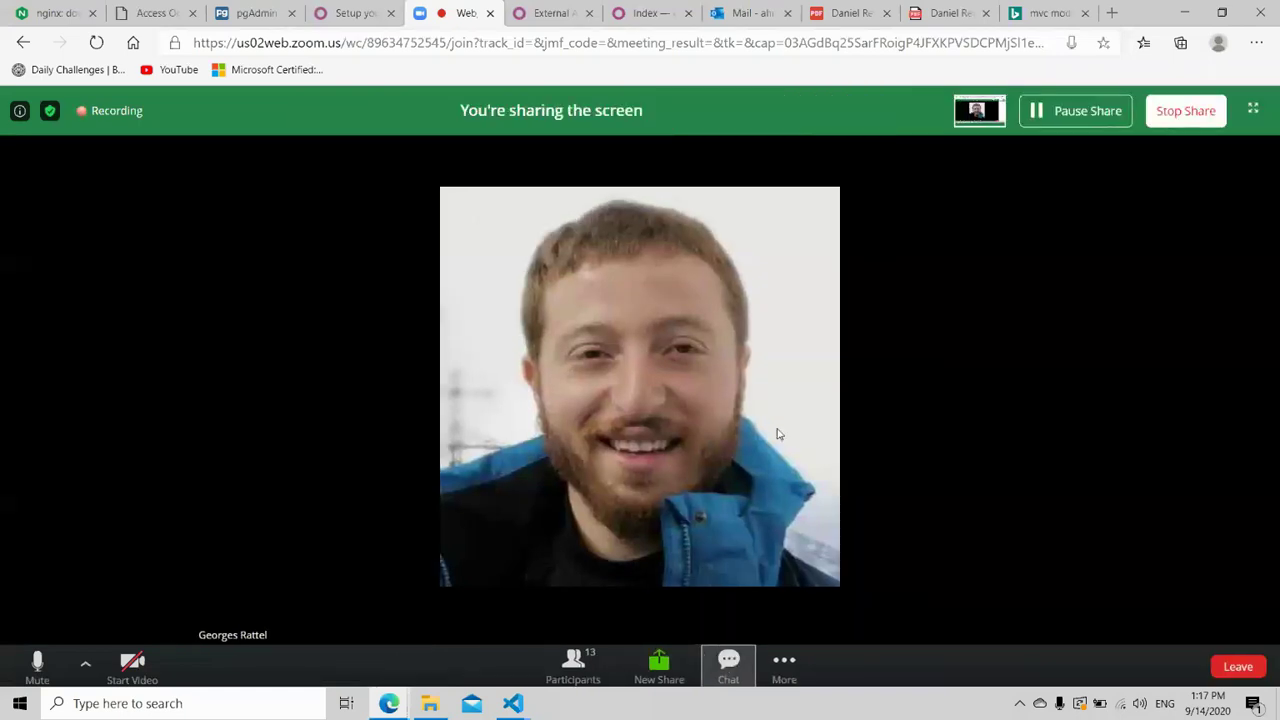
left_click(933, 10)
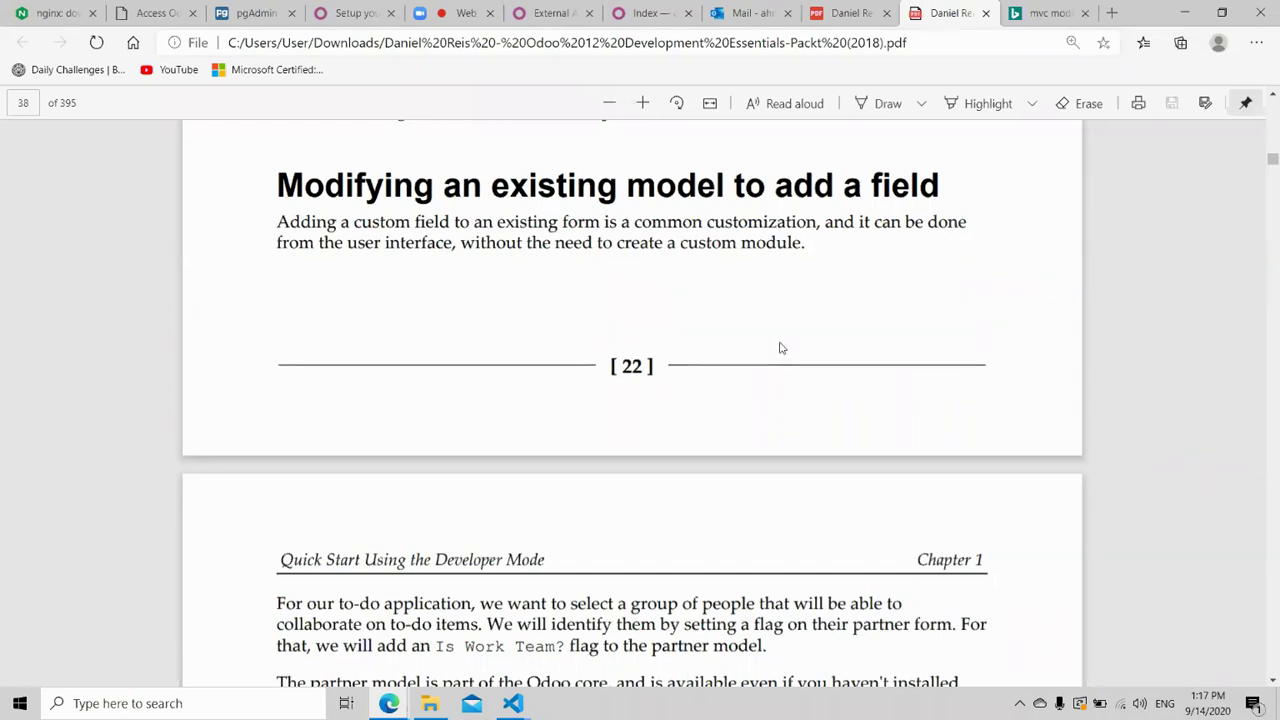
Step: Read through 'Adding a field to a Model' down to the page 40 Models / Contact screenshot
scroll(781, 348, "down", 1)
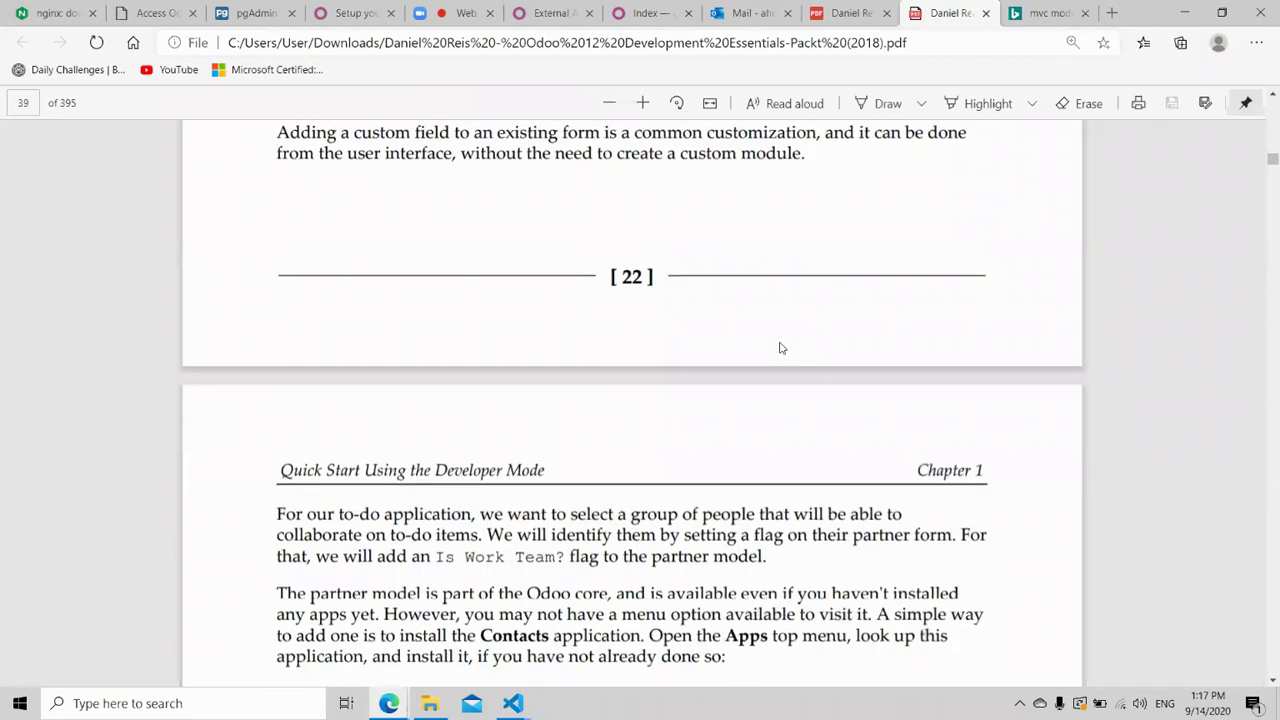
scroll(781, 348, "down", 1)
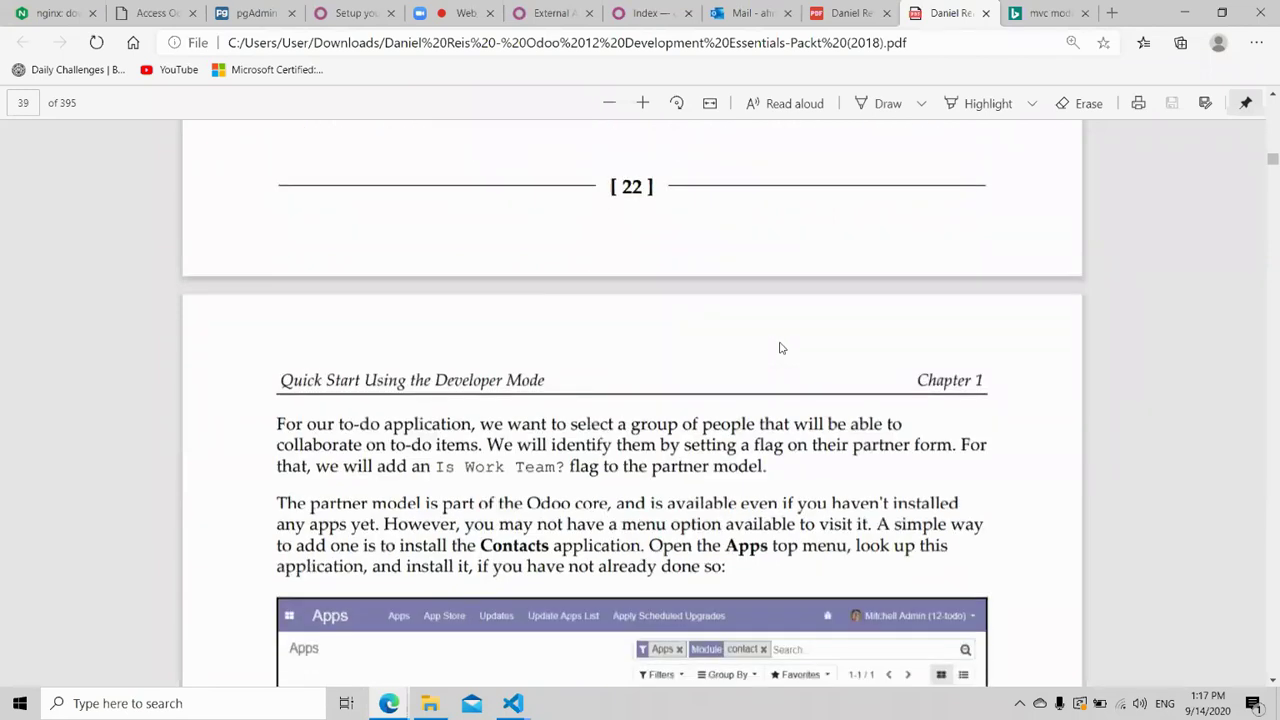
scroll(781, 348, "down", 1)
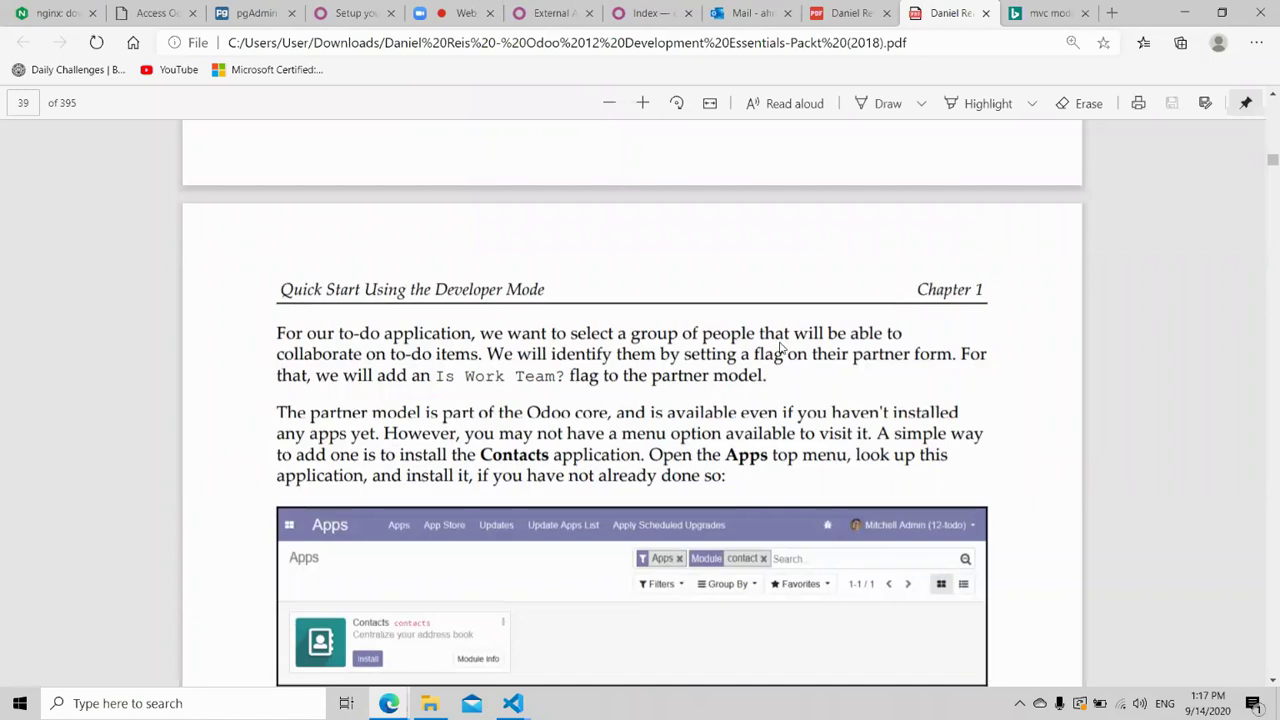
scroll(781, 348, "down", 1)
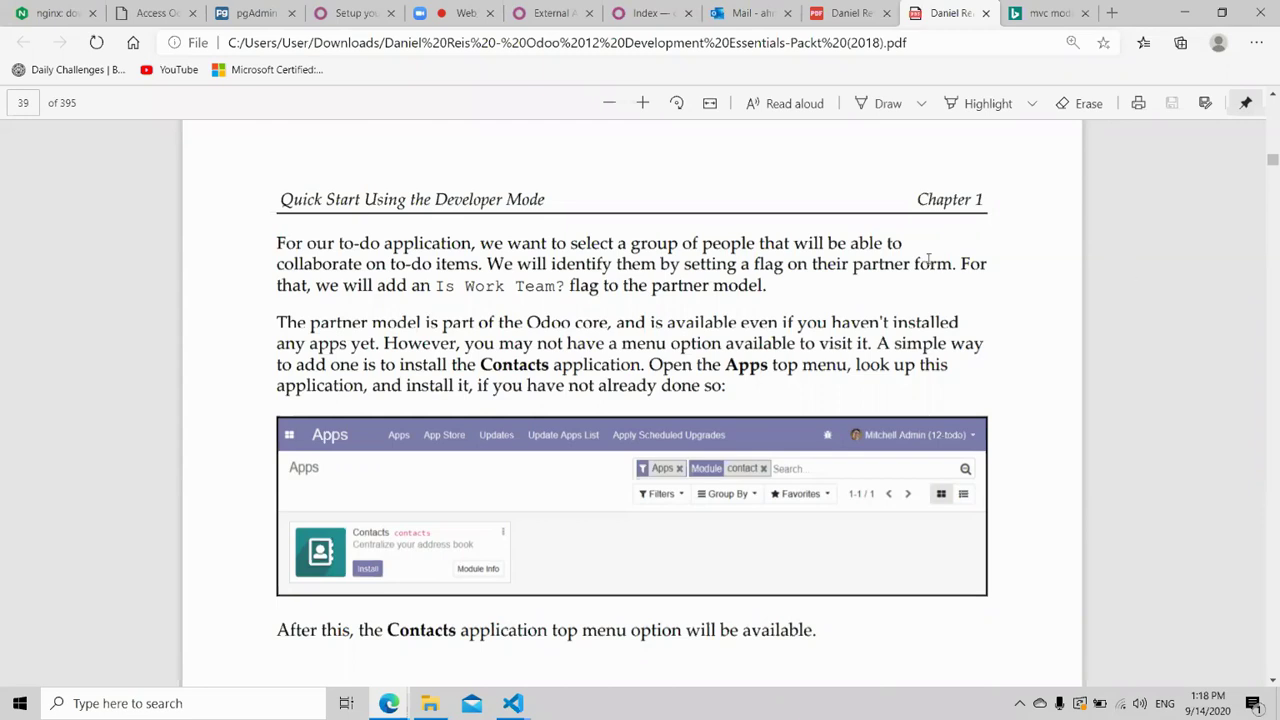
scroll(928, 260, "down", 1)
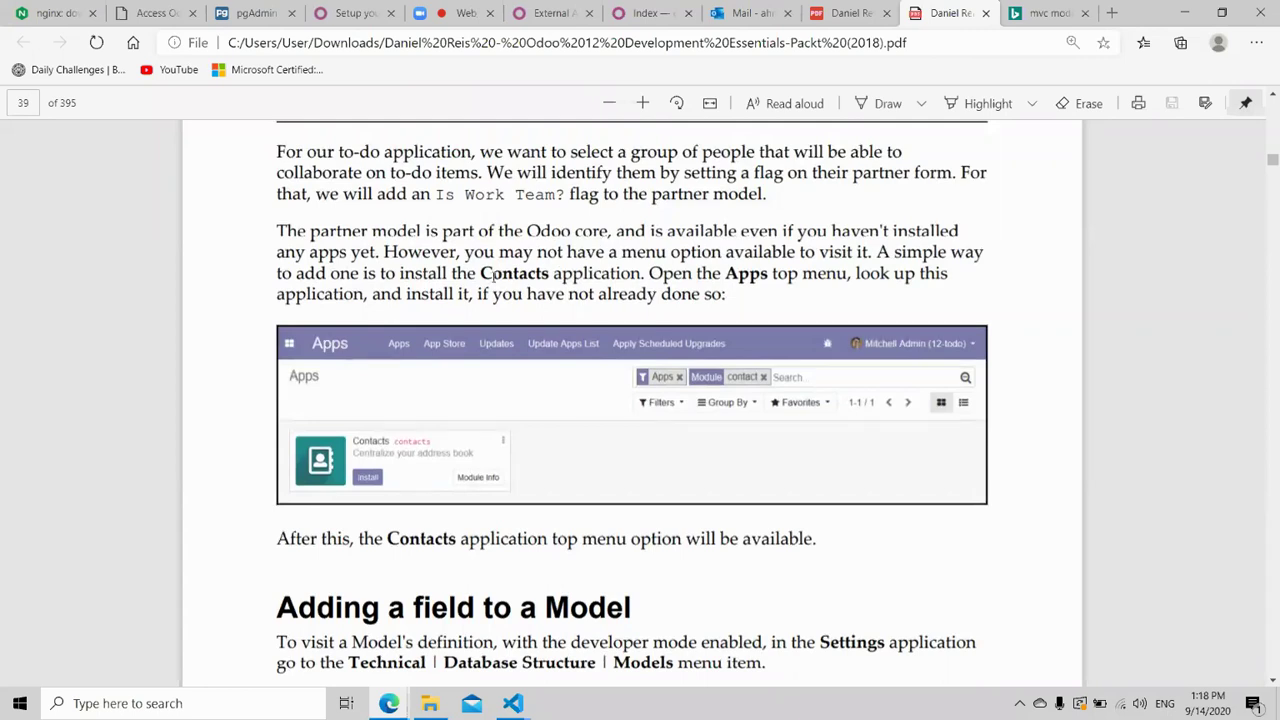
scroll(493, 276, "down", 1)
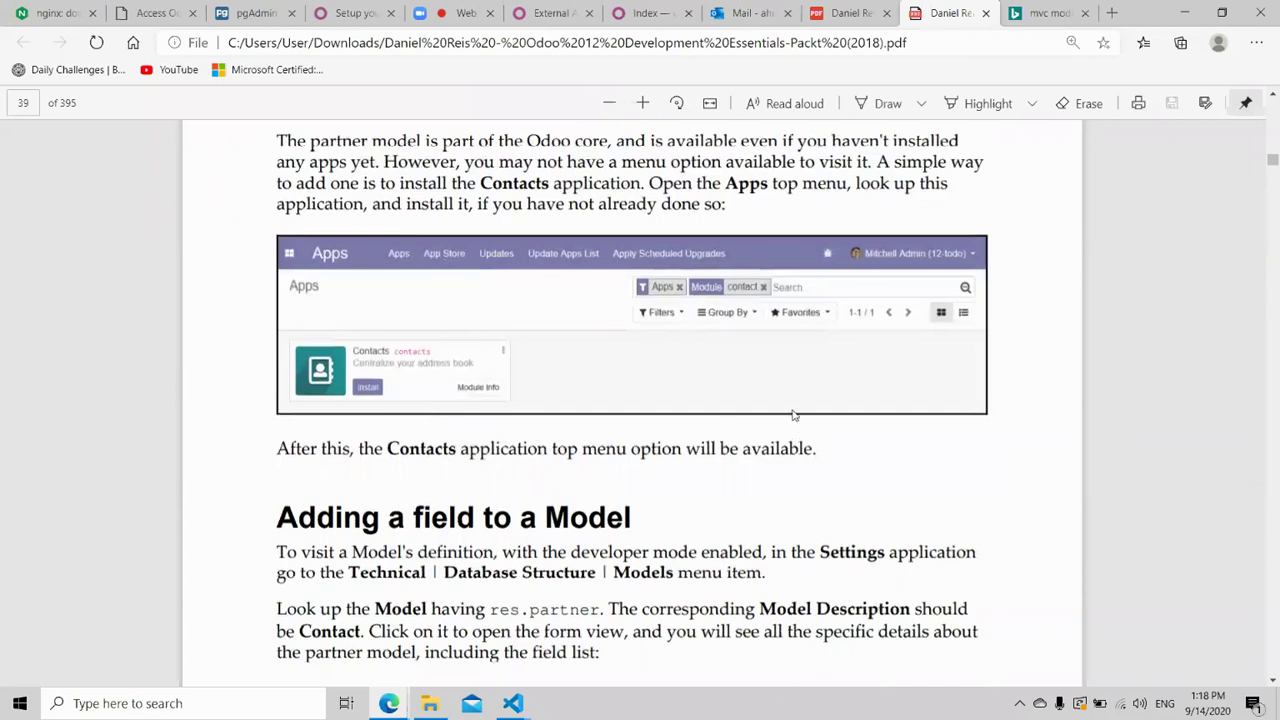
scroll(797, 413, "down", 3)
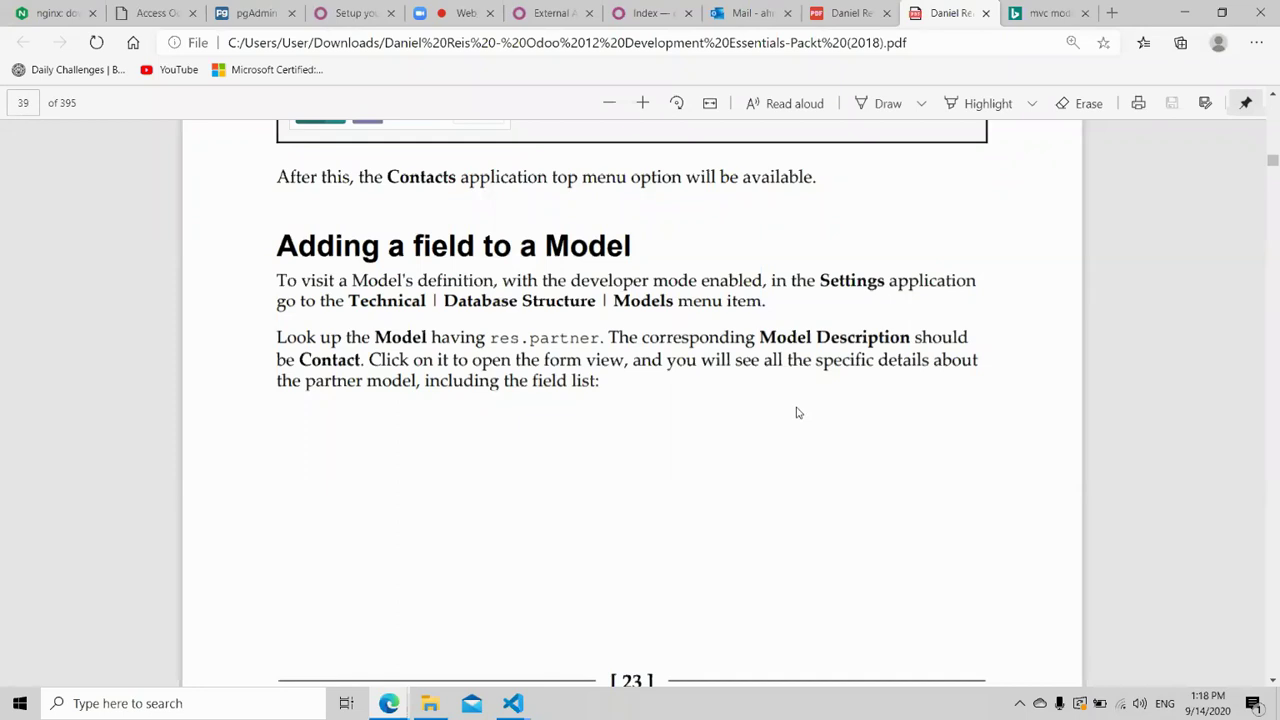
scroll(798, 412, "down", 1)
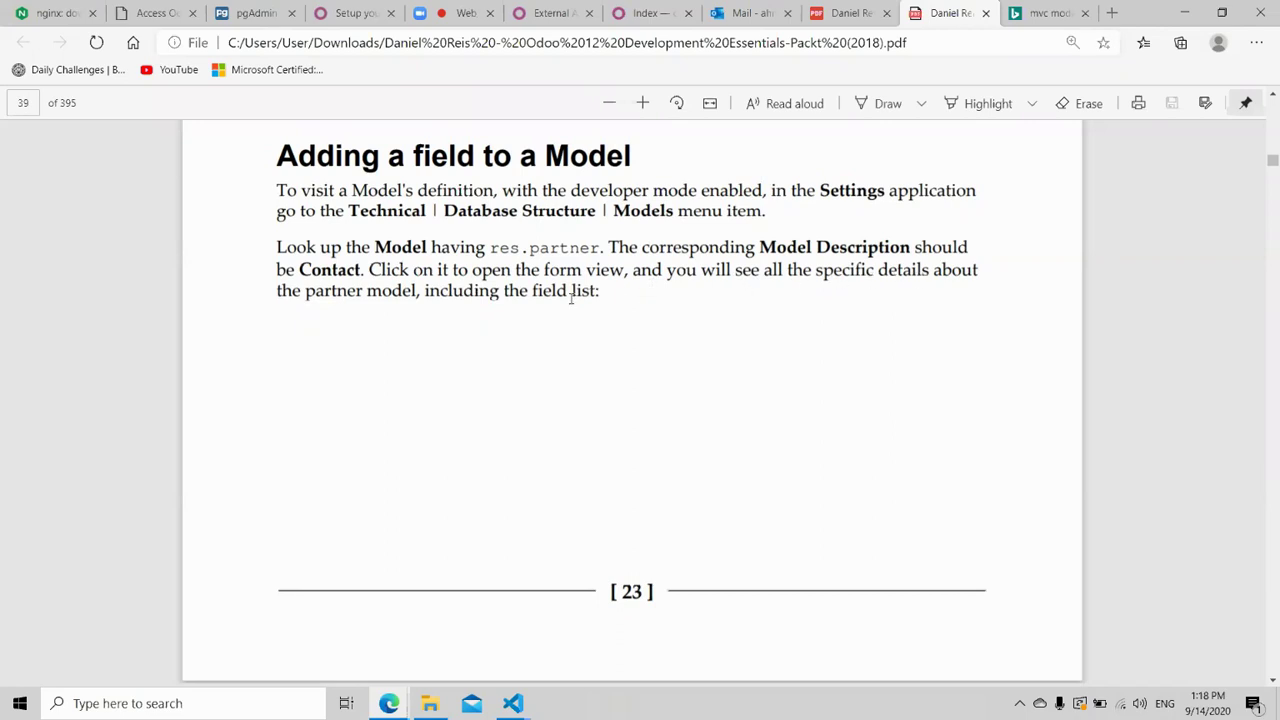
scroll(622, 303, "down", 3)
Step: Glance at the requirements.txt editor in VS Code, nudge the volume up, and return to the PDF
scroll(622, 303, "down", 2)
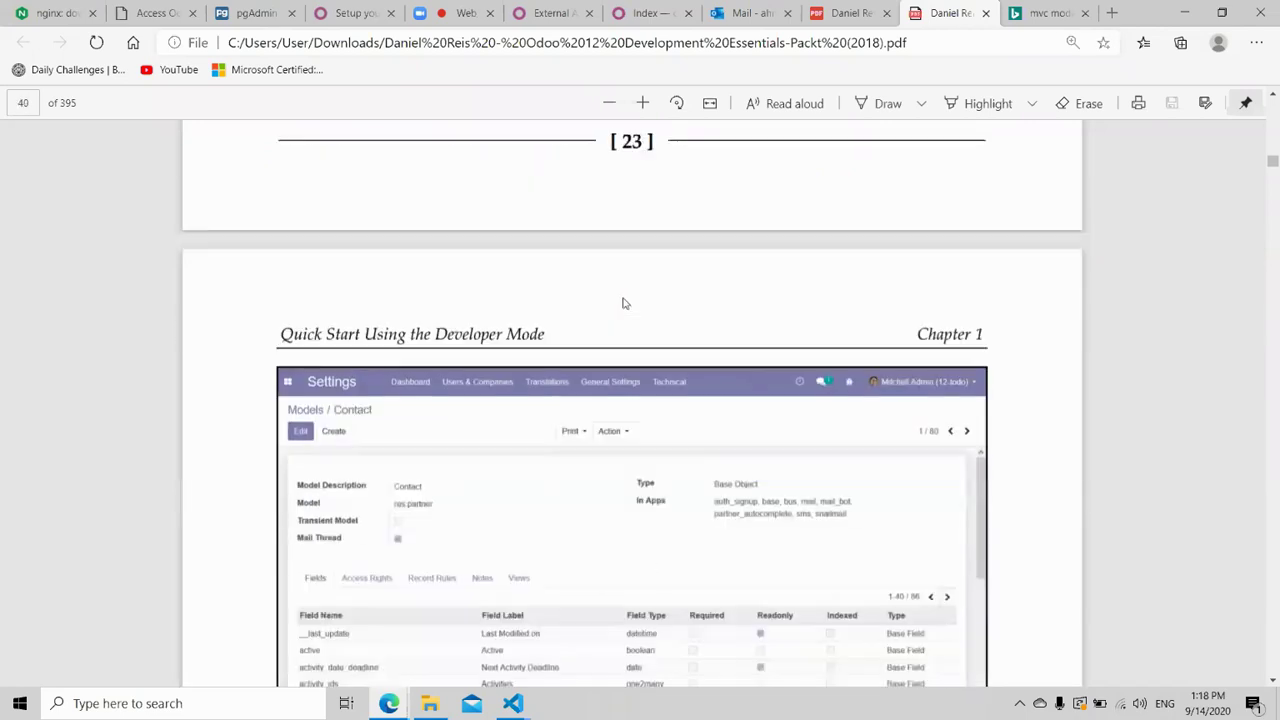
scroll(622, 303, "down", 1)
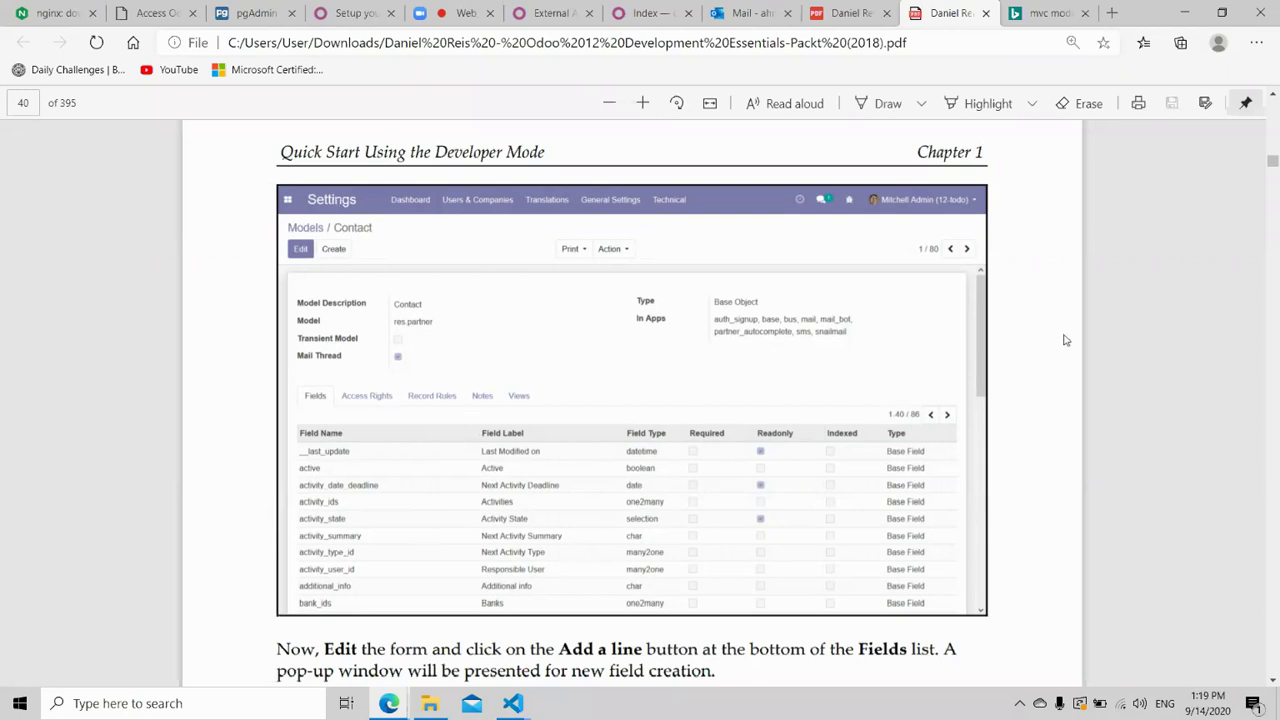
scroll(1065, 340, "down", 1)
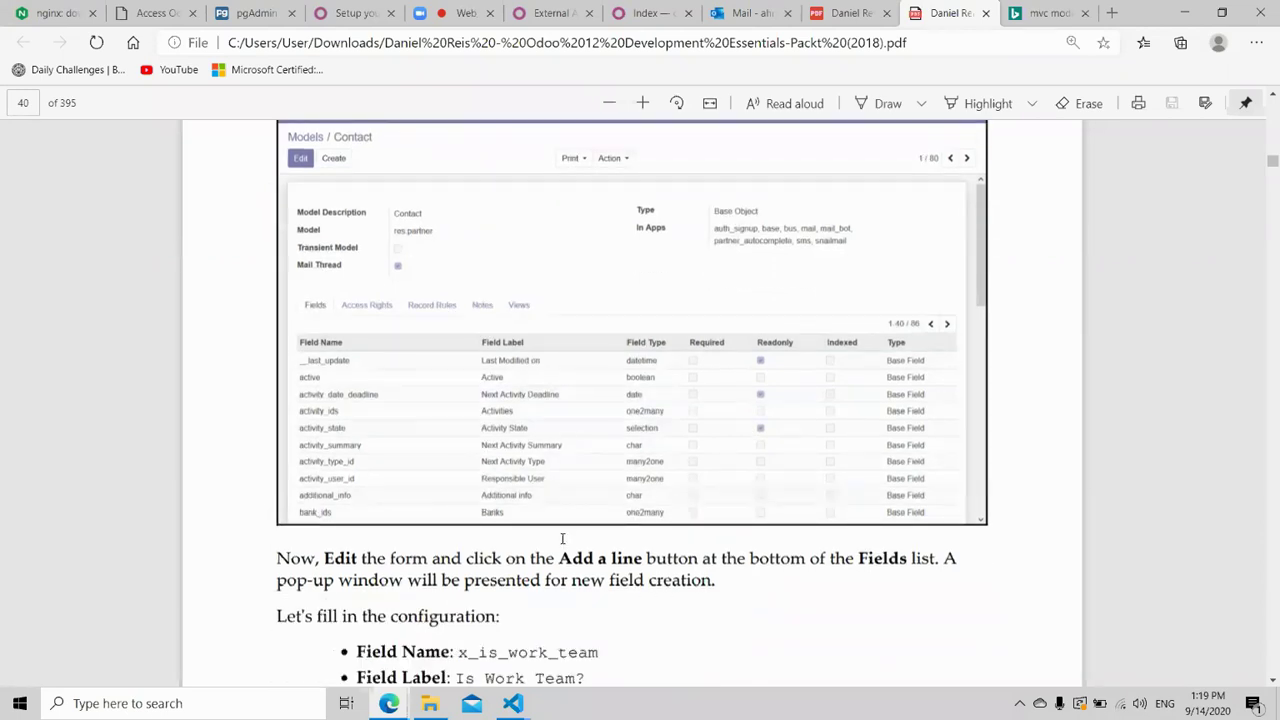
left_click(512, 703)
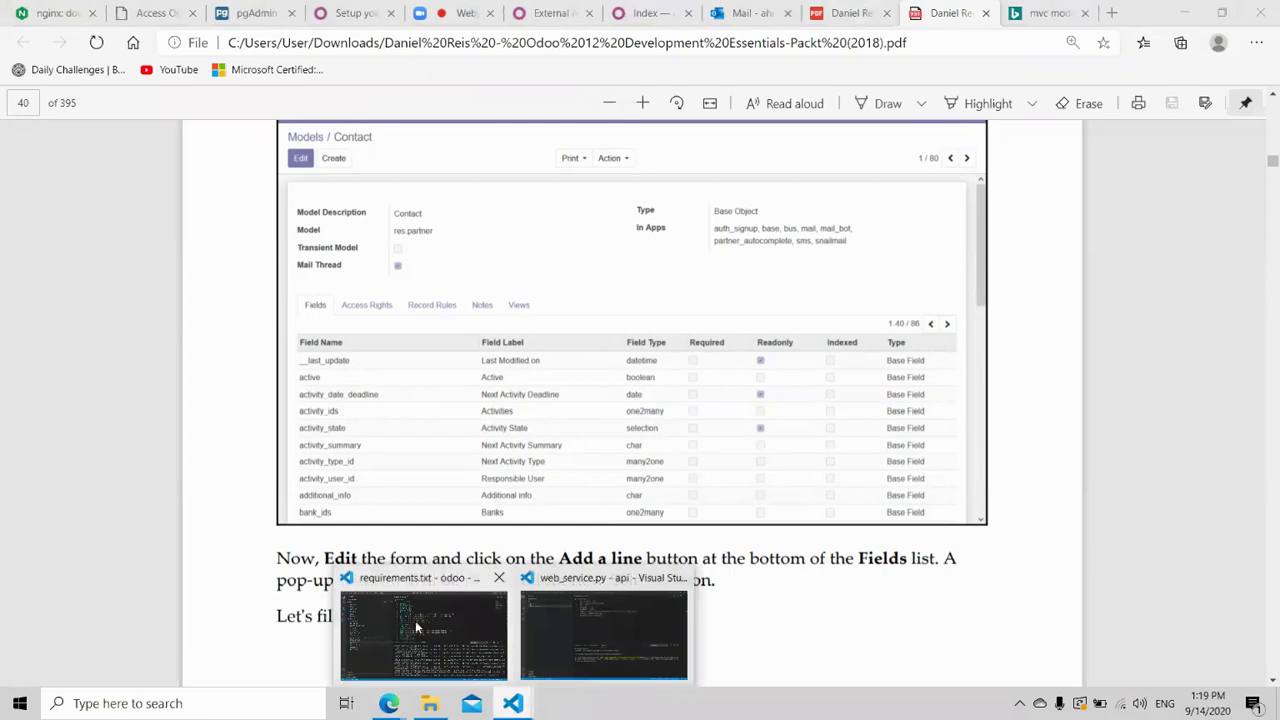
left_click(415, 620)
key("XF86AudioRaiseVolume")
key("XF86AudioRaiseVolume")
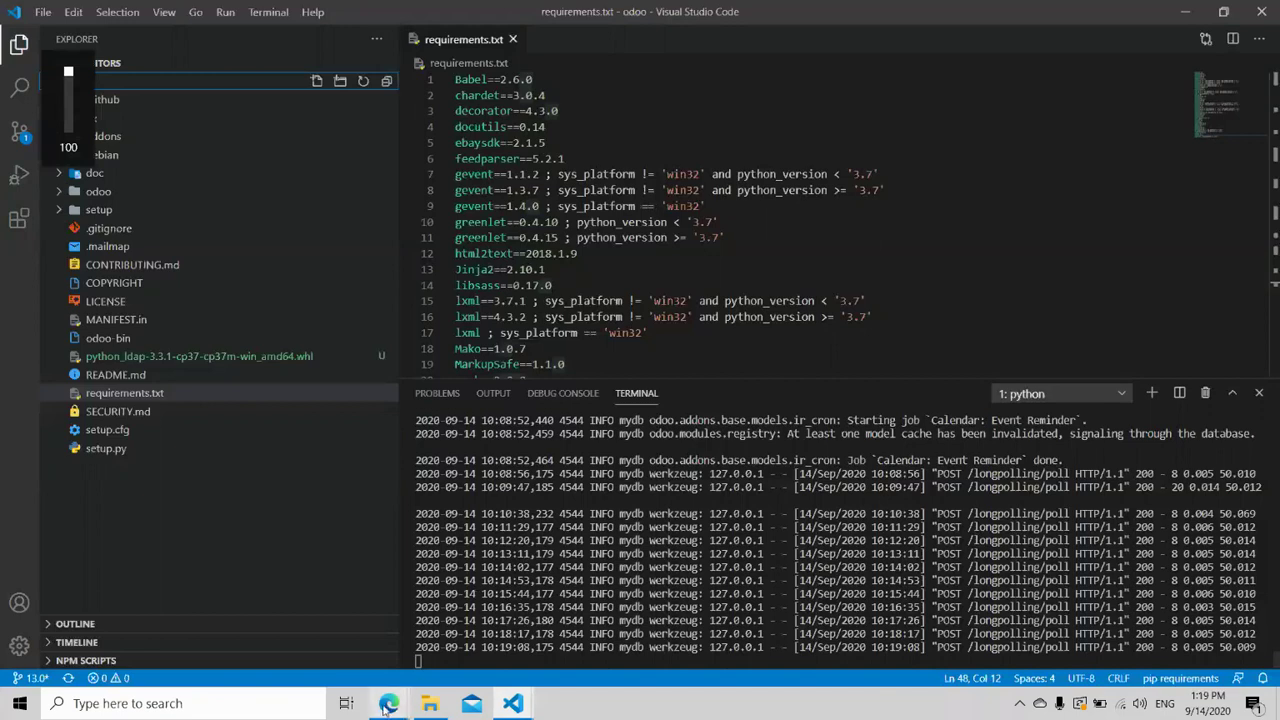
mouse_move(387, 704)
left_click(297, 630)
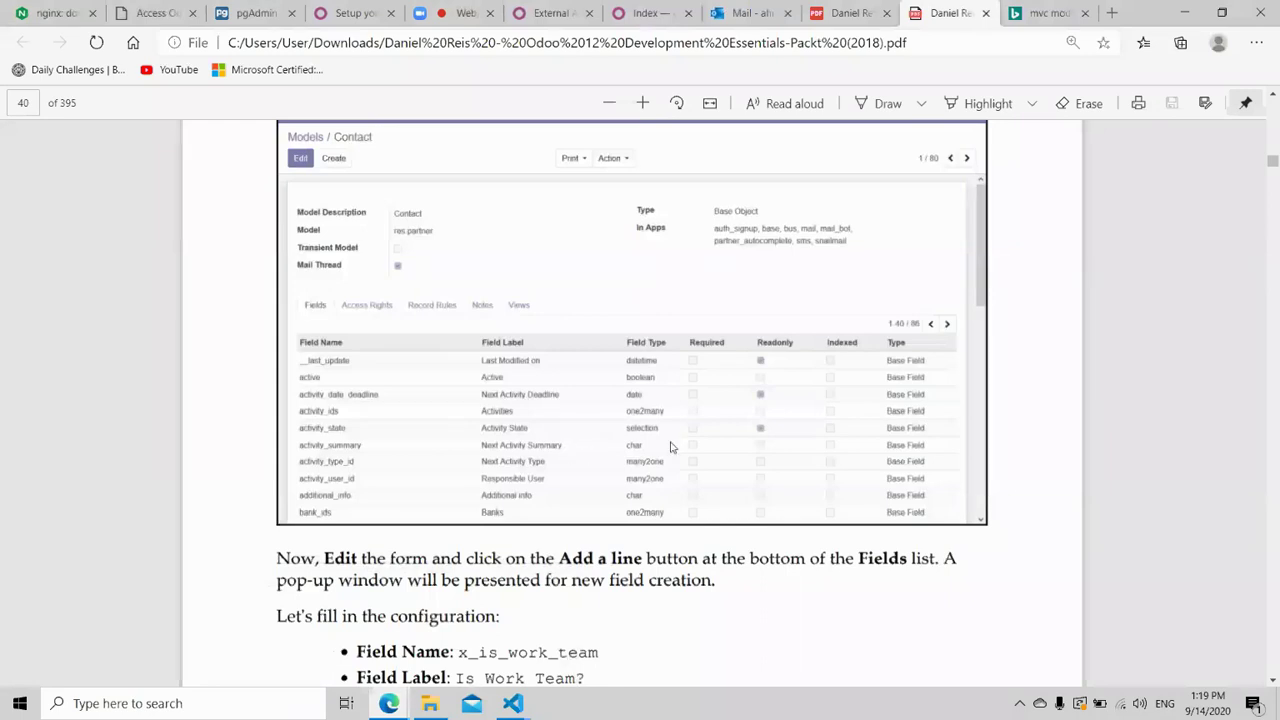
Step: Scroll back to page 39's 'Adding a field to a Model' section
scroll(742, 463, "up", 9)
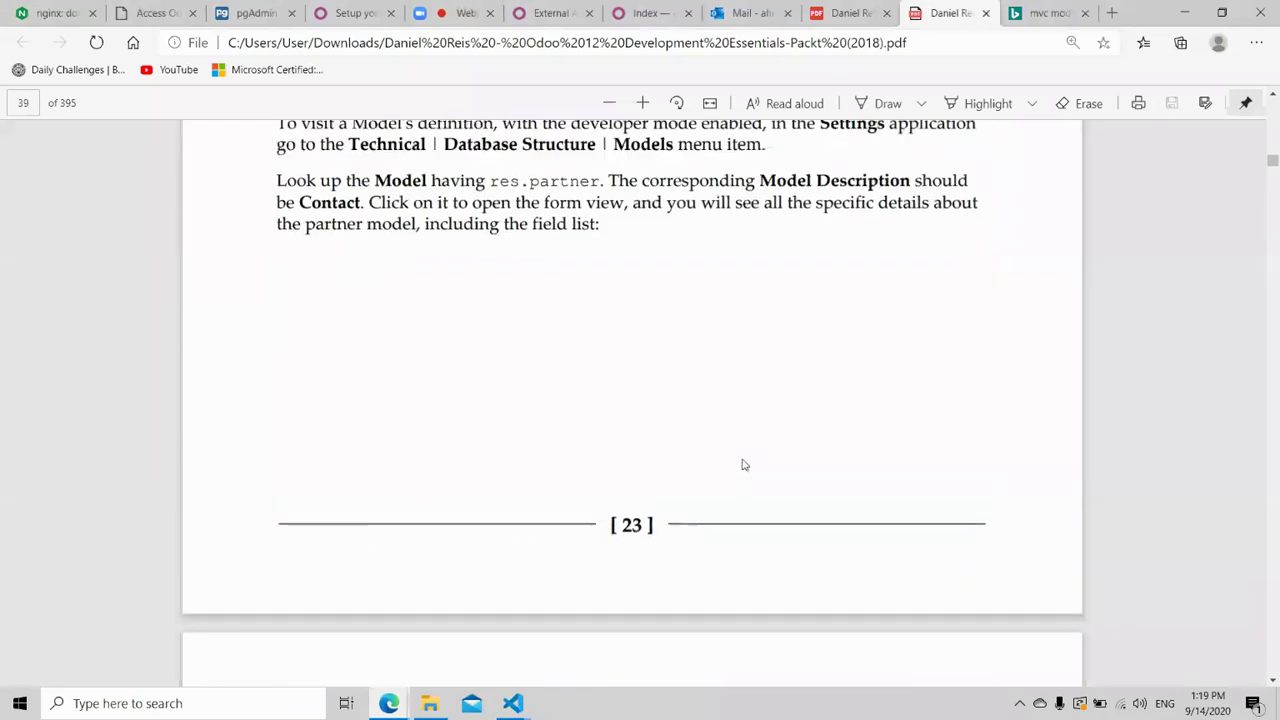
scroll(741, 459, "up", 8)
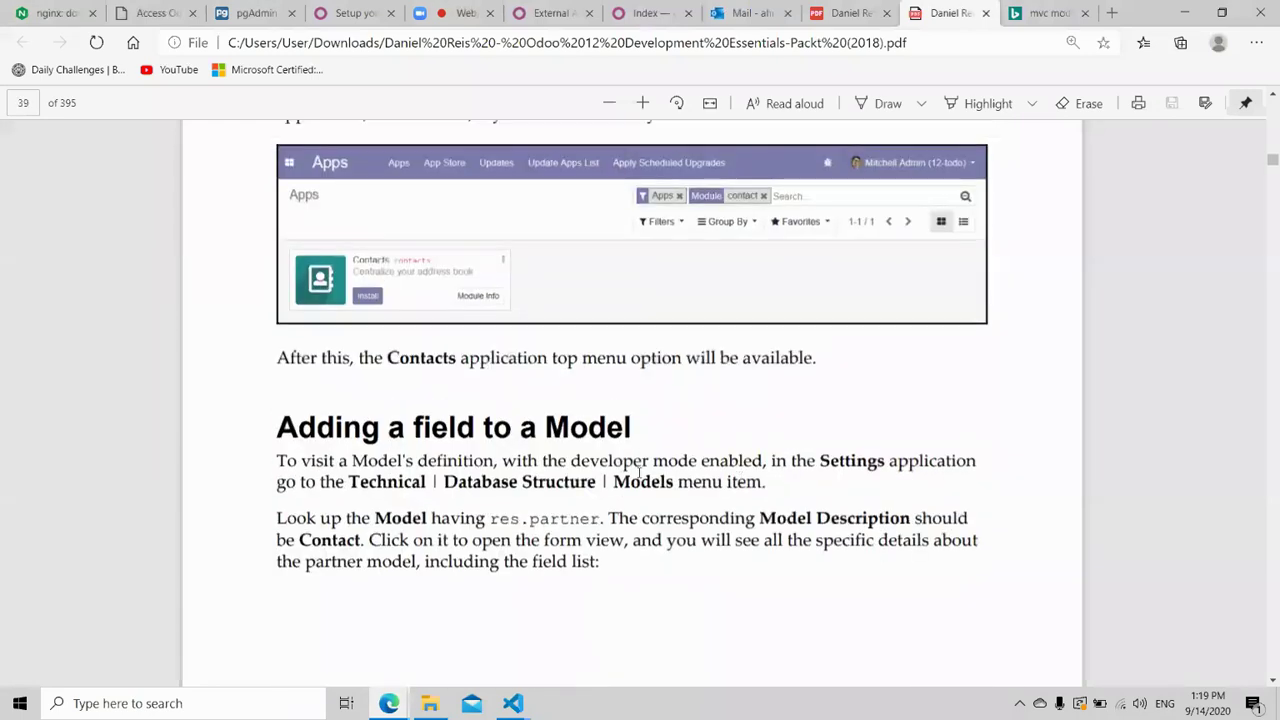
scroll(639, 470, "up", 3)
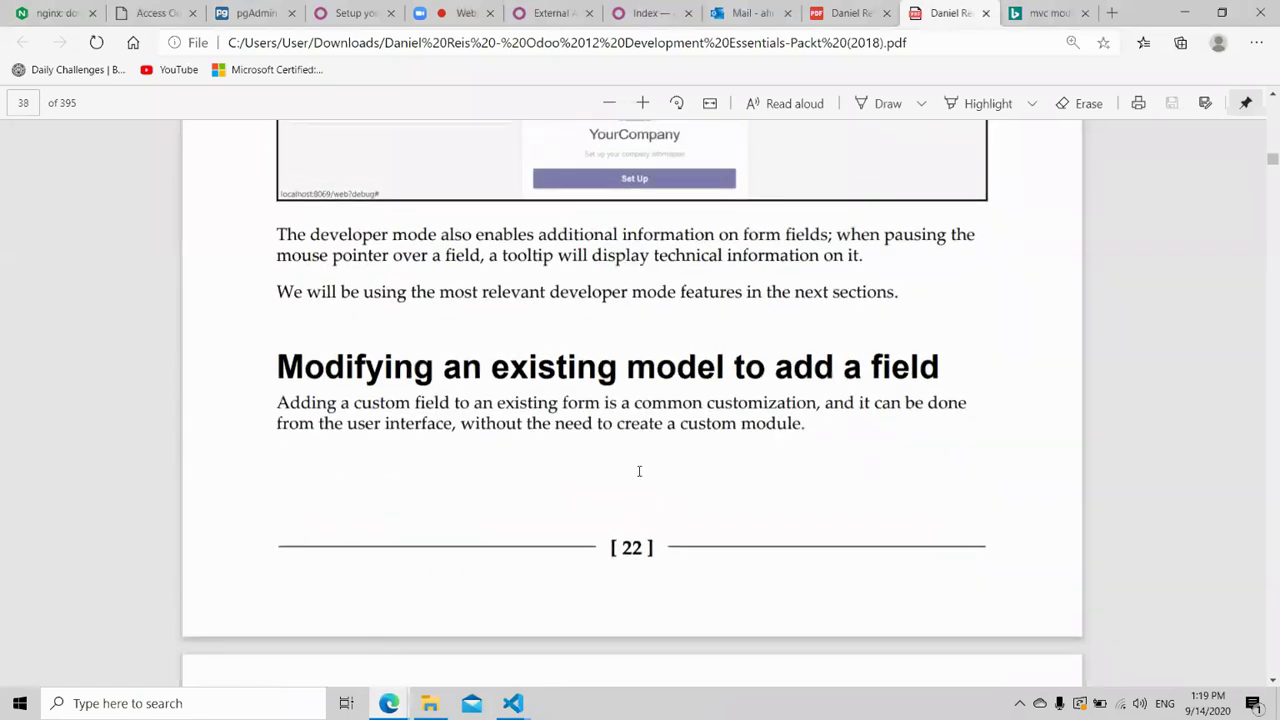
scroll(639, 471, "down", 3)
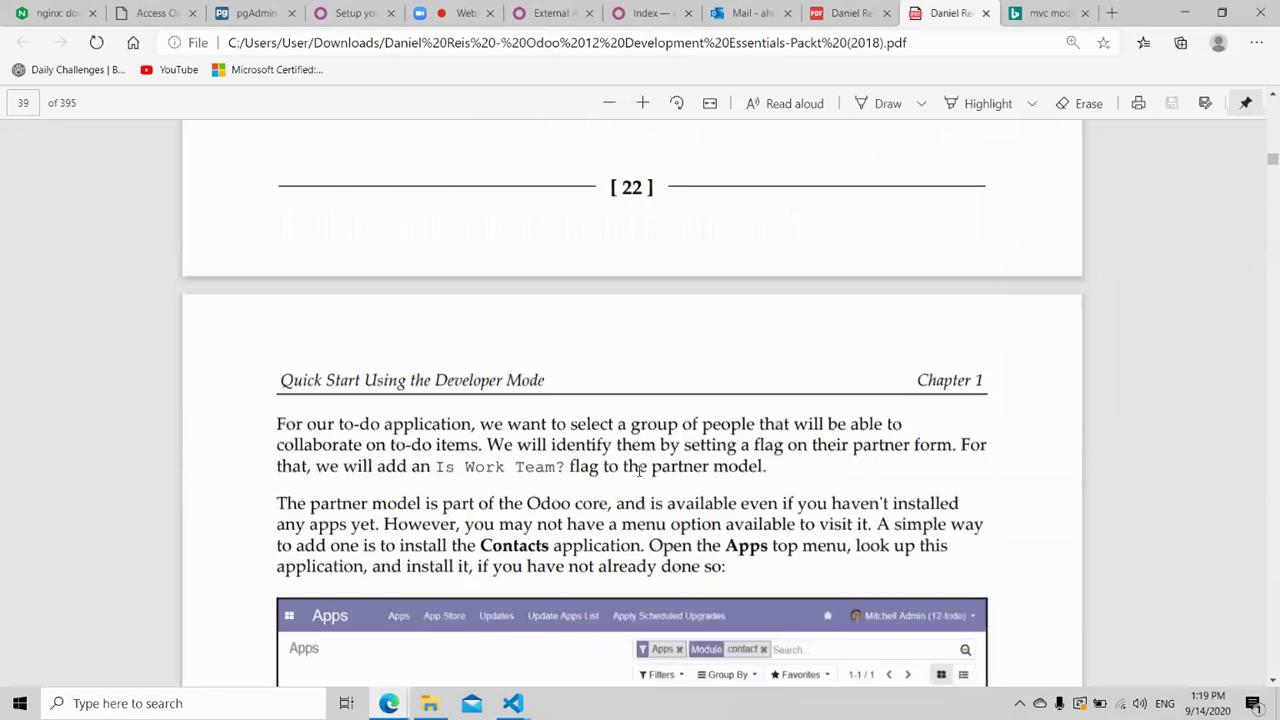
scroll(639, 471, "down", 1)
scroll(640, 474, "down", 1)
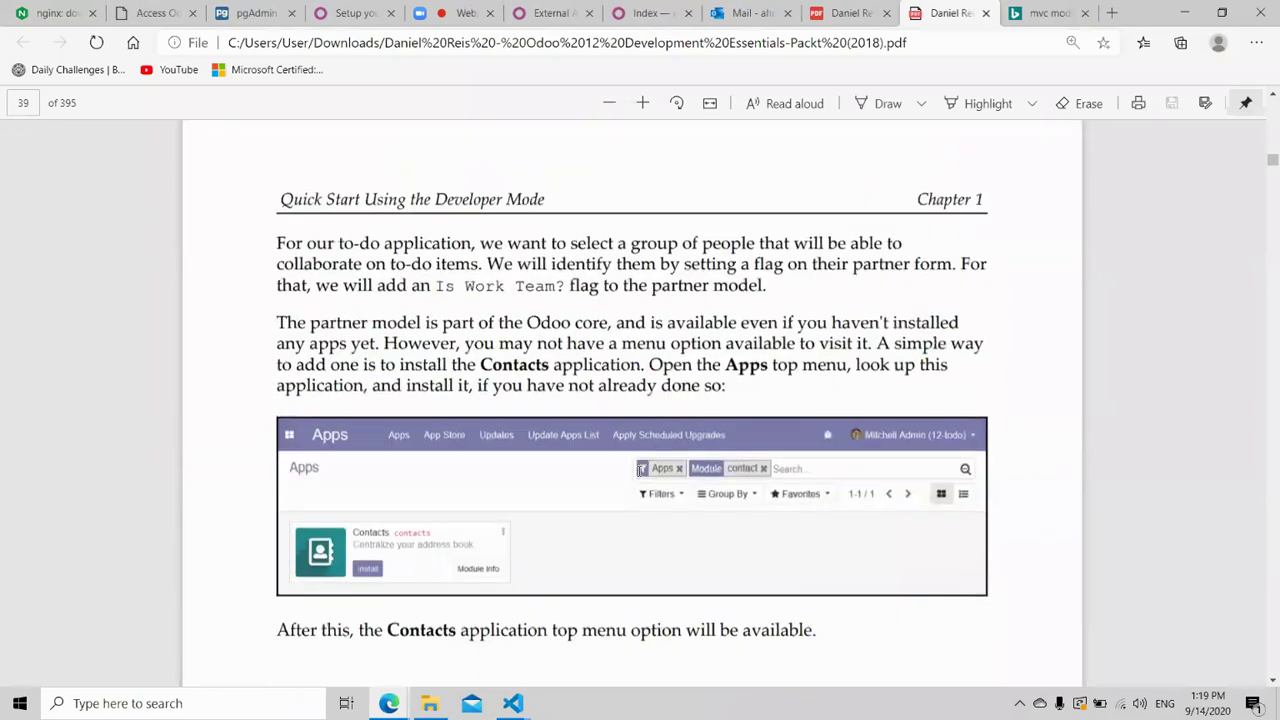
scroll(654, 363, "down", 2)
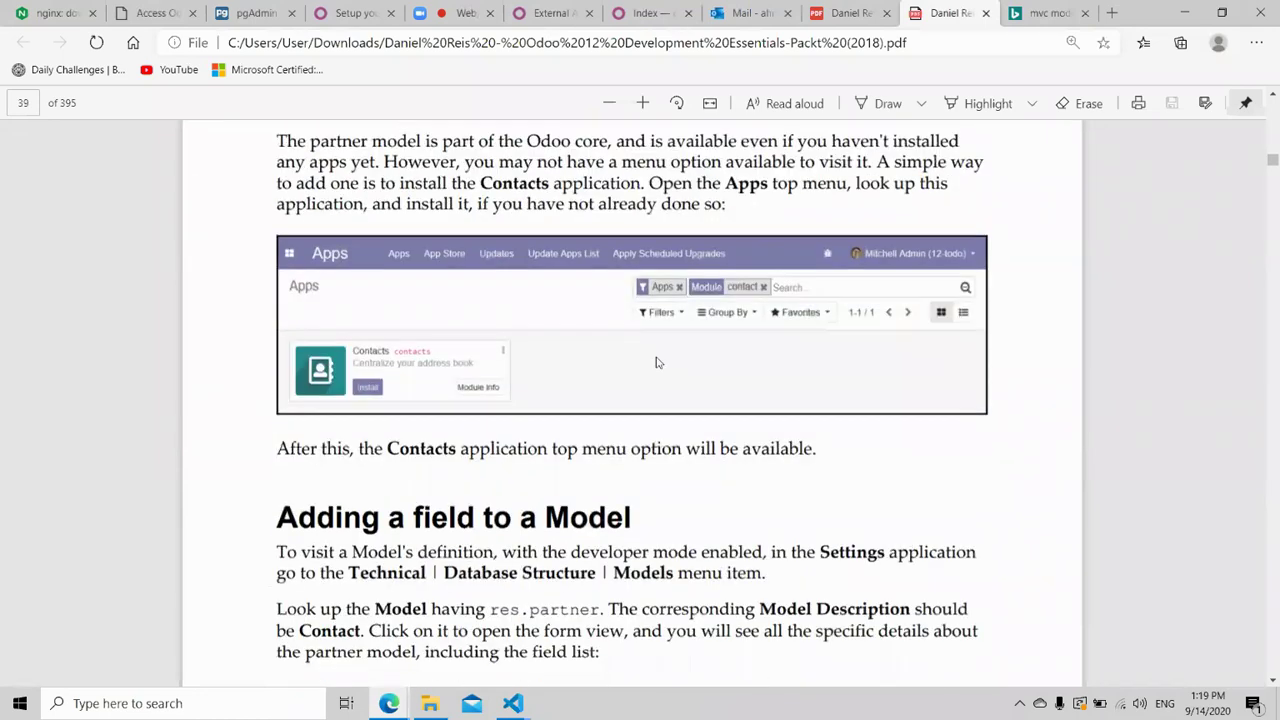
Step: Switch from the documentation tabs to Odoo and open the Apps module list
left_click(660, 8)
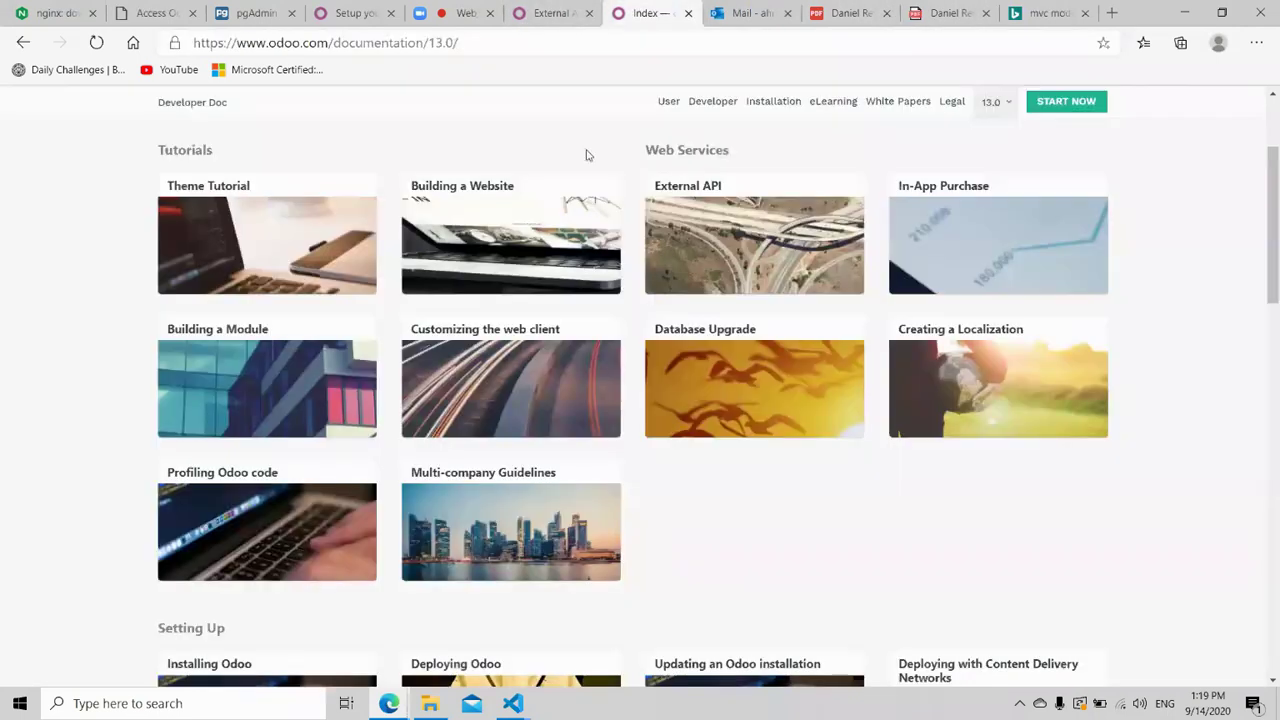
left_click(550, 12)
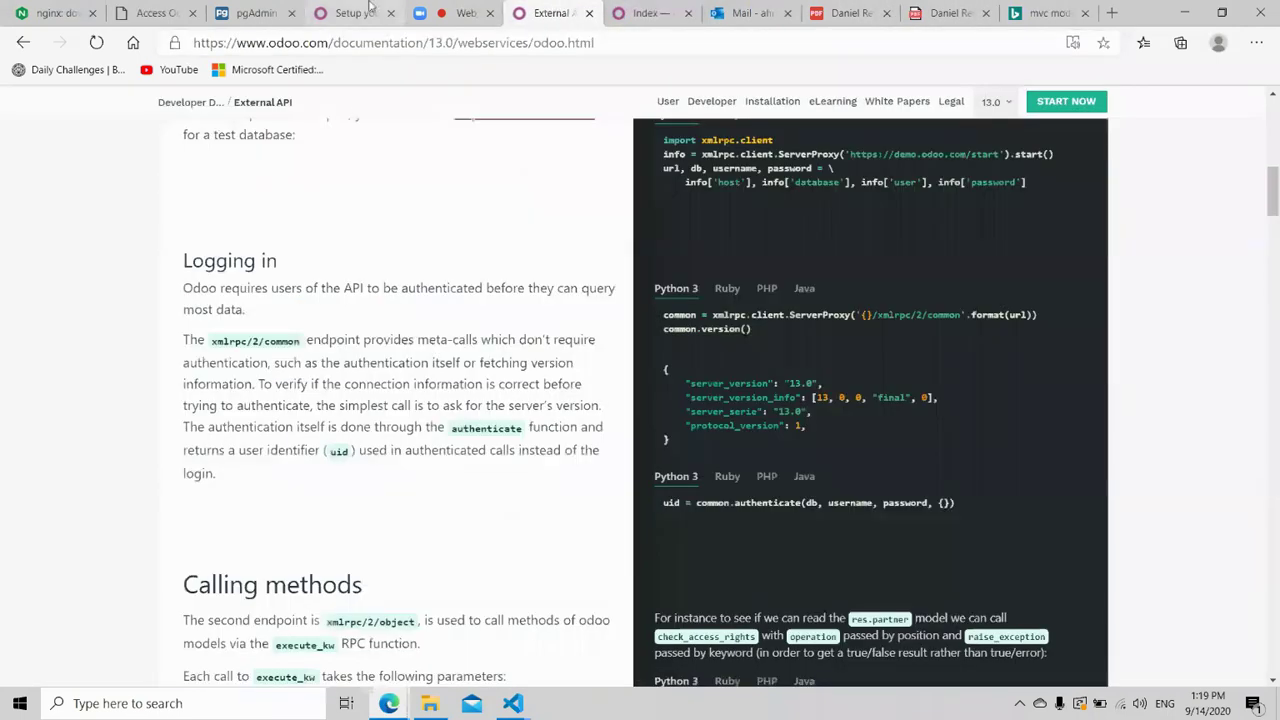
left_click(330, 12)
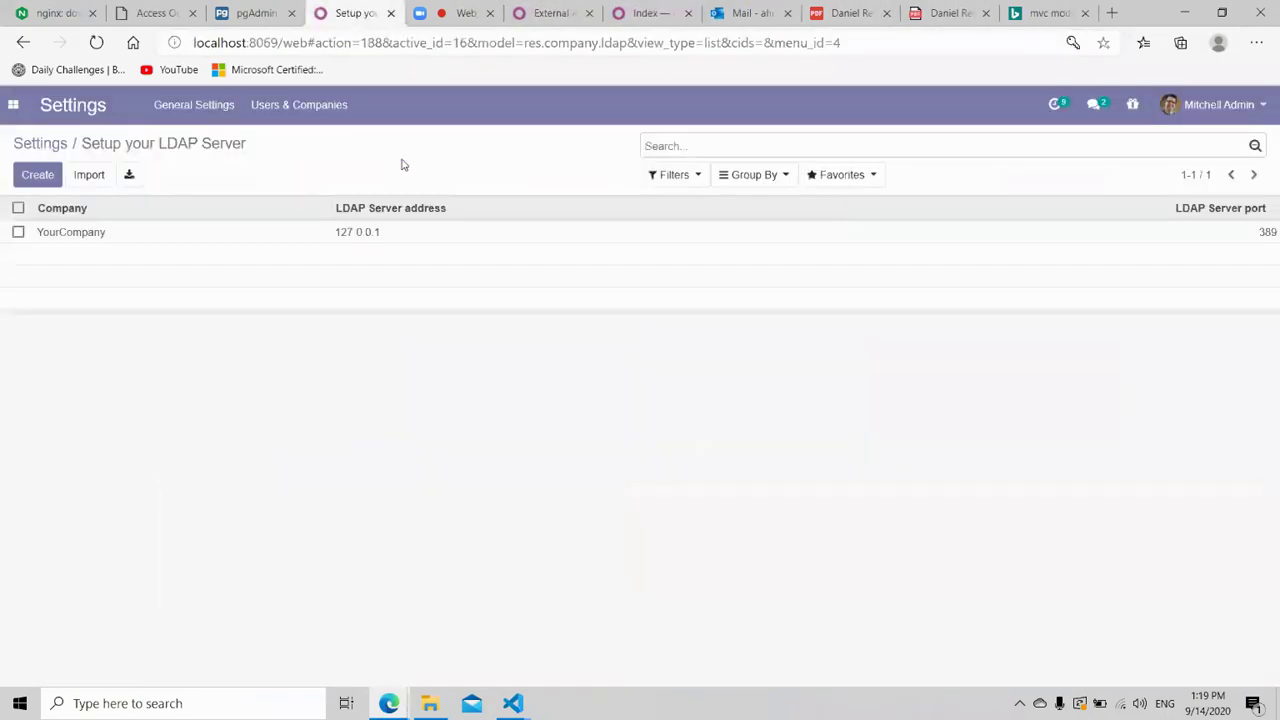
left_click(14, 106)
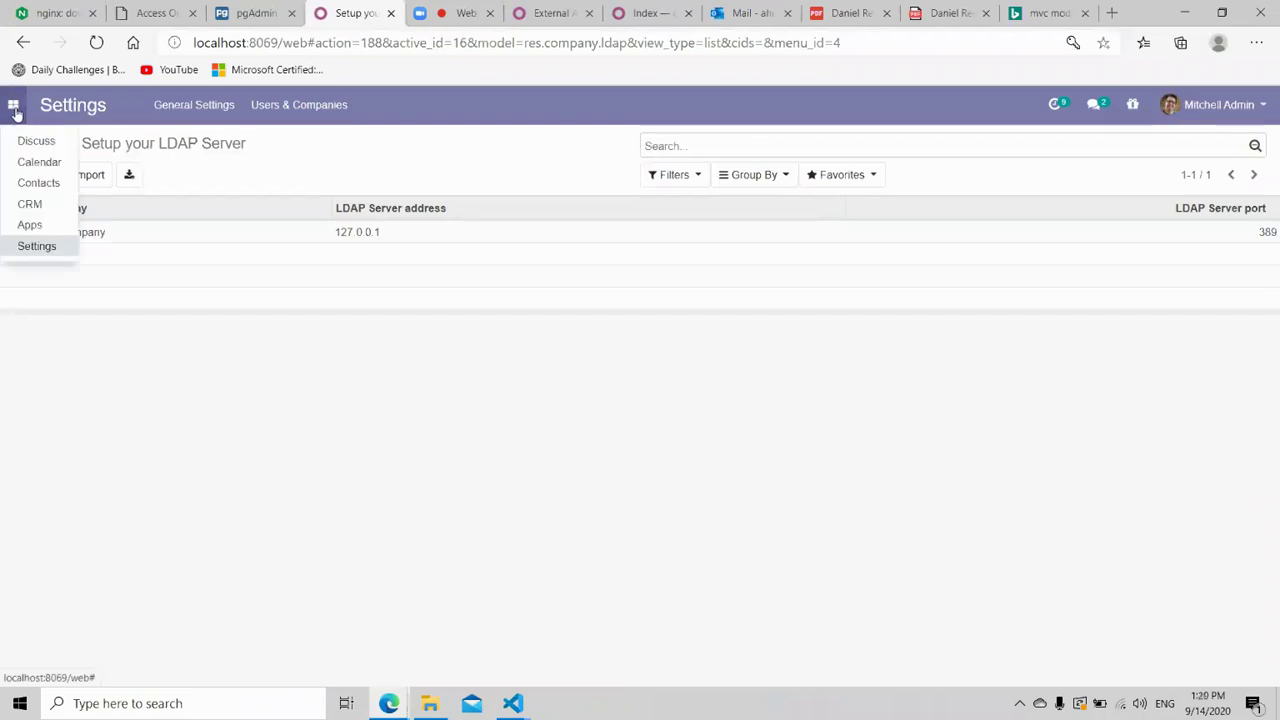
left_click(30, 246)
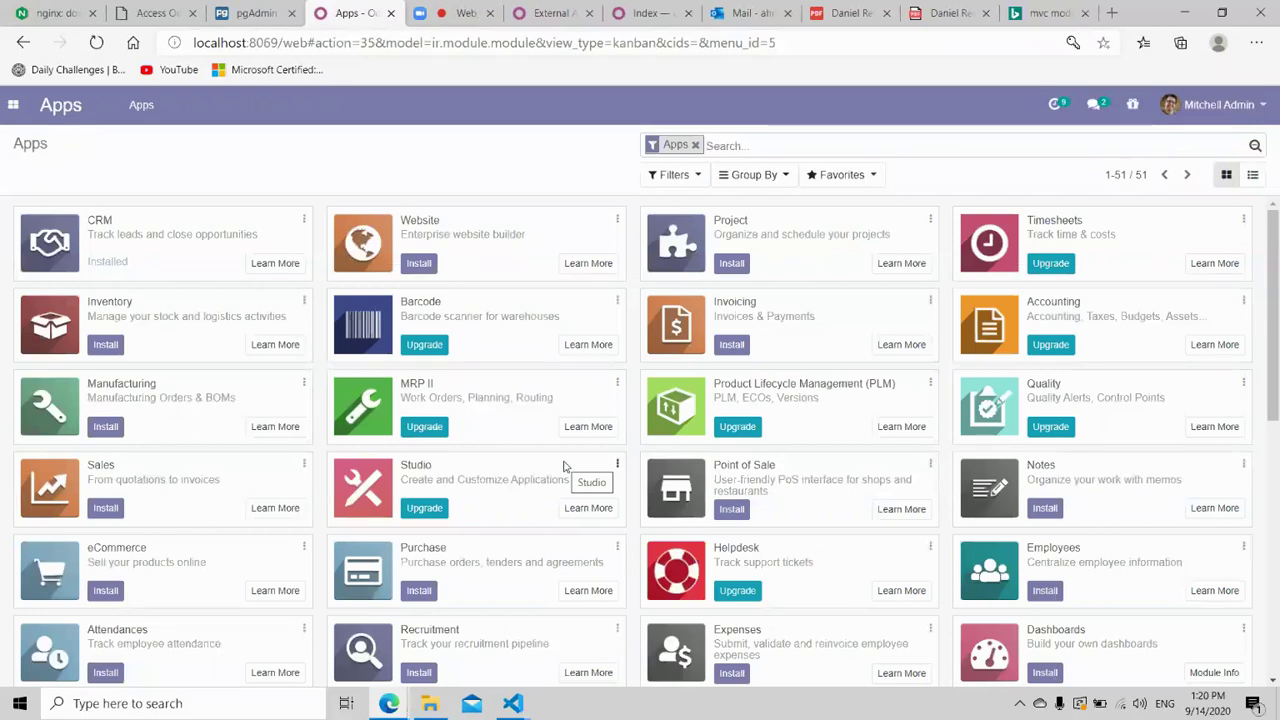
Step: Check the Zoom screen-sharing tab, briefly returning to the Odoo Apps list
left_click(480, 9)
left_click(349, 9)
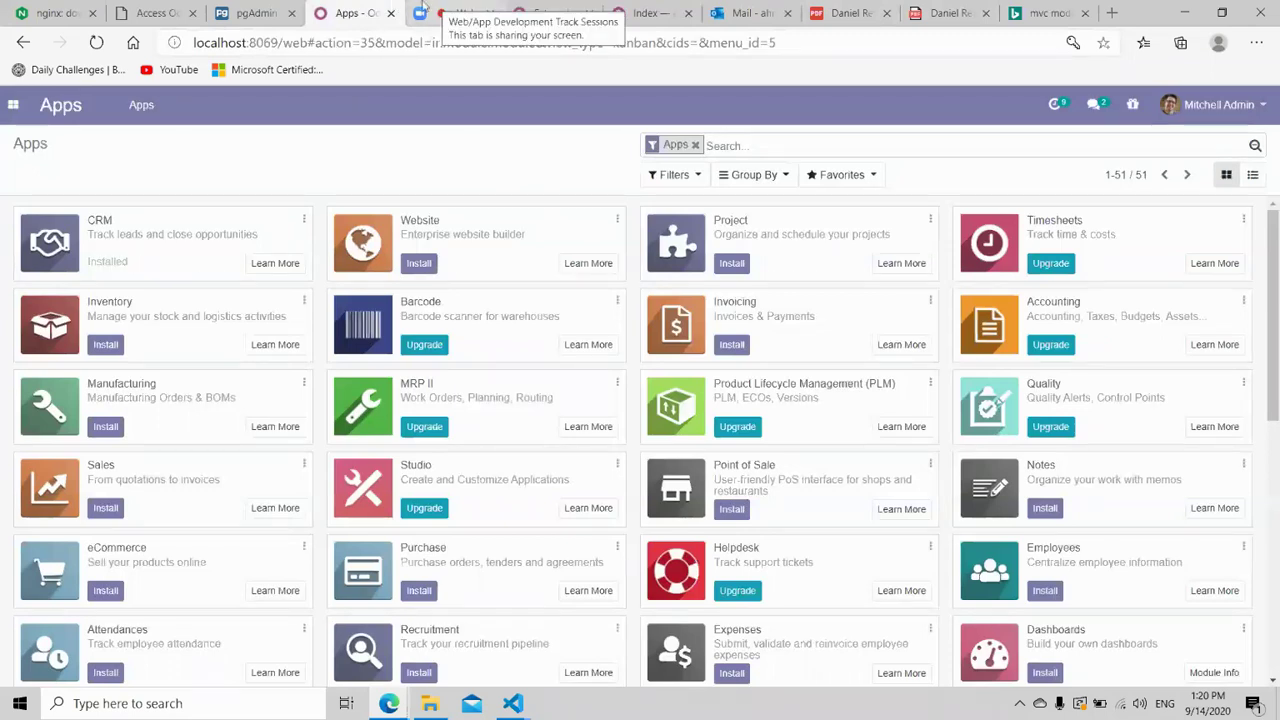
left_click(455, 13)
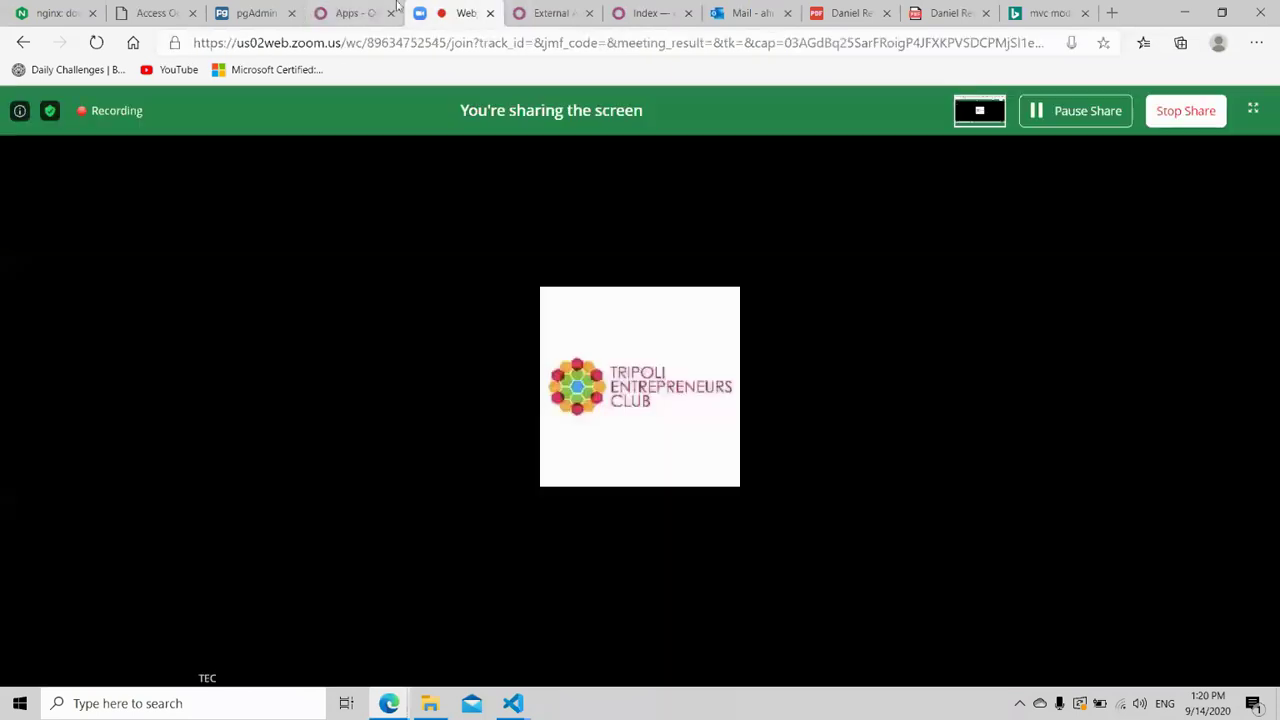
Step: Flip between the Odoo Apps and Zoom tabs, then open the book PDF in Google Drive
left_click(356, 13)
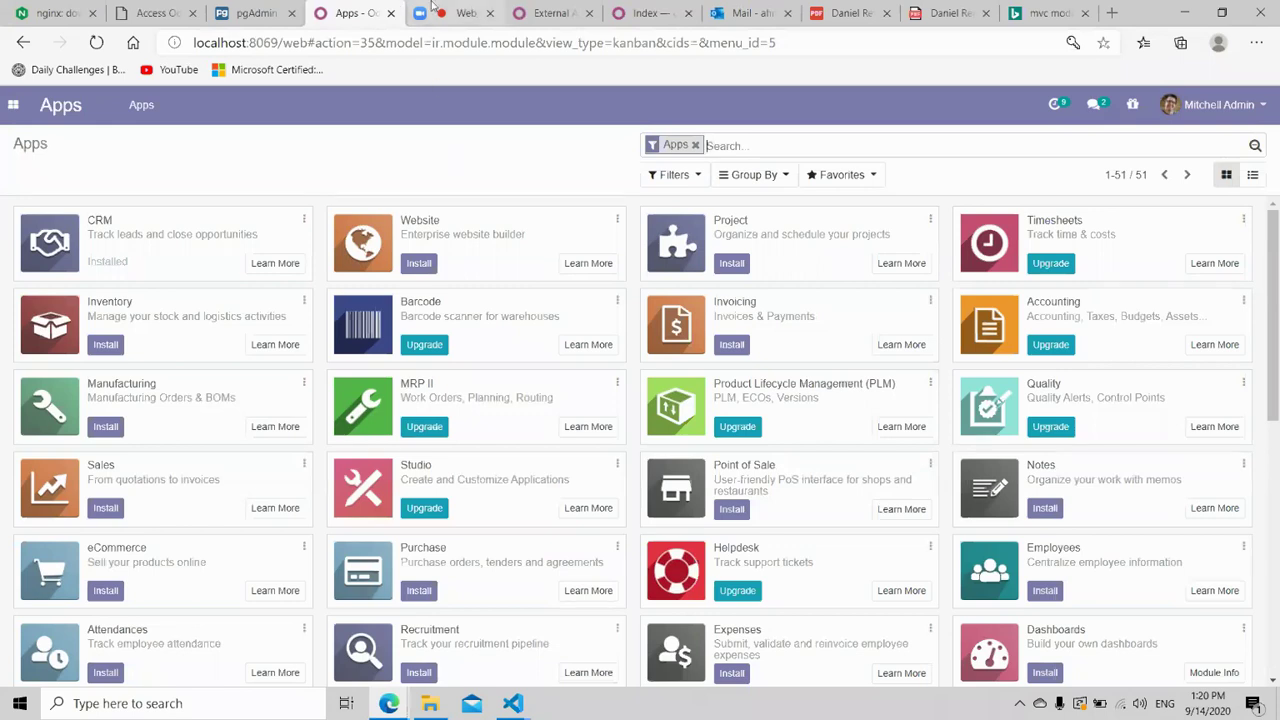
left_click(458, 13)
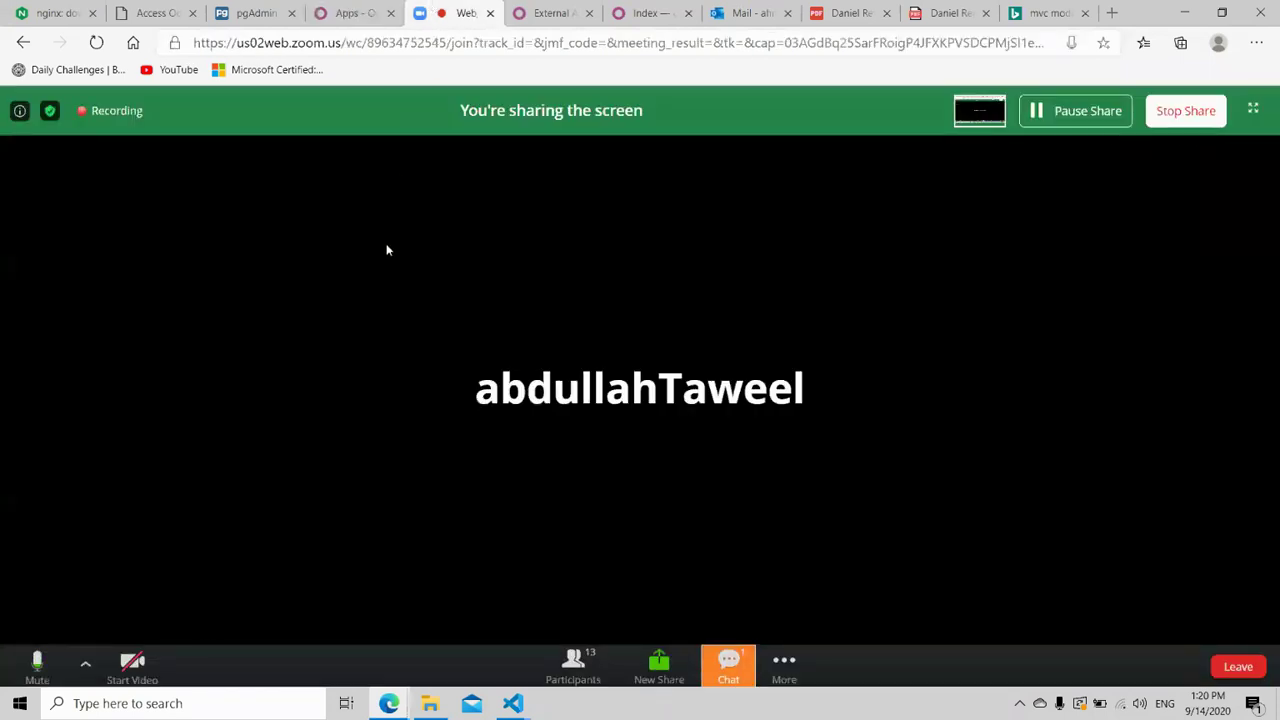
left_click(350, 10)
left_click(851, 10)
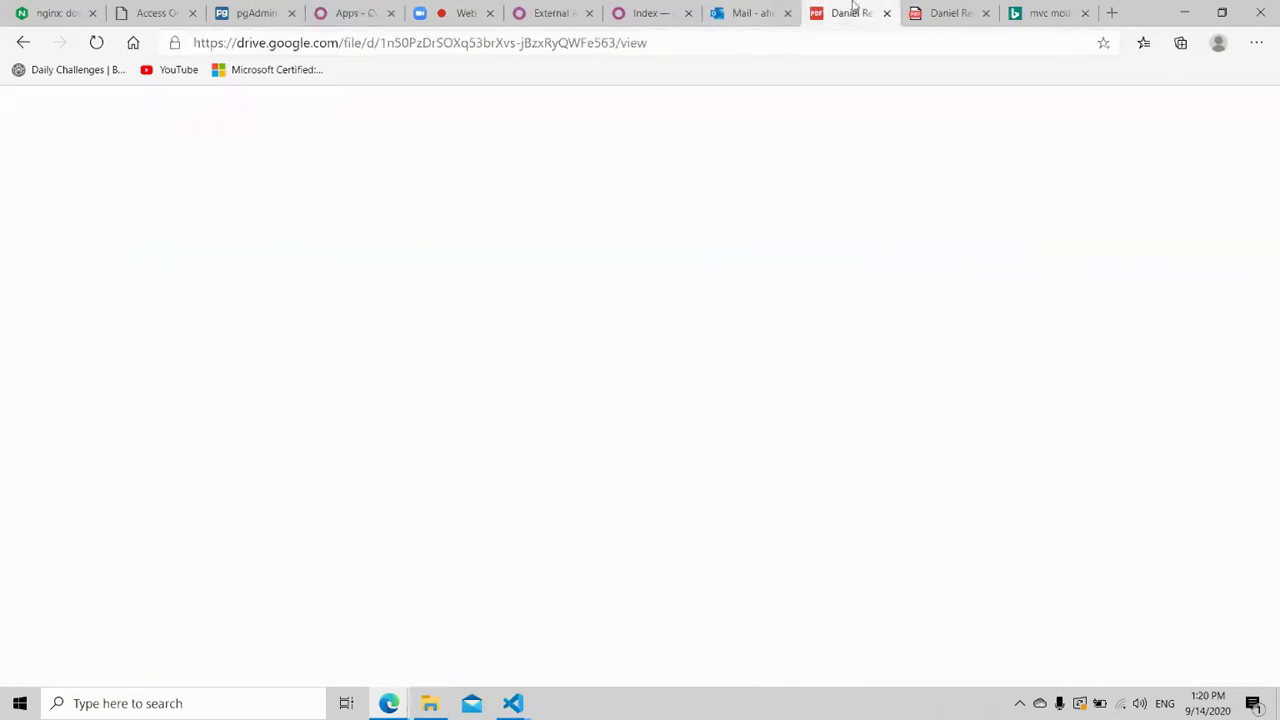
Step: Reread page 39's Contacts install steps in the local PDF, then go back to the Odoo Apps tab
left_click(938, 8)
scroll(614, 305, "up", 2)
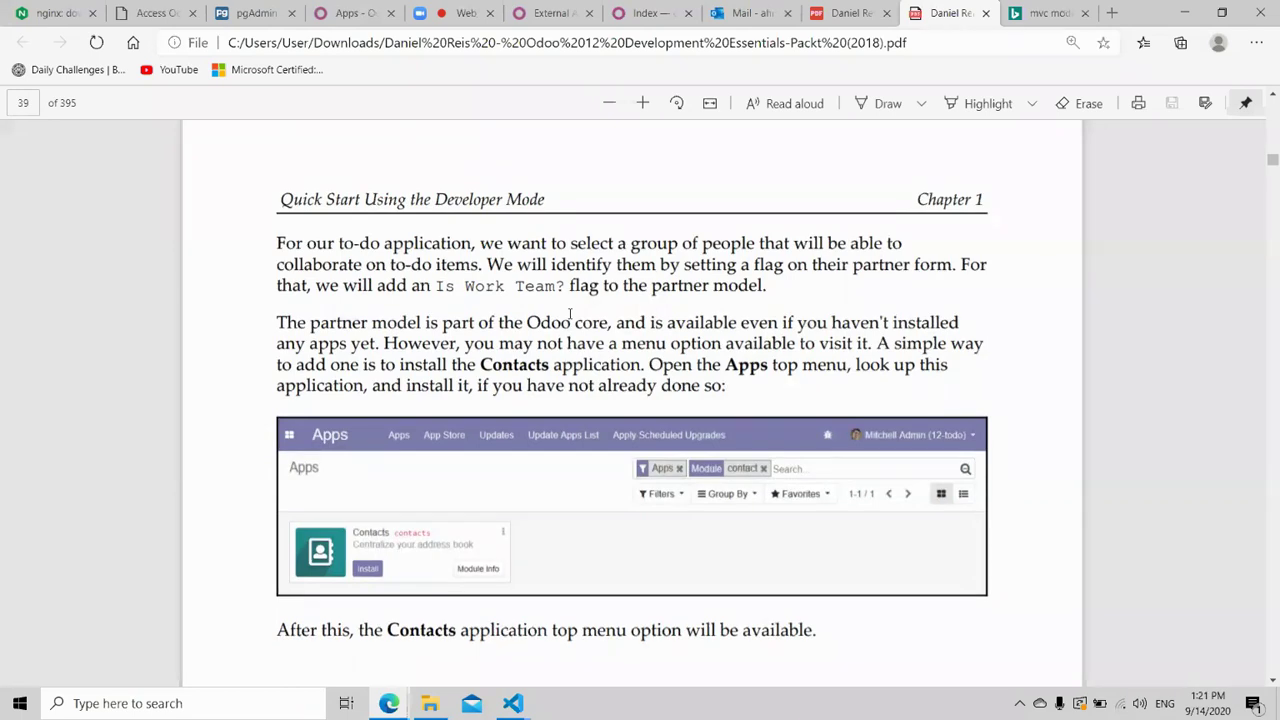
scroll(570, 315, "down", 1)
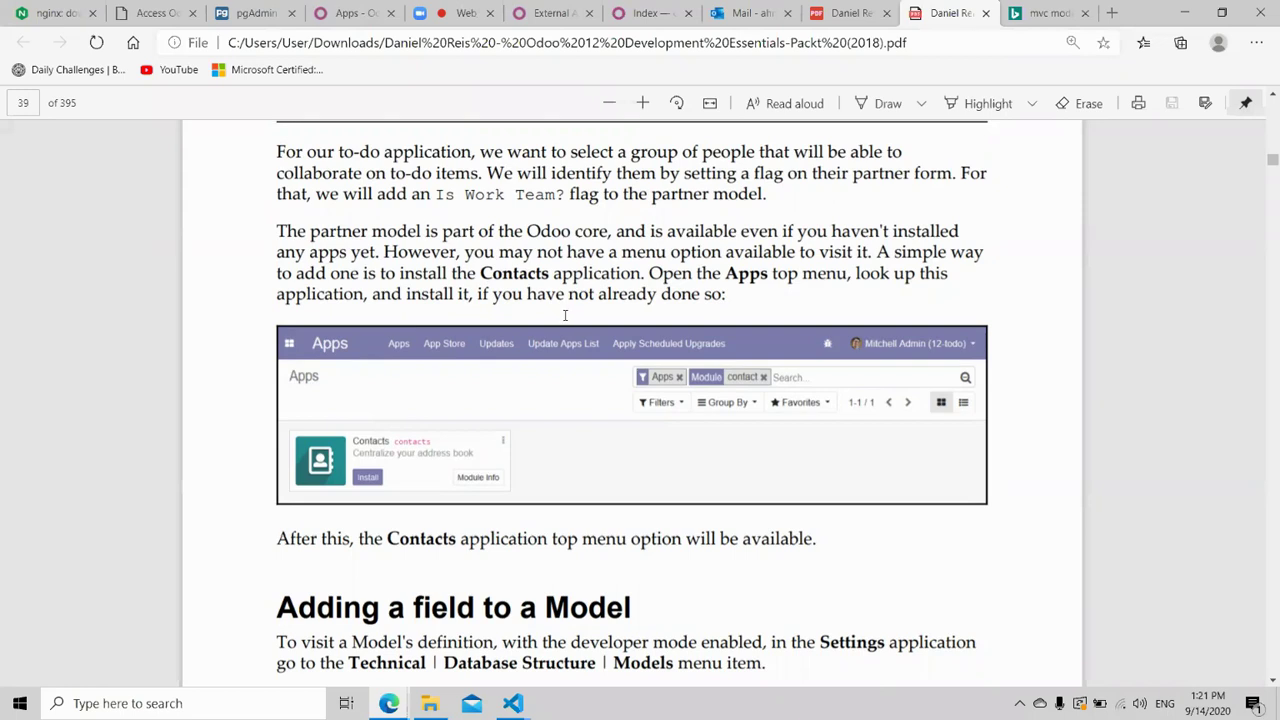
scroll(566, 316, "down", 1)
left_click(510, 10)
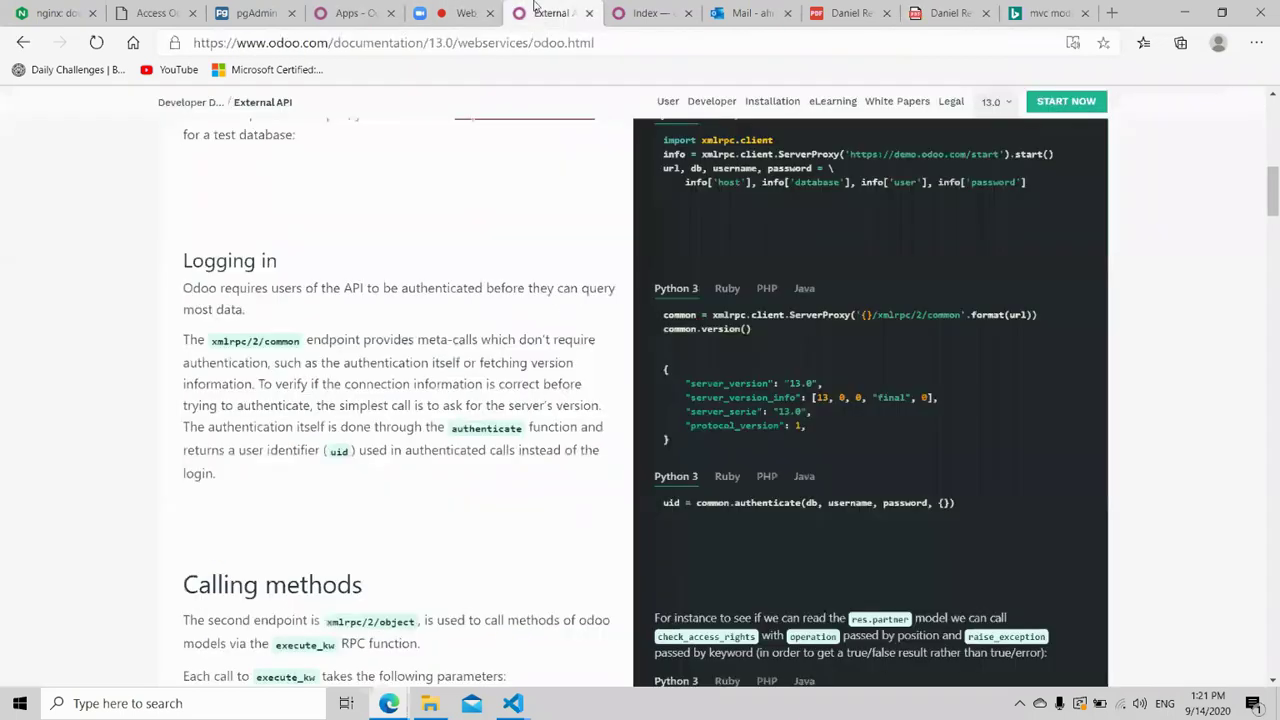
left_click(330, 8)
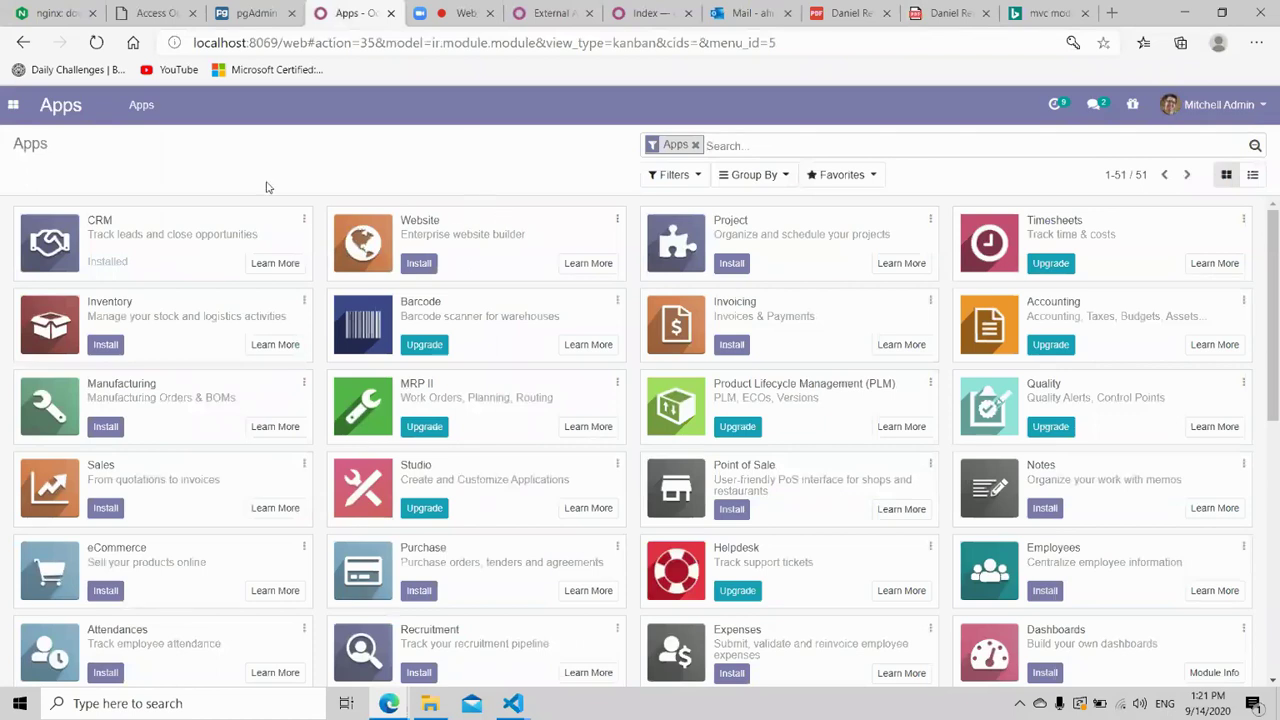
Step: Filter the Apps list by 'contacts' to find the Contacts module
left_click(791, 152)
type("conta")
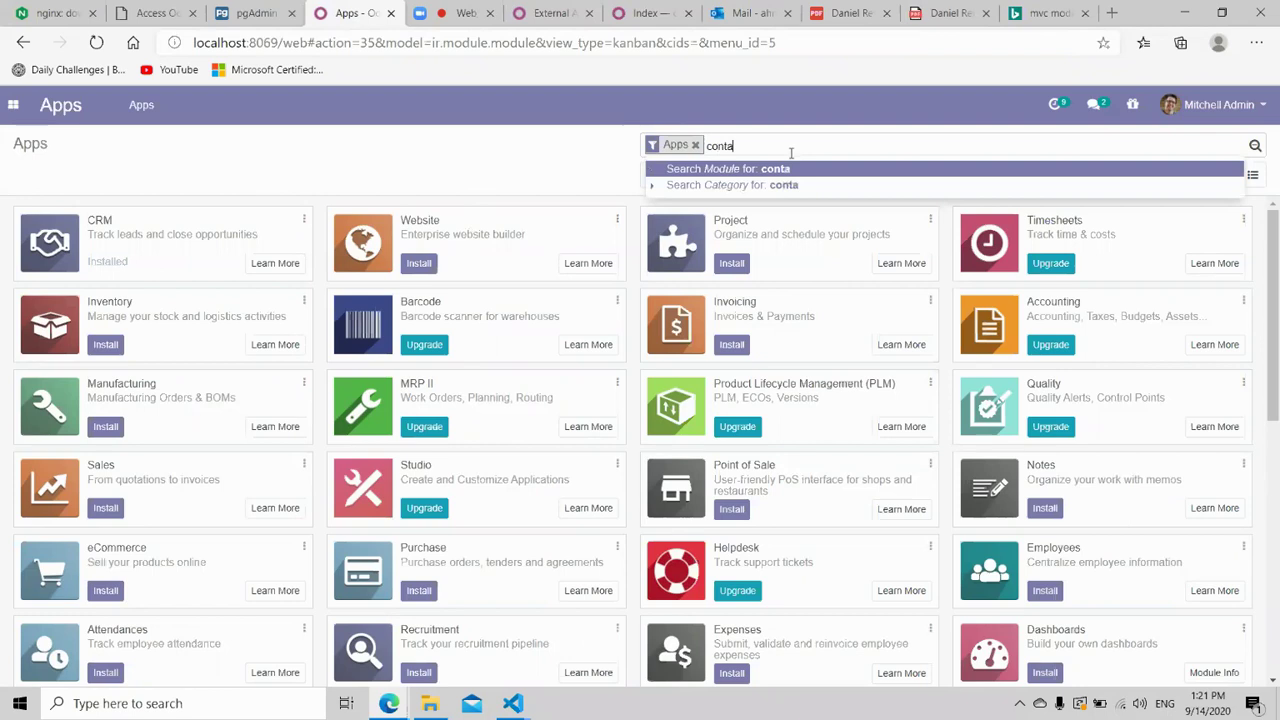
type("cts")
key("Return")
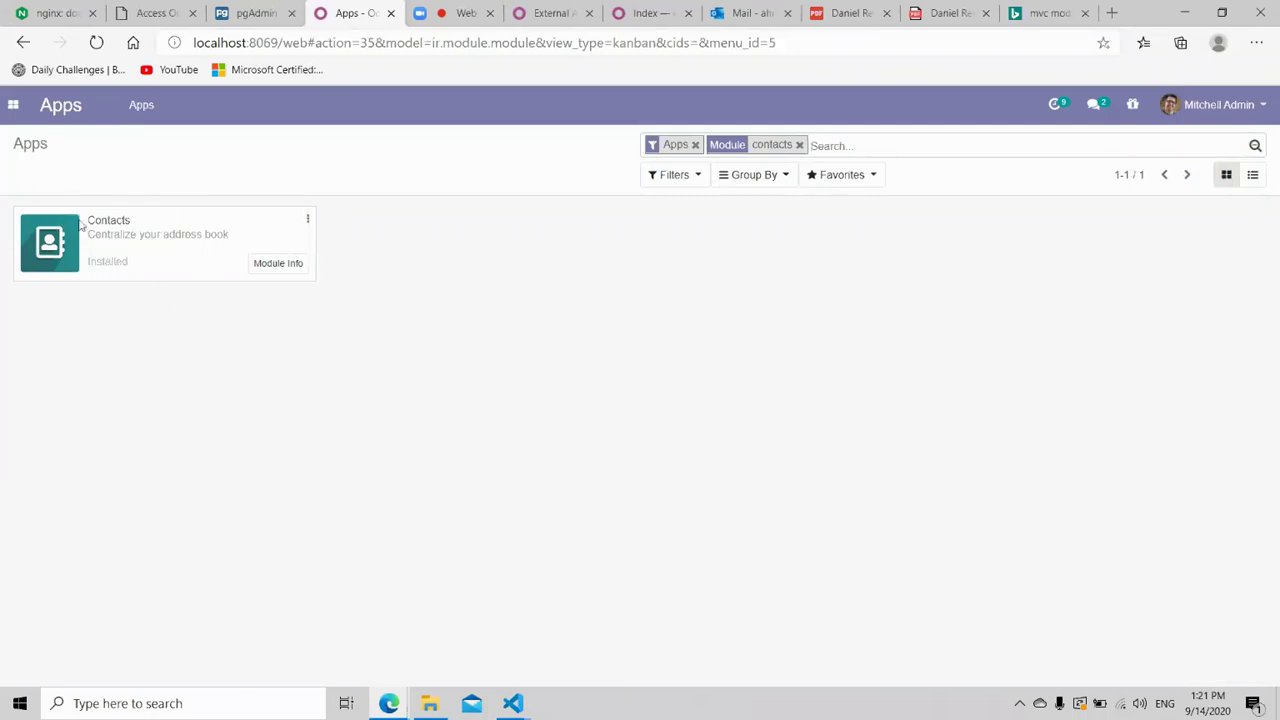
left_click_drag(88, 261, 127, 266)
left_click(100, 260)
Step: Check the Contacts card's options and module details, then return to the filtered list
left_click(308, 220)
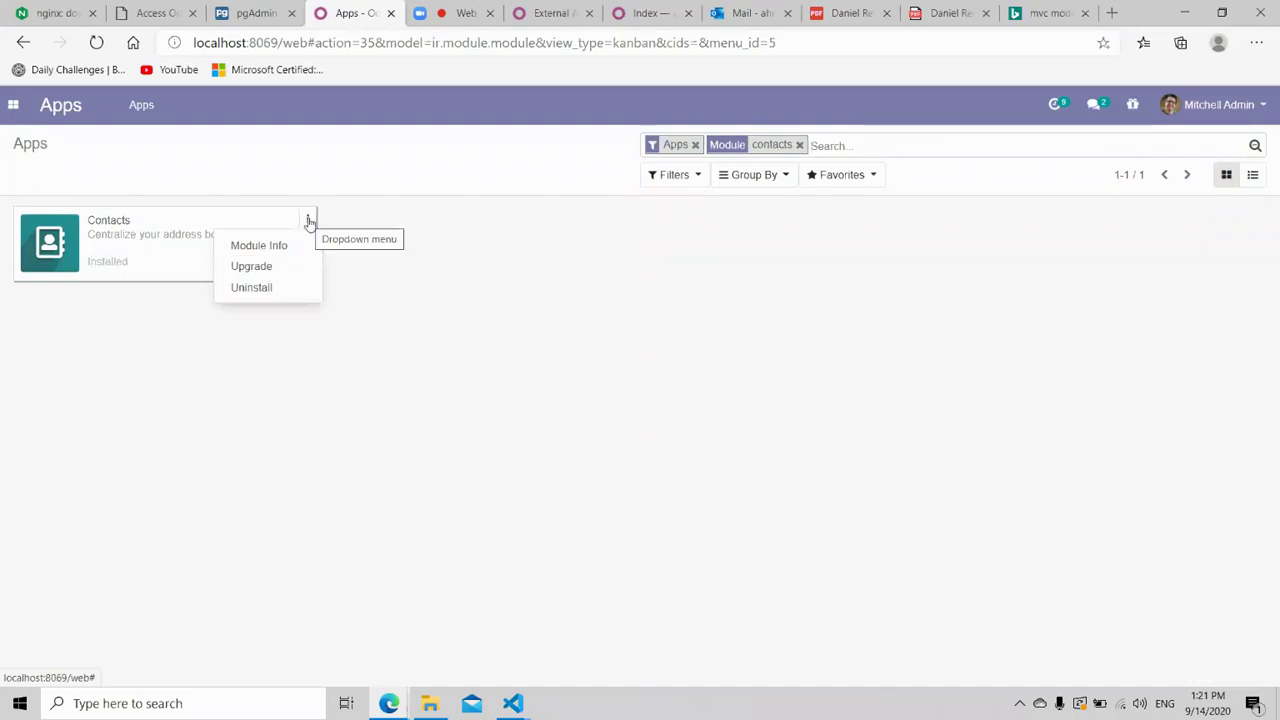
left_click(309, 222)
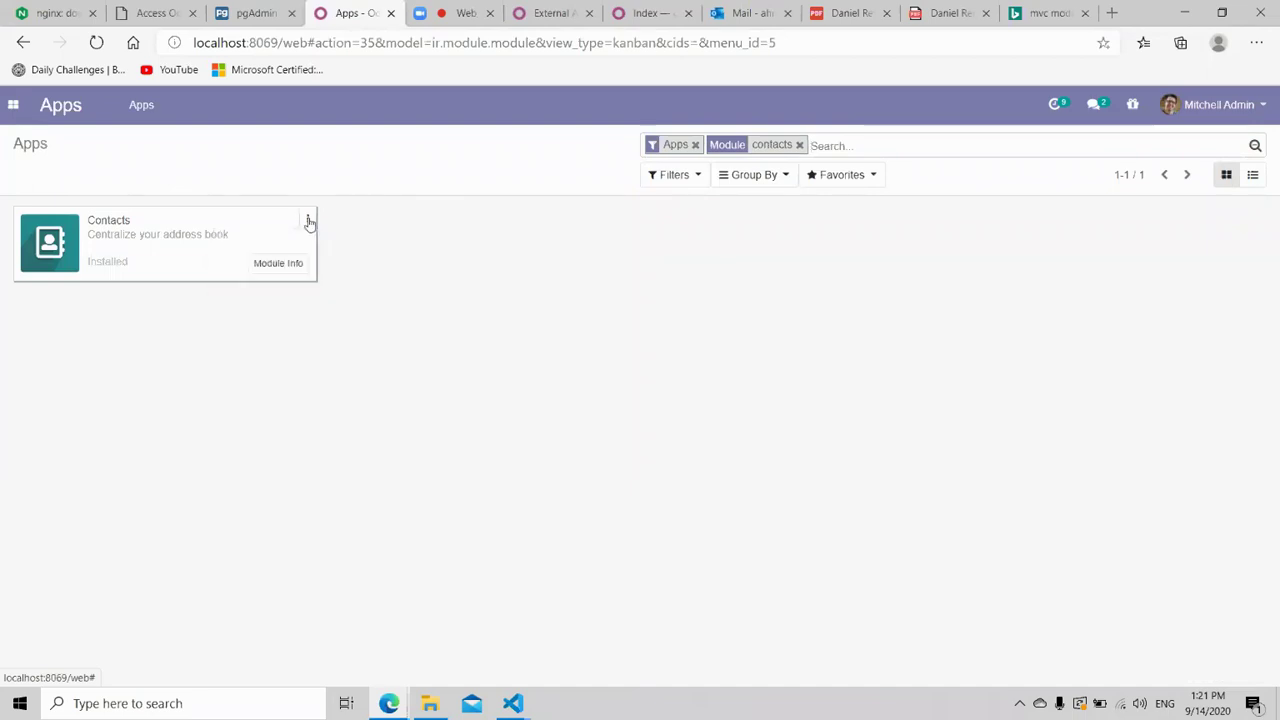
left_click(268, 265)
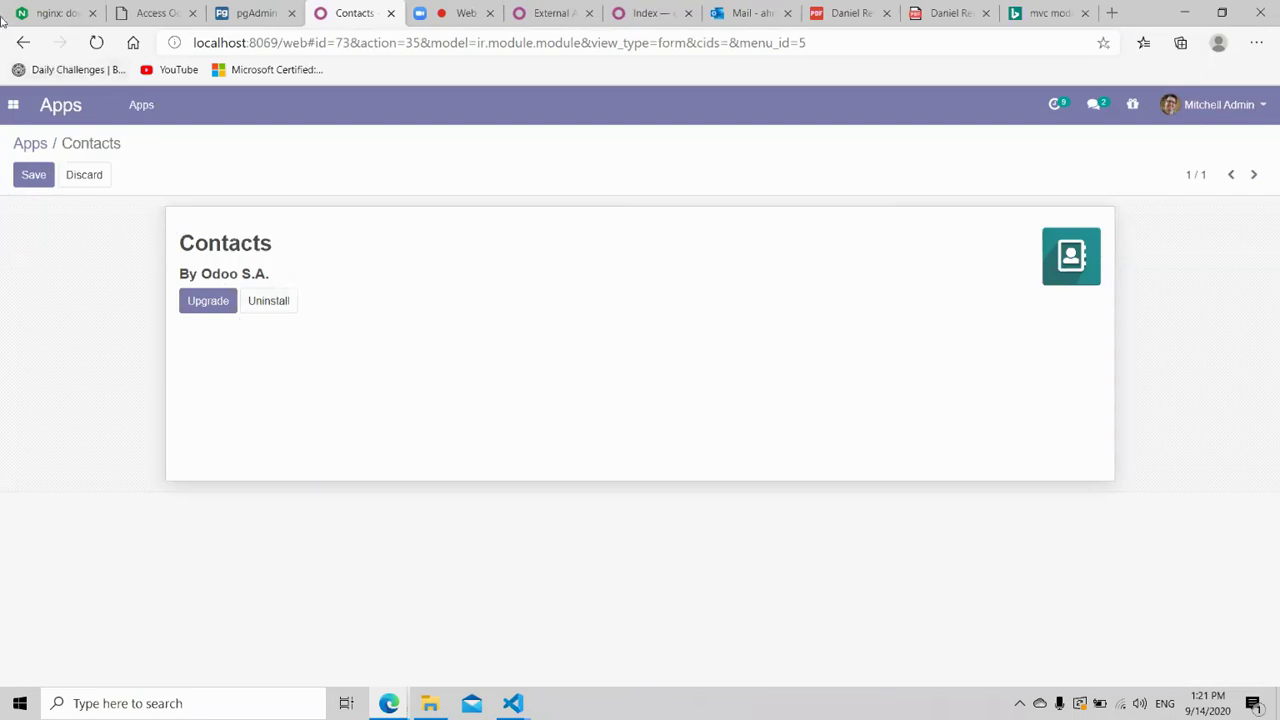
left_click(23, 43)
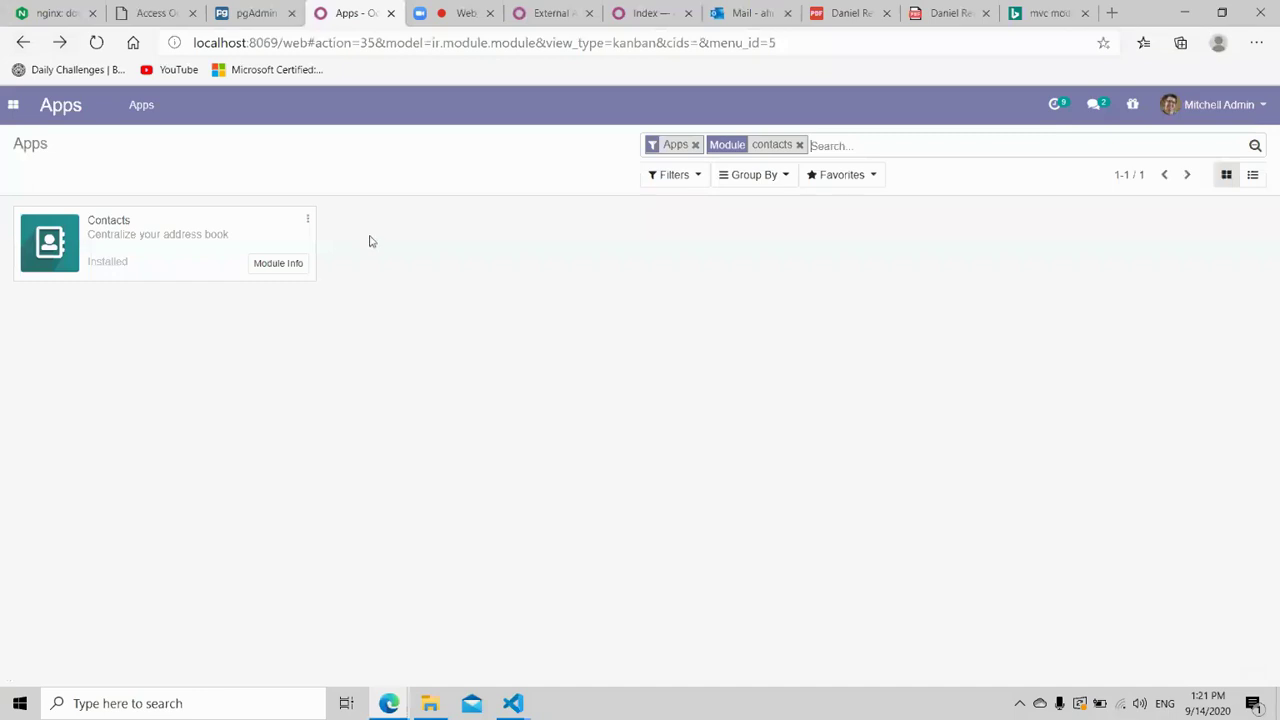
Step: Glance at the PDF and Zoom tabs, then recheck the Contacts module's options in Odoo
left_click(940, 10)
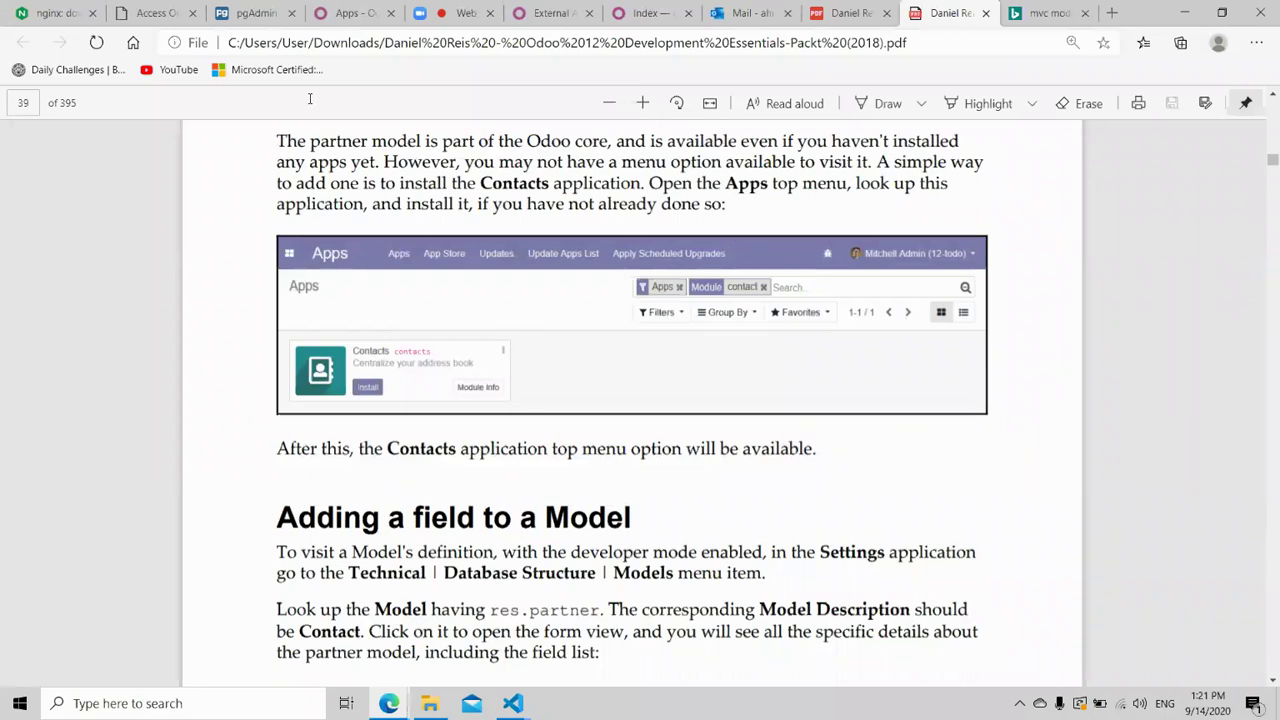
left_click(463, 8)
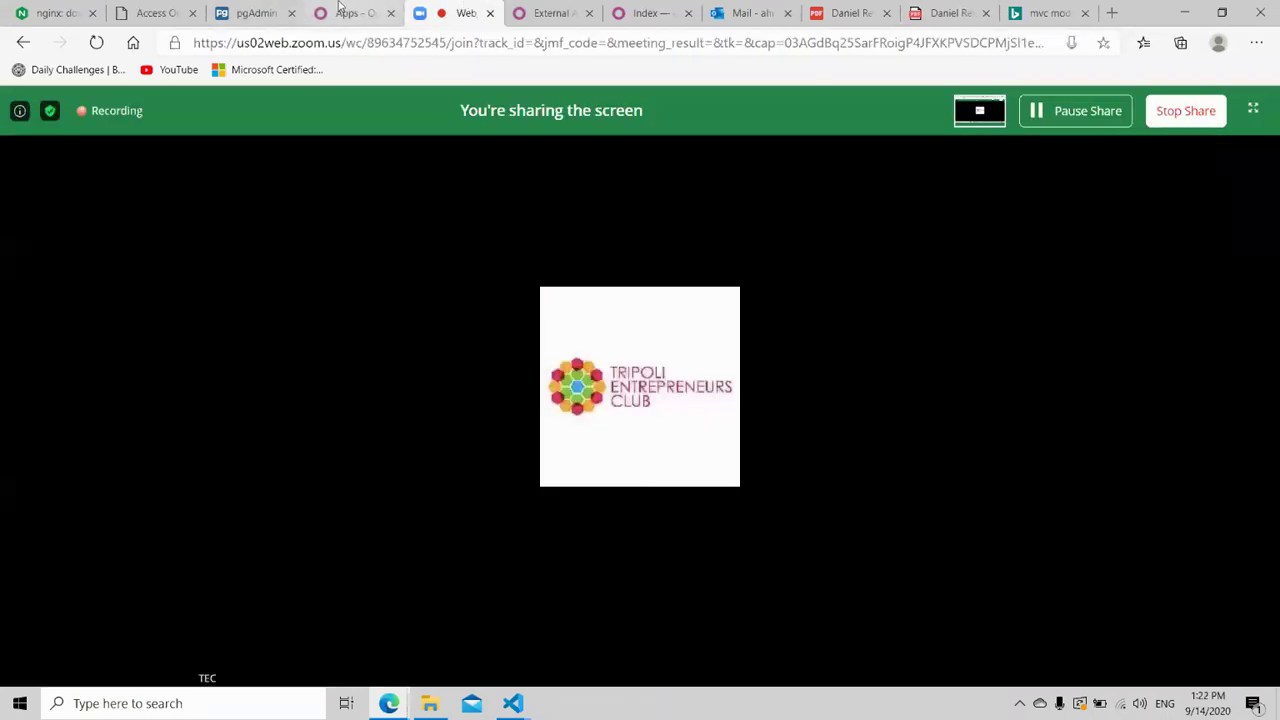
left_click(345, 12)
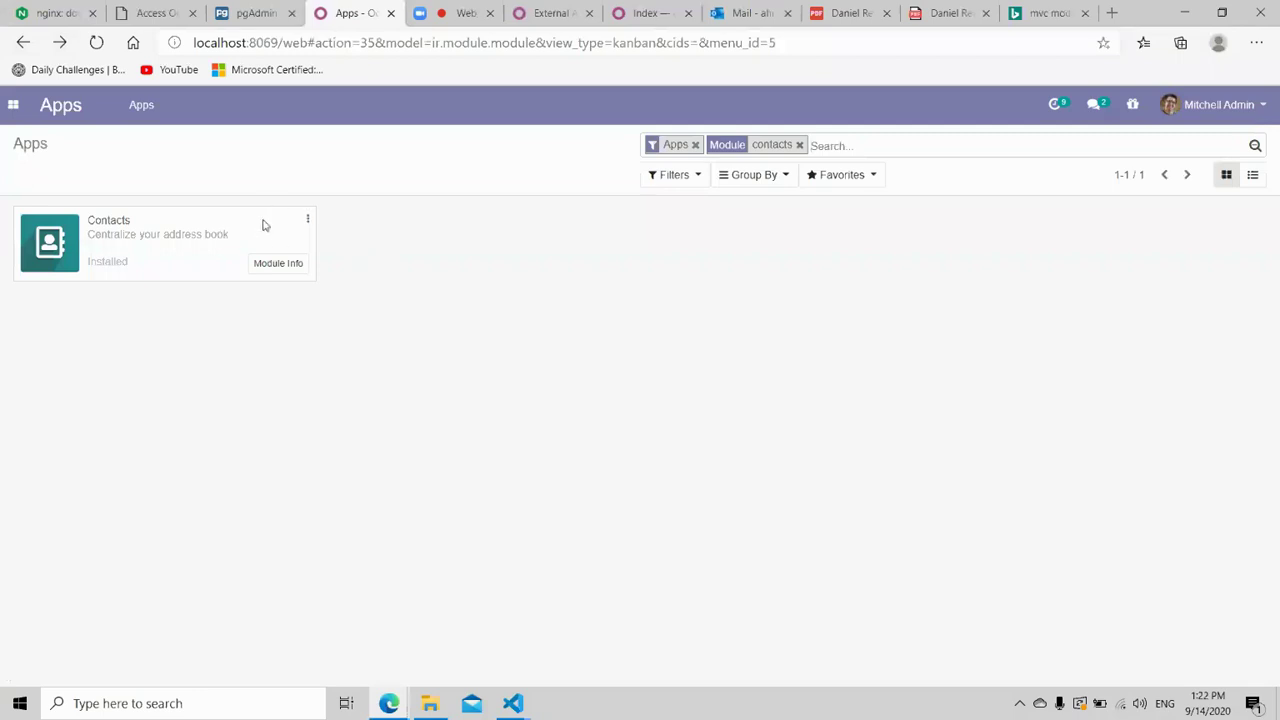
left_click(308, 221)
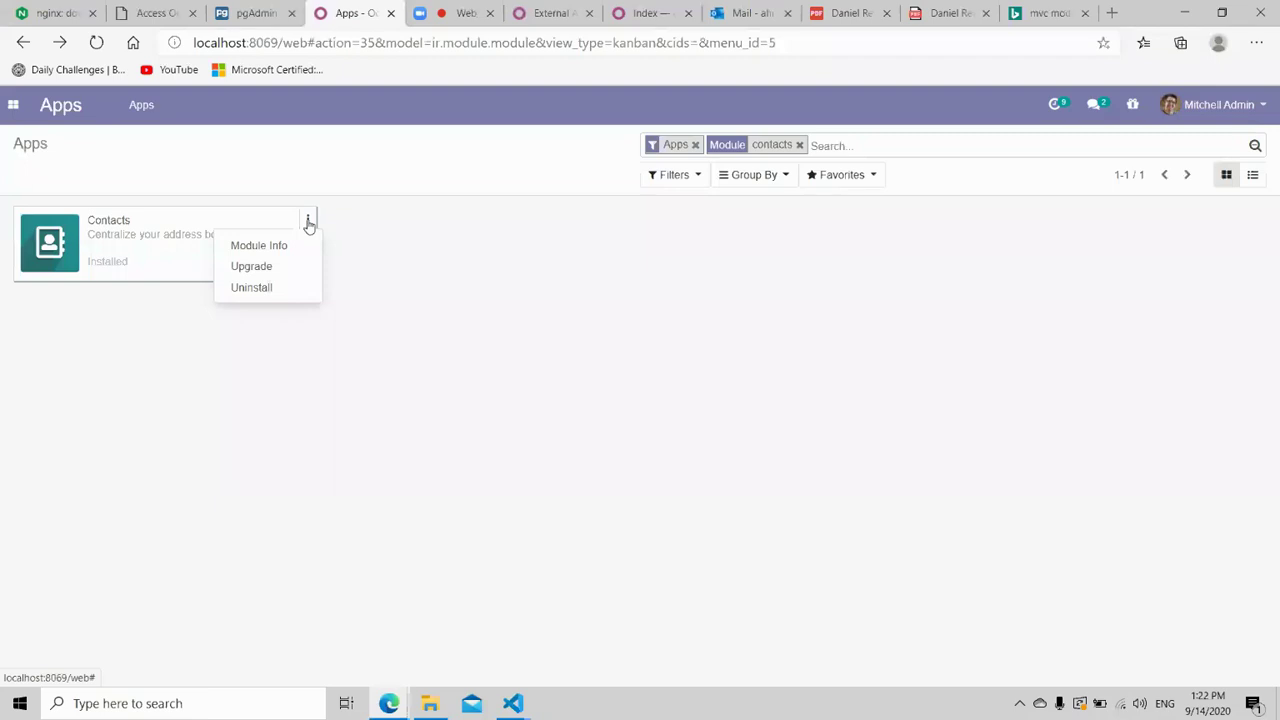
left_click(308, 221)
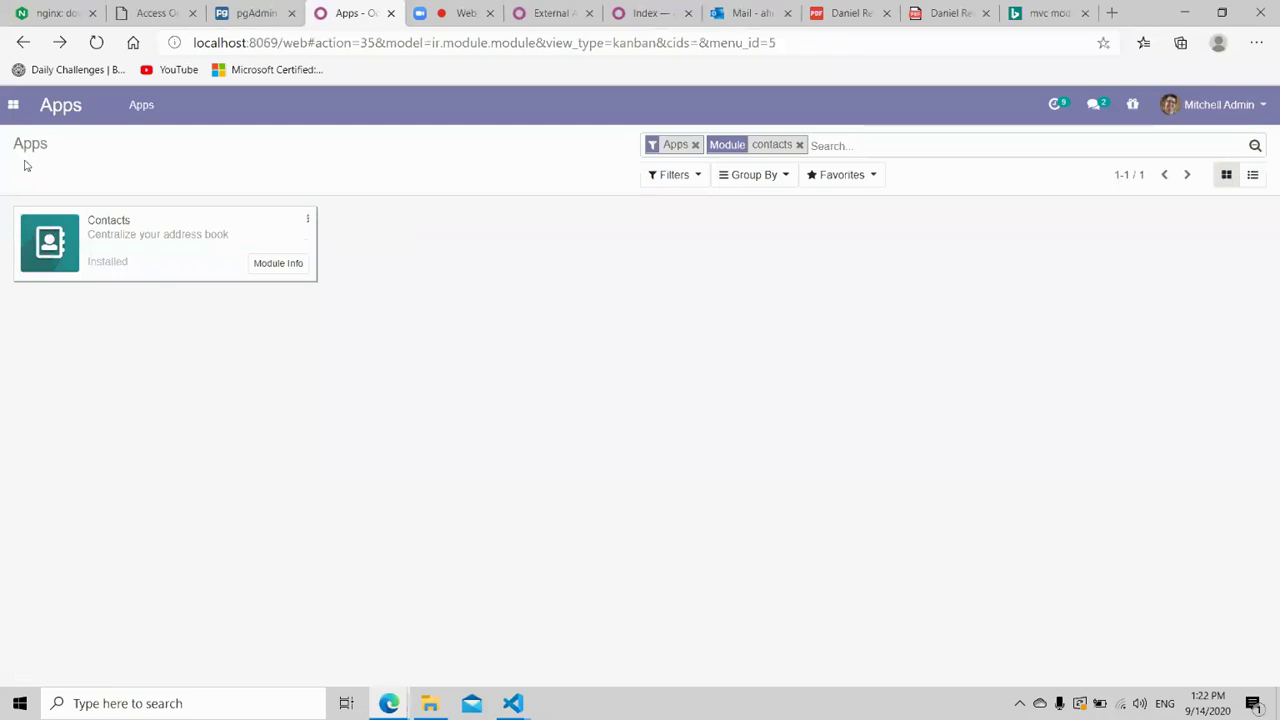
Step: Glance over the 37 contacts in the Contacts app, then go to the Settings app
left_click(14, 115)
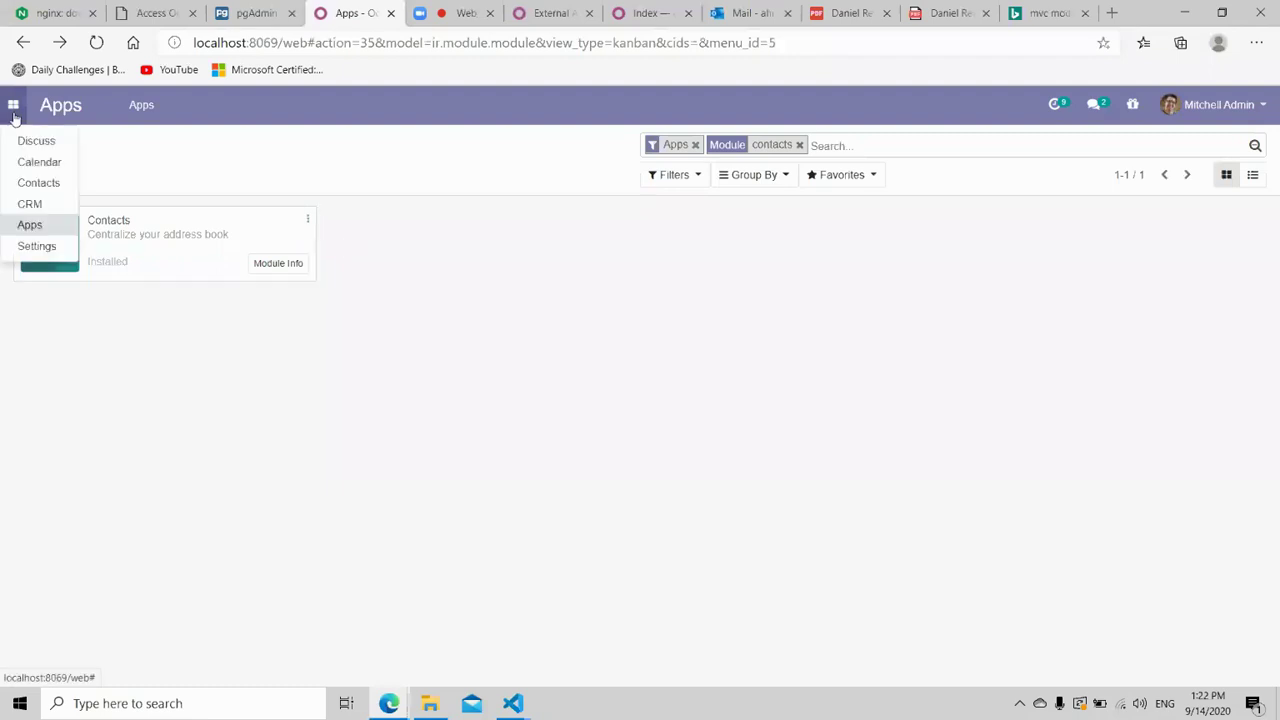
left_click(32, 187)
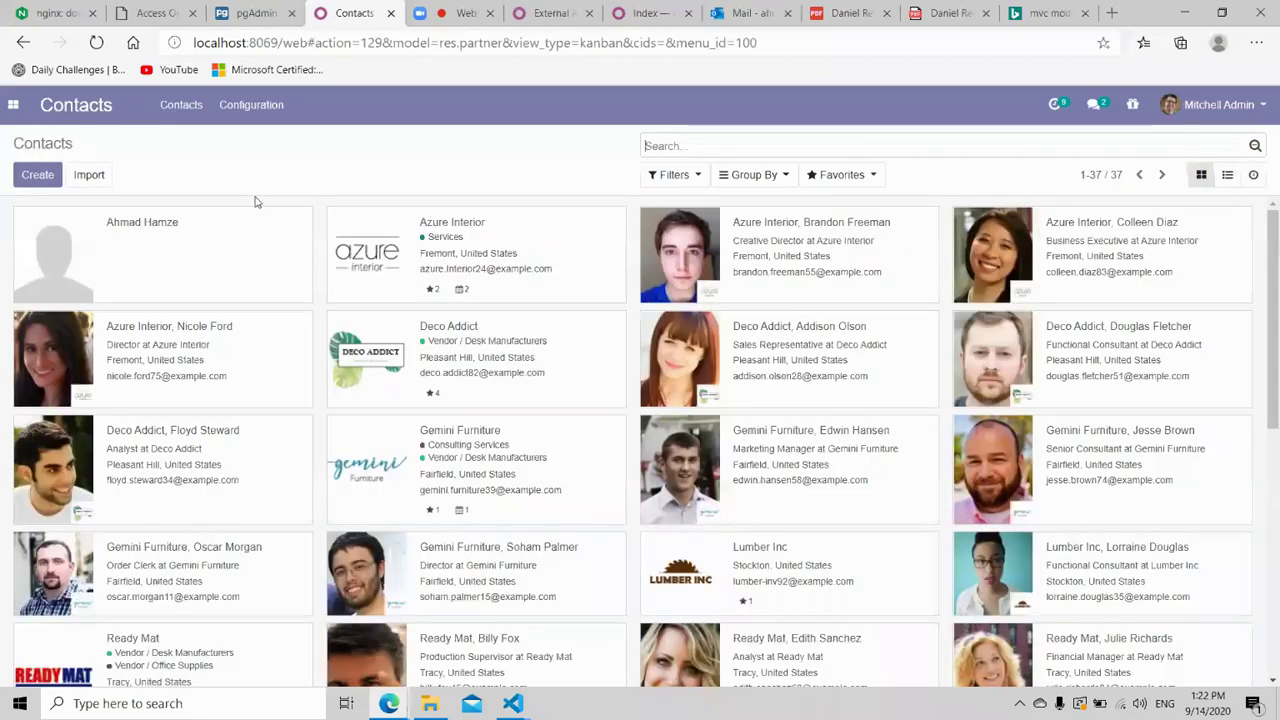
left_click(13, 104)
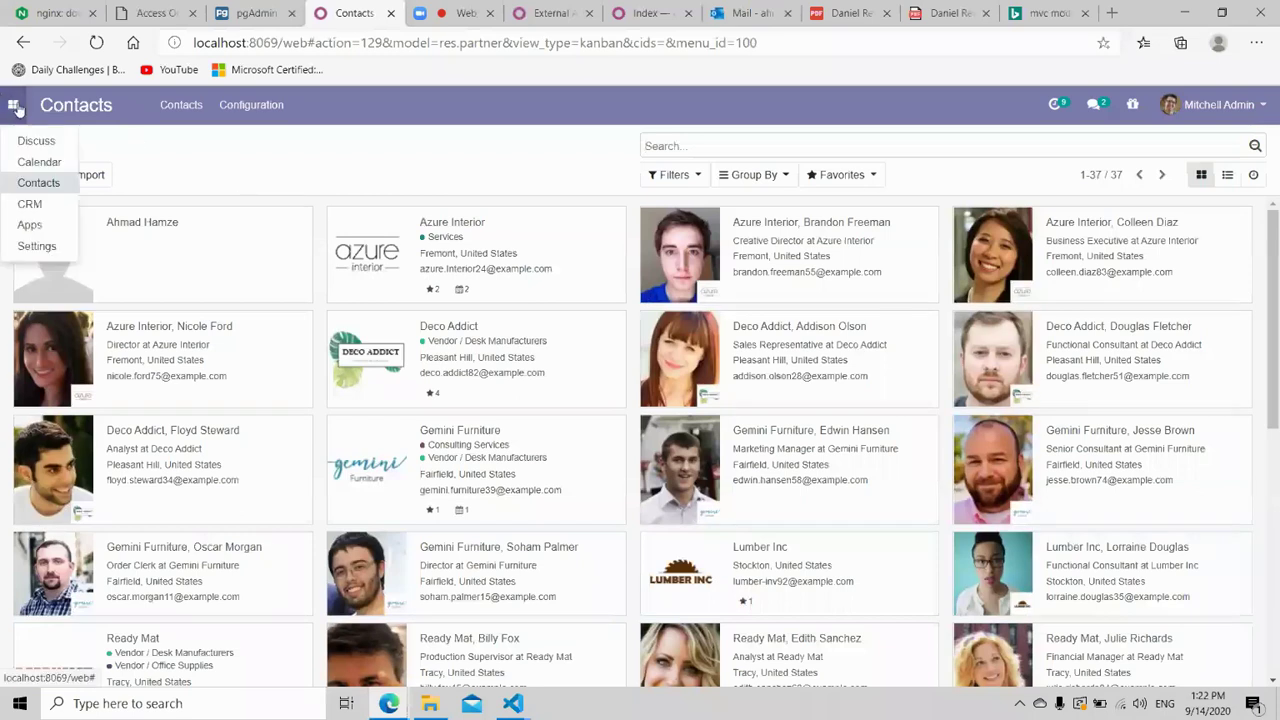
left_click(31, 246)
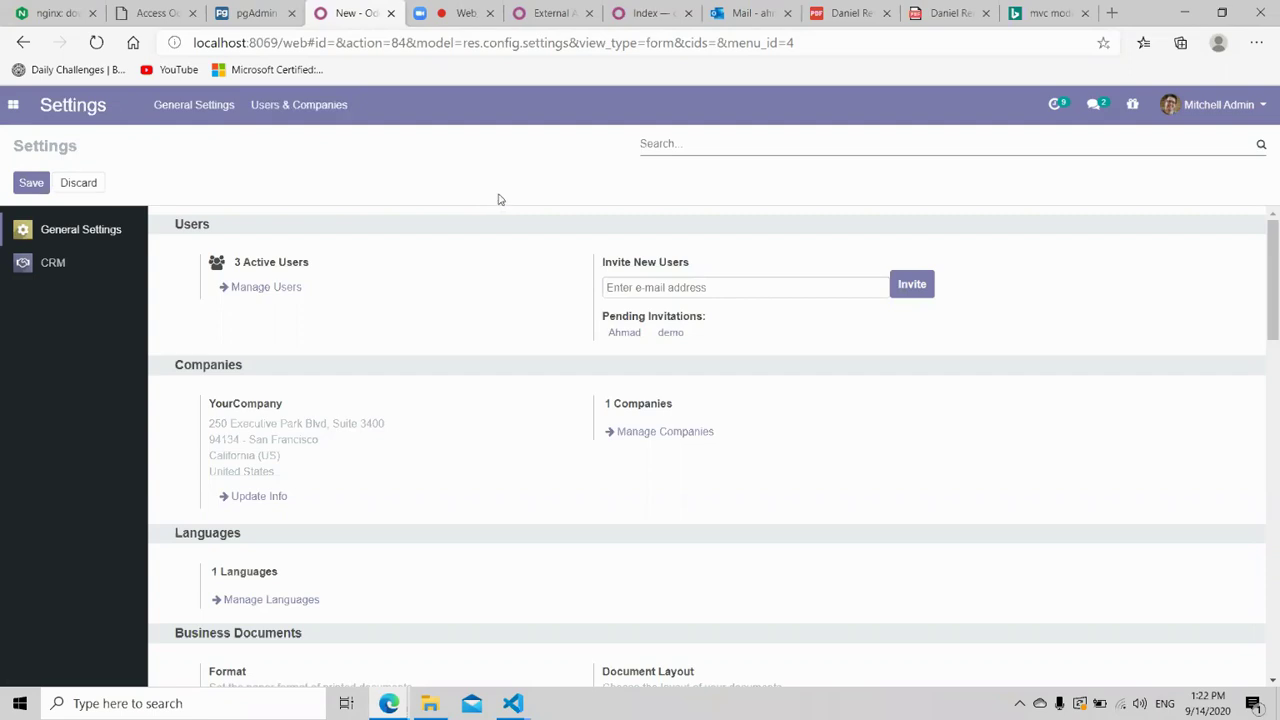
Step: Scroll down to Developer Tools in General Settings and click 'Activate the developer mode'
scroll(628, 214, "down", 1)
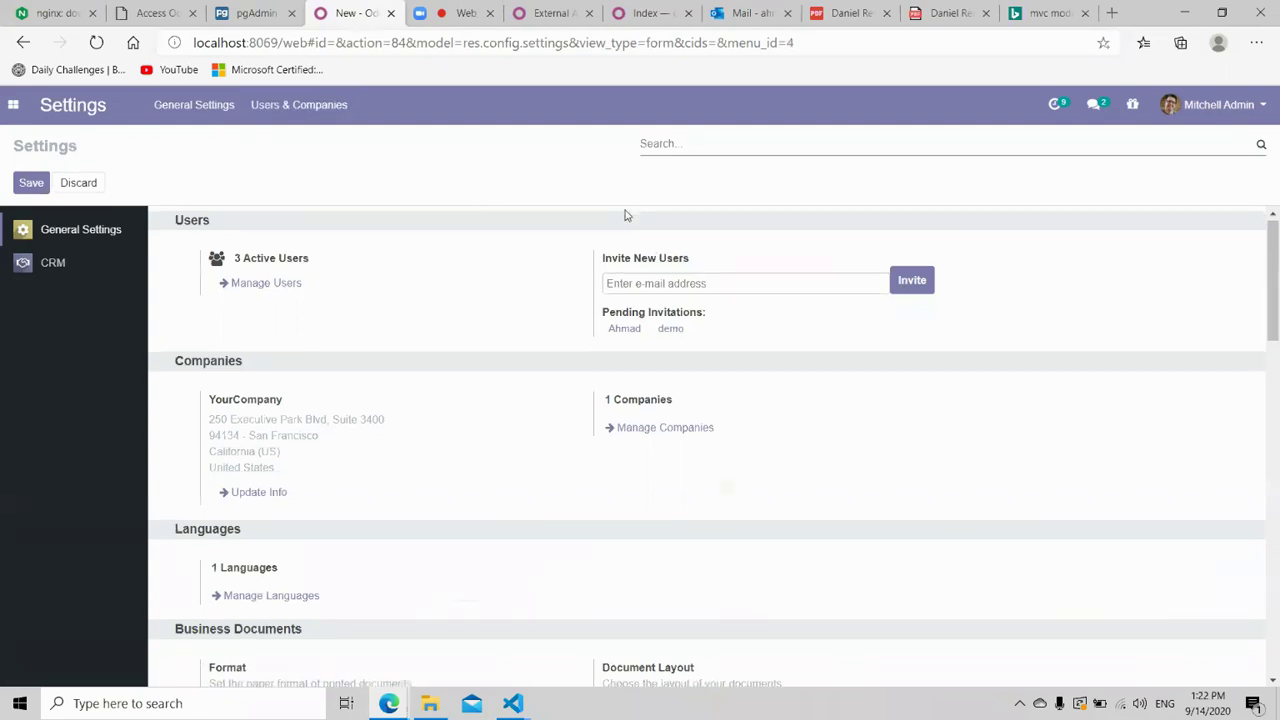
scroll(613, 301, "down", 2)
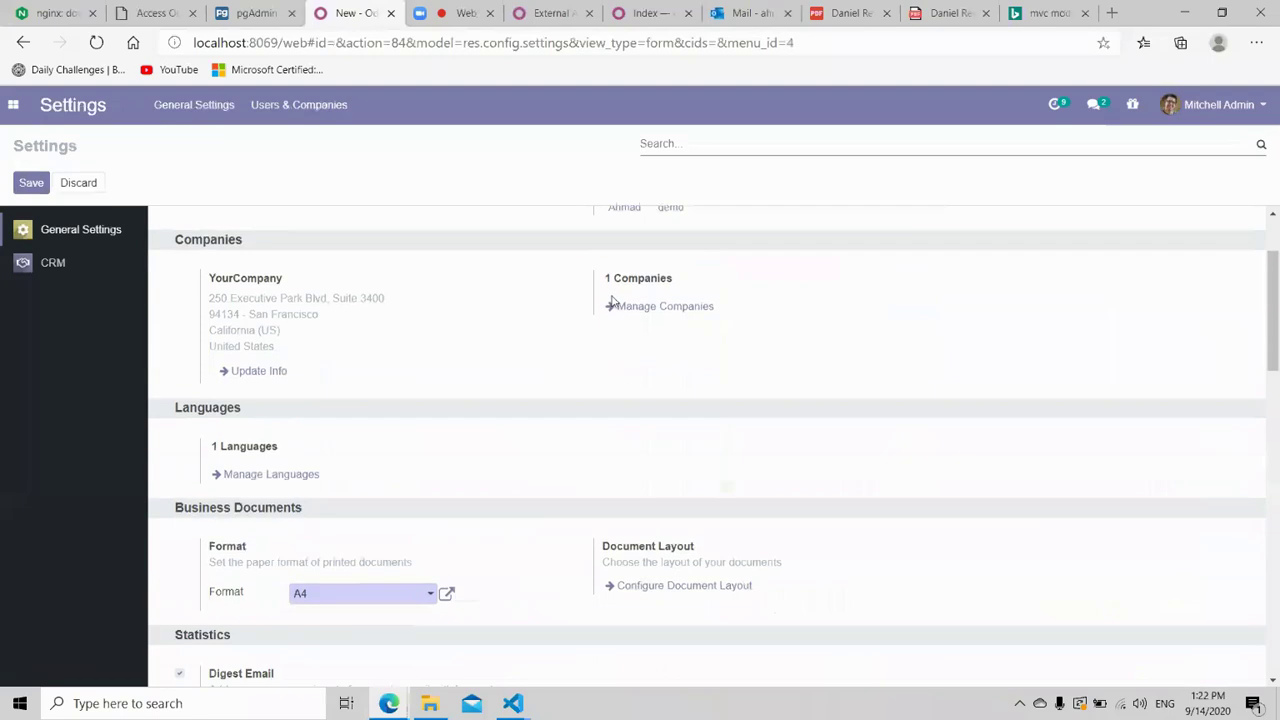
scroll(616, 290, "down", 2)
scroll(616, 287, "down", 6)
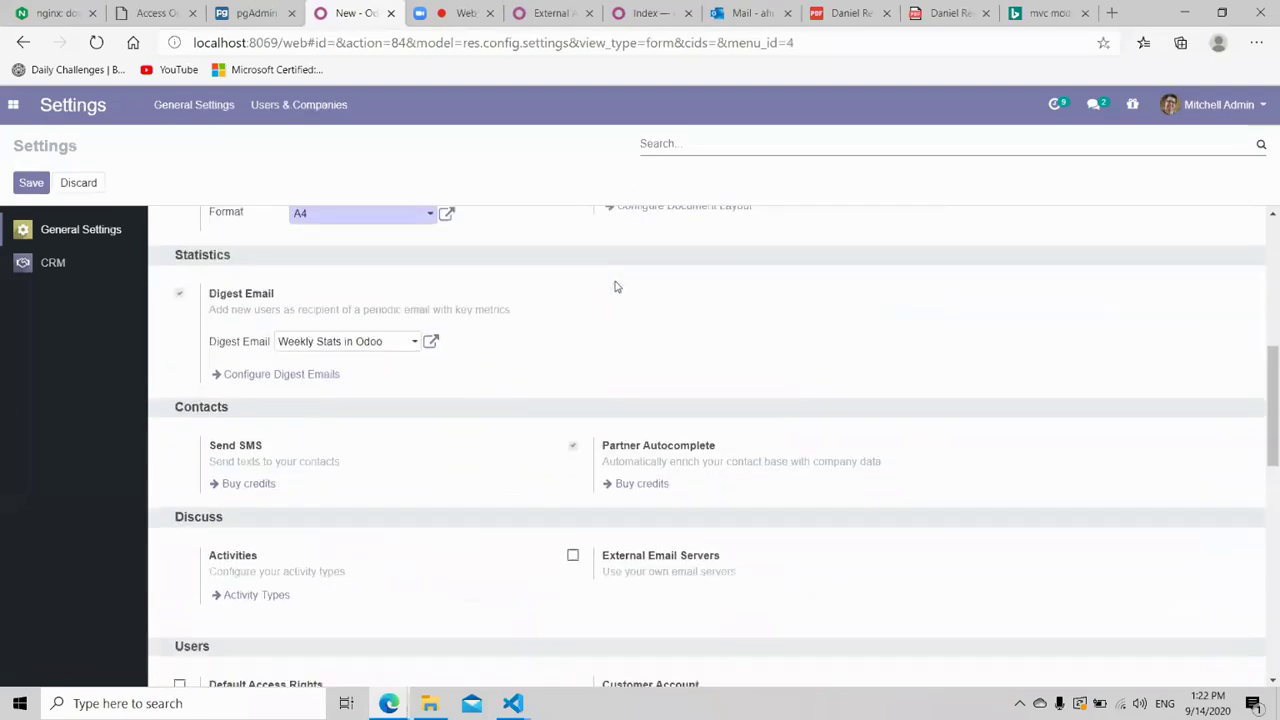
scroll(616, 285, "down", 5)
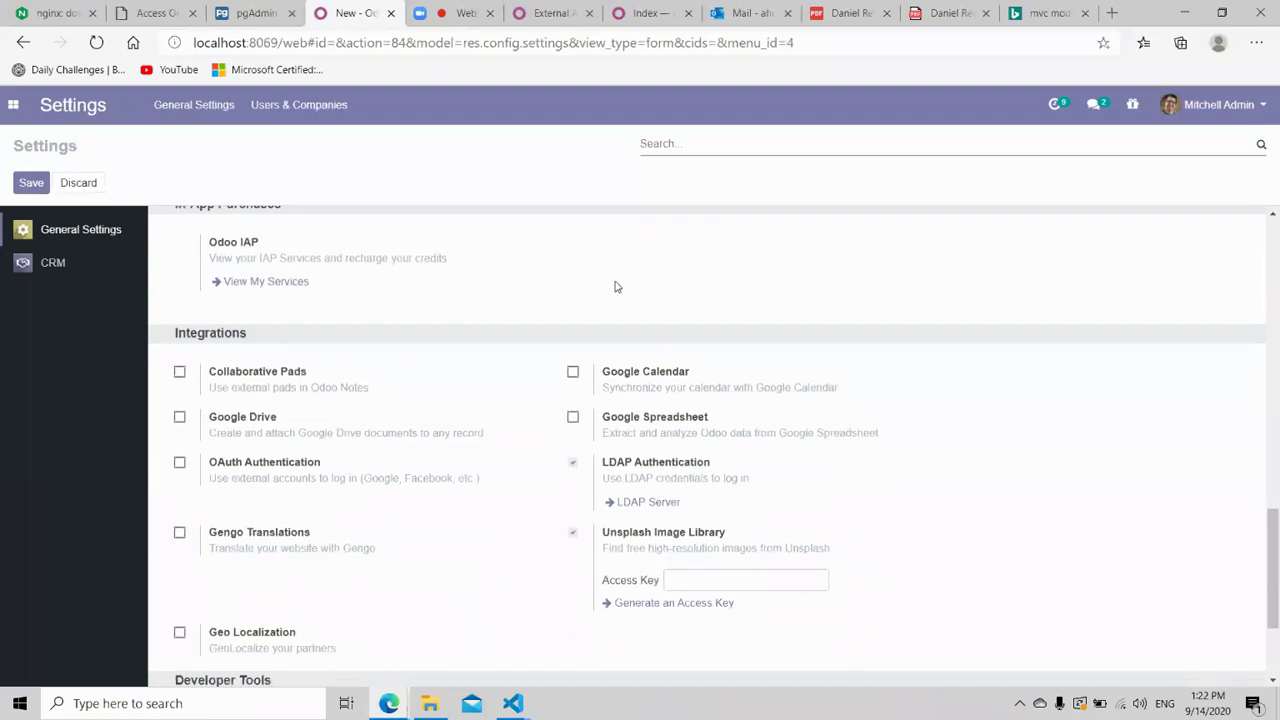
scroll(616, 287, "down", 3)
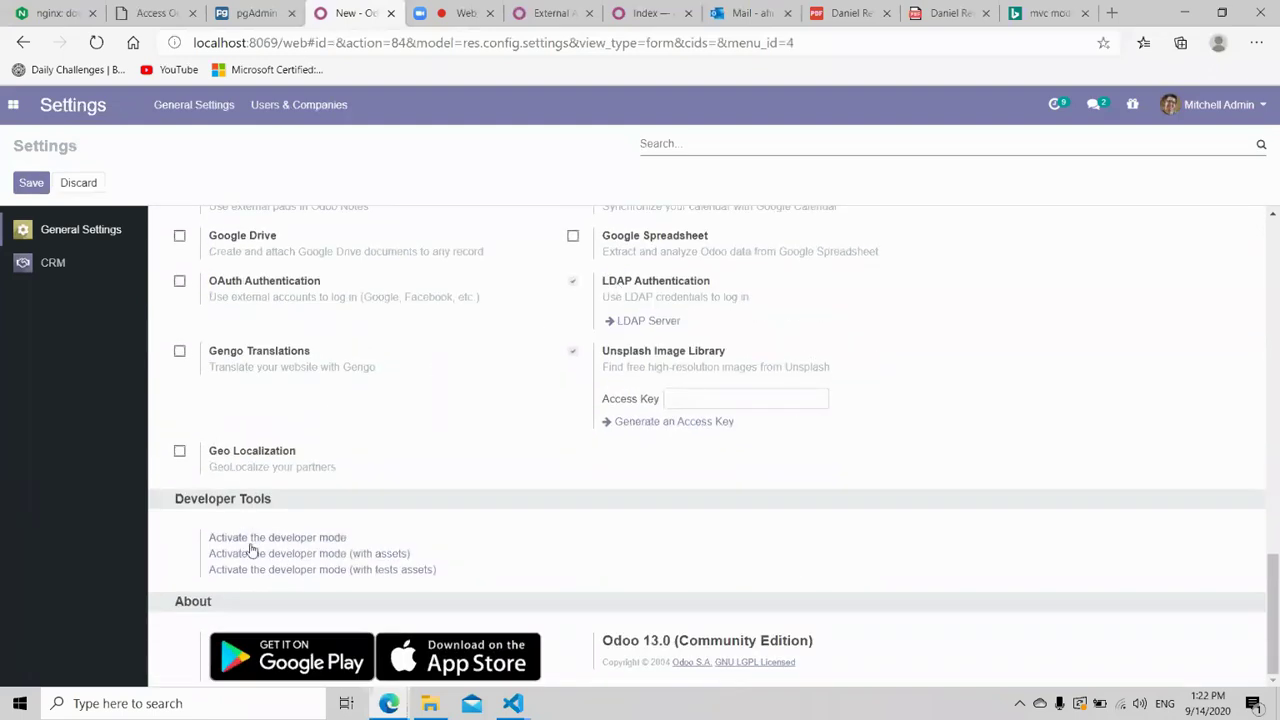
left_click(267, 541)
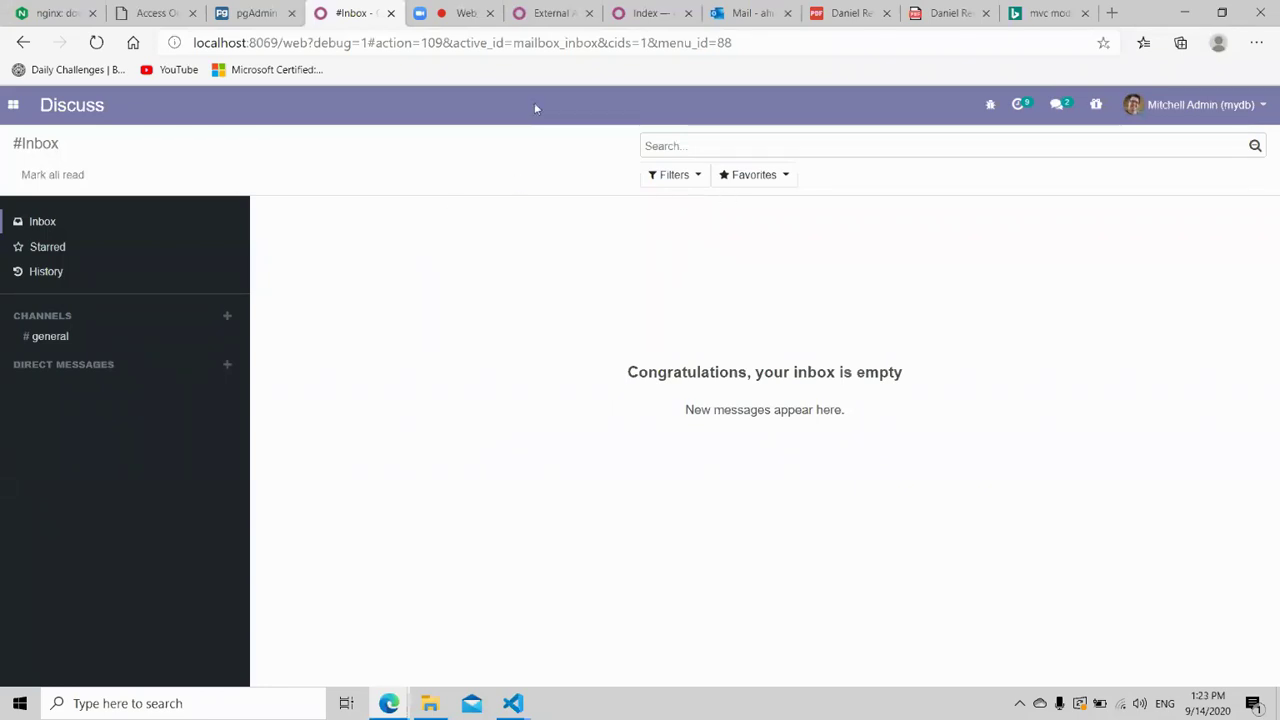
left_click(958, 8)
scroll(566, 260, "down", 3)
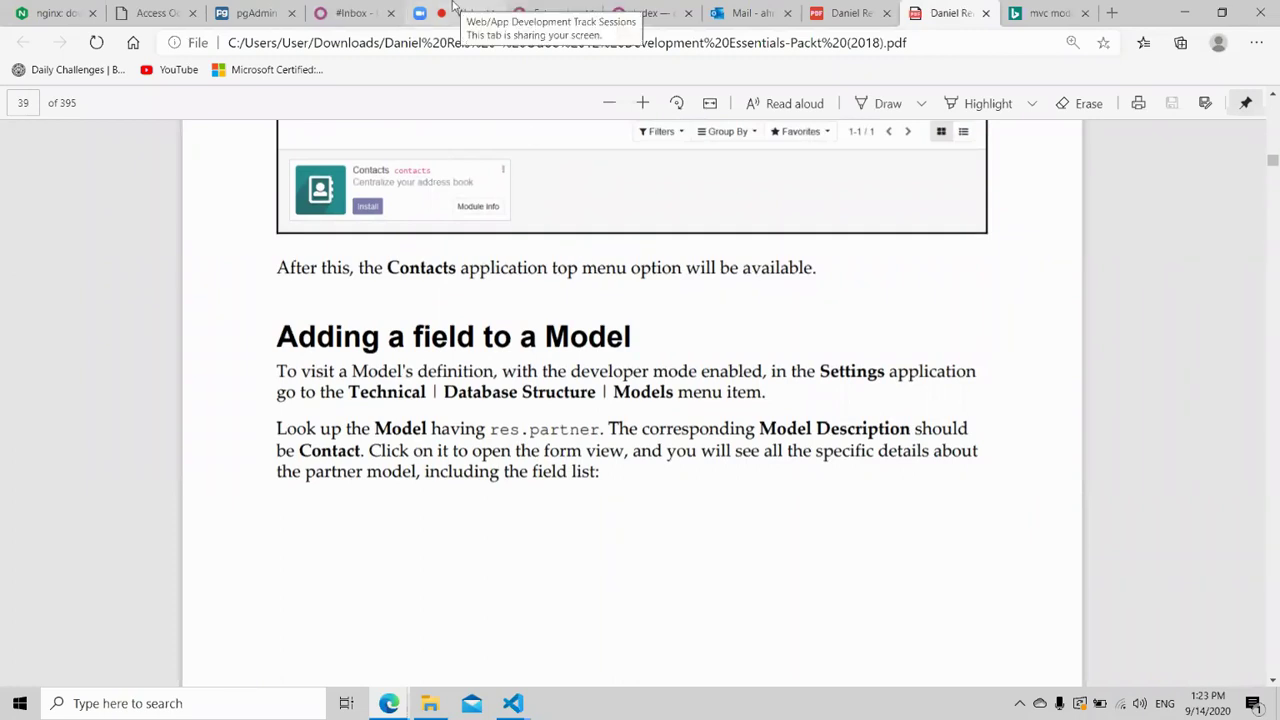
left_click(455, 10)
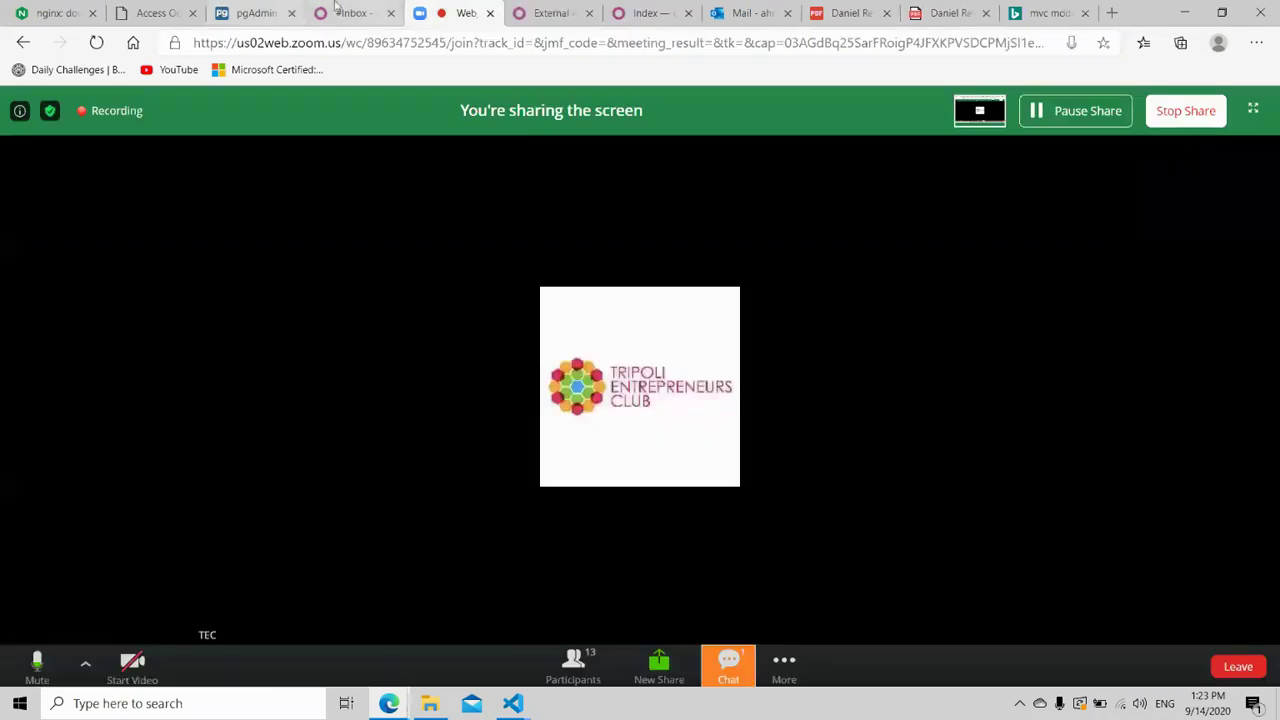
left_click(340, 10)
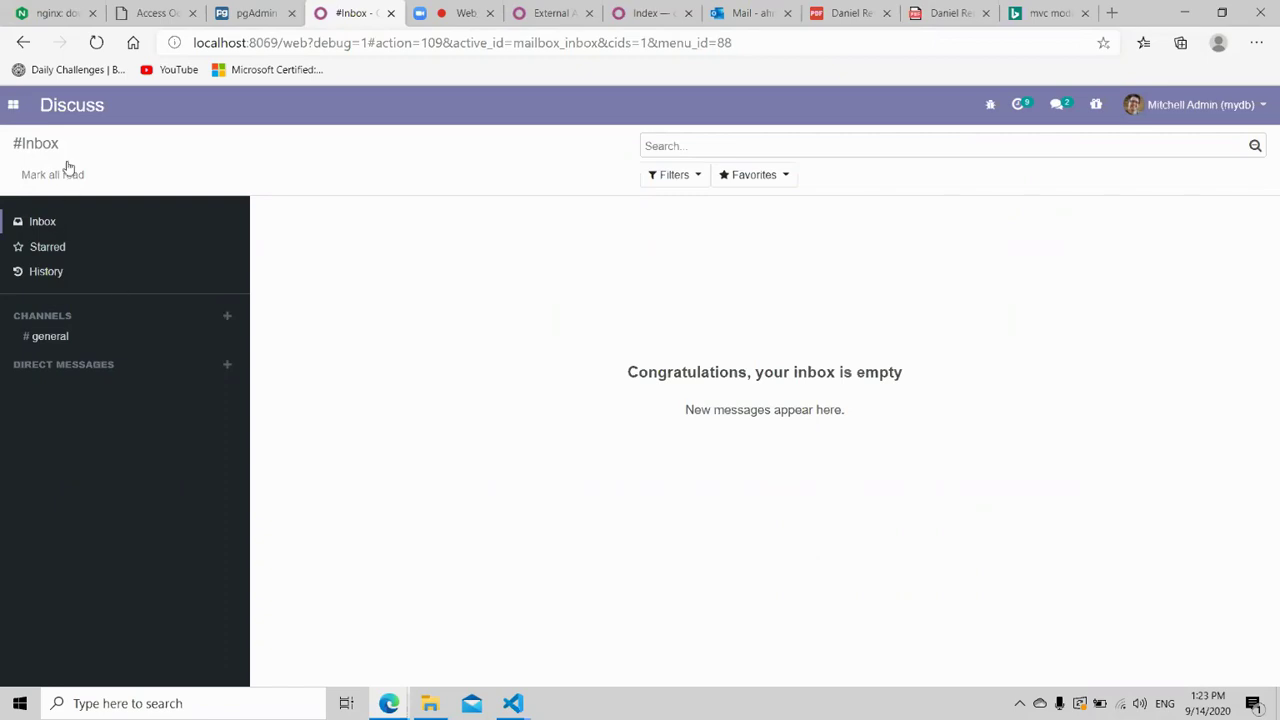
Step: Browse Discuss's Starred and History views, return to Inbox, then go to book page 39
left_click(48, 252)
left_click(48, 272)
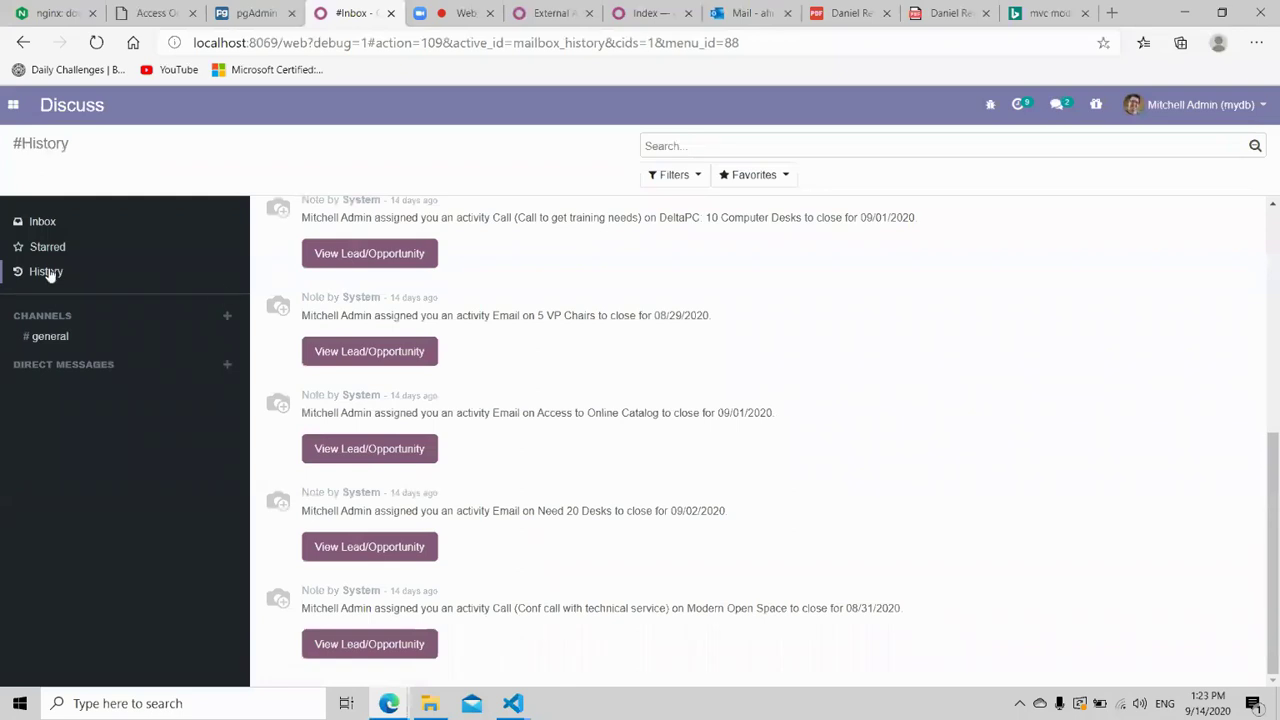
scroll(422, 330, "up", 5)
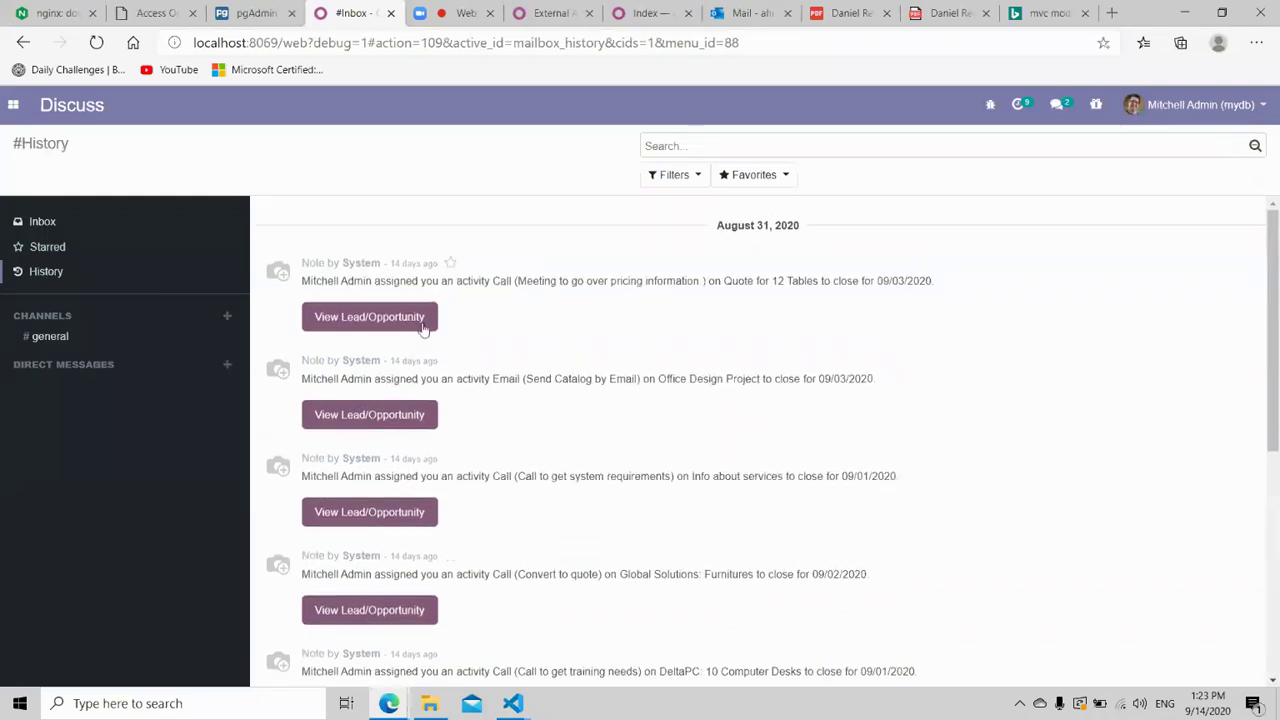
left_click(69, 220)
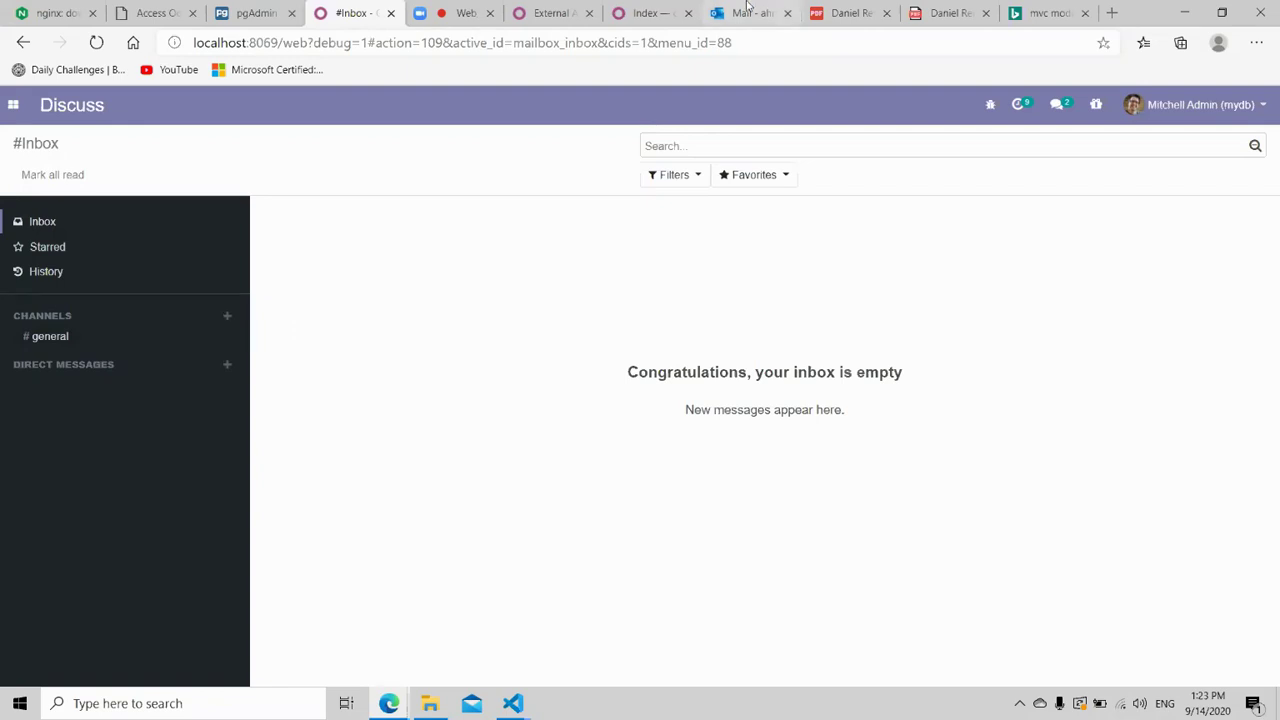
left_click(945, 12)
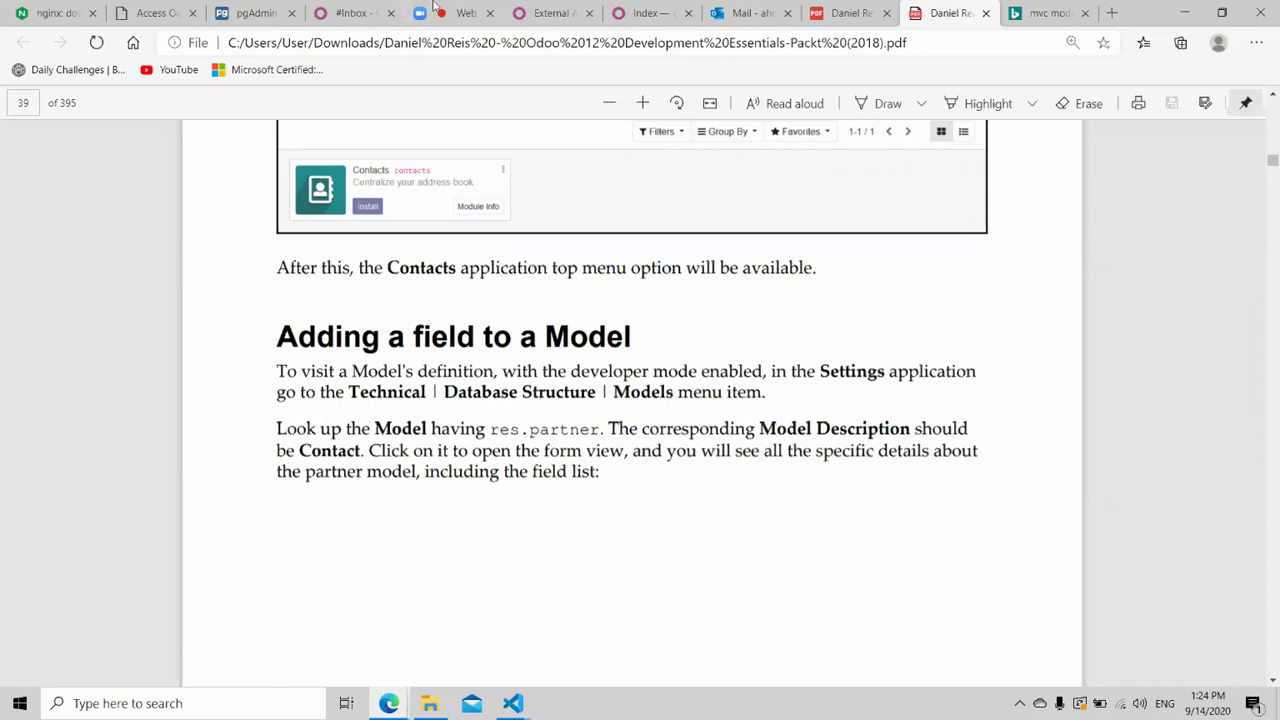
Step: Go from the Odoo inbox to General Settings, scroll down, then check the book
left_click(352, 13)
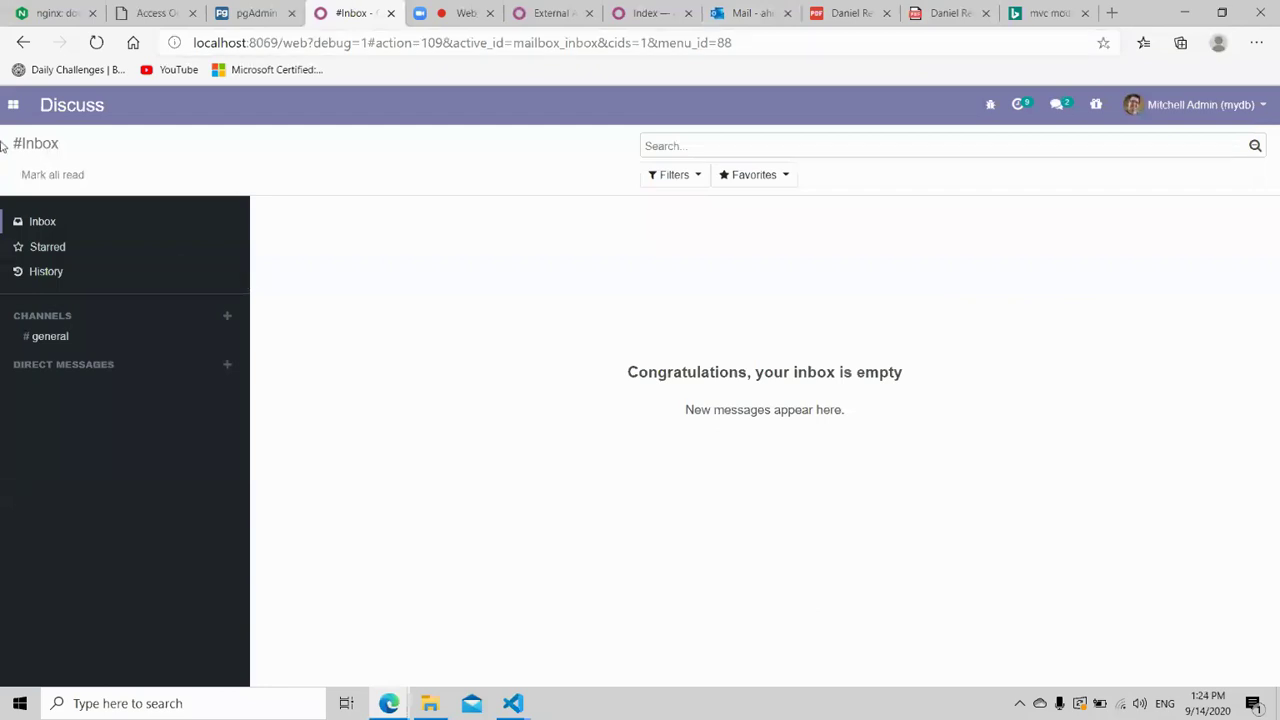
left_click(13, 105)
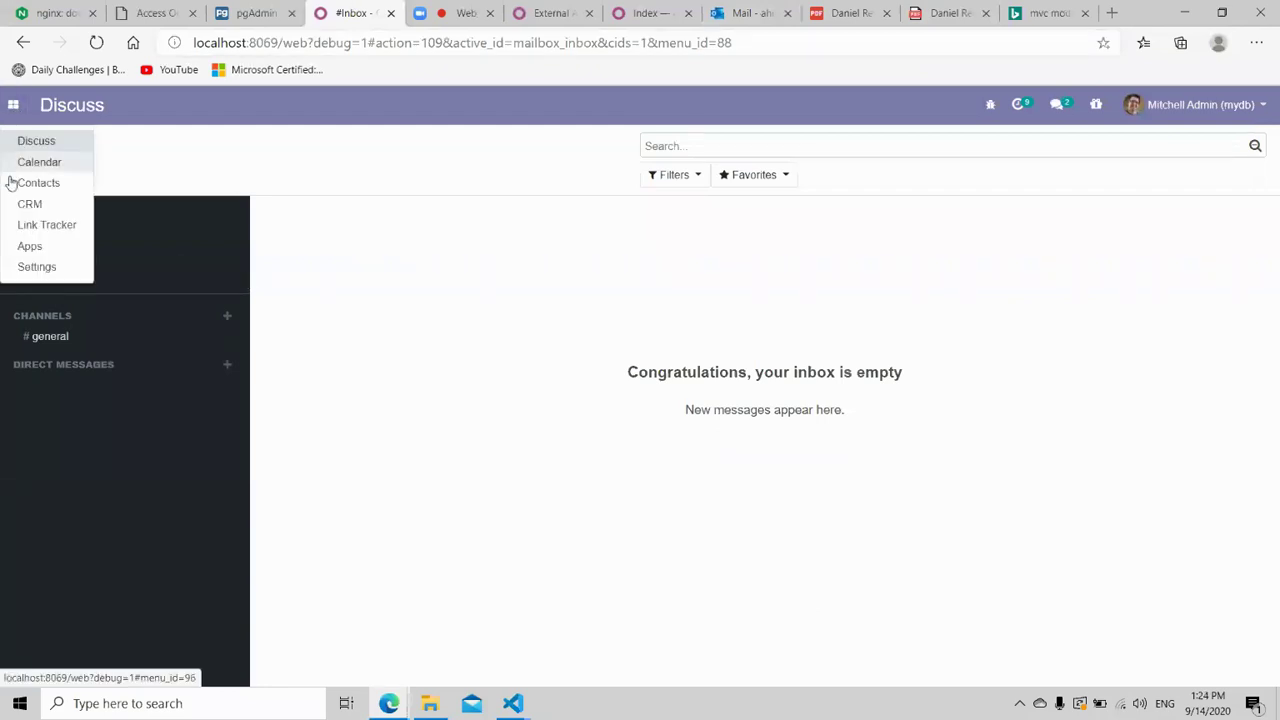
left_click(33, 266)
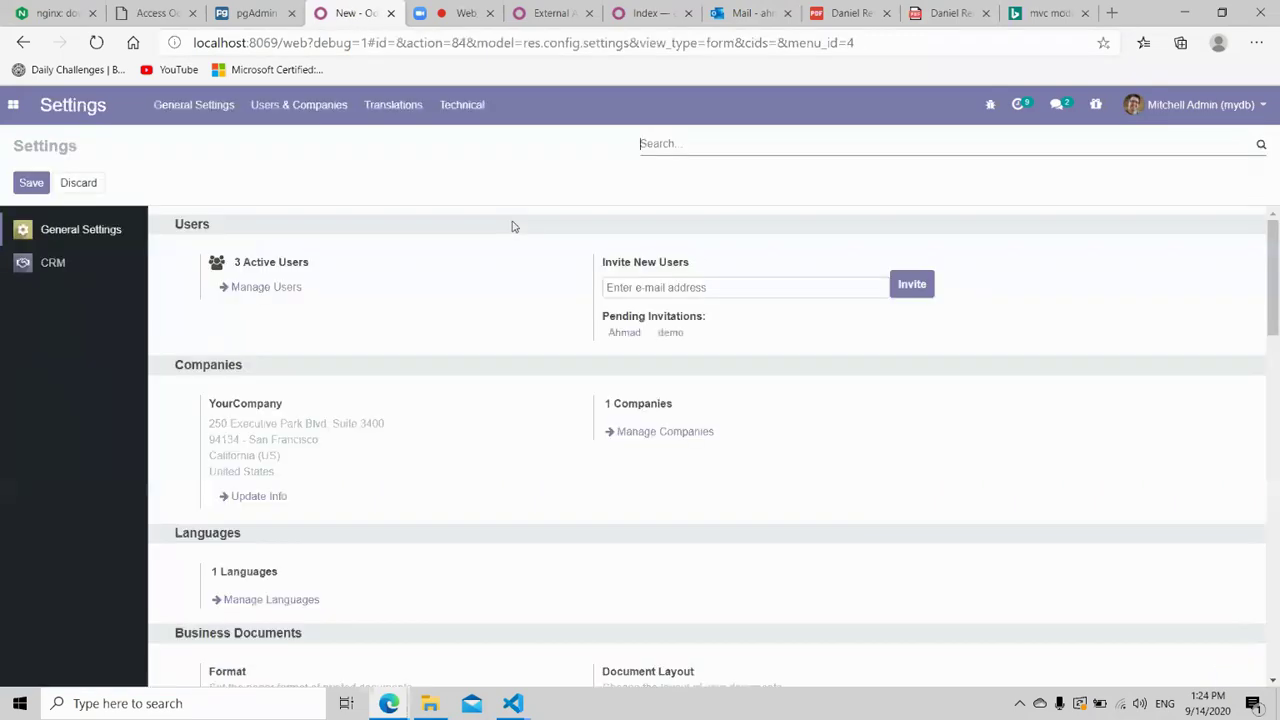
scroll(512, 226, "down", 5)
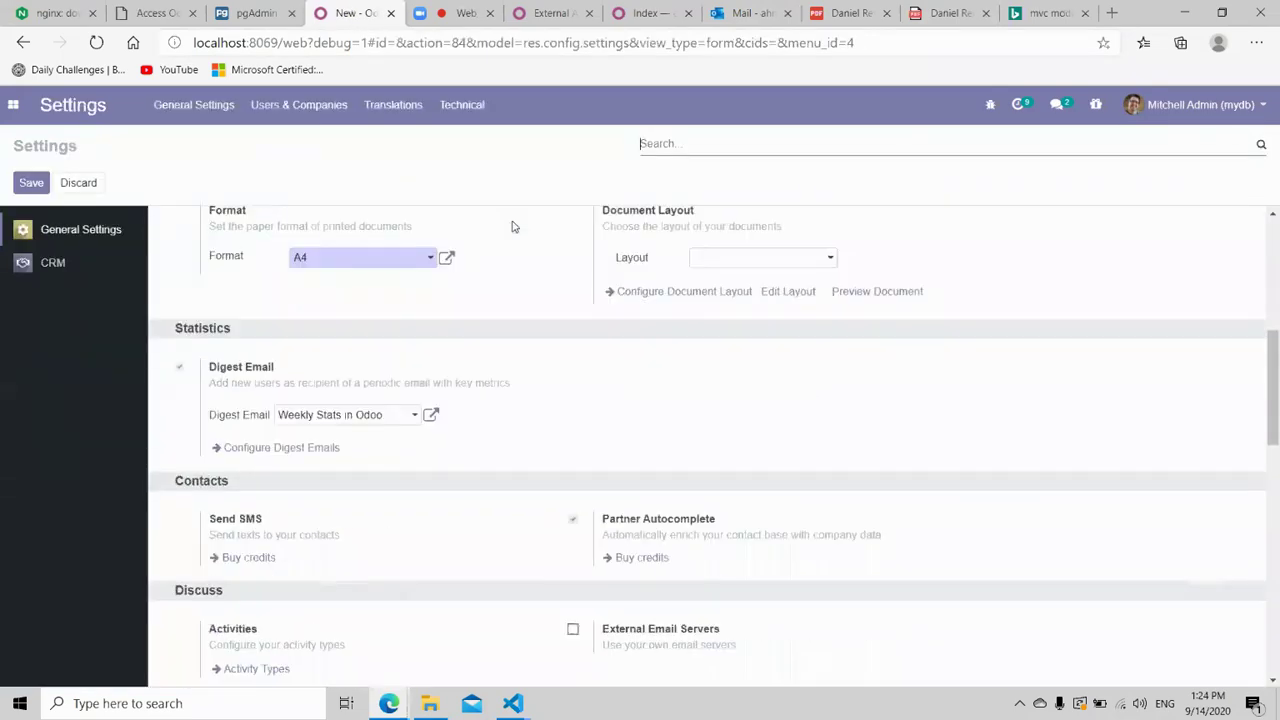
scroll(512, 226, "down", 6)
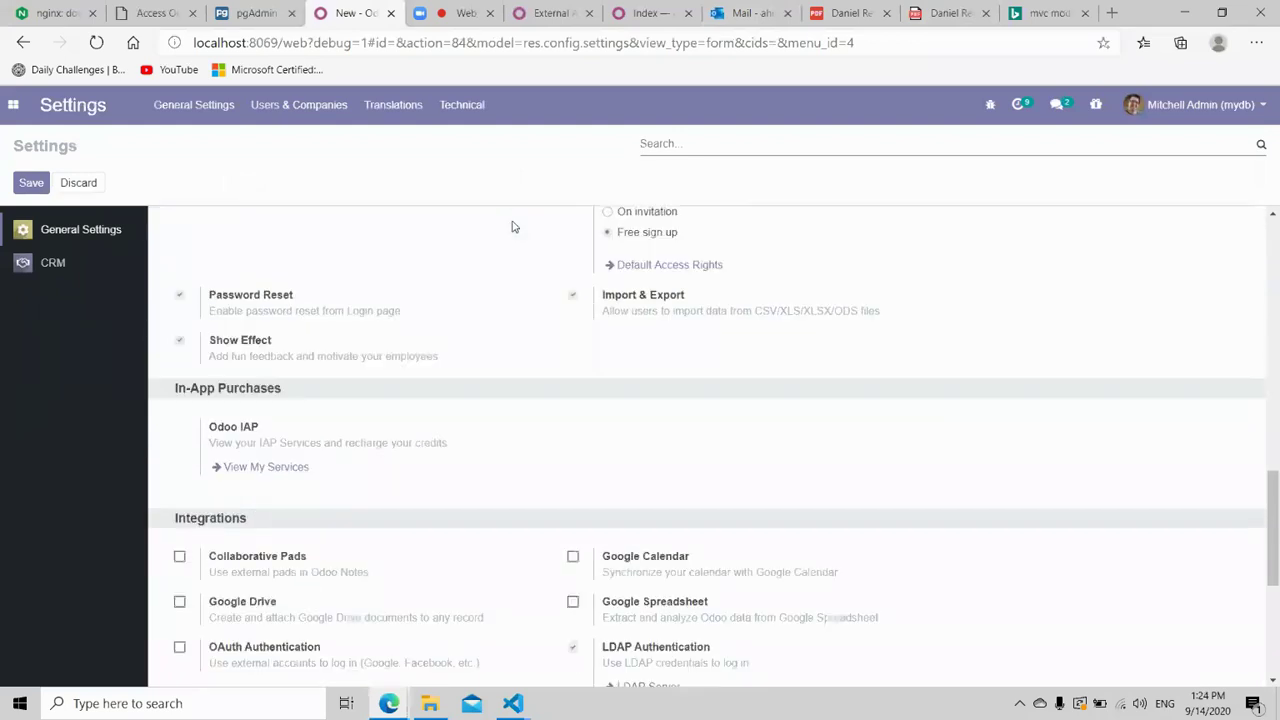
scroll(512, 226, "down", 4)
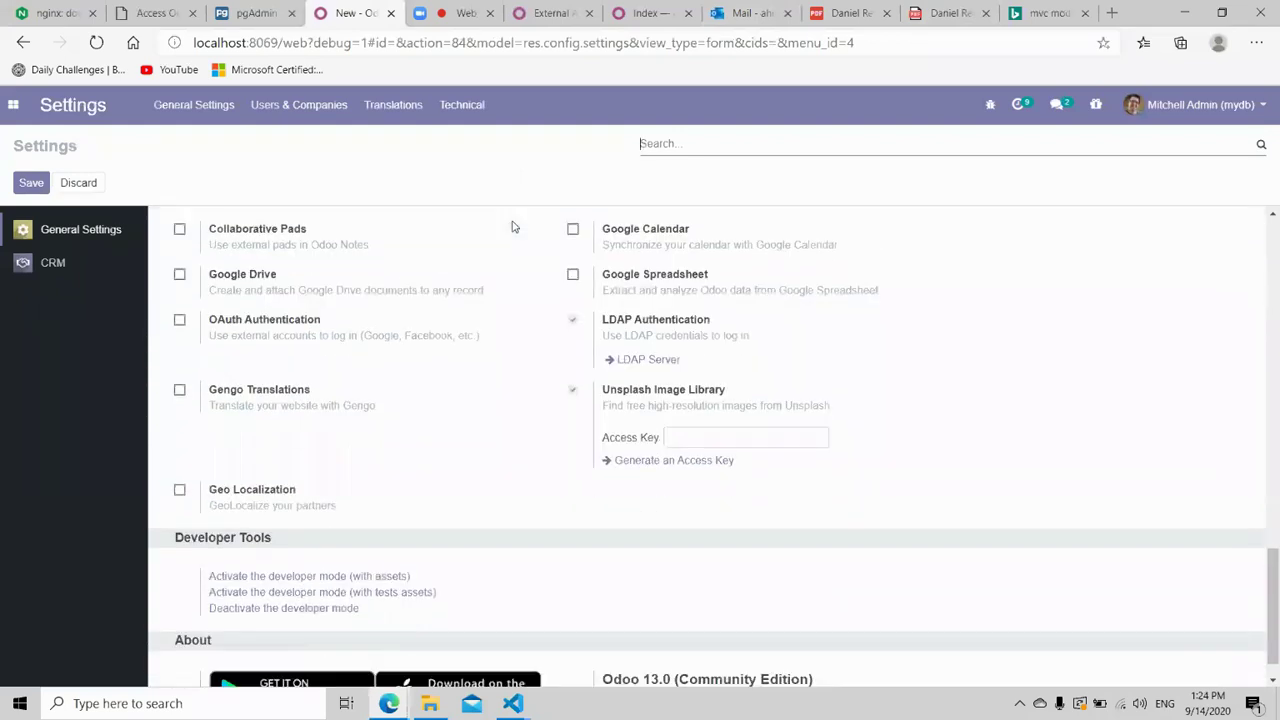
scroll(512, 226, "down", 1)
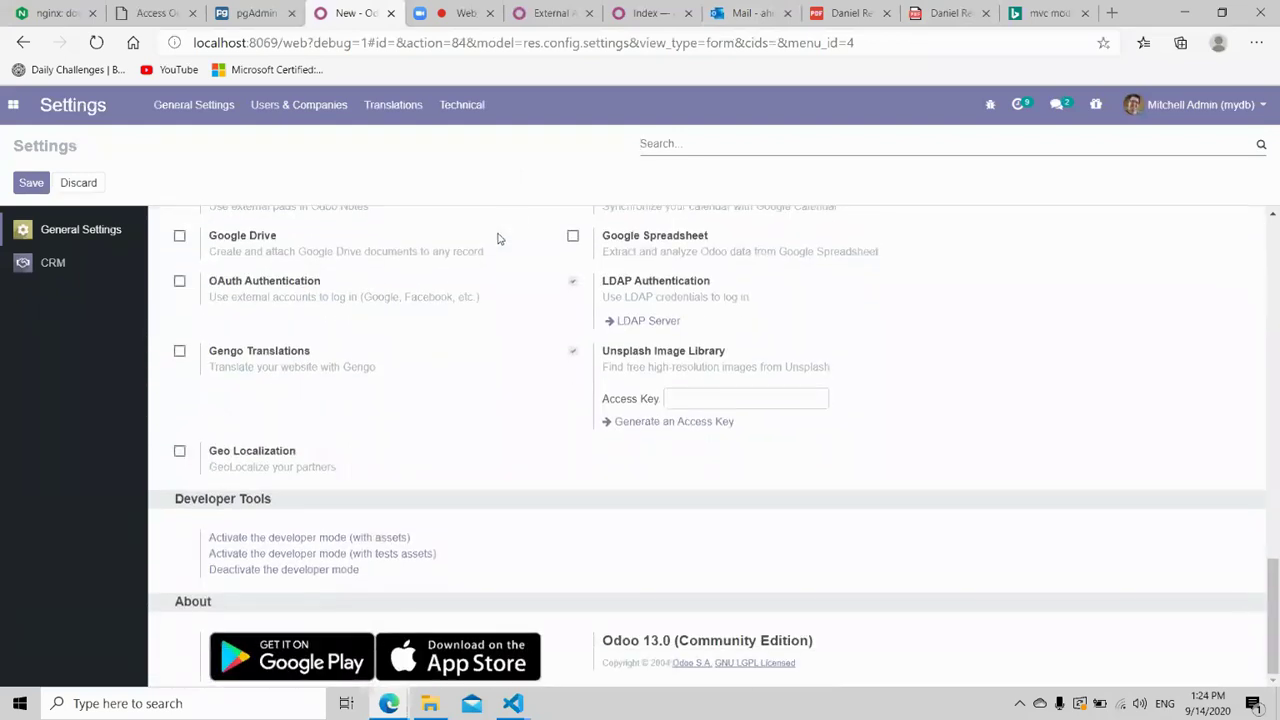
left_click(945, 12)
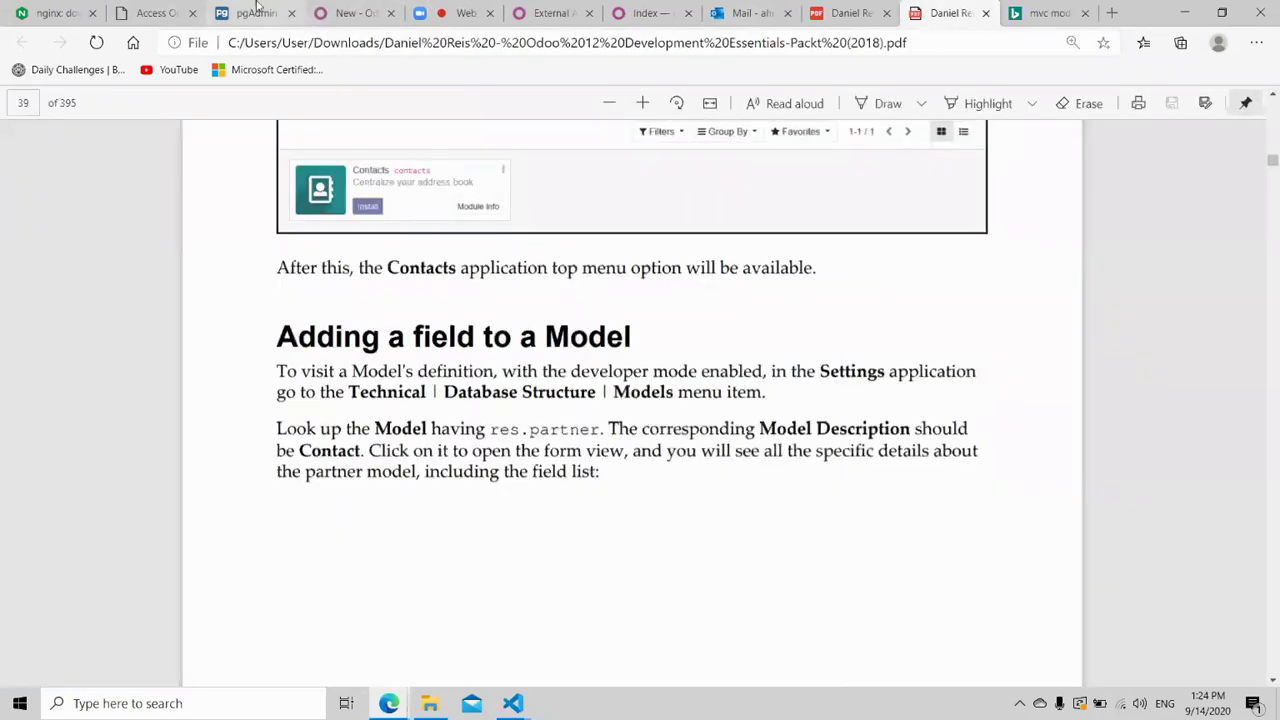
Step: Scroll General Settings up and down to Developer Tools, then return to book page 39
left_click(349, 10)
scroll(481, 444, "up", 3)
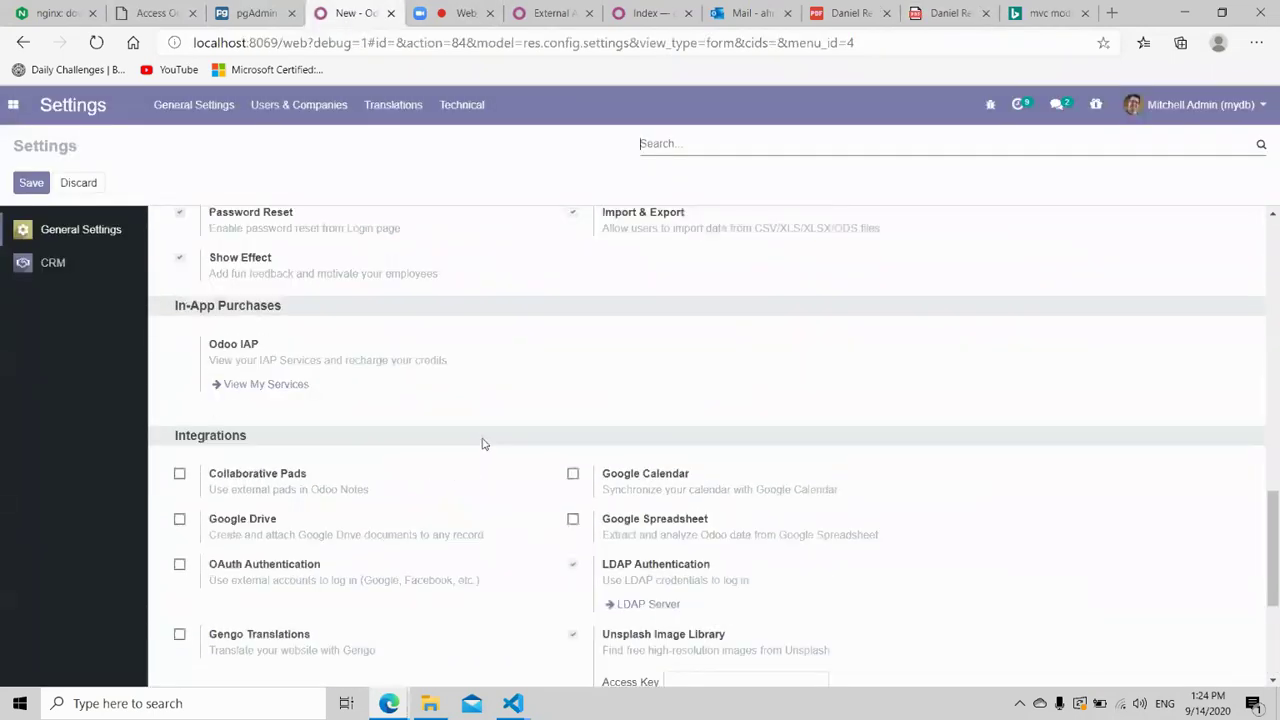
scroll(481, 444, "up", 6)
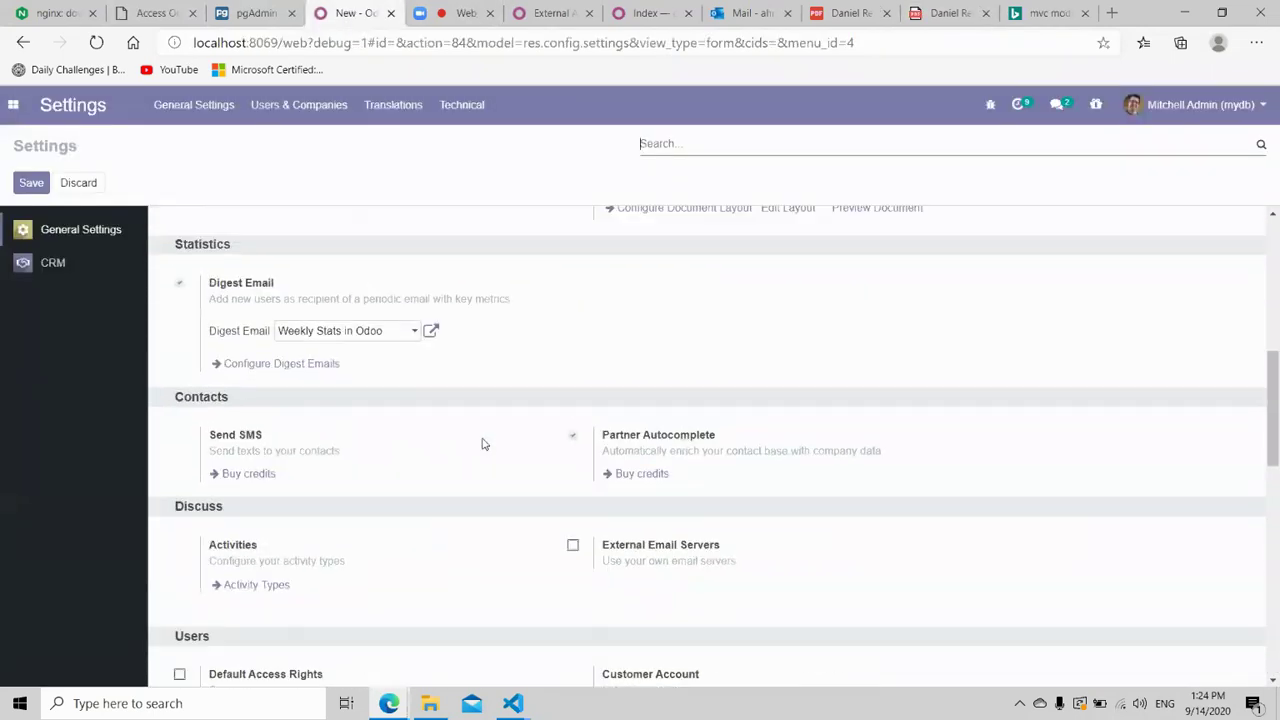
scroll(481, 444, "up", 5)
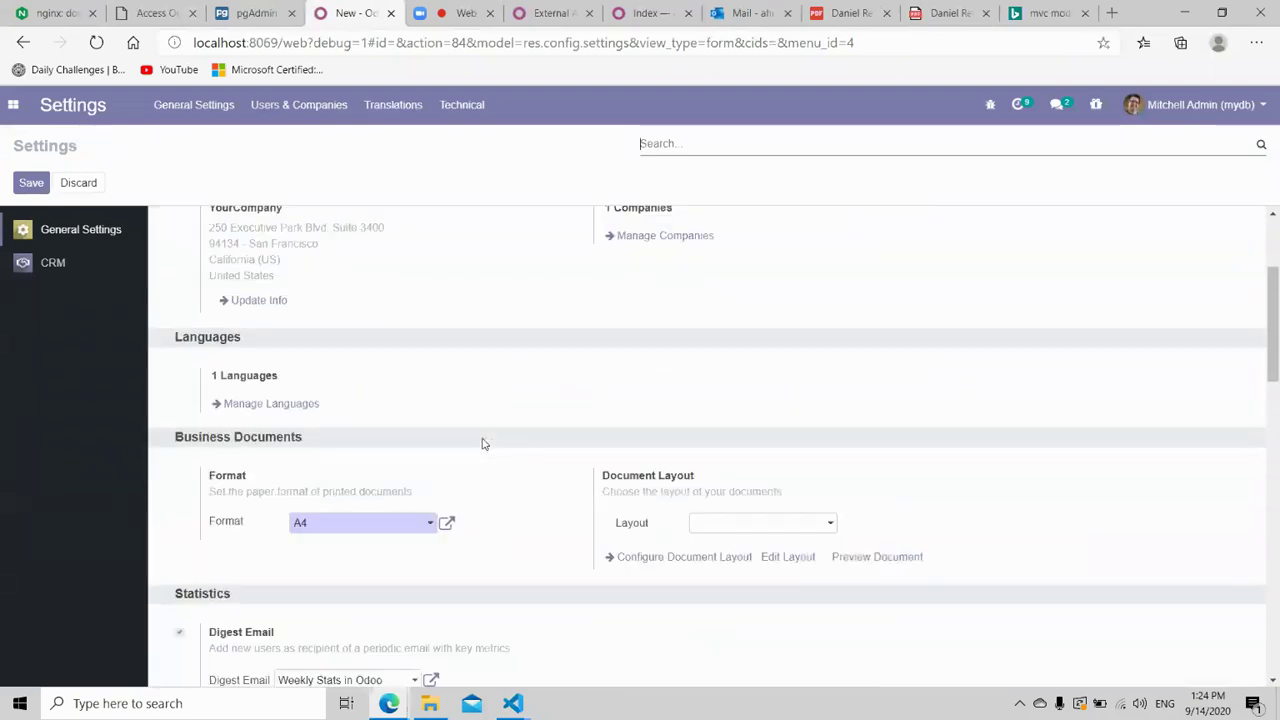
scroll(481, 444, "up", 1)
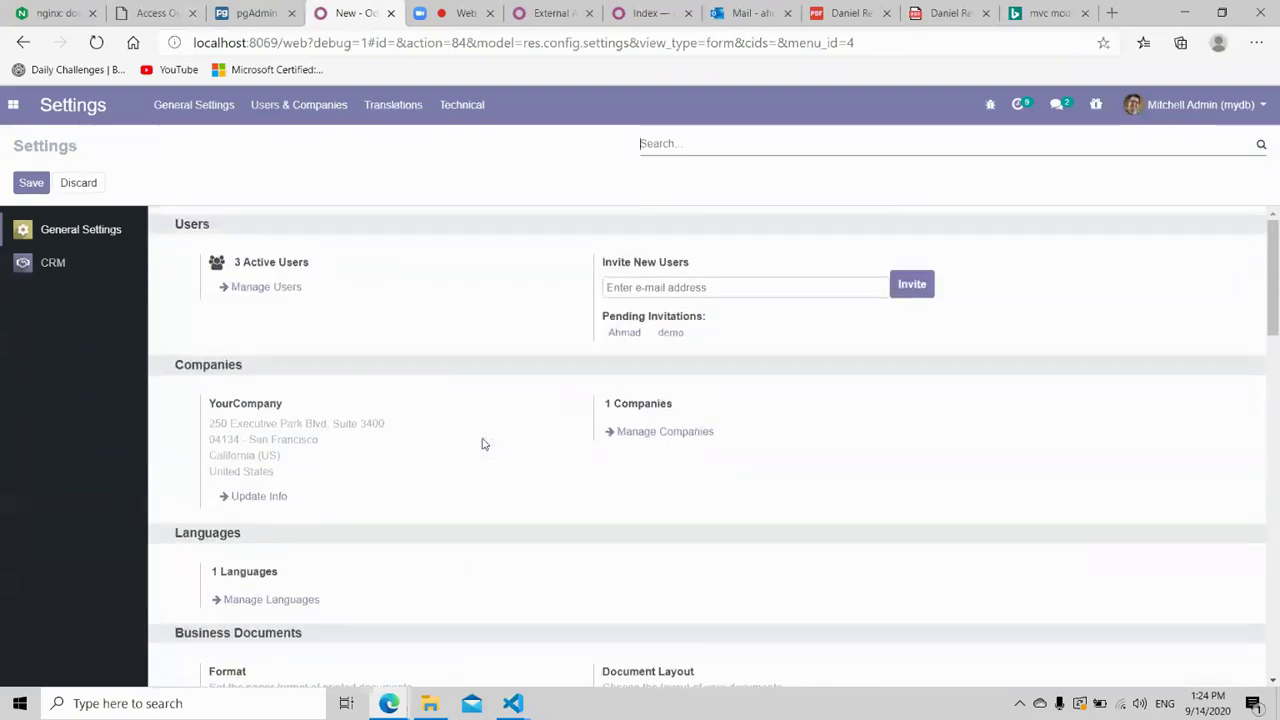
scroll(481, 444, "down", 5)
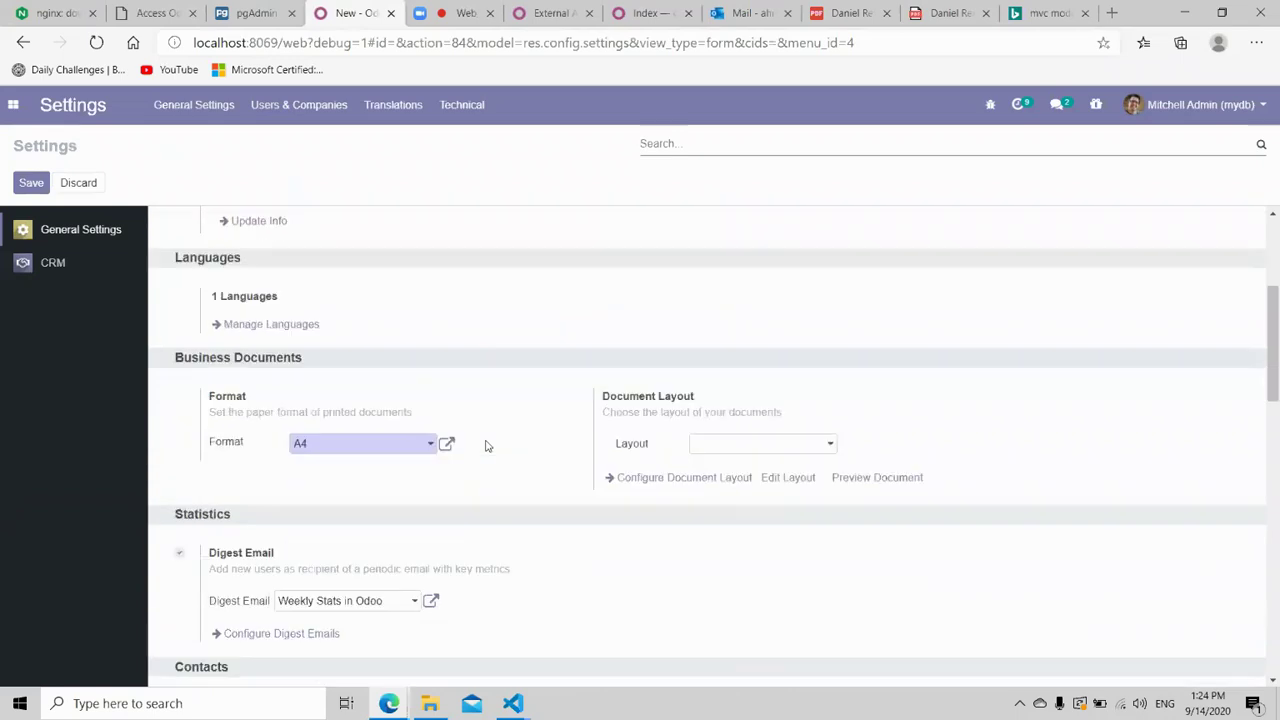
scroll(486, 446, "down", 5)
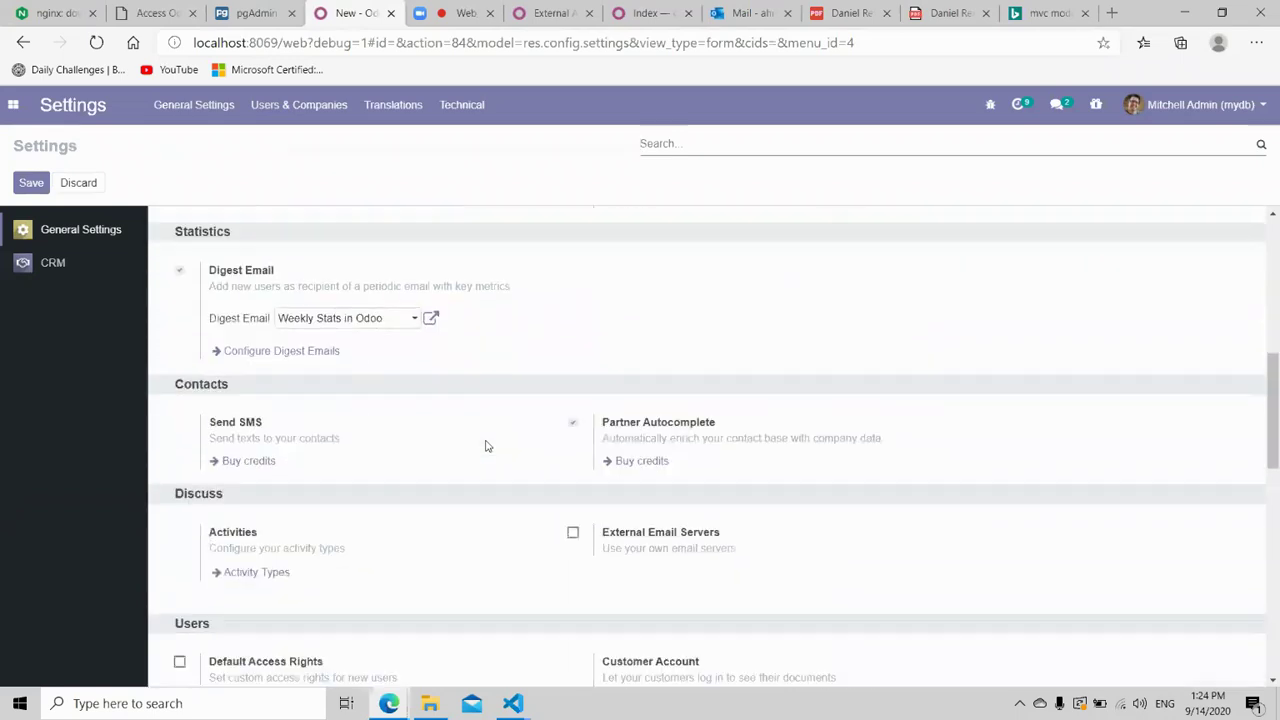
scroll(486, 446, "down", 3)
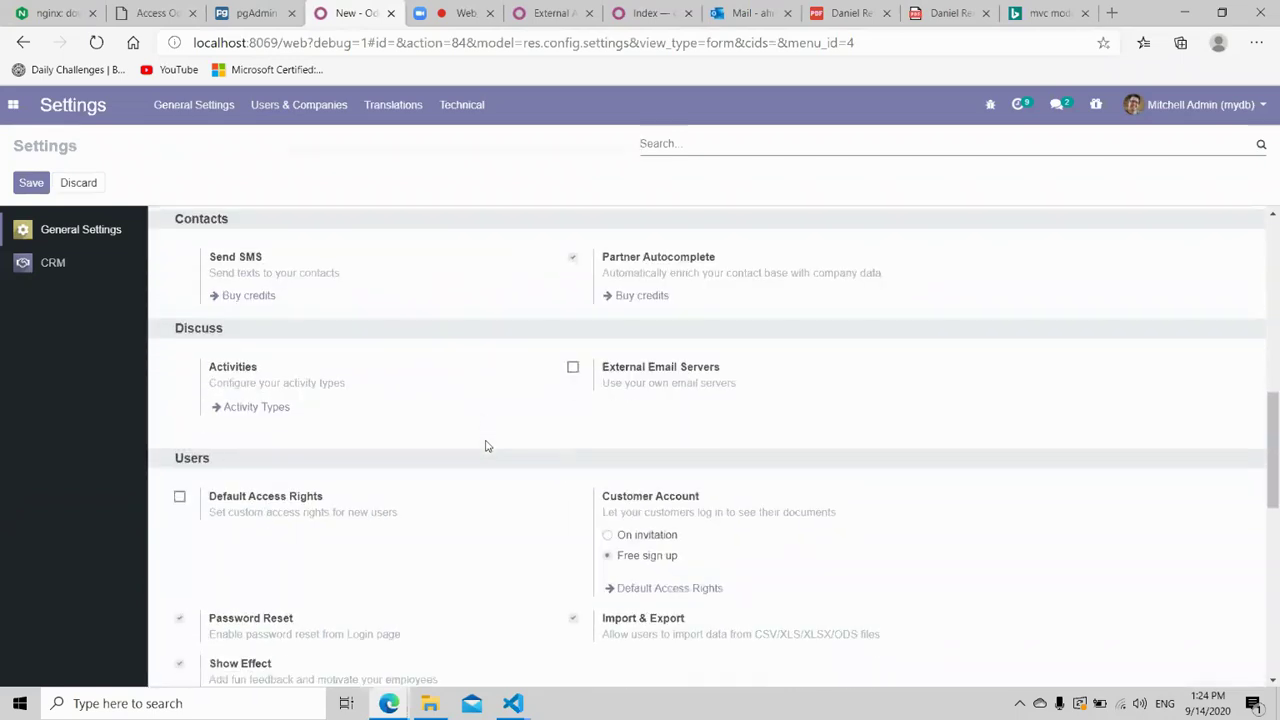
scroll(486, 446, "down", 3)
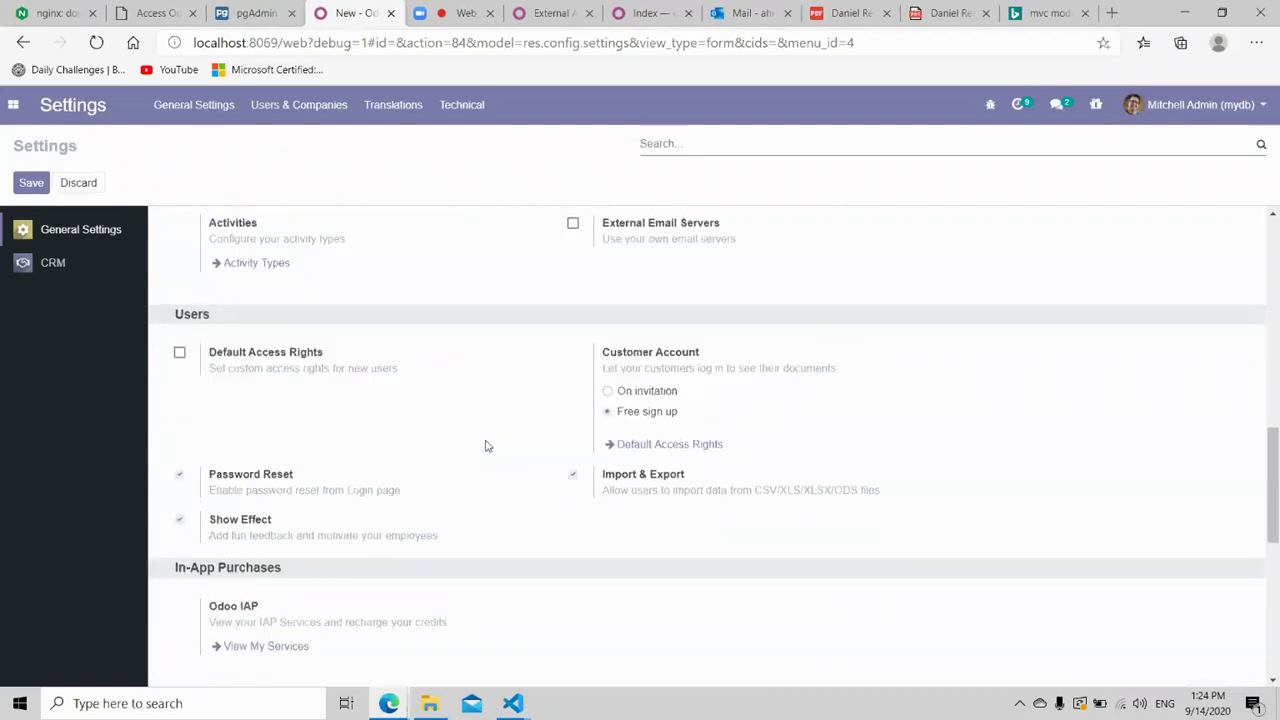
scroll(486, 446, "down", 6)
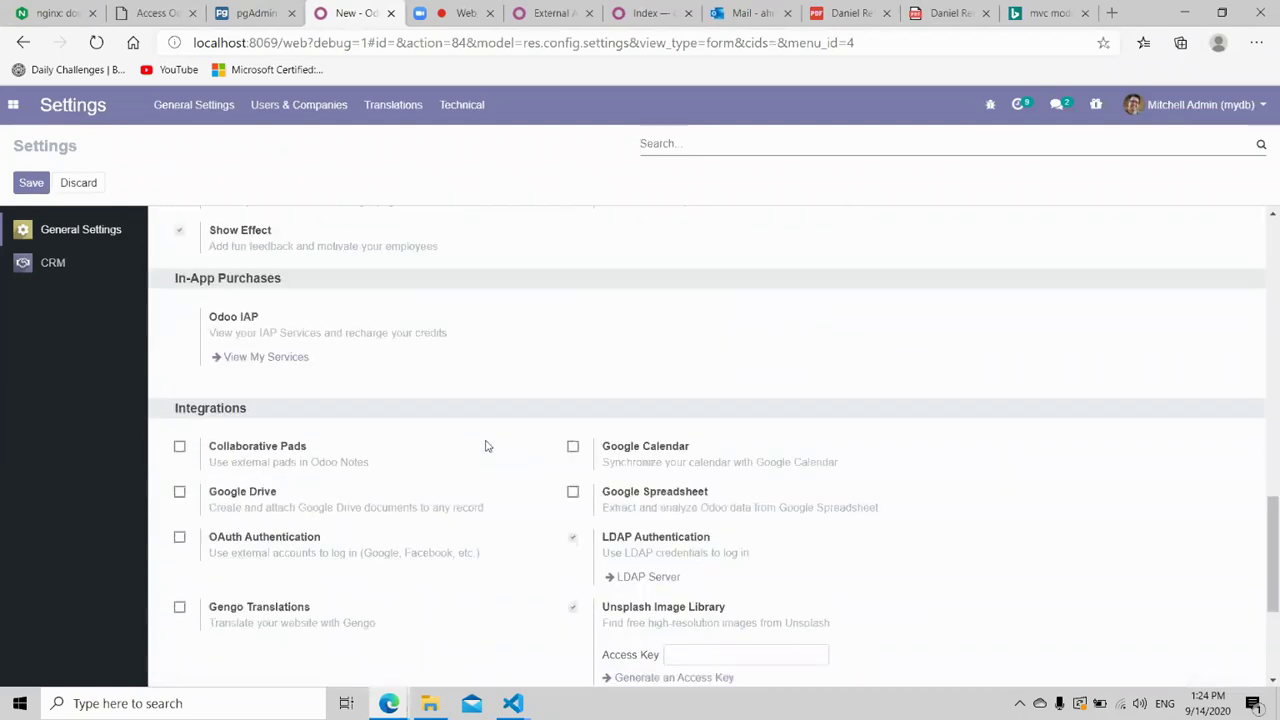
scroll(486, 446, "down", 2)
scroll(486, 446, "down", 4)
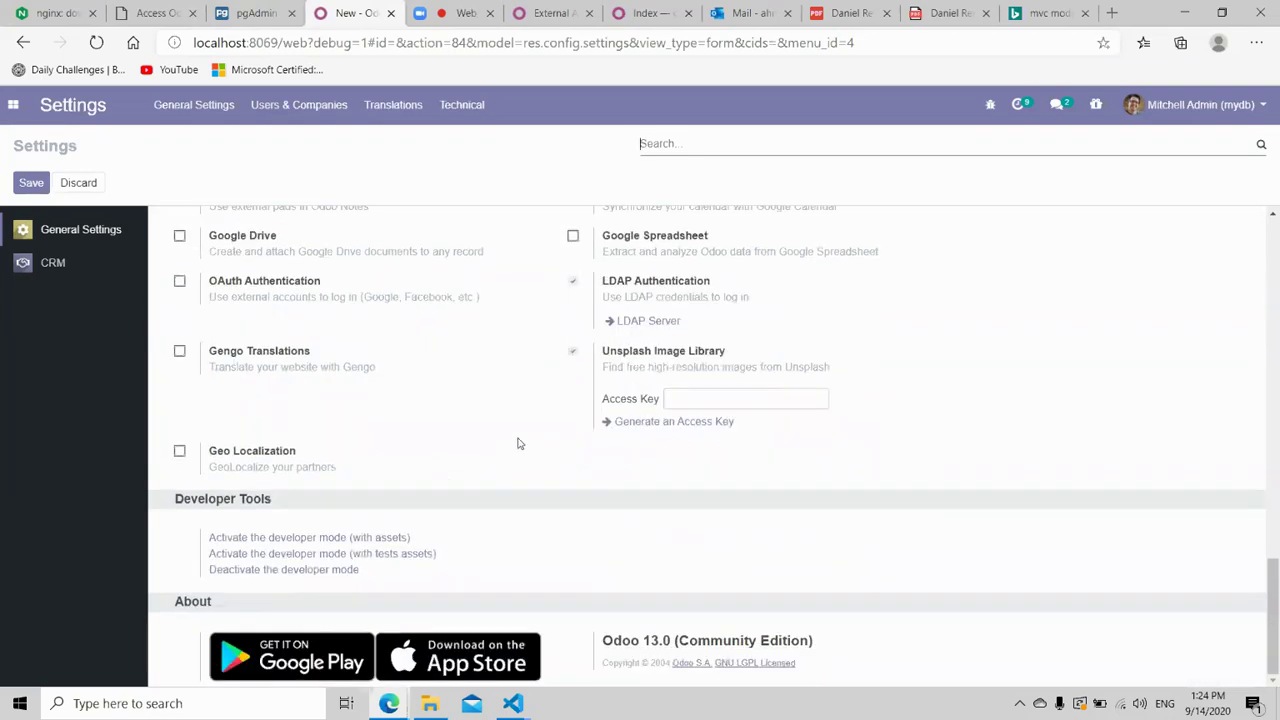
left_click(932, 8)
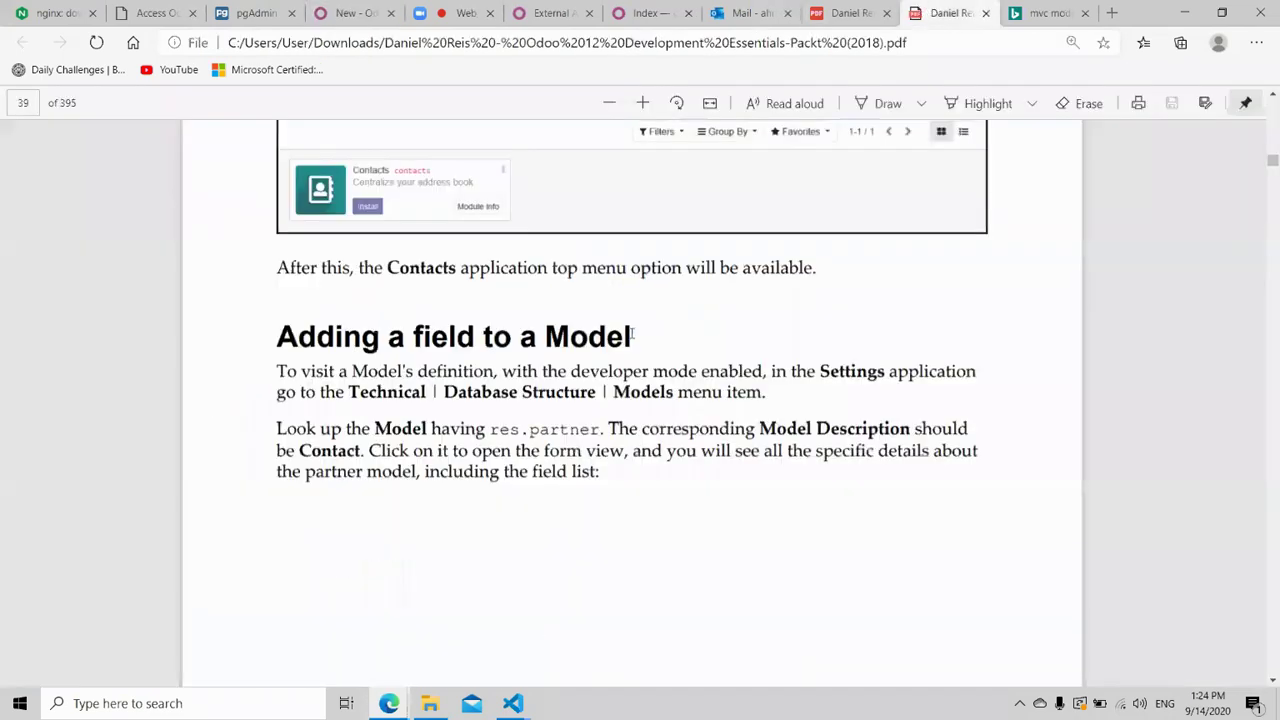
Step: Highlight 'Technical | Database Structure | Models' in the book, then go back to Odoo Settings
left_click_drag(354, 392, 668, 392)
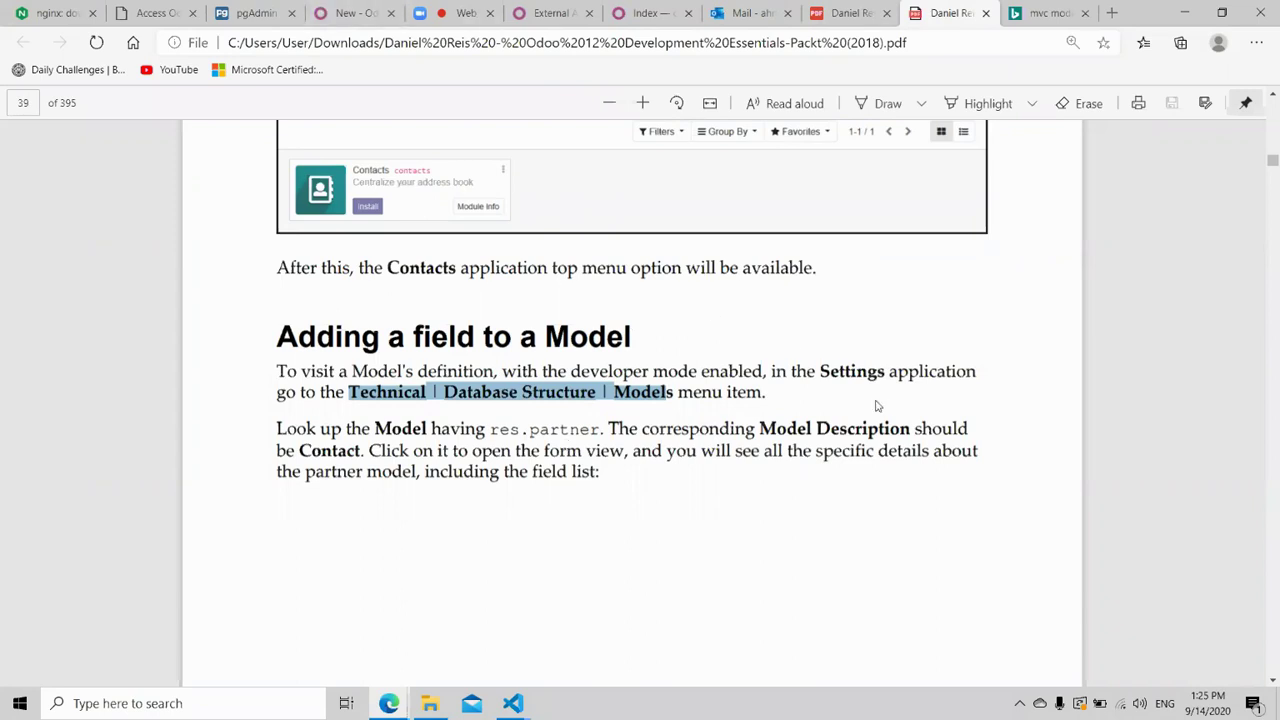
left_click(352, 13)
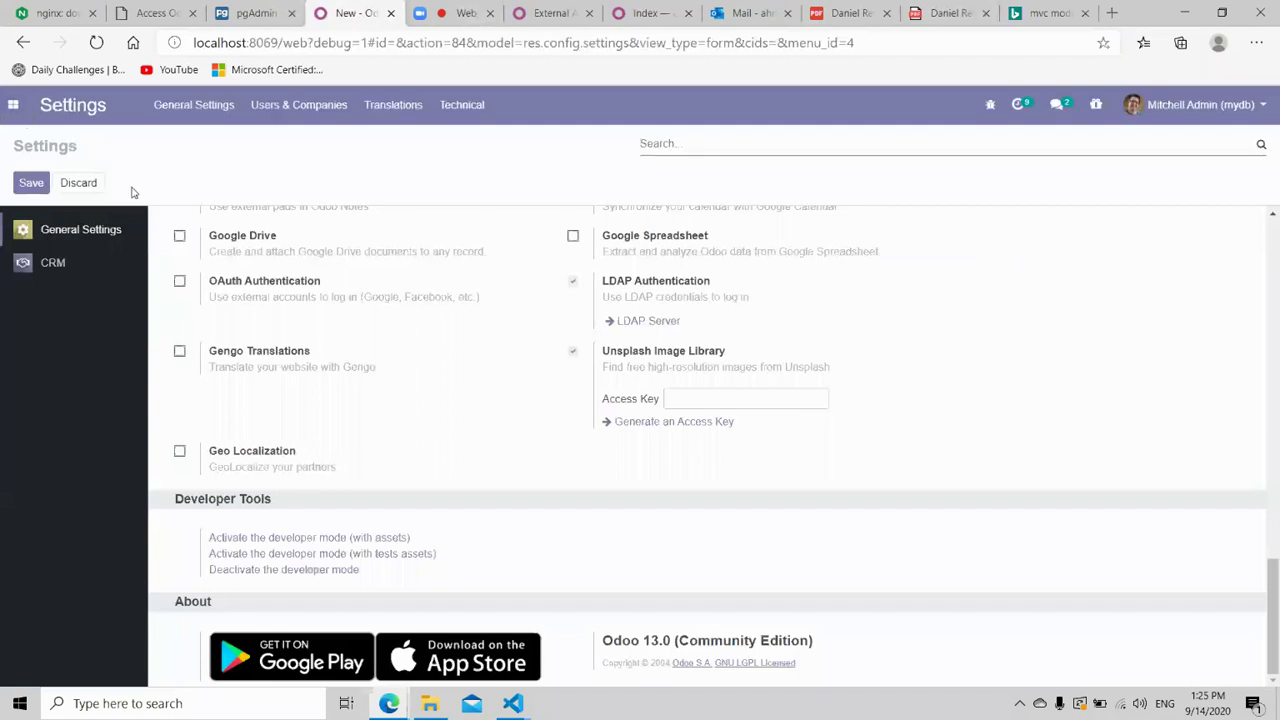
Step: Click 'Activate the developer mode (with assets)' in the Developer Tools section
scroll(414, 337, "up", 1)
scroll(323, 334, "down", 1)
scroll(501, 335, "up", 5)
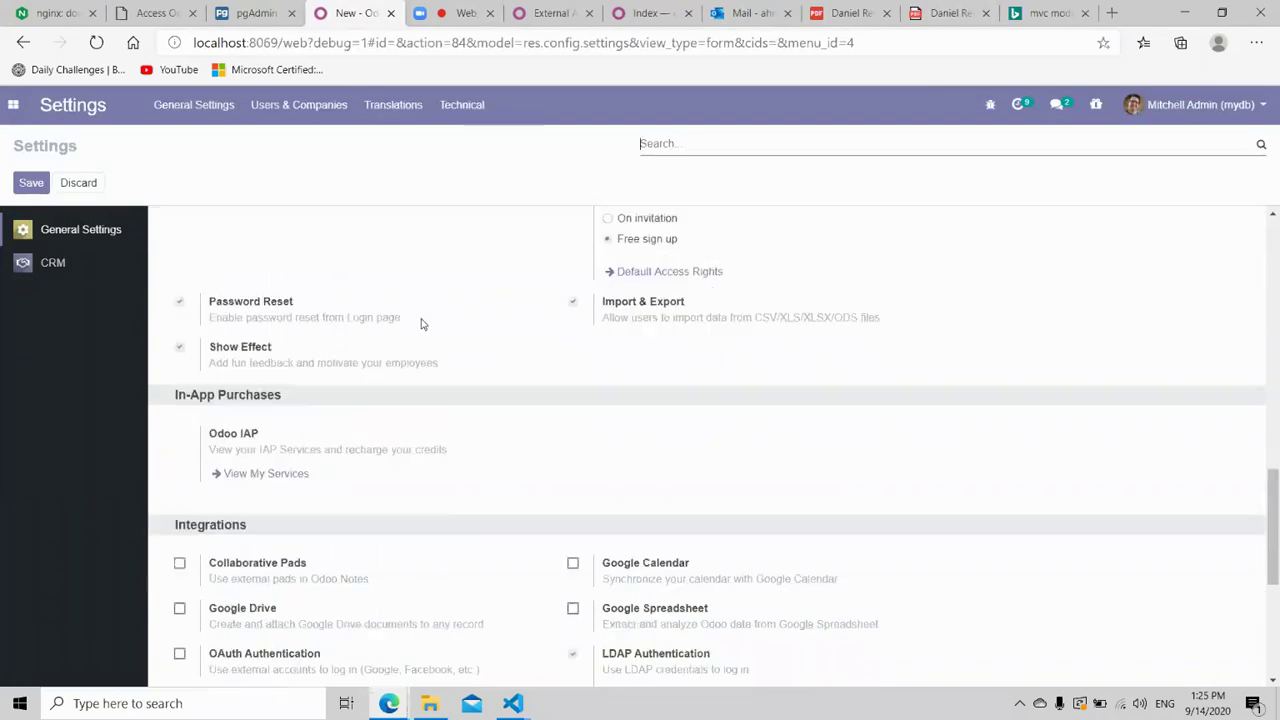
scroll(420, 323, "down", 5)
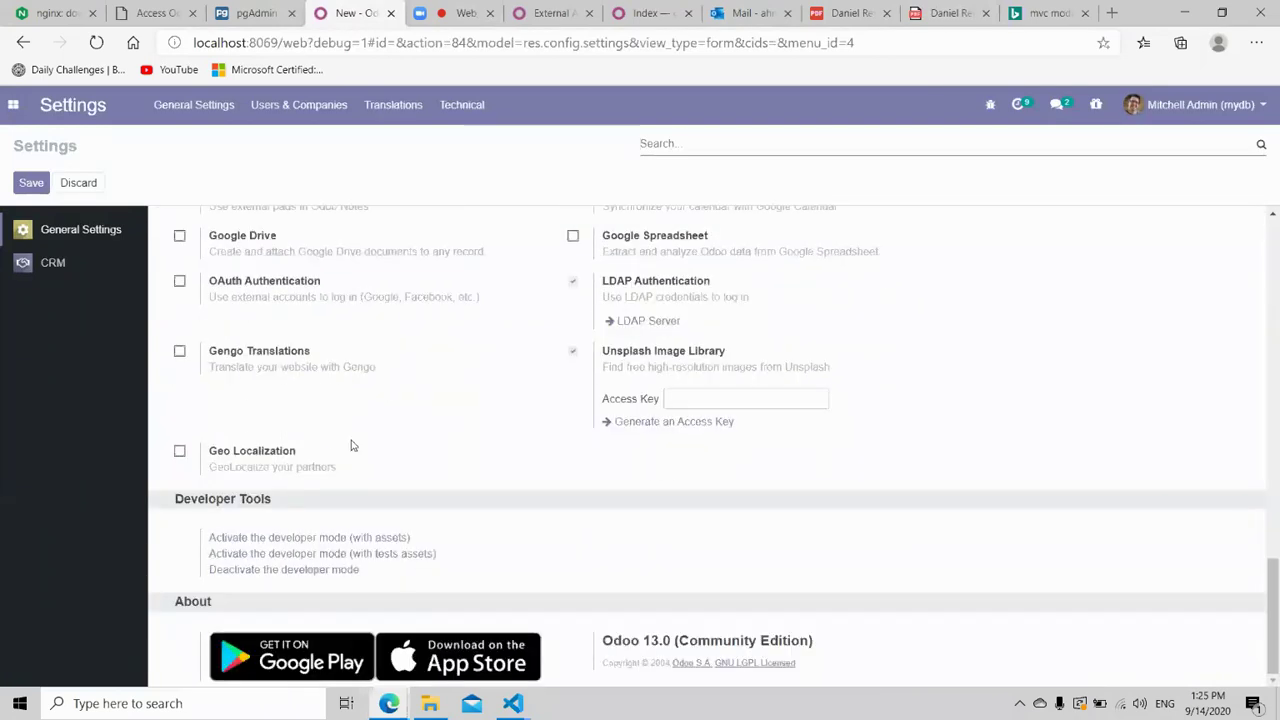
left_click(330, 538)
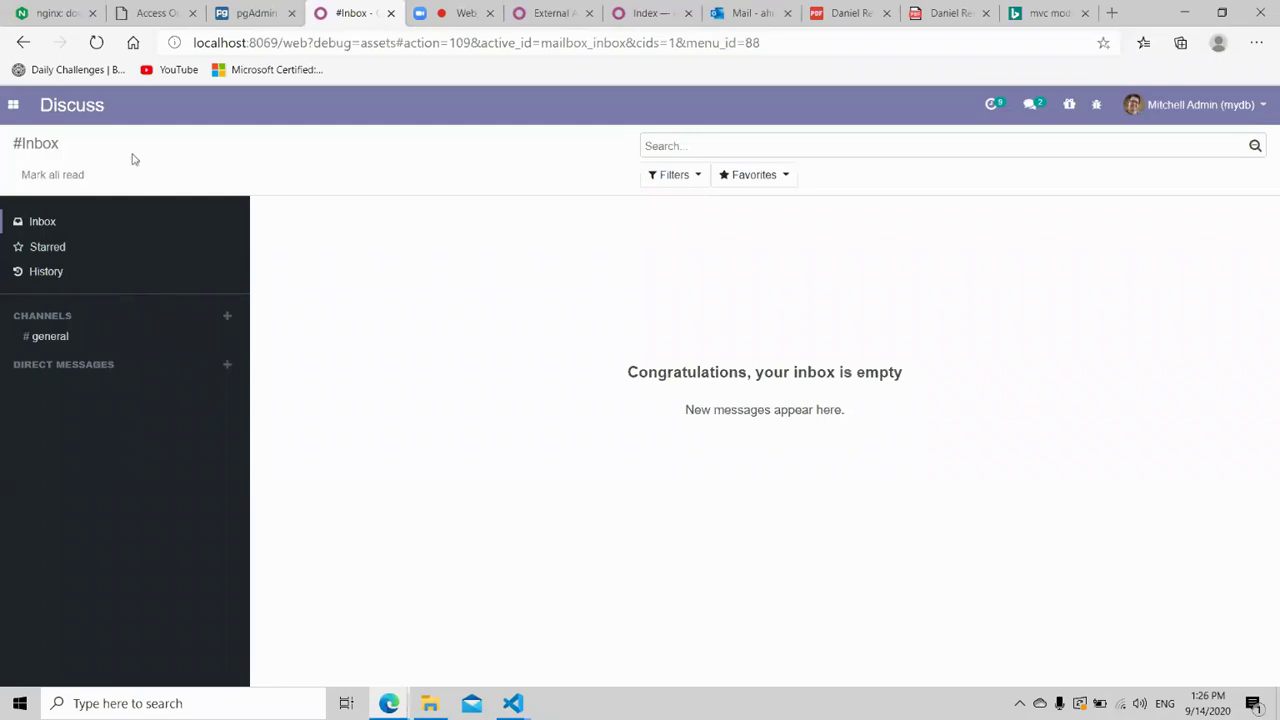
Step: Highlight the book's 'in the Settings application go to the Technical' directions, then return to Discuss
left_click(950, 12)
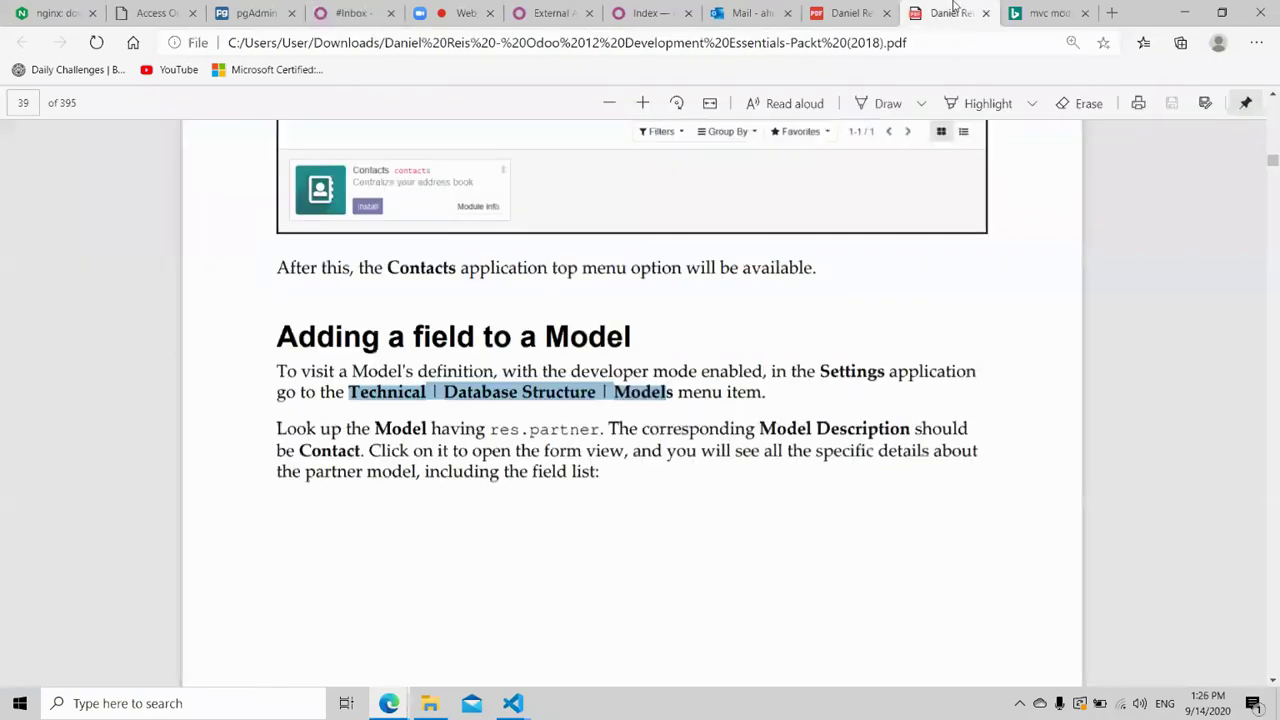
left_click_drag(769, 371, 428, 392)
left_click(430, 395)
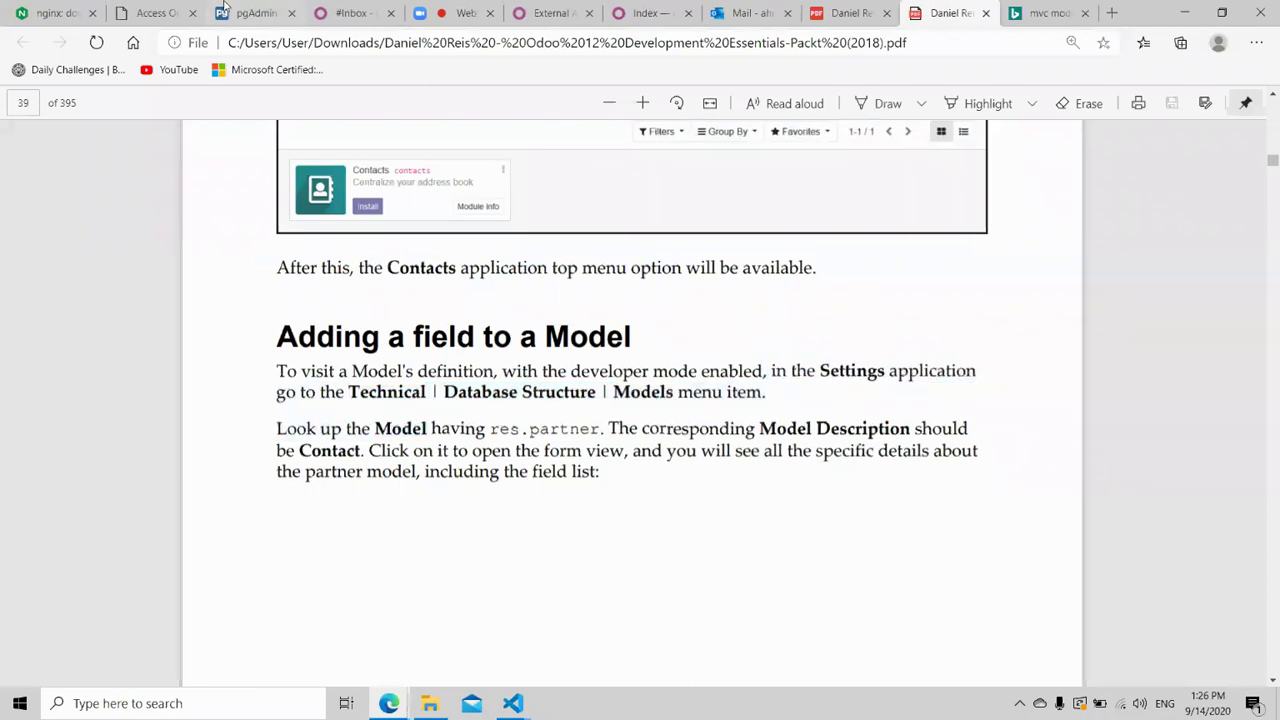
left_click(345, 8)
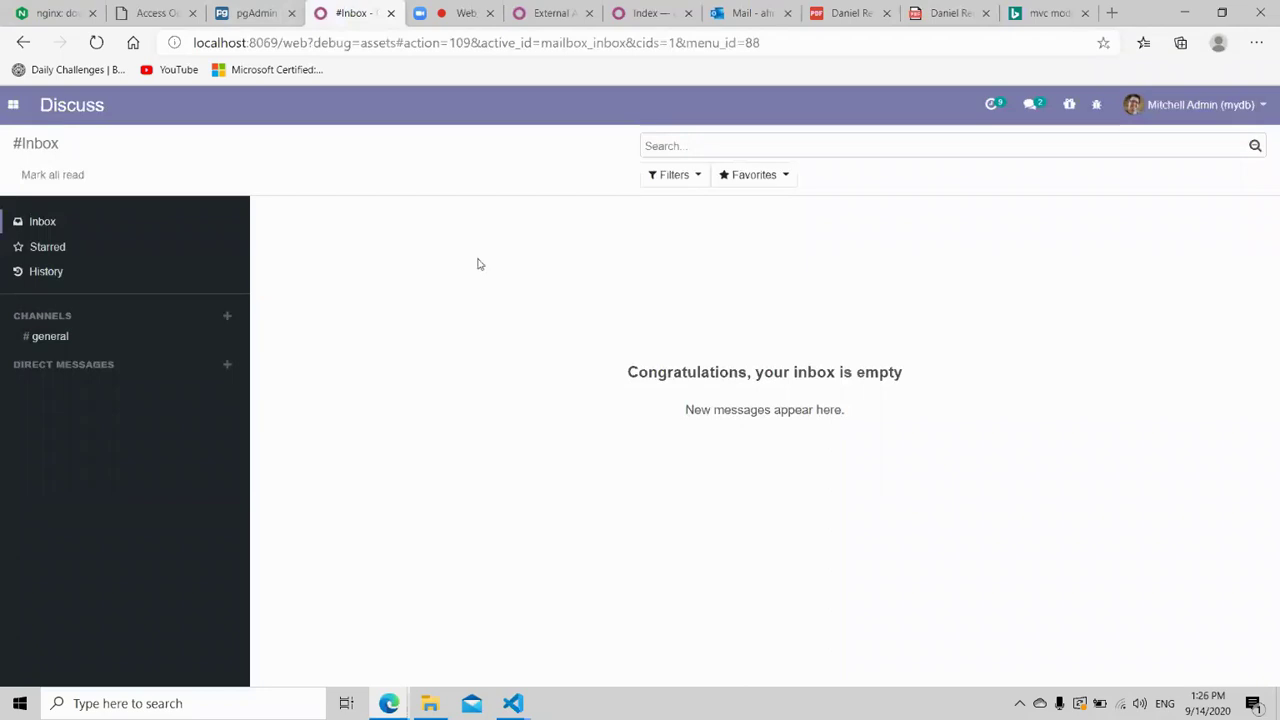
Step: Open Settings from the apps menu and scroll down to the Developer Tools section
left_click(14, 105)
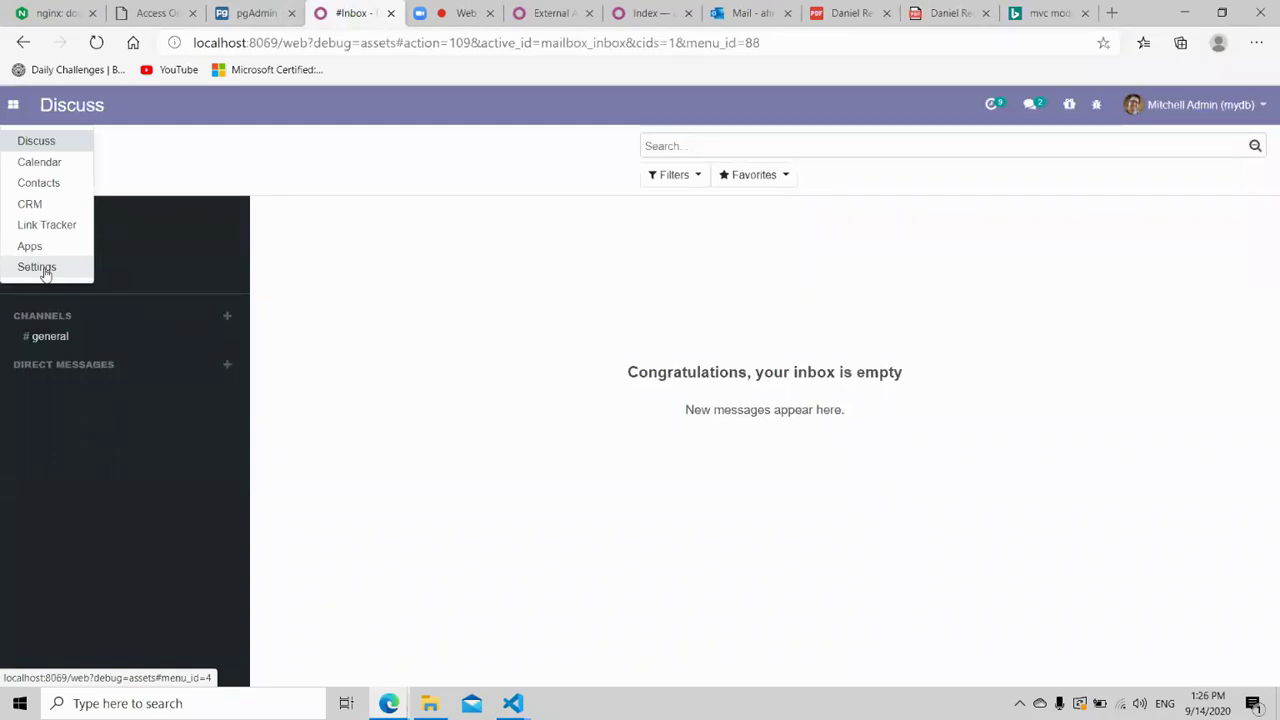
left_click(40, 268)
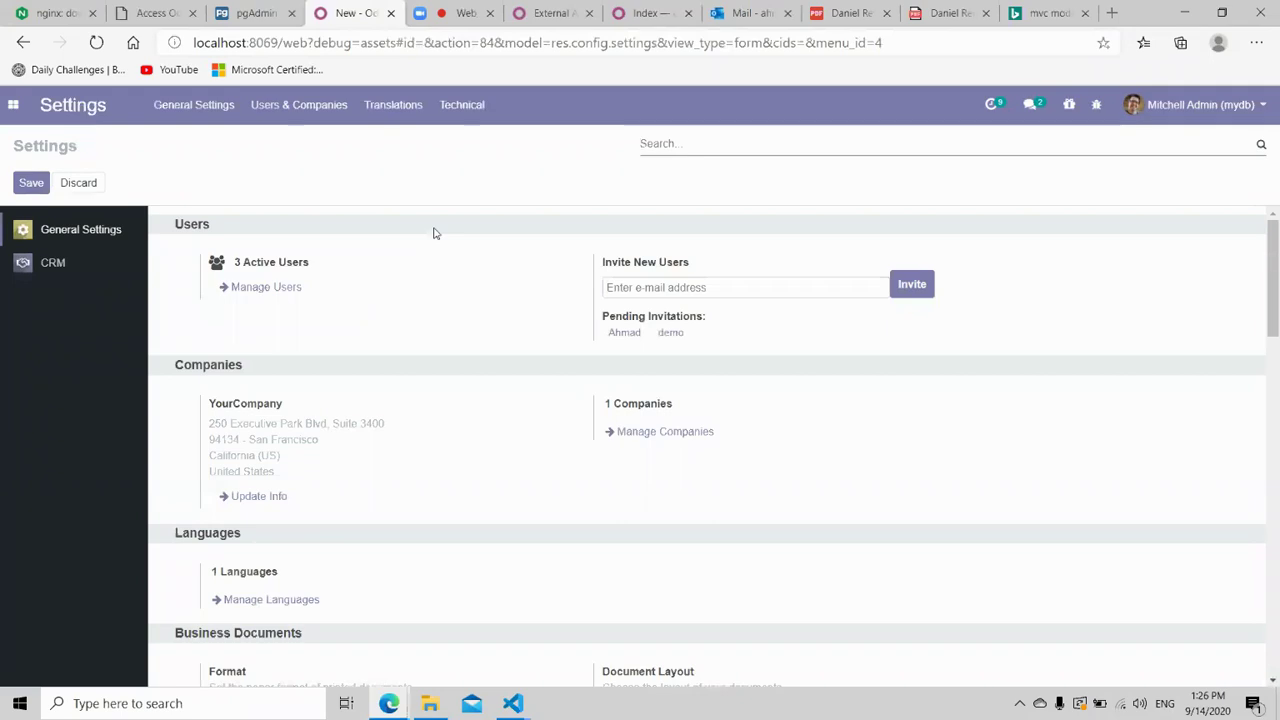
scroll(434, 233, "down", 5)
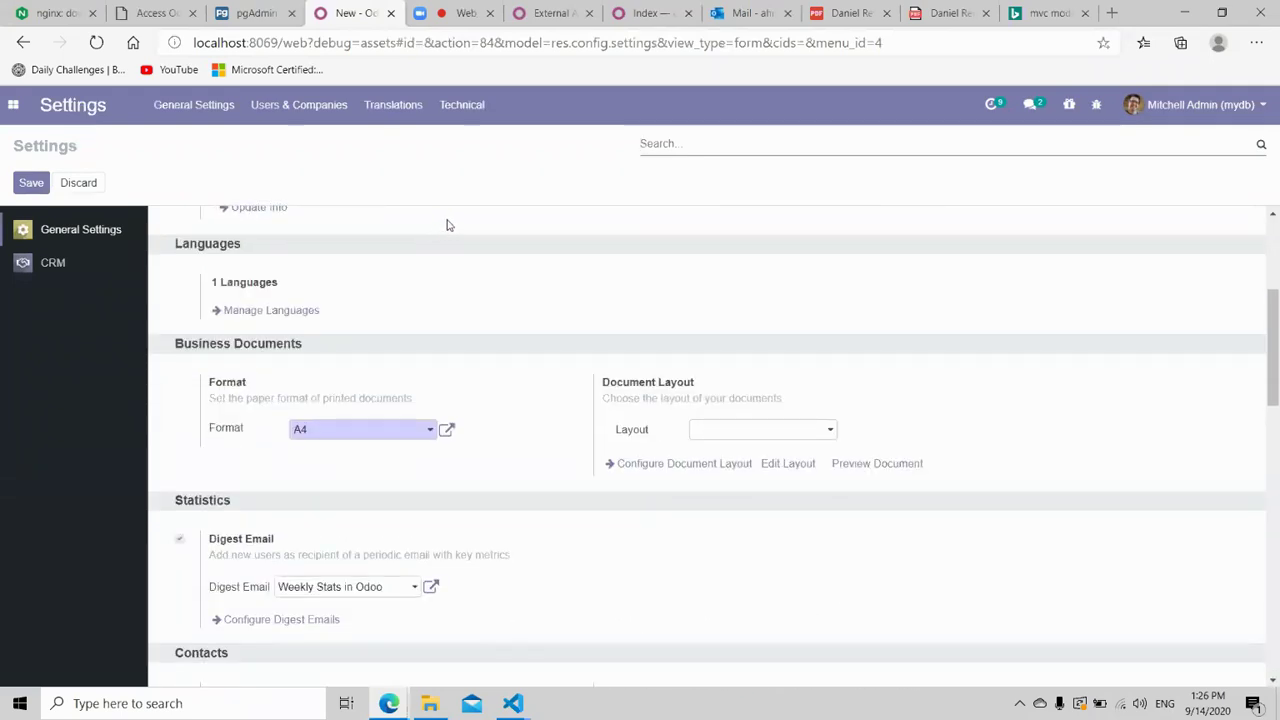
scroll(431, 281, "up", 2)
scroll(420, 287, "up", 2)
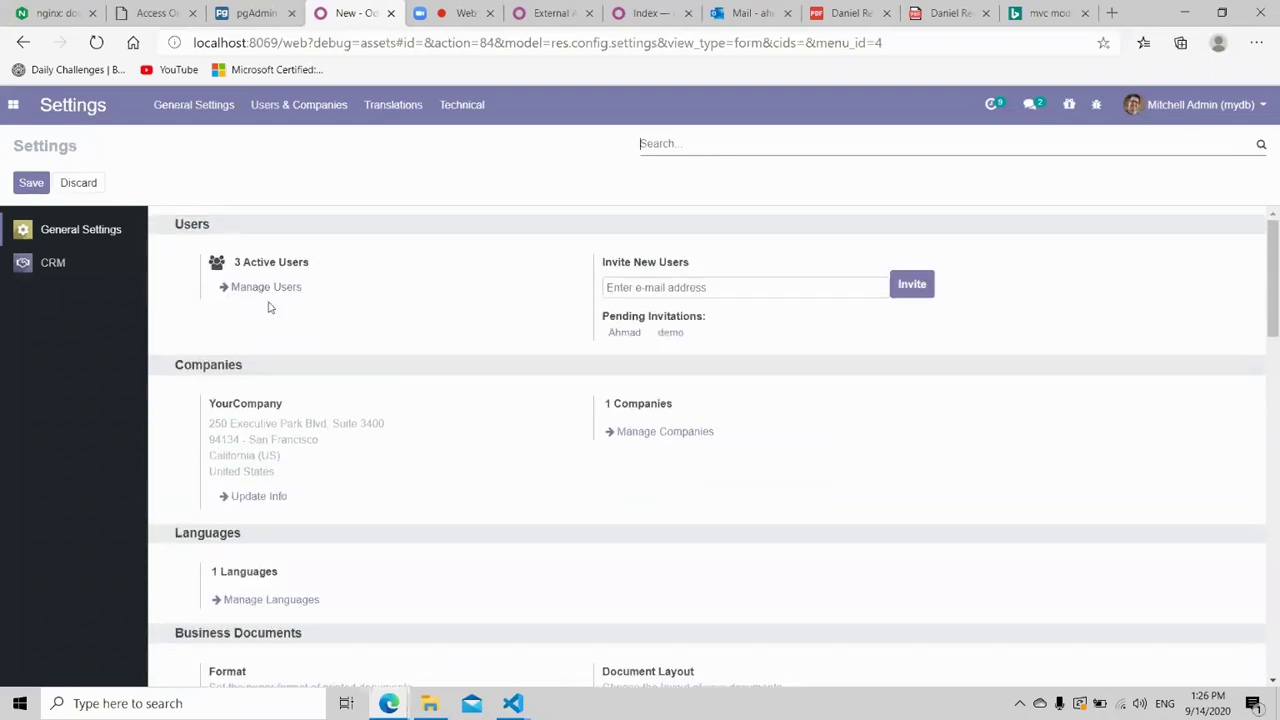
scroll(343, 317, "down", 10)
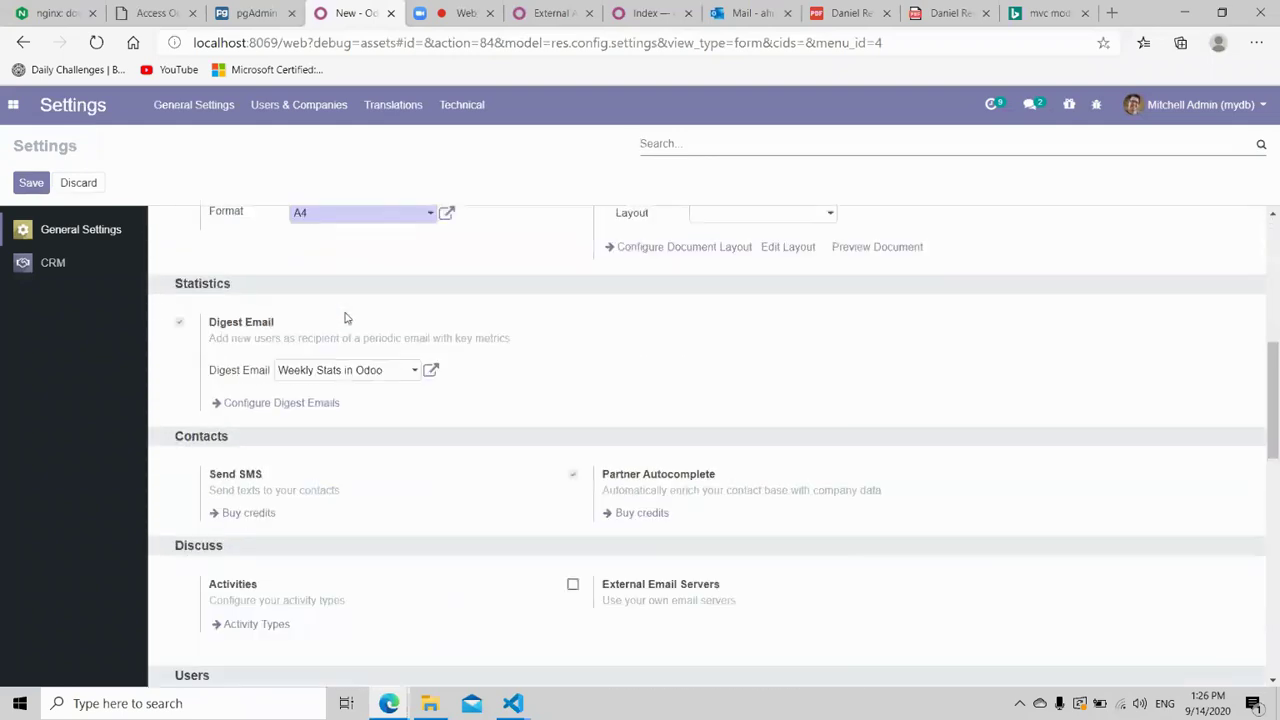
scroll(345, 317, "down", 3)
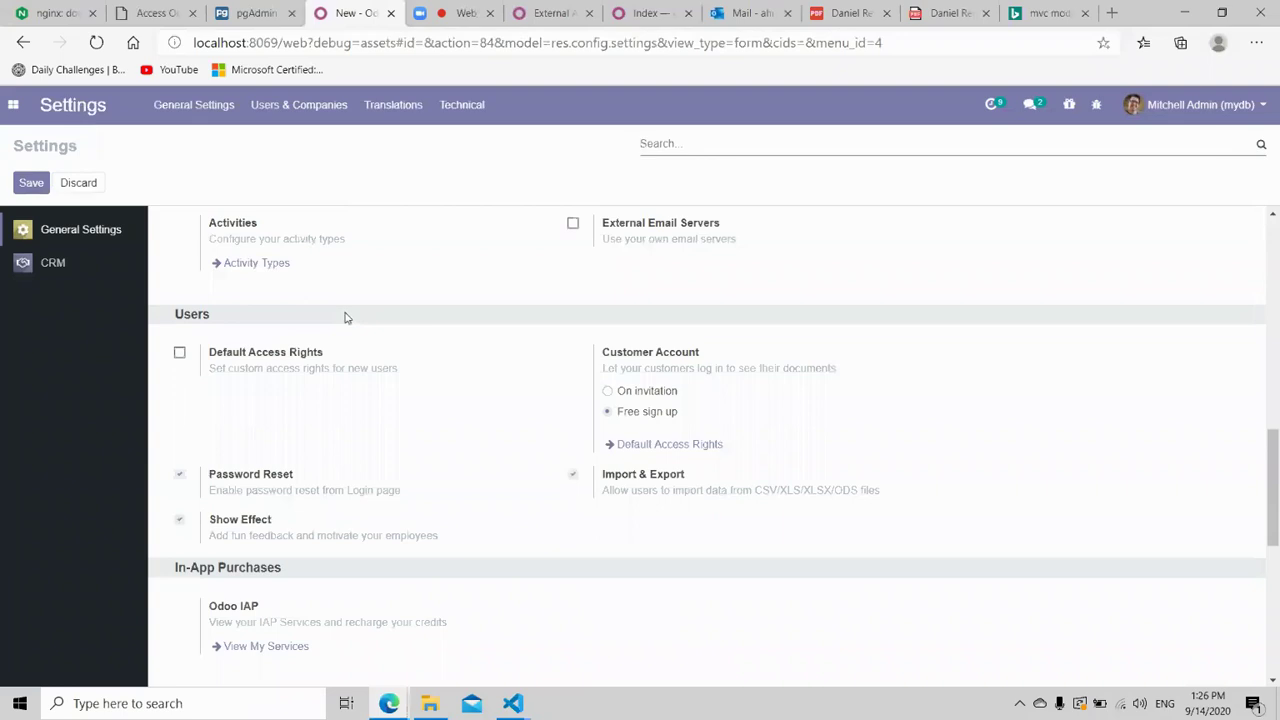
scroll(345, 317, "down", 6)
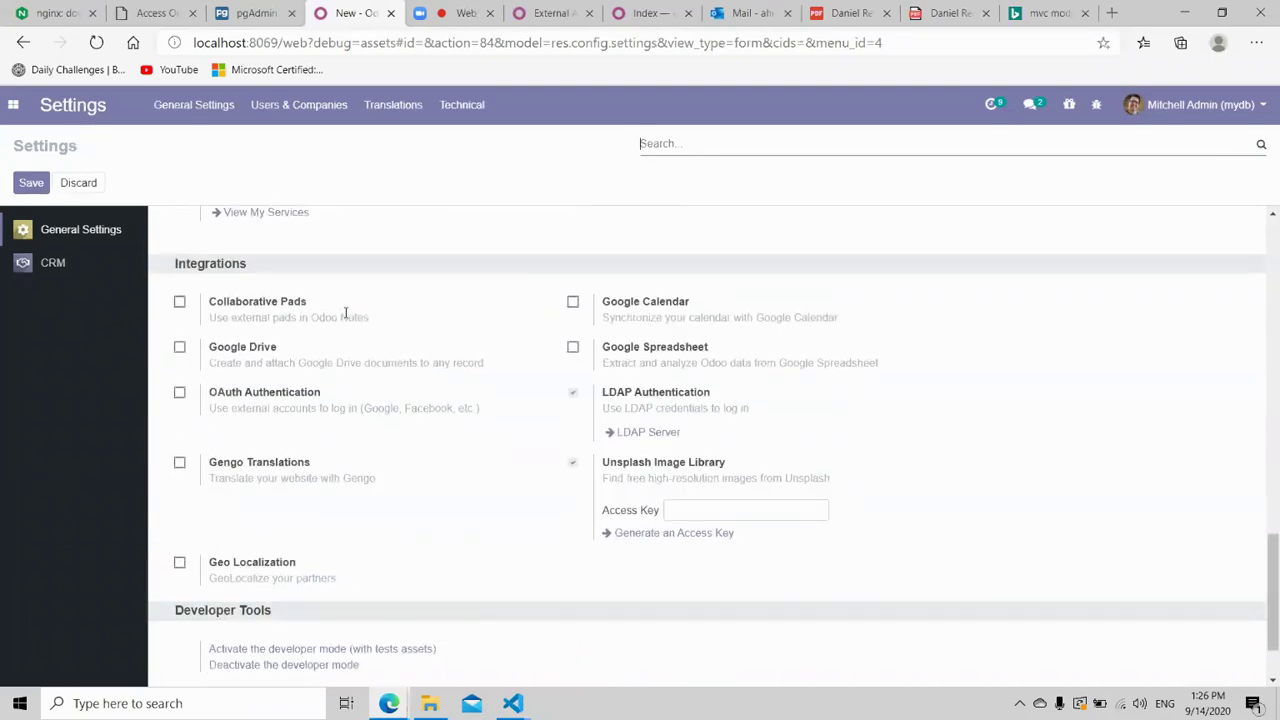
scroll(345, 314, "down", 2)
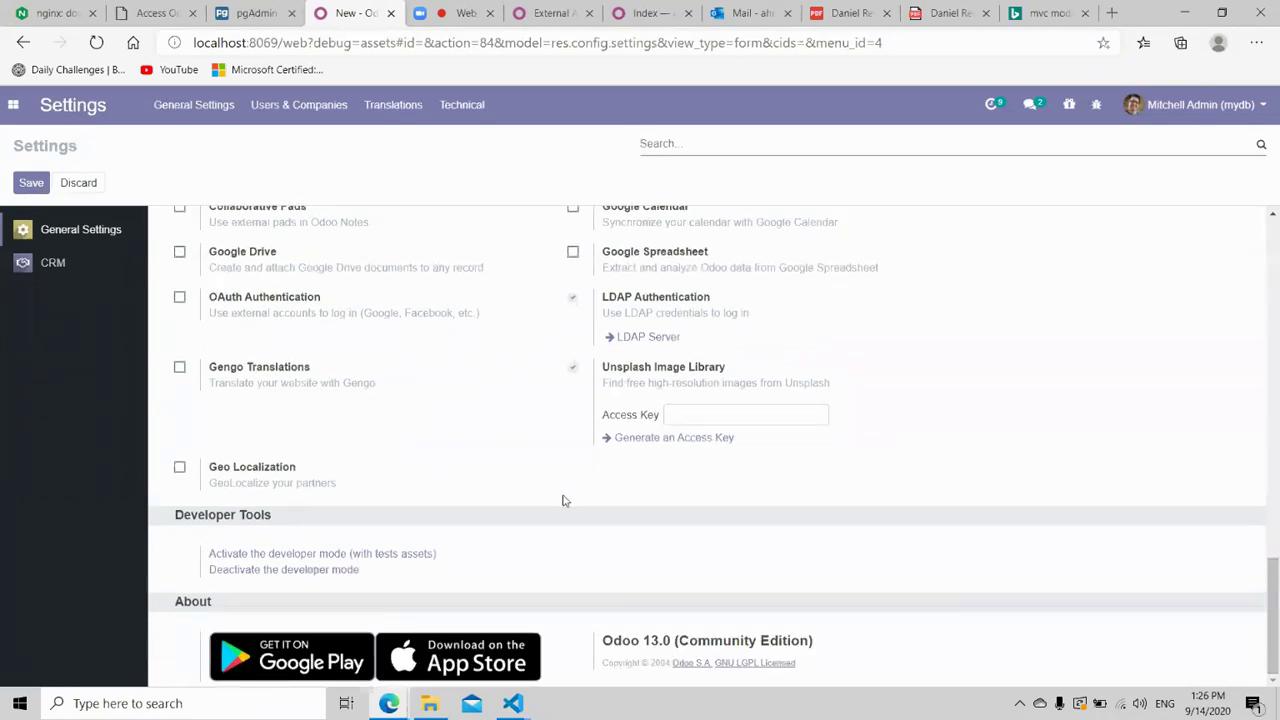
Step: Activate developer mode with tests assets, then bring up the apps menu after the reload
left_click(289, 556)
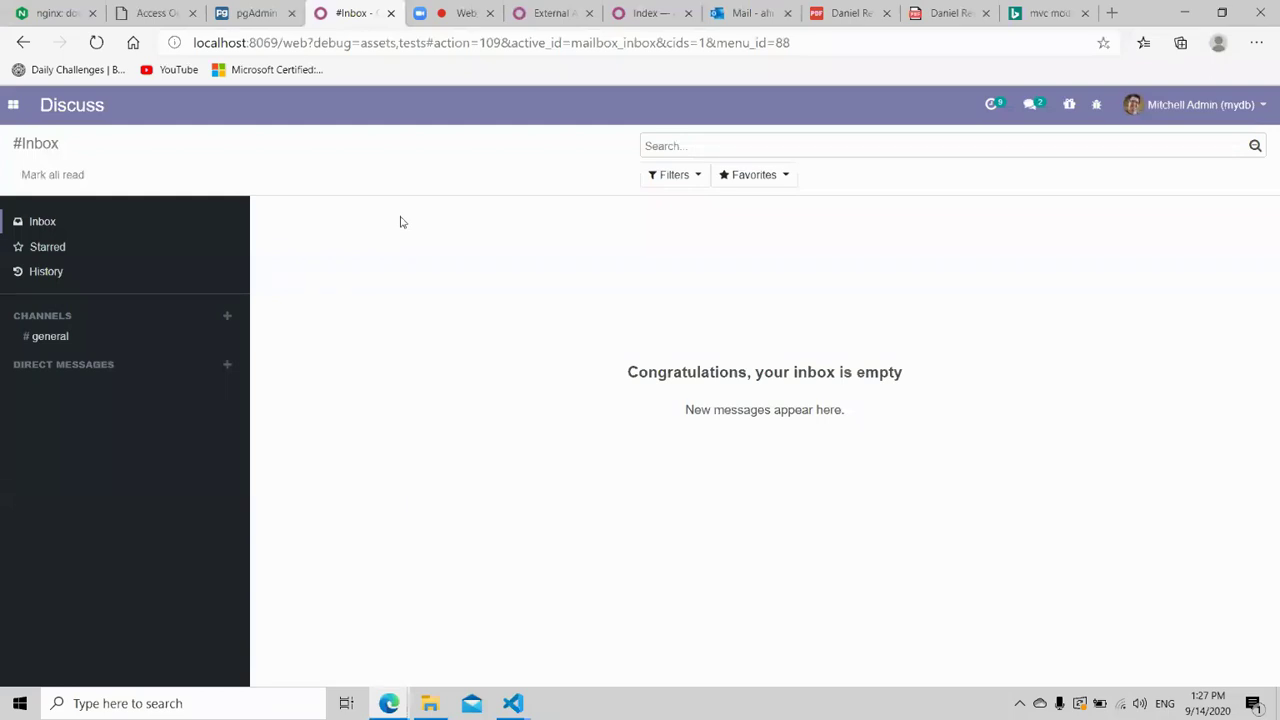
left_click(13, 105)
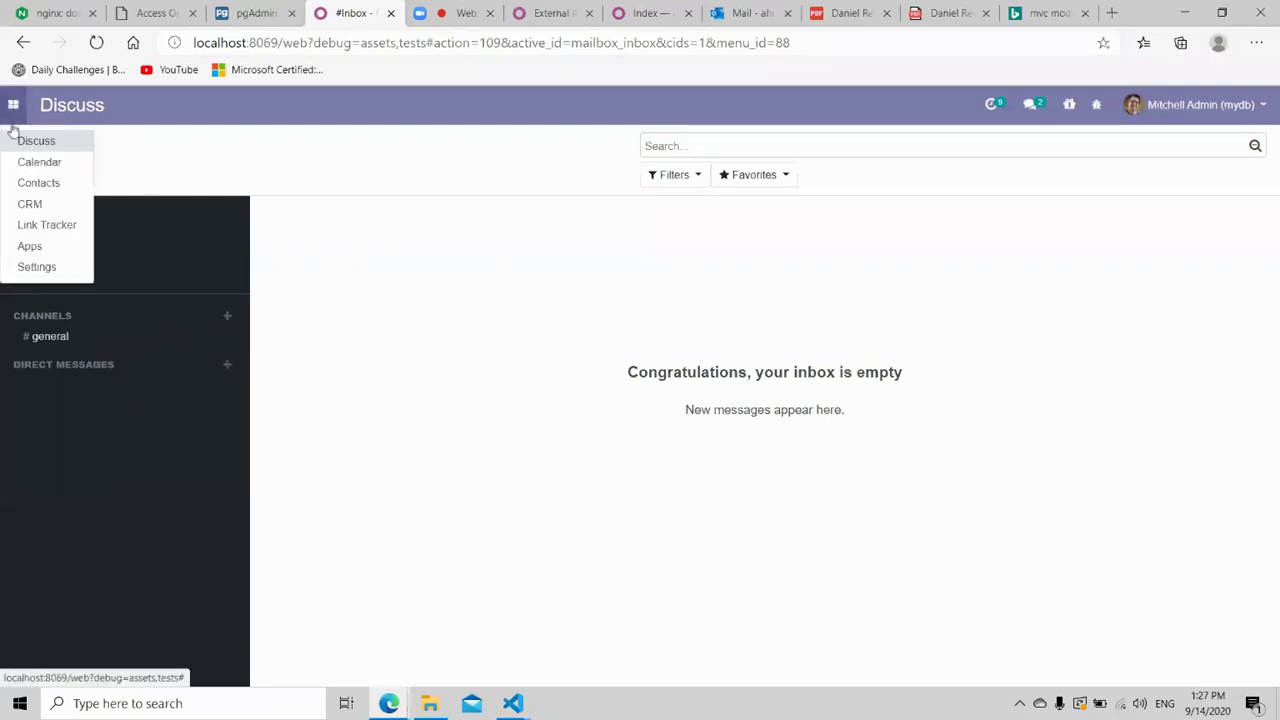
Step: Open Settings > Technical > Database Structure > Models, checking the book's directions along the way
left_click(40, 267)
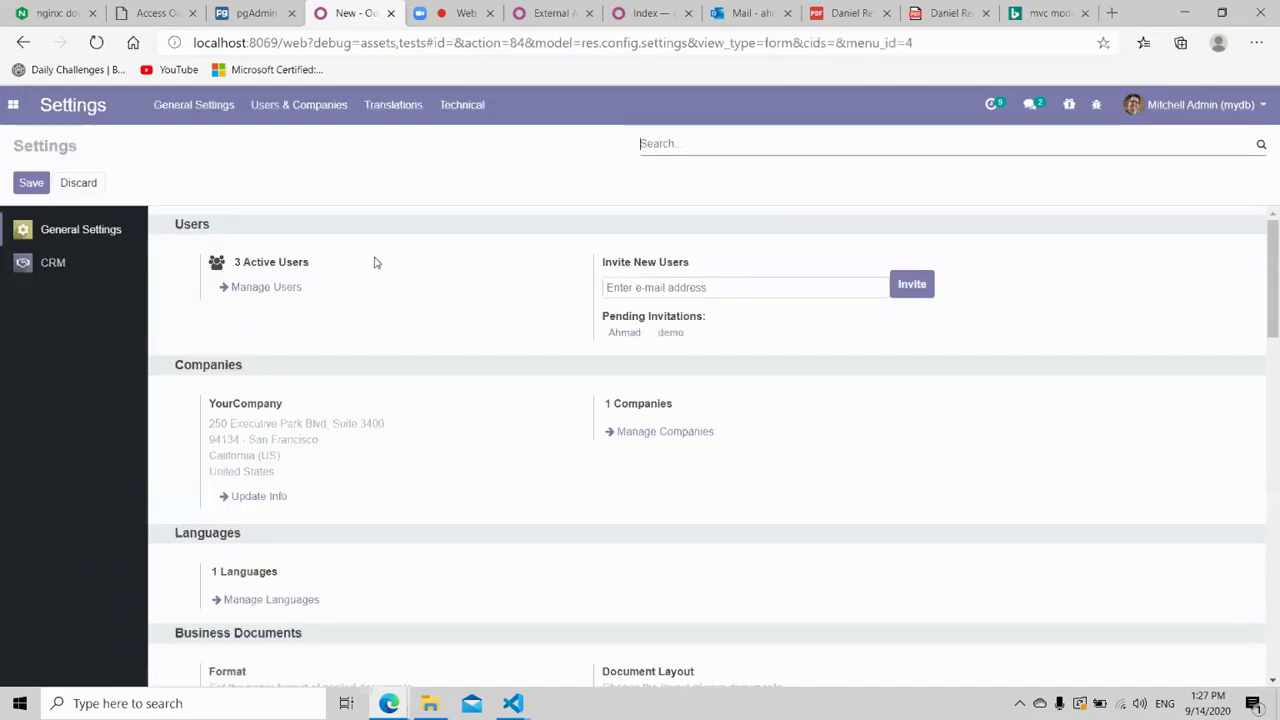
left_click(463, 118)
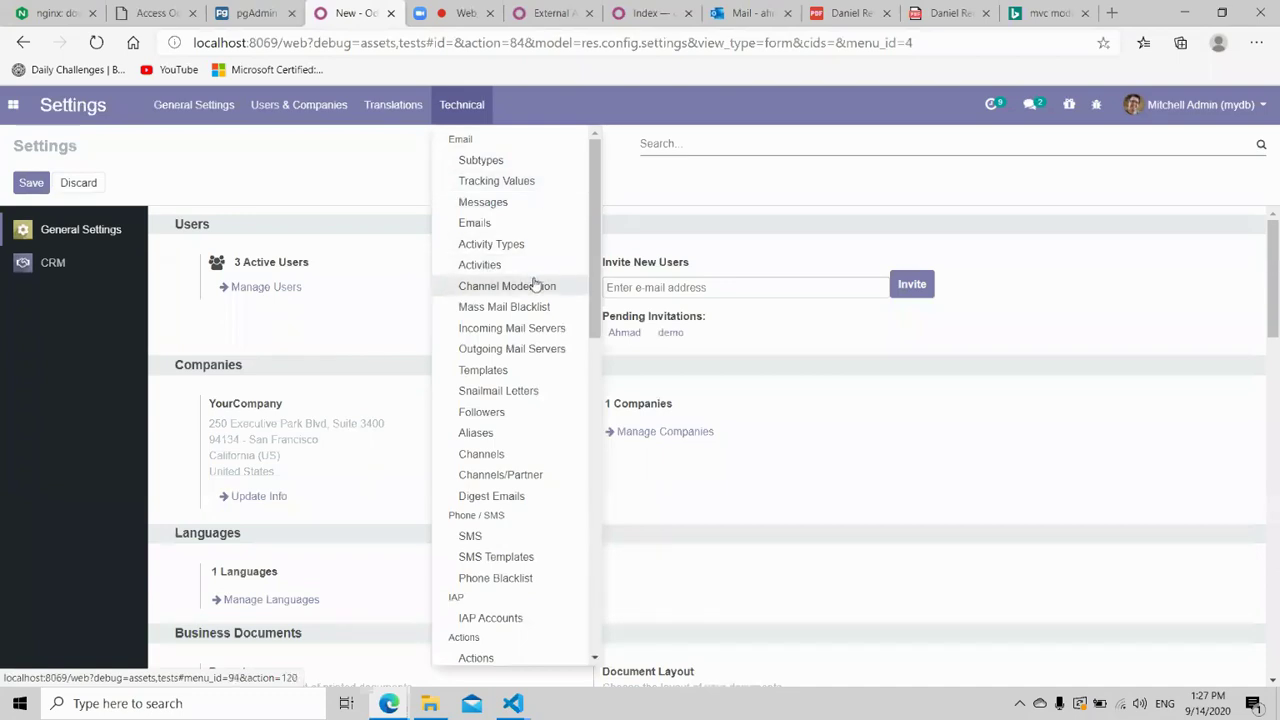
scroll(535, 285, "down", 5)
scroll(532, 325, "down", 5)
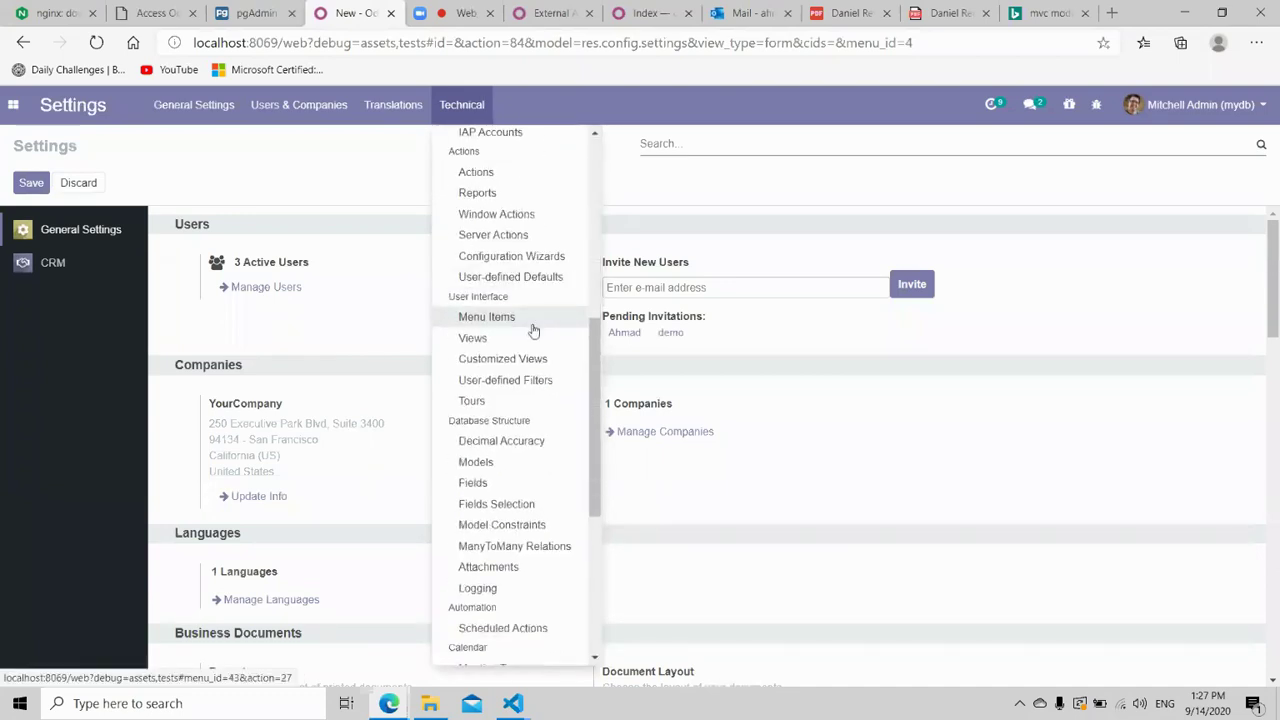
scroll(533, 332, "down", 5)
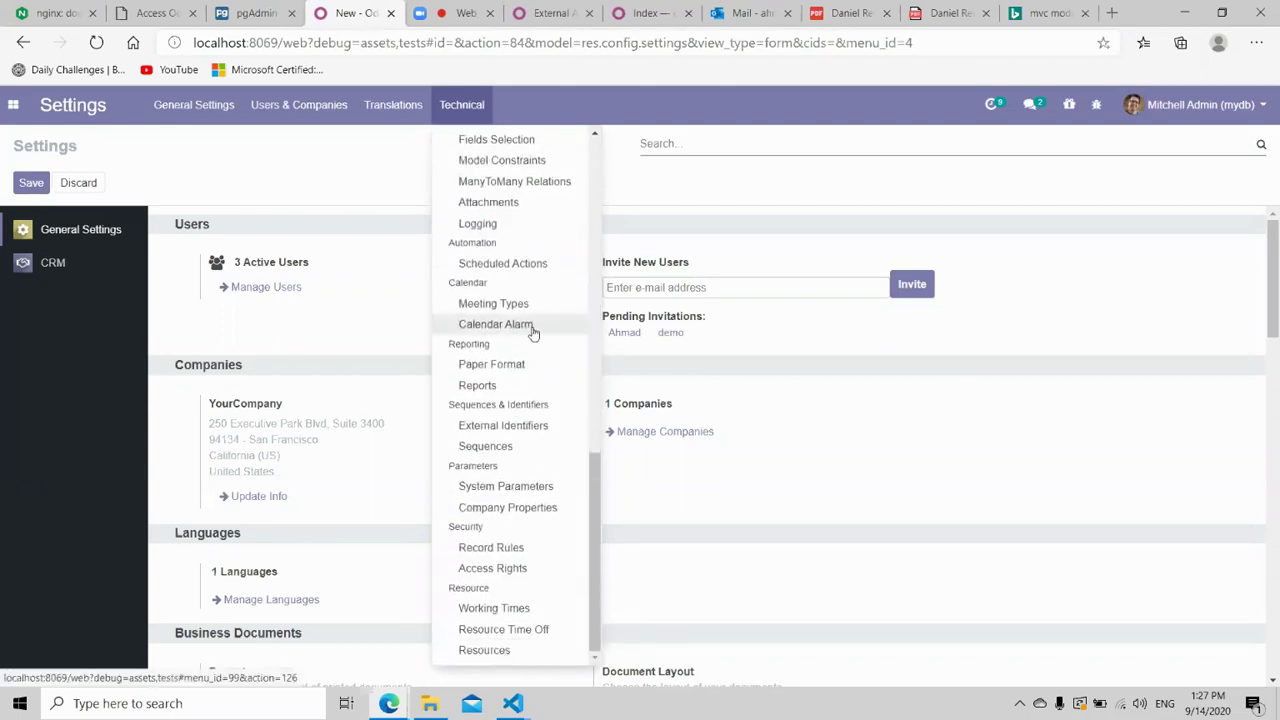
scroll(532, 332, "up", 3)
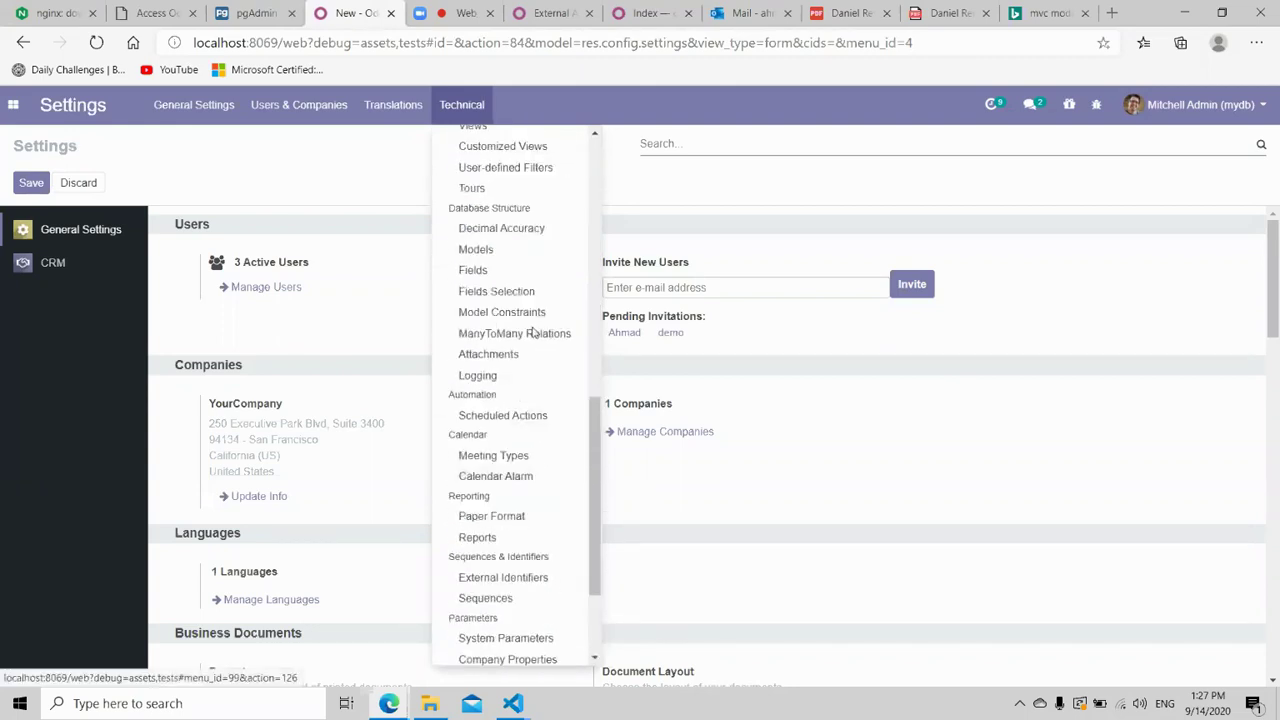
left_click(940, 8)
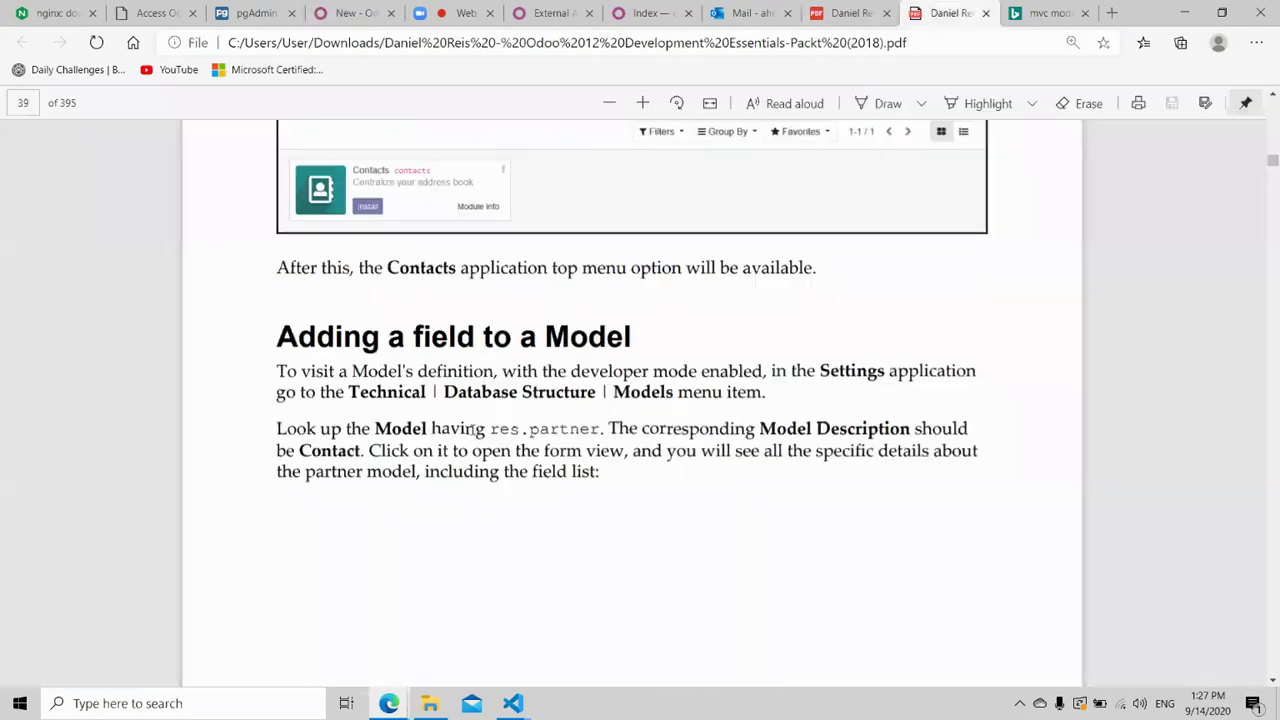
left_click(356, 14)
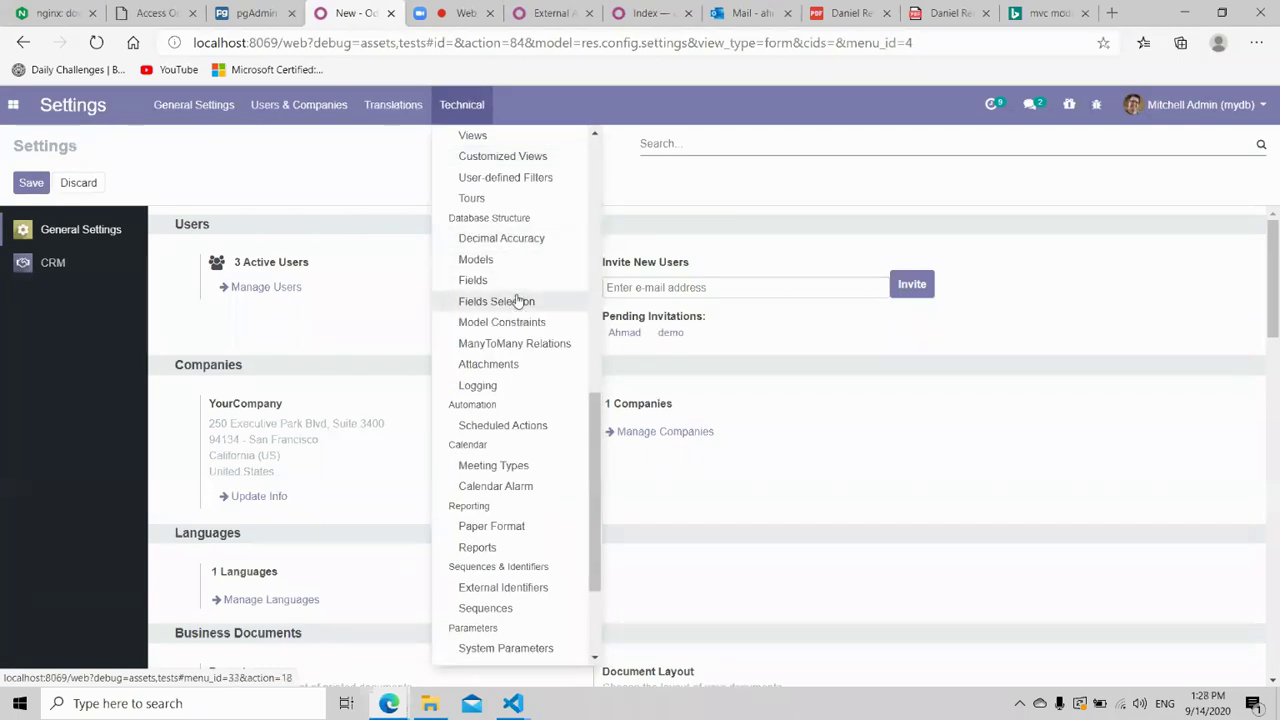
left_click(955, 8)
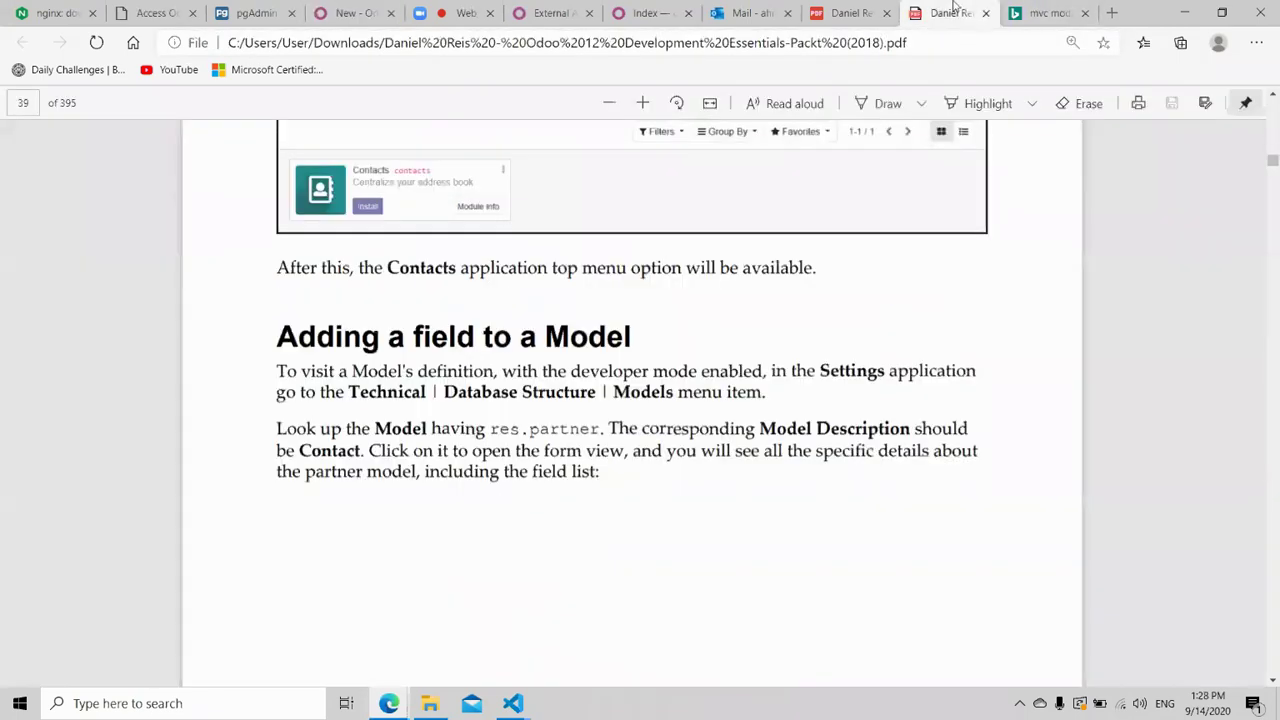
left_click(350, 13)
left_click(492, 280)
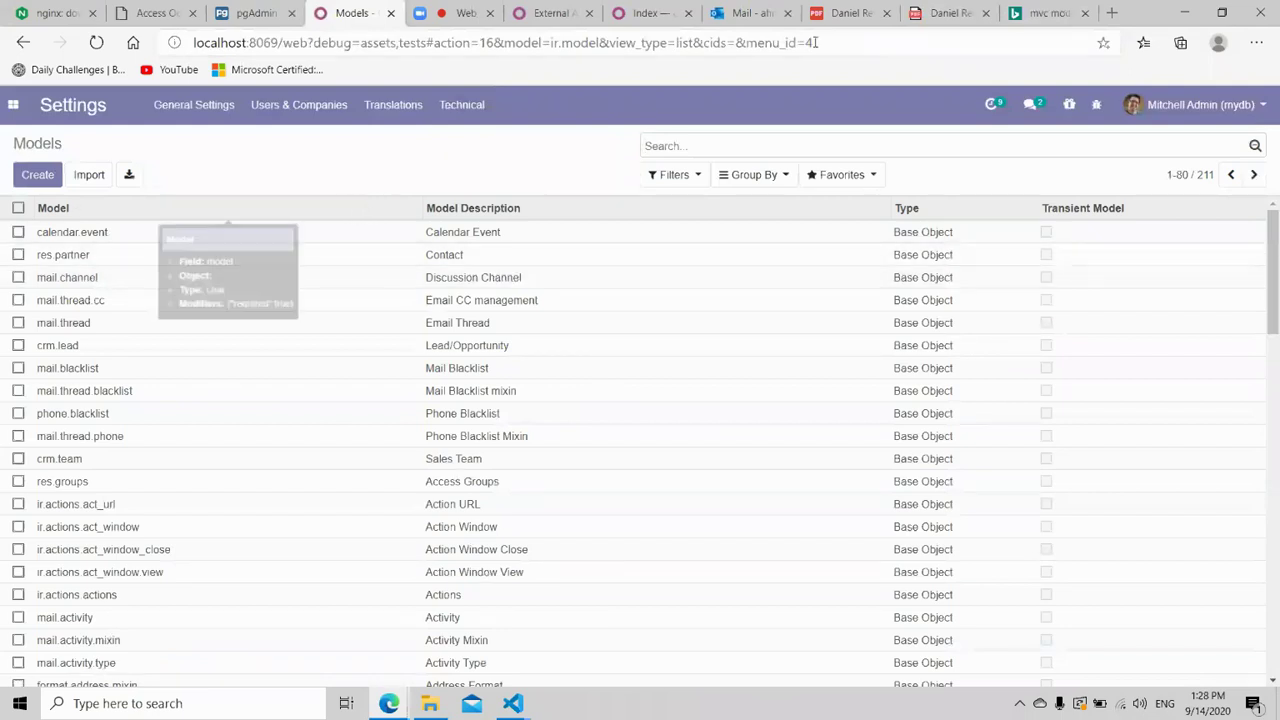
Step: Review the book's Contact model screenshot, then start a blank model with prefix x_ and default x_name field
left_click(950, 8)
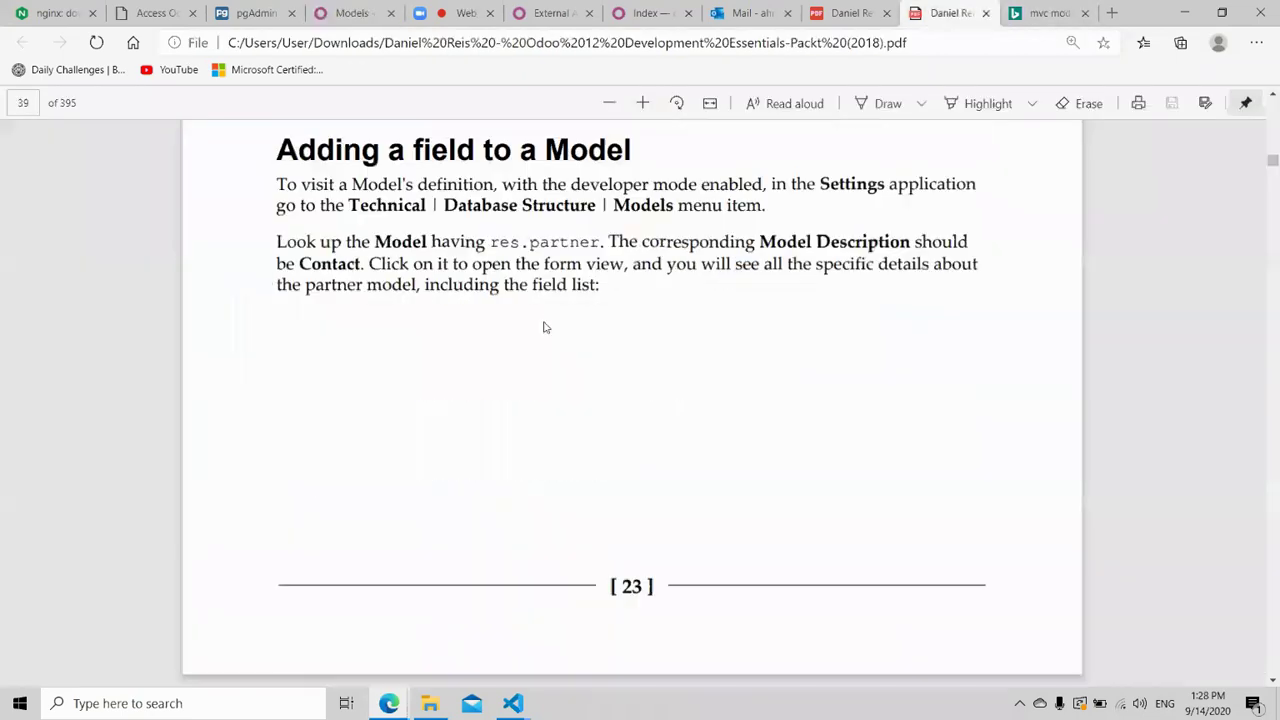
scroll(543, 320, "down", 10)
scroll(543, 340, "up", 4)
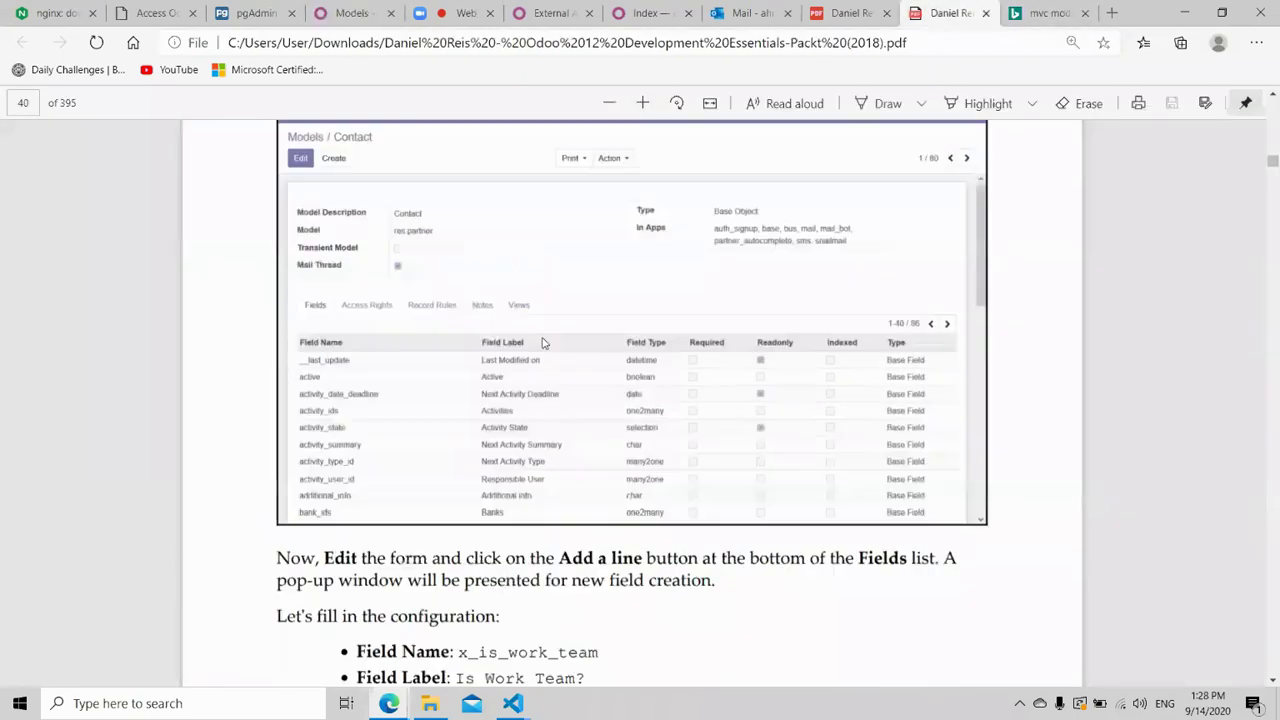
scroll(543, 360, "down", 1)
left_click(352, 13)
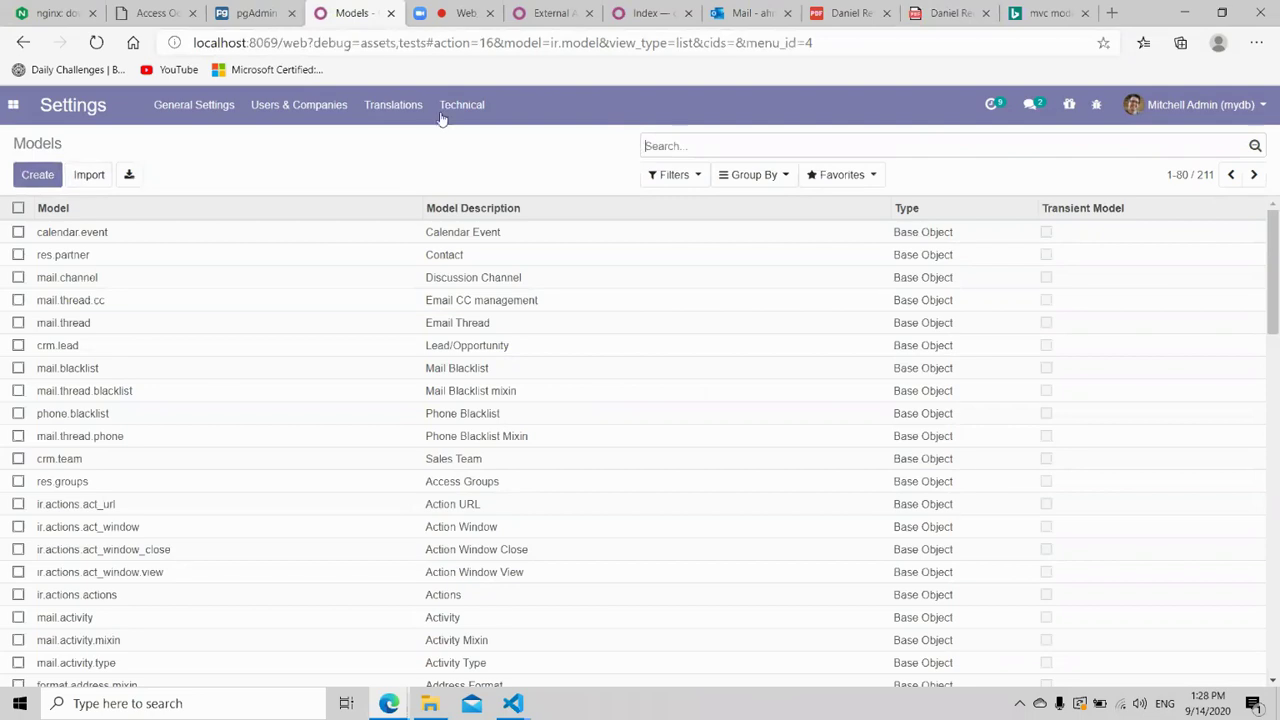
left_click(930, 12)
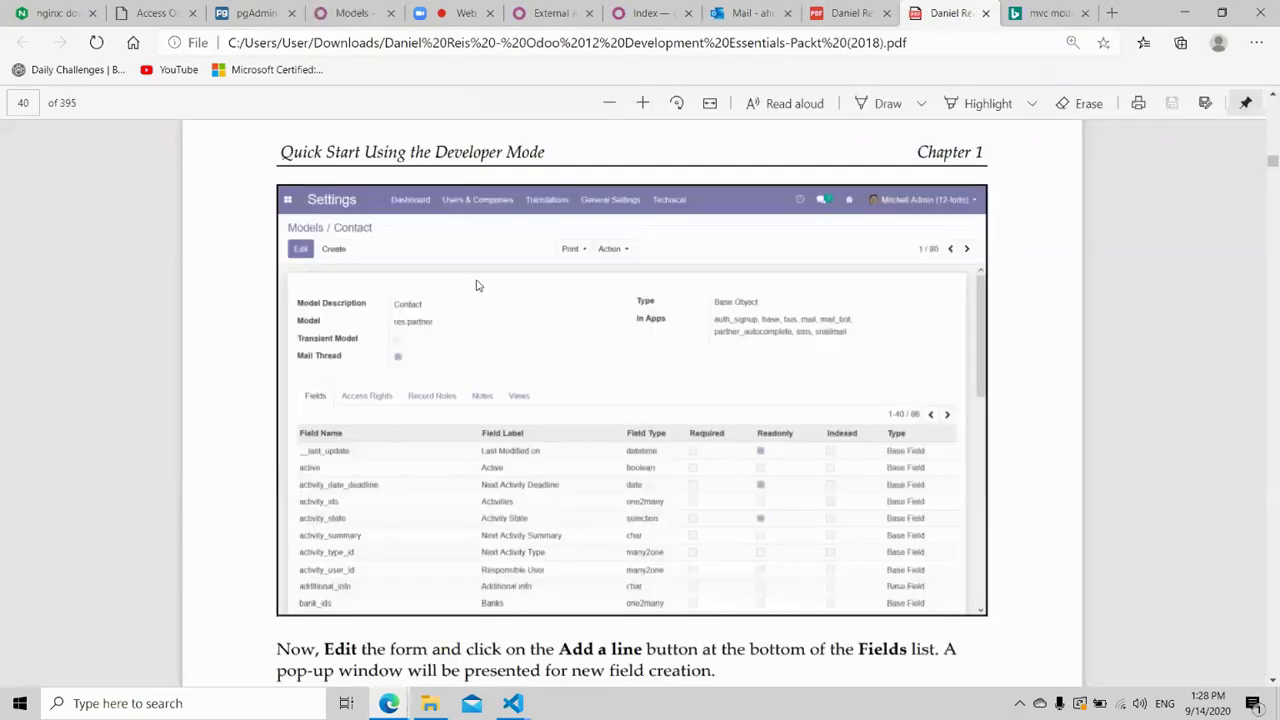
scroll(476, 285, "down", 3)
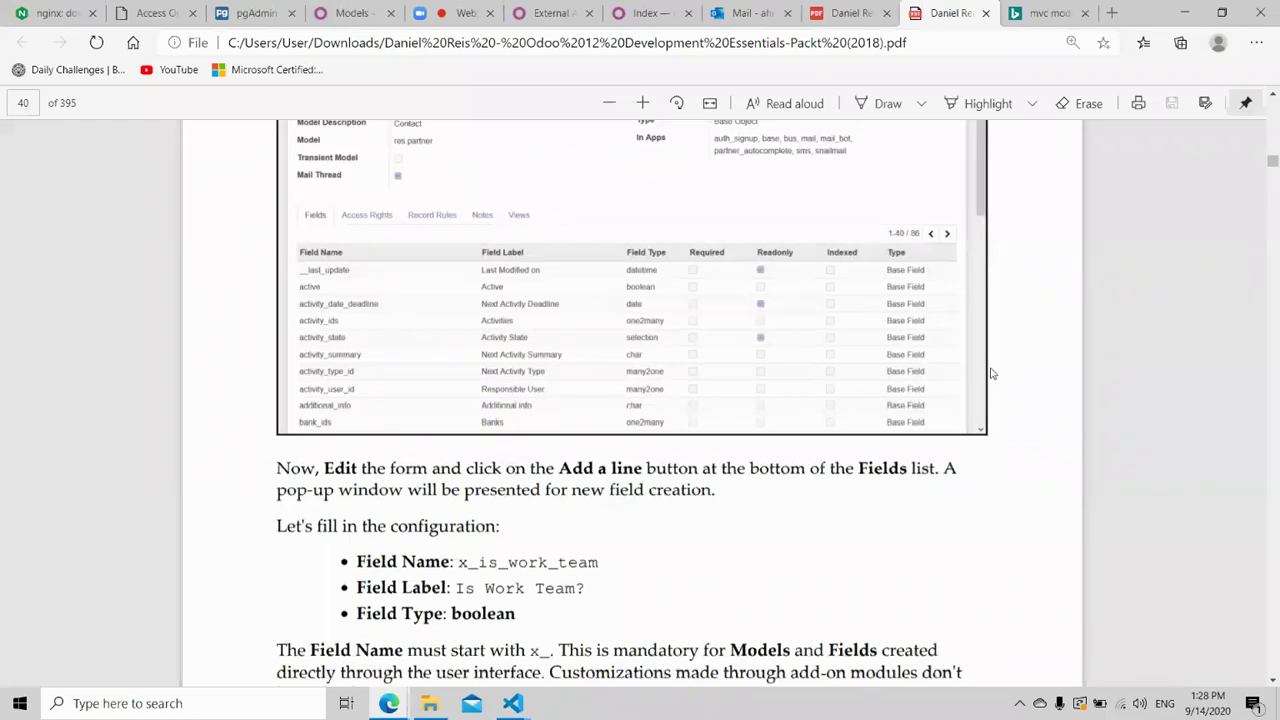
scroll(991, 374, "up", 2)
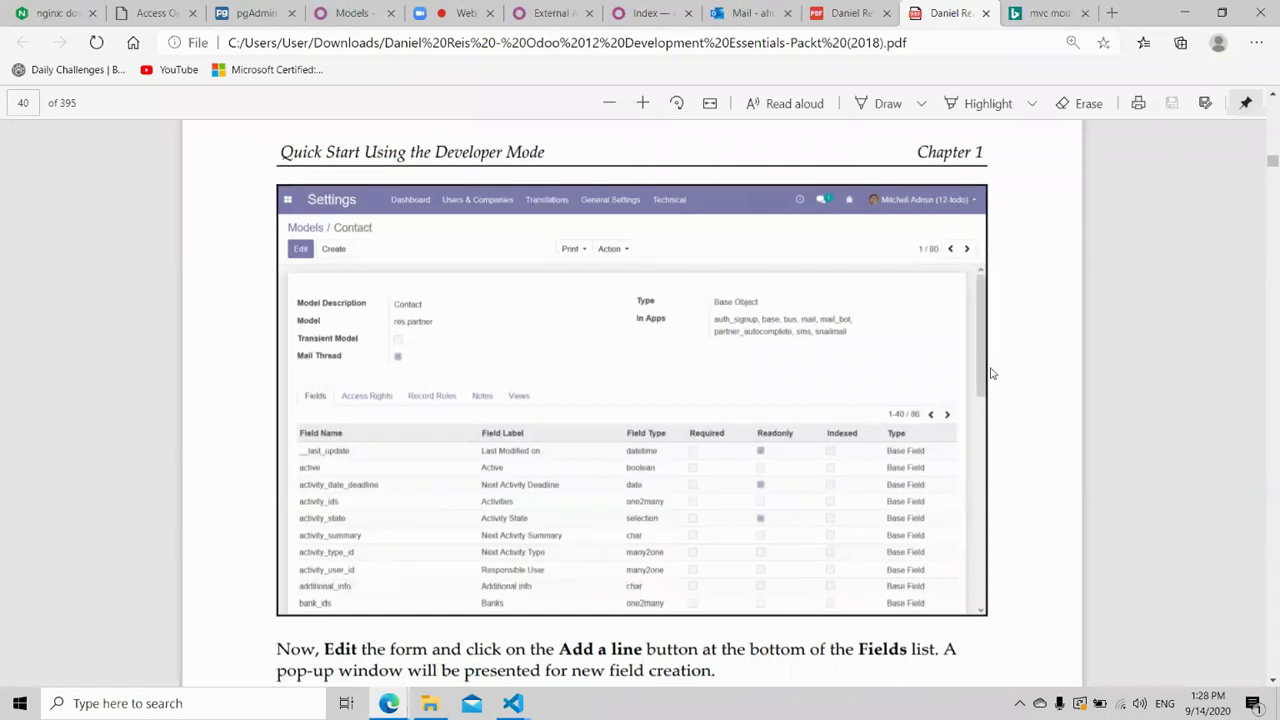
scroll(991, 374, "down", 1)
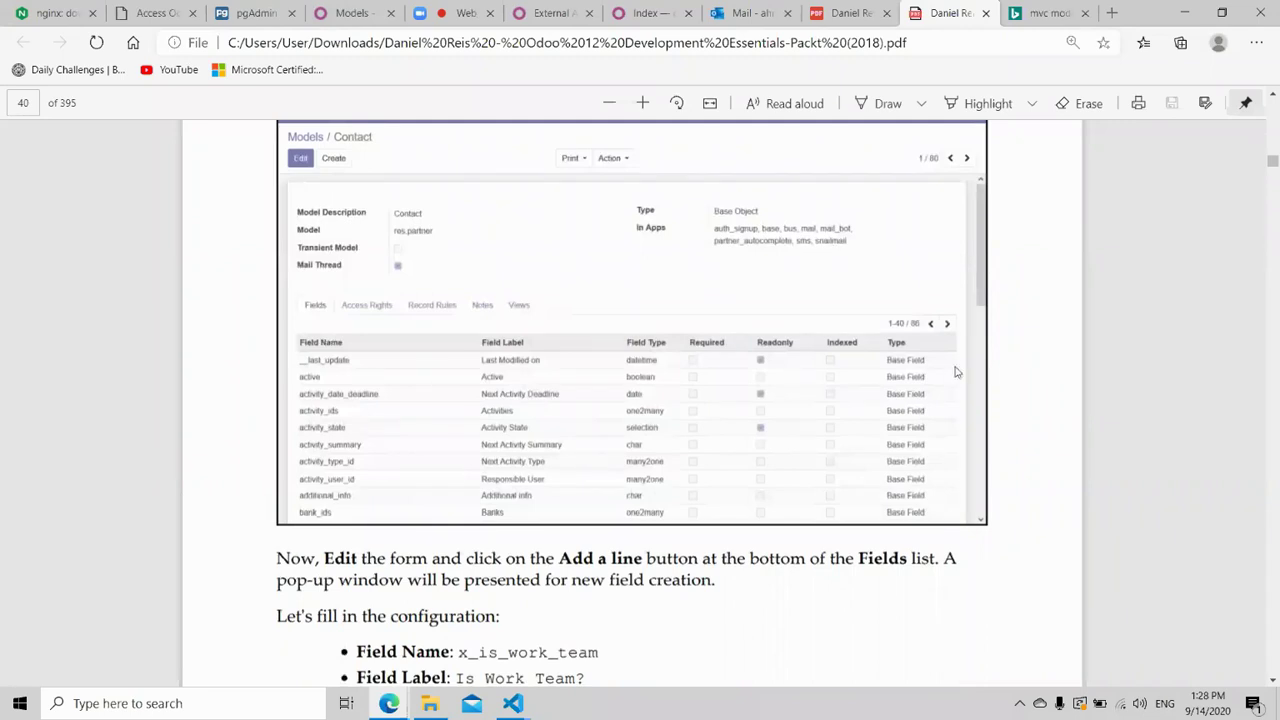
left_click(379, 8)
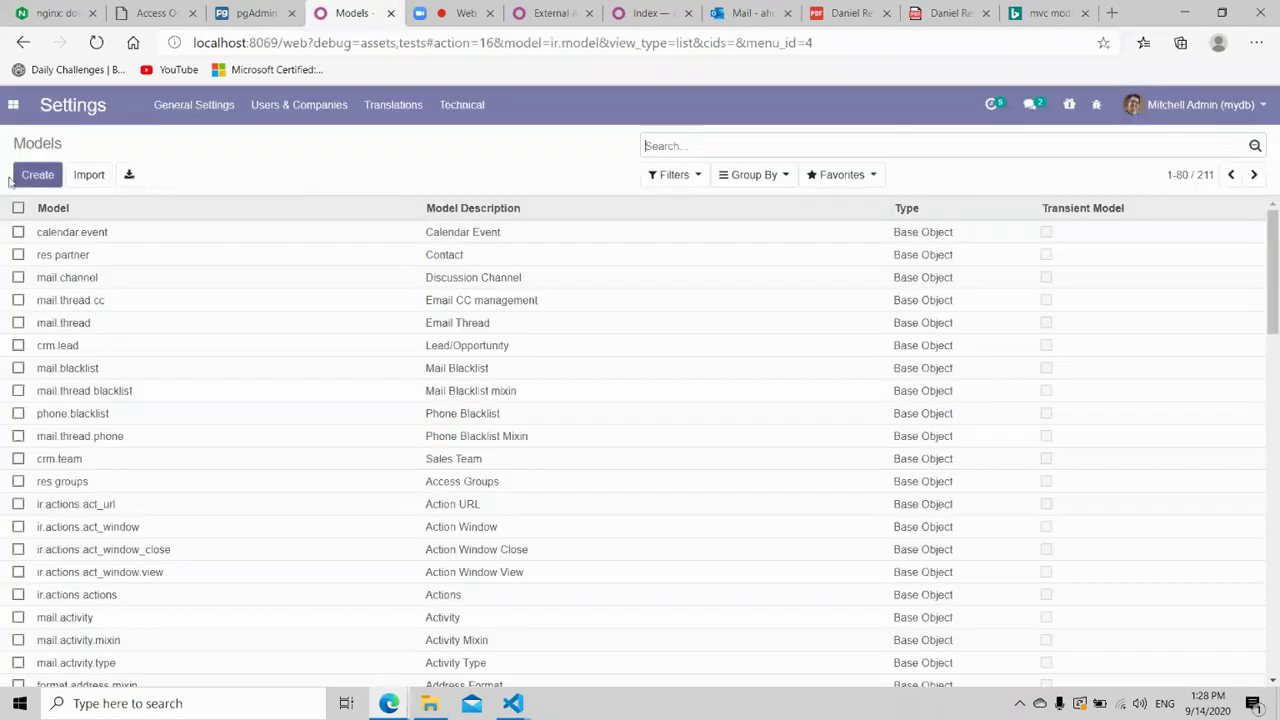
left_click(37, 175)
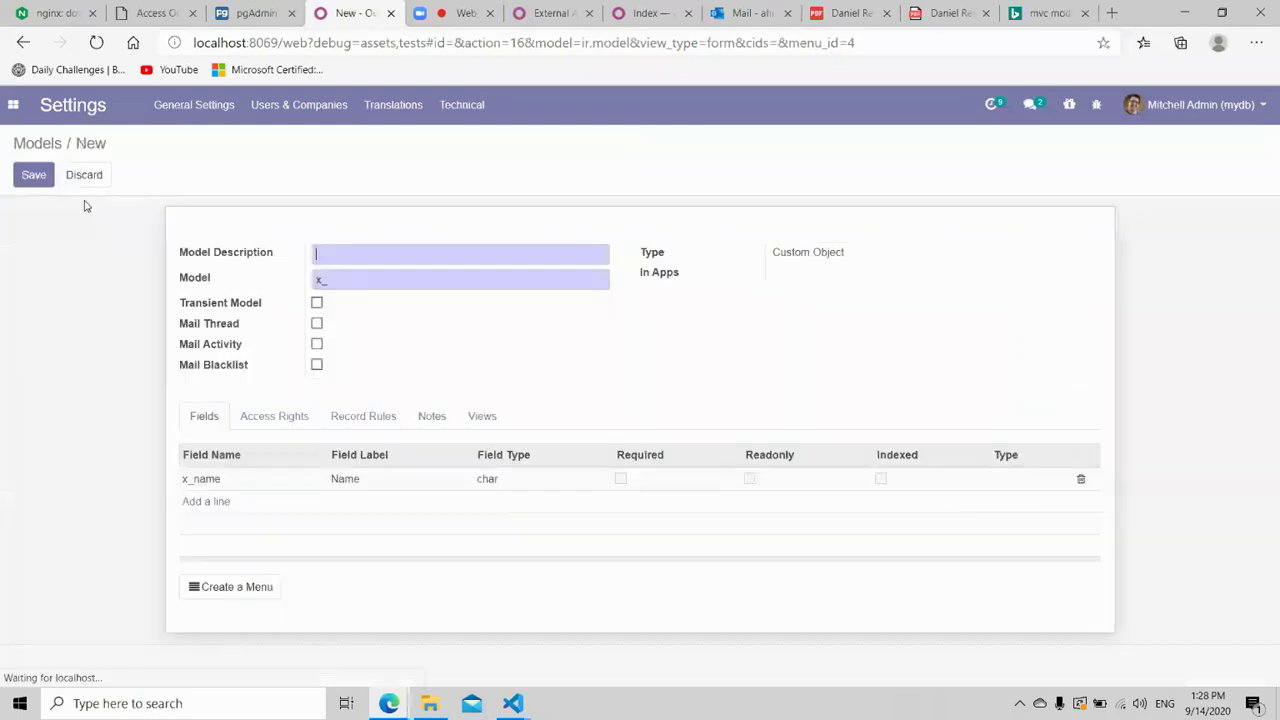
Step: Enter 'contact' as the Model Description and 'res.partner' as the Model name
left_click(368, 253)
left_click(395, 213)
left_click(955, 10)
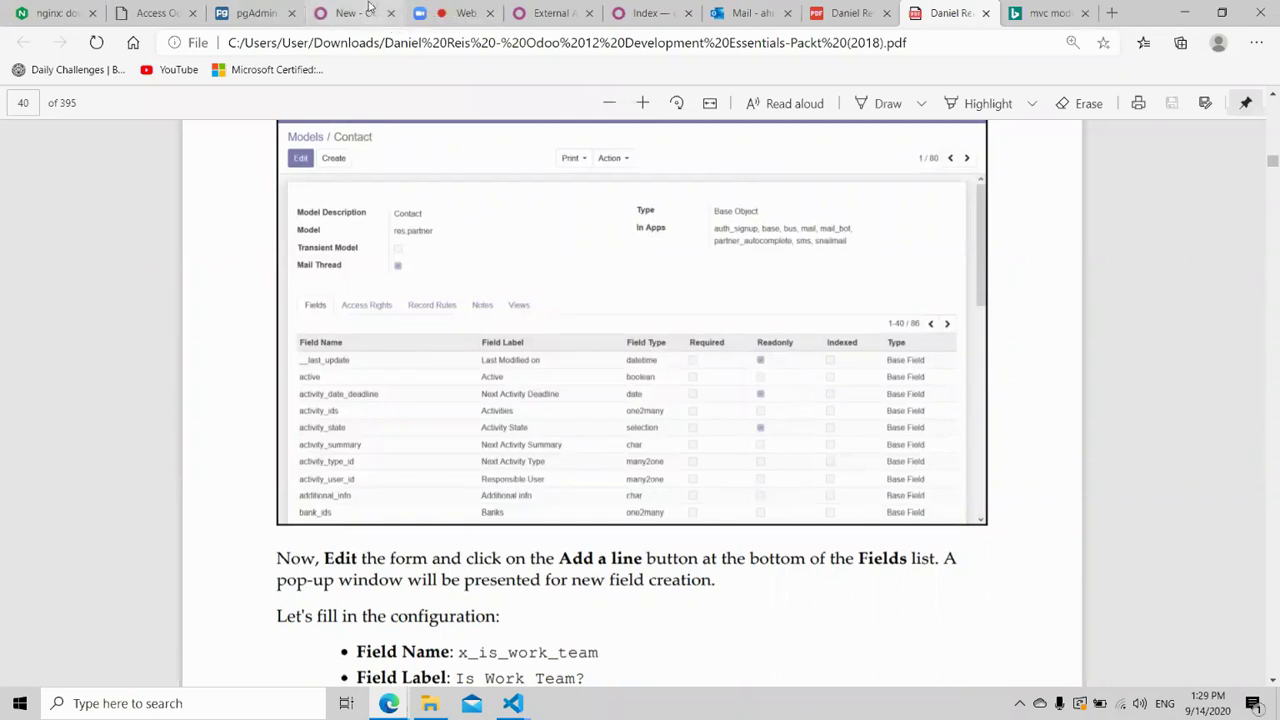
left_click(368, 12)
left_click(421, 250)
type("co")
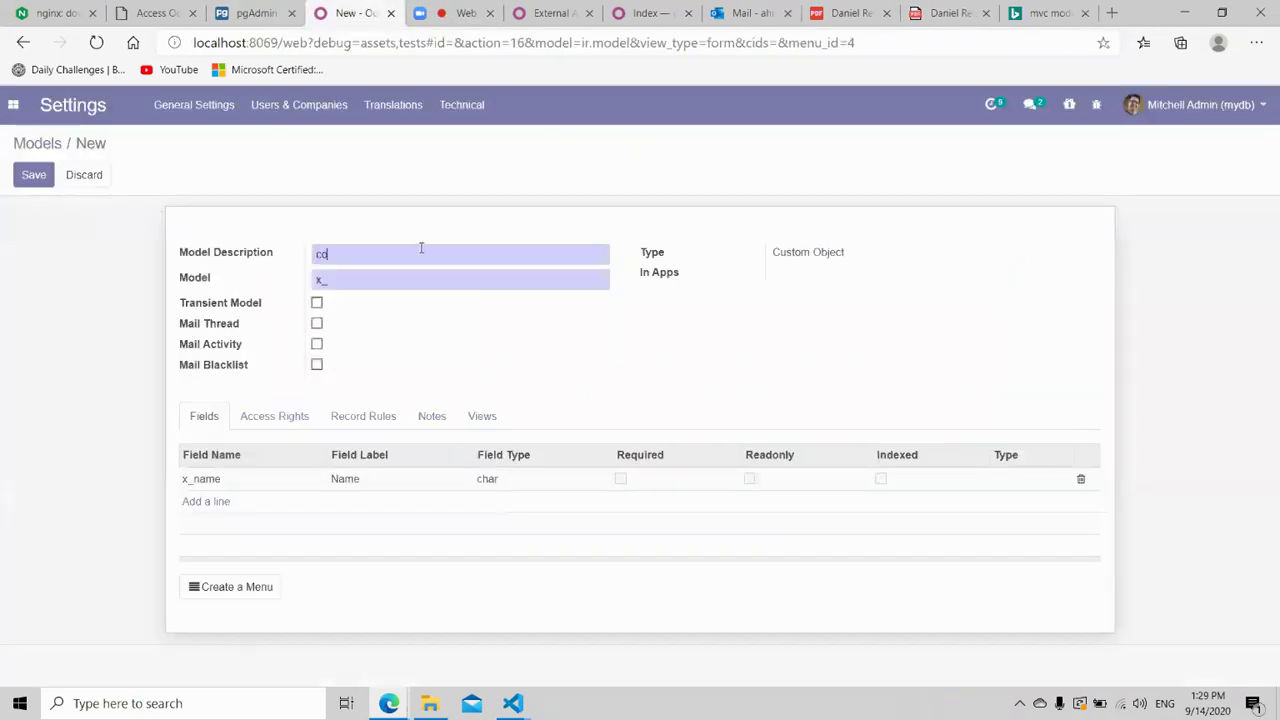
type("ntact")
left_click(362, 279)
type("res.partner")
left_click(373, 255)
type("_")
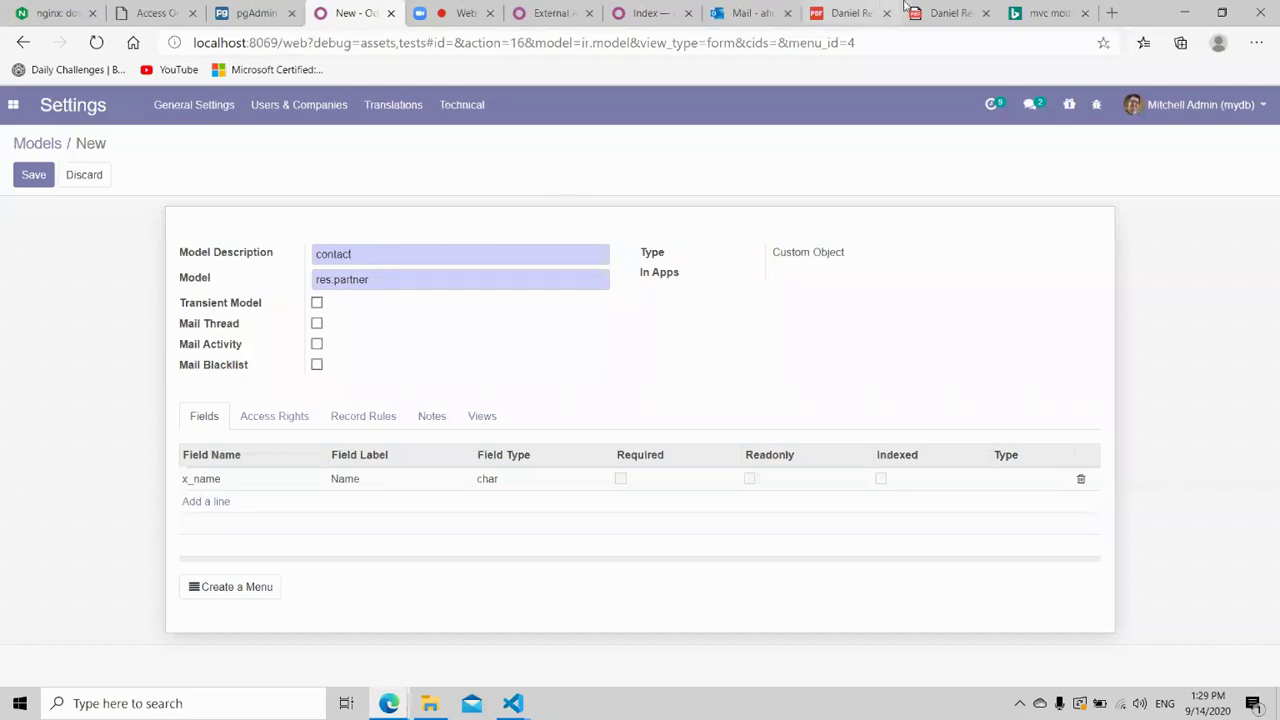
Step: Enable Mail Thread and Mail Activity on the new model
left_click(960, 10)
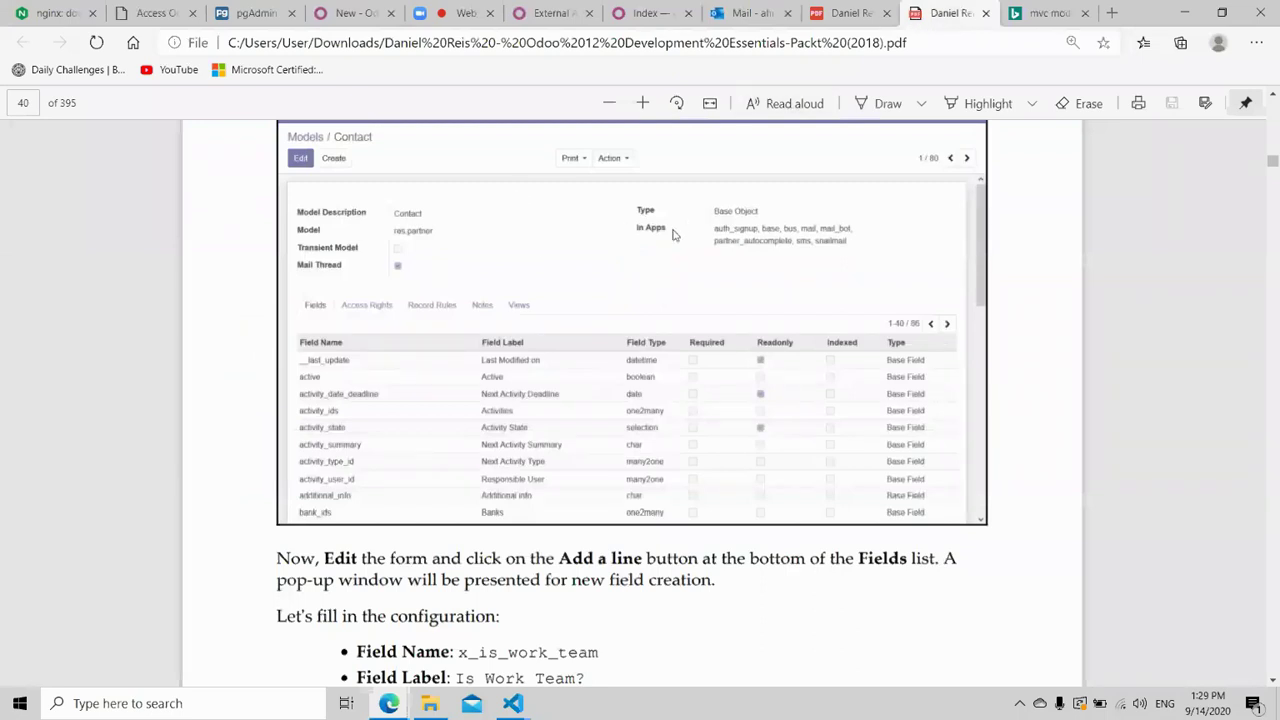
left_click(362, 10)
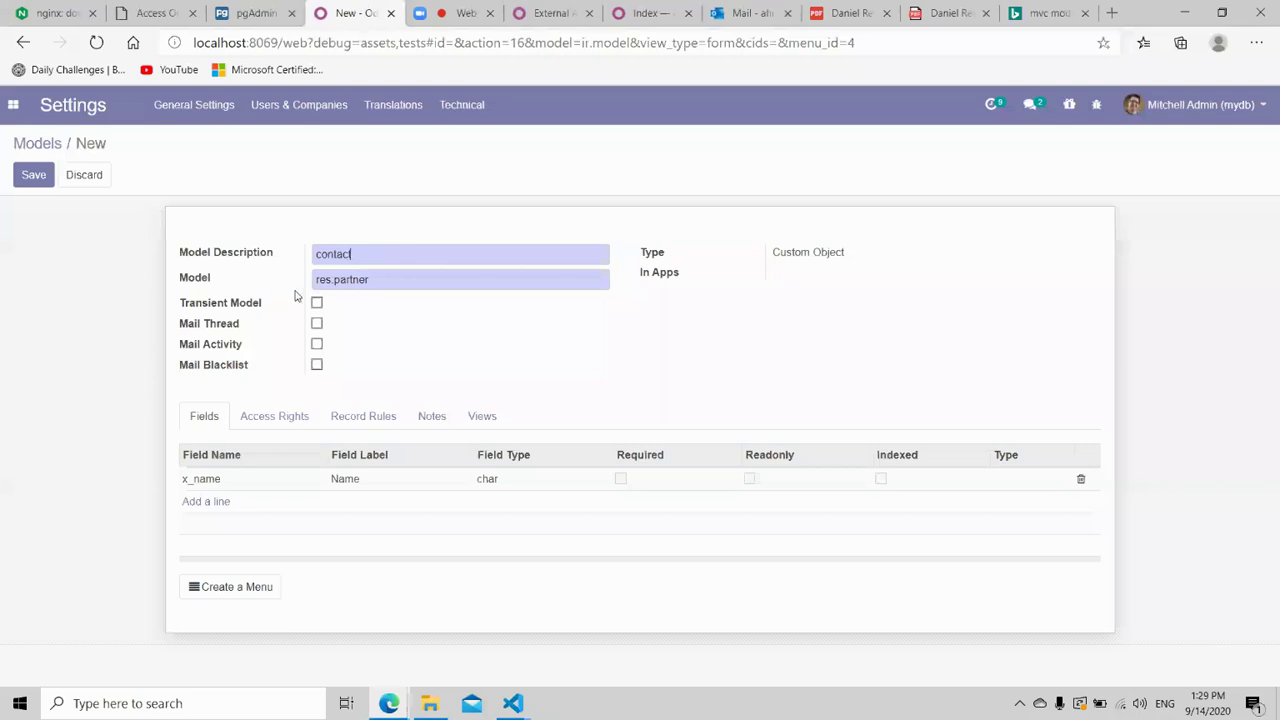
left_click(316, 324)
left_click(316, 346)
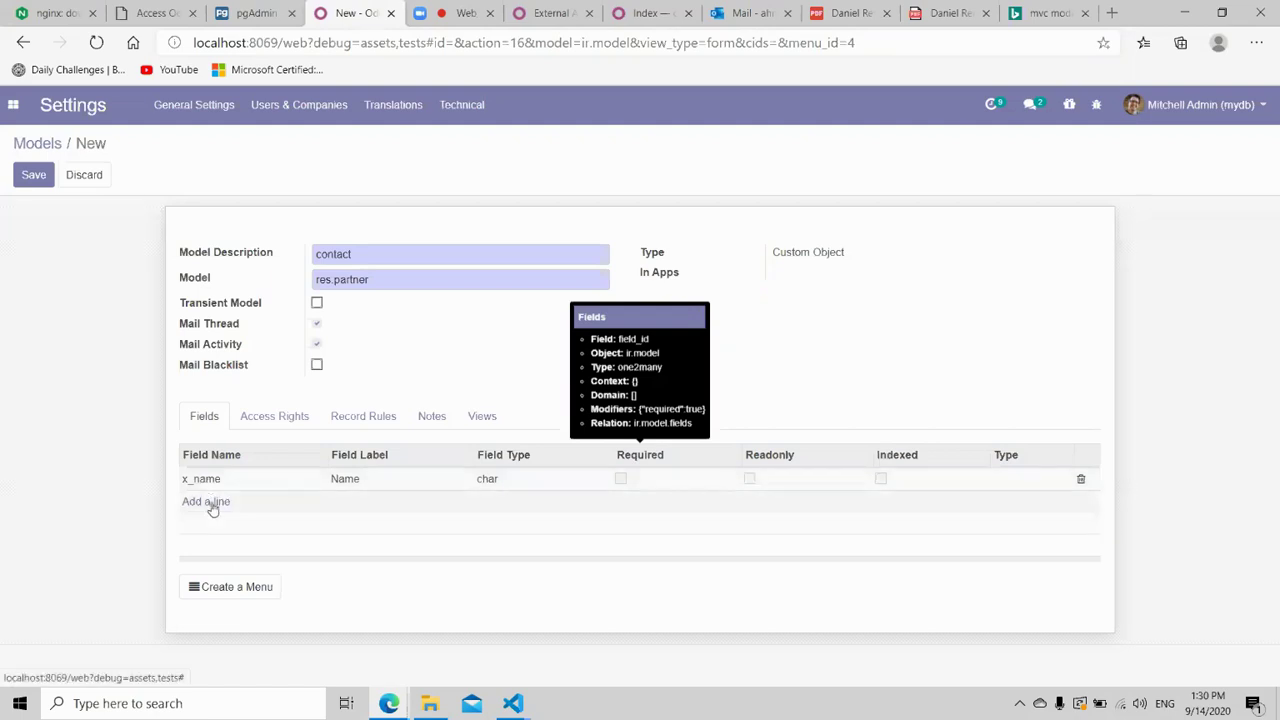
left_click(212, 508)
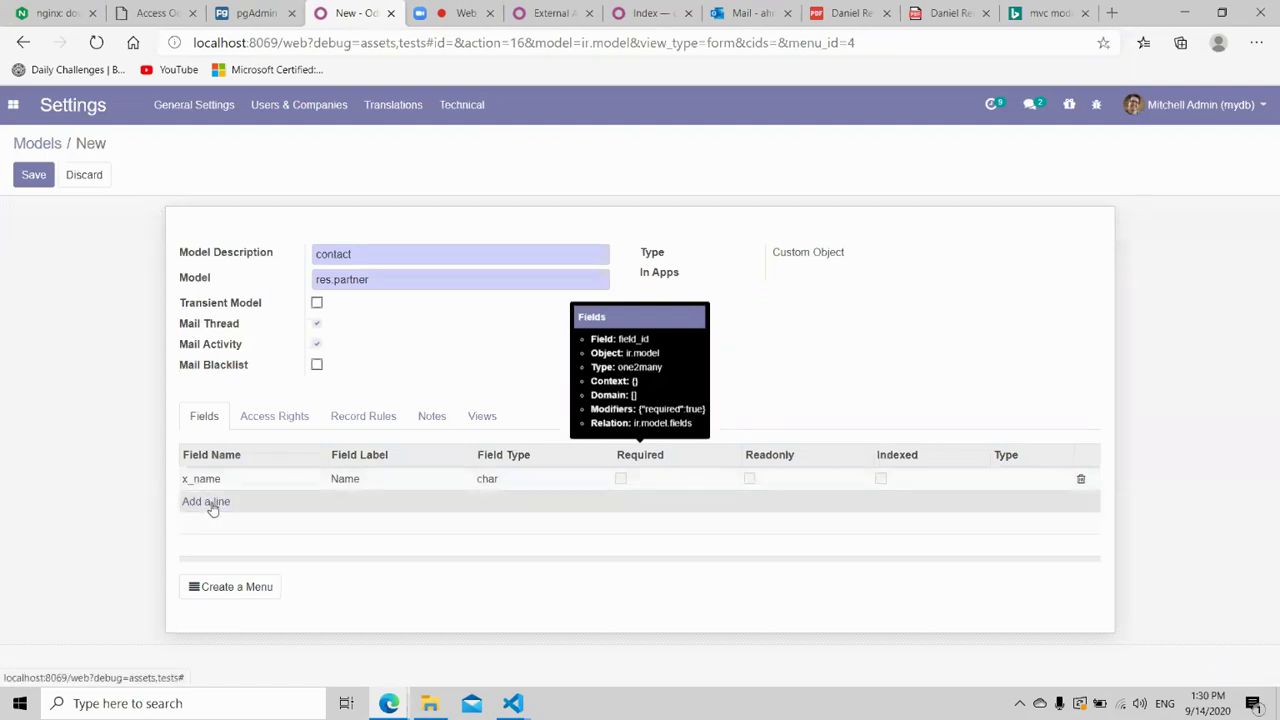
Step: Open a blank new-field dialog, look through it, and close it without saving
left_click(211, 506)
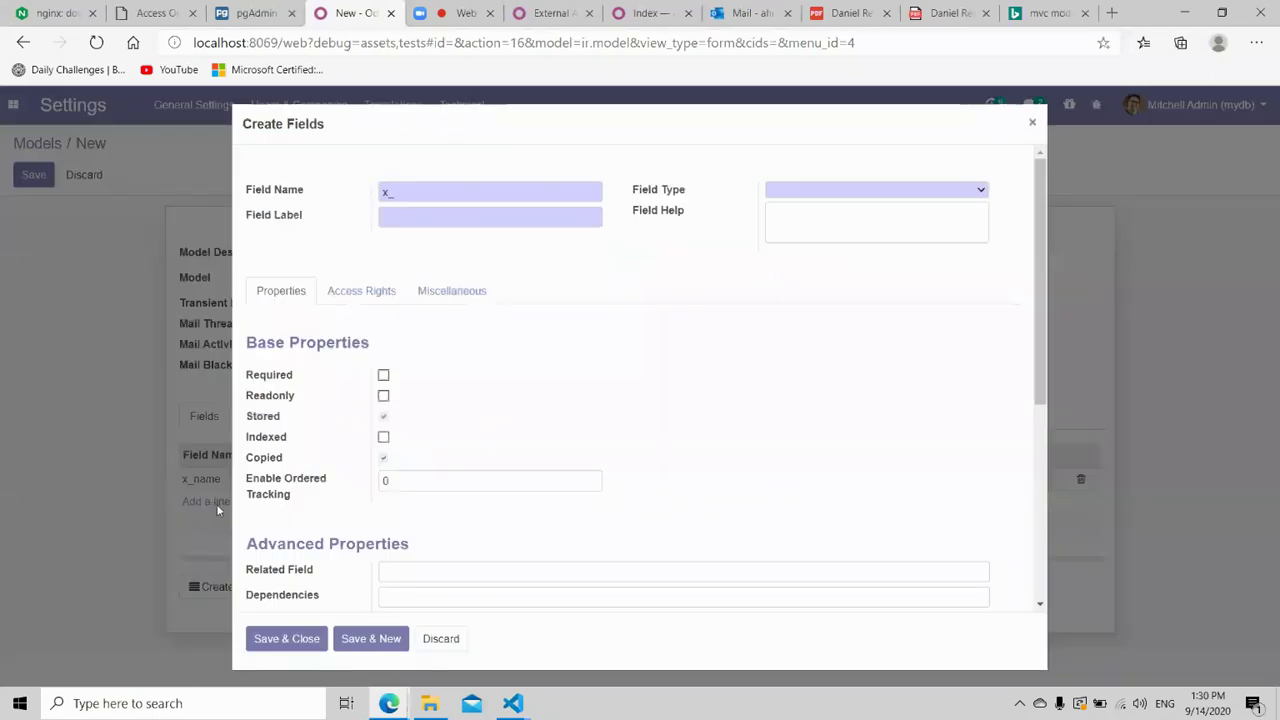
scroll(910, 255, "down", 3)
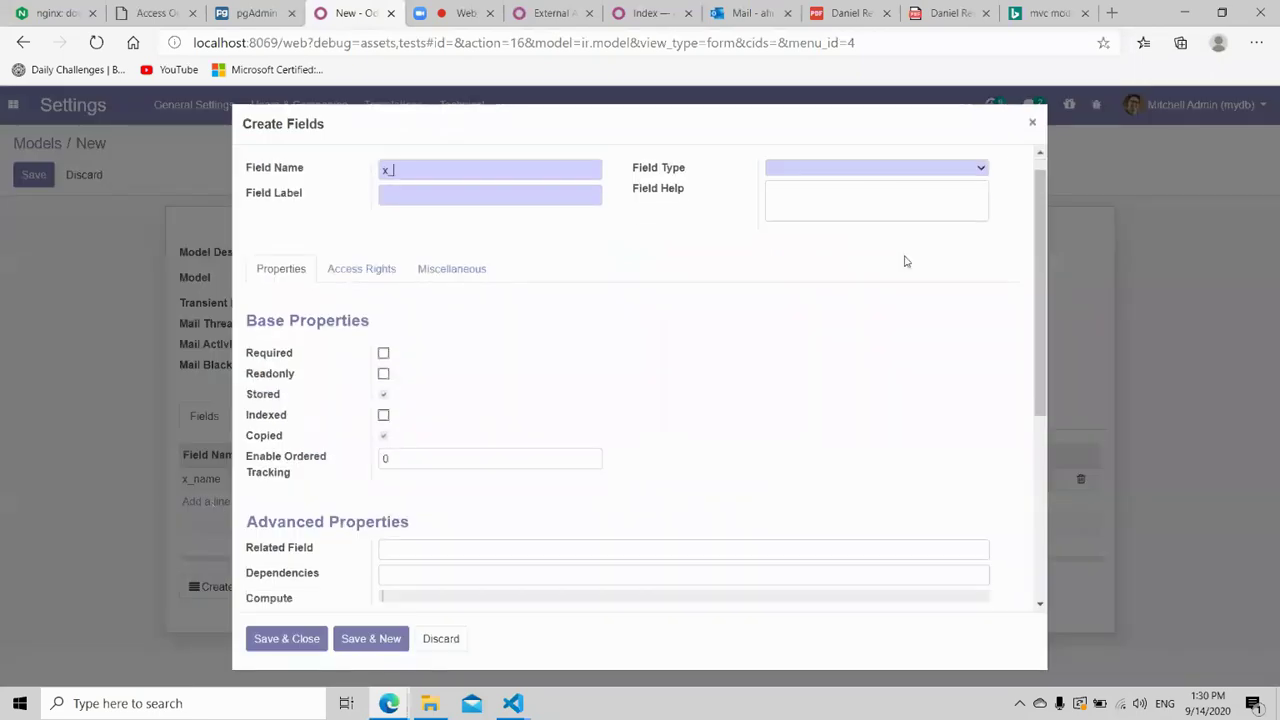
scroll(903, 261, "down", 1)
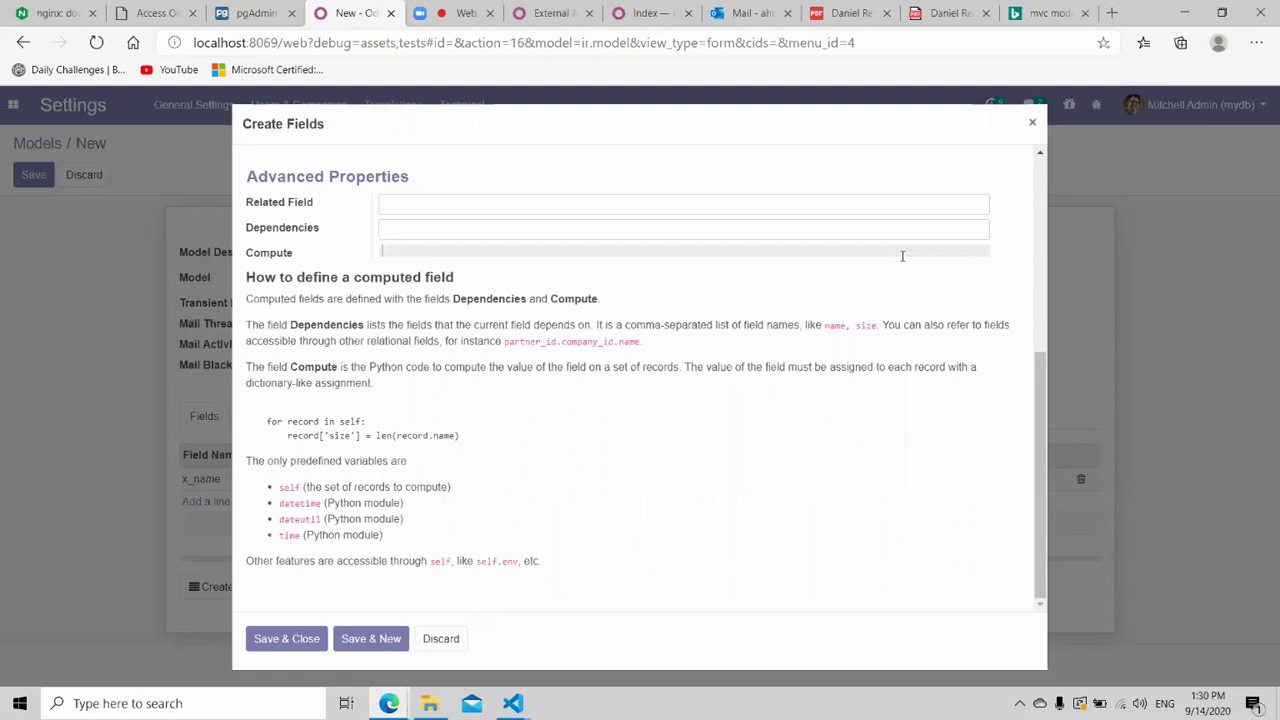
scroll(902, 256, "up", 5)
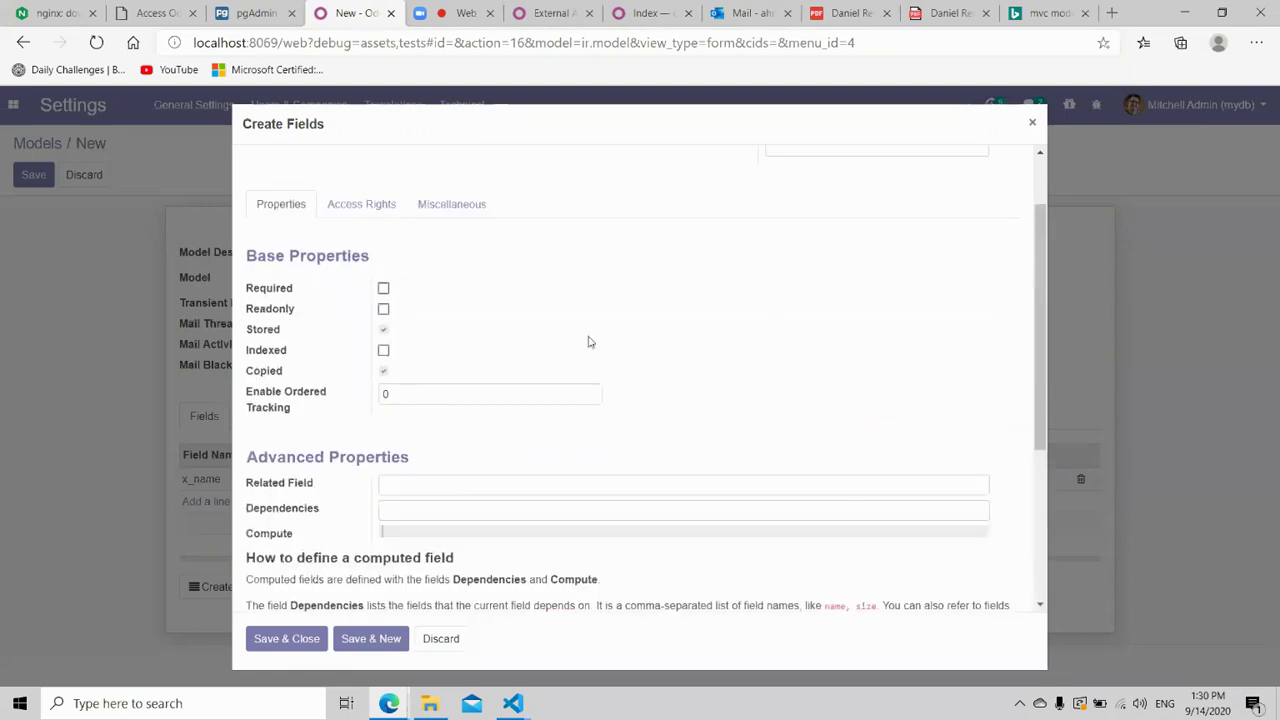
left_click(1029, 121)
Step: After glancing at the PDF and Zoom, open the existing x_name field's settings
left_click(938, 10)
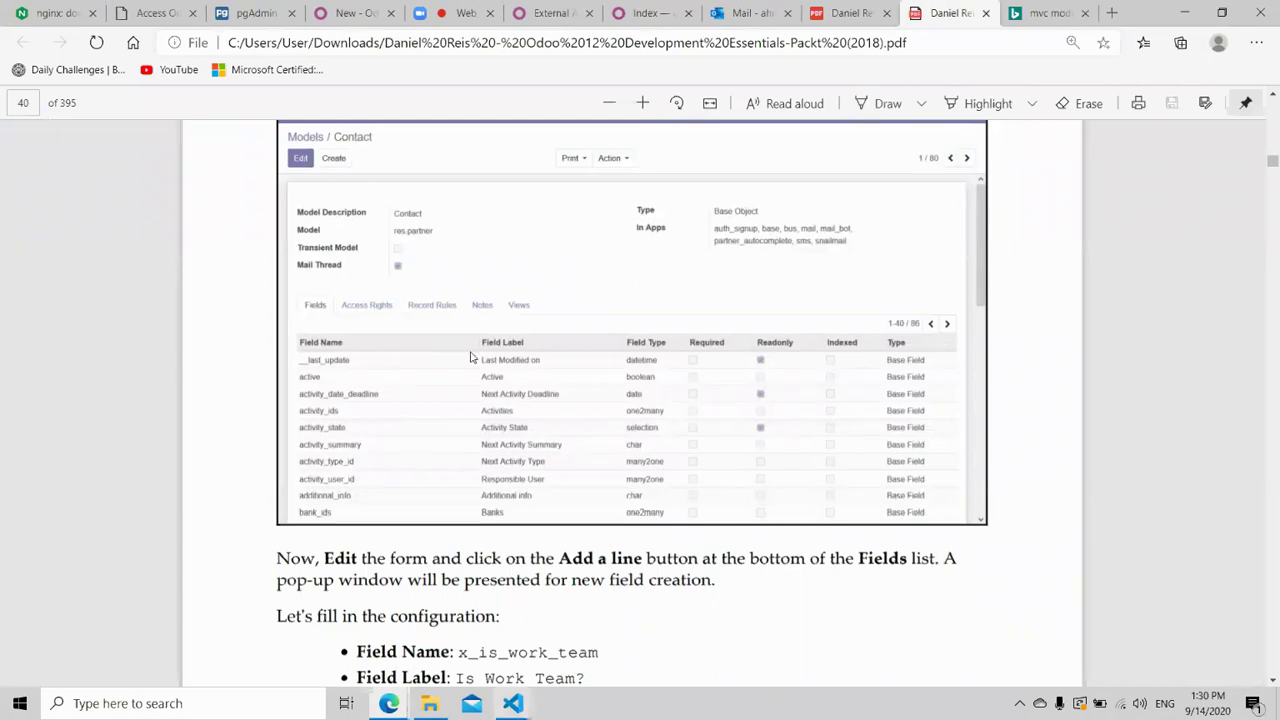
left_click(446, 9)
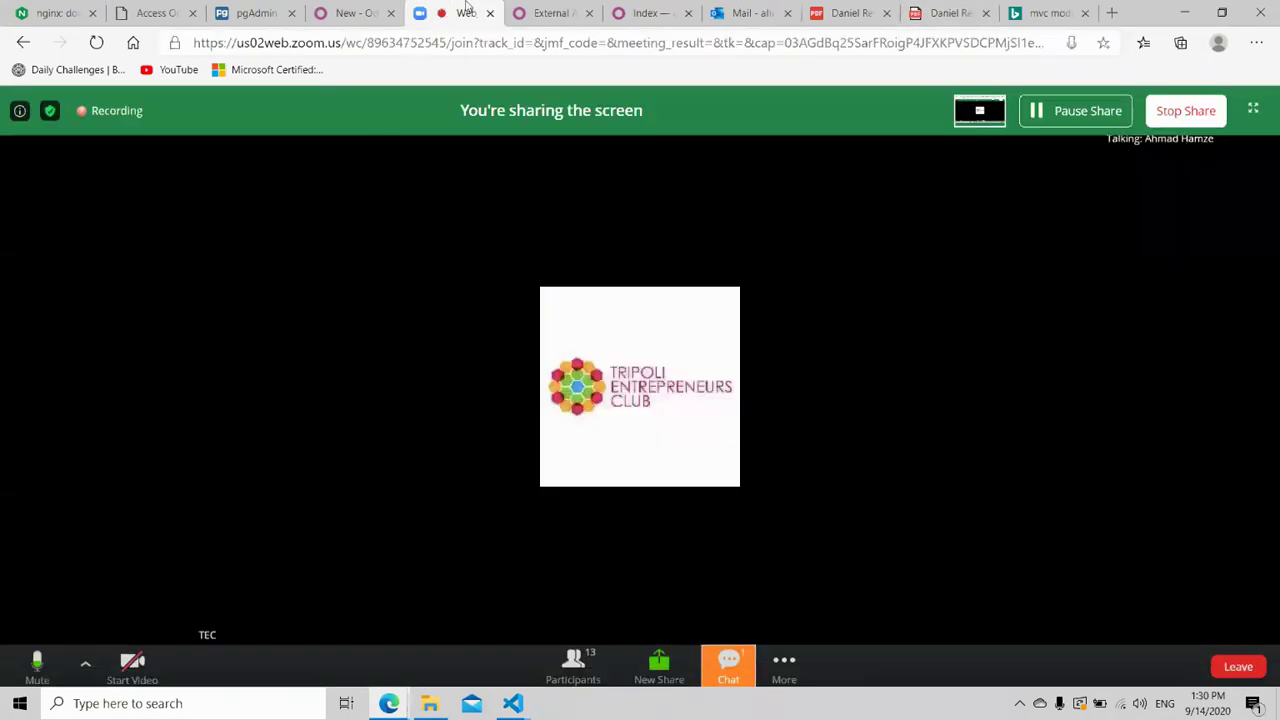
left_click(352, 12)
left_click(226, 483)
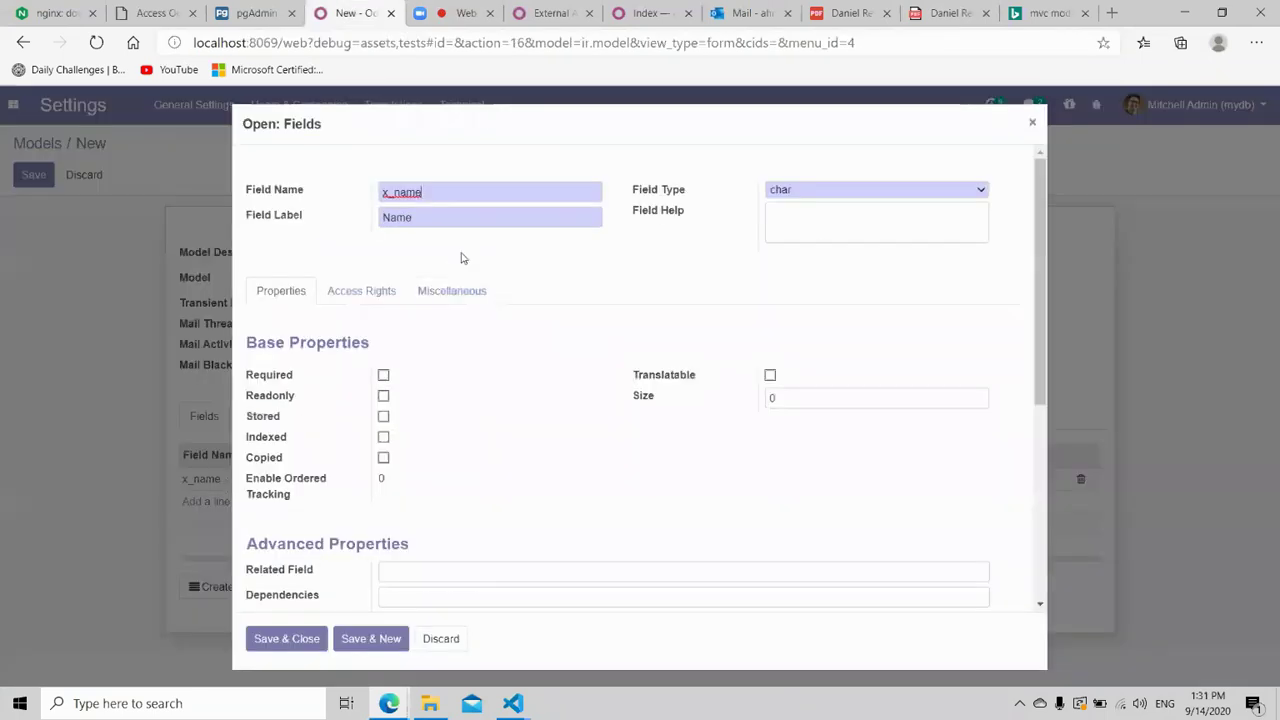
Step: Replace the Field Name with x_Last_update, following the book's __Last_update example
scroll(461, 258, "down", 4)
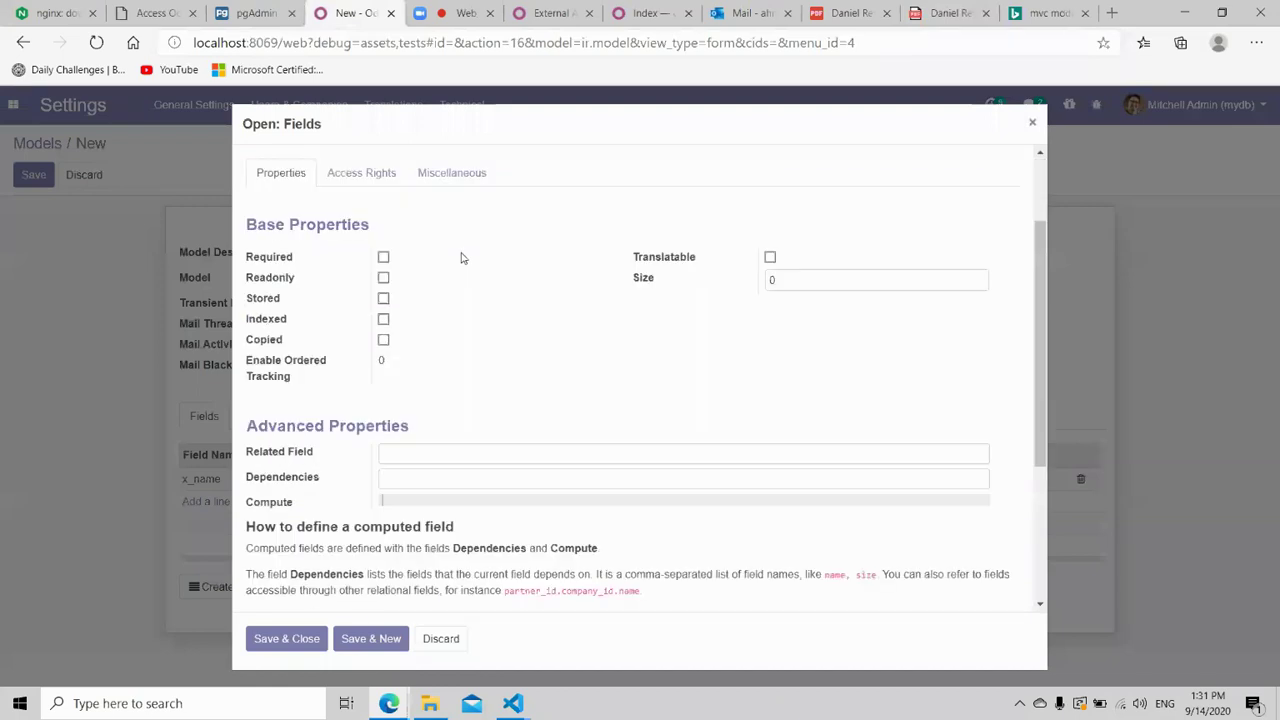
scroll(461, 254, "up", 4)
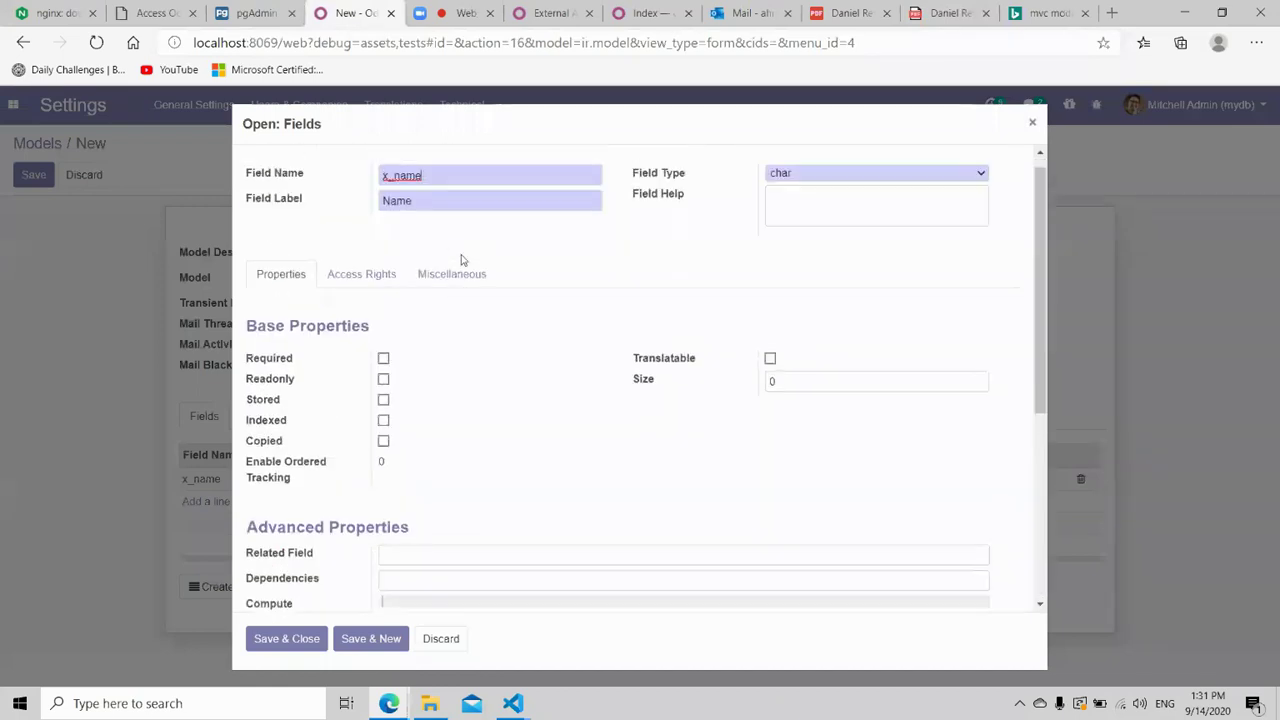
scroll(463, 258, "up", 1)
left_click(940, 12)
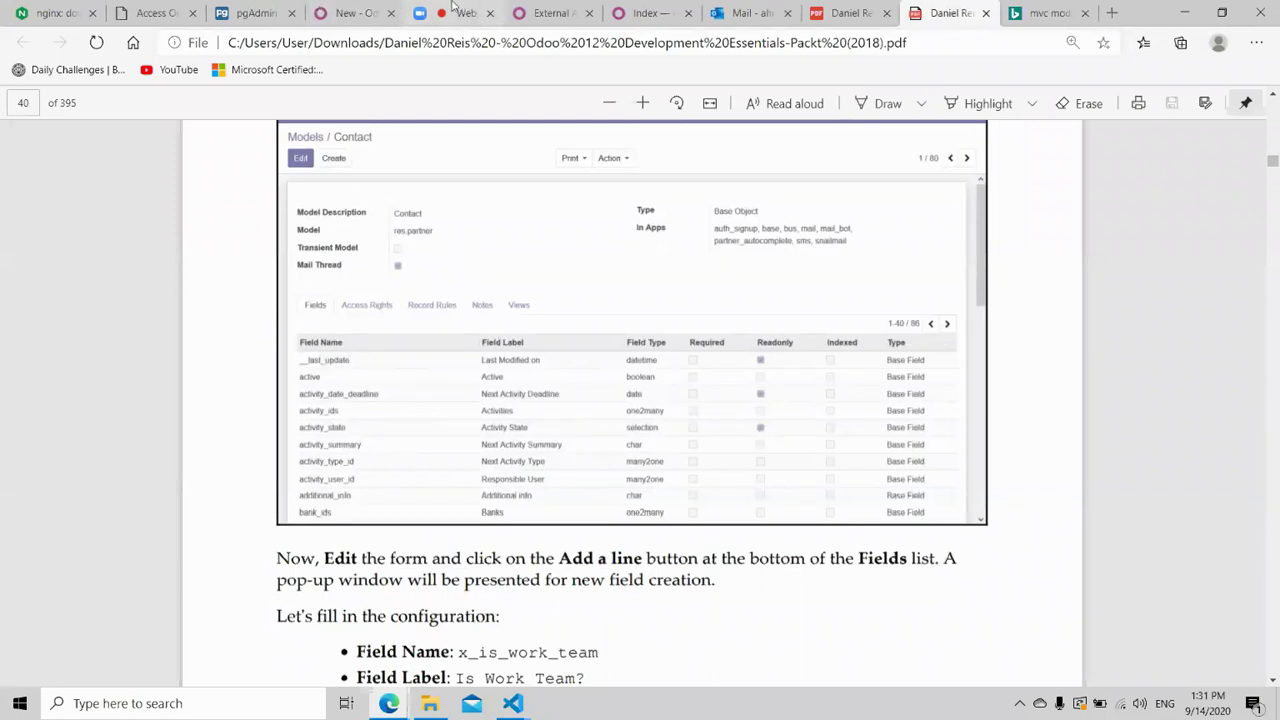
left_click(360, 13)
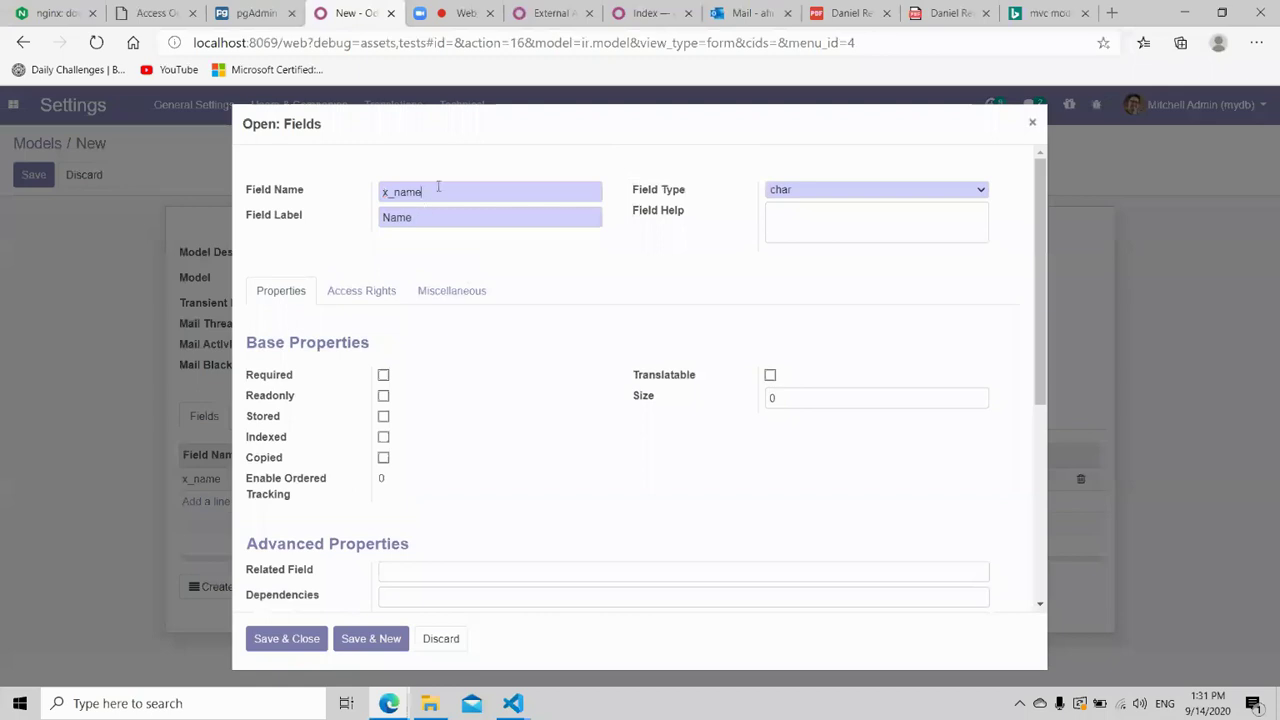
key("BackSpace")
key("BackSpace")
key("BackSpace")
key("BackSpace")
key("BackSpace")
key("BackSpace")
type("x_")
type("Last")
type("_update")
Step: Change the Field Label from Name to 'Last modified on'
left_click(947, 12)
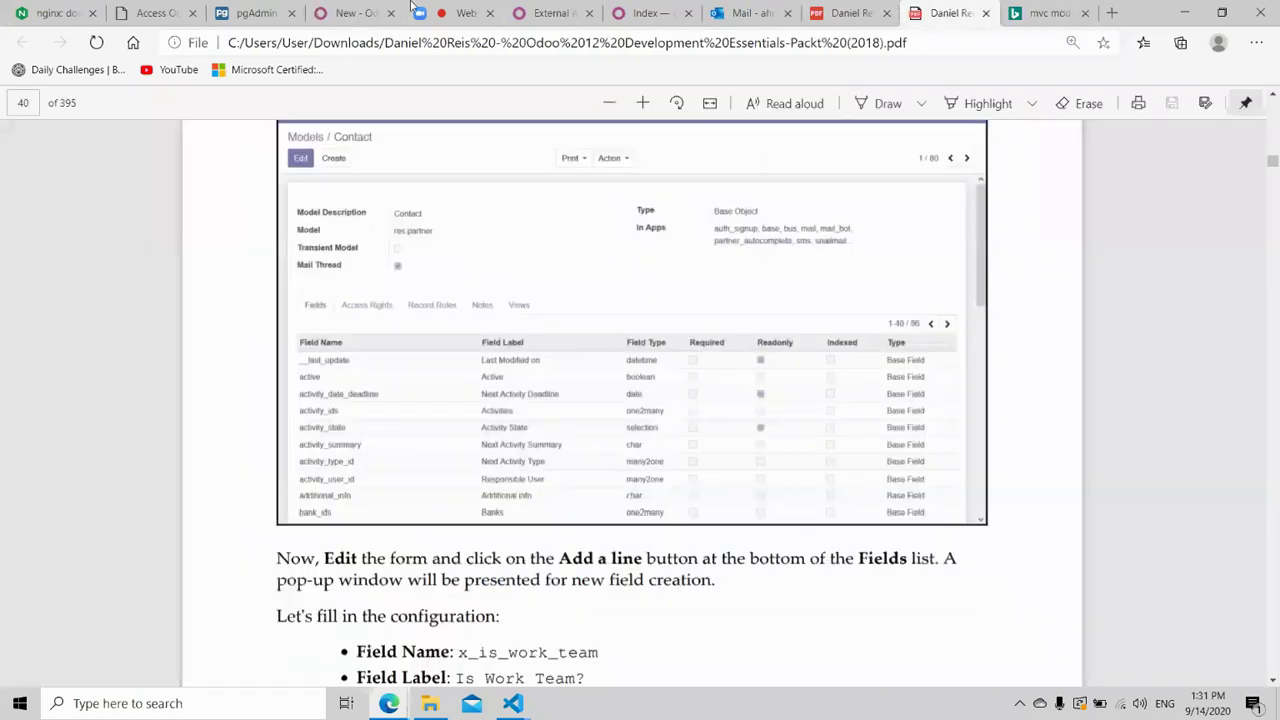
left_click(398, 13)
key("BackSpace")
key("BackSpace")
key("BackSpace")
key("BackSpace")
type("Last mo")
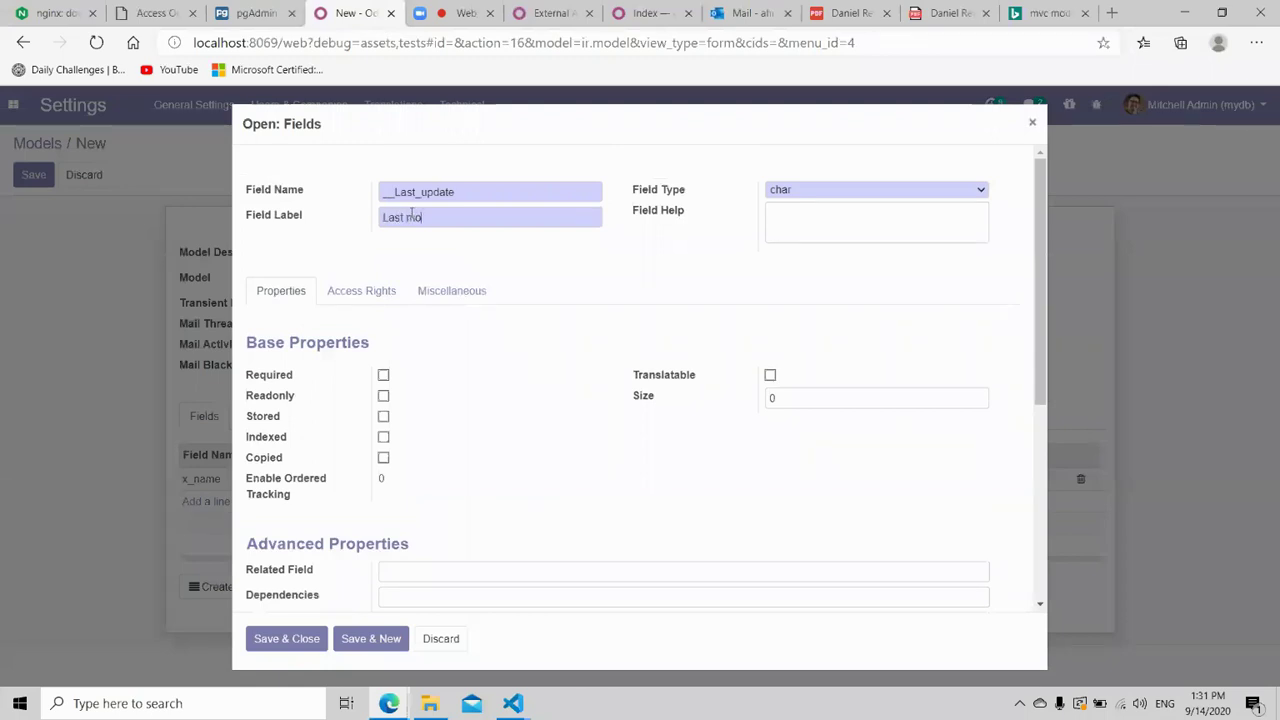
type("dified on")
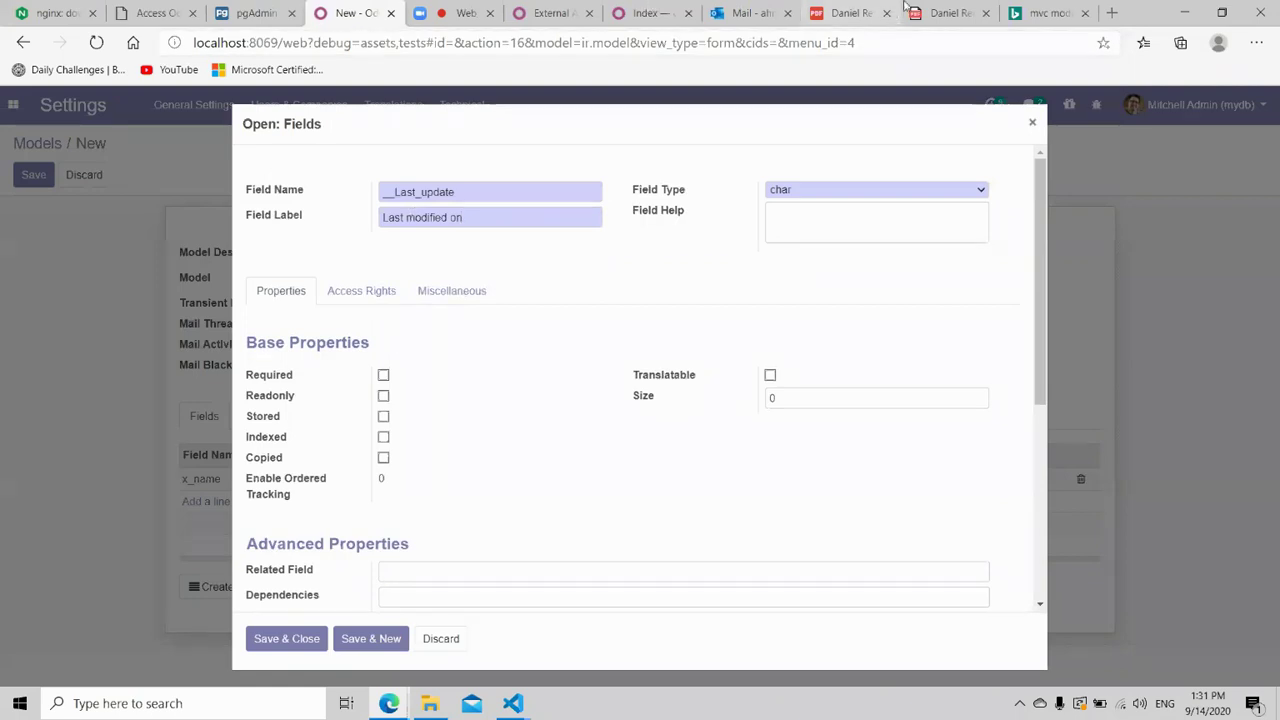
Step: Set the Field Type to datetime and compare the field with the book's example
left_click(948, 13)
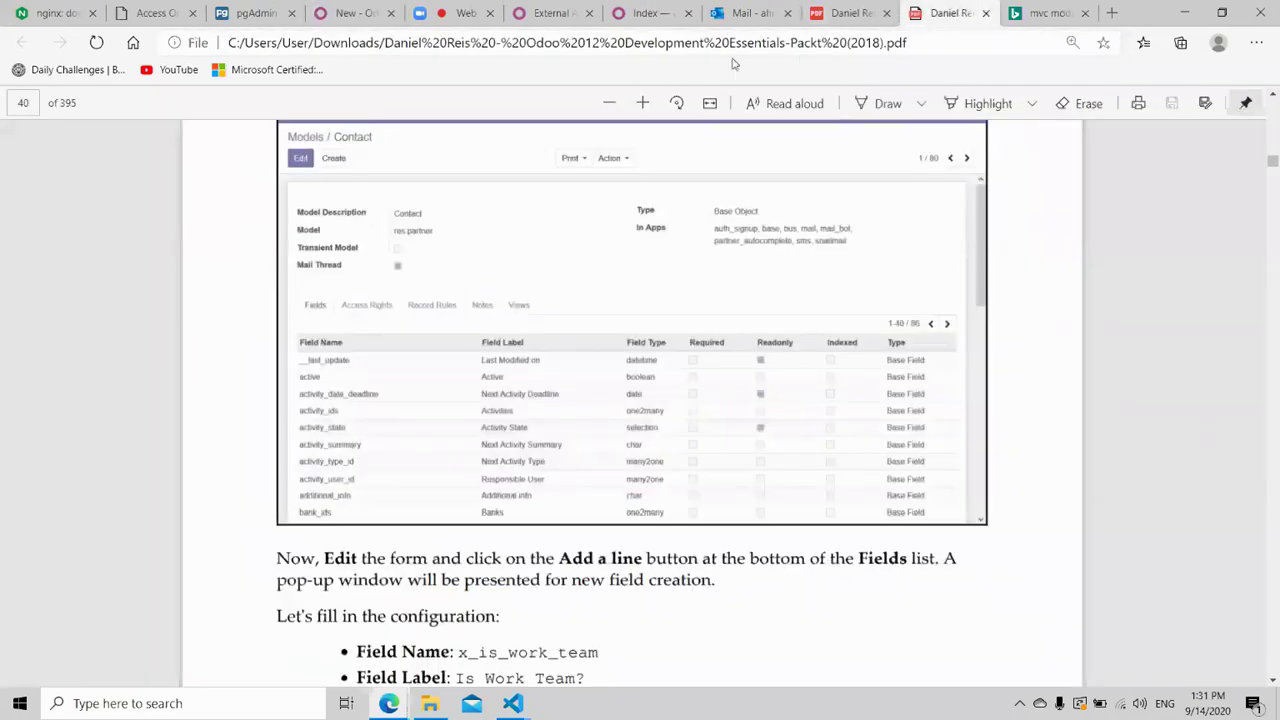
left_click(340, 10)
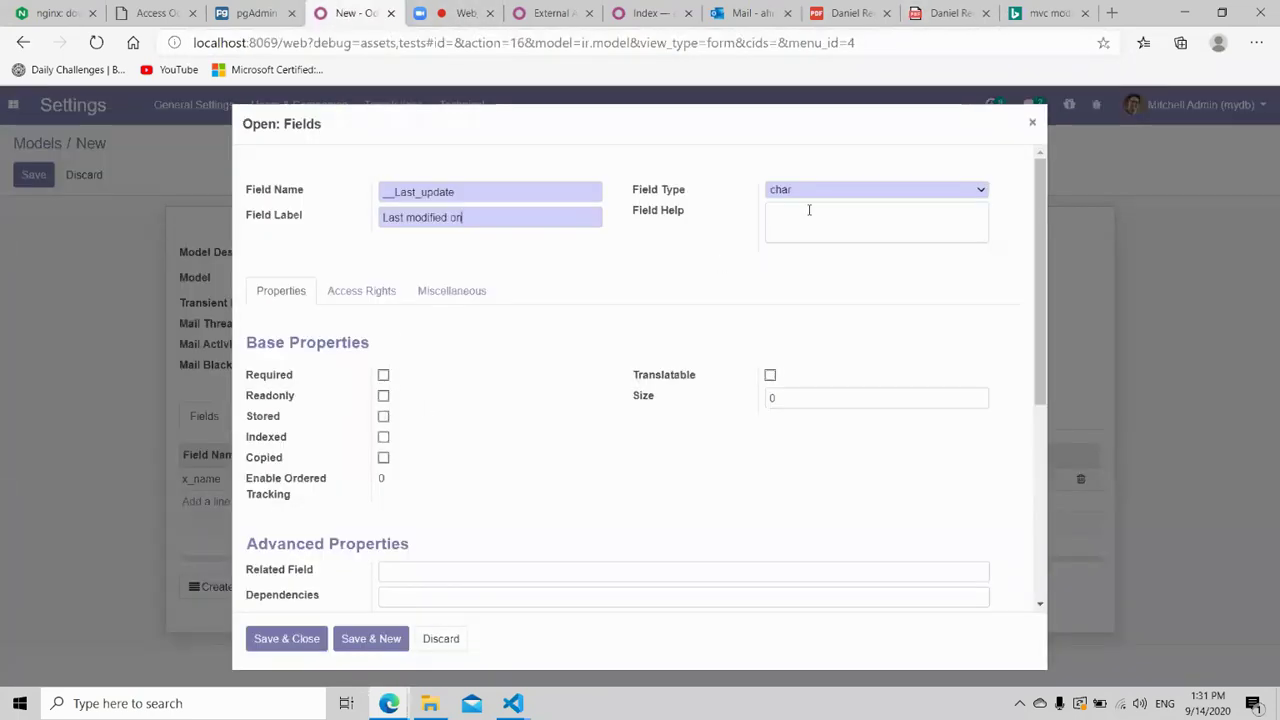
left_click(843, 193)
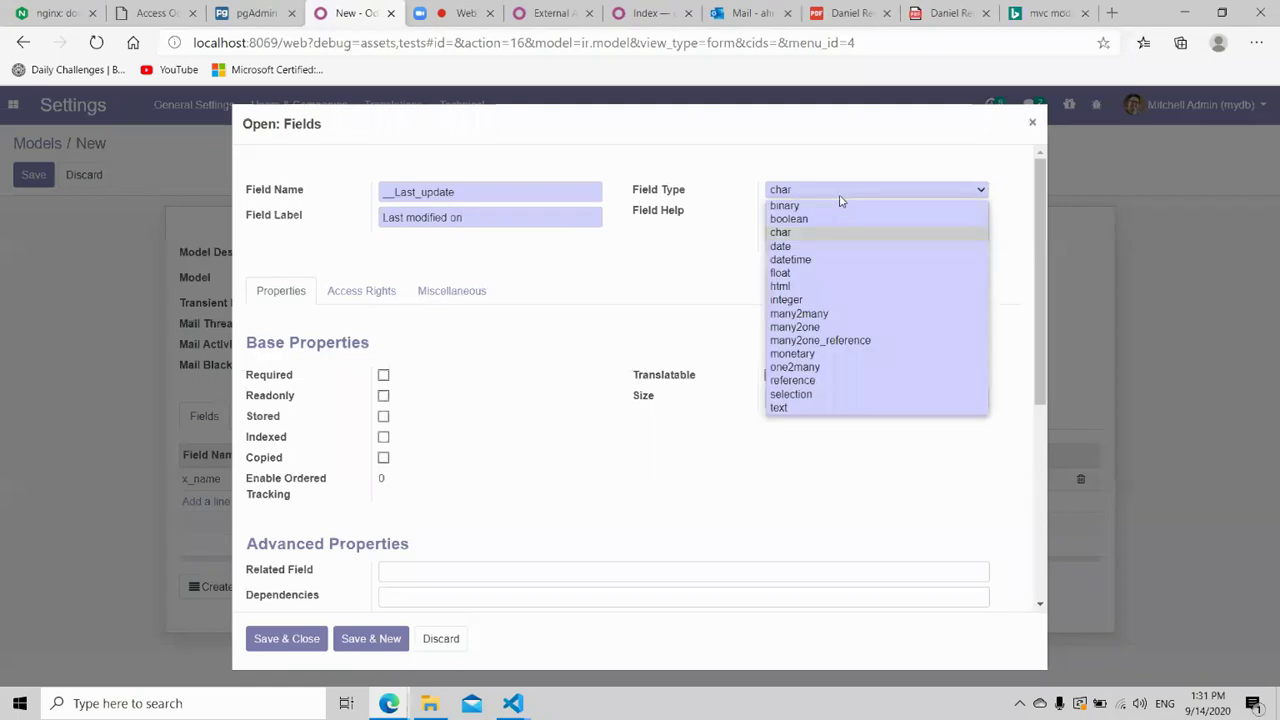
left_click(816, 262)
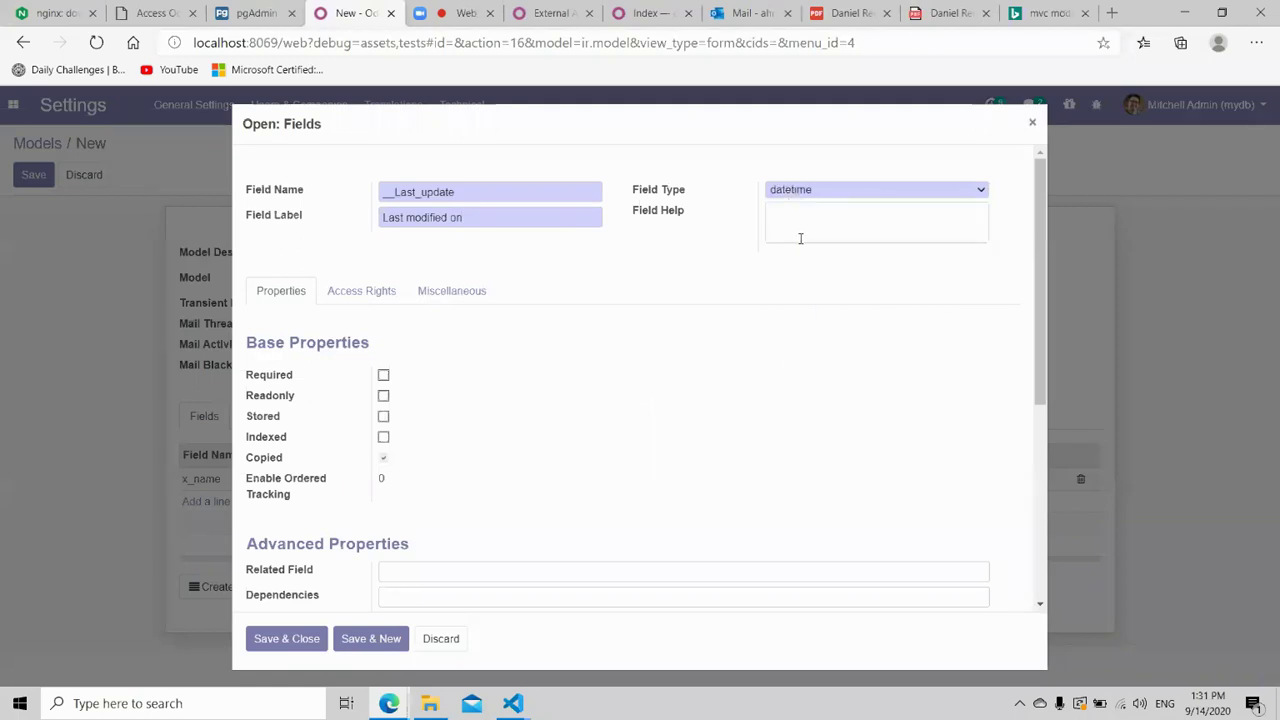
left_click(945, 13)
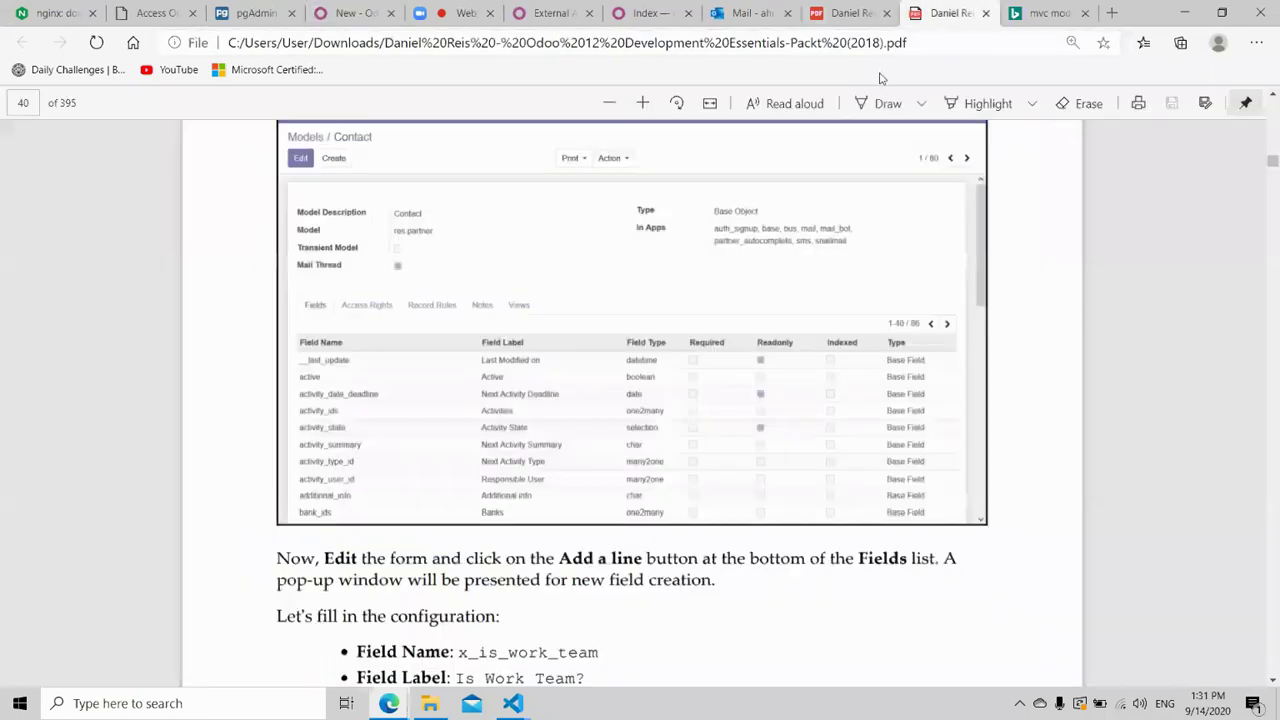
left_click(440, 10)
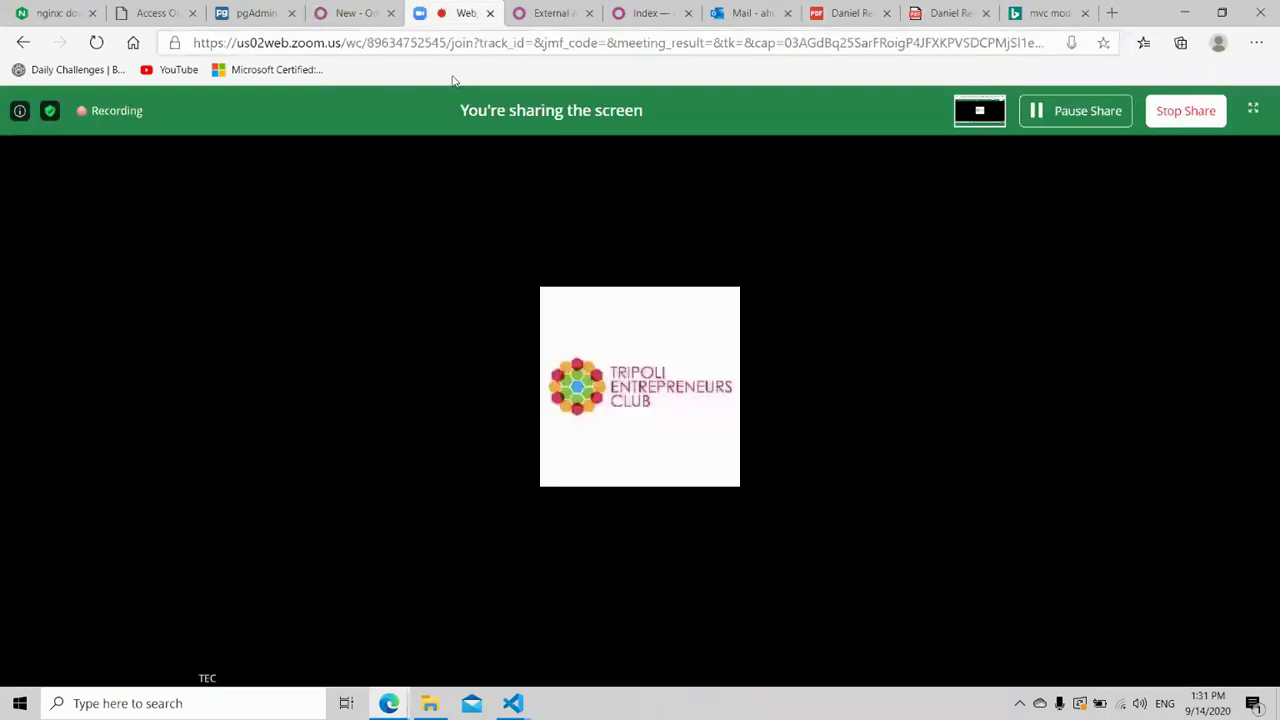
left_click(356, 12)
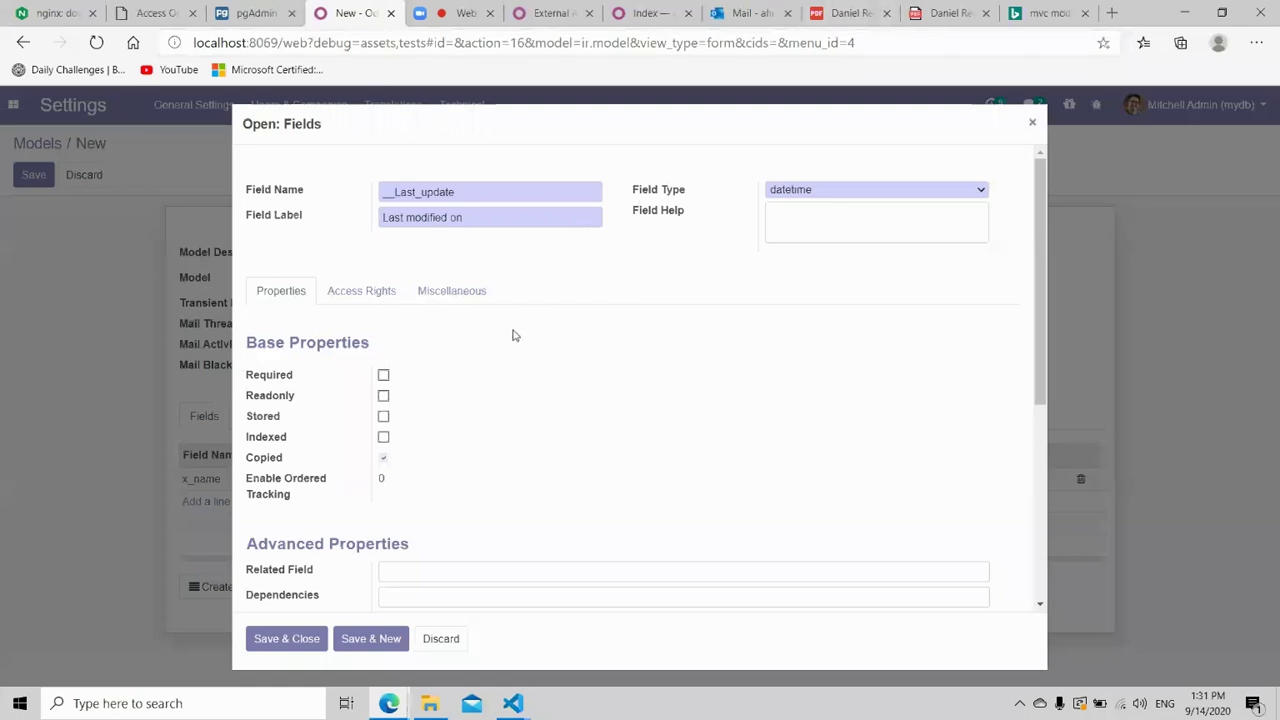
Step: Make the field read-only and attempt Save & Close
scroll(512, 336, "down", 3)
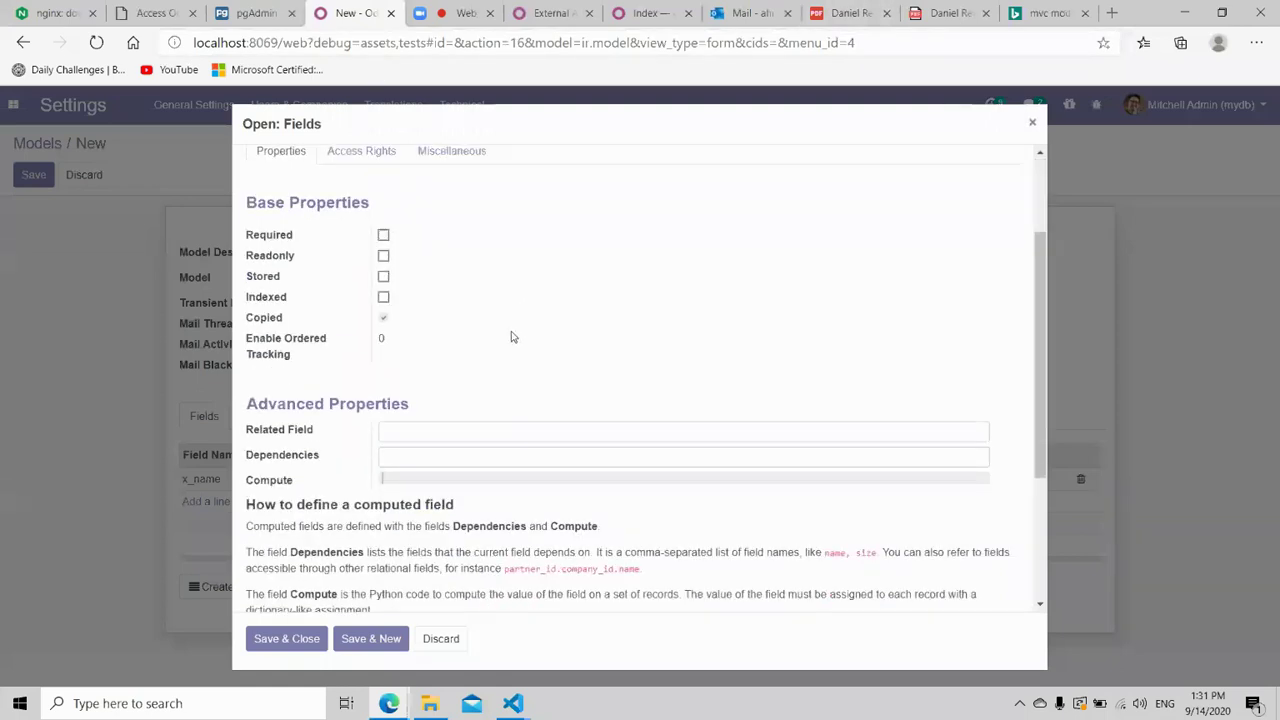
left_click(385, 256)
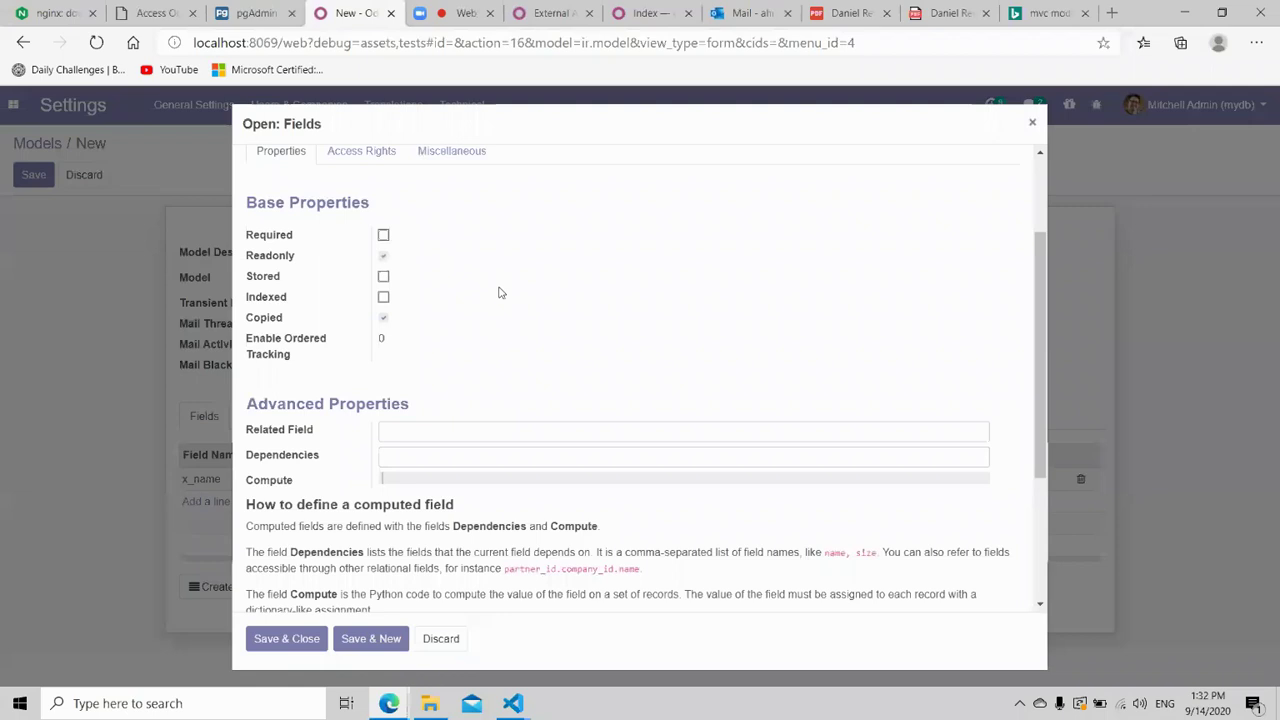
scroll(500, 292, "down", 3)
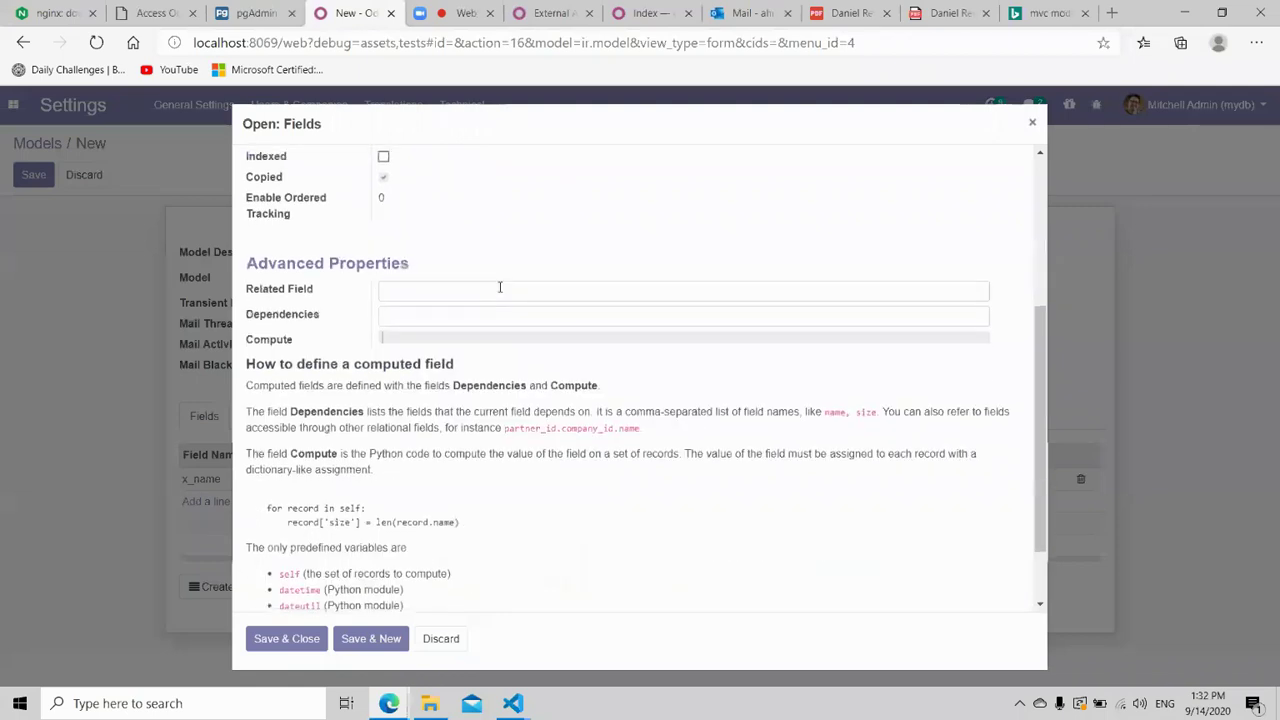
scroll(500, 292, "down", 2)
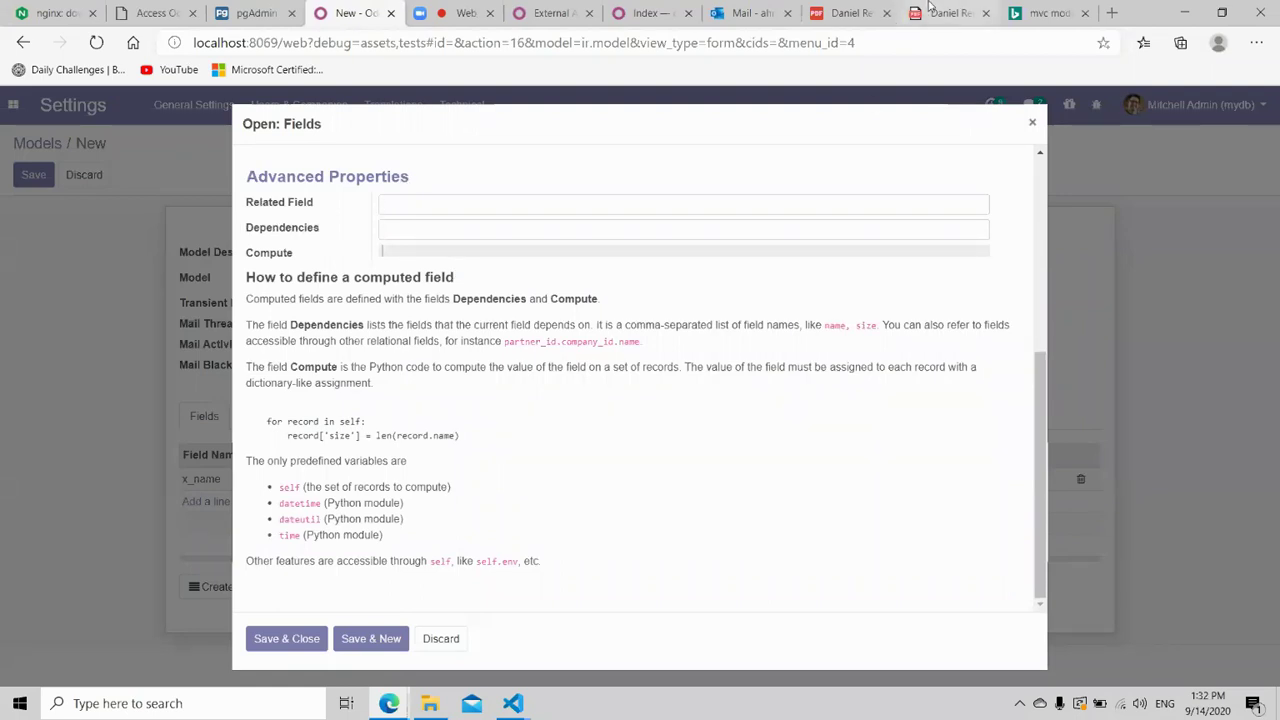
left_click(930, 8)
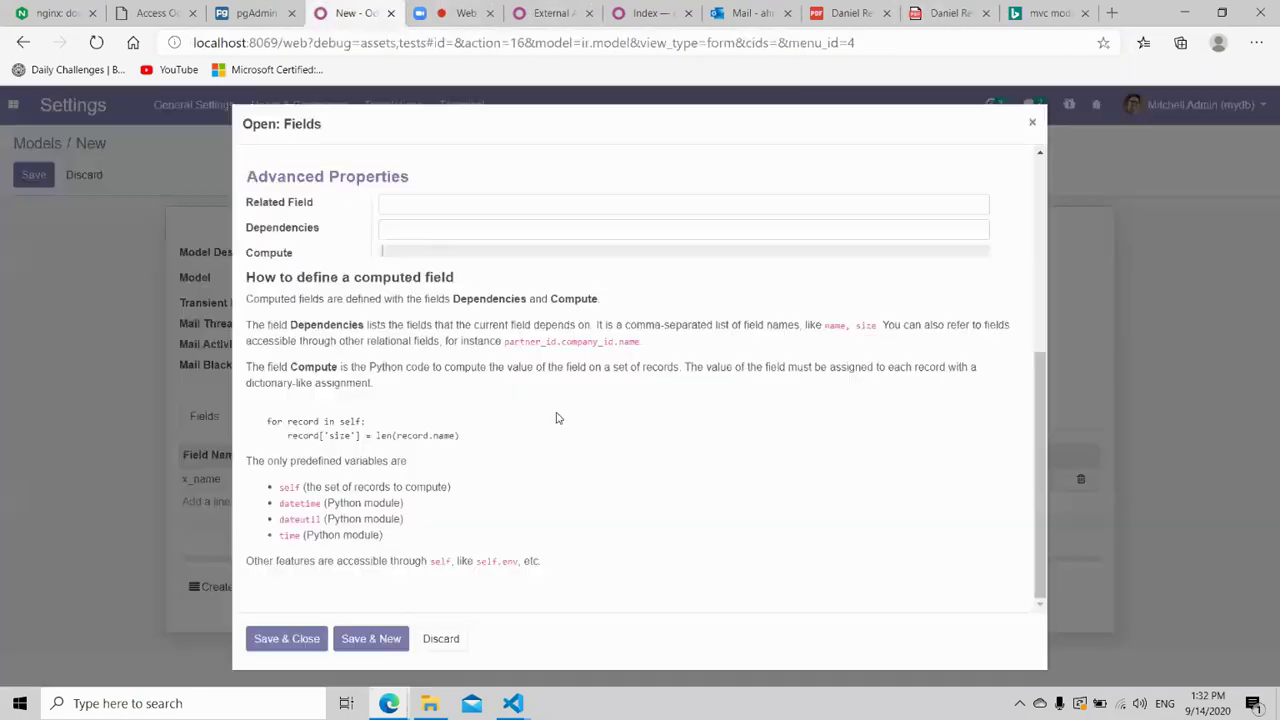
left_click(355, 13)
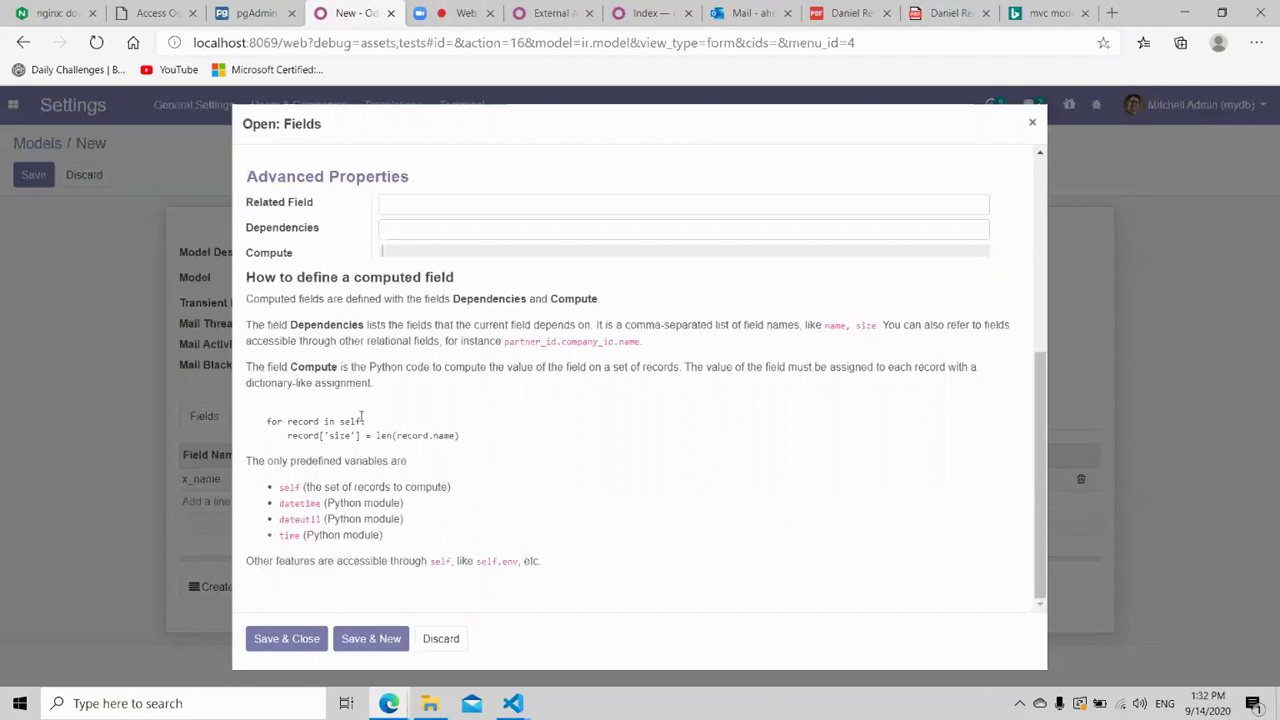
left_click(284, 640)
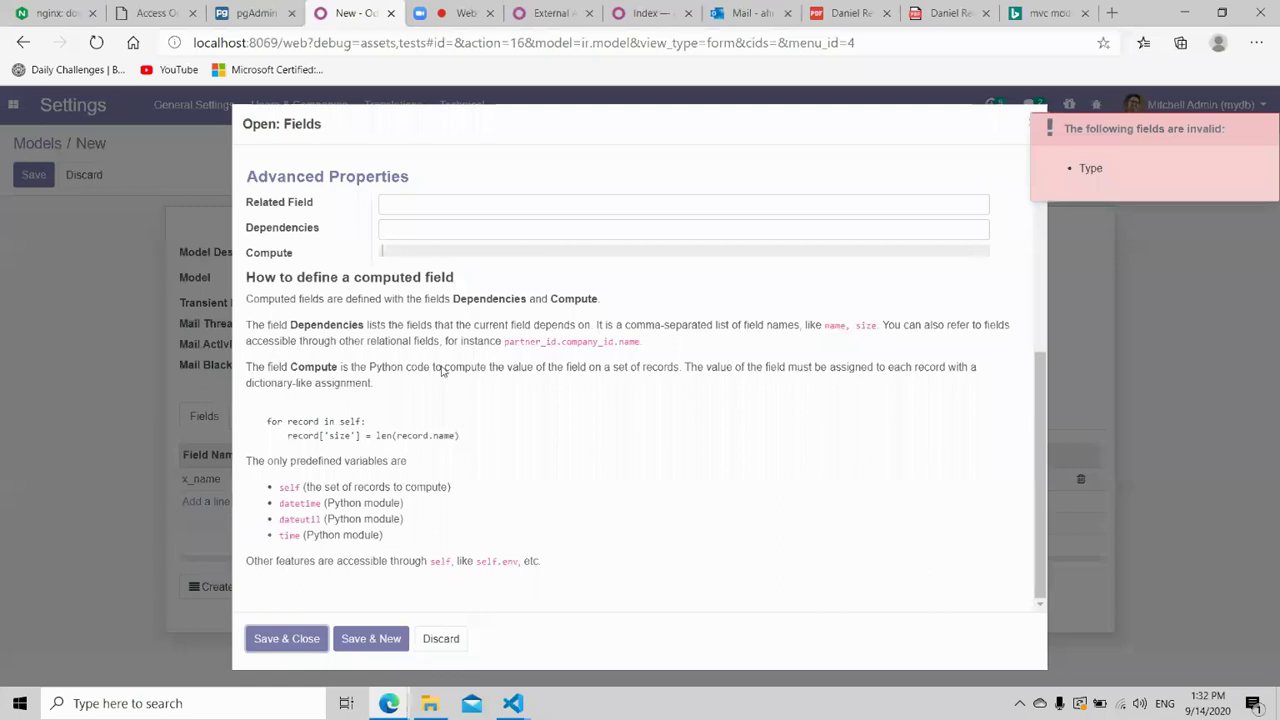
Step: Review the Access Rights and Miscellaneous tabs, retry saving; Odoo rejects Type as invalid
scroll(568, 324, "up", 5)
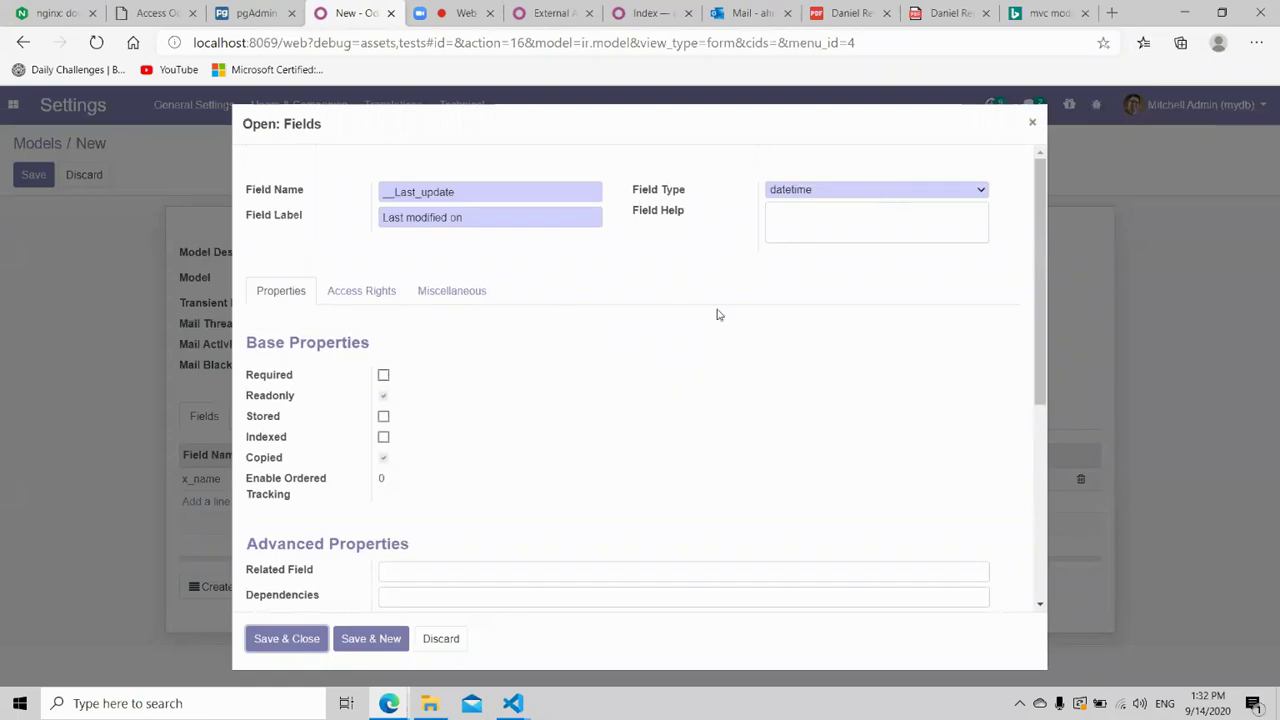
left_click(361, 291)
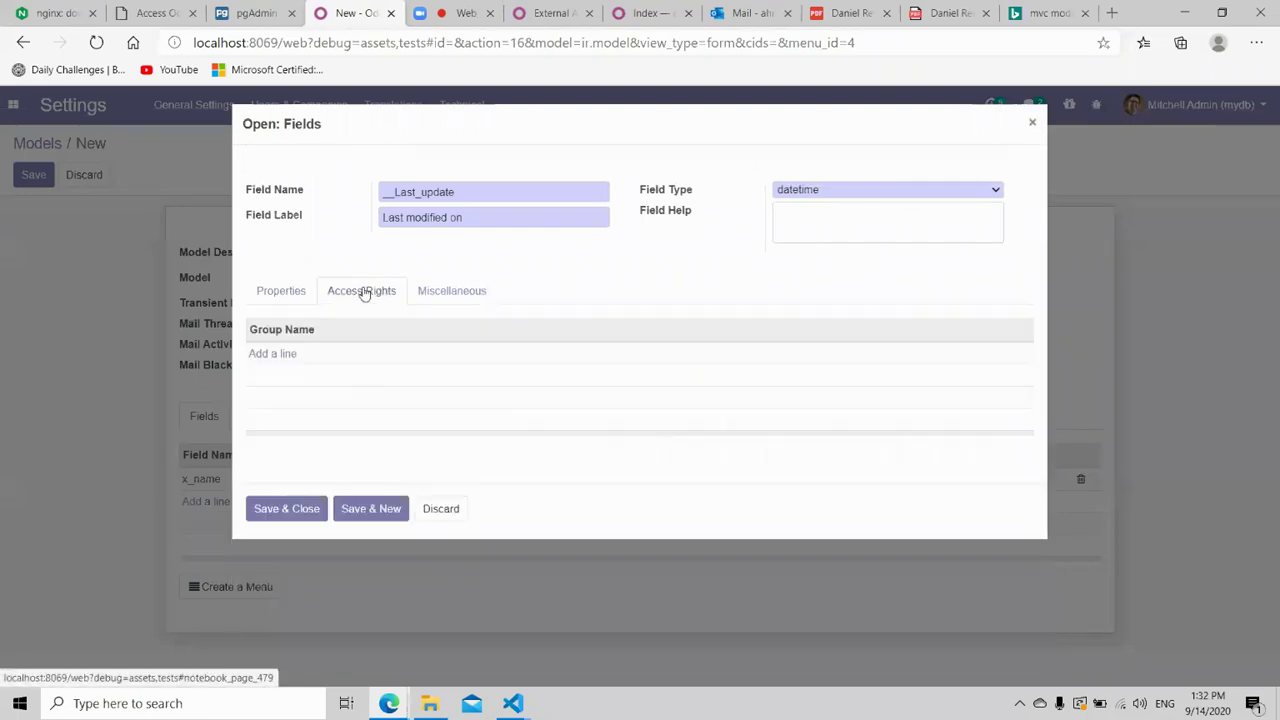
left_click(452, 295)
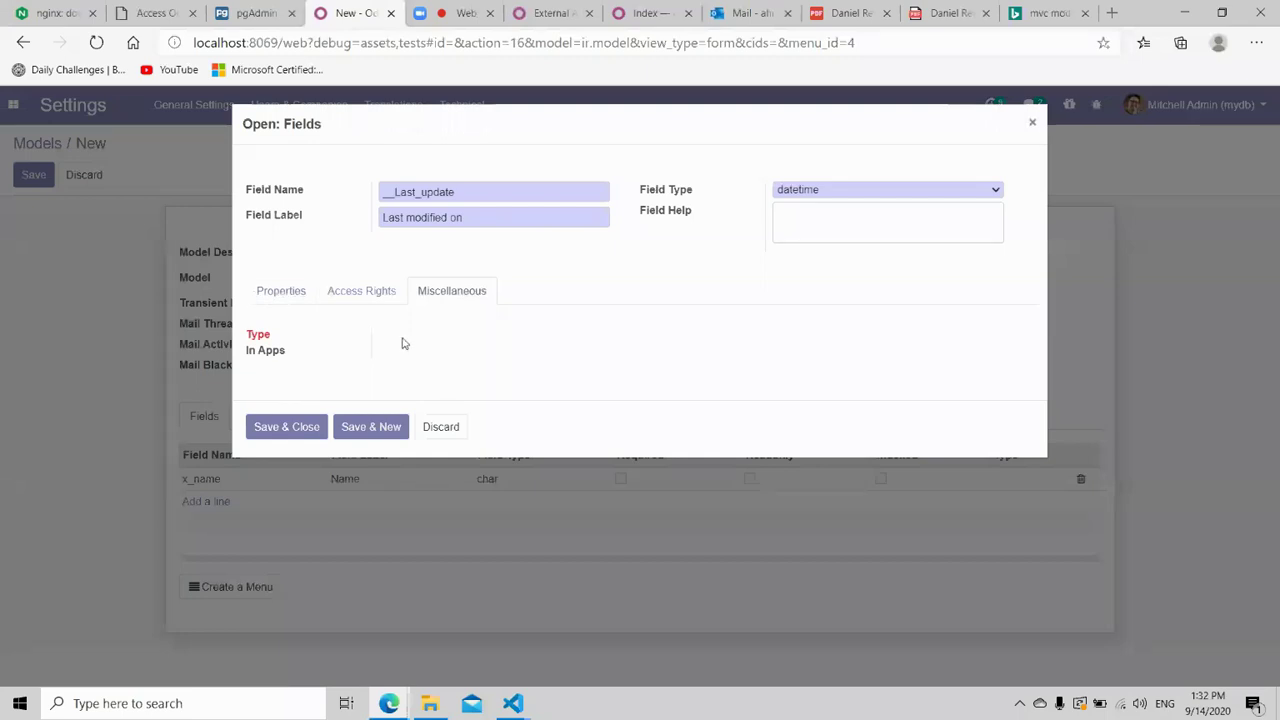
left_click(282, 298)
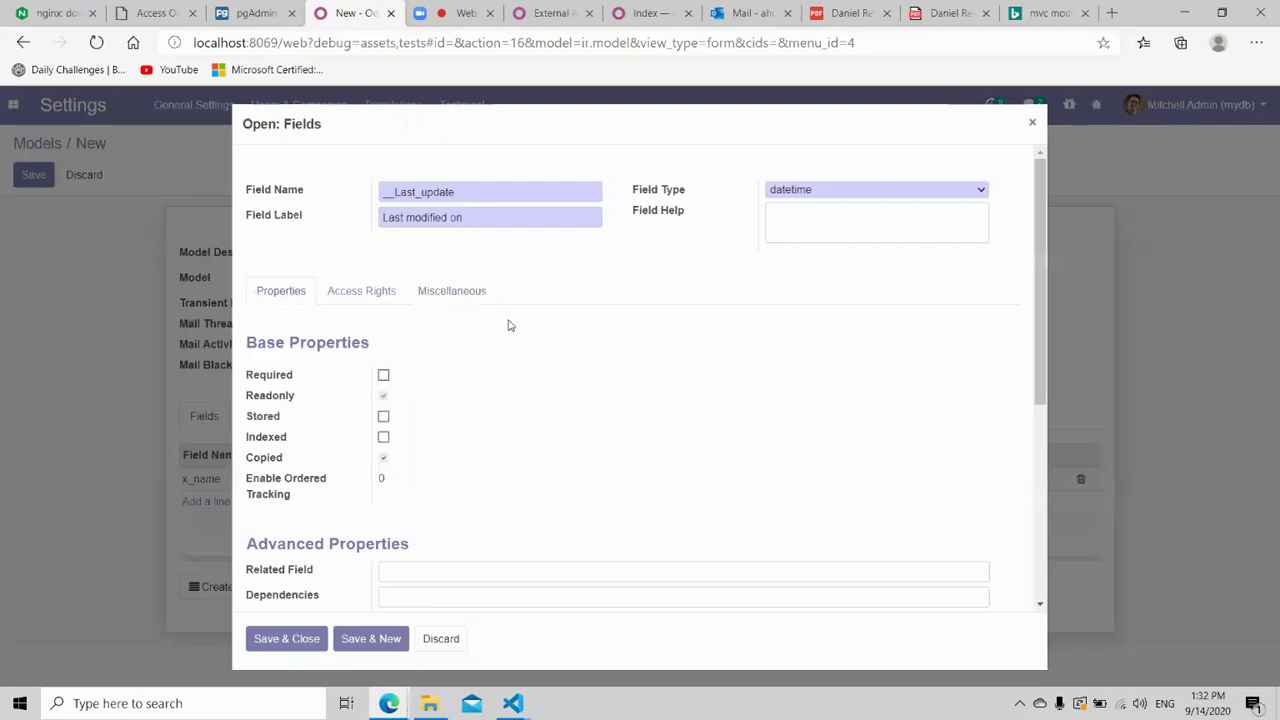
scroll(508, 325, "down", 1)
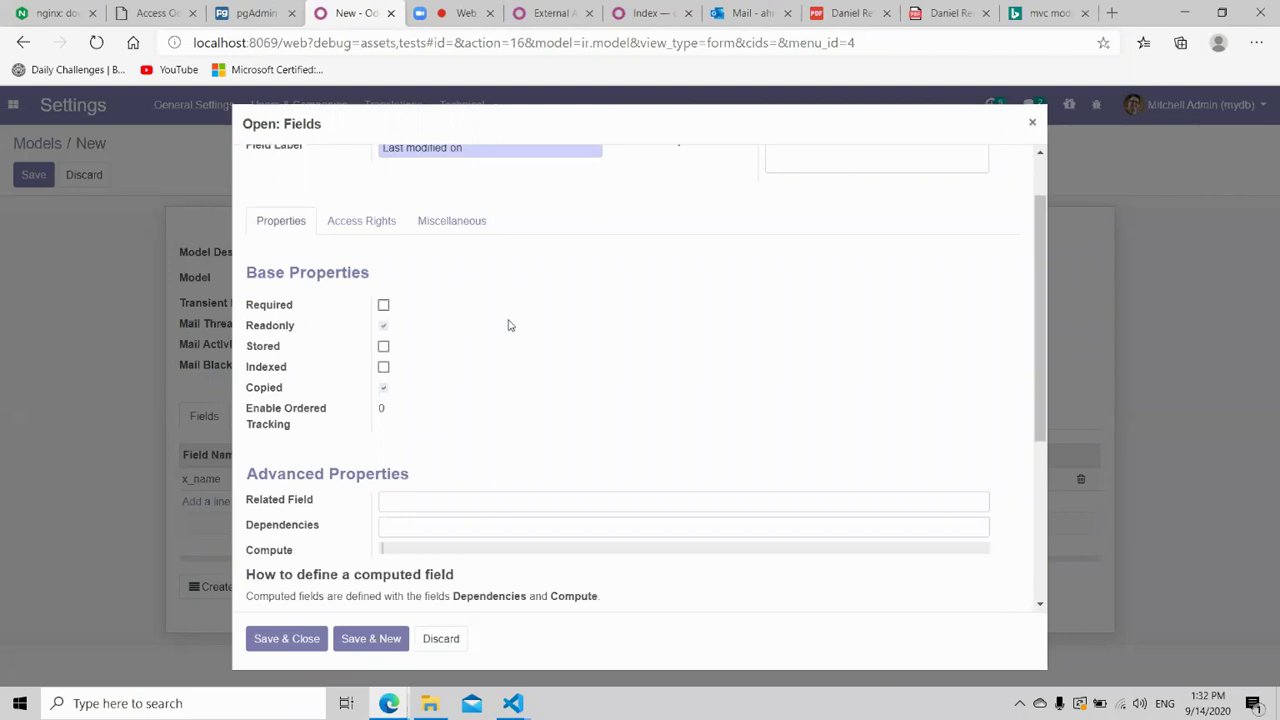
left_click(948, 13)
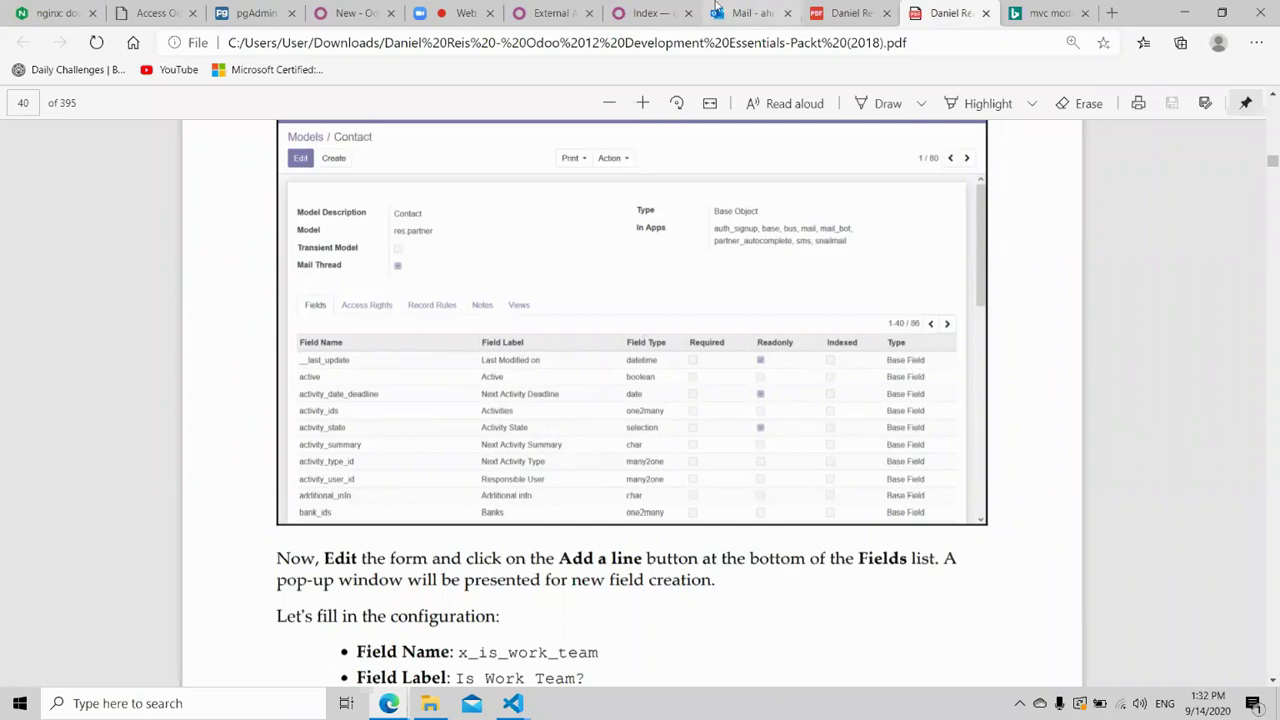
left_click(377, 12)
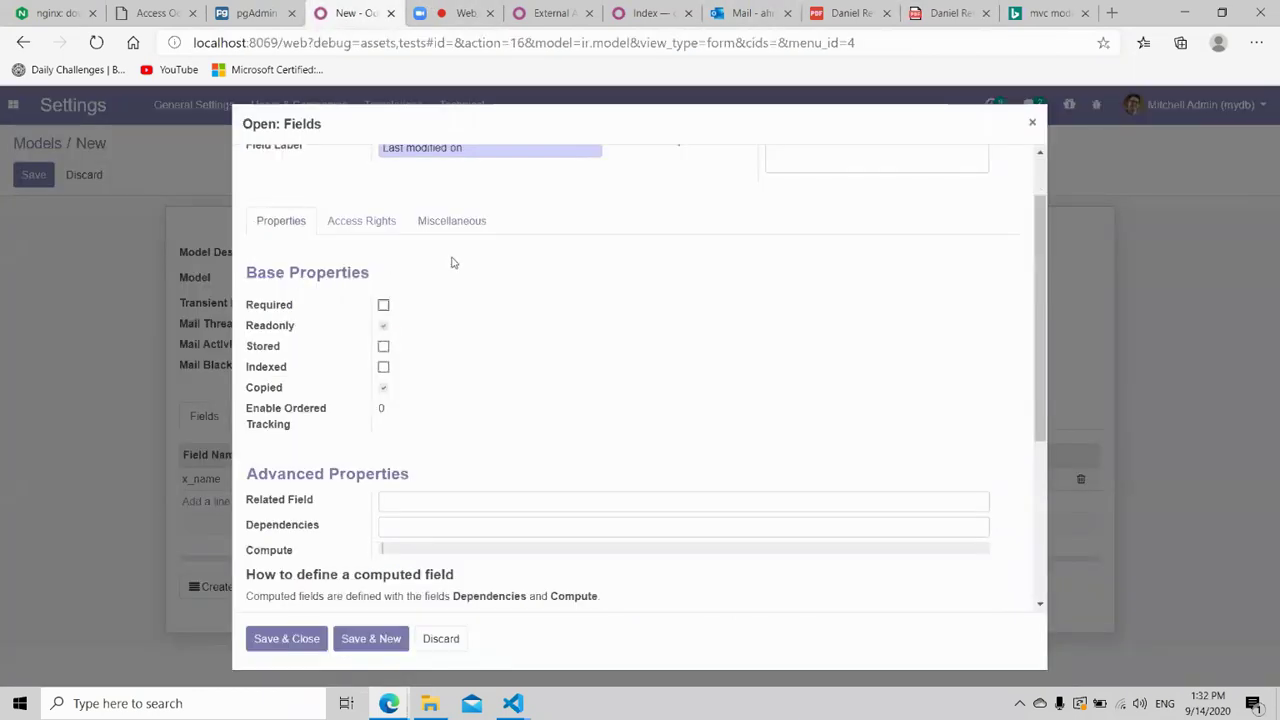
scroll(451, 262, "down", 1)
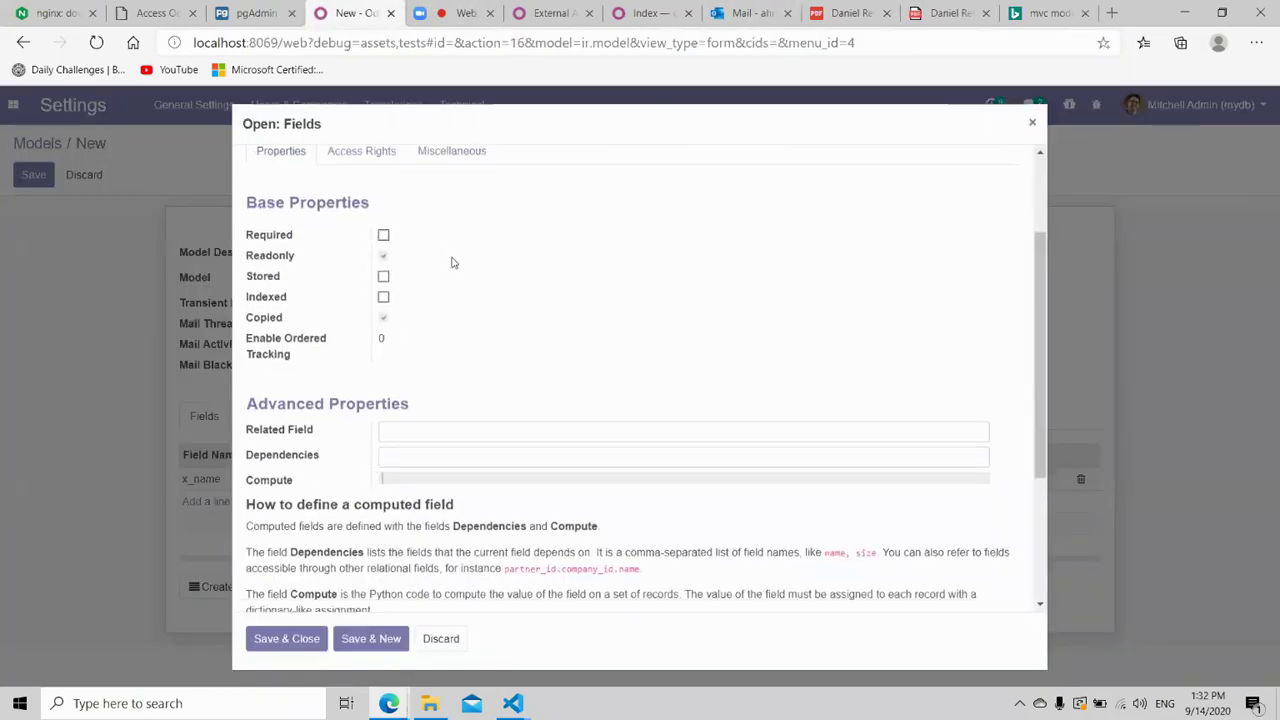
scroll(451, 262, "down", 1)
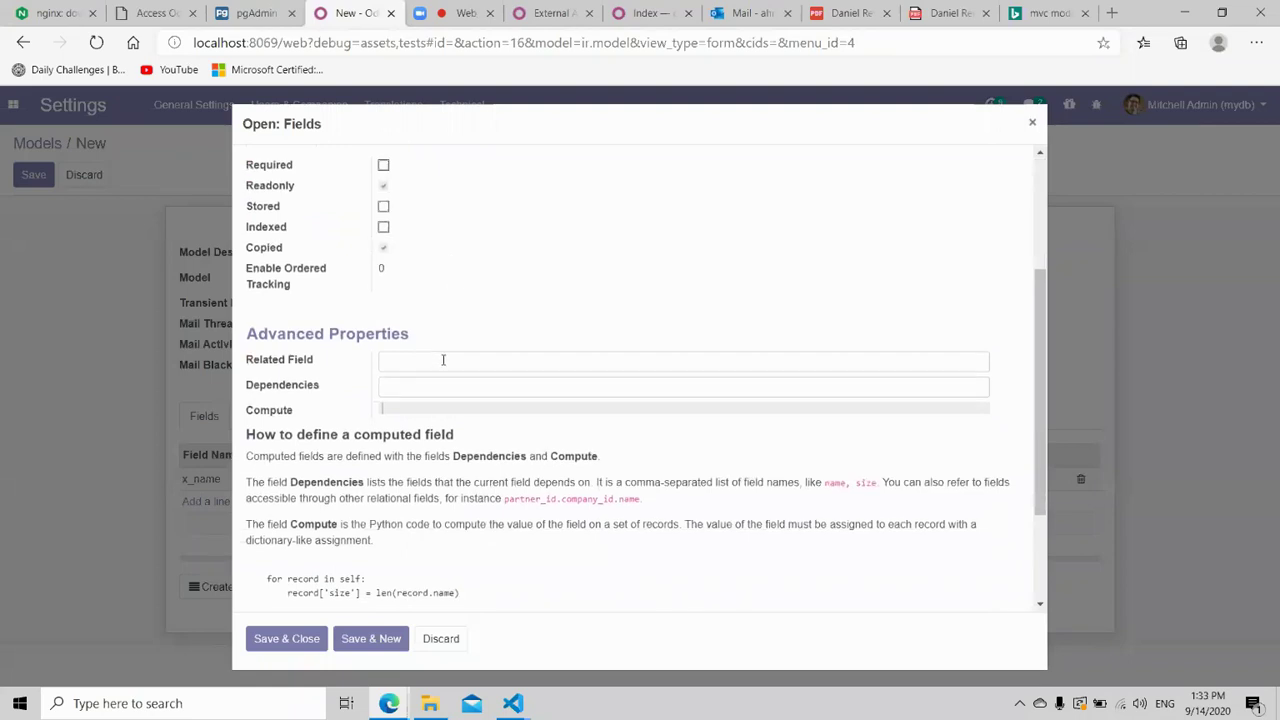
left_click(313, 639)
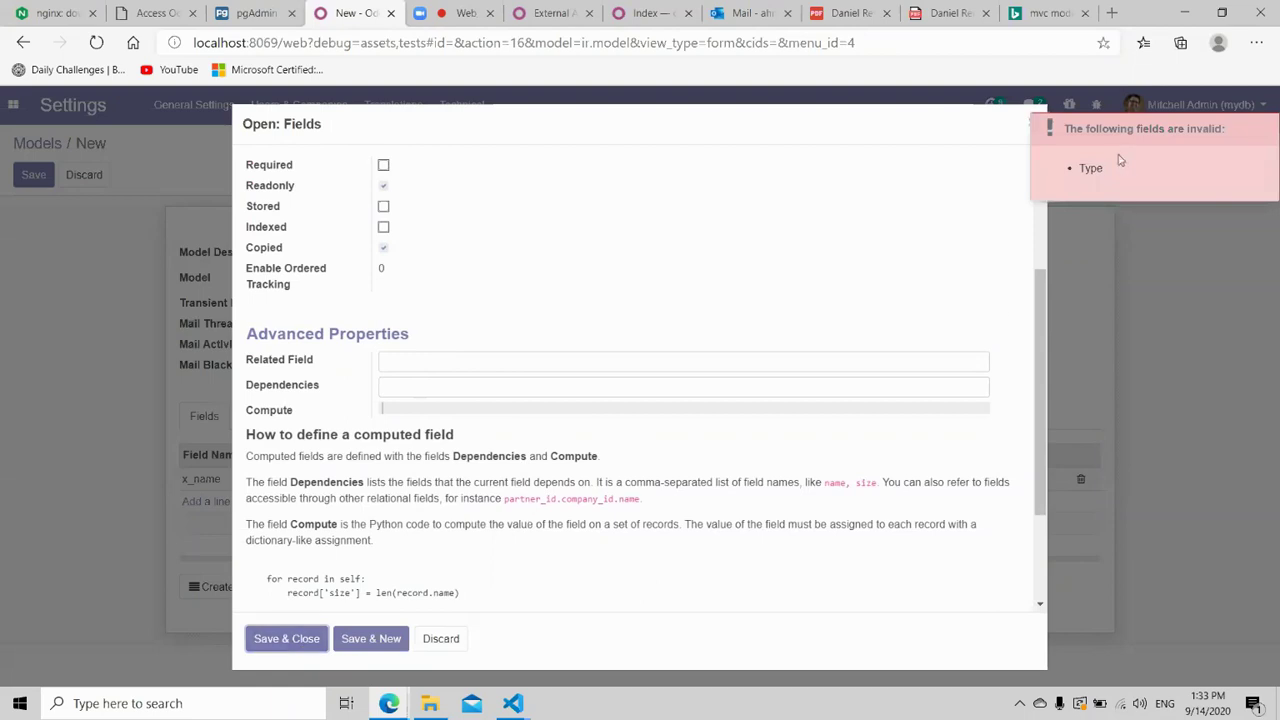
left_click(432, 365)
type("Base field")
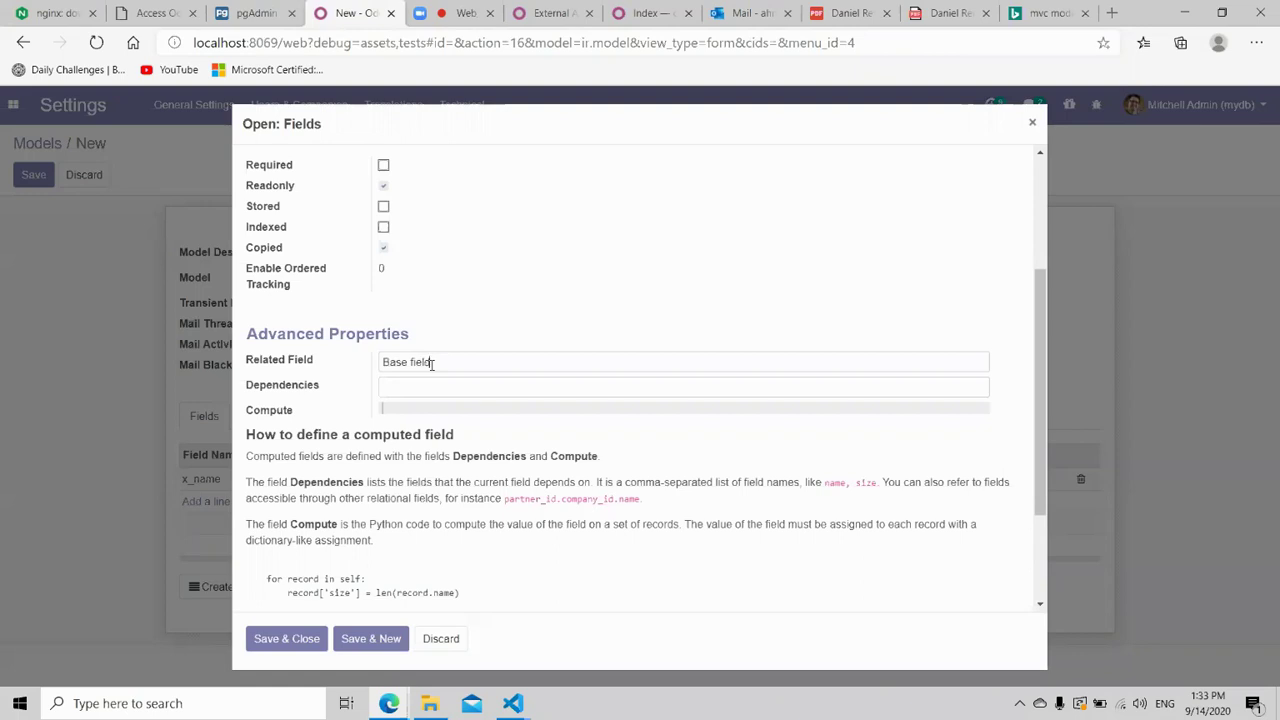
left_click(469, 12)
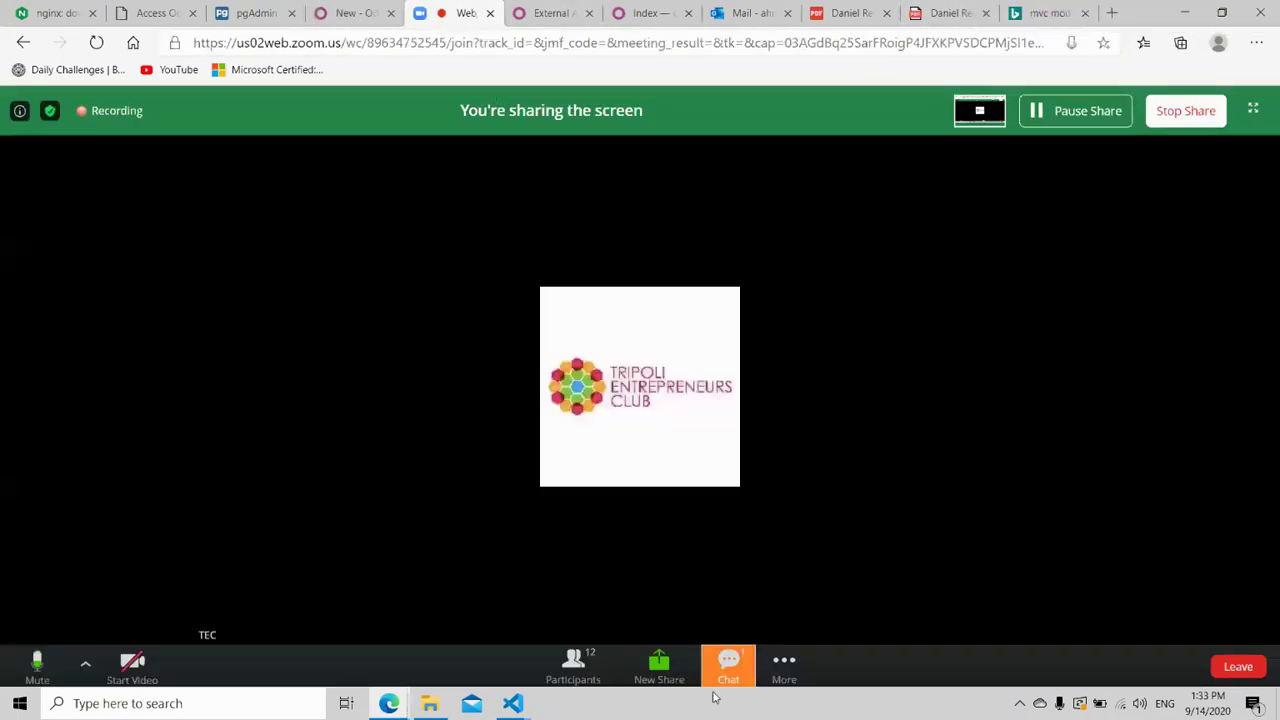
left_click(728, 660)
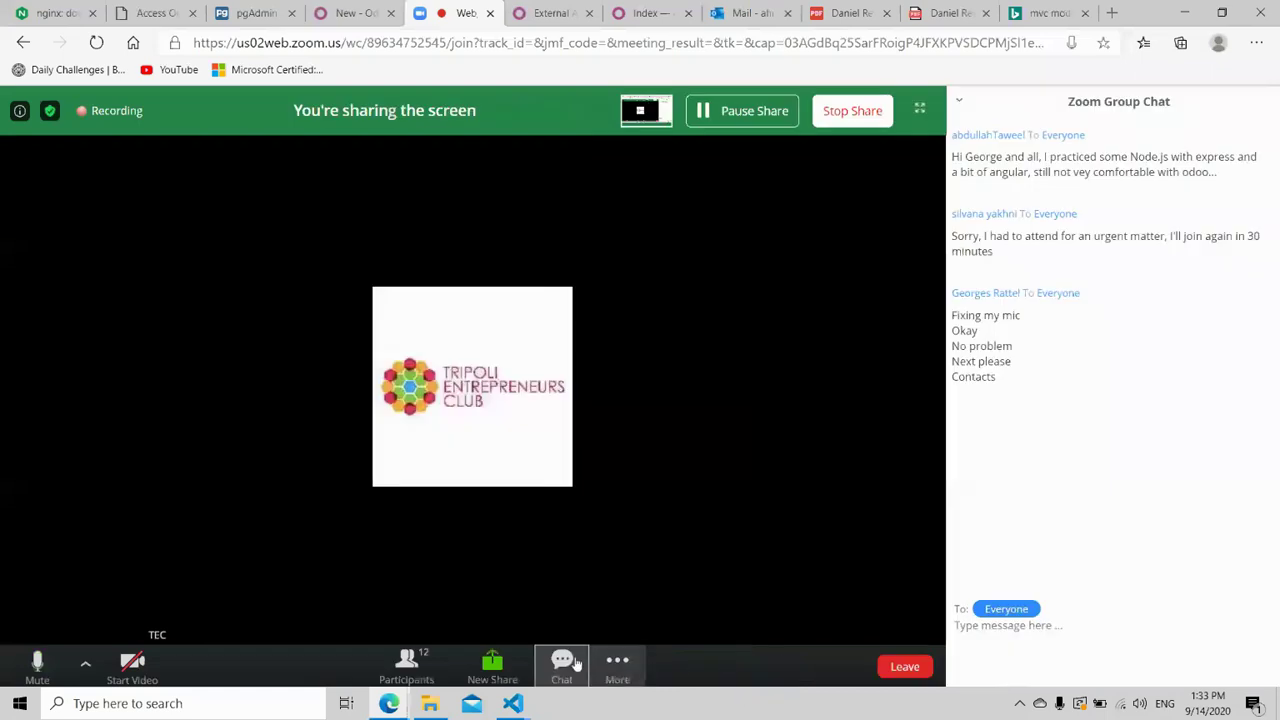
left_click(566, 662)
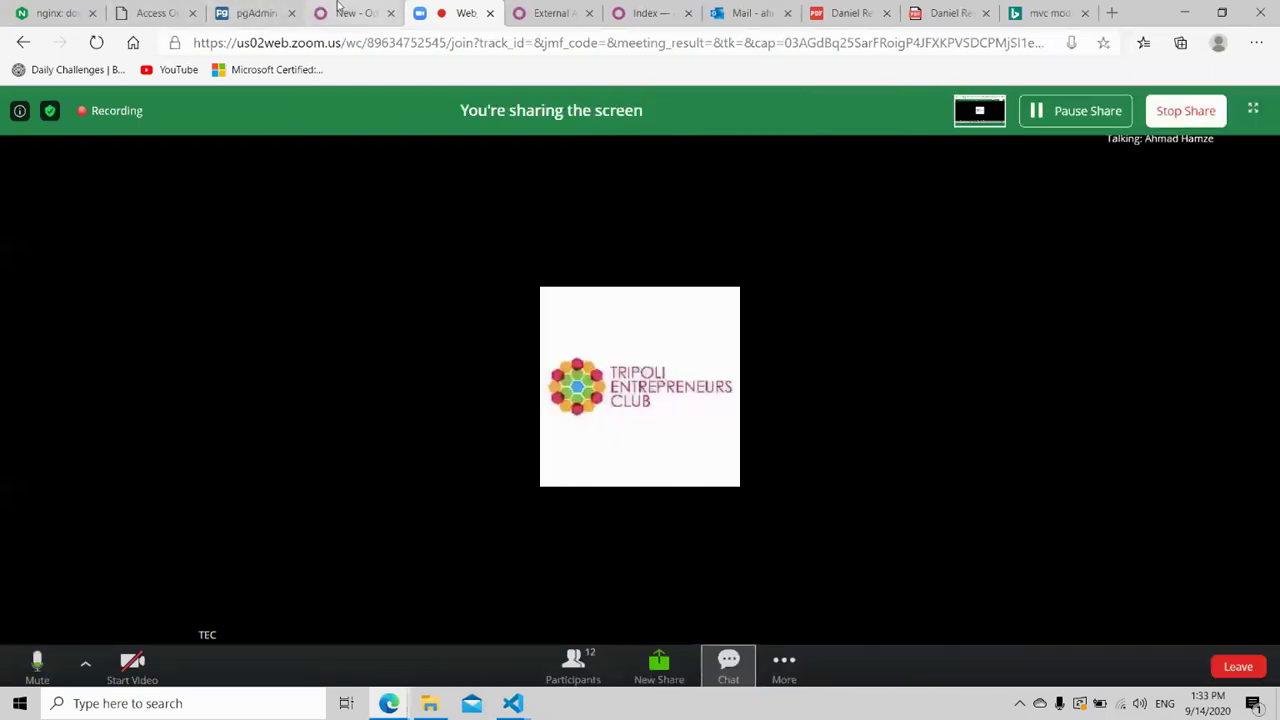
left_click(350, 12)
left_click(971, 8)
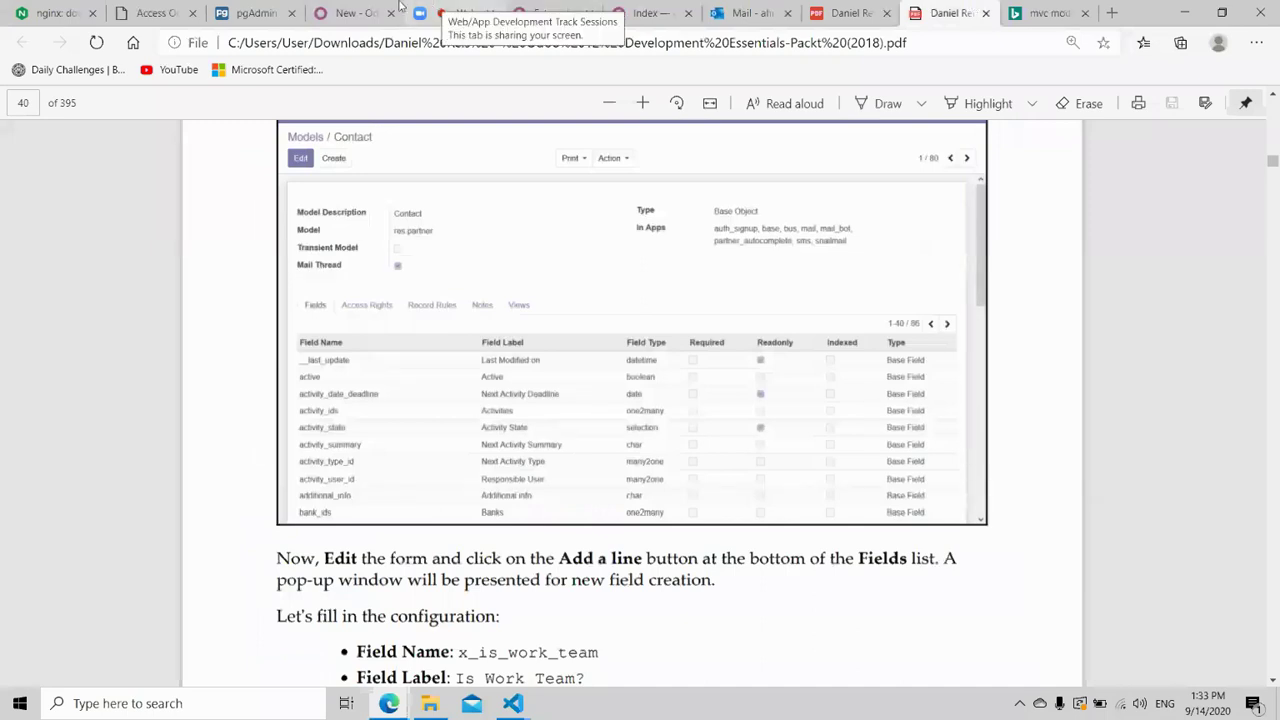
left_click(363, 7)
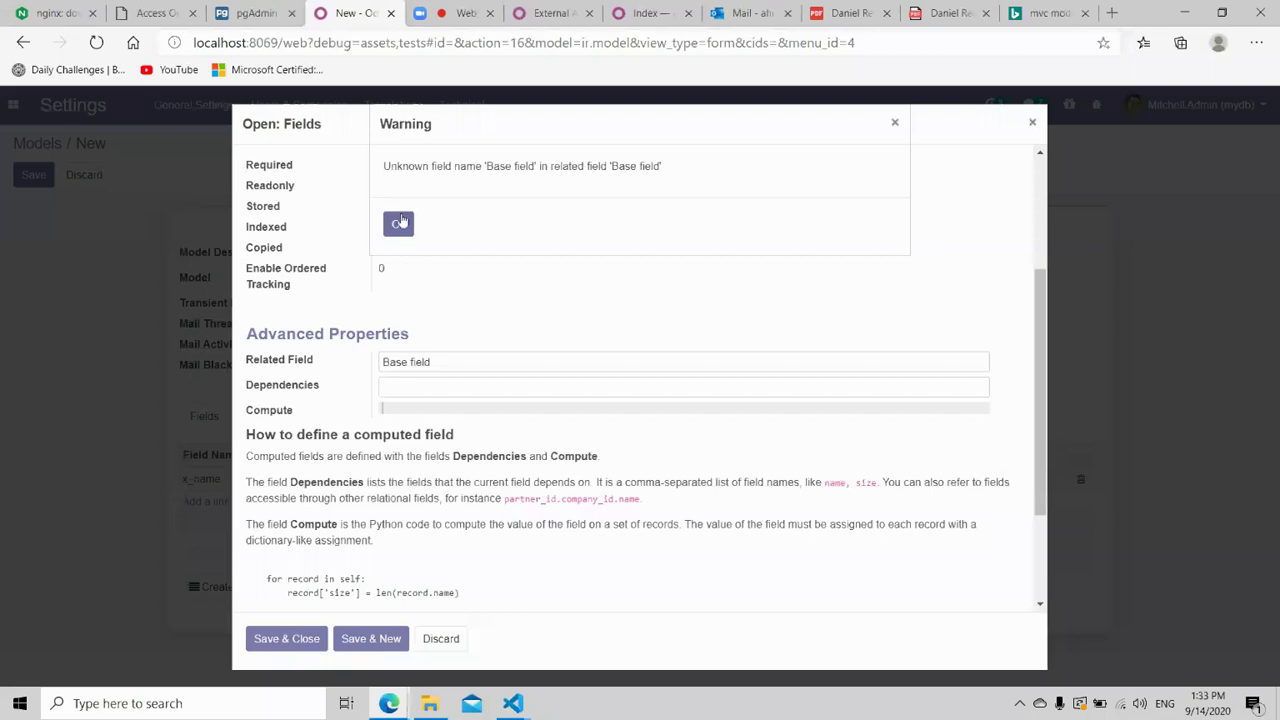
left_click(399, 224)
left_click_drag(445, 353, 268, 375)
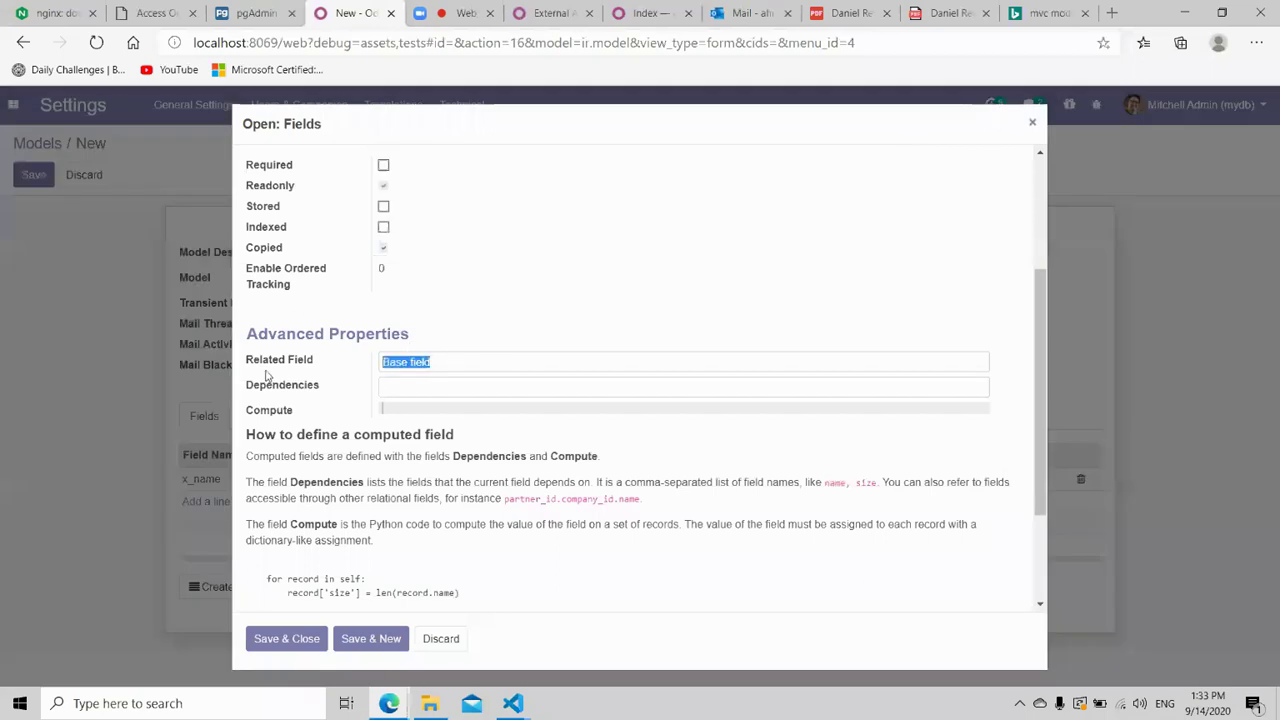
key("BackSpace")
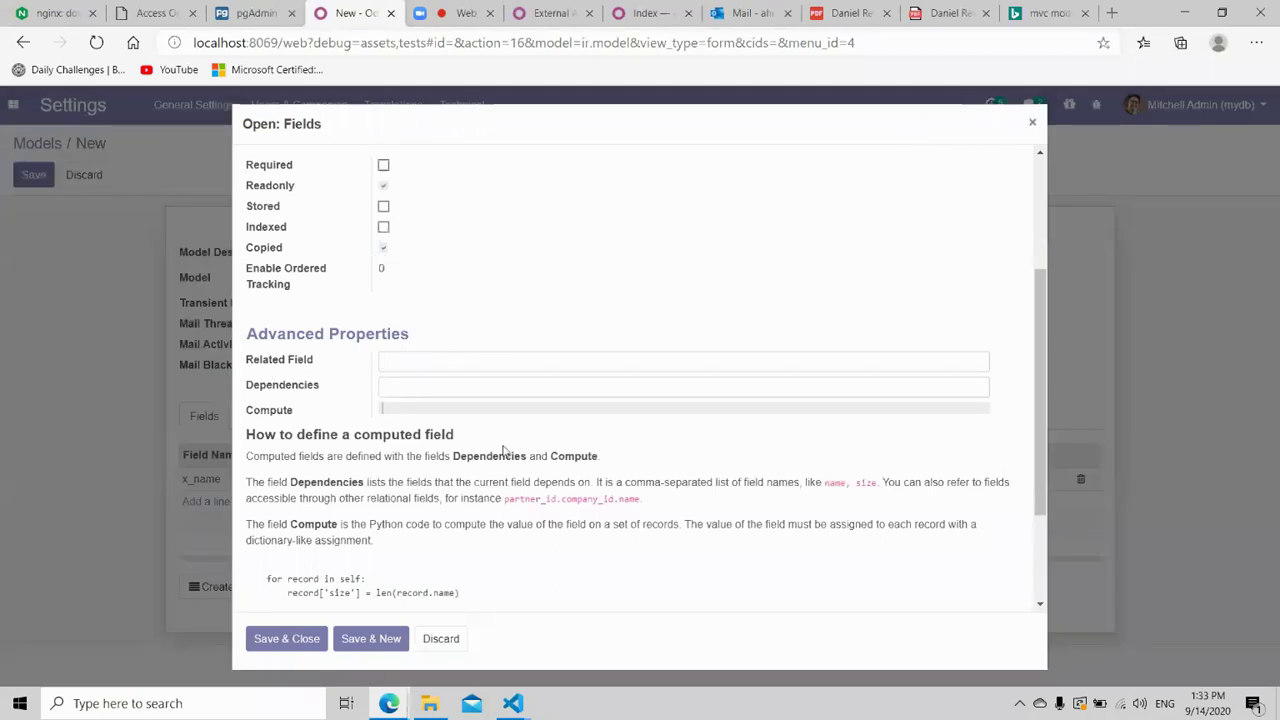
scroll(503, 452, "up", 3)
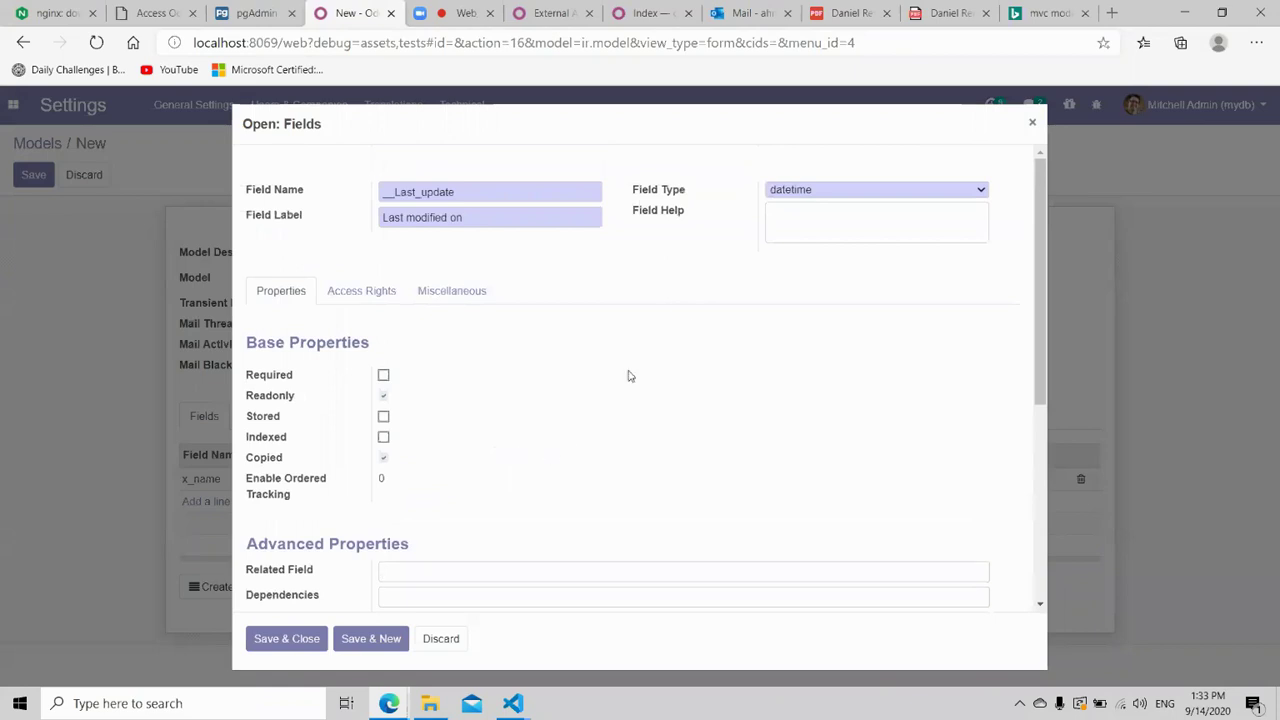
Step: Add the help text 'Base Field' and retry Save & Close; Type is still flagged invalid
left_click(794, 218)
type("Base Field")
scroll(595, 250, "down", 1)
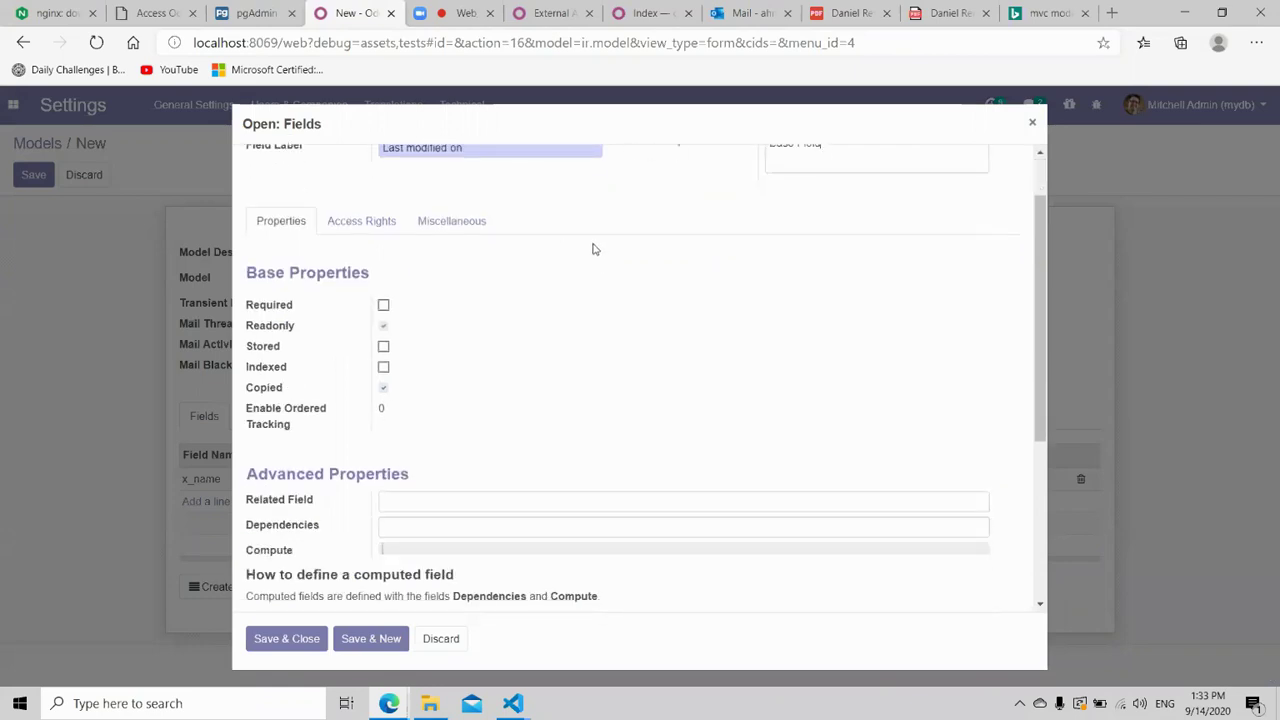
scroll(593, 249, "down", 4)
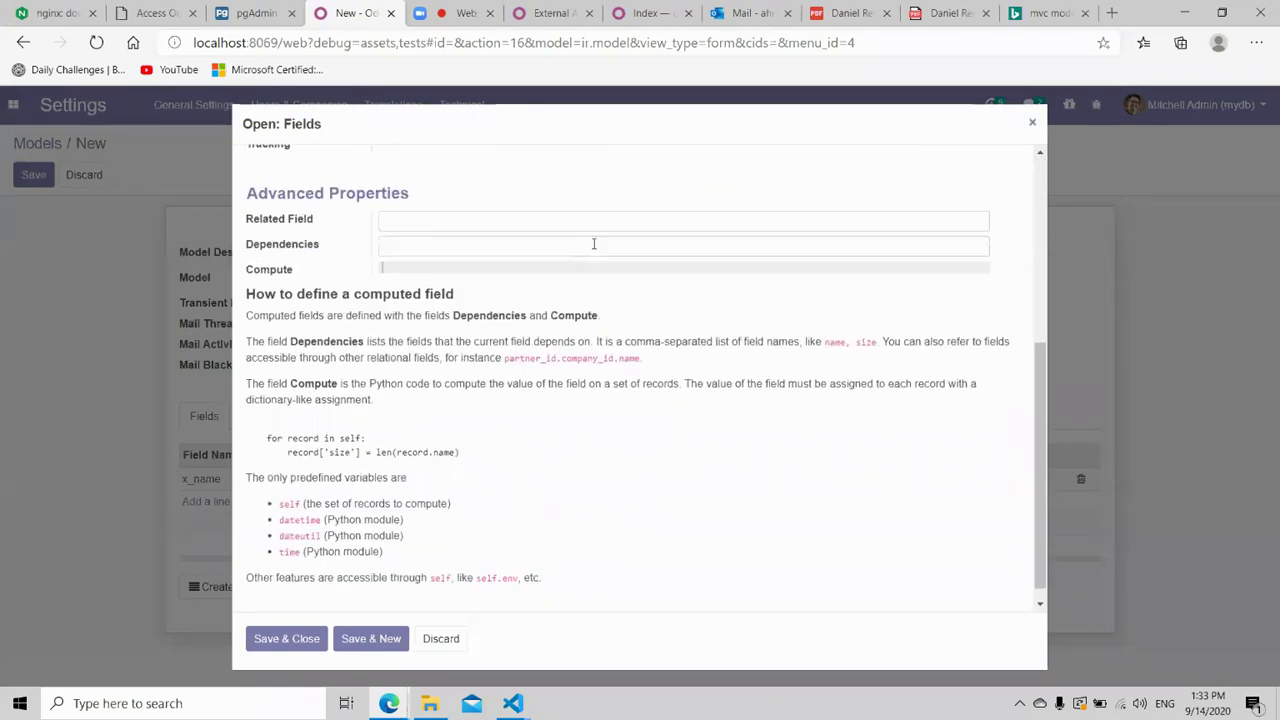
scroll(593, 244, "down", 1)
left_click(294, 643)
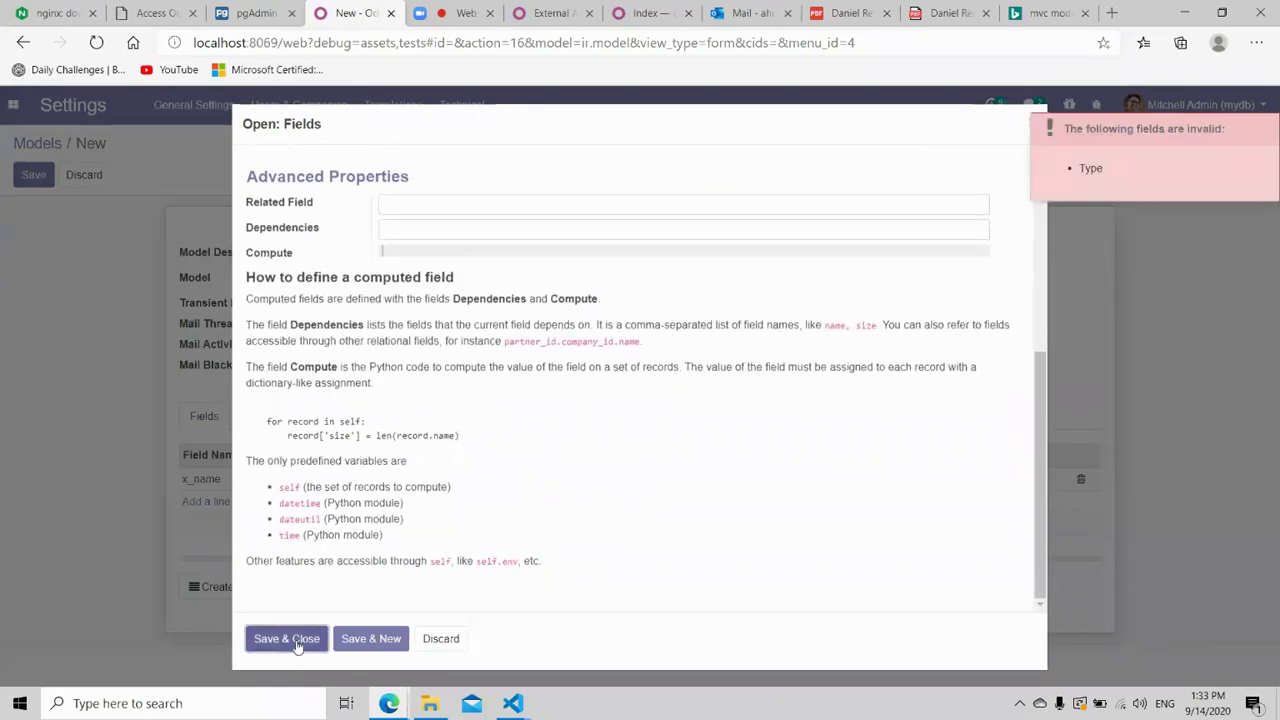
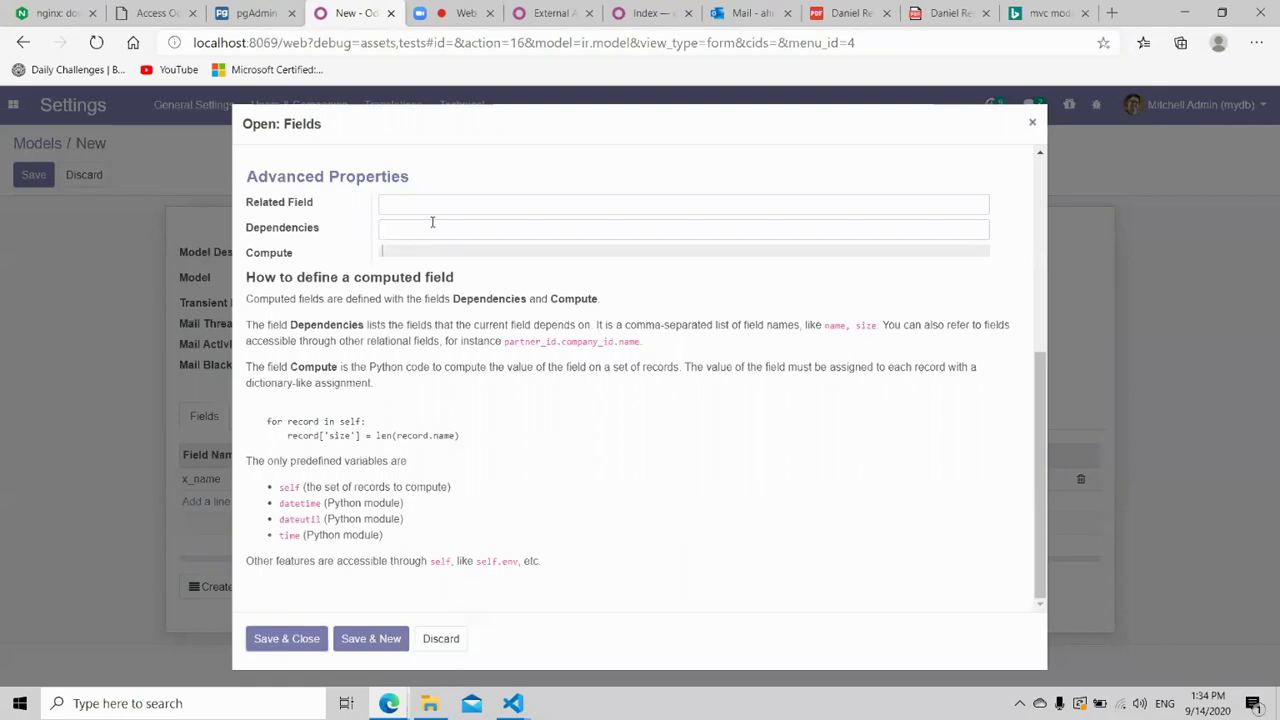
Step: Enter 'Base Field' as the new field's dependency
type("Base Field")
scroll(677, 434, "up", 5)
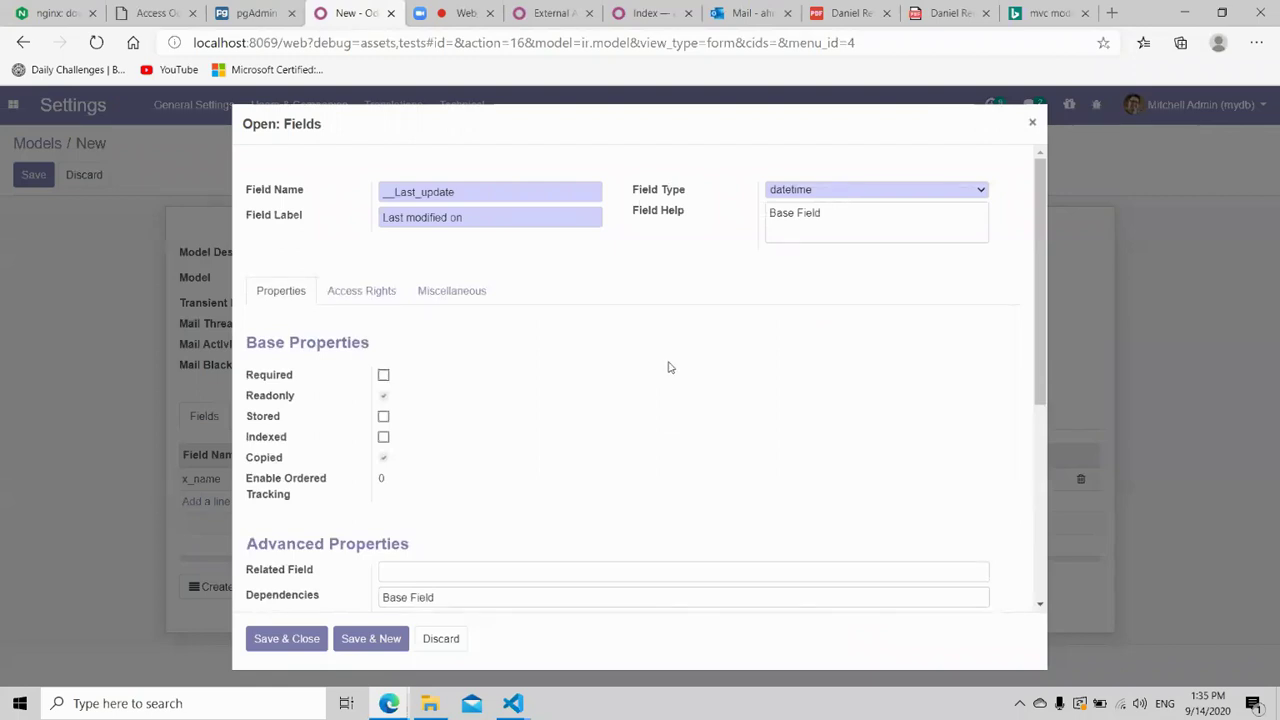
scroll(670, 367, "down", 4)
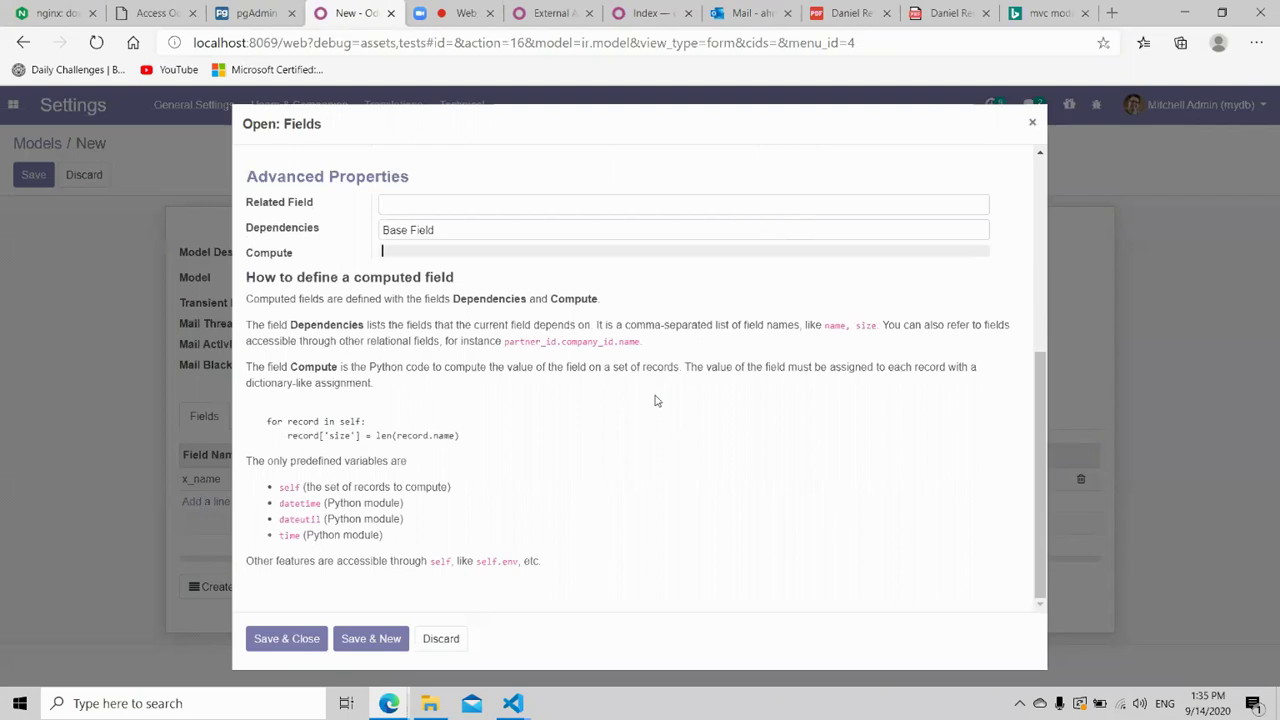
Step: Try a 'self.' compute expression, erase it, and attempt saving, which fails on invalid Type
type("self.")
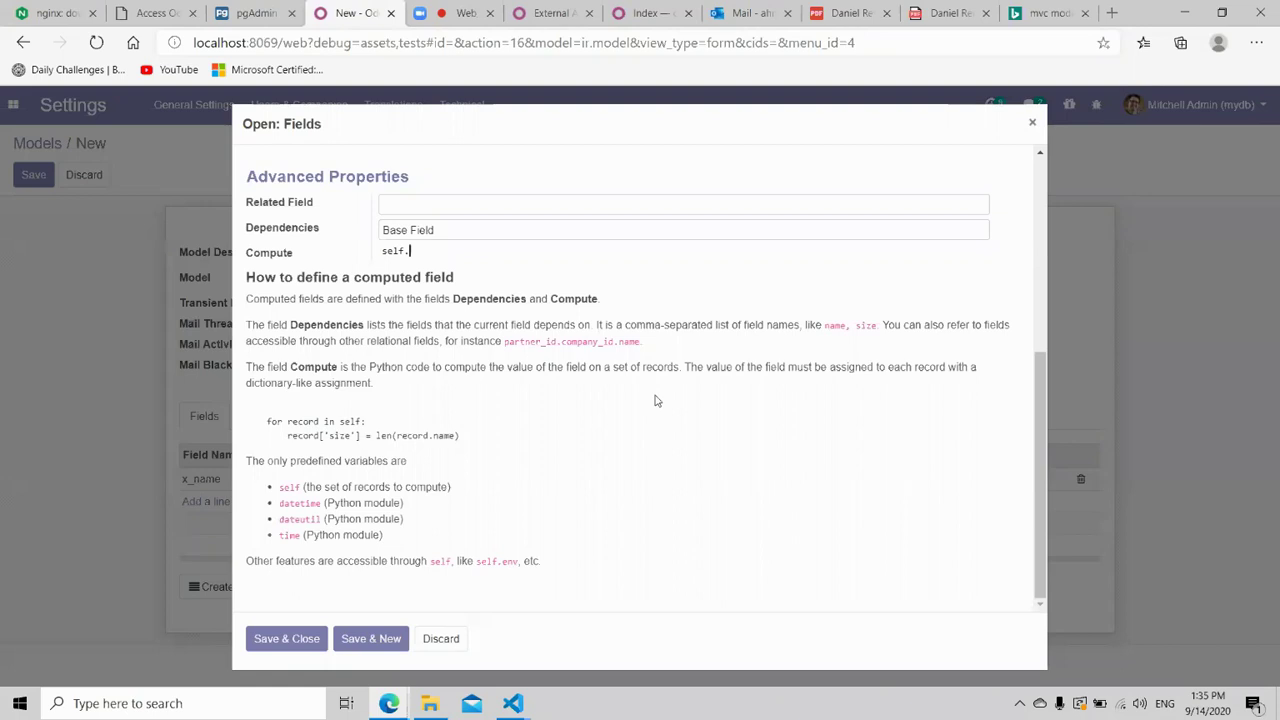
key("BackSpace")
key("BackSpace")
key("BackSpace")
key("BackSpace")
key("BackSpace")
key("XF86AudioRaiseVolume")
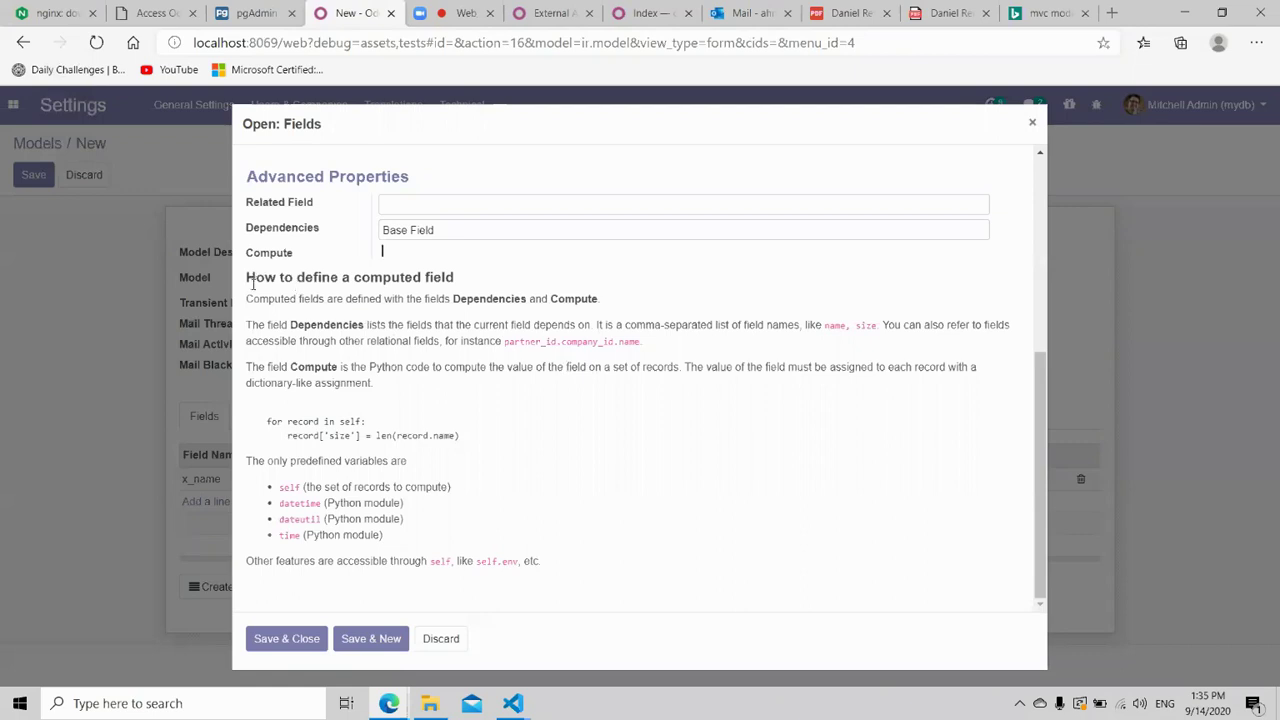
left_click_drag(249, 325, 599, 325)
left_click(700, 365)
left_click(311, 636)
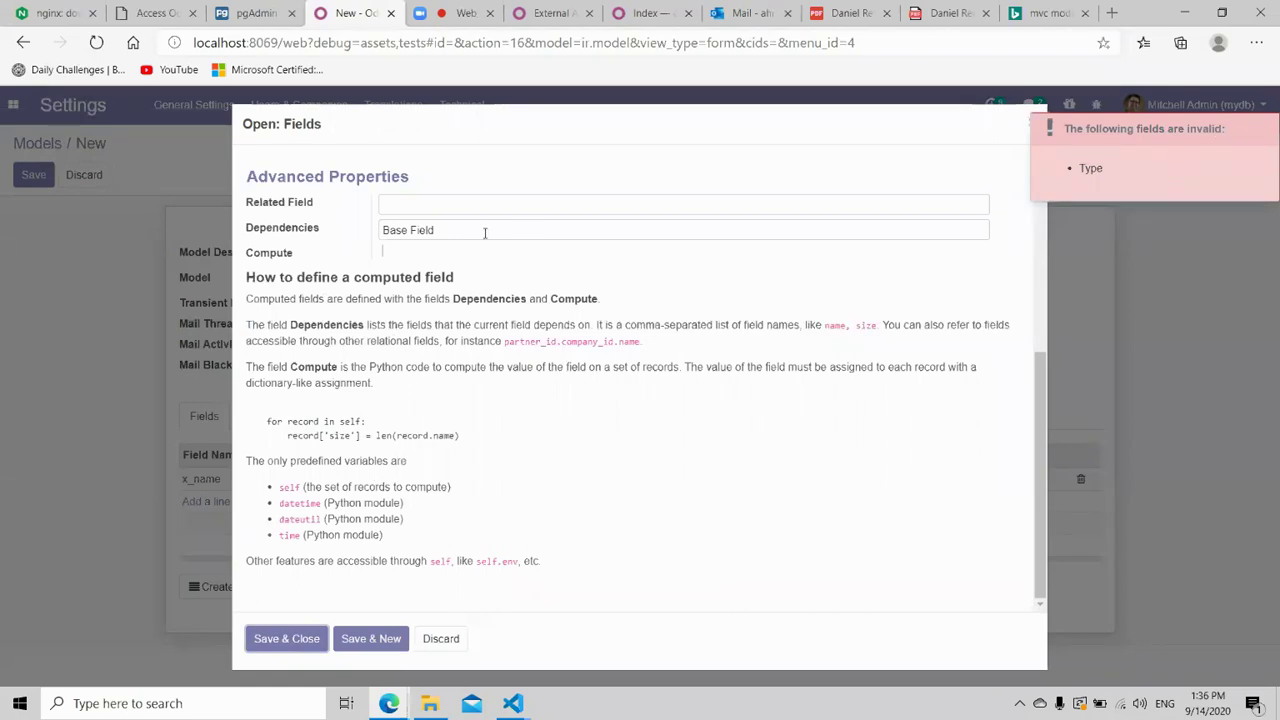
Step: Check the book PDF, then delete 'Base Field' from the Dependencies
scroll(643, 282, "up", 2)
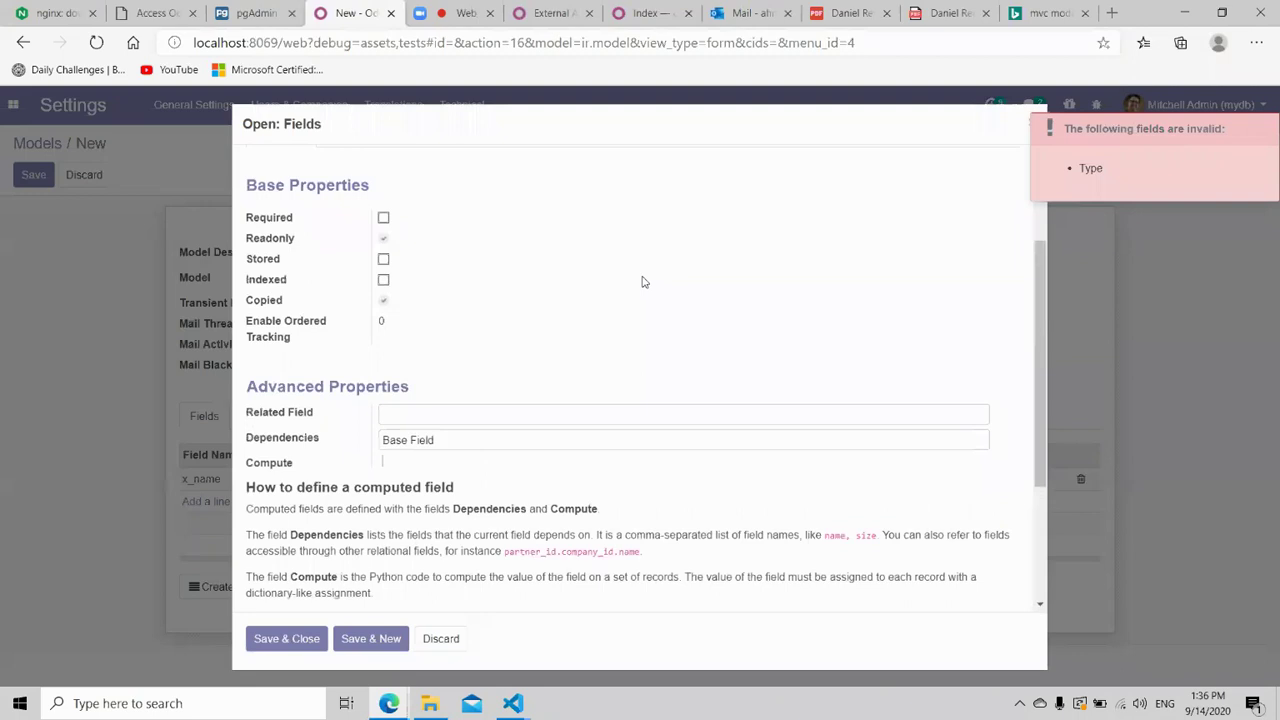
scroll(642, 281, "up", 3)
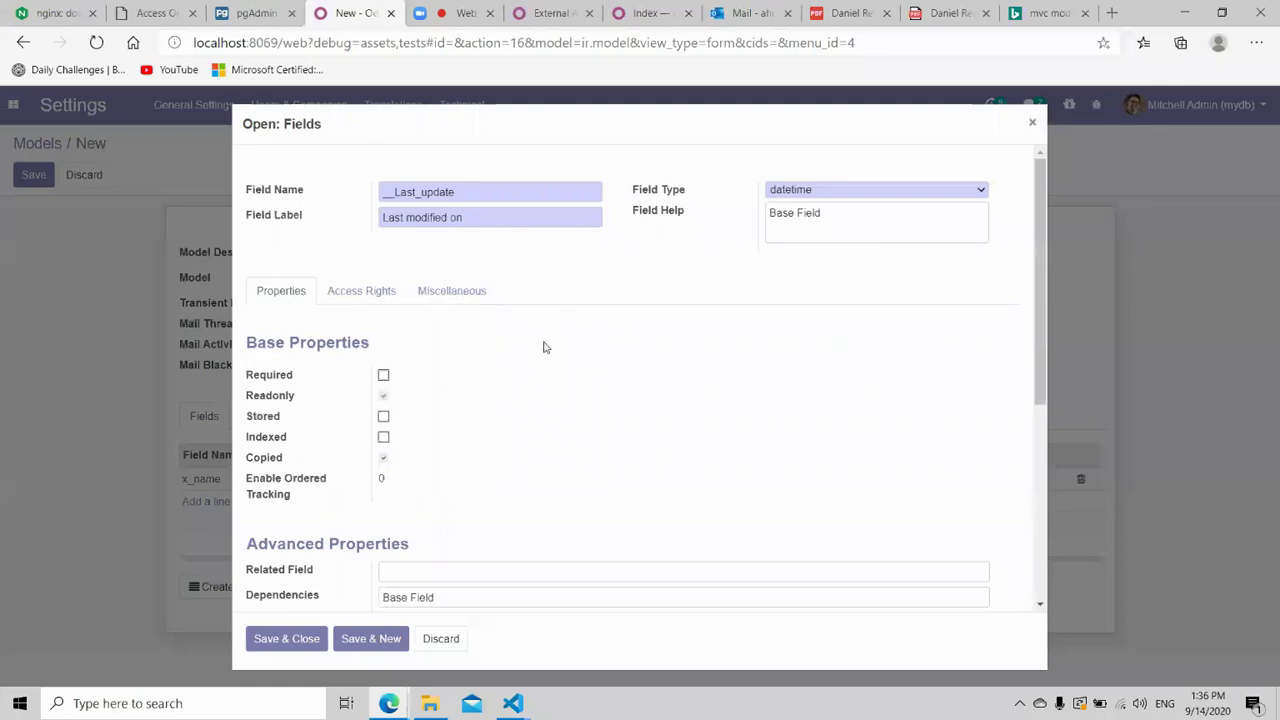
scroll(543, 347, "down", 1)
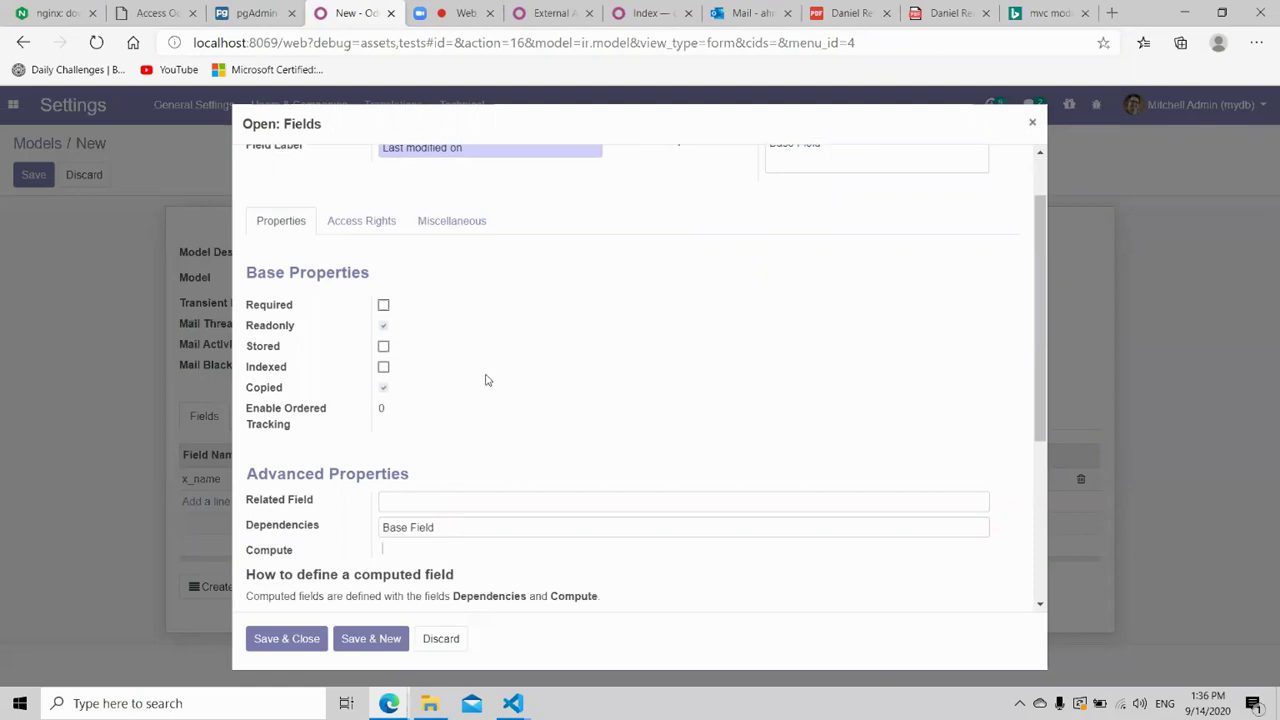
scroll(490, 381, "up", 1)
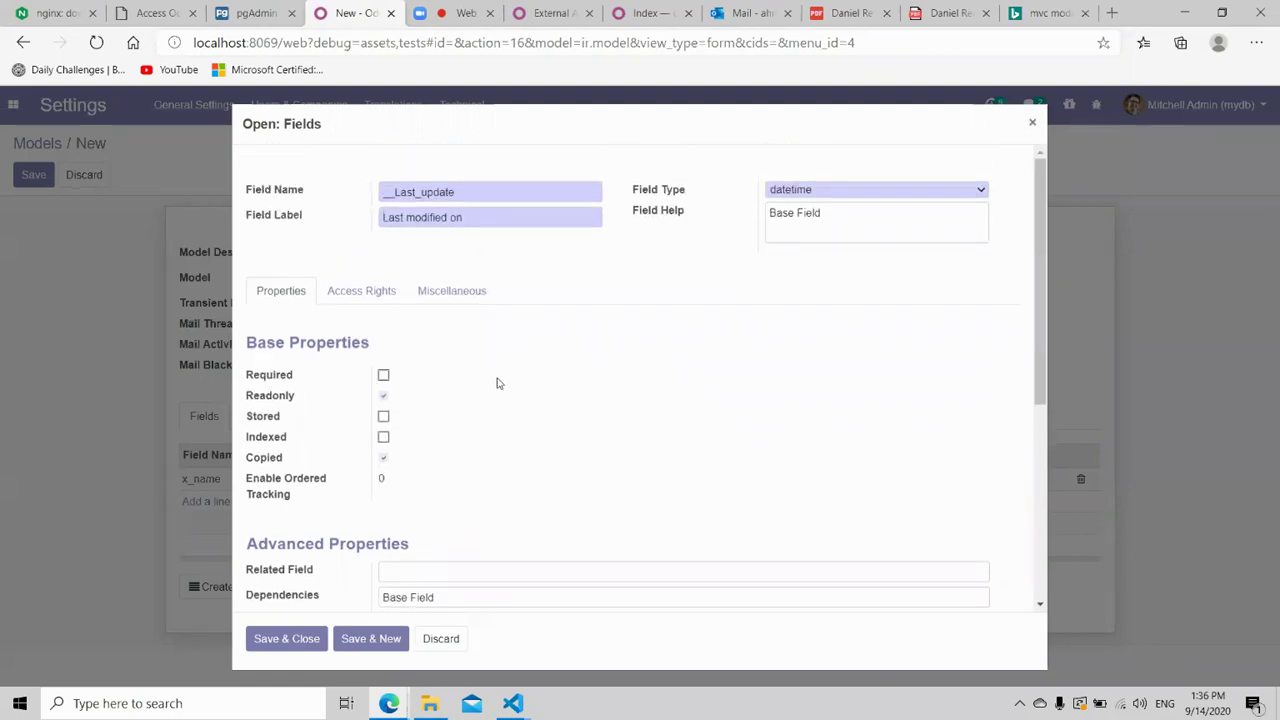
left_click(950, 13)
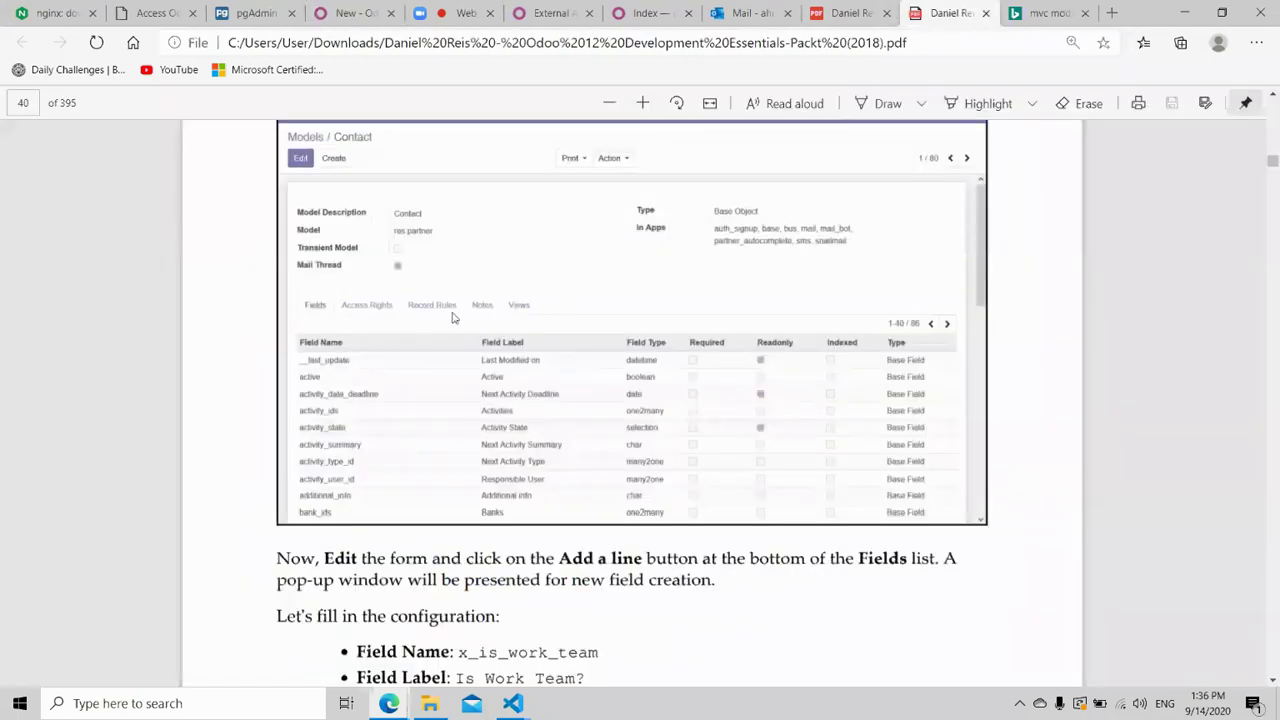
left_click(380, 8)
scroll(470, 355, "down", 1)
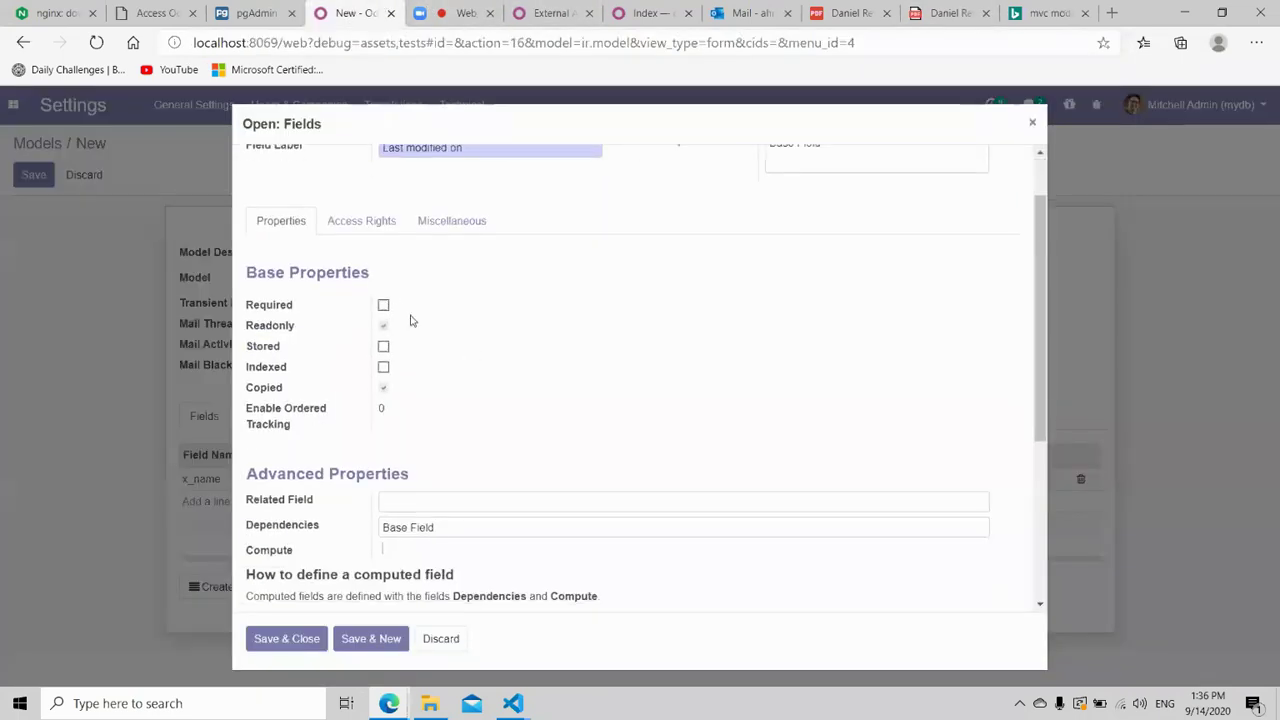
scroll(421, 339, "down", 2)
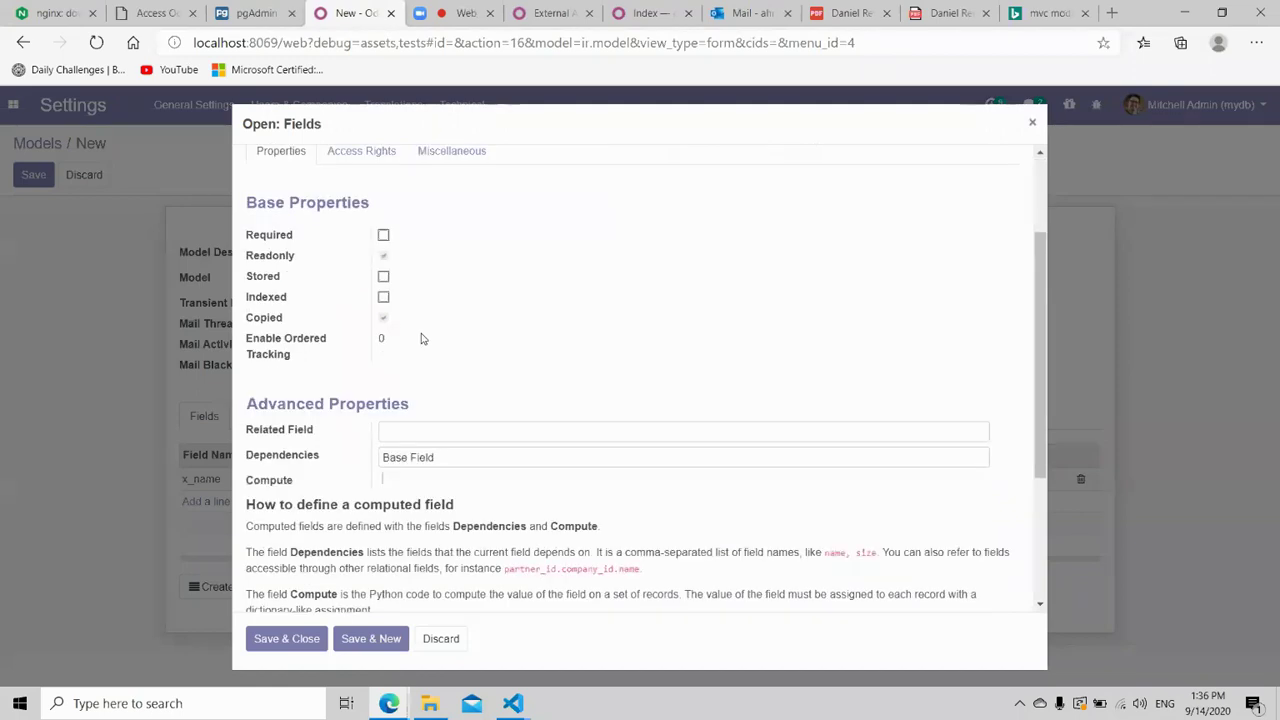
scroll(421, 339, "down", 2)
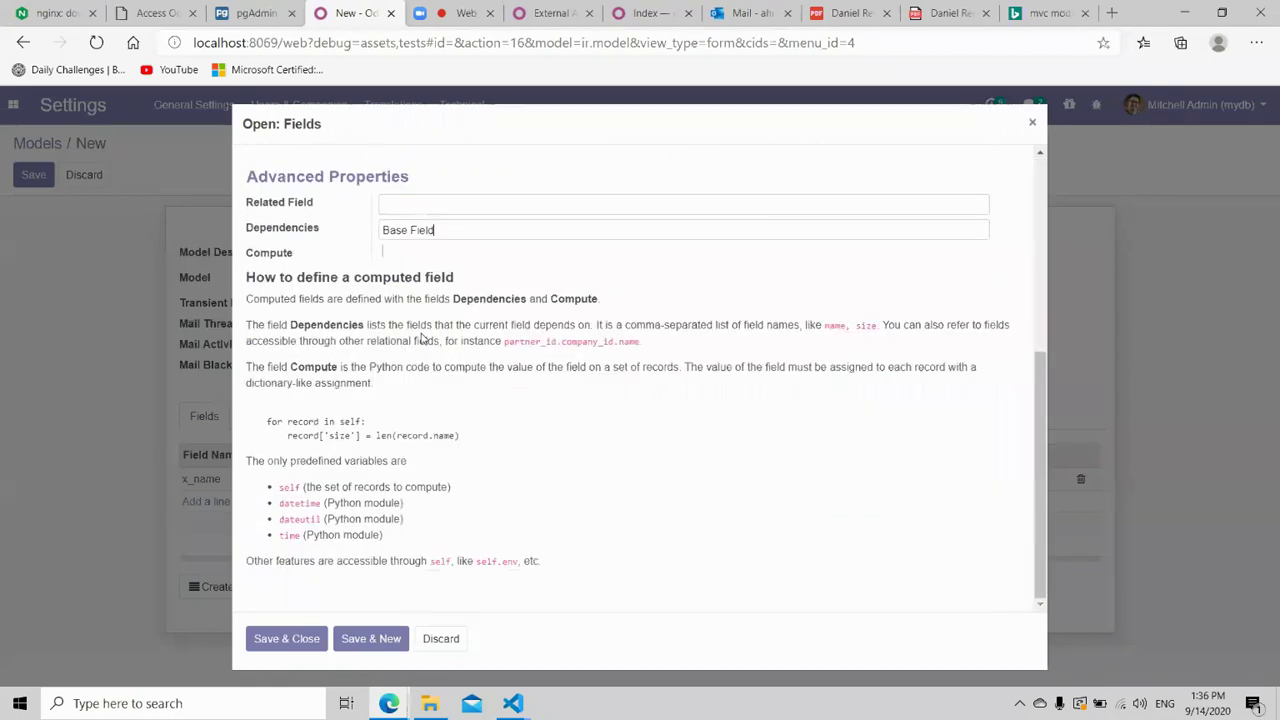
scroll(421, 339, "up", 2)
key("BackSpace")
key("BackSpace")
key("BackSpace")
key("BackSpace")
key("BackSpace")
key("BackSpace")
key("BackSpace")
key("BackSpace")
key("BackSpace")
key("BackSpace")
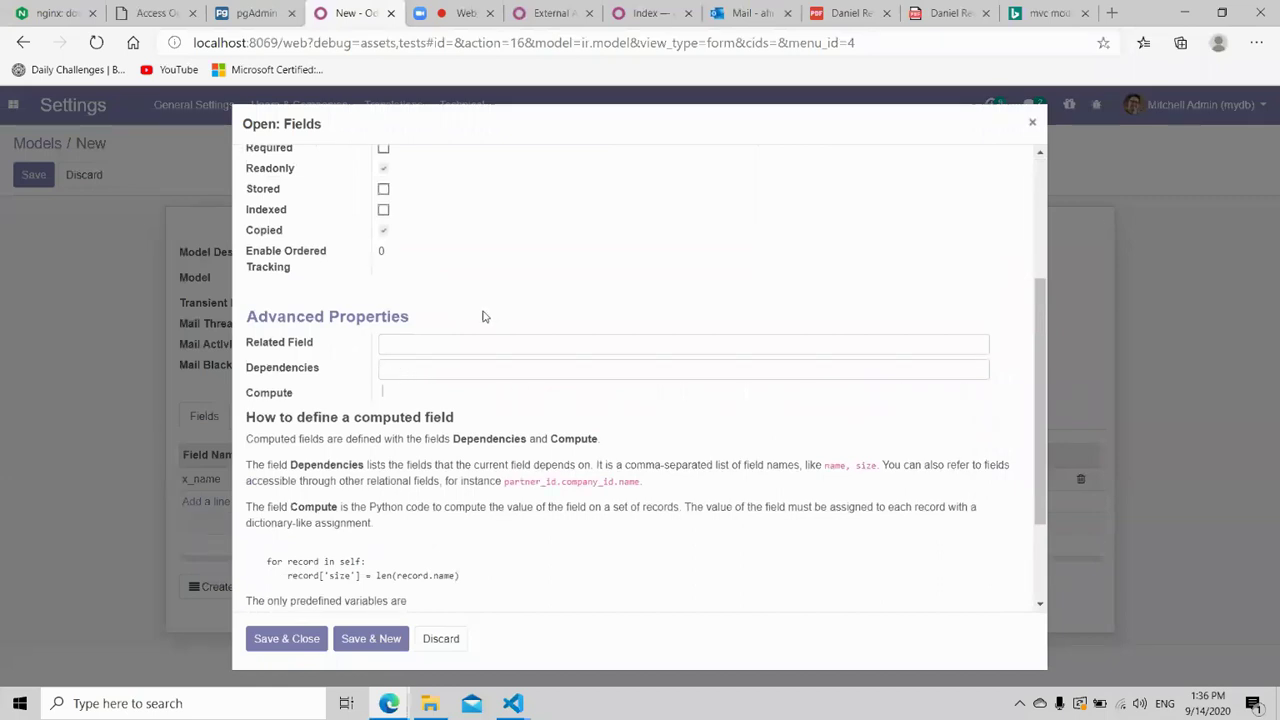
Step: Browse the field's Miscellaneous, Access Rights and Properties tabs
scroll(625, 385, "up", 3)
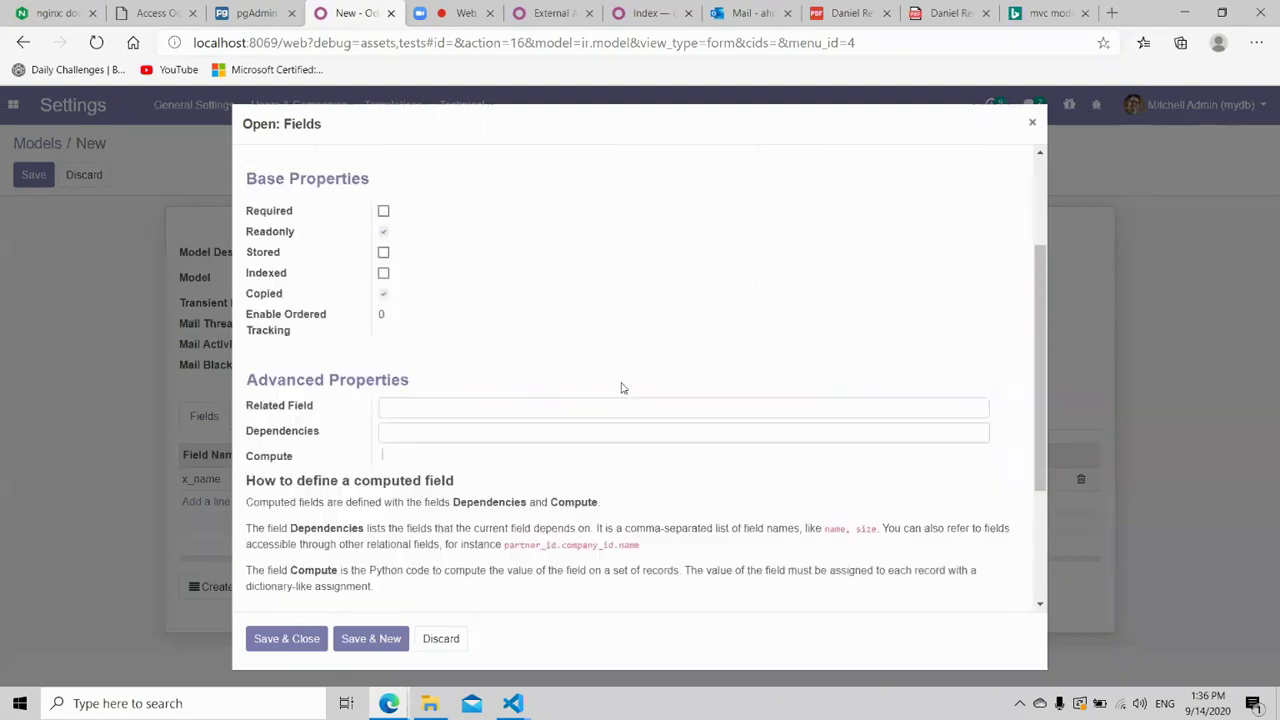
left_click(453, 291)
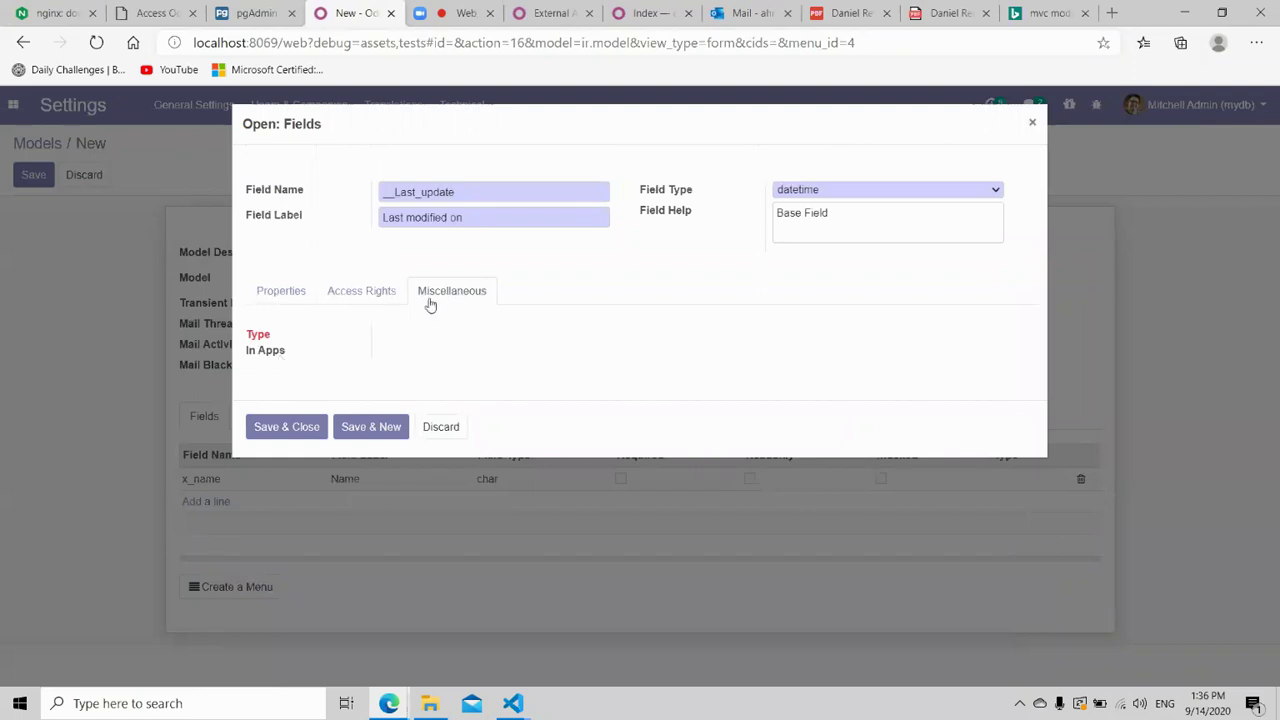
left_click(358, 292)
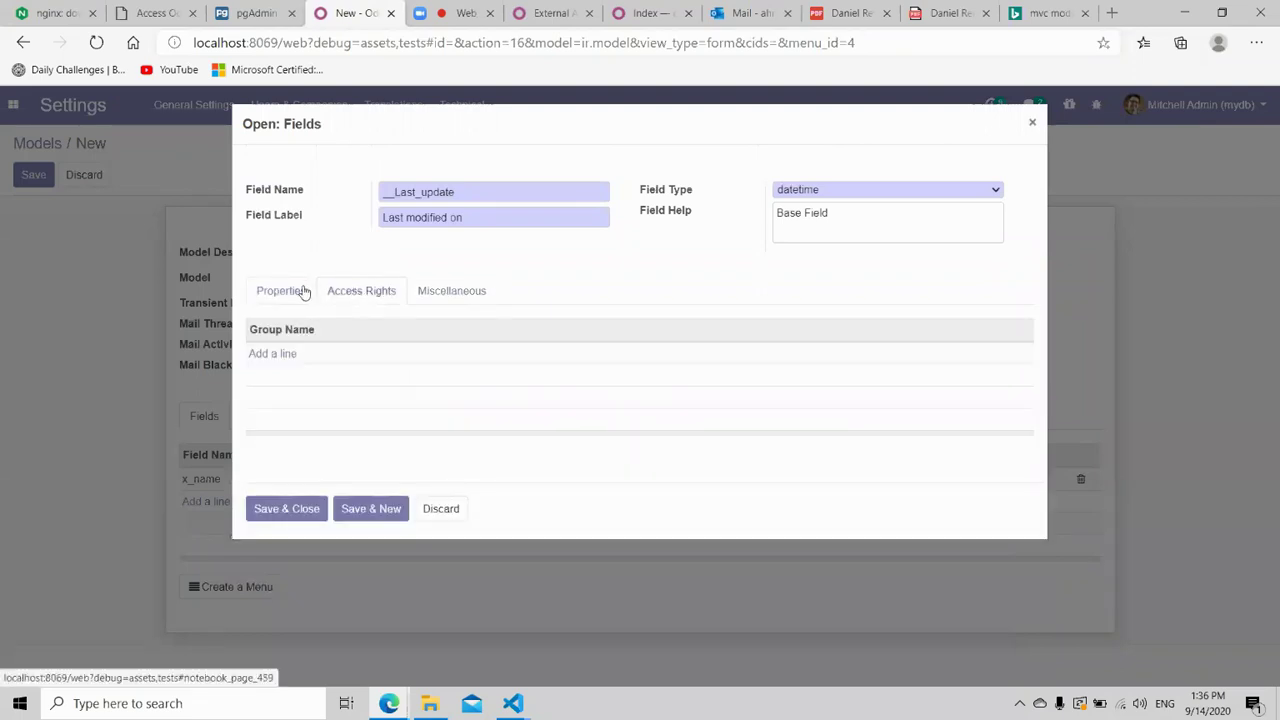
left_click(298, 291)
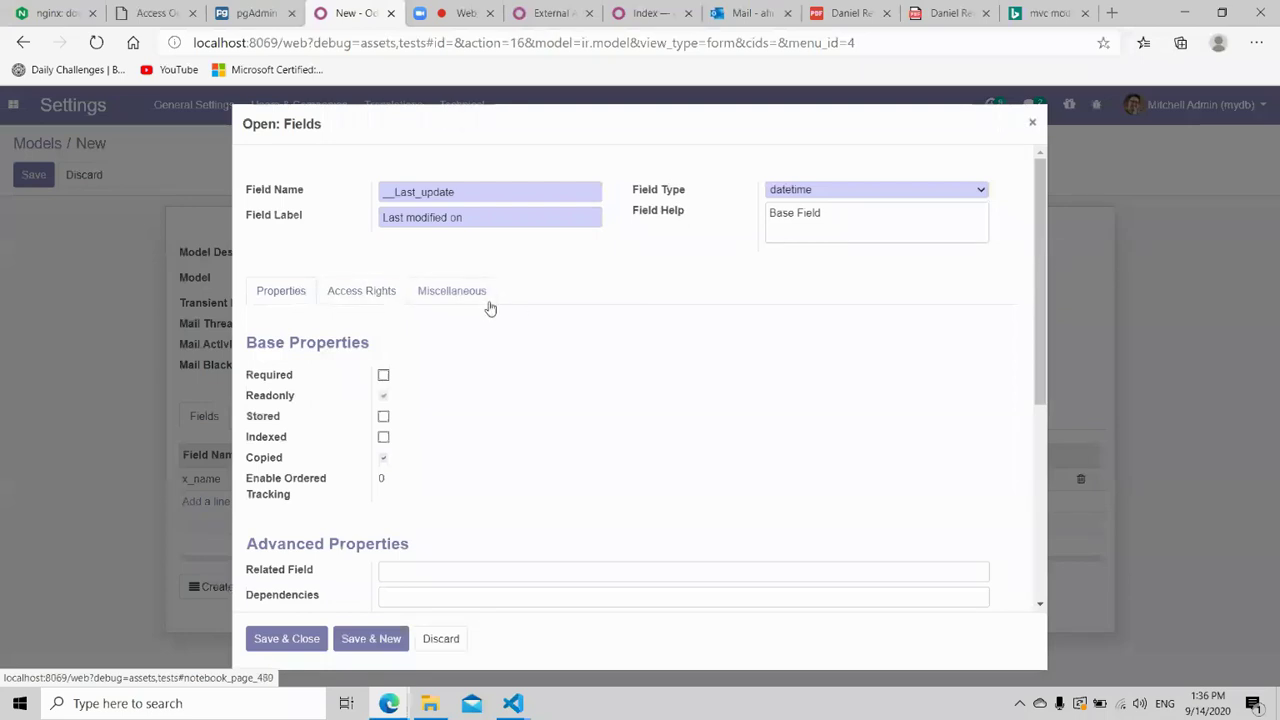
scroll(490, 308, "down", 1)
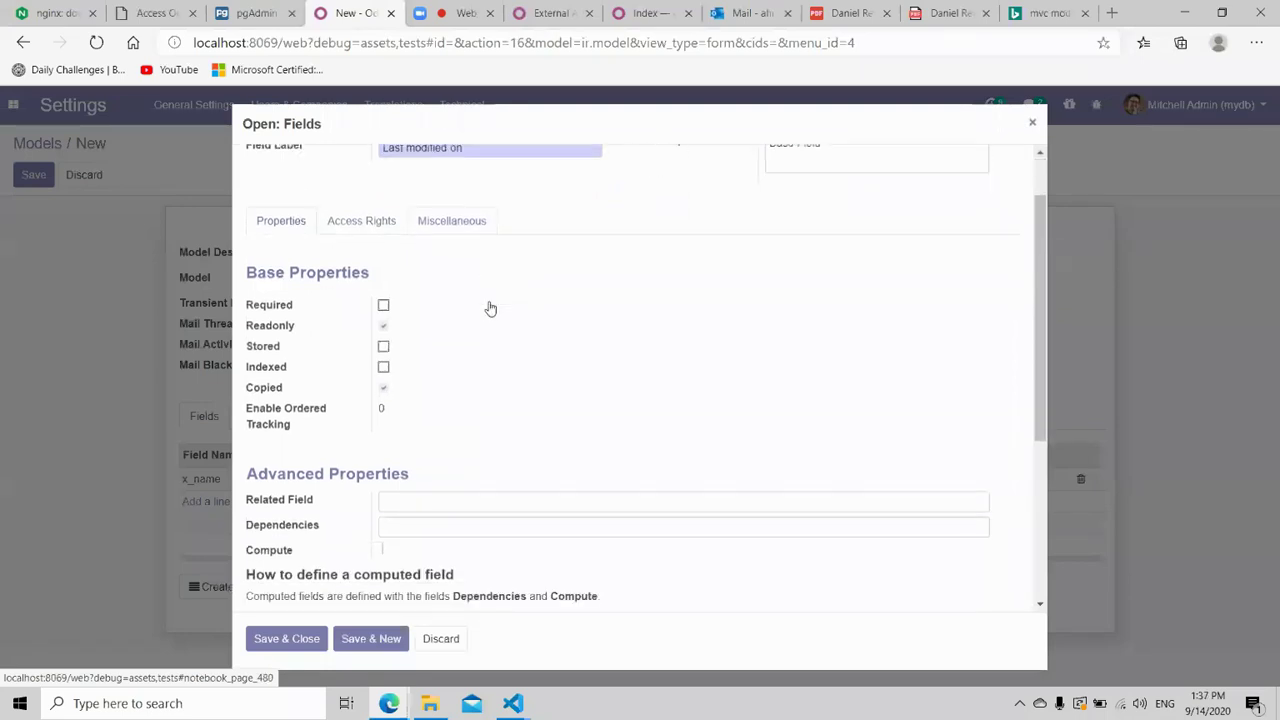
scroll(490, 308, "up", 1)
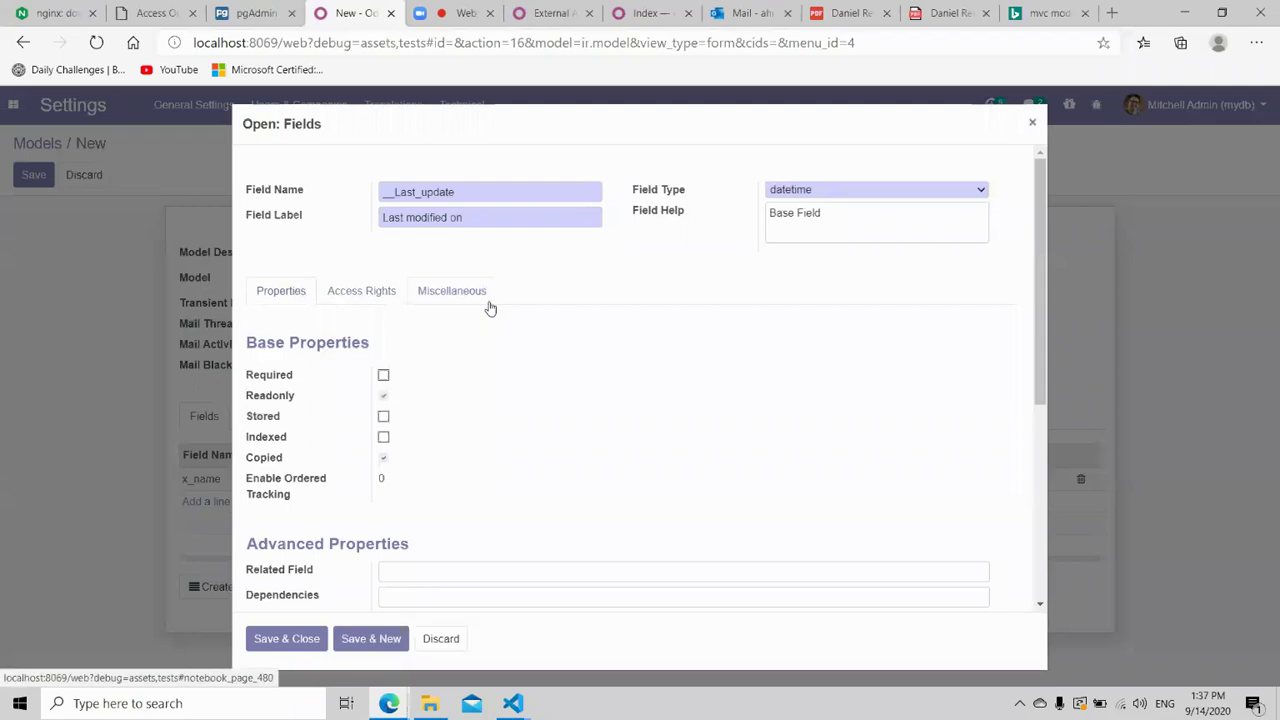
Step: Prefix the field name with 'x' and try saving the field again
left_click(383, 195)
type("x")
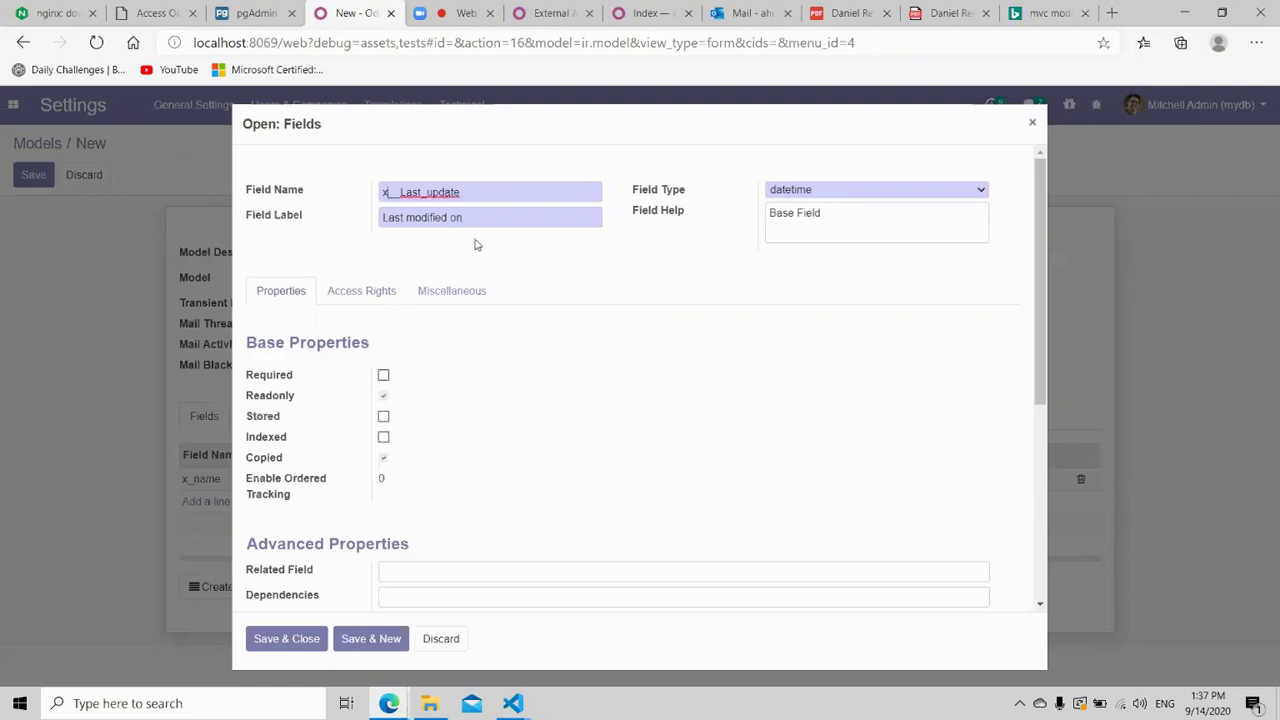
left_click(280, 640)
Step: Consult the book PDF, then discard the unfinished field
scroll(727, 258, "down", 1)
scroll(727, 258, "down", 1)
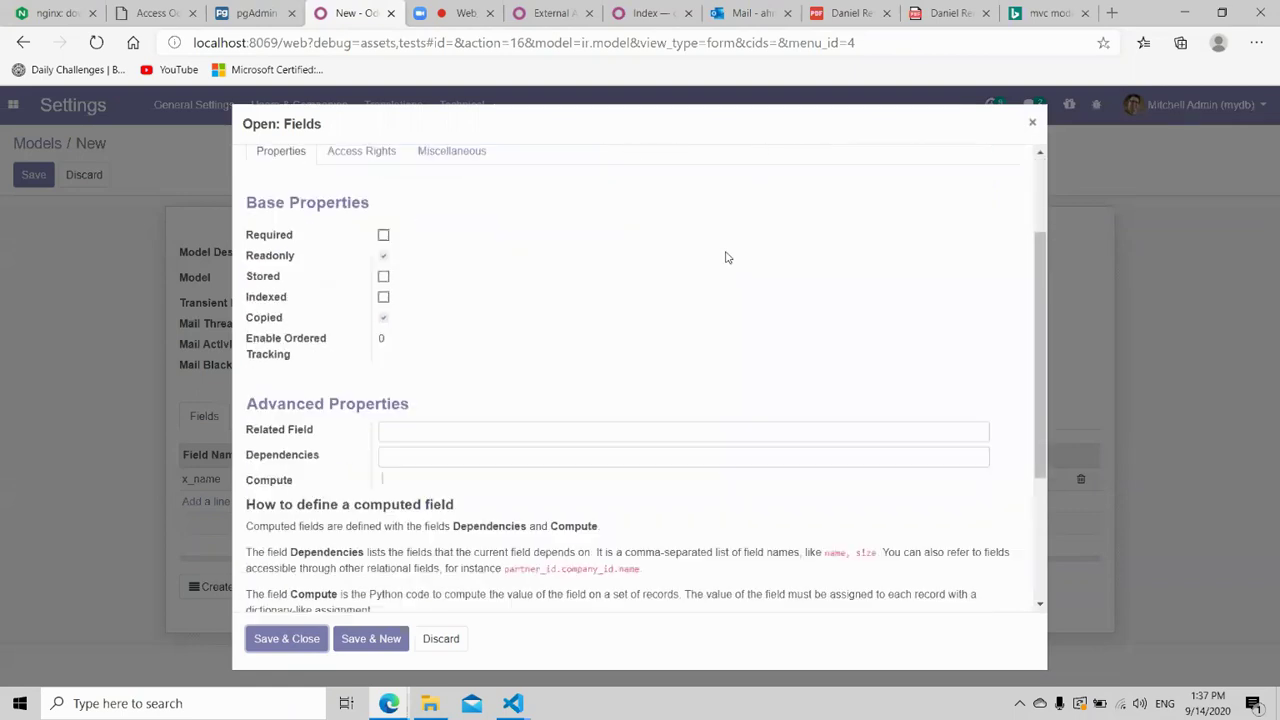
scroll(727, 258, "down", 3)
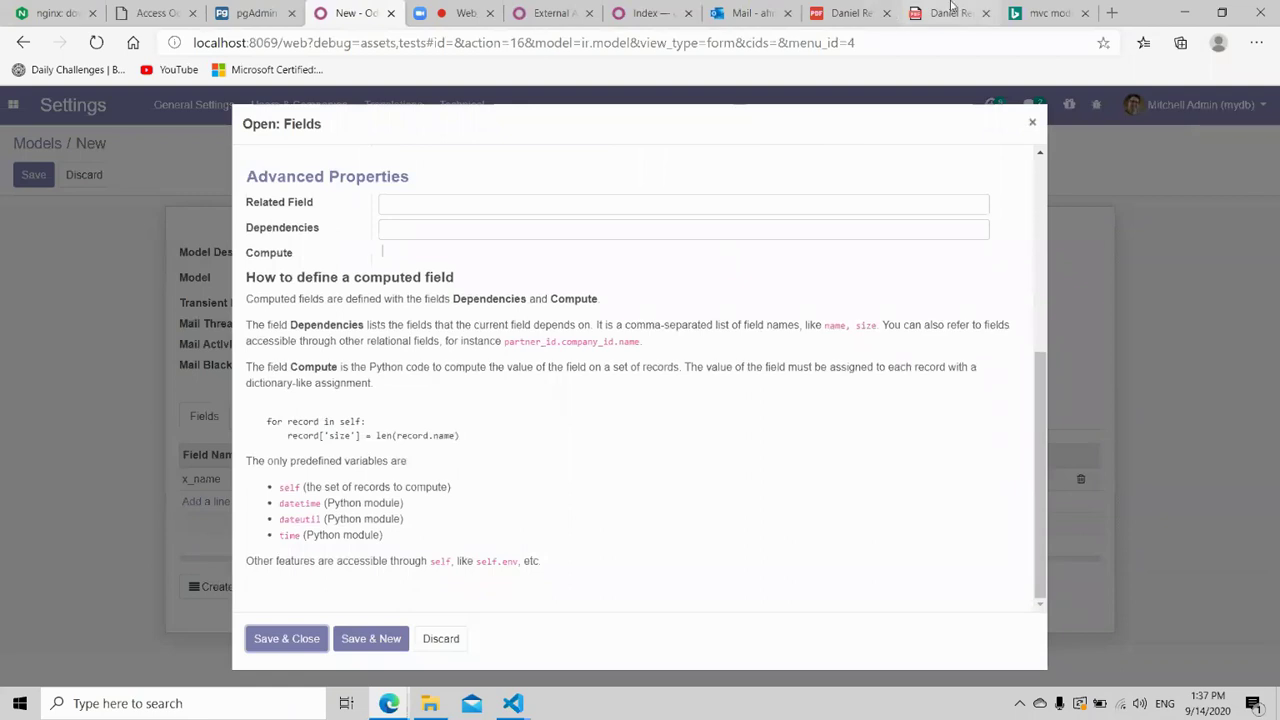
left_click(951, 10)
scroll(713, 325, "up", 2)
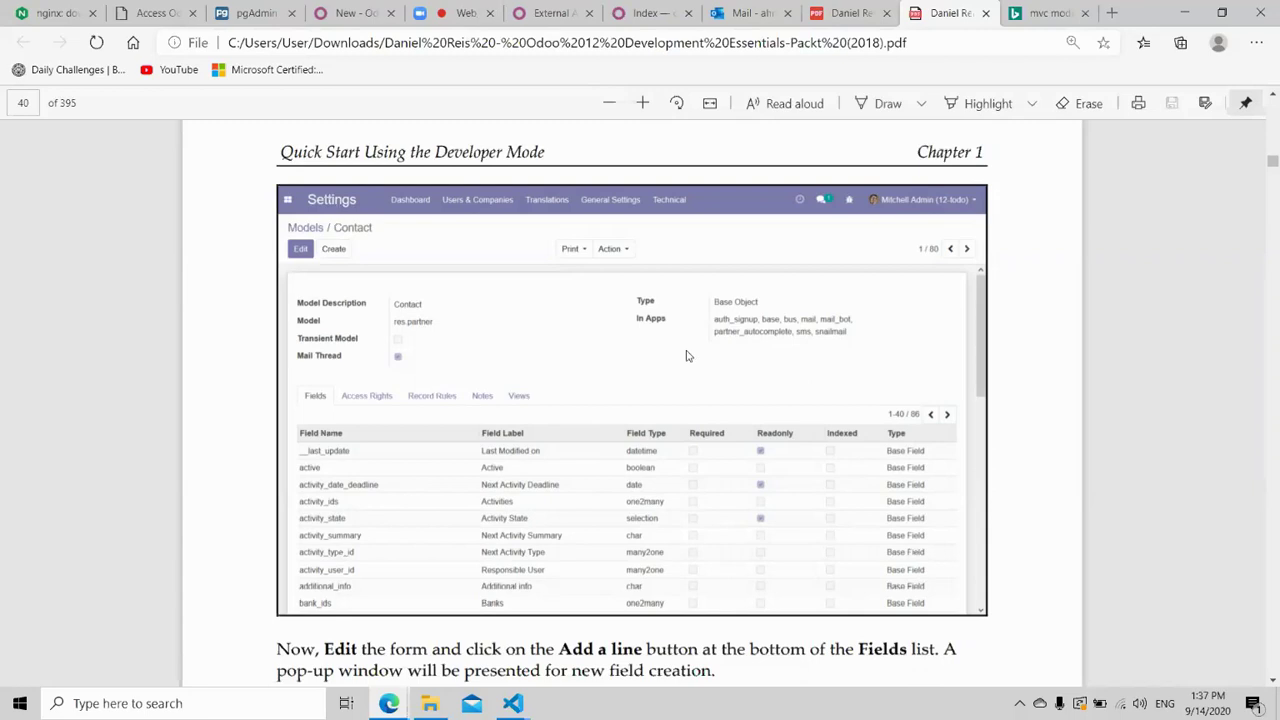
left_click(362, 12)
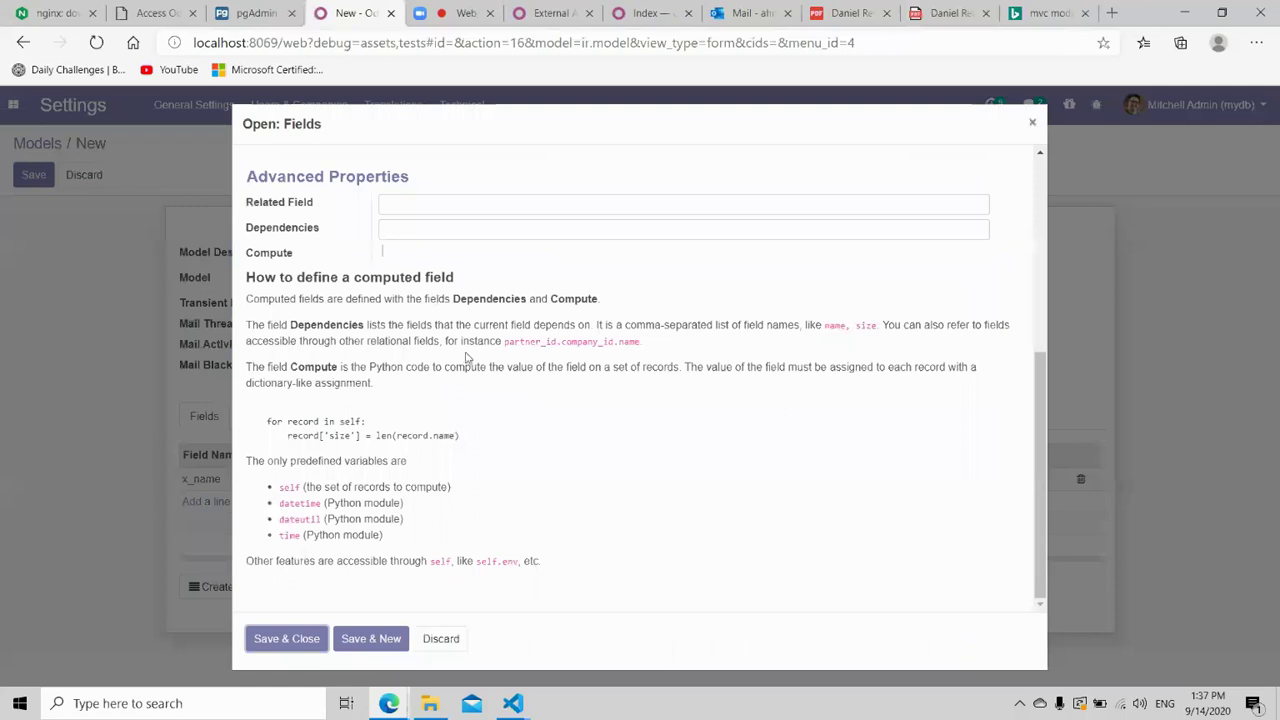
left_click(441, 639)
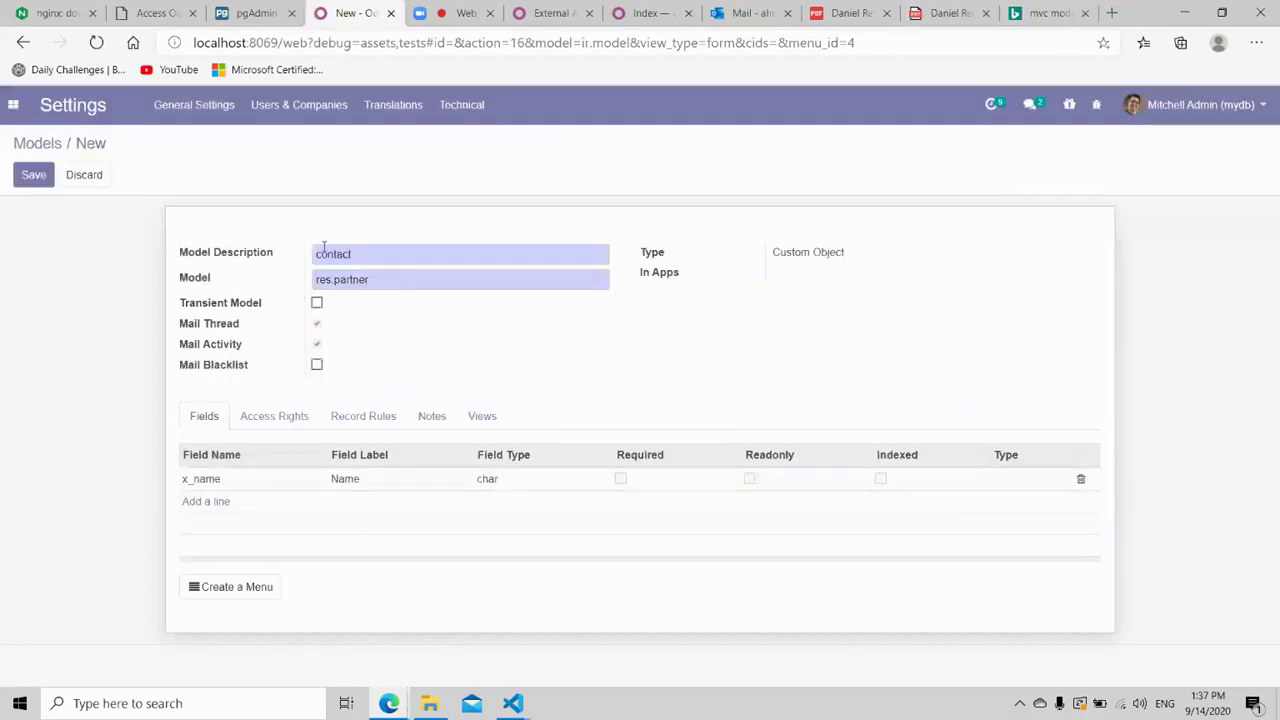
Step: Compare with the book's screenshot and turn off Mail Activity for the new model
left_click(945, 12)
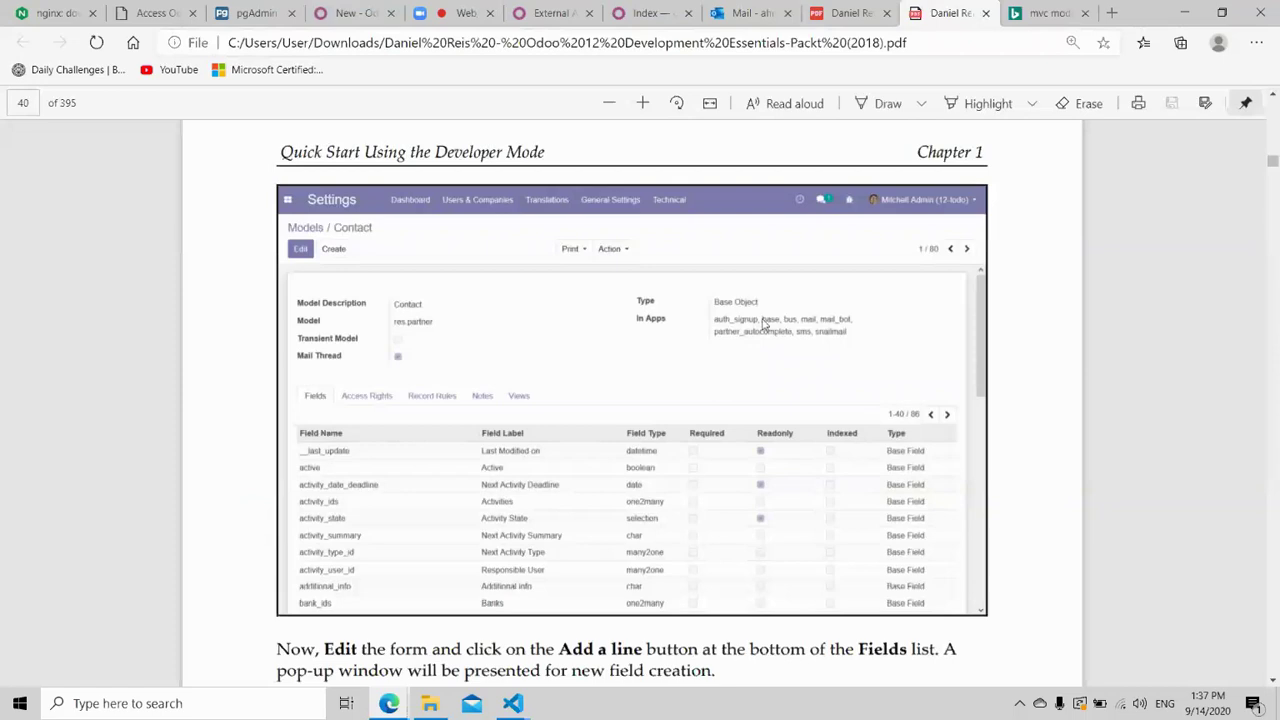
left_click(355, 12)
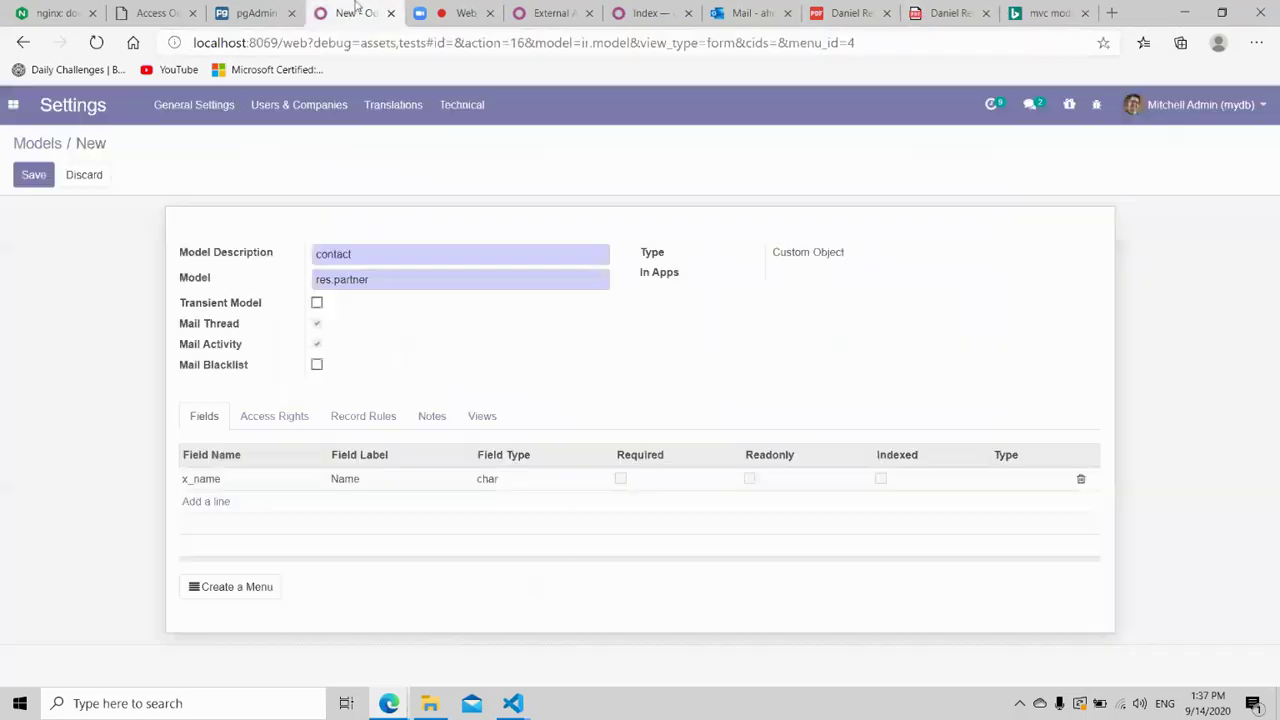
left_click(317, 344)
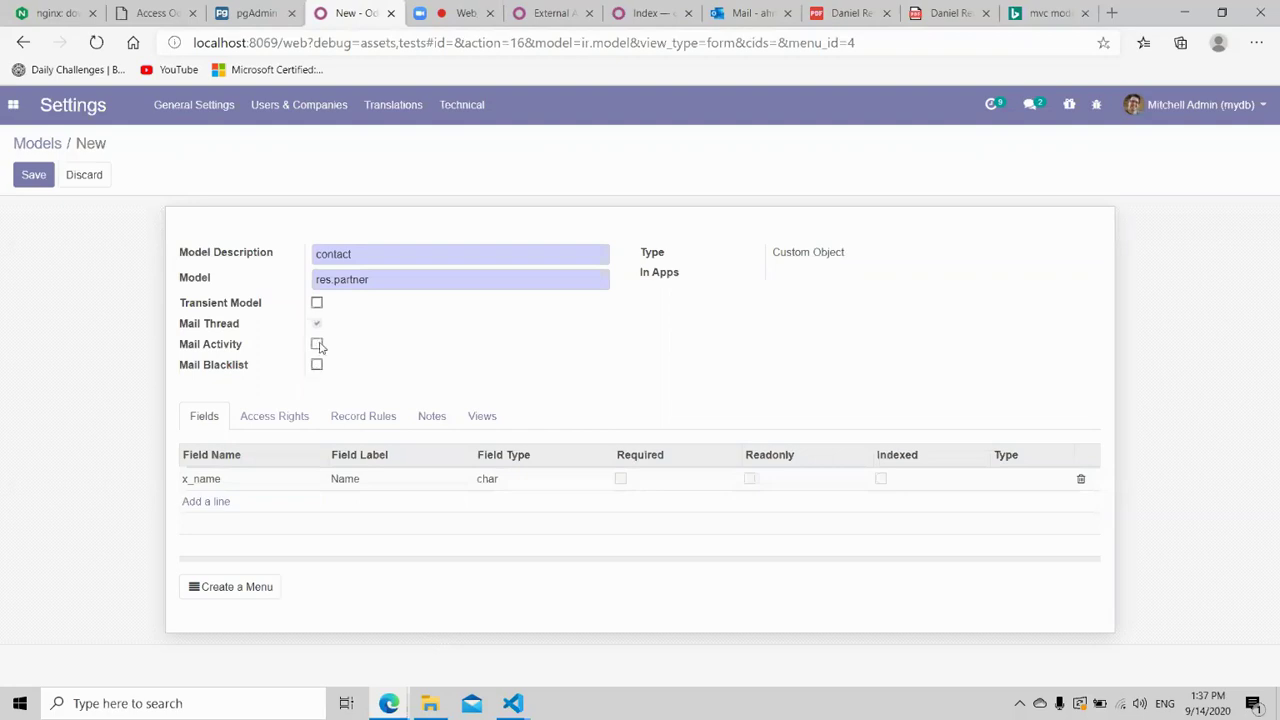
left_click(962, 10)
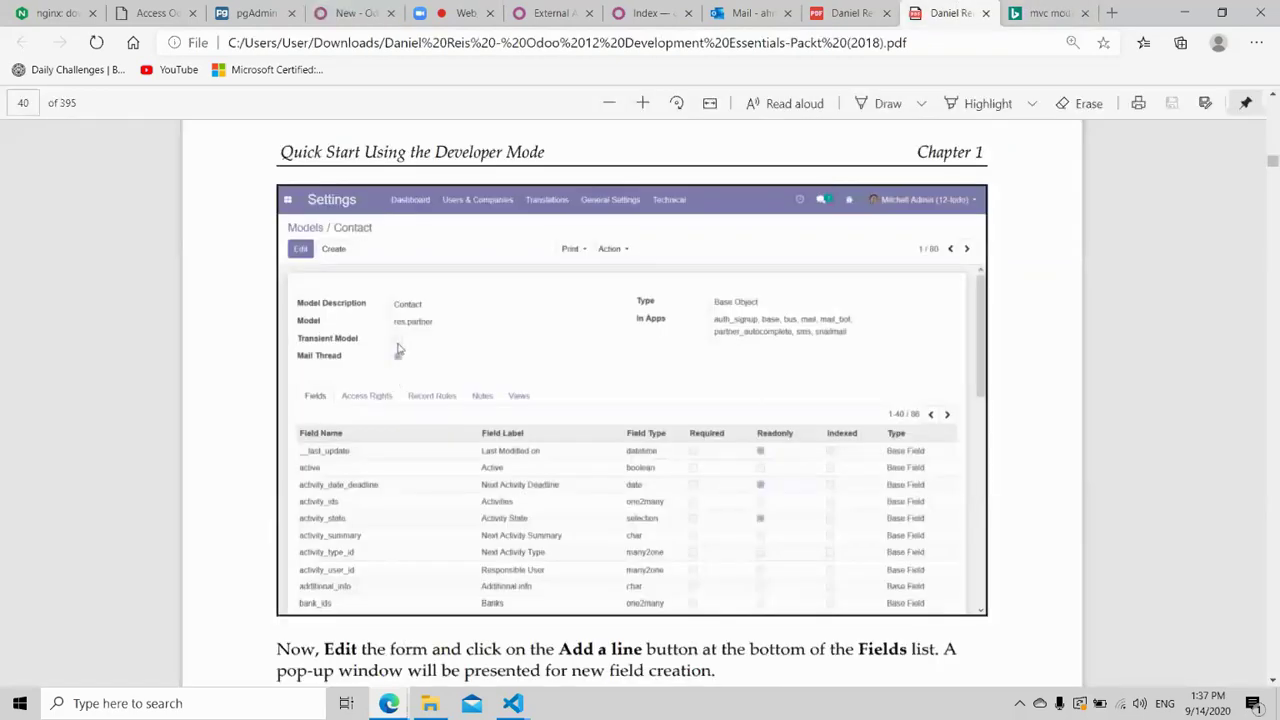
left_click(368, 12)
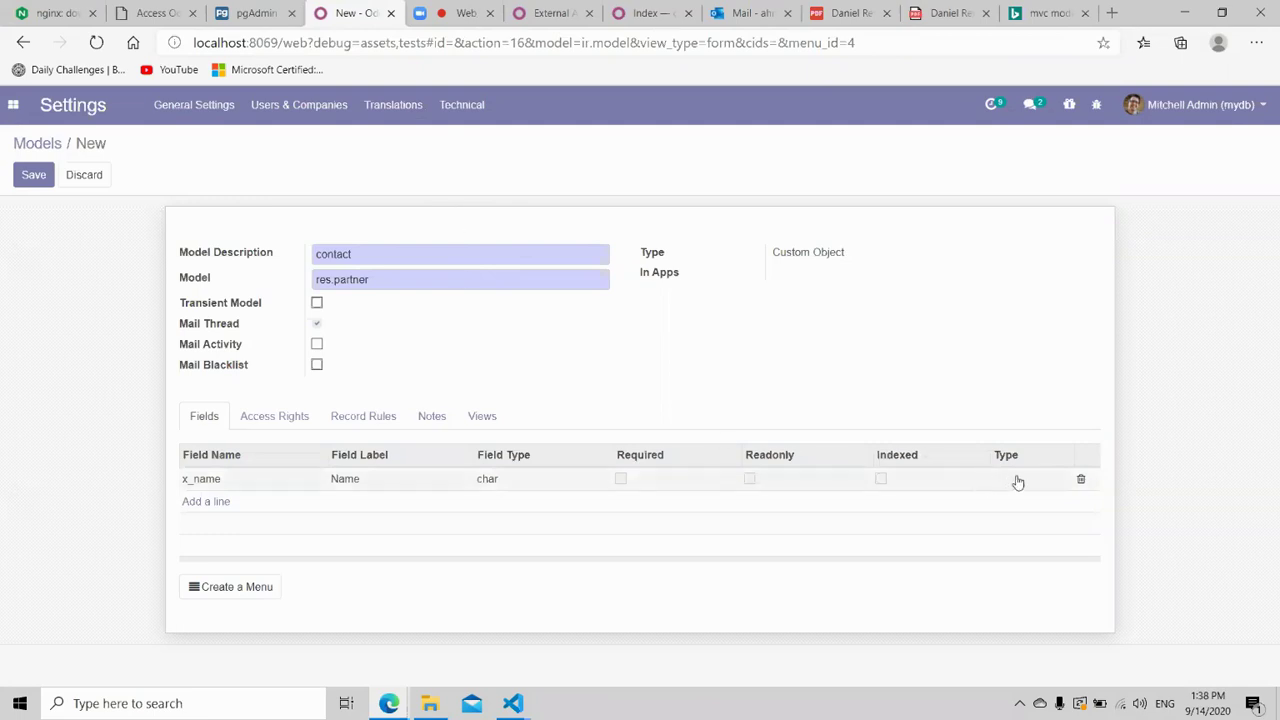
Step: Switch to the Contacts app from the apps menu, triggering the discard warning
mouse_move(1017, 482)
left_click(13, 104)
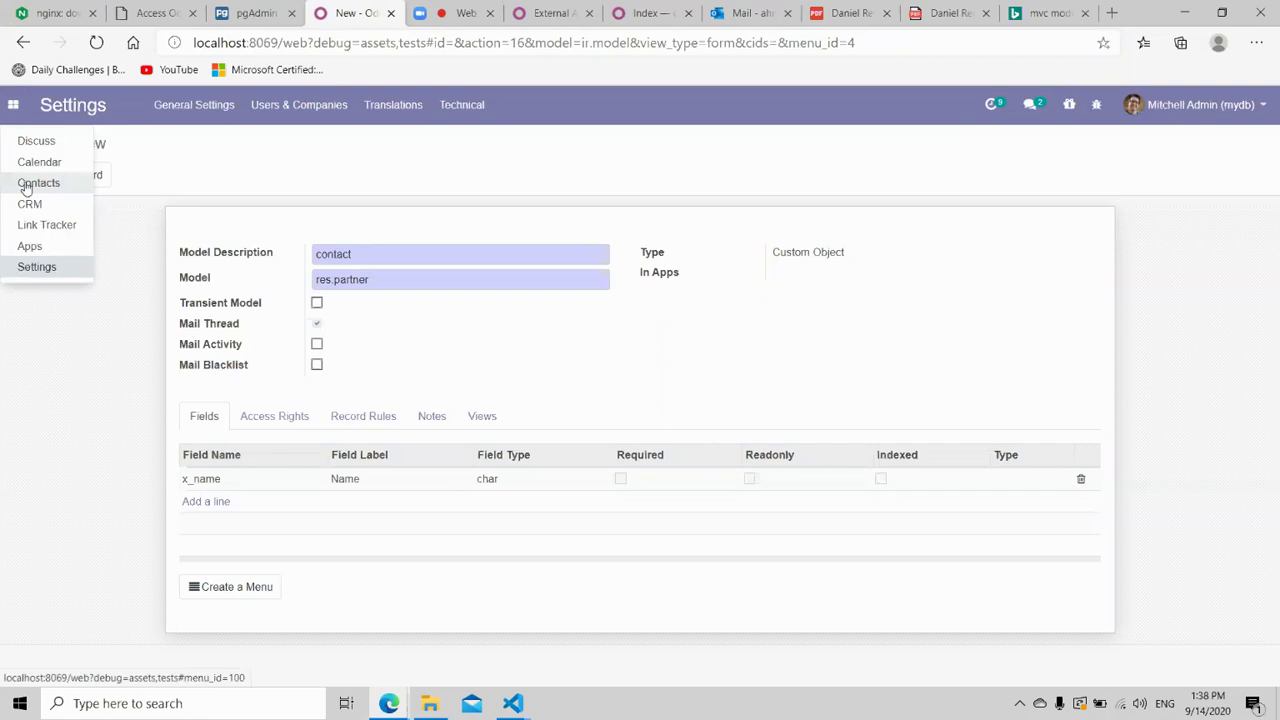
left_click(27, 184)
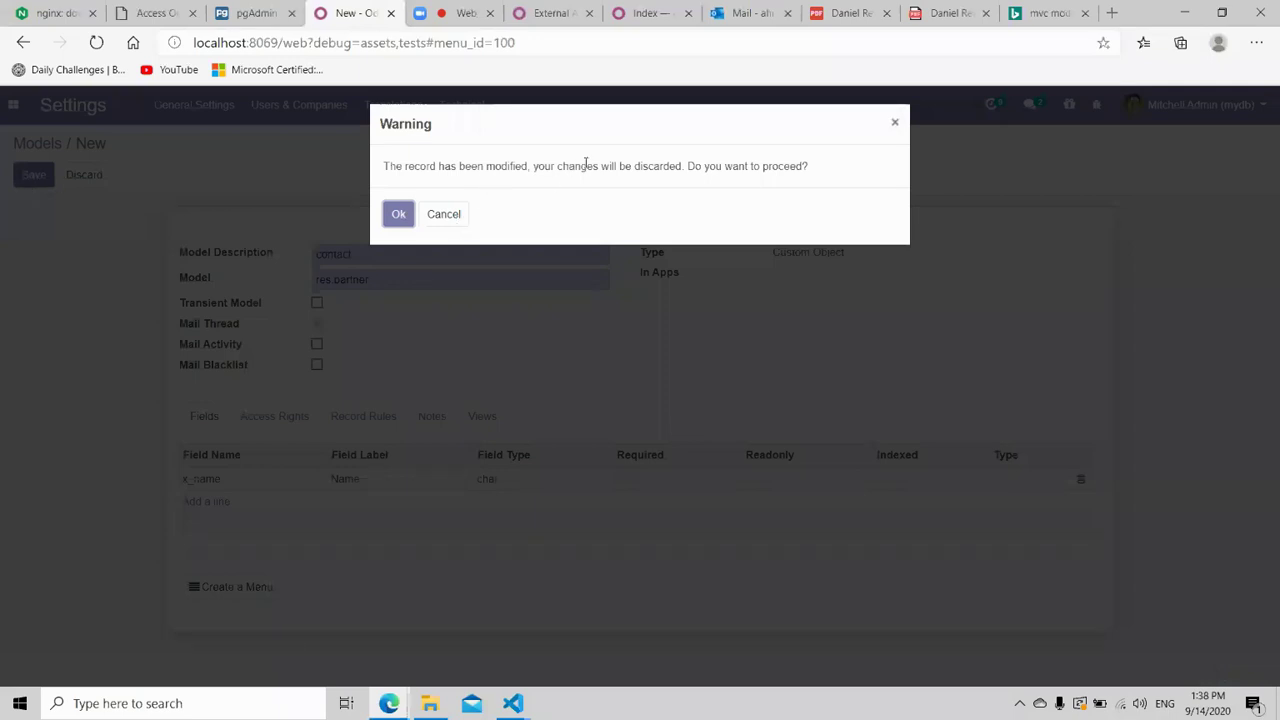
Step: Discard the unsaved model, view Azure Interior, then open Settings > Technical > Models
left_click(396, 216)
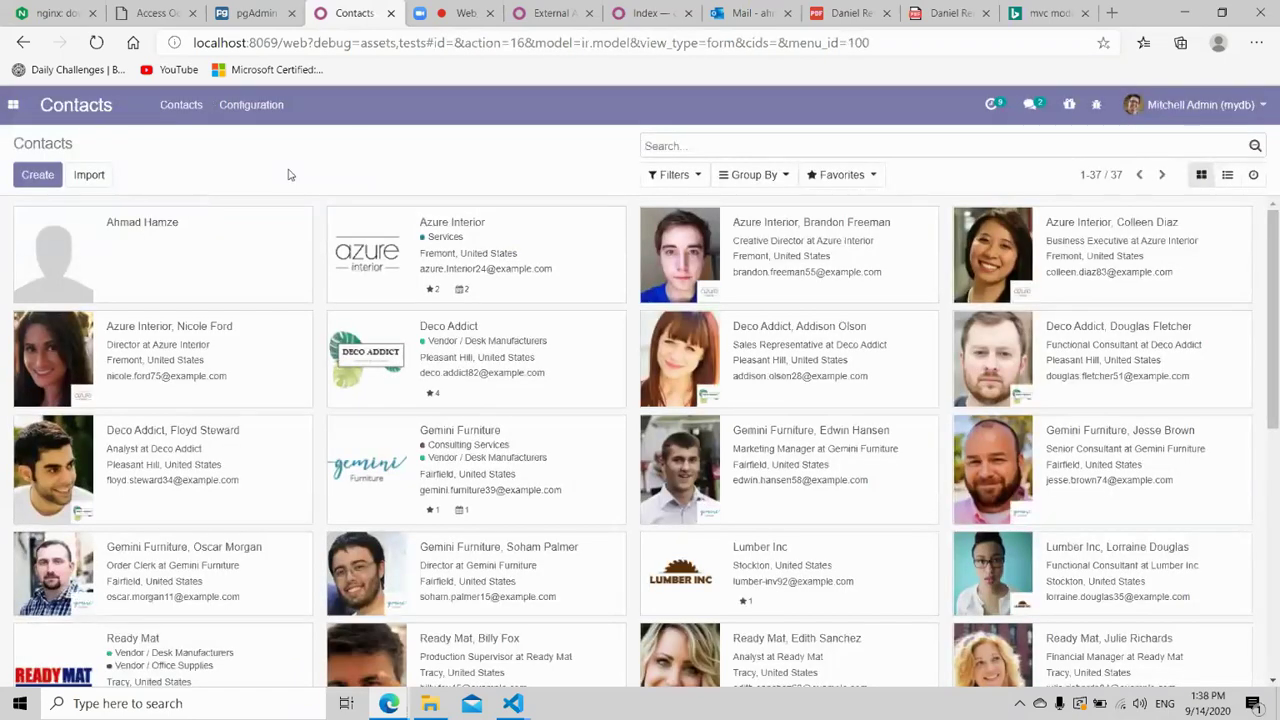
left_click(487, 253)
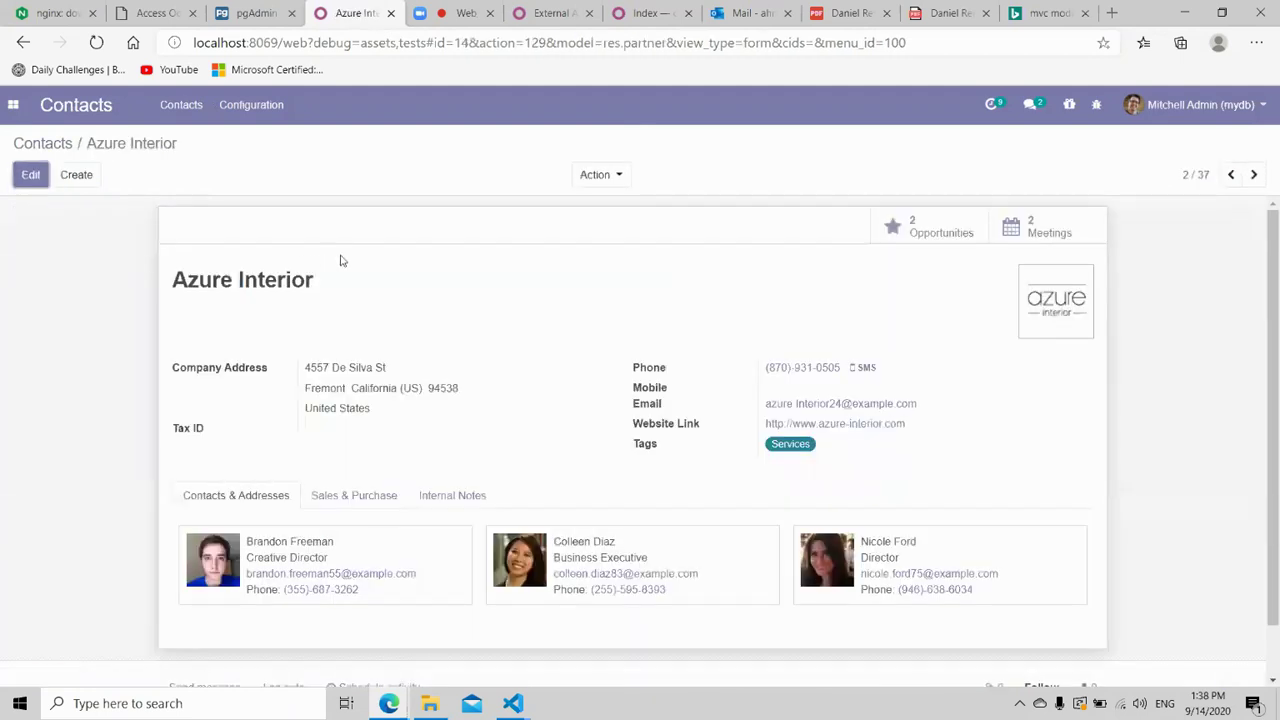
left_click(13, 104)
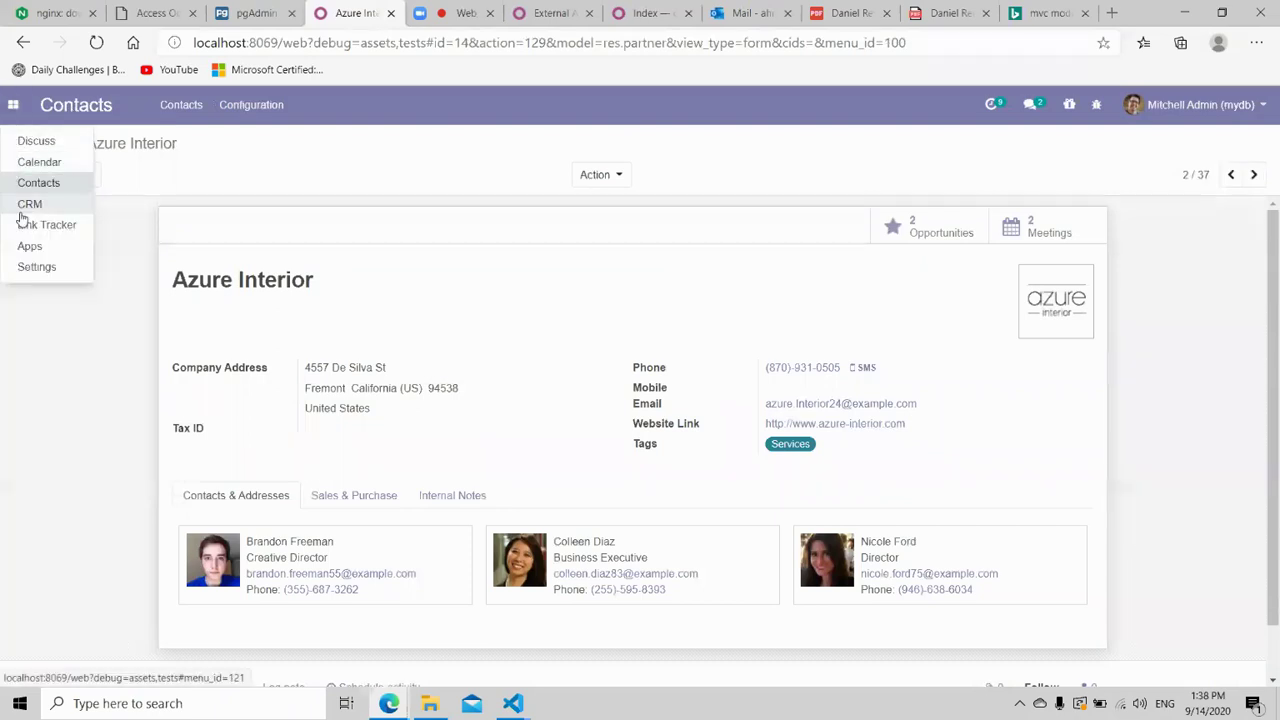
left_click(36, 268)
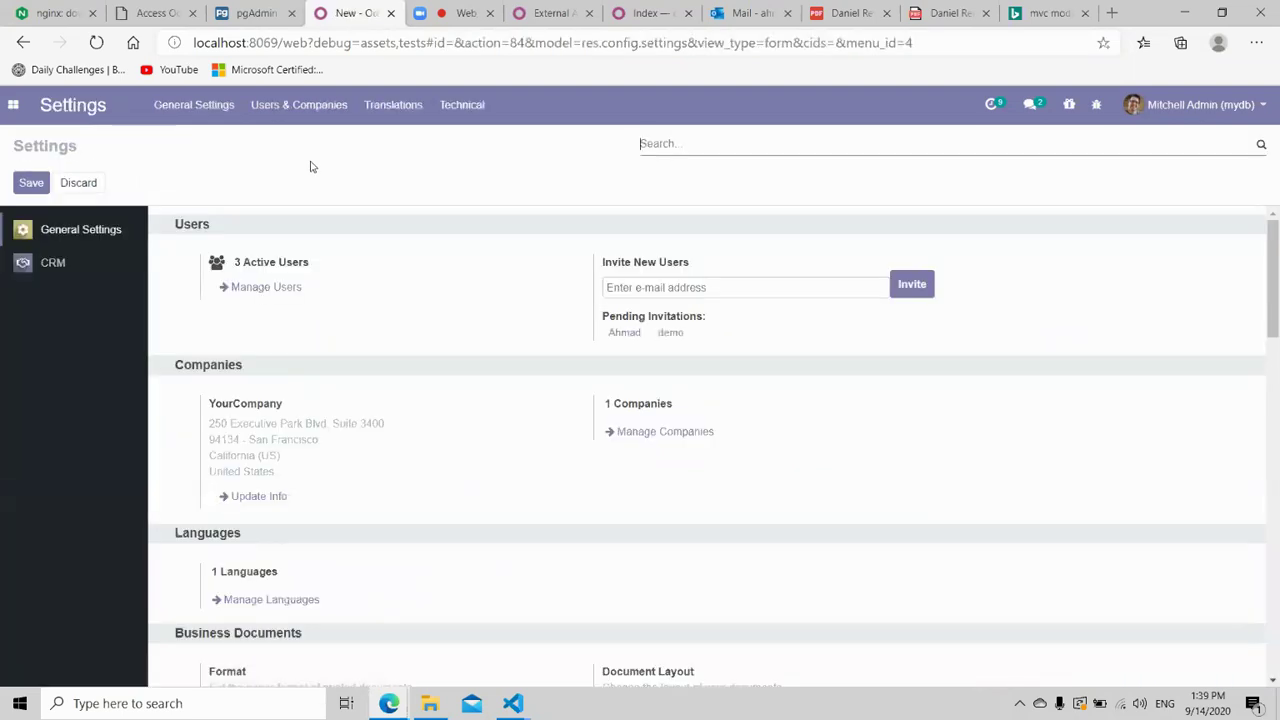
left_click(460, 112)
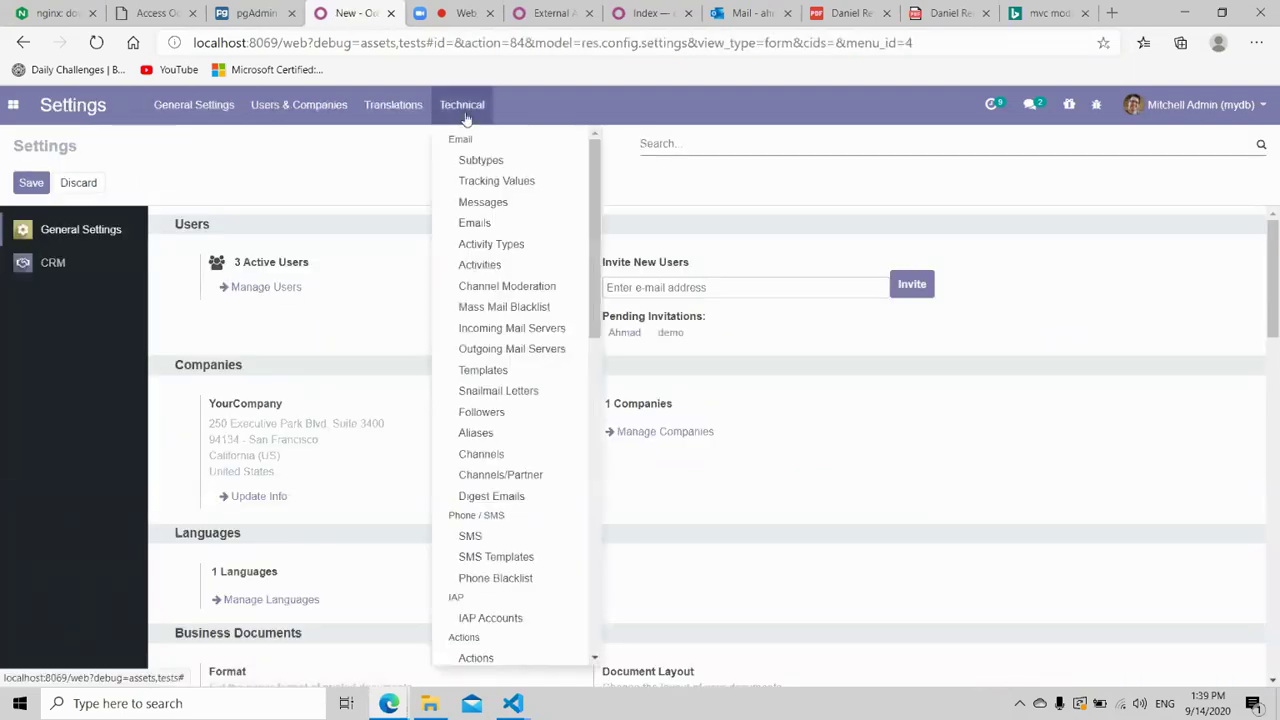
scroll(480, 286, "down", 5)
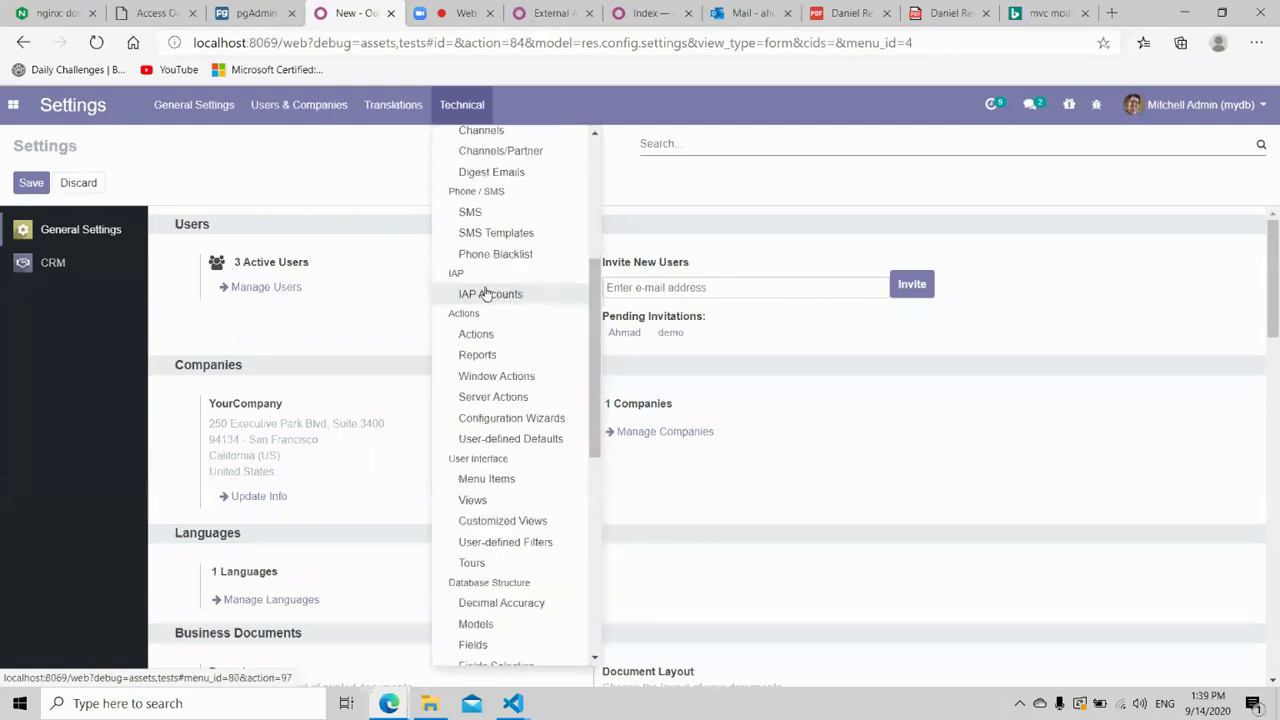
left_click(491, 462)
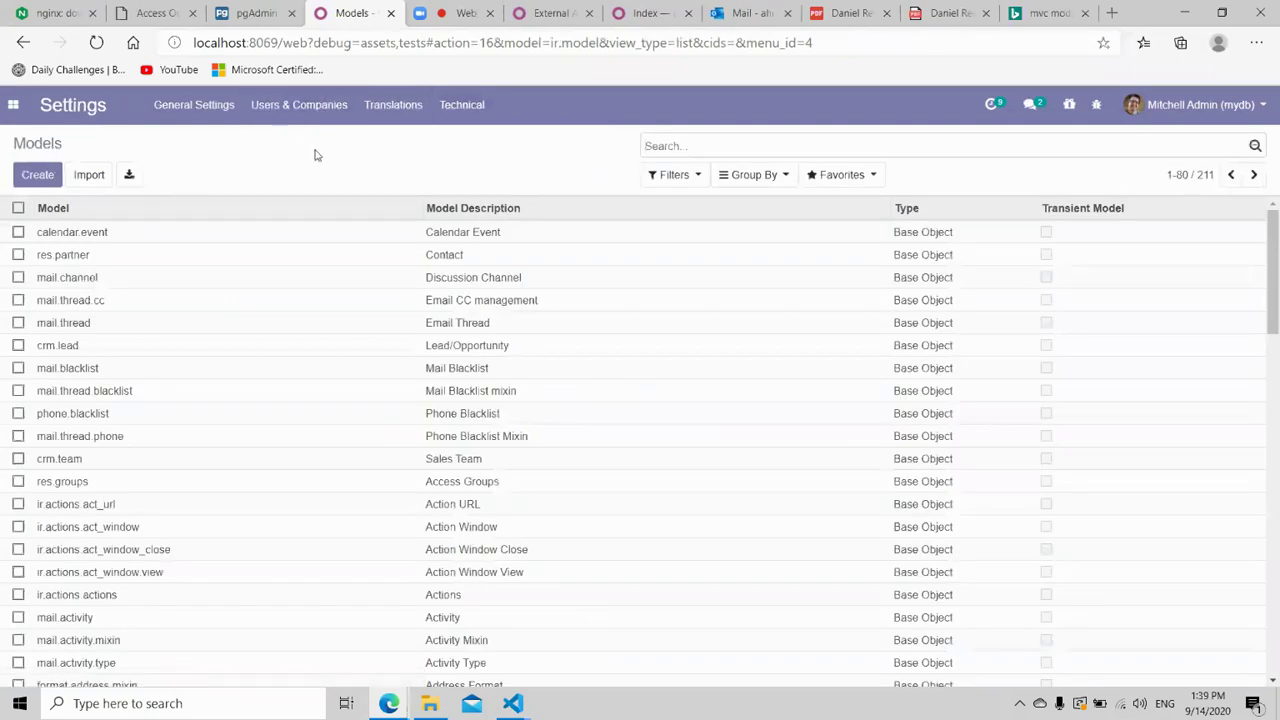
Step: Open the res.partner Contact model and view the __last_update field's details
left_click(79, 257)
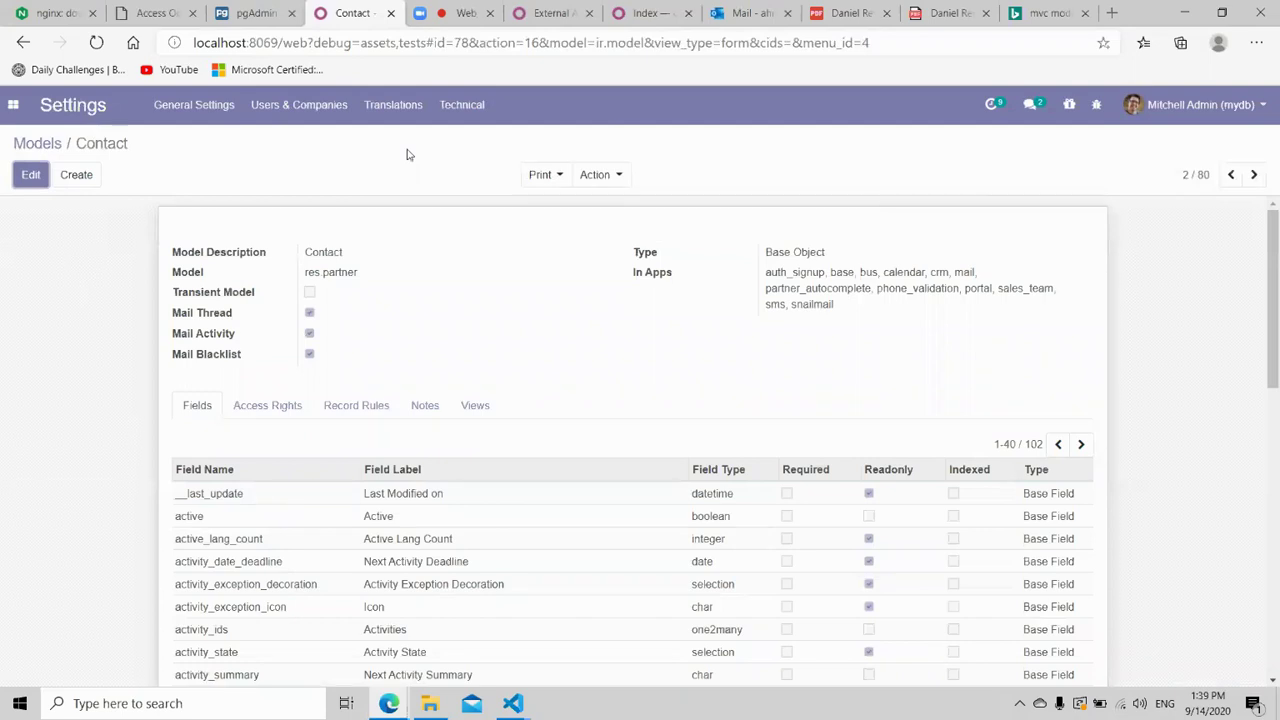
scroll(1163, 277, "down", 3)
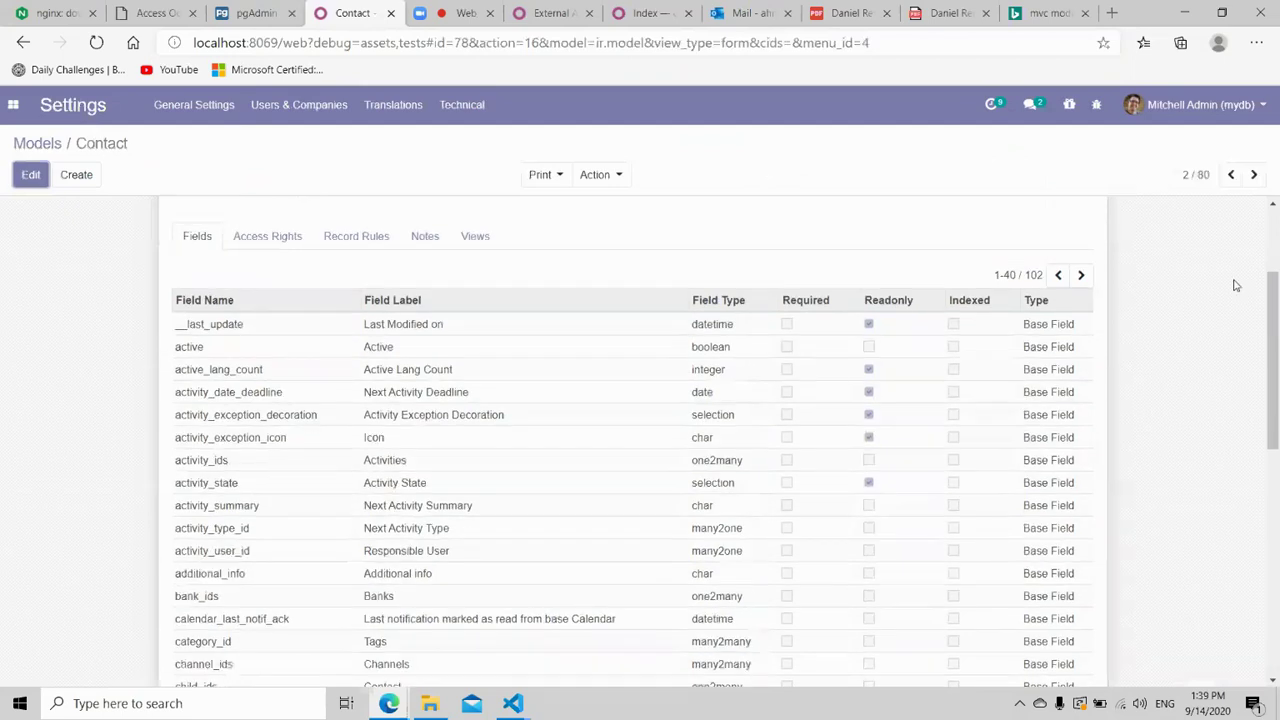
scroll(1233, 287, "up", 3)
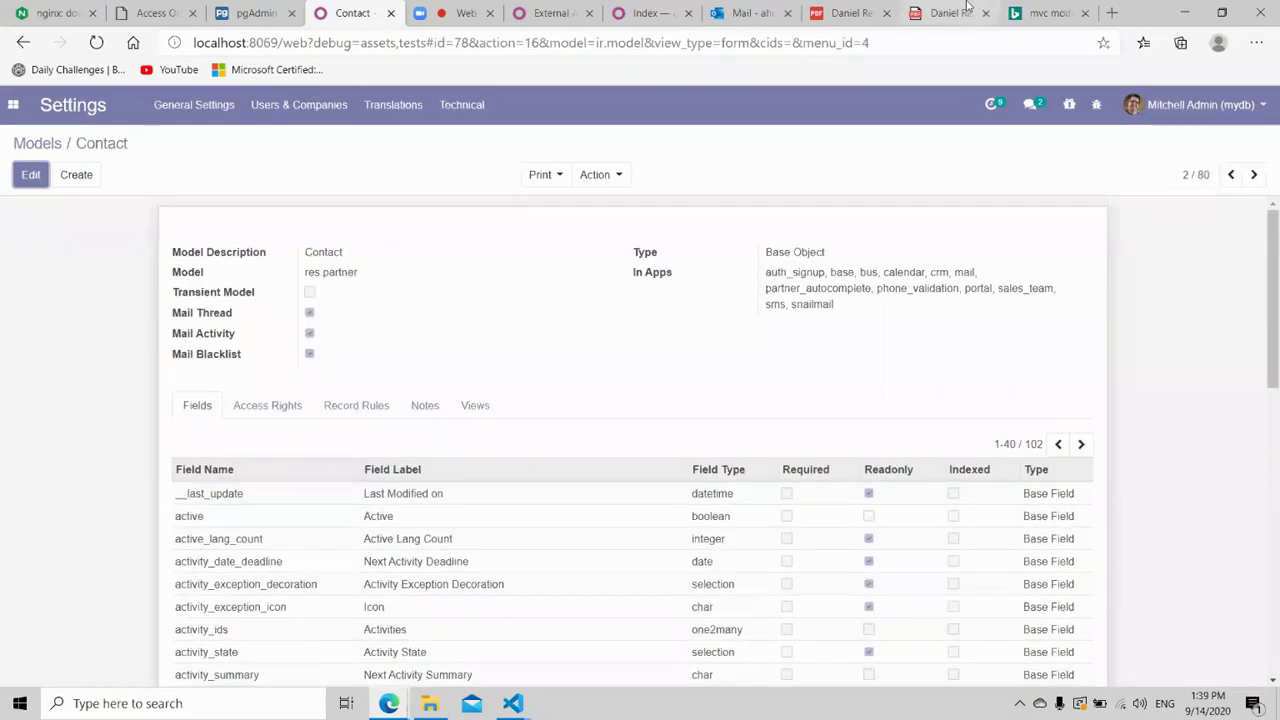
scroll(357, 429, "down", 1)
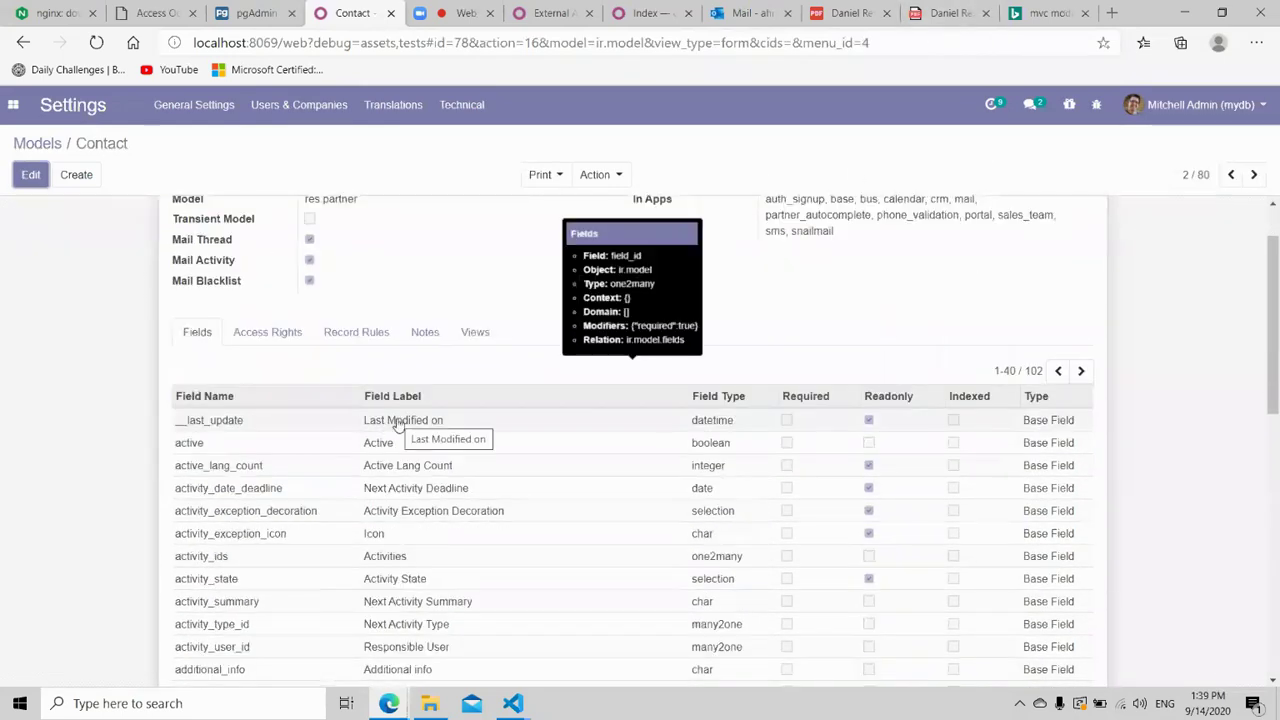
left_click(397, 424)
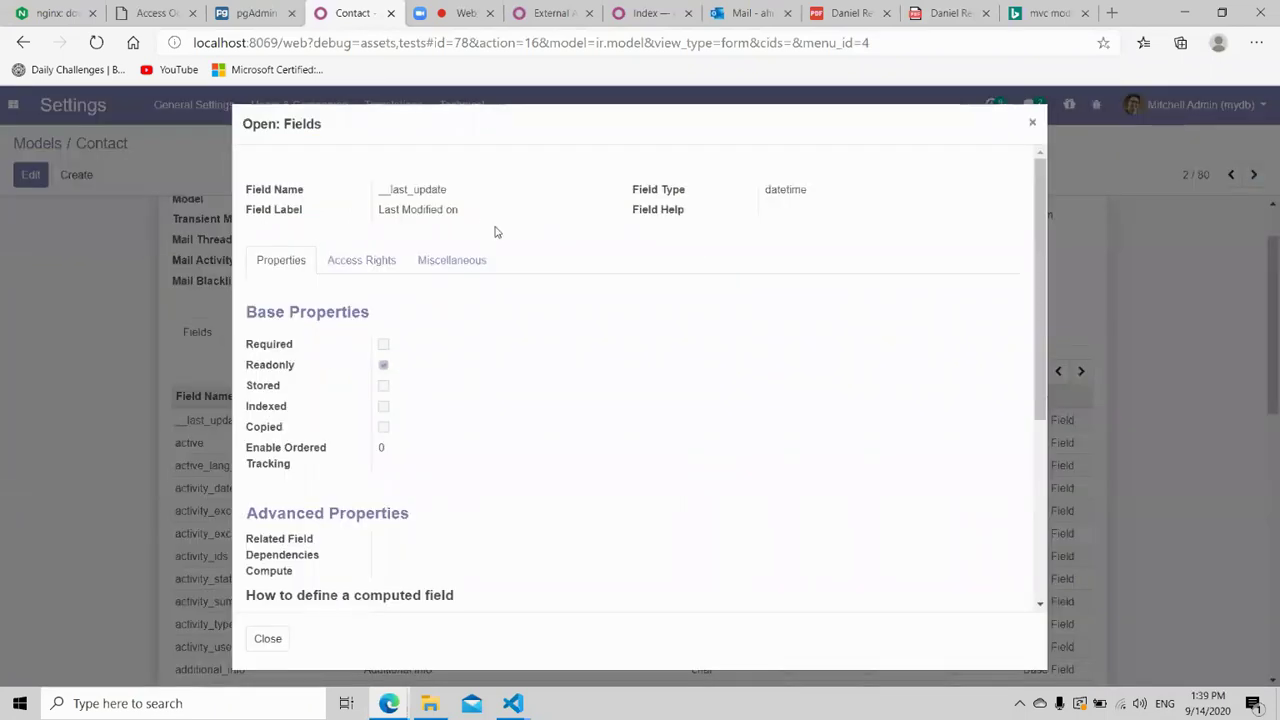
Step: Review __last_update, make the Contact model editable, and reopen then close __last_update
scroll(500, 271, "down", 3)
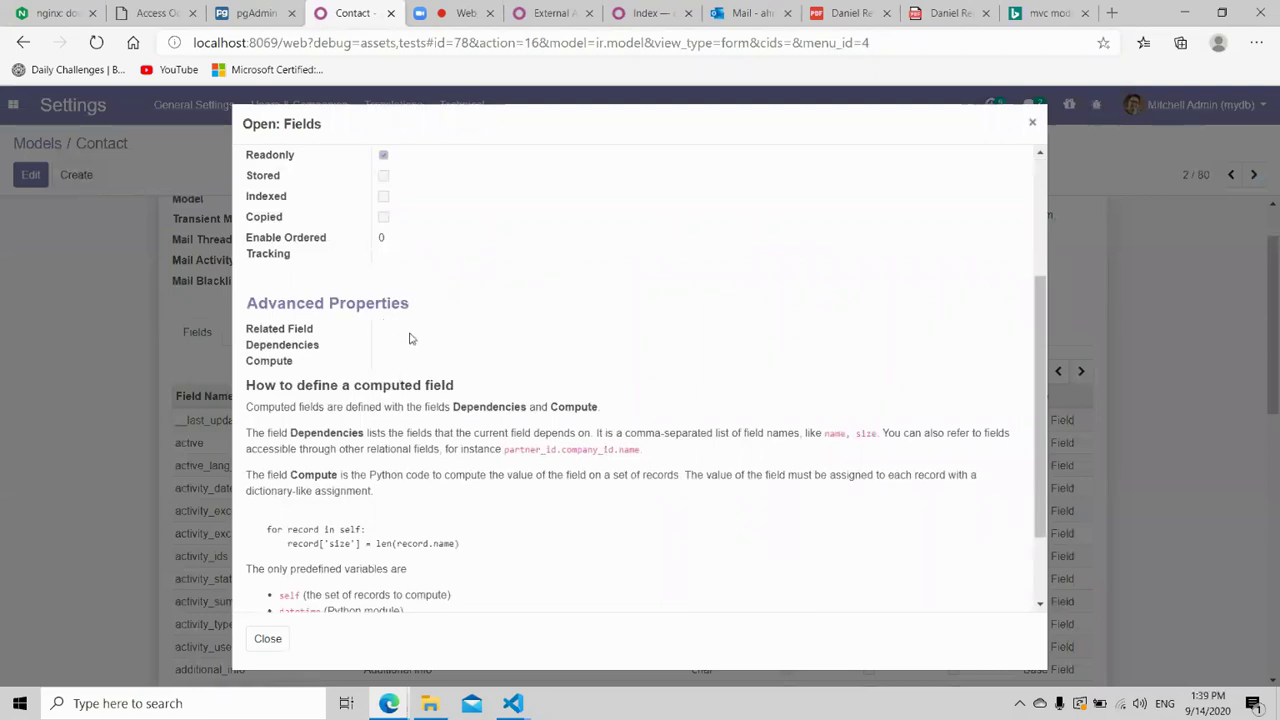
scroll(409, 339, "down", 1)
scroll(409, 339, "up", 5)
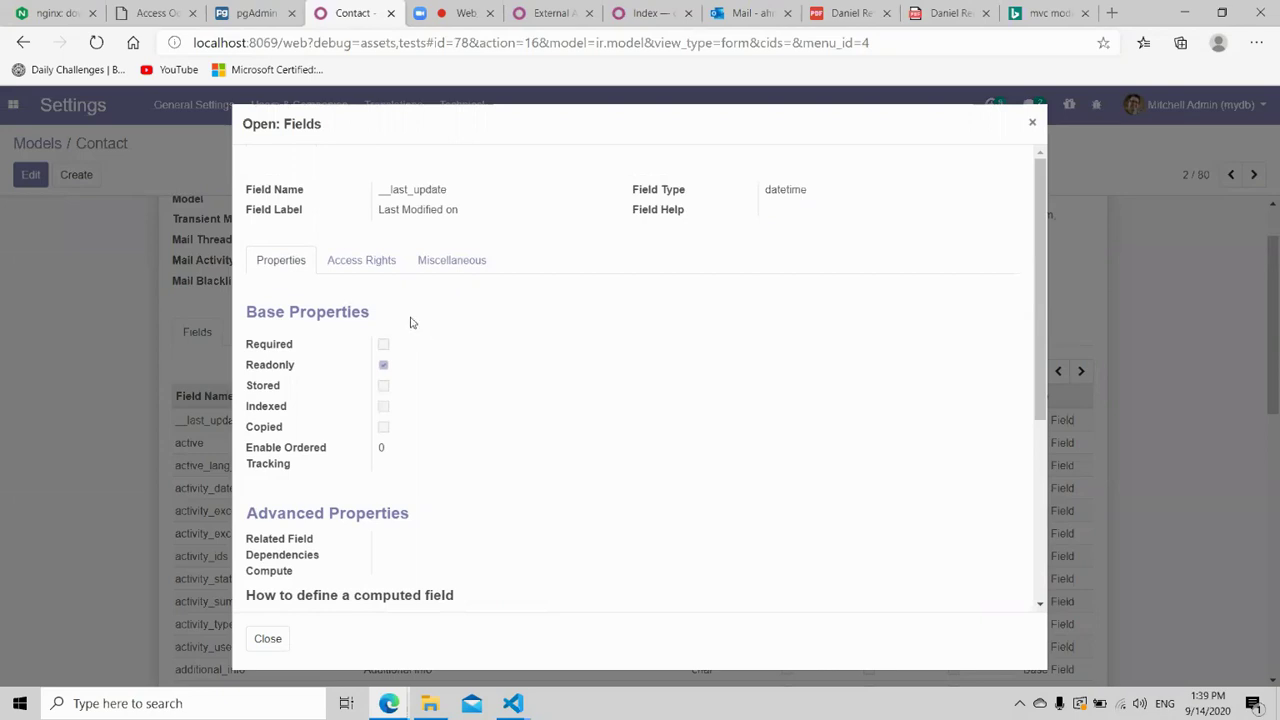
scroll(526, 314, "down", 4)
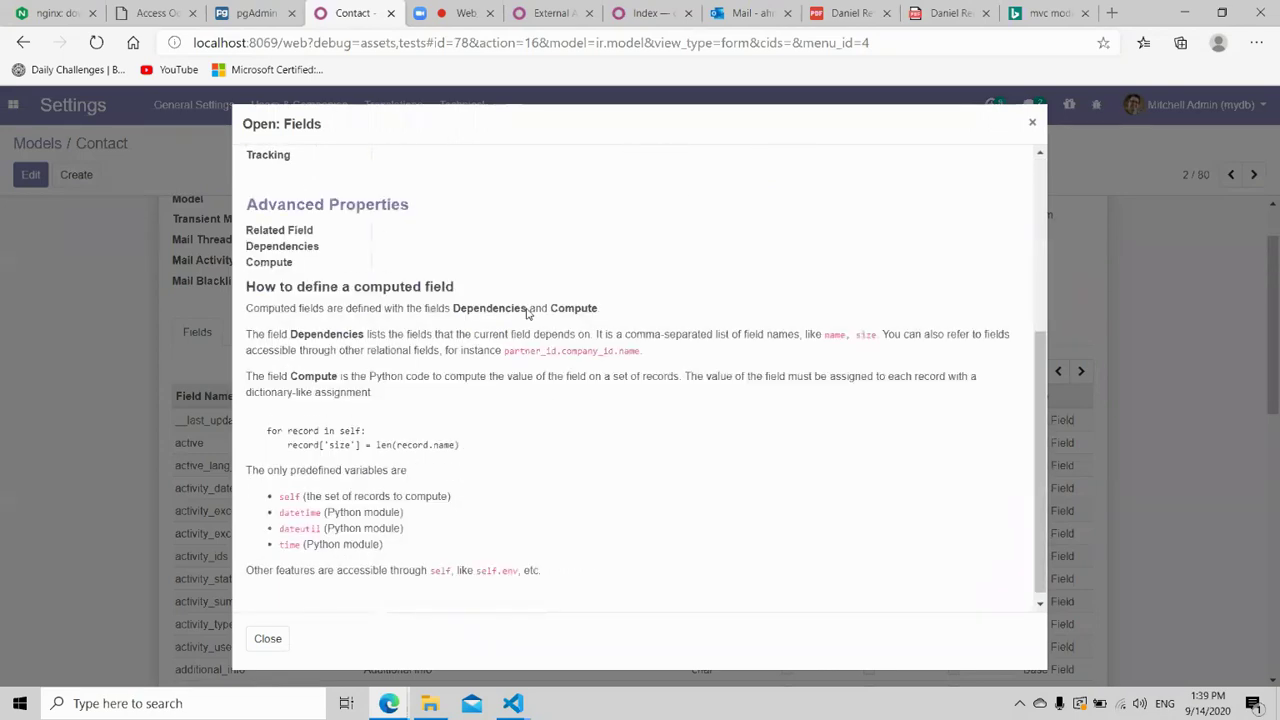
scroll(526, 314, "up", 4)
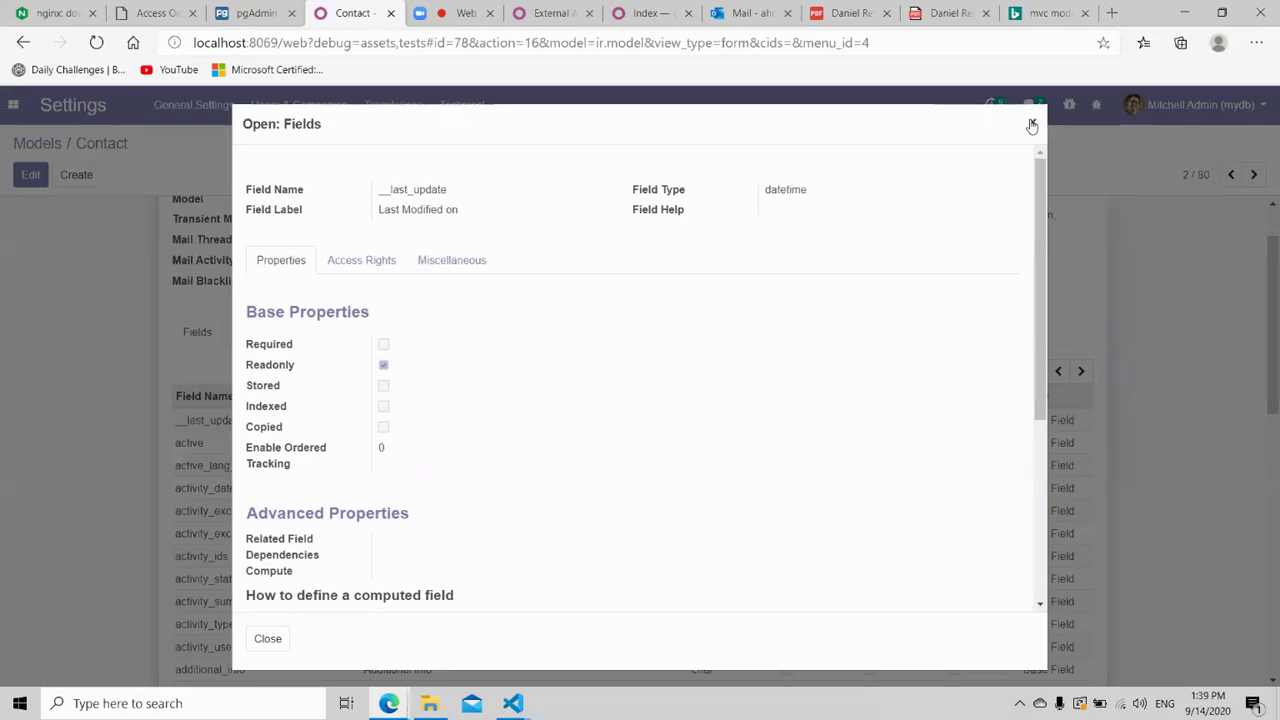
left_click(1032, 126)
left_click(31, 175)
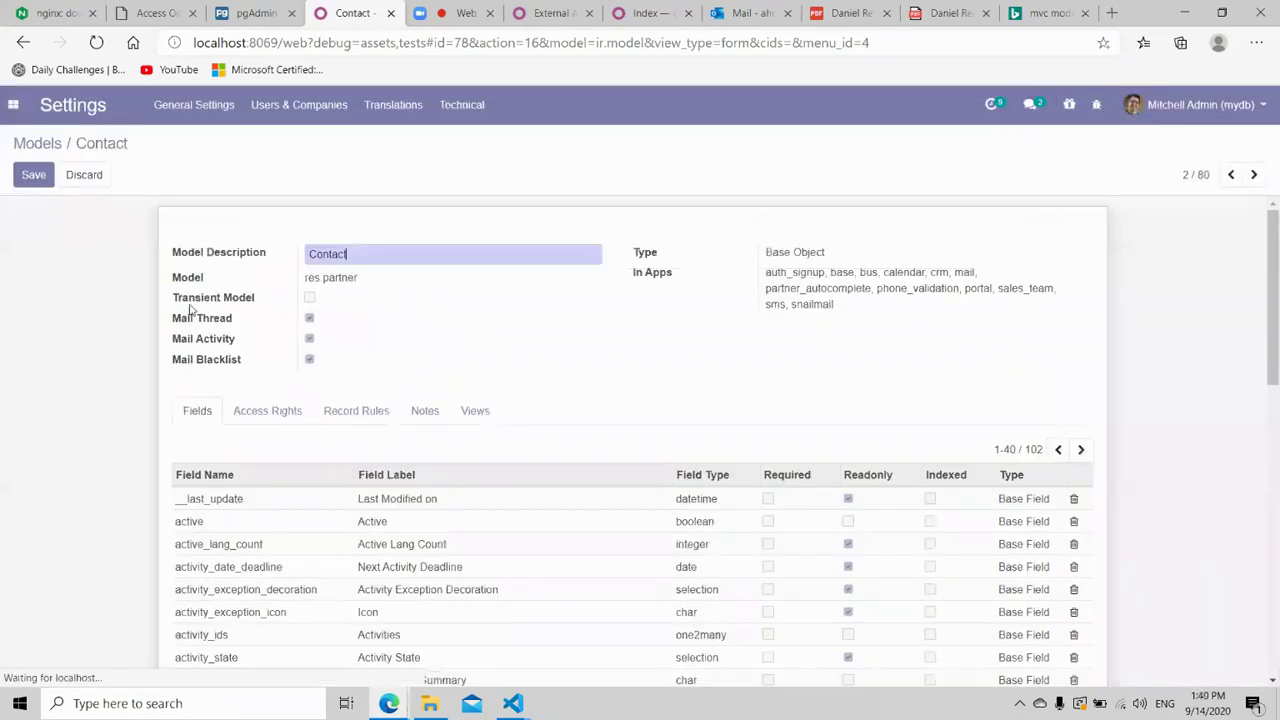
scroll(385, 420, "down", 1)
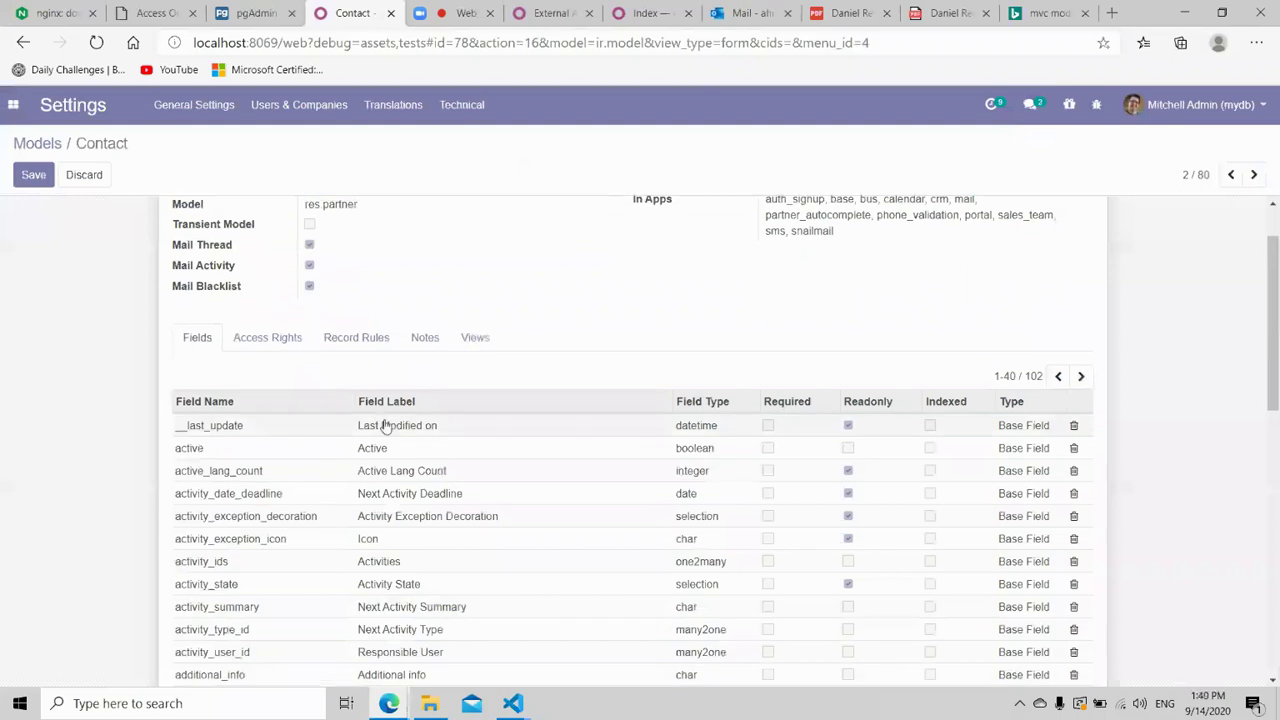
left_click(398, 428)
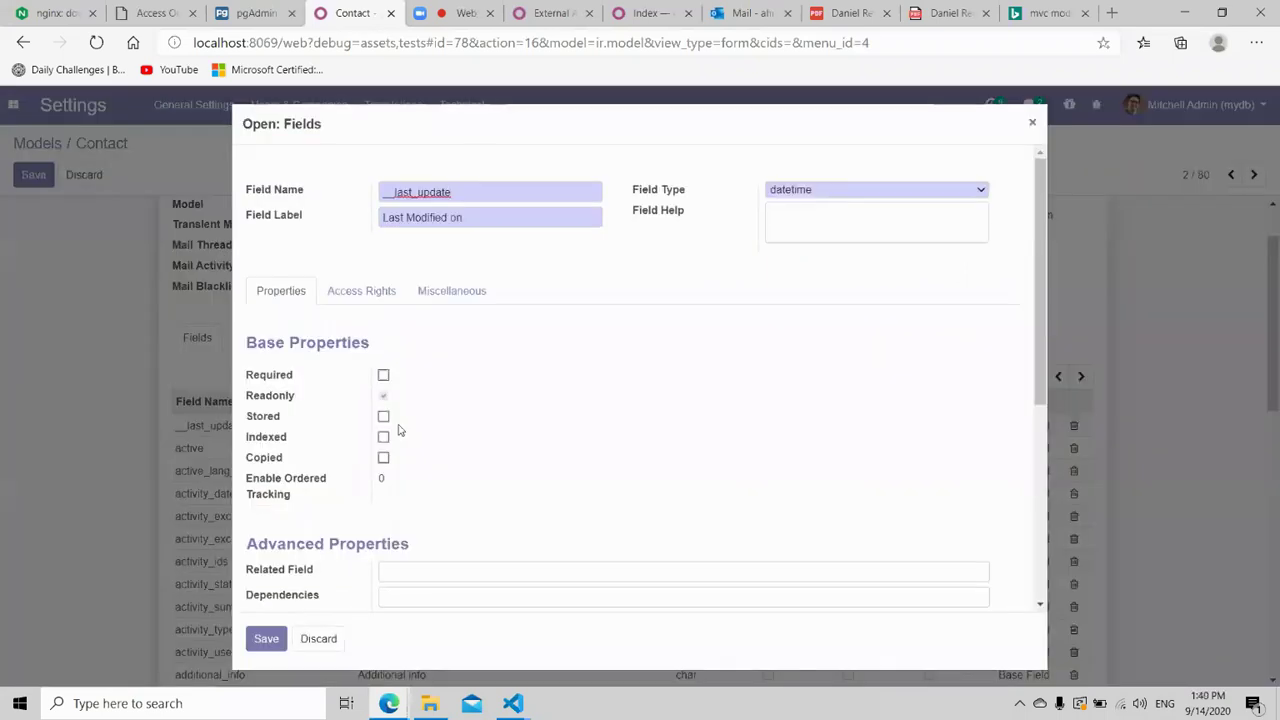
scroll(522, 276, "down", 1)
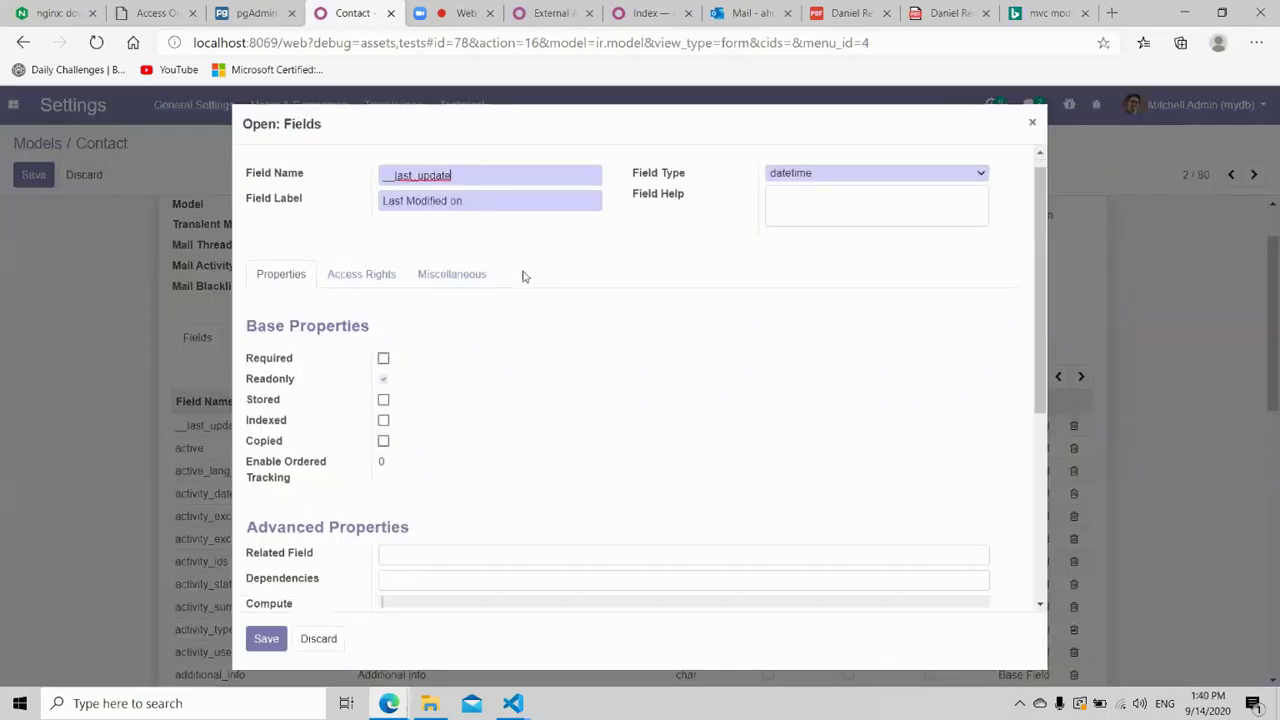
scroll(522, 276, "down", 2)
scroll(522, 276, "up", 3)
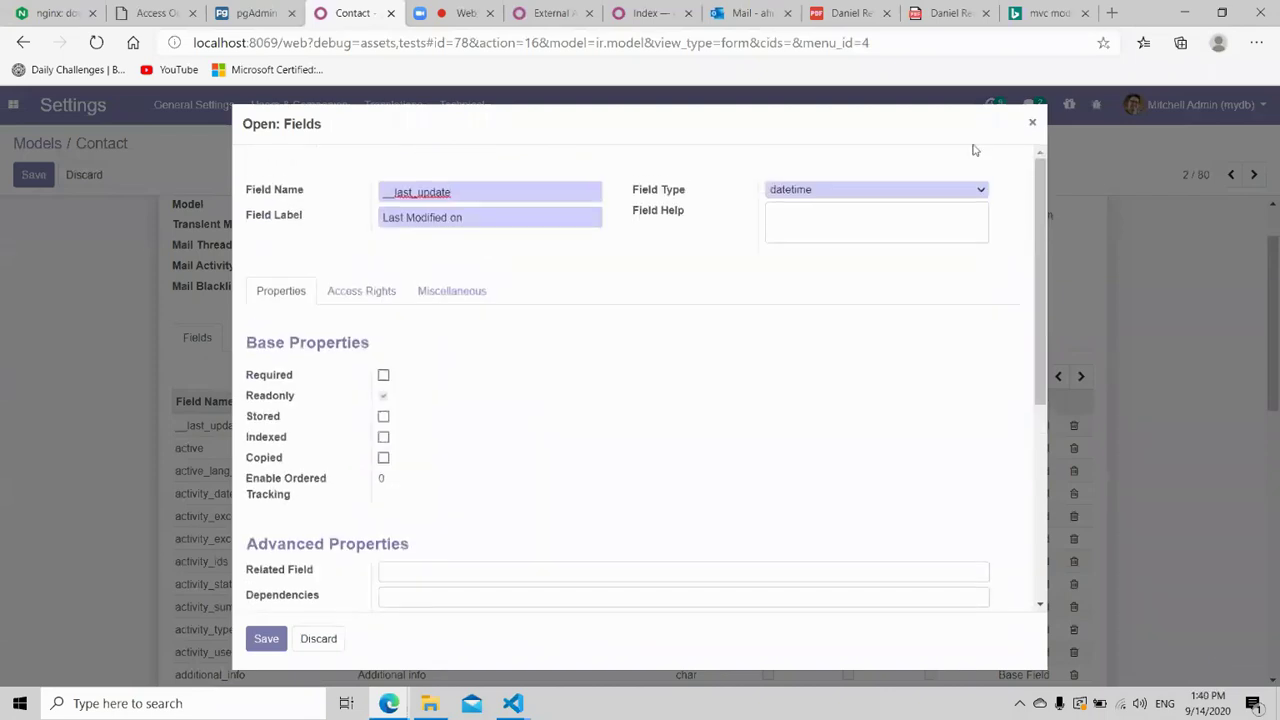
left_click(1032, 126)
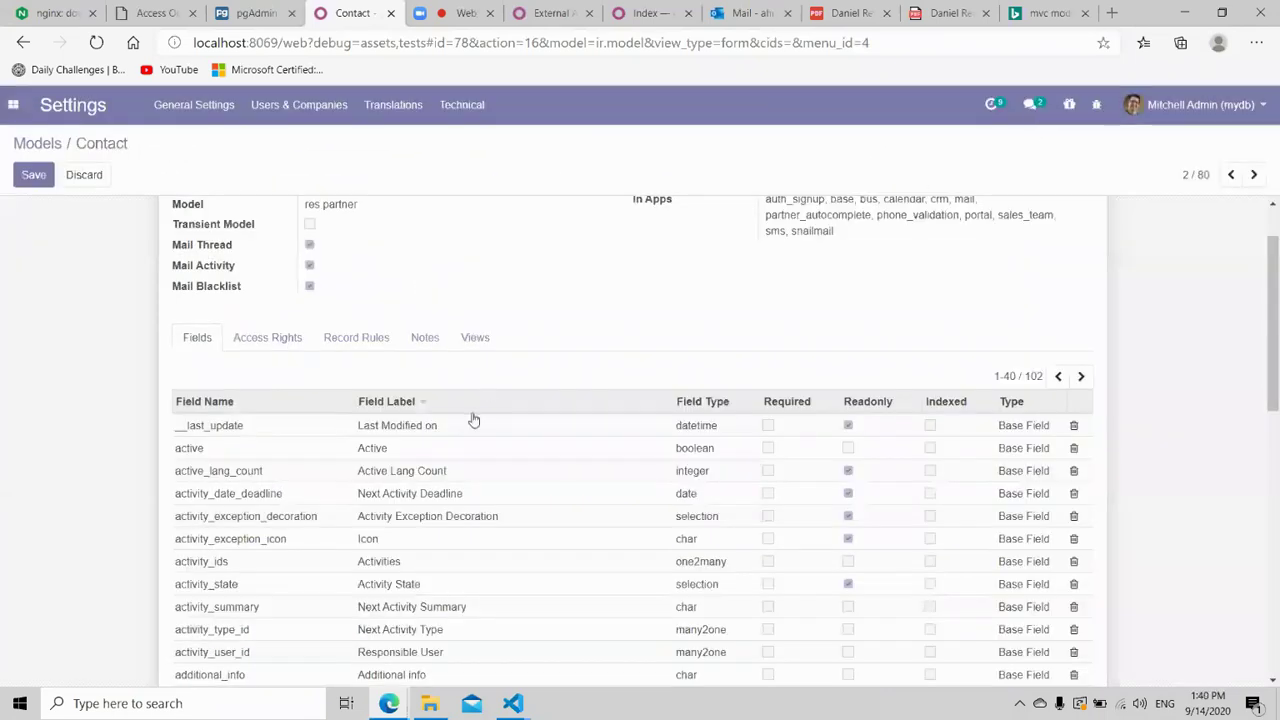
Step: Add a new field line at the end of the Contact model's fields
scroll(456, 438, "up", 1)
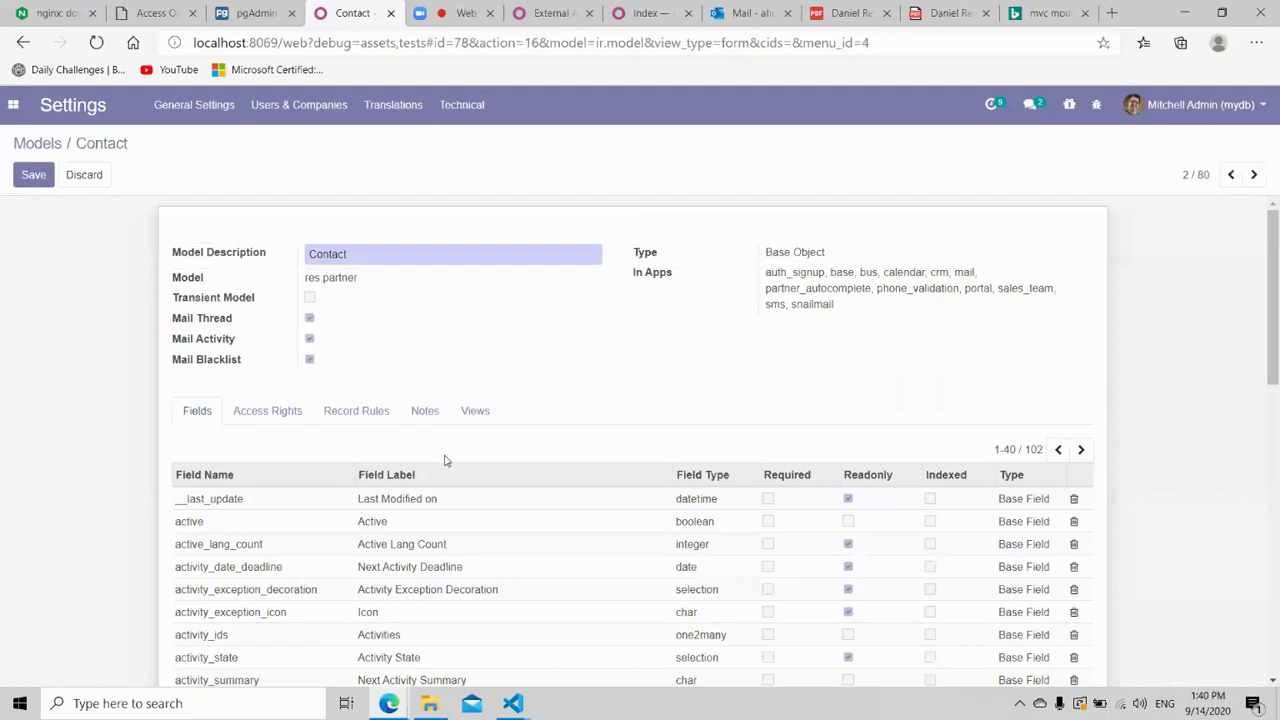
scroll(447, 456, "down", 6)
scroll(449, 457, "down", 3)
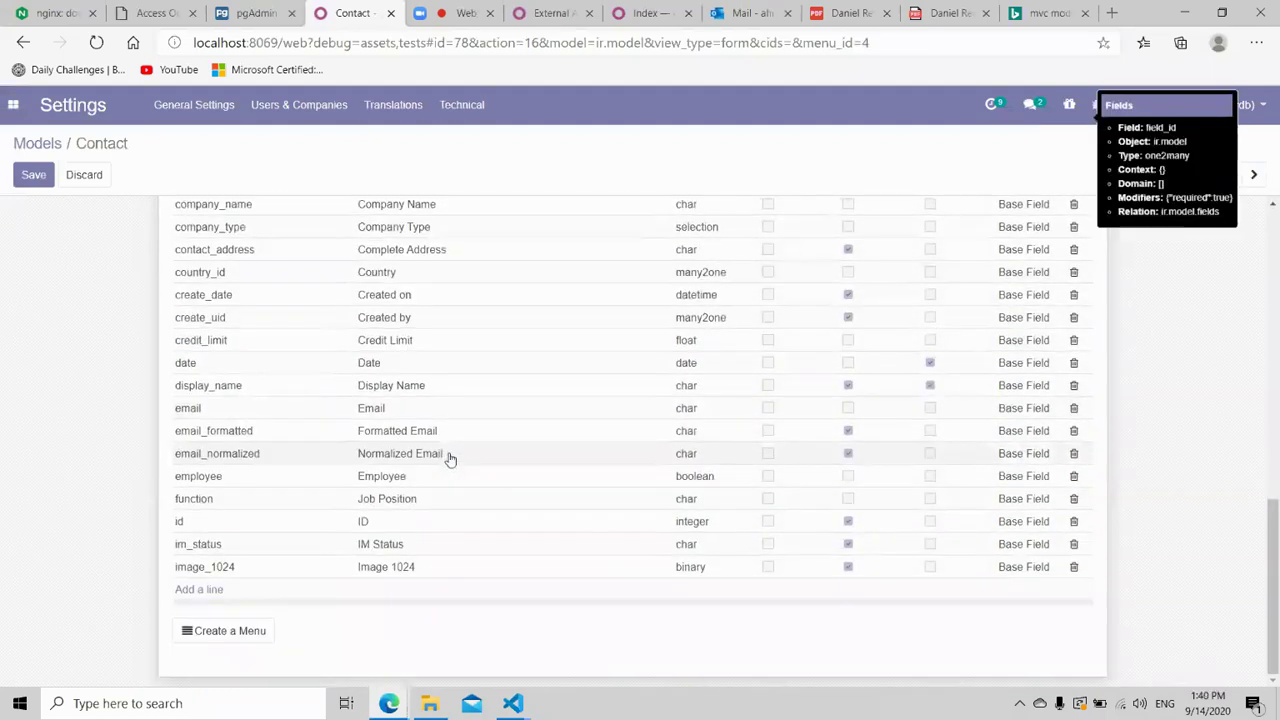
left_click(198, 594)
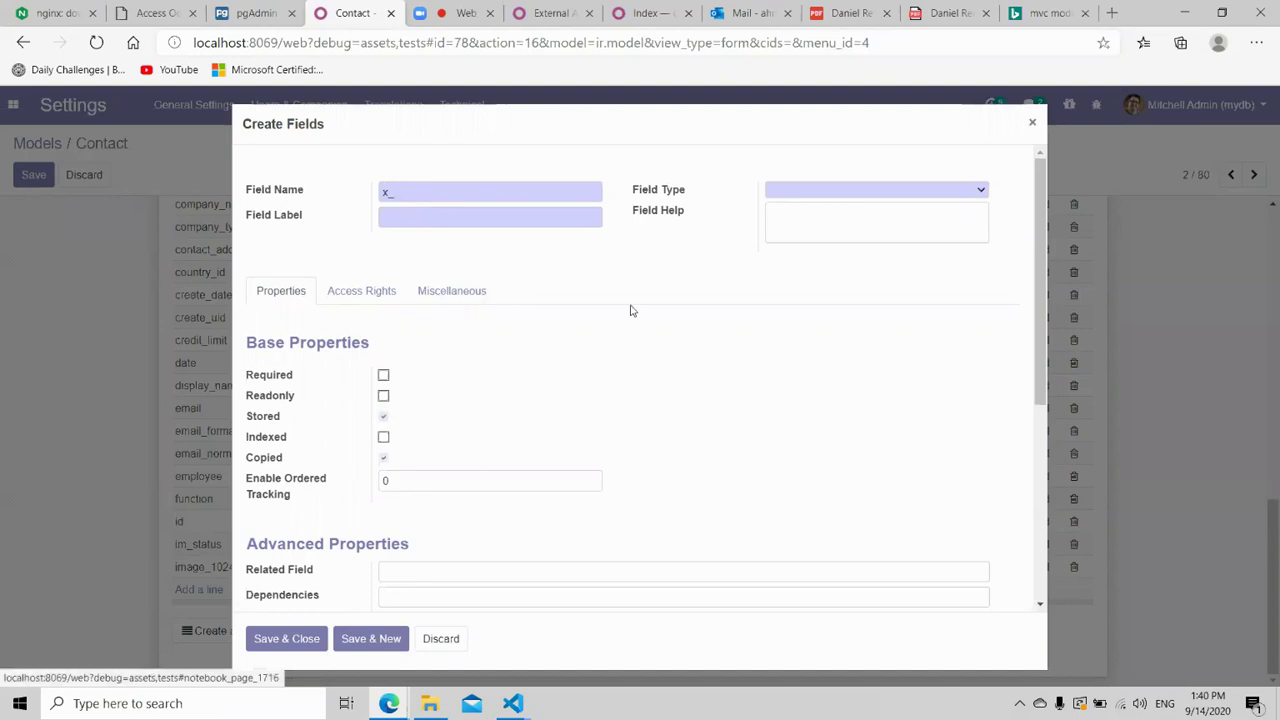
scroll(849, 289, "down", 4)
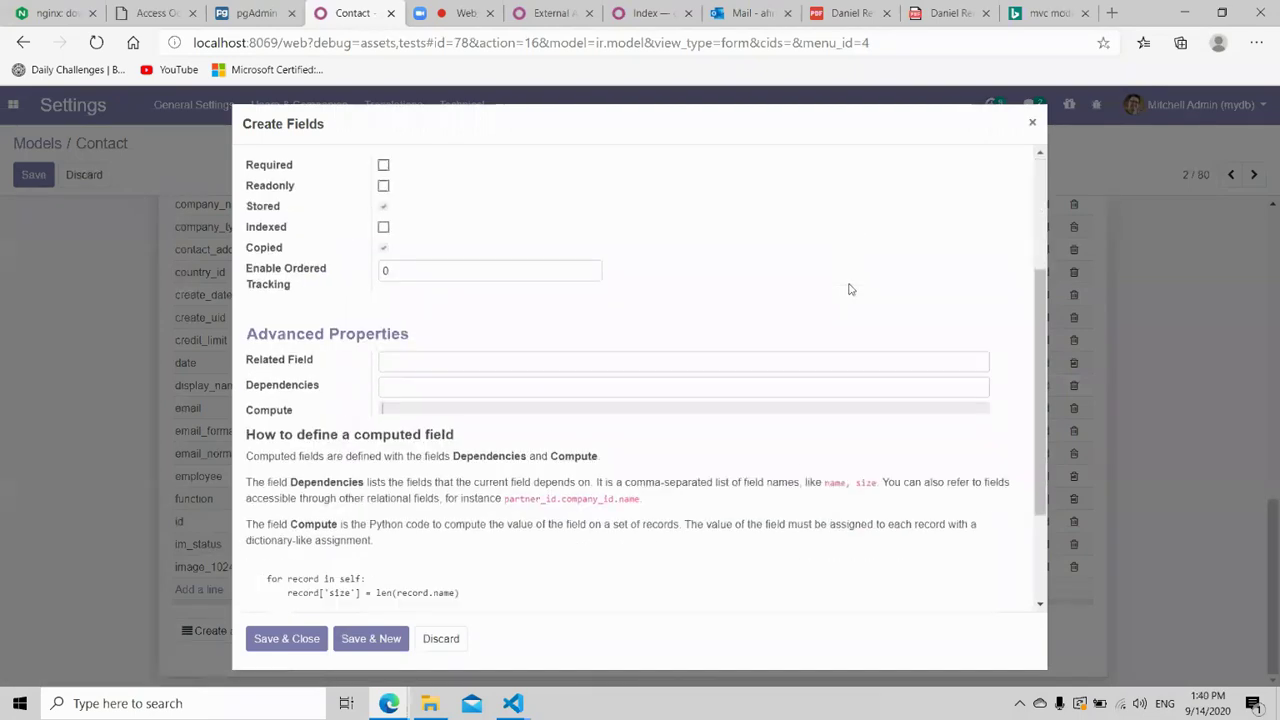
scroll(849, 289, "up", 5)
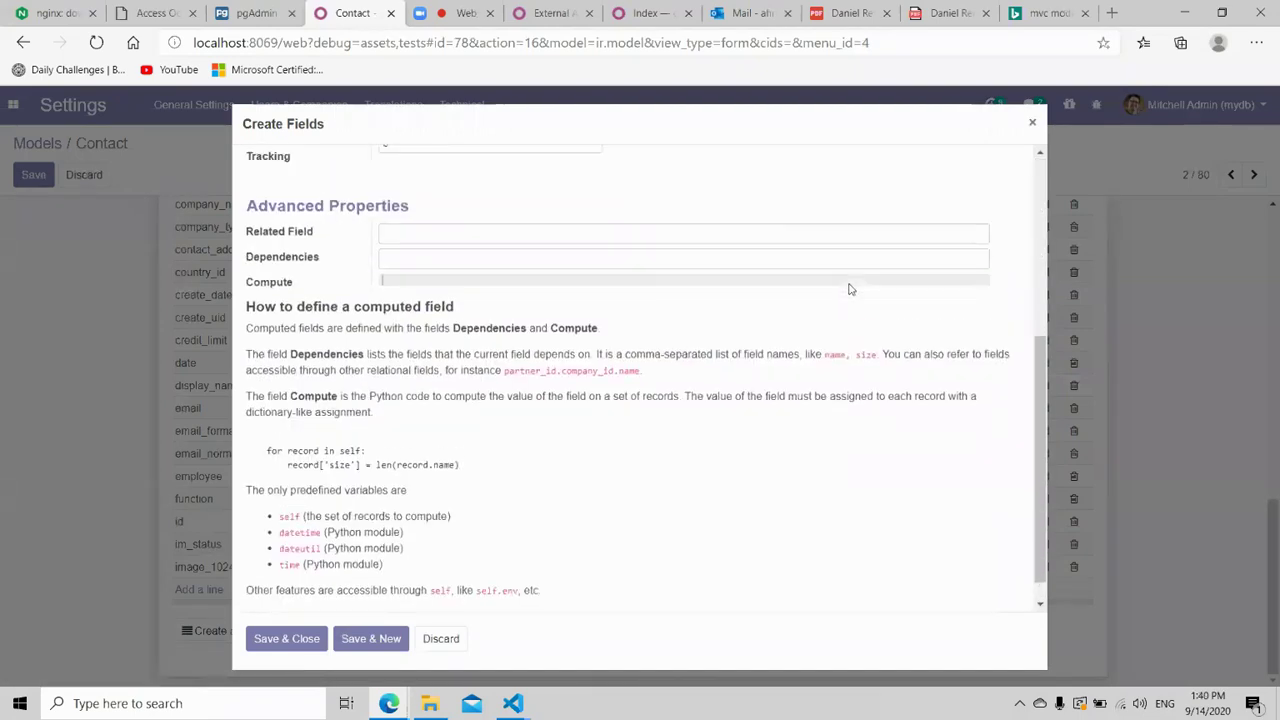
scroll(849, 289, "down", 4)
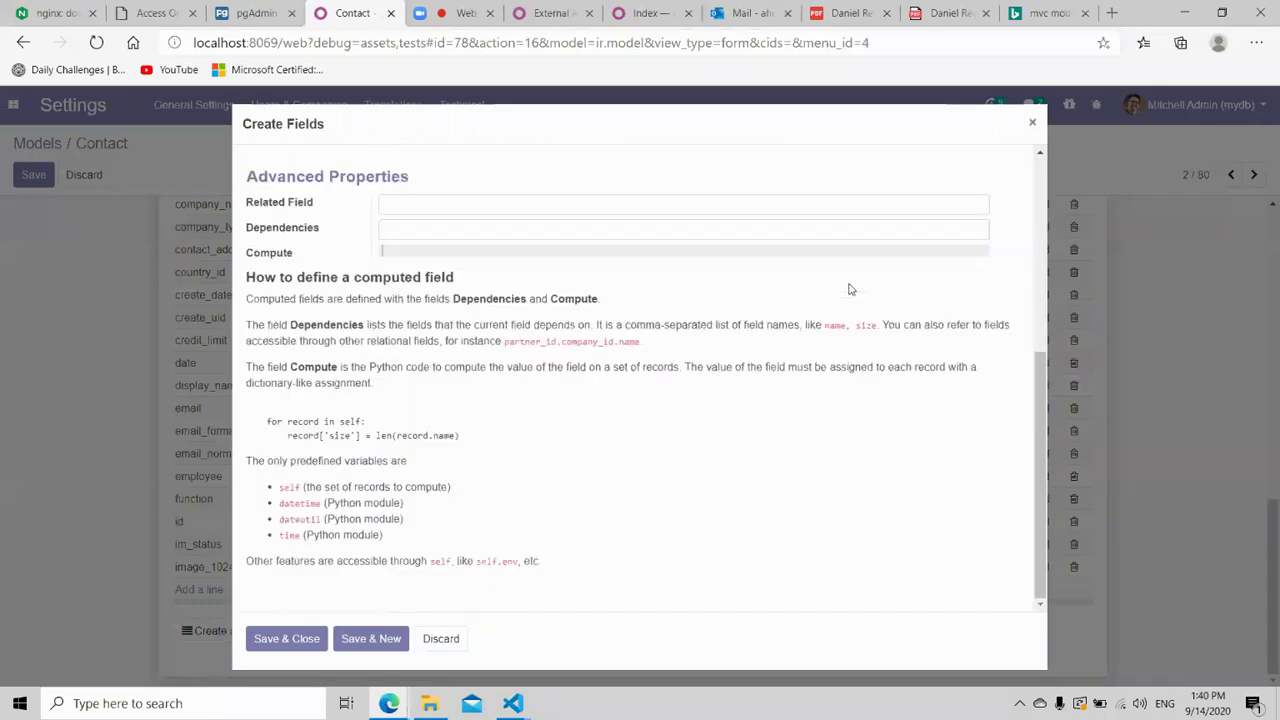
scroll(849, 289, "up", 5)
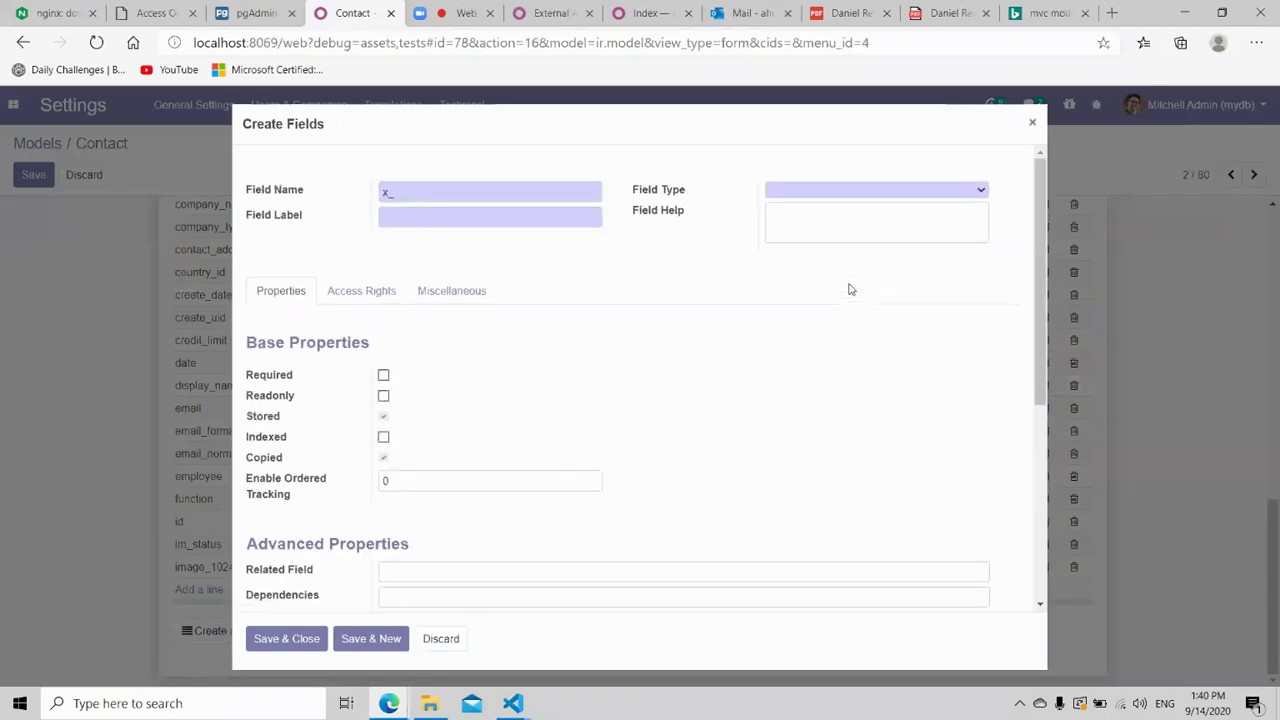
left_click(940, 12)
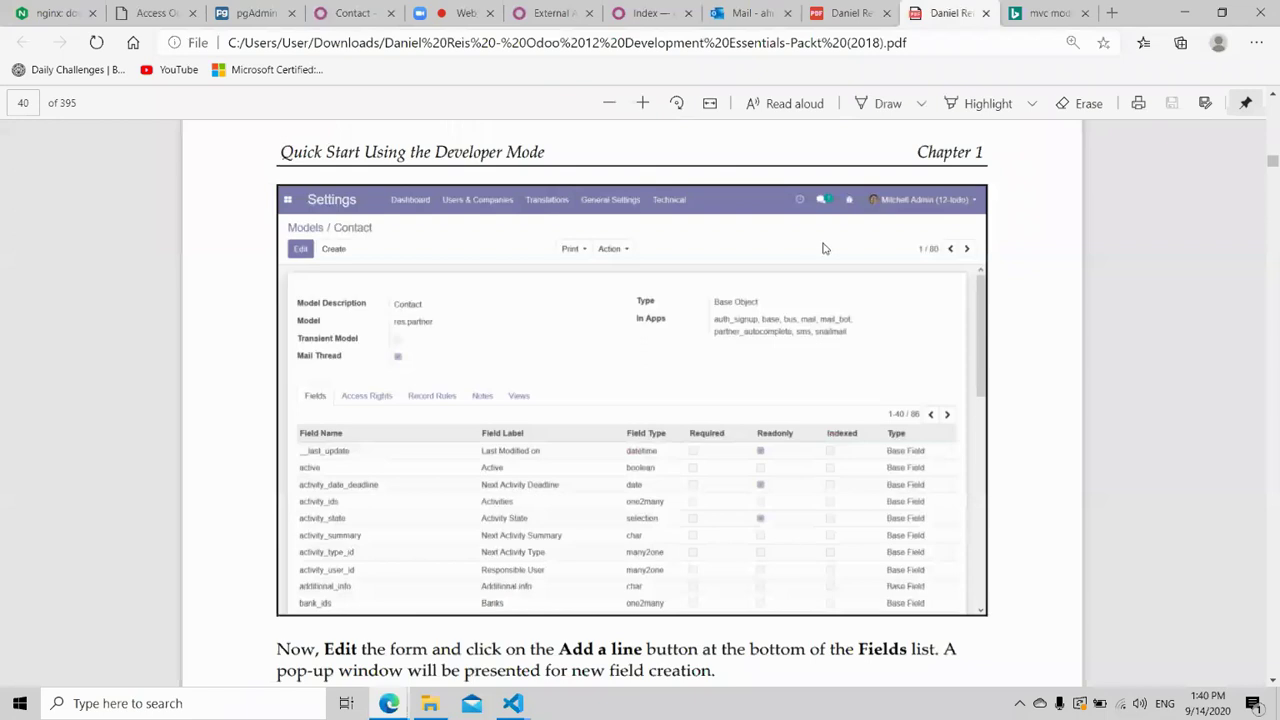
scroll(757, 271, "down", 1)
scroll(757, 271, "down", 1)
scroll(755, 270, "up", 2)
left_click(356, 10)
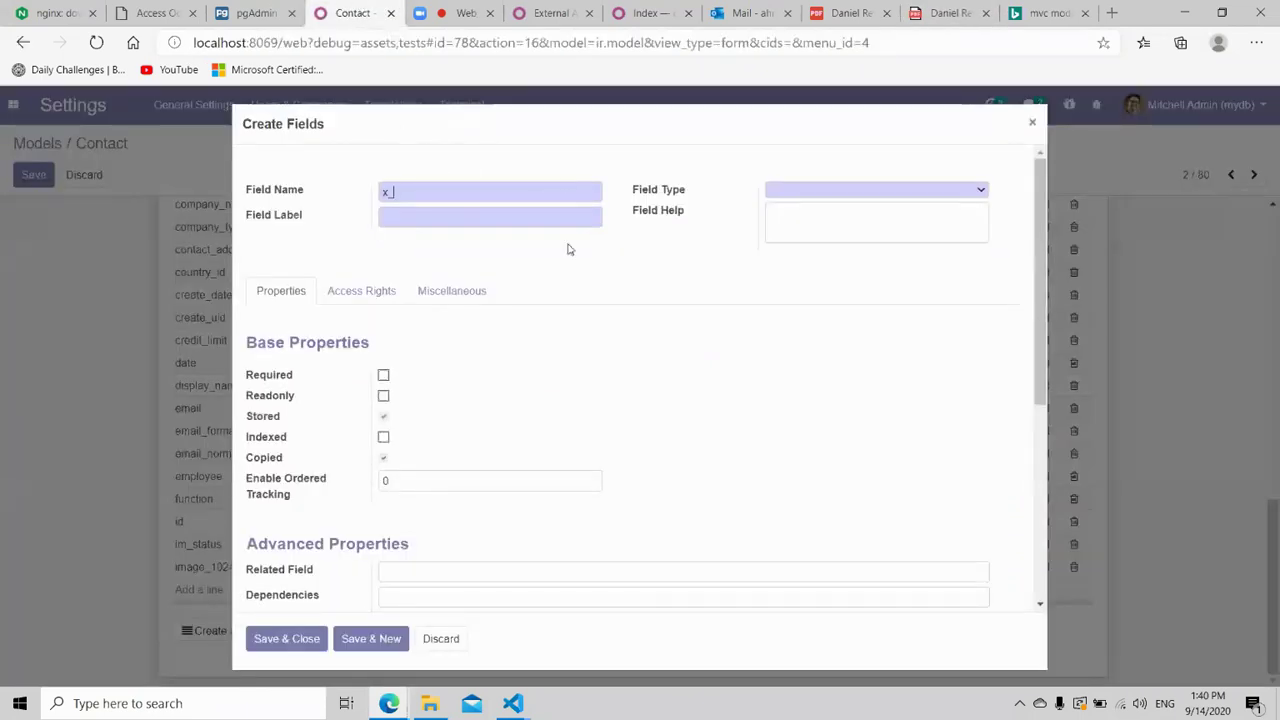
Step: Make the new field a read-only datetime labelled 'Last modified on'
scroll(606, 294, "down", 3)
scroll(618, 295, "down", 2)
scroll(618, 294, "up", 5)
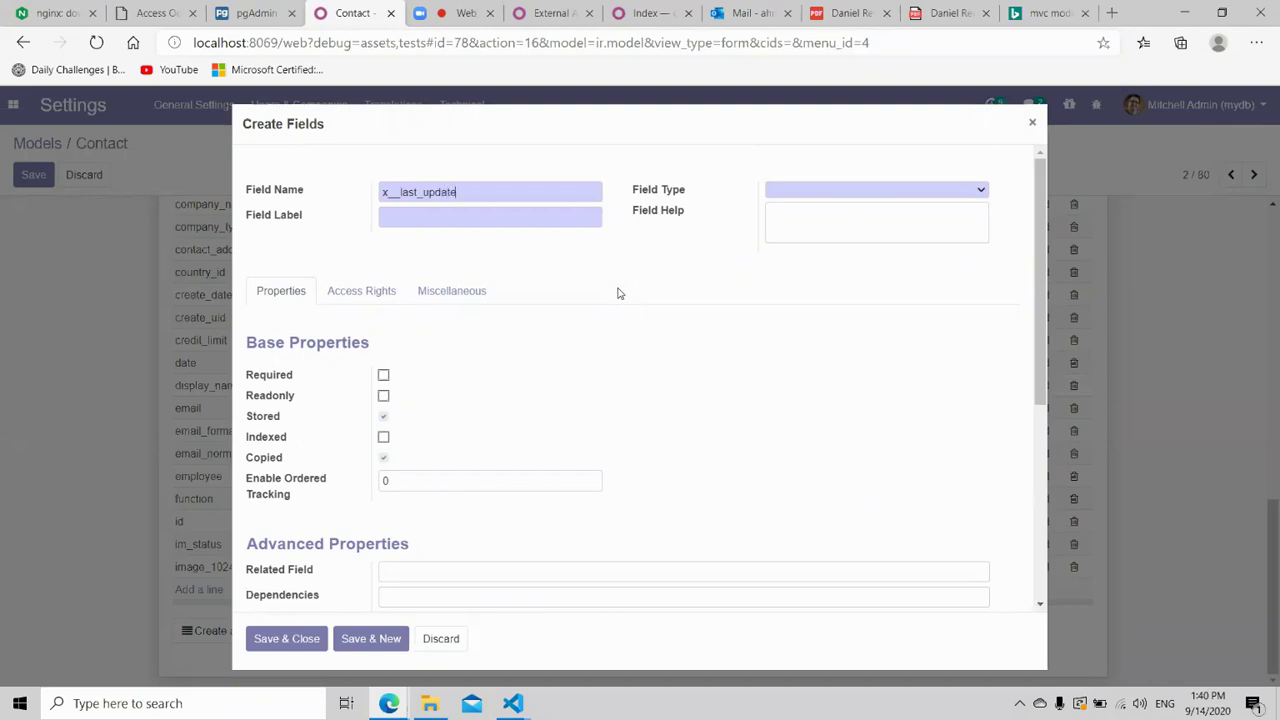
left_click(505, 218)
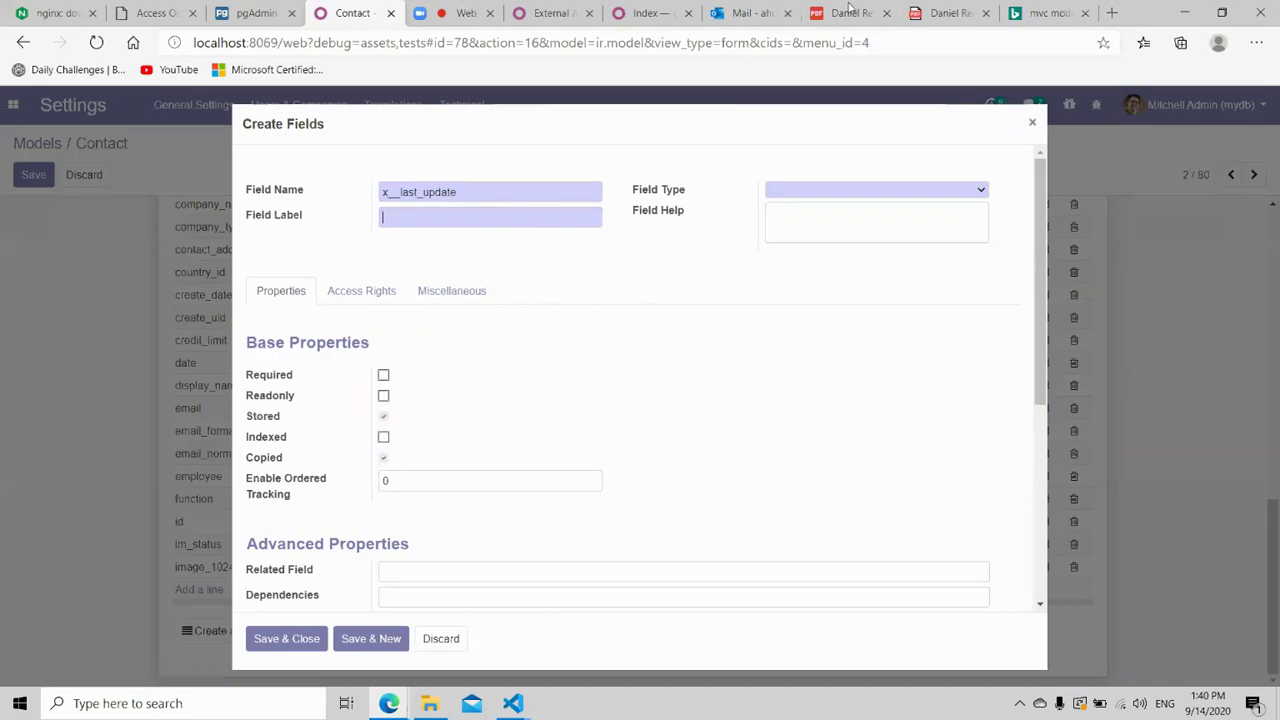
left_click(937, 12)
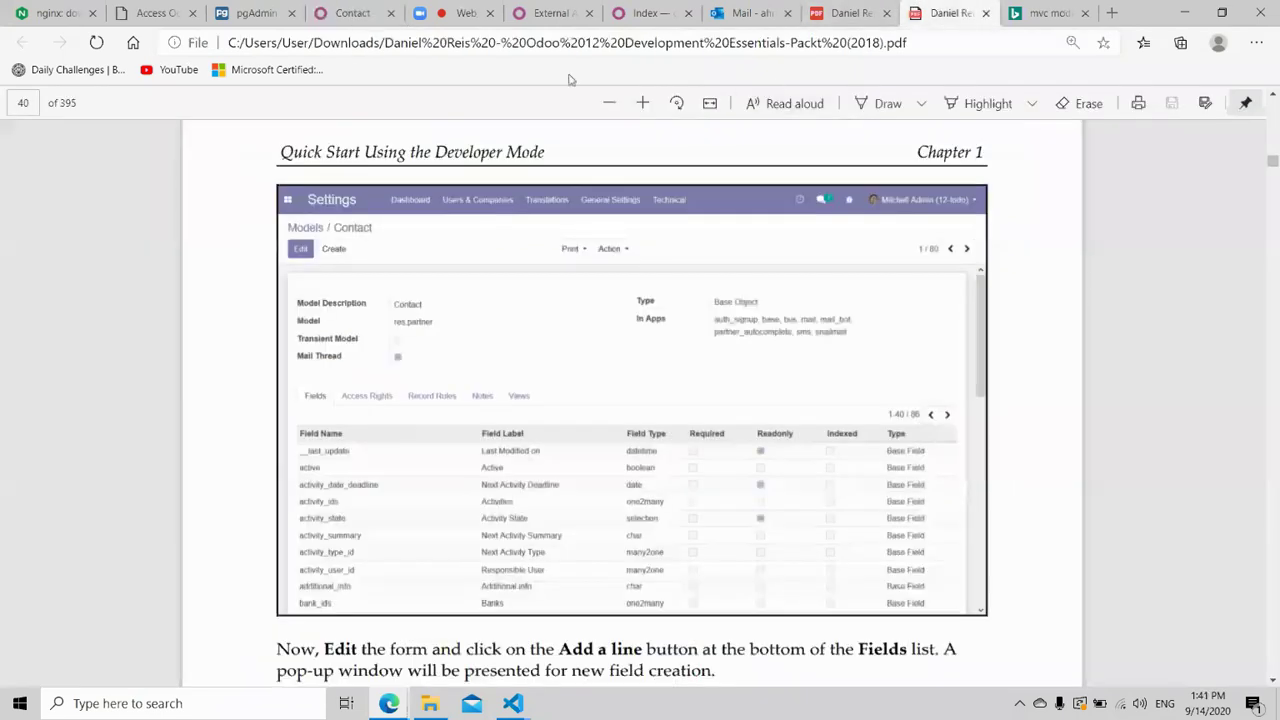
left_click(370, 7)
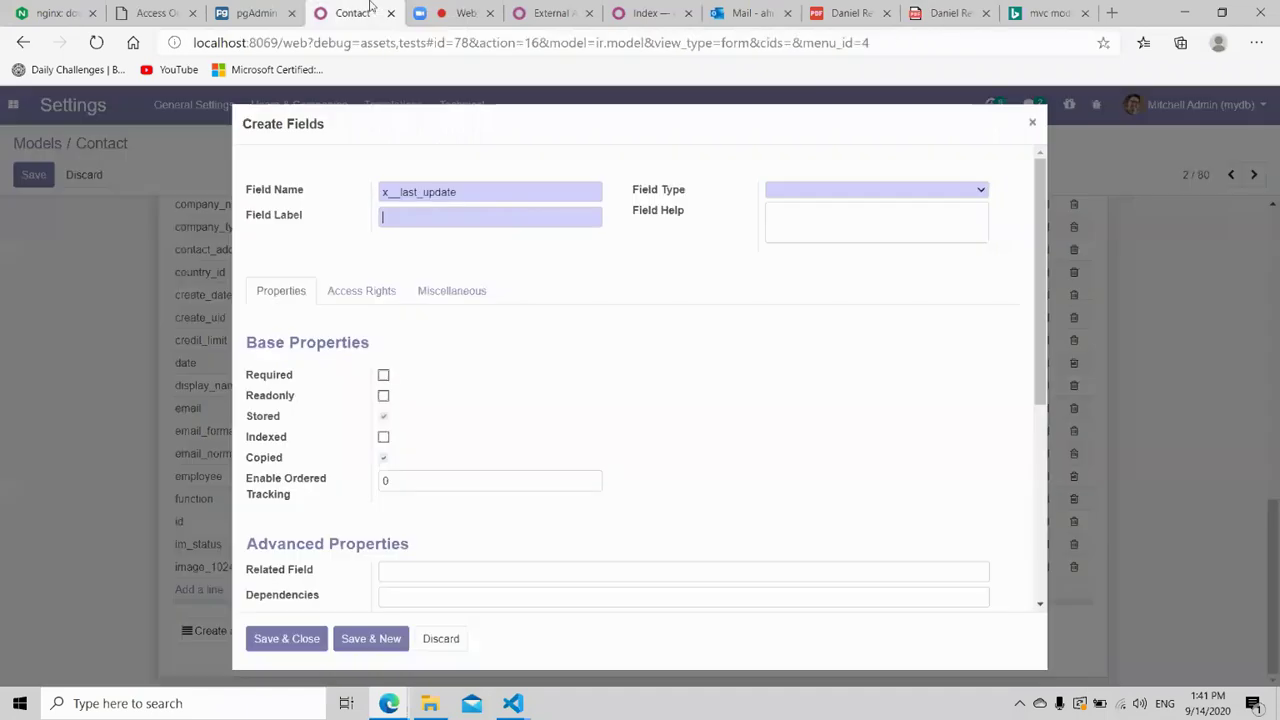
left_click(928, 191)
left_click(800, 259)
left_click(452, 219)
type("Last modified on")
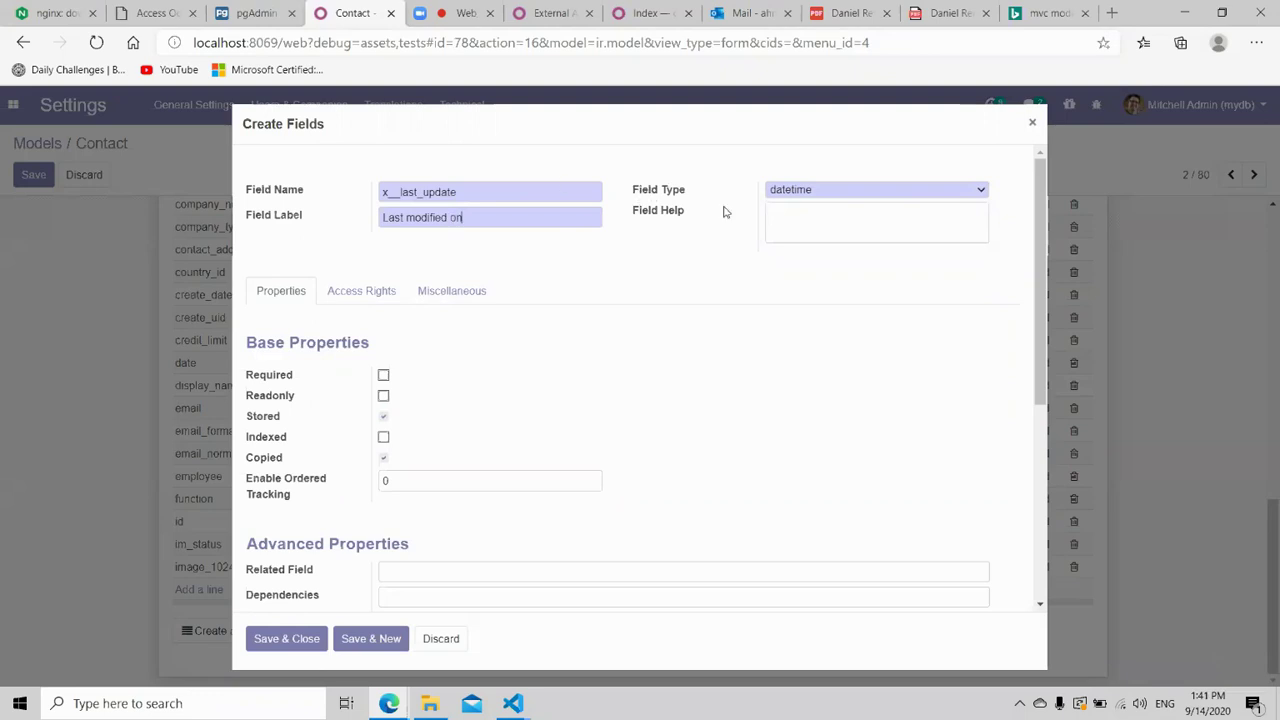
scroll(431, 270, "down", 2)
left_click(384, 256)
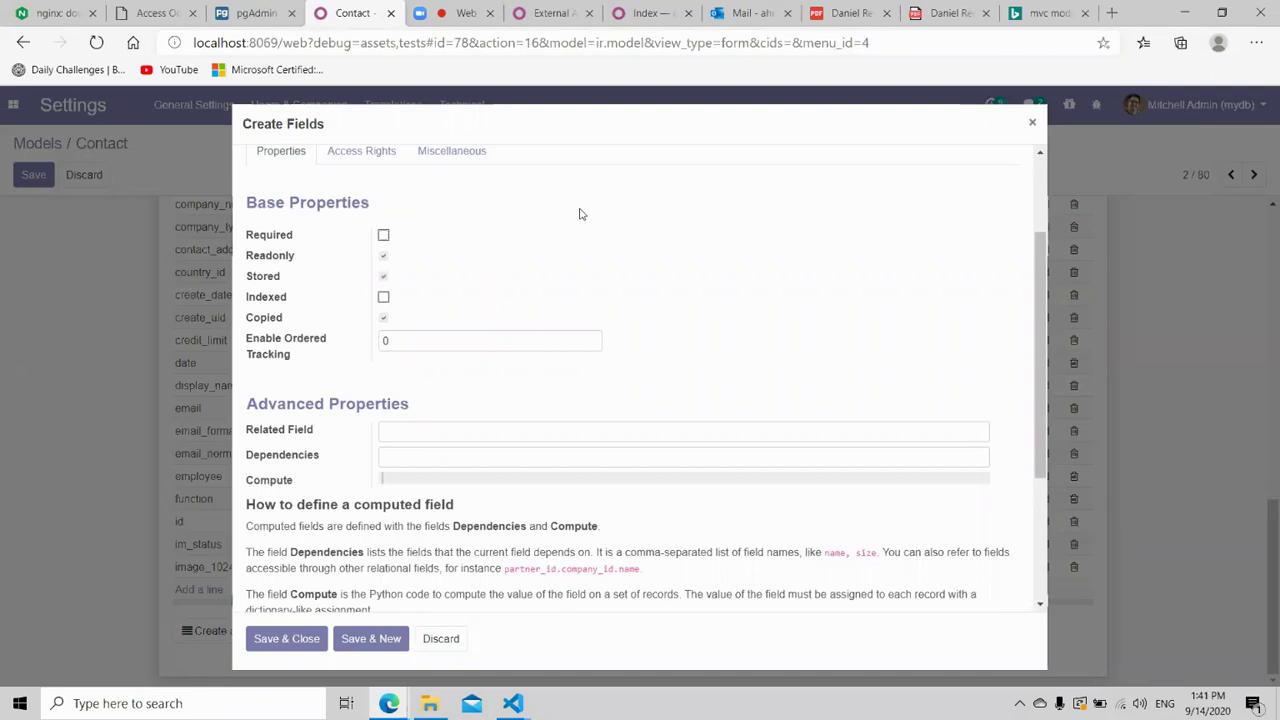
Step: Review the field's Access Rights and Miscellaneous tabs, then return to its properties
scroll(580, 214, "down", 2)
scroll(604, 240, "up", 4)
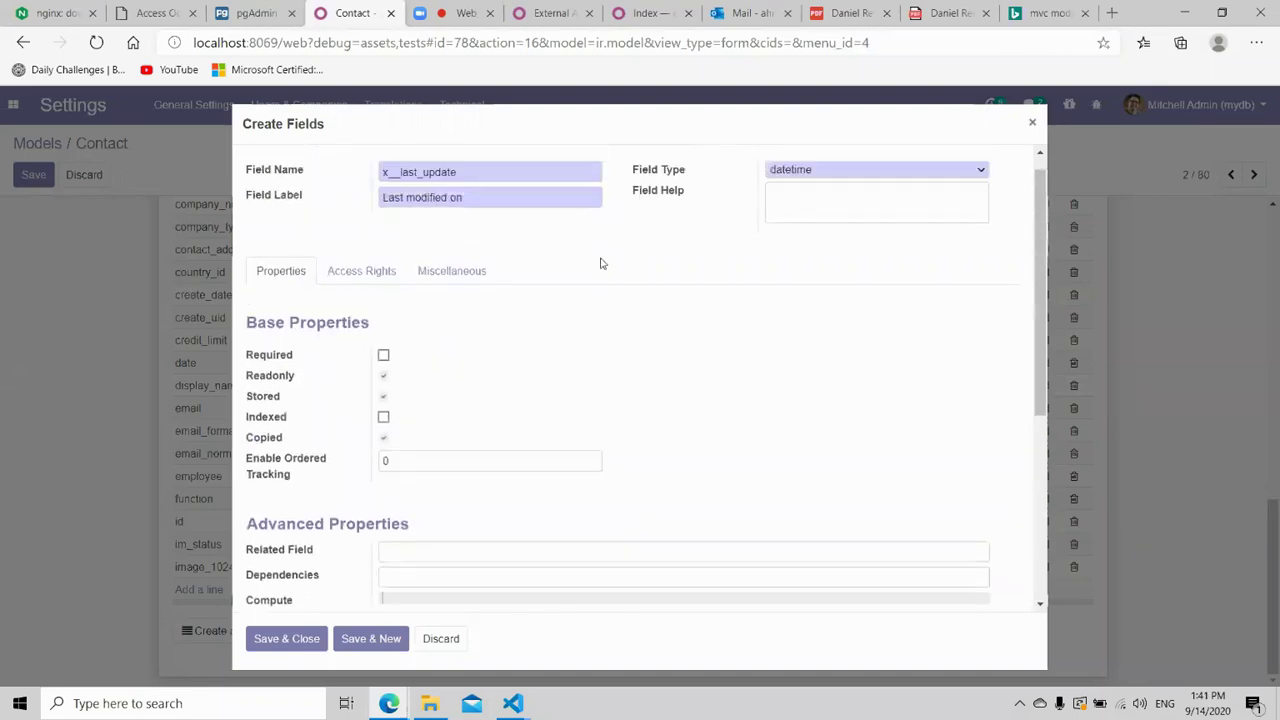
left_click(396, 291)
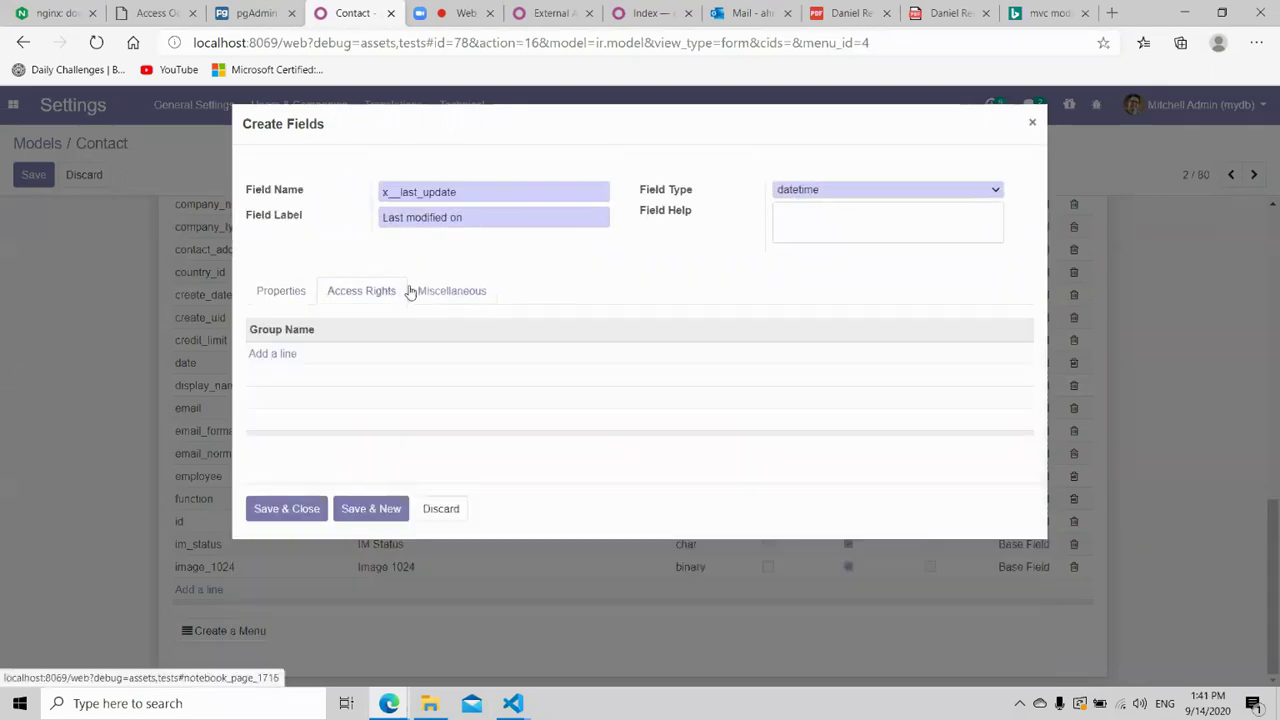
left_click(450, 291)
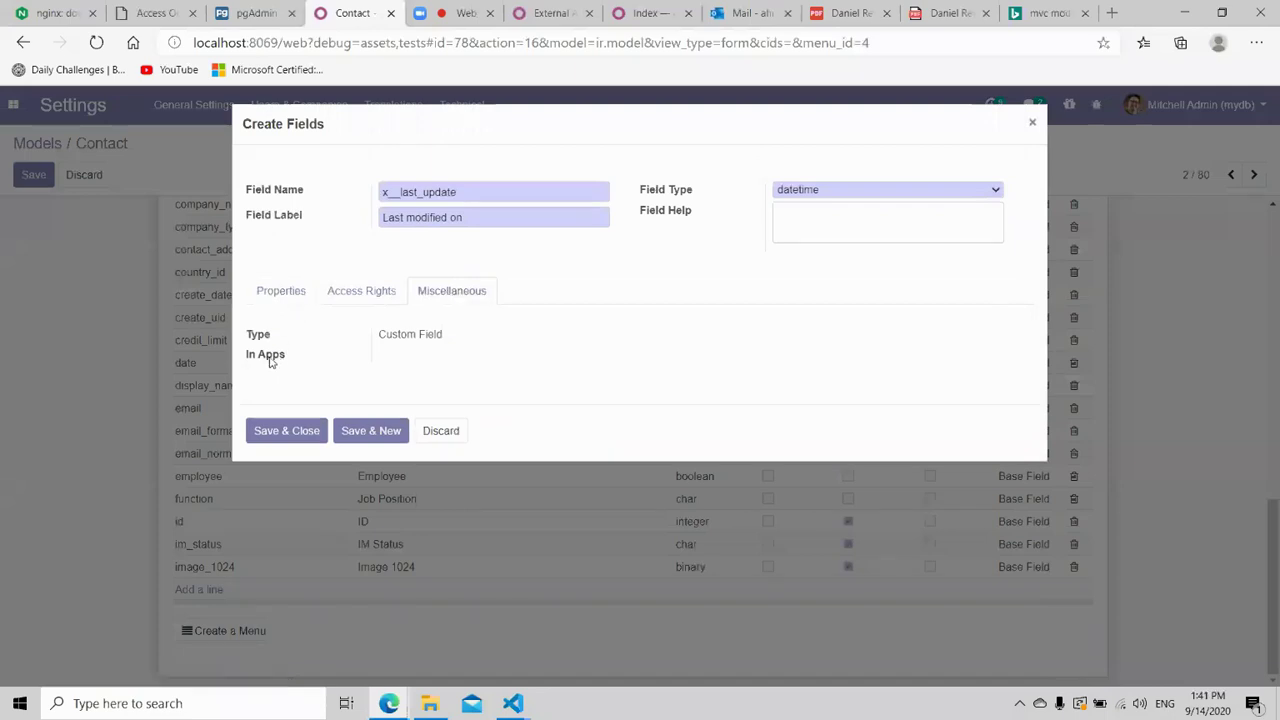
mouse_move(255, 366)
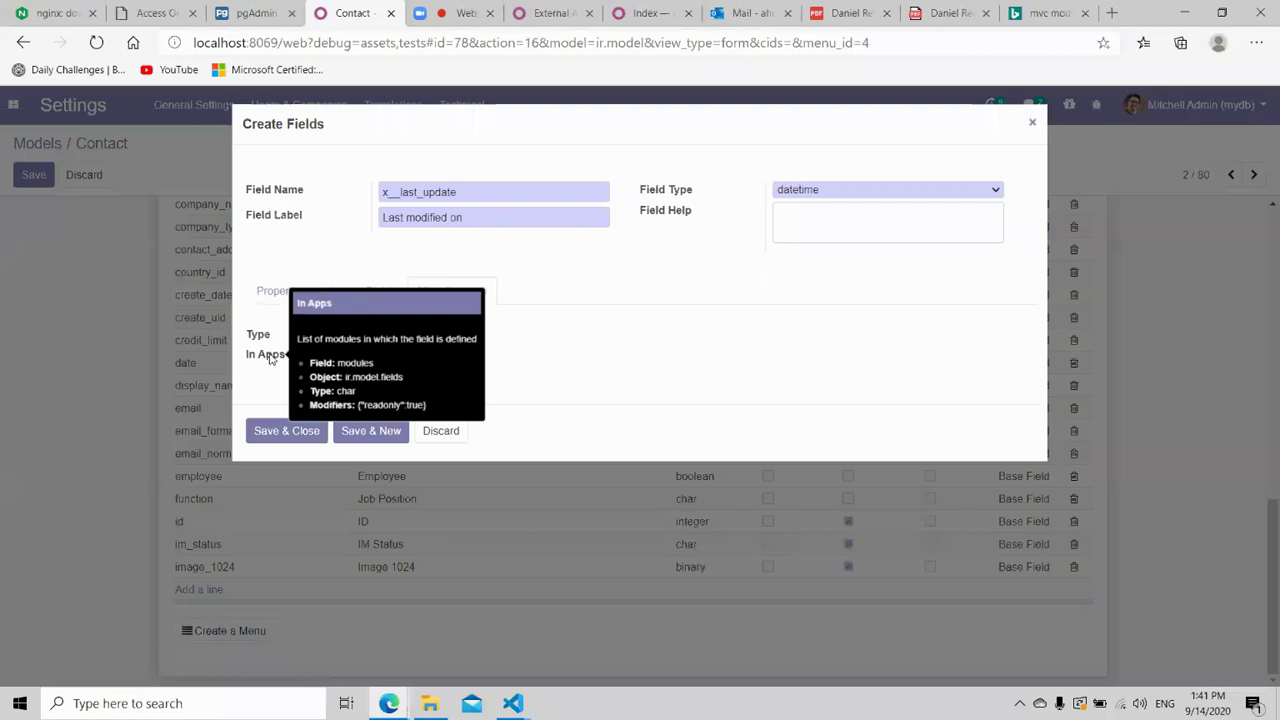
left_click(270, 293)
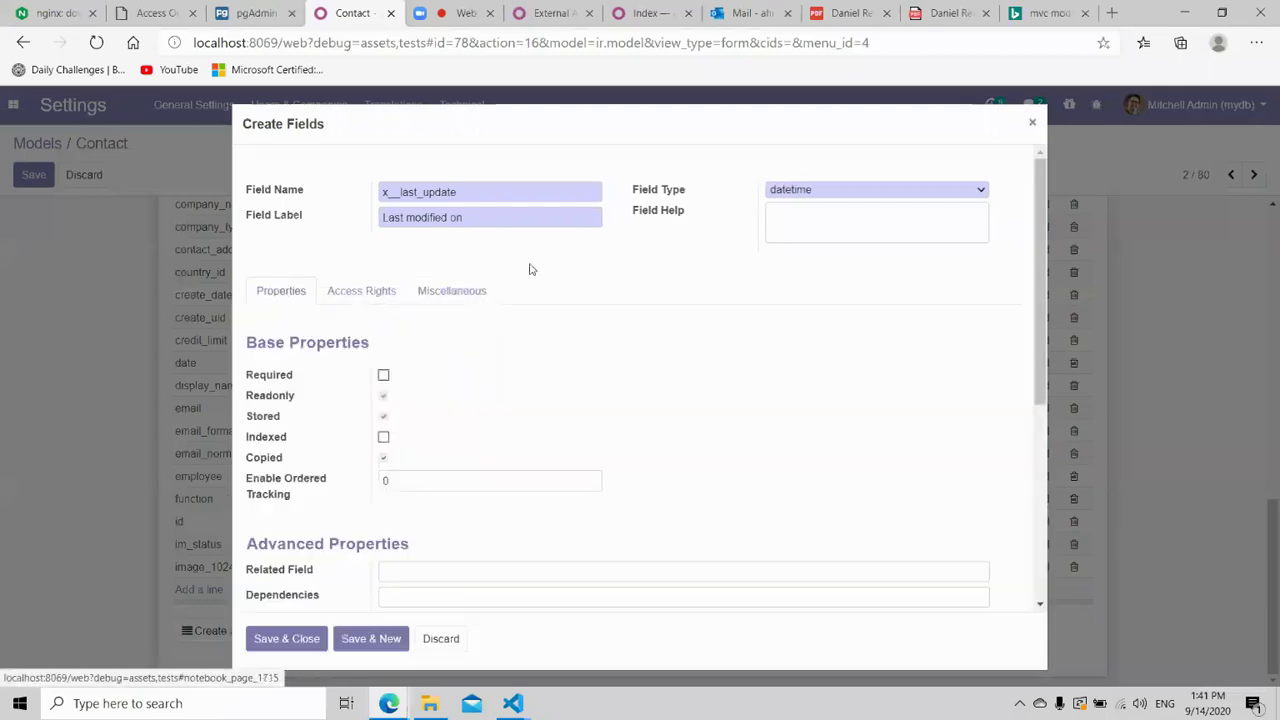
scroll(713, 301, "down", 4)
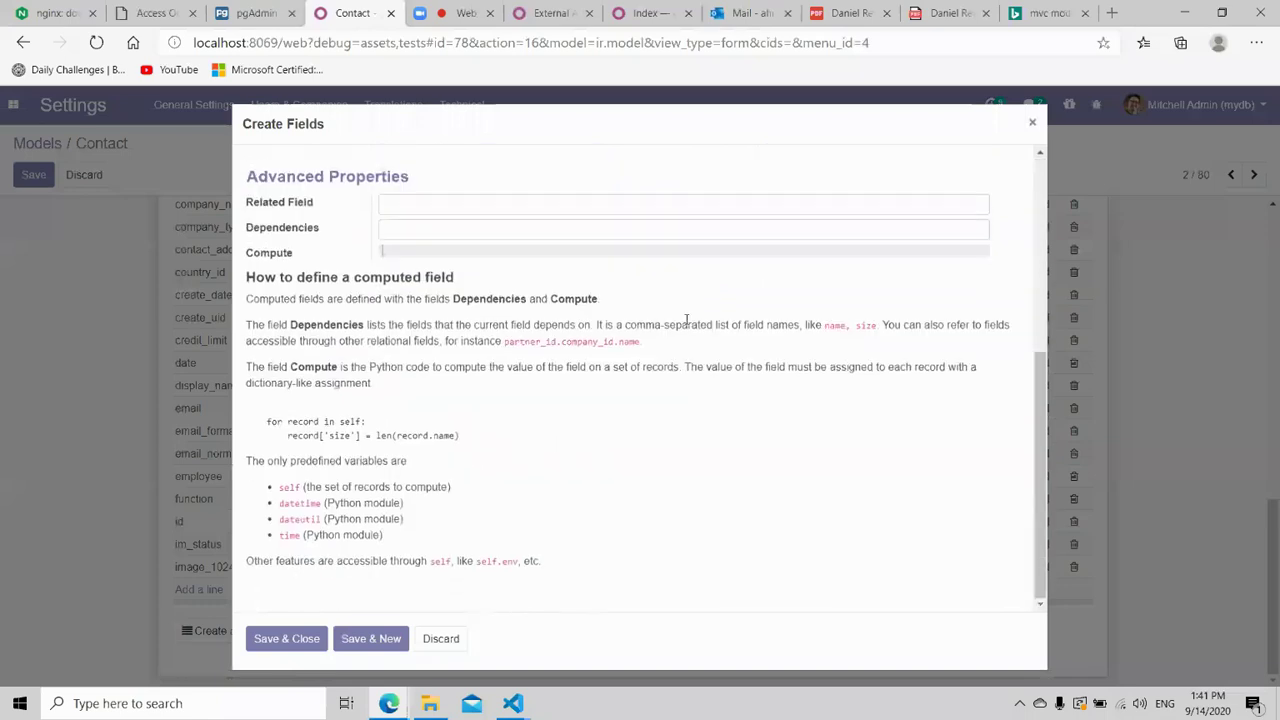
scroll(686, 320, "up", 5)
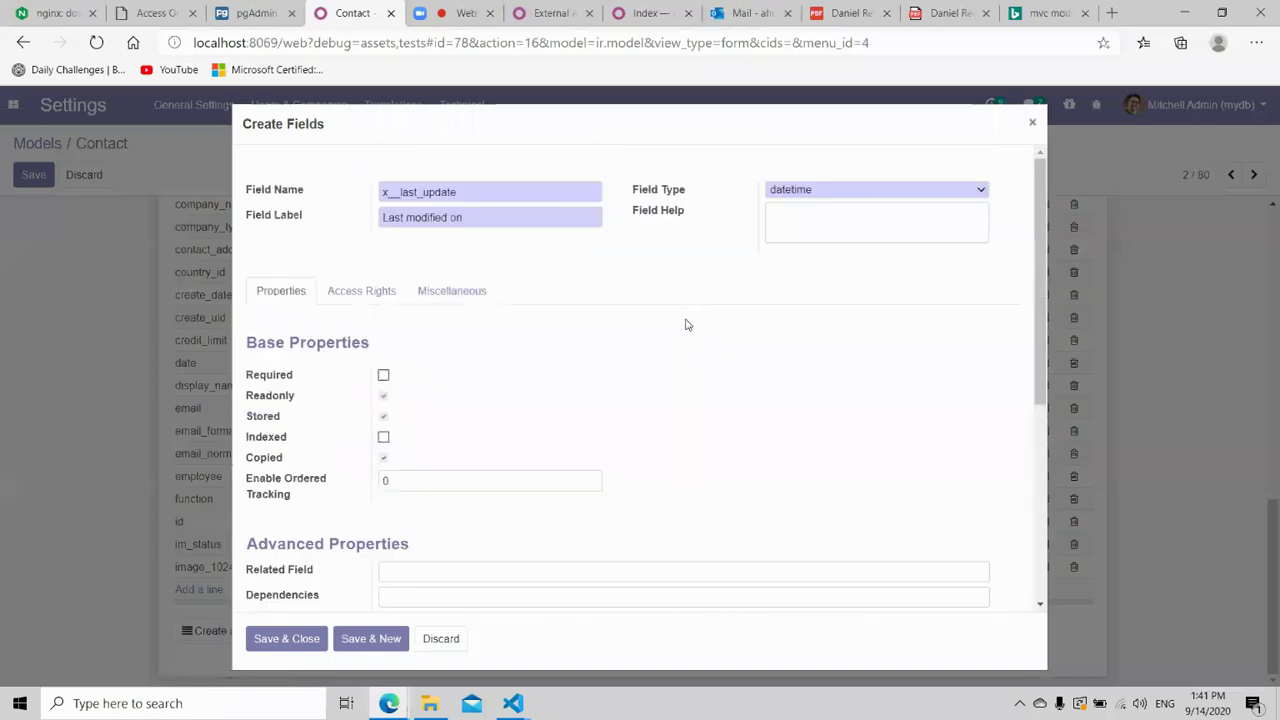
scroll(686, 324, "down", 4)
left_click(287, 642)
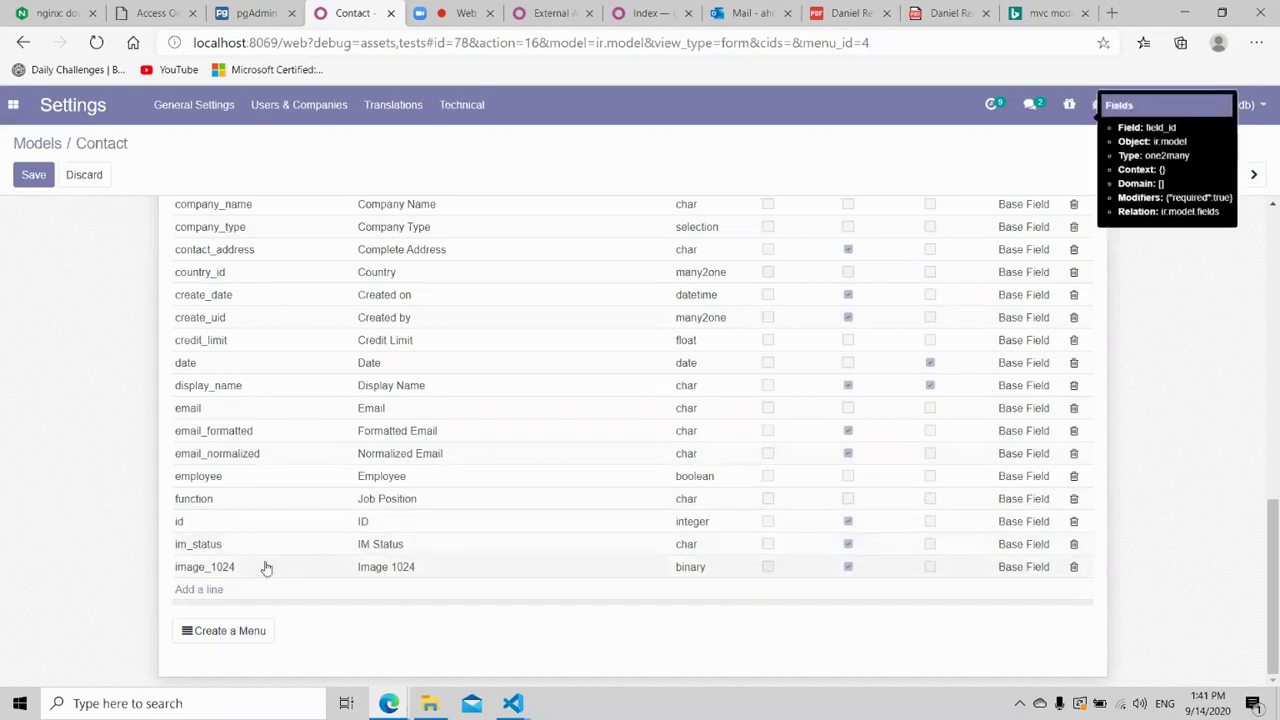
scroll(91, 529, "up", 2)
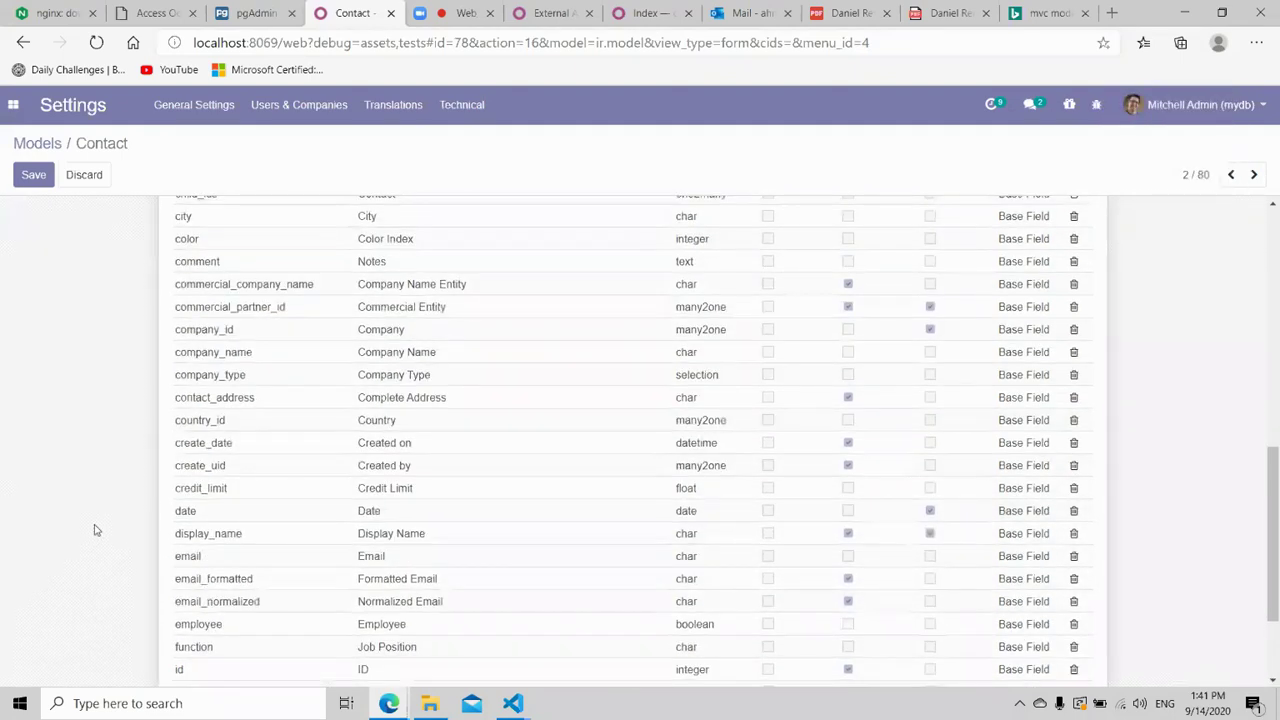
scroll(95, 530, "up", 6)
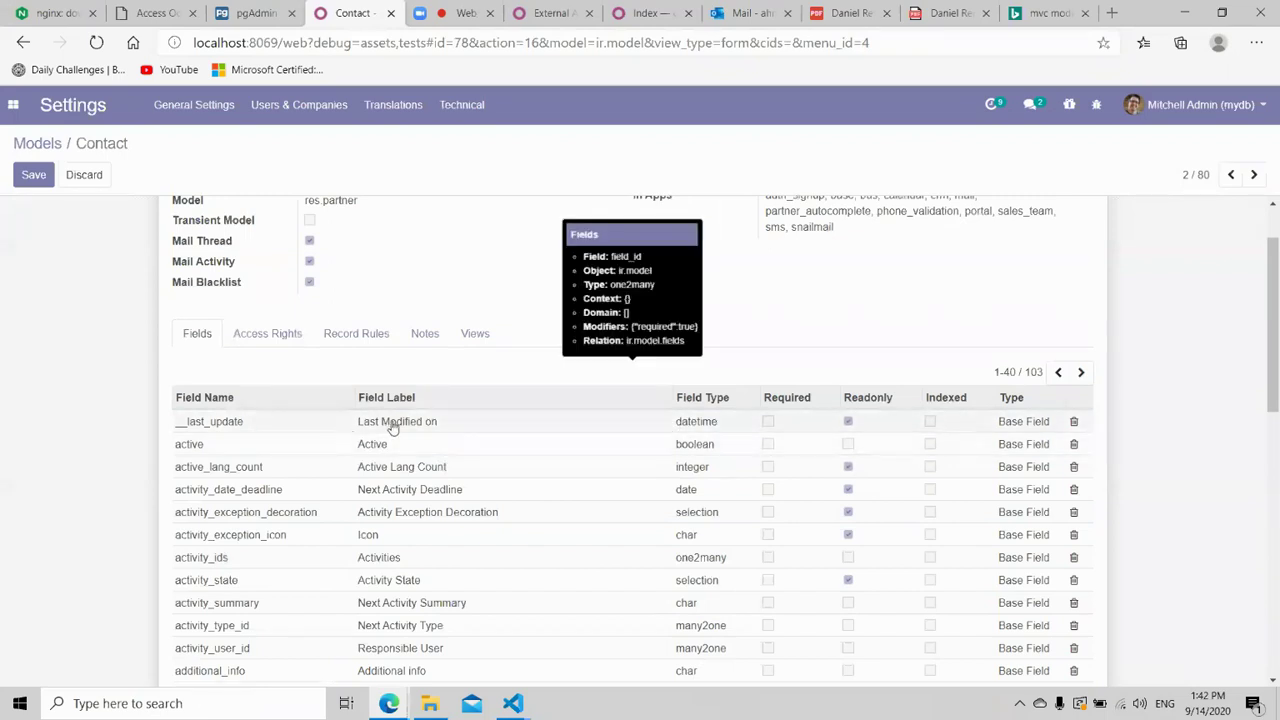
scroll(393, 425, "down", 2)
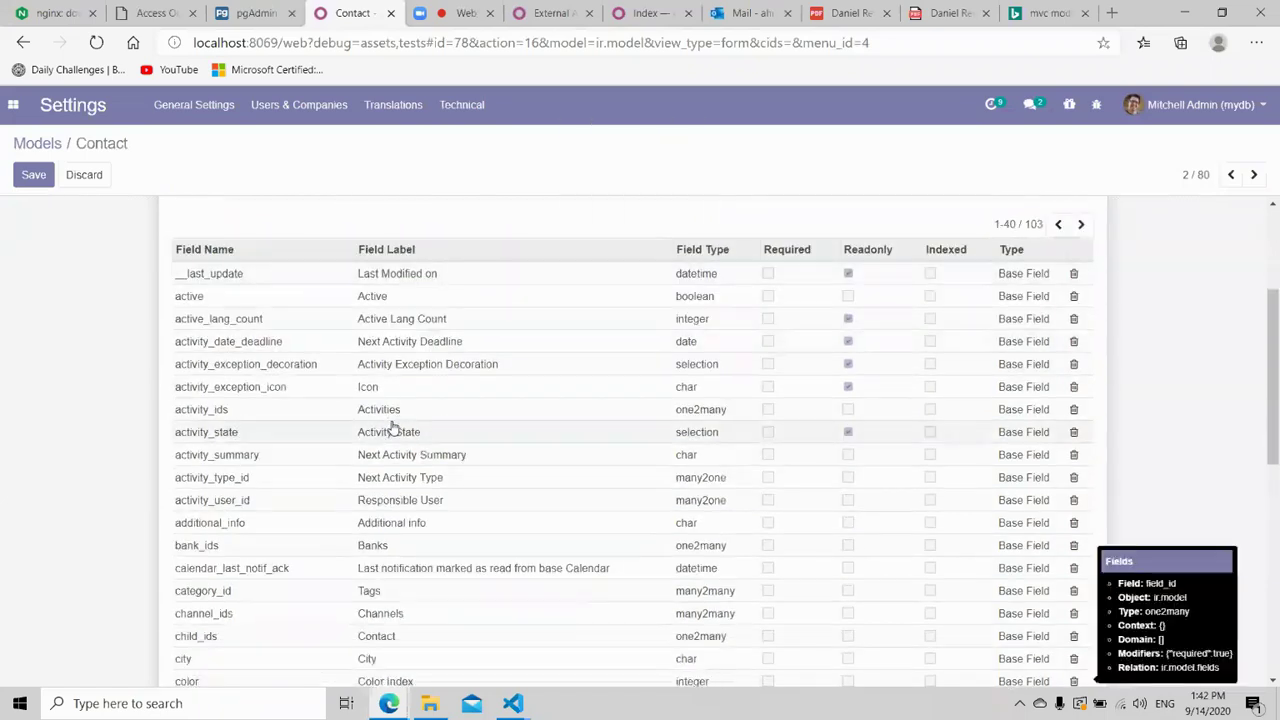
scroll(393, 425, "down", 1)
scroll(391, 423, "up", 2)
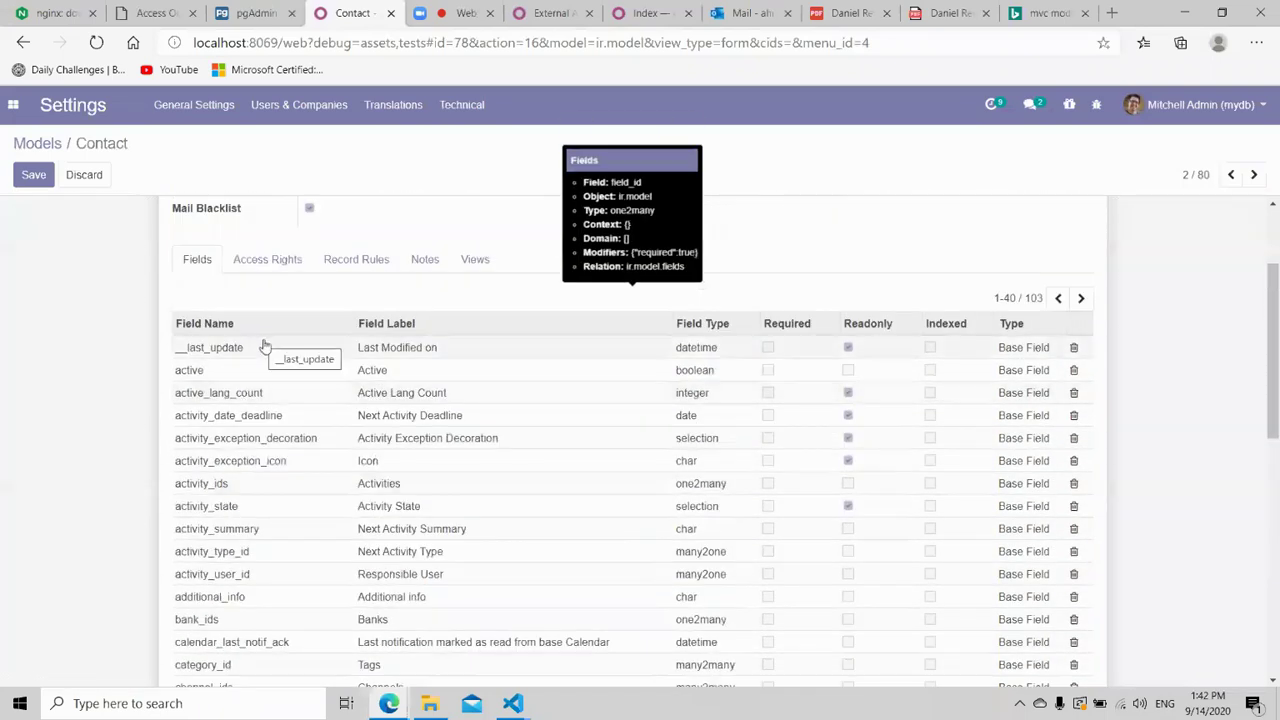
scroll(372, 355, "down", 5)
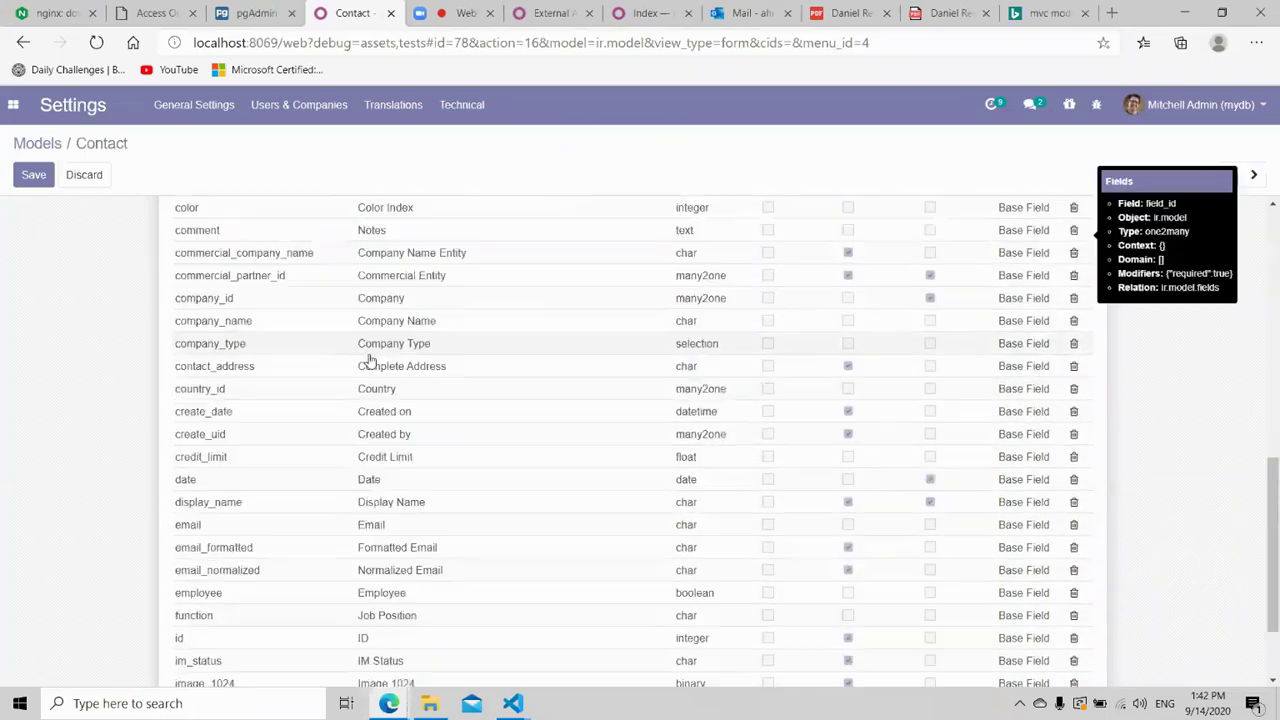
scroll(375, 400, "down", 2)
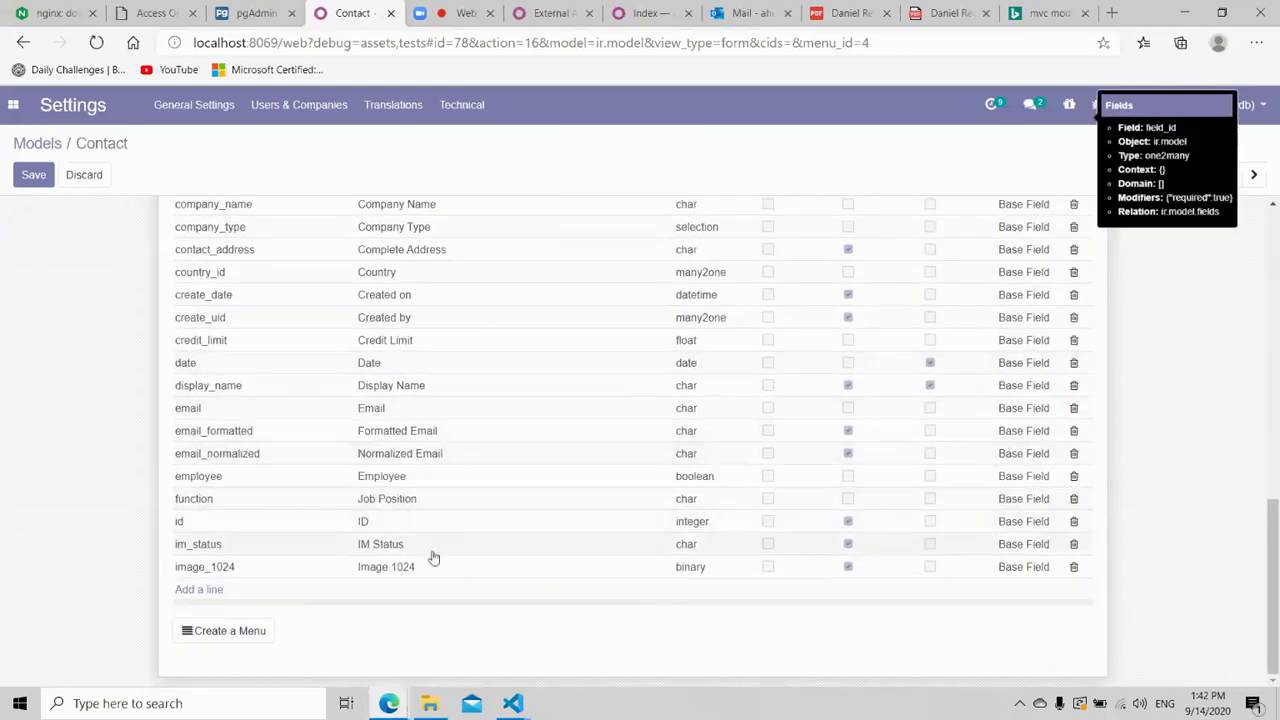
scroll(433, 557, "up", 8)
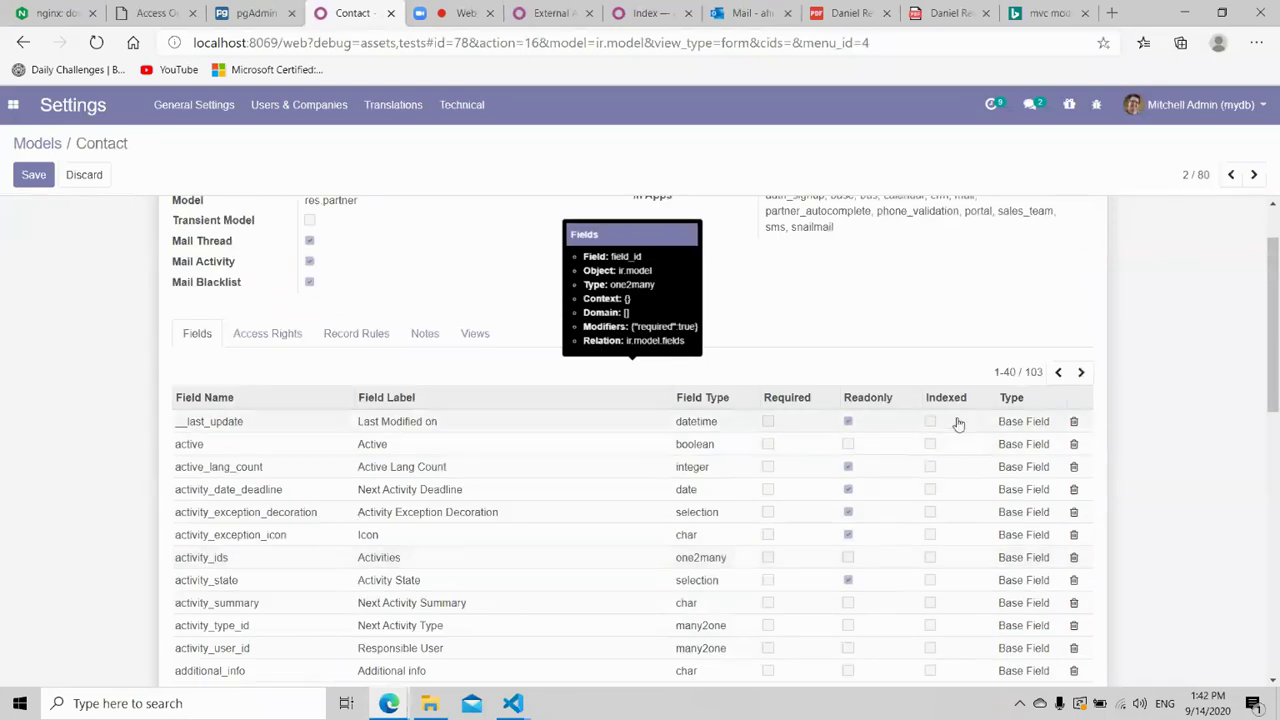
left_click(1081, 374)
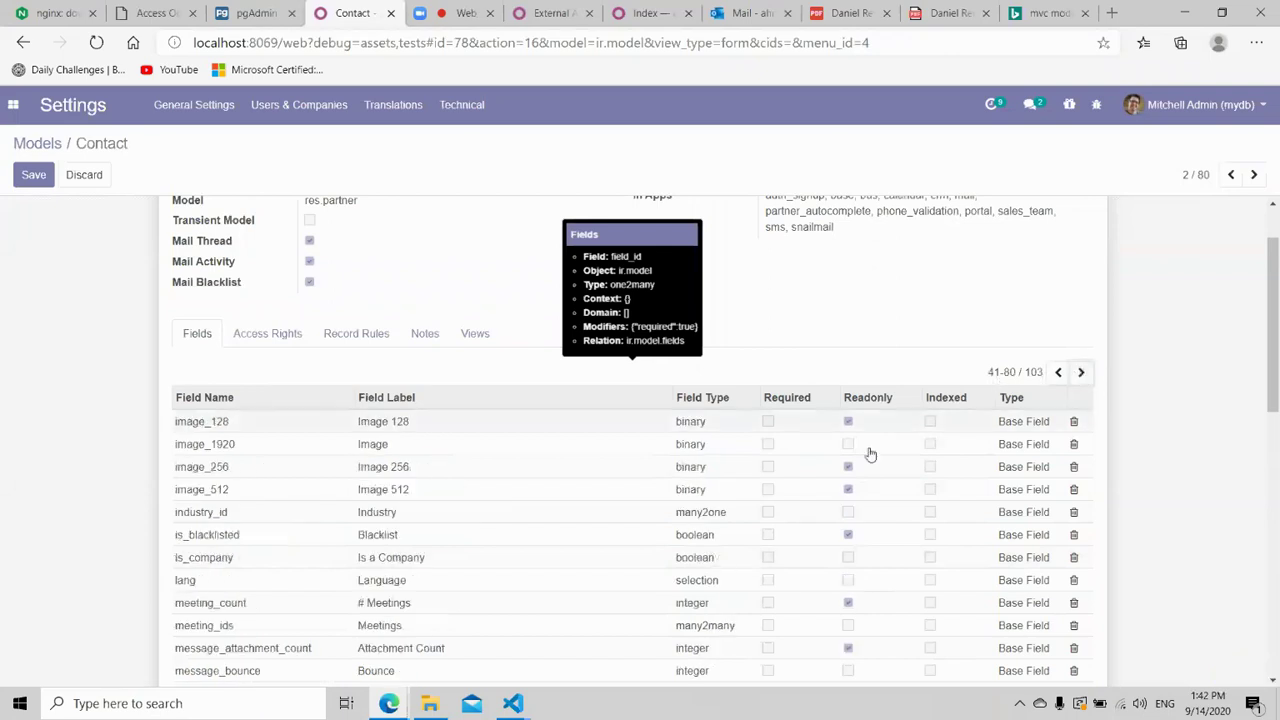
scroll(660, 480, "down", 3)
scroll(672, 466, "down", 2)
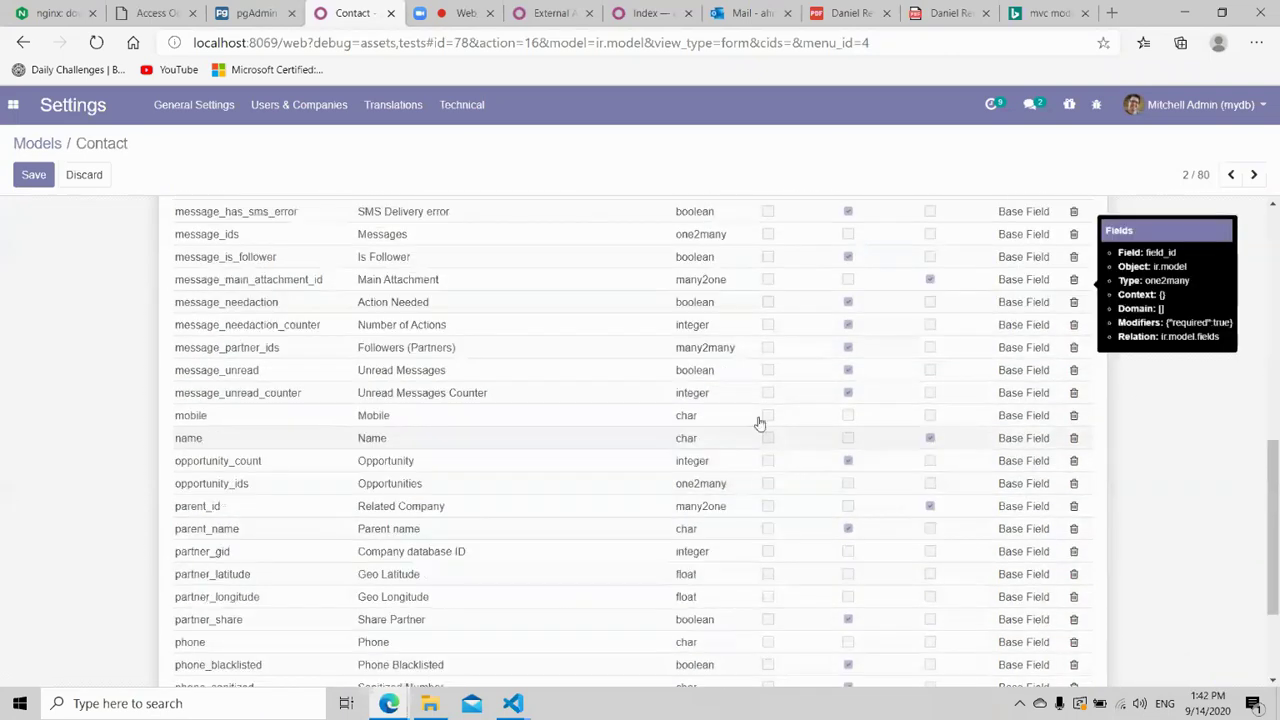
scroll(757, 423, "up", 10)
left_click(1081, 450)
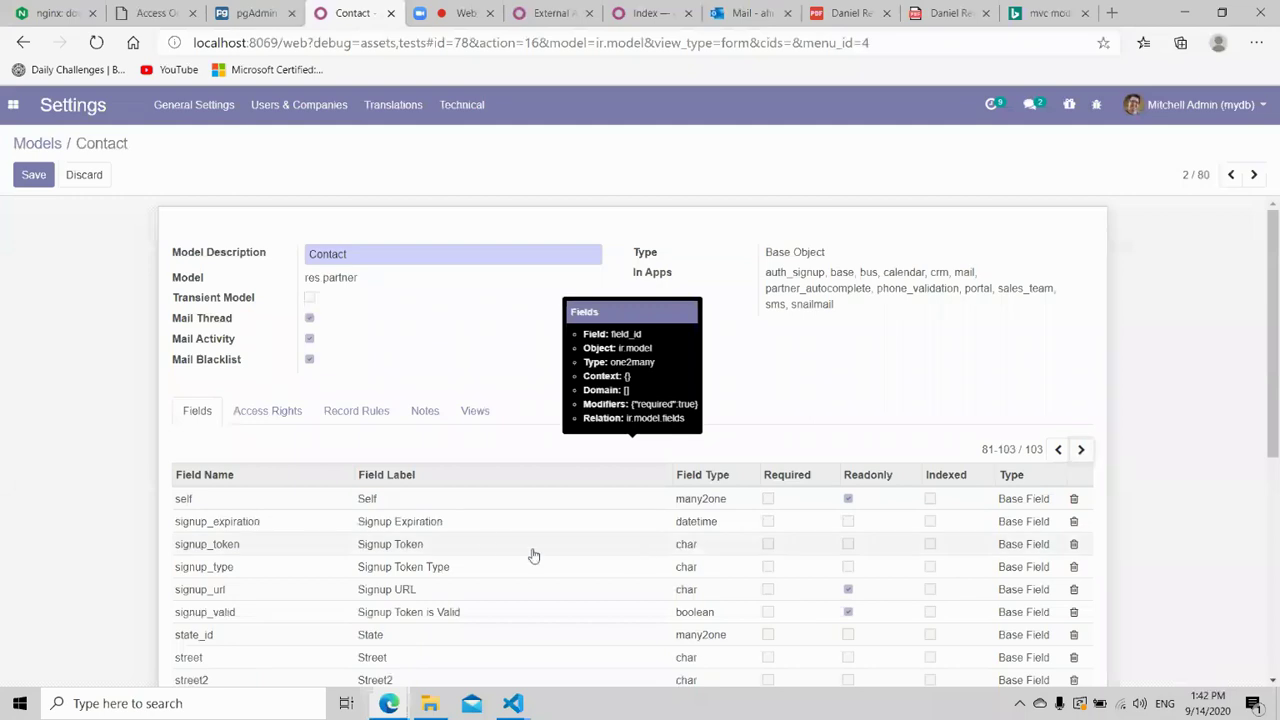
scroll(531, 554, "down", 5)
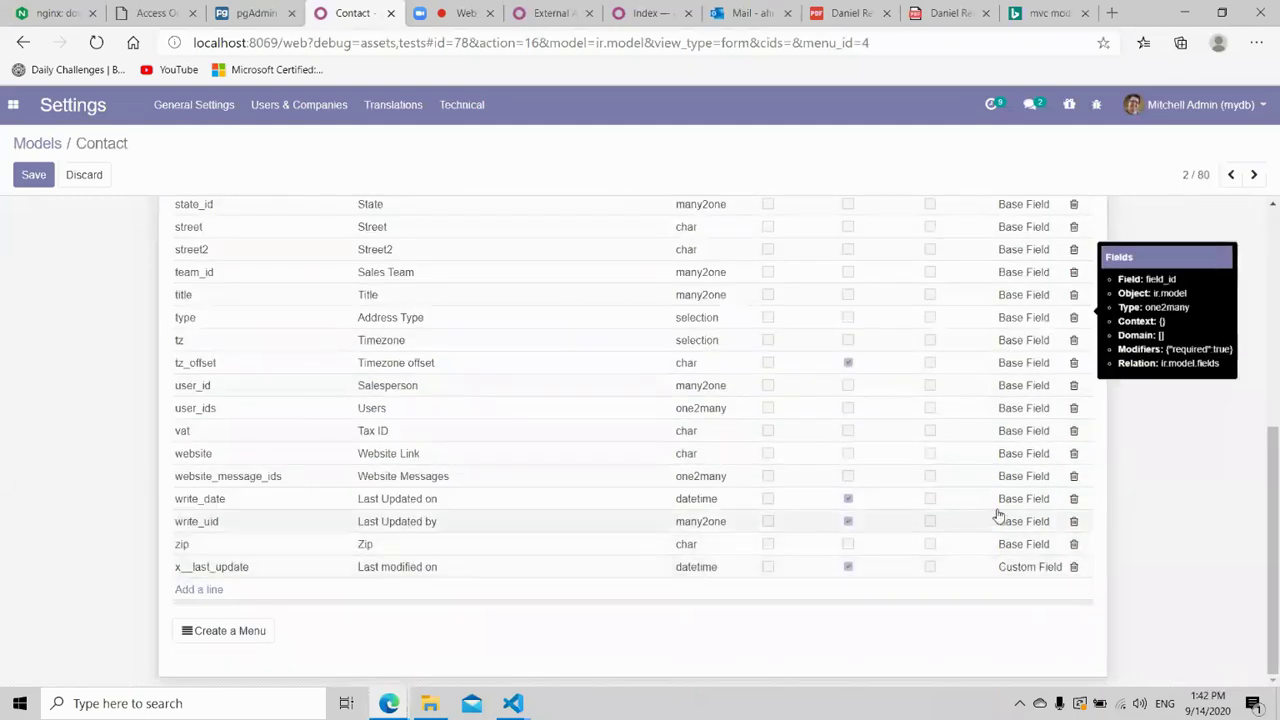
scroll(1078, 383, "up", 1)
scroll(1078, 383, "up", 3)
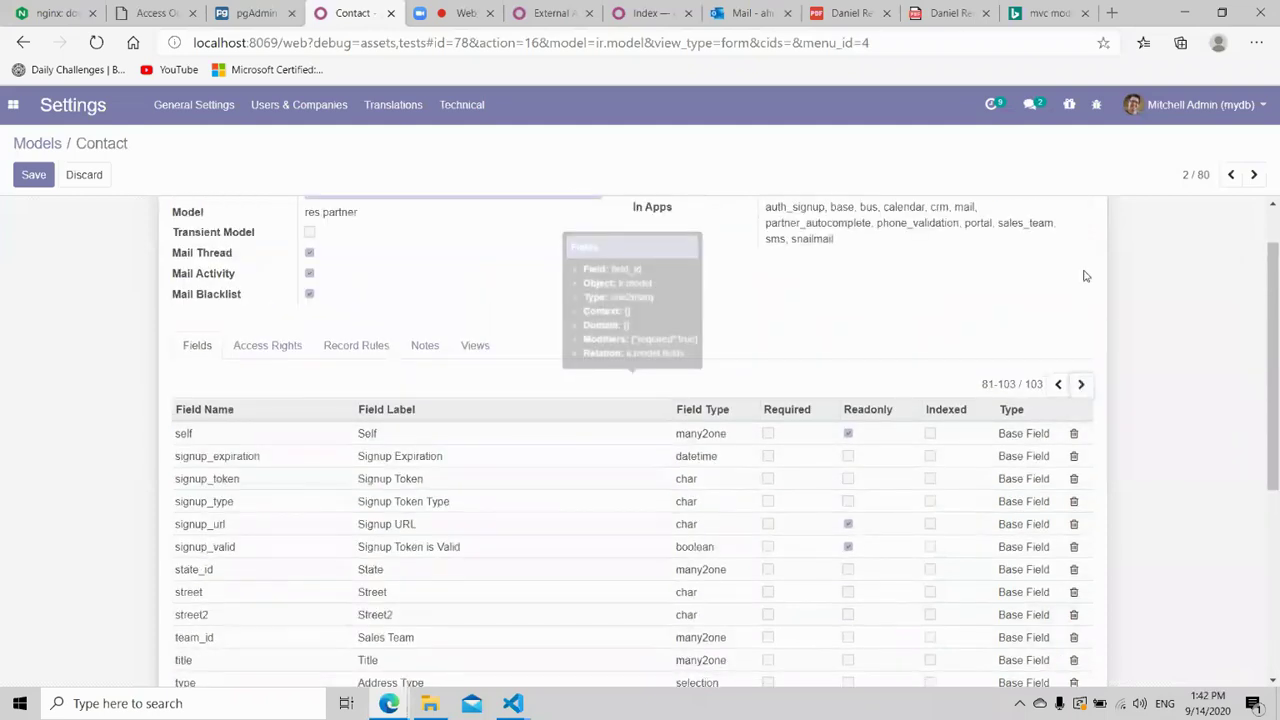
scroll(1062, 456, "down", 3)
scroll(1062, 456, "down", 1)
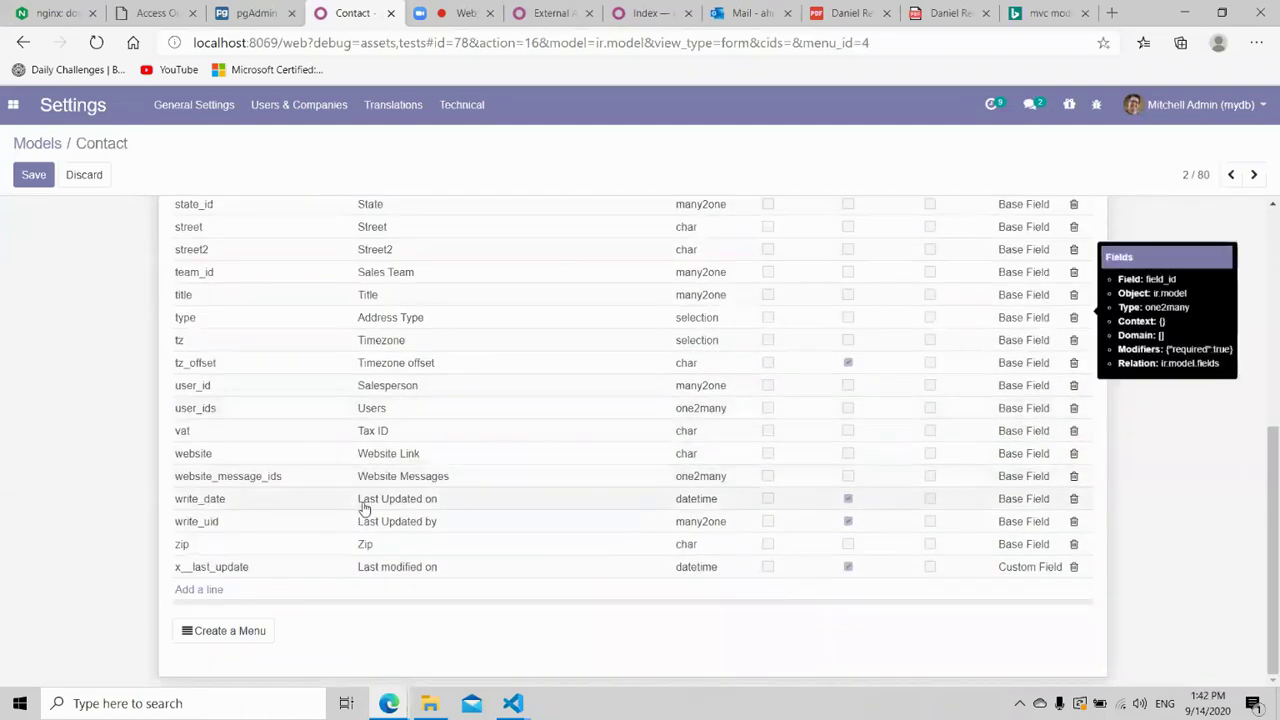
left_click(393, 577)
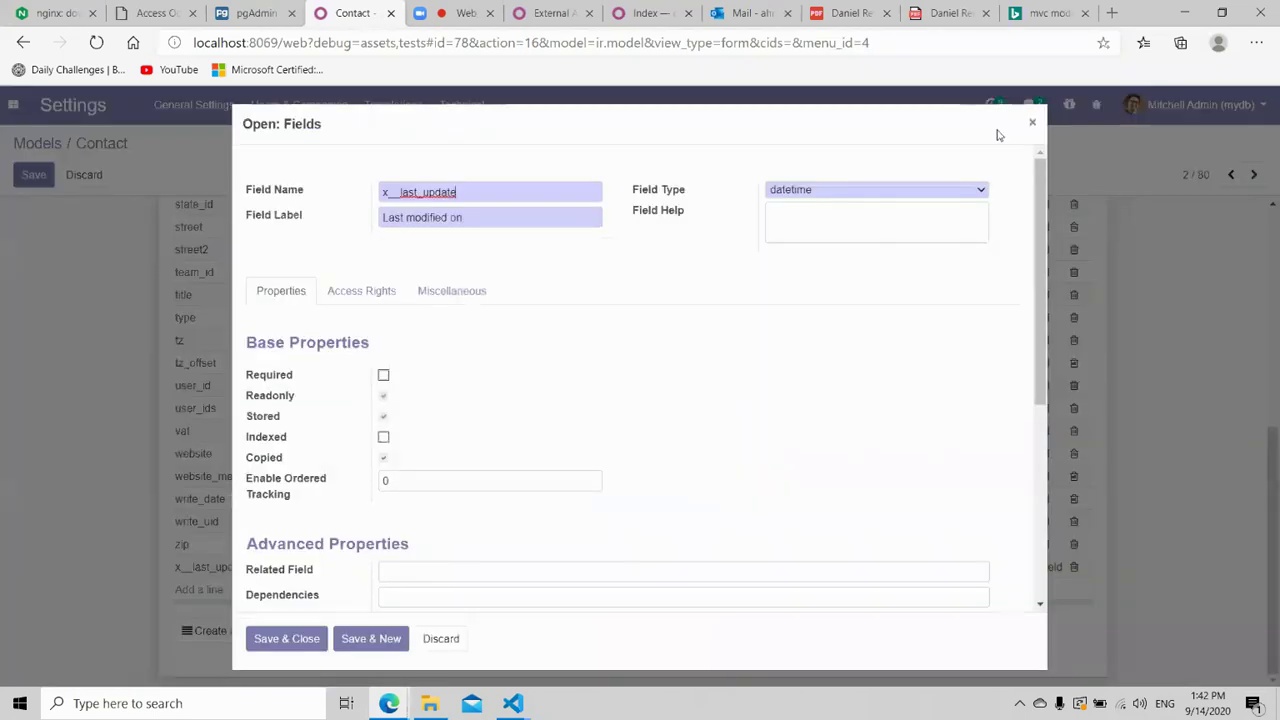
left_click(1034, 127)
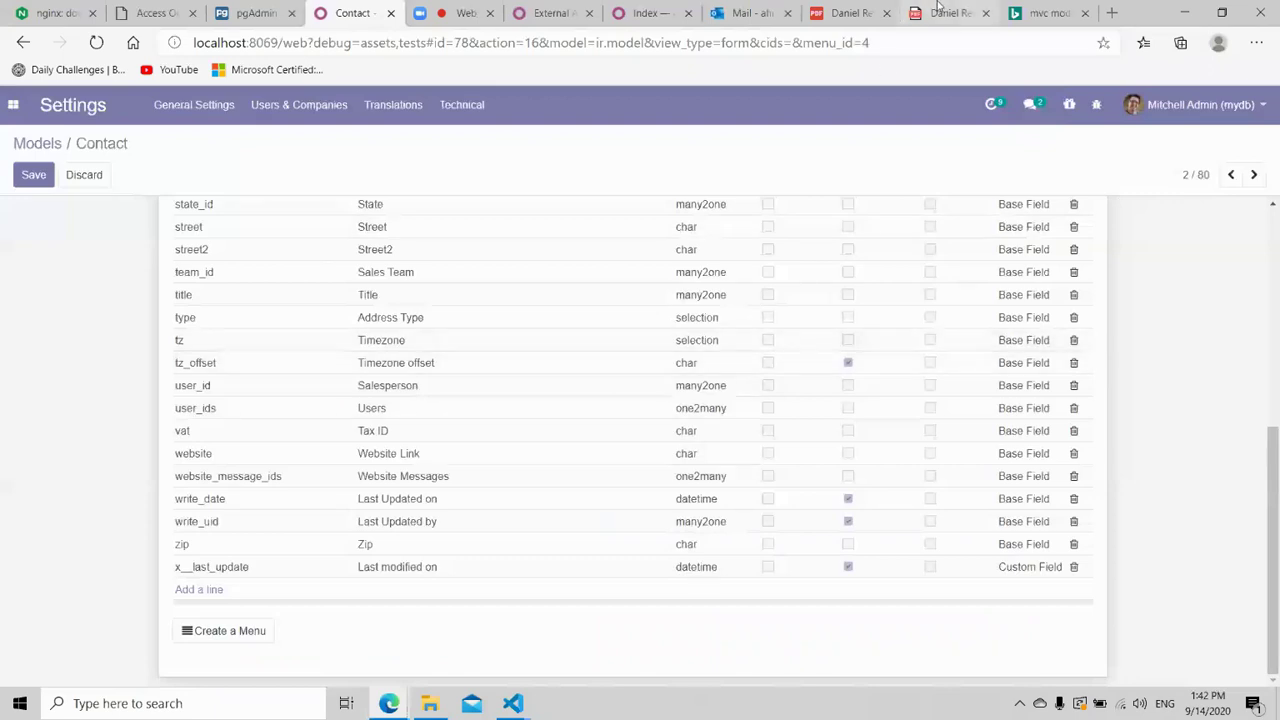
left_click(950, 13)
Step: Scroll the PDF to page 40's settings: x_is_work_team, 'Is Work Team?', boolean
scroll(559, 279, "down", 3)
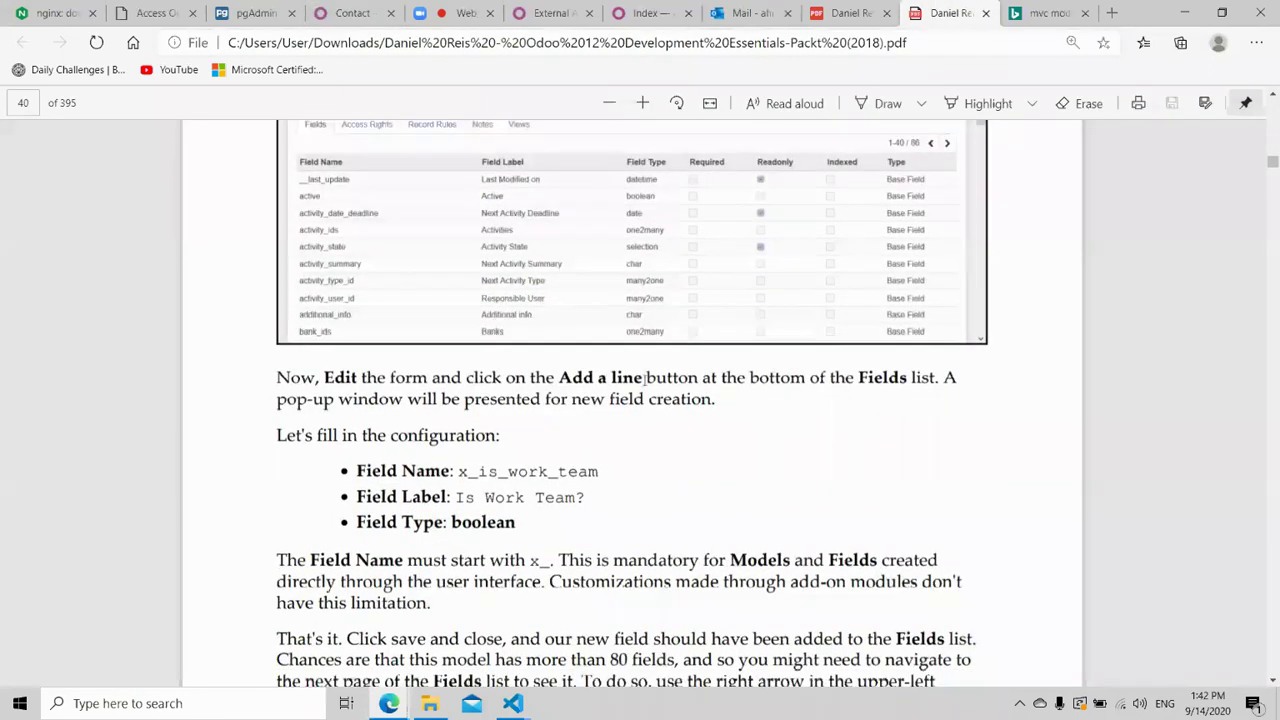
scroll(618, 395, "down", 2)
scroll(543, 414, "up", 3)
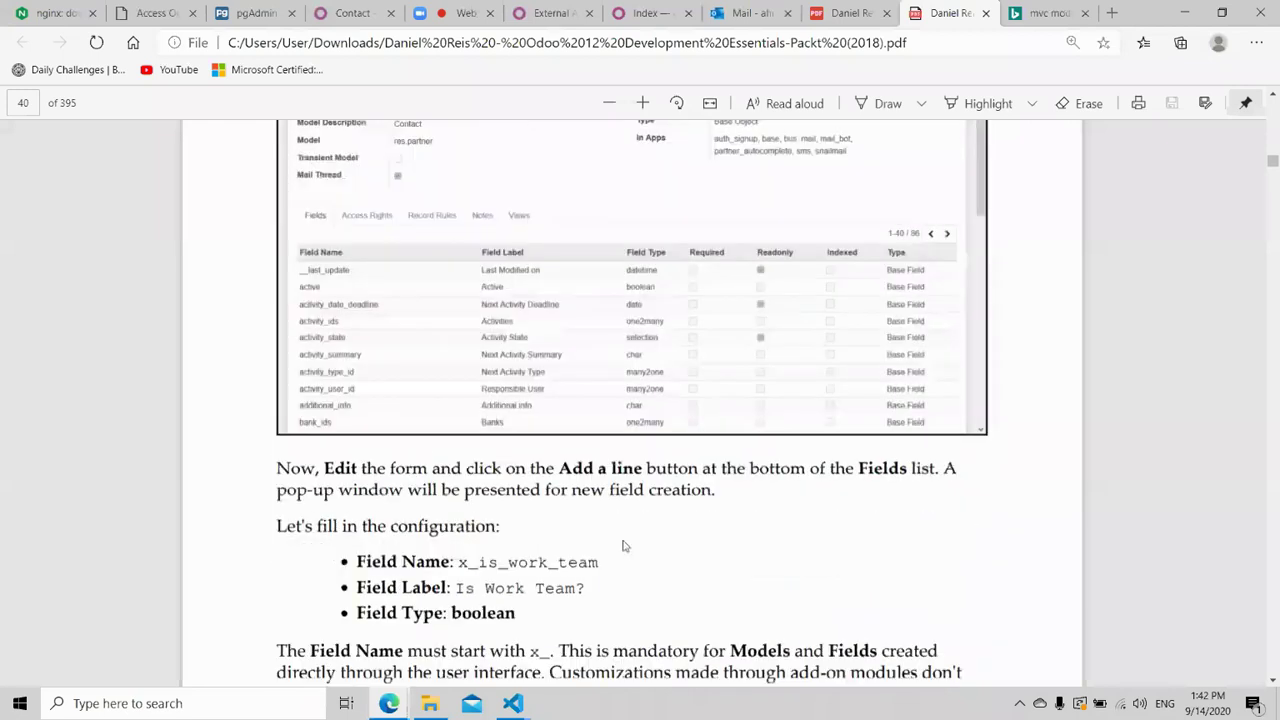
scroll(738, 438, "down", 1)
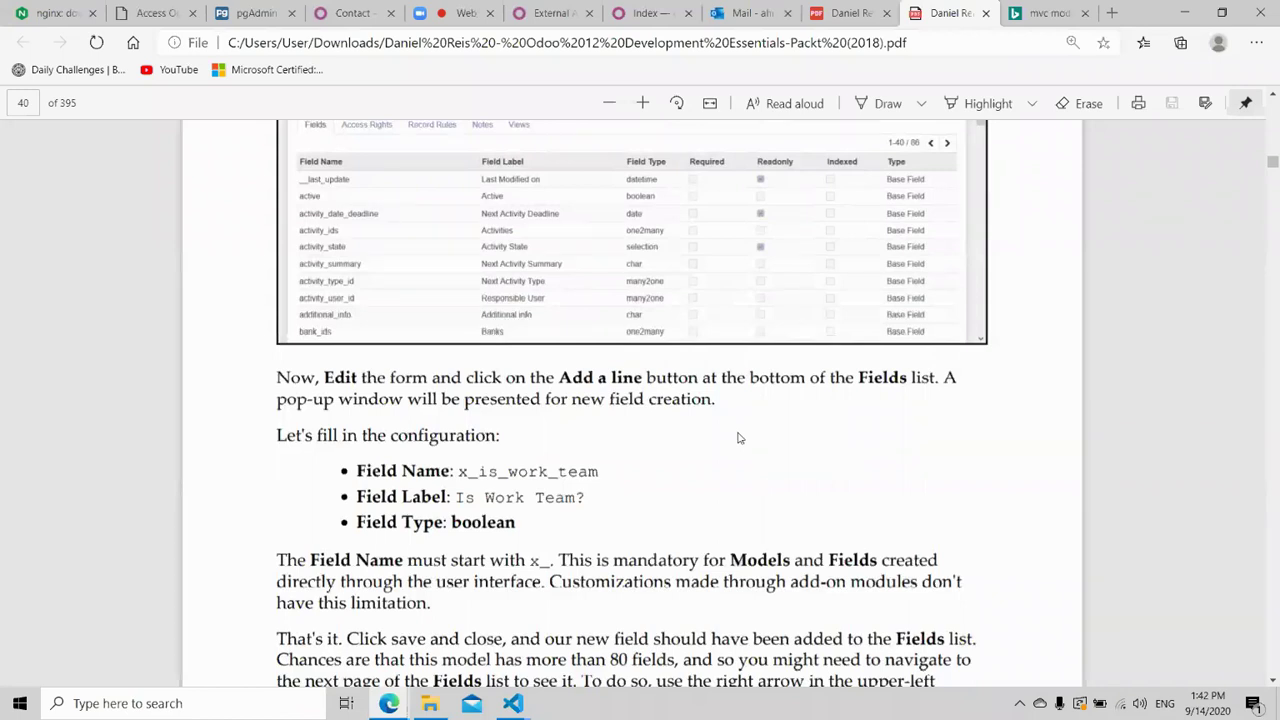
scroll(739, 438, "down", 1)
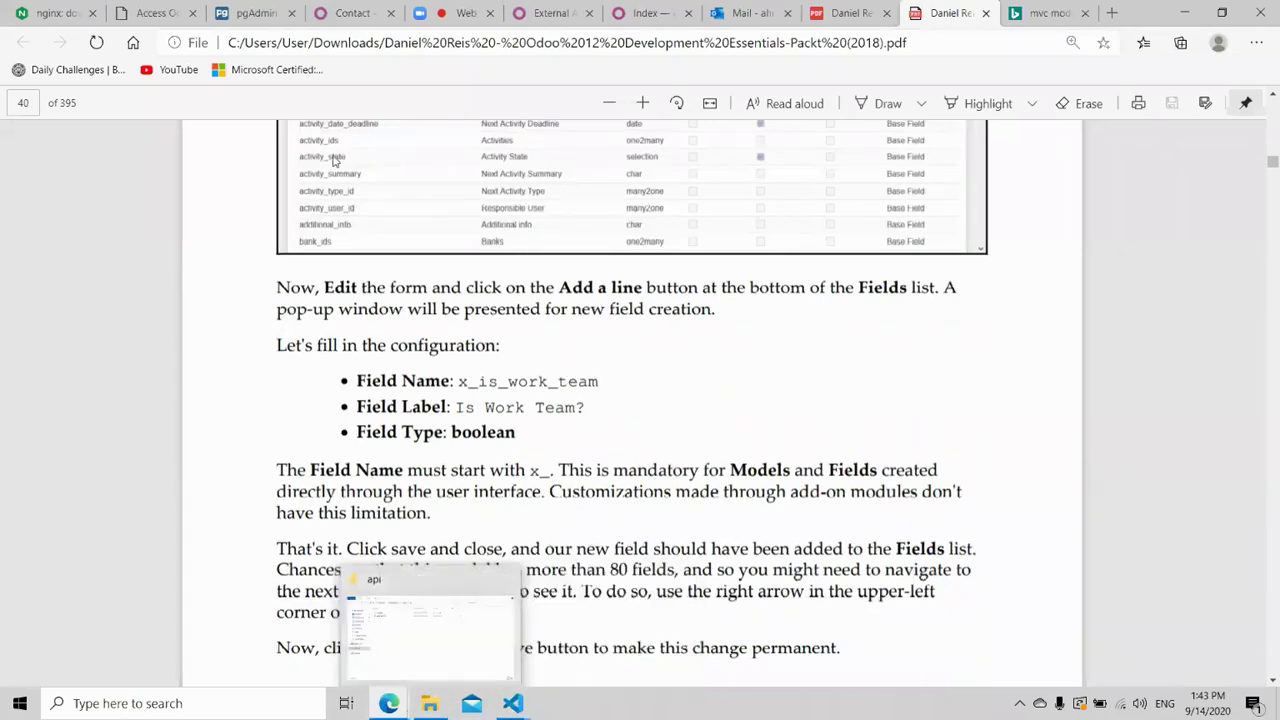
Step: Rename the x__last_update field to x_is_work_team with label 'is work team'
left_click(352, 12)
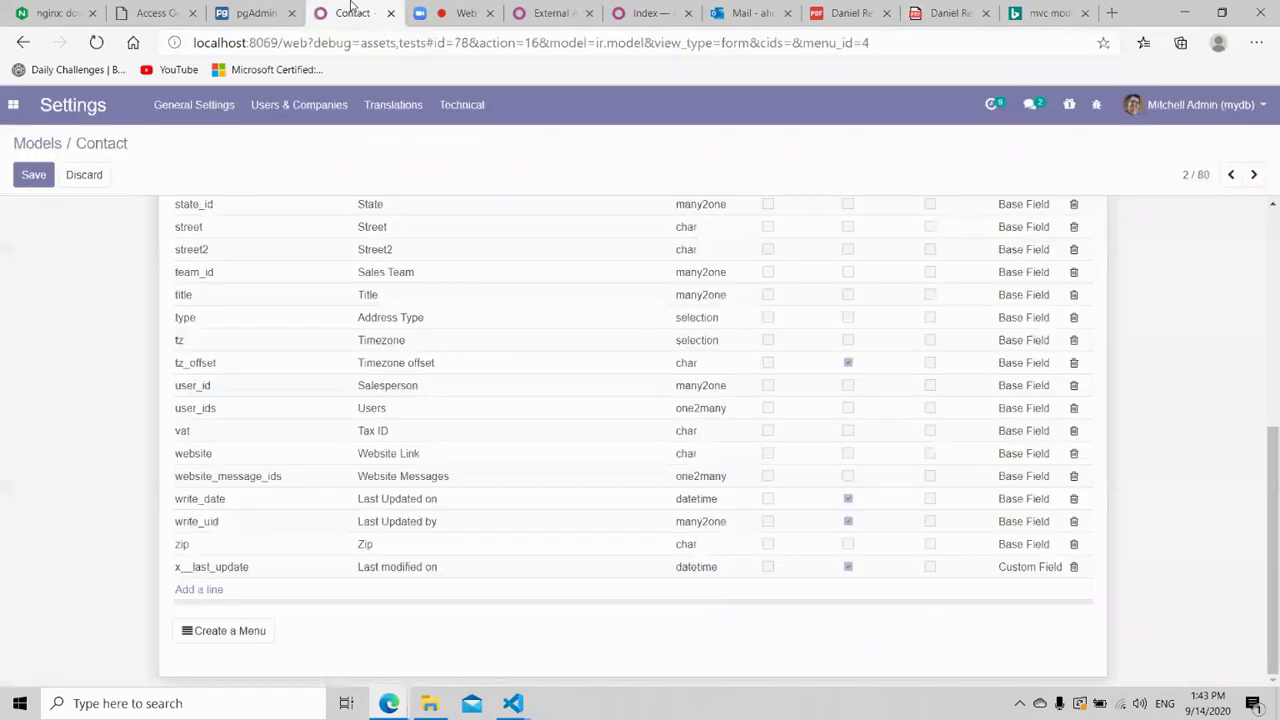
left_click(349, 568)
left_click(468, 193)
key("BackSpace")
key("BackSpace")
key("BackSpace")
key("BackSpace")
key("BackSpace")
key("BackSpace")
key("BackSpace")
key("BackSpace")
key("BackSpace")
key("BackSpace")
key("BackSpace")
type("is_work_team")
left_click_drag(480, 216, 358, 225)
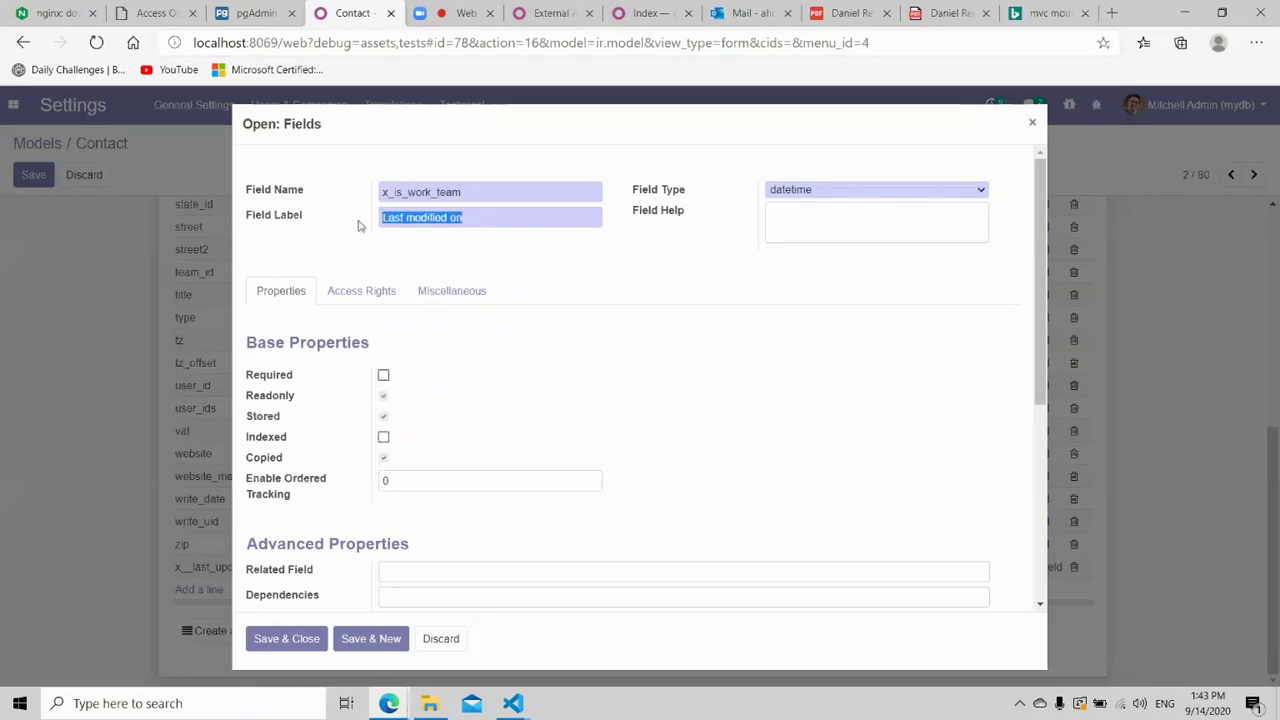
key("BackSpace")
type("is work te")
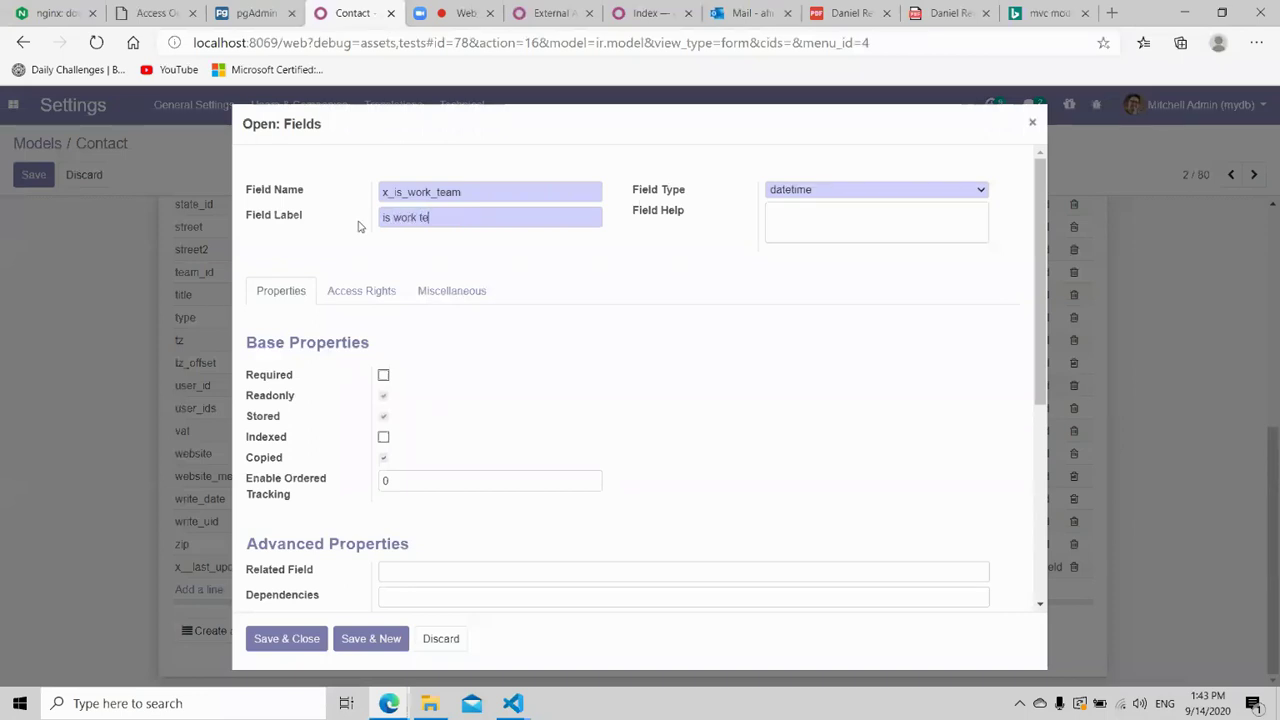
type("am")
Step: Change the field type to boolean, check the book, and save the field
left_click(933, 8)
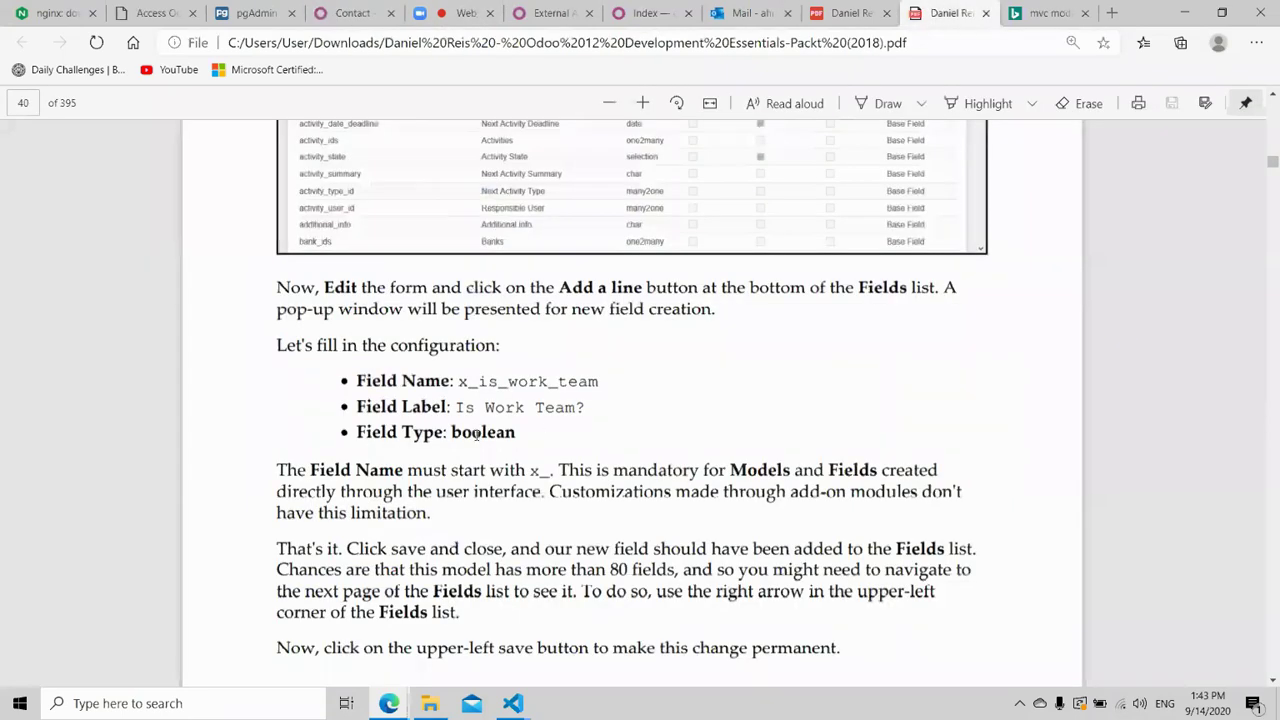
left_click(355, 11)
left_click(947, 189)
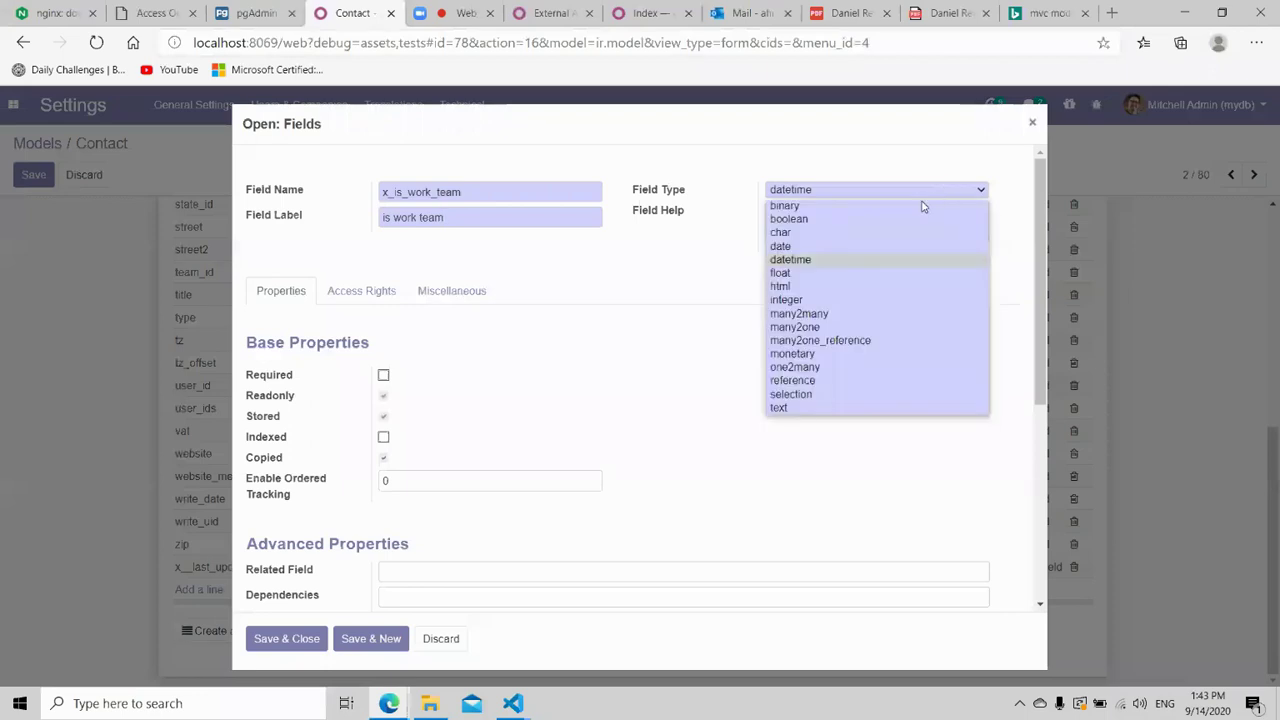
left_click(817, 219)
left_click(935, 8)
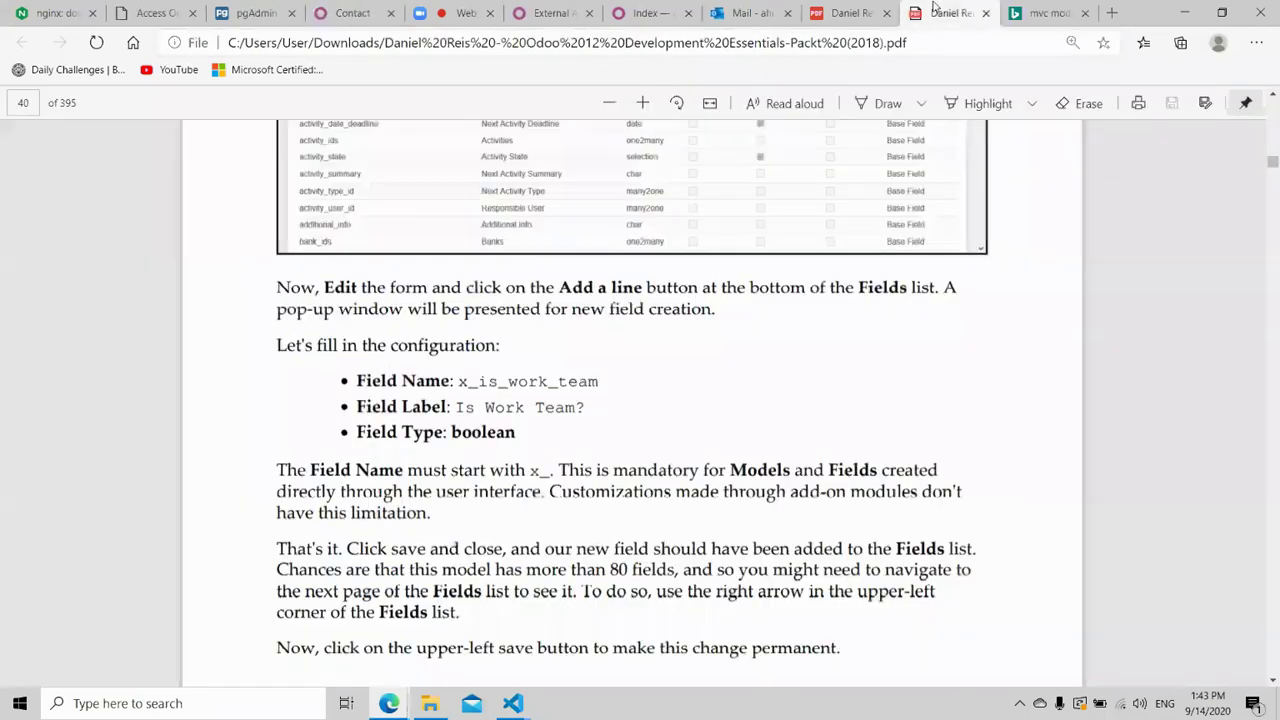
scroll(586, 246, "down", 1)
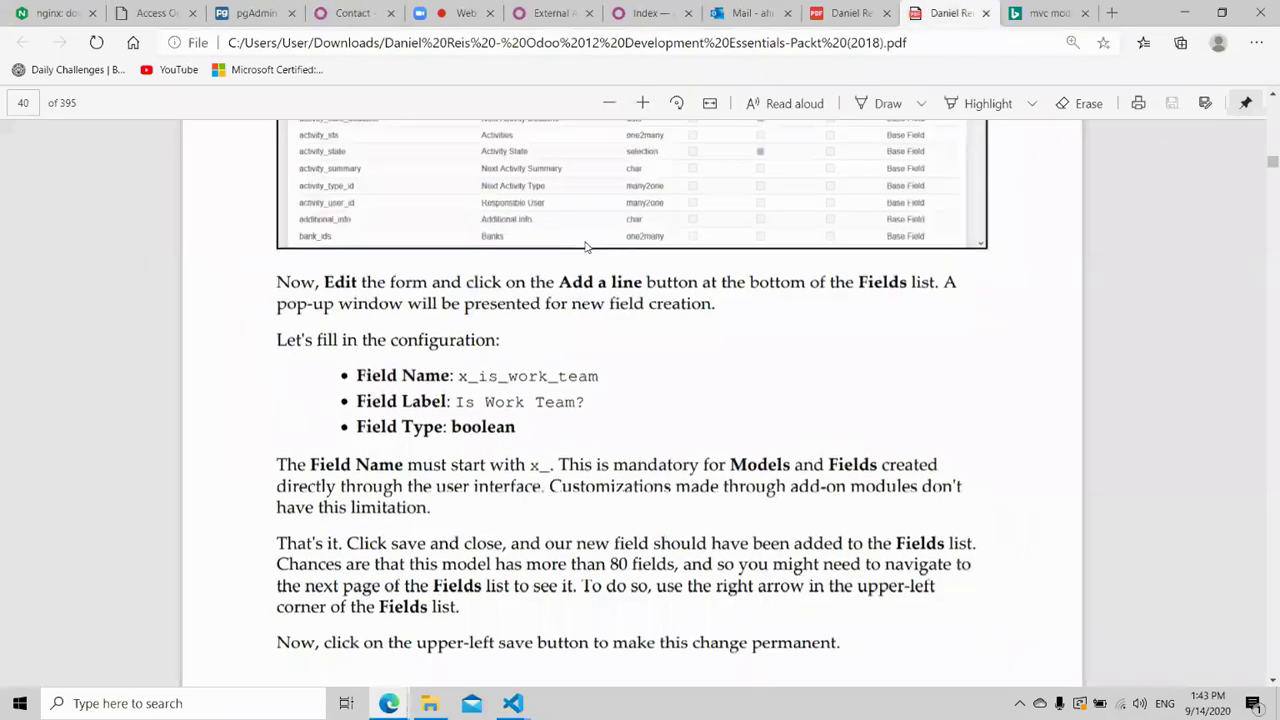
scroll(586, 246, "down", 2)
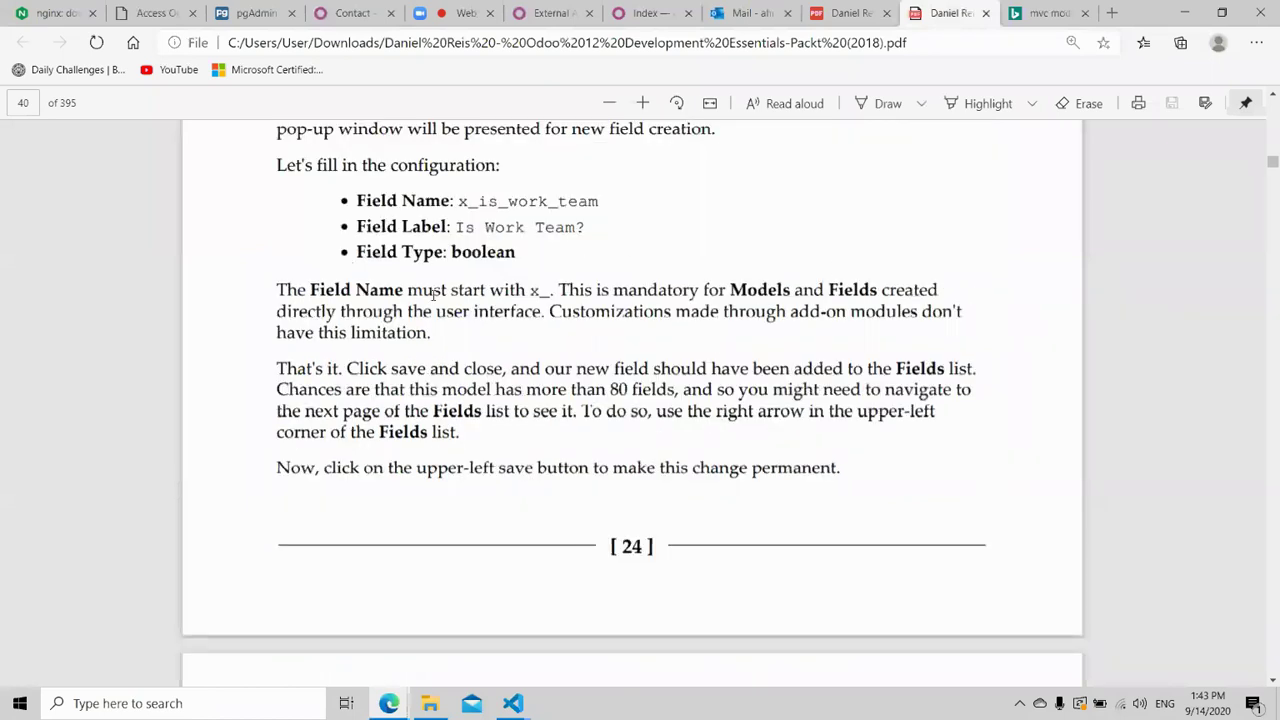
scroll(388, 337, "down", 1)
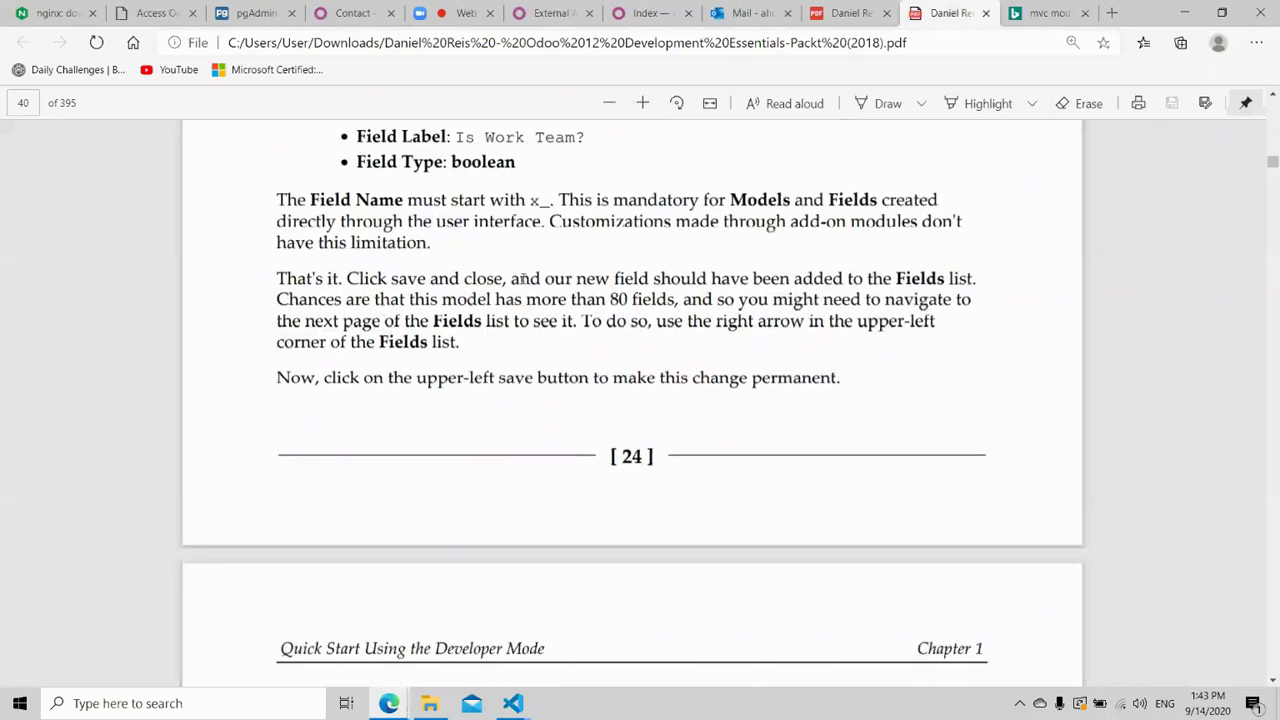
left_click_drag(522, 278, 984, 309)
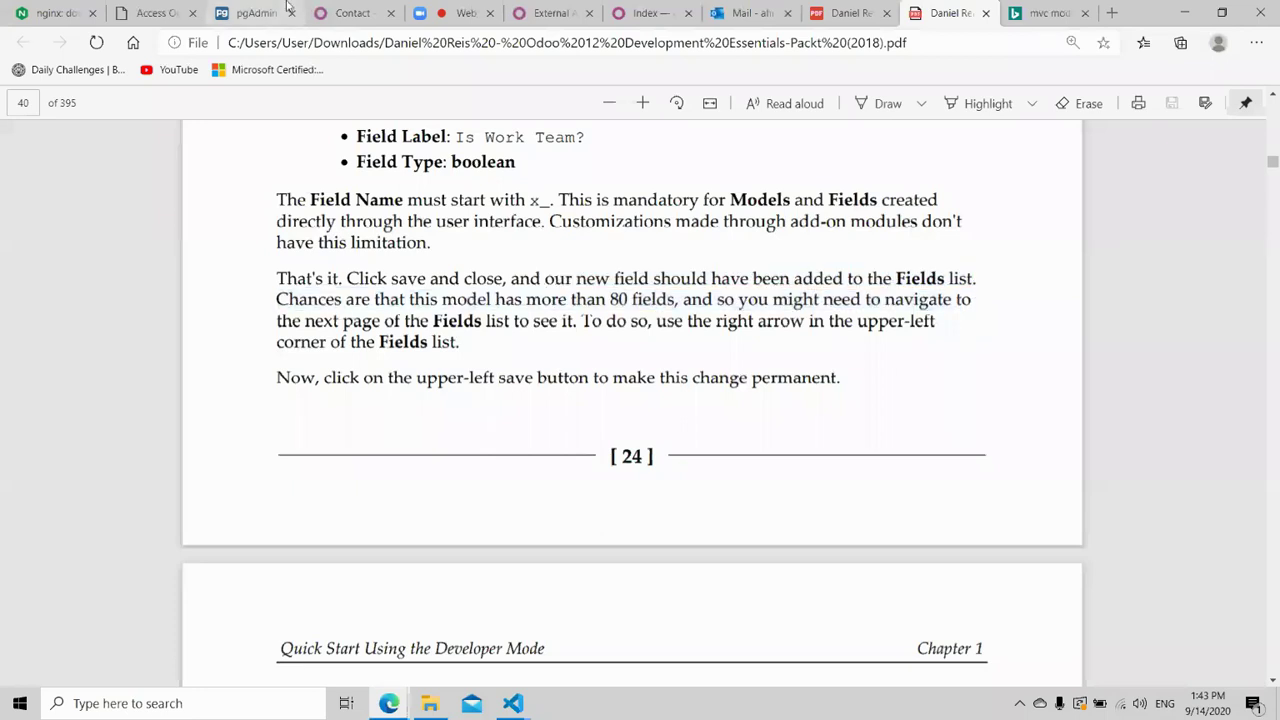
left_click(350, 13)
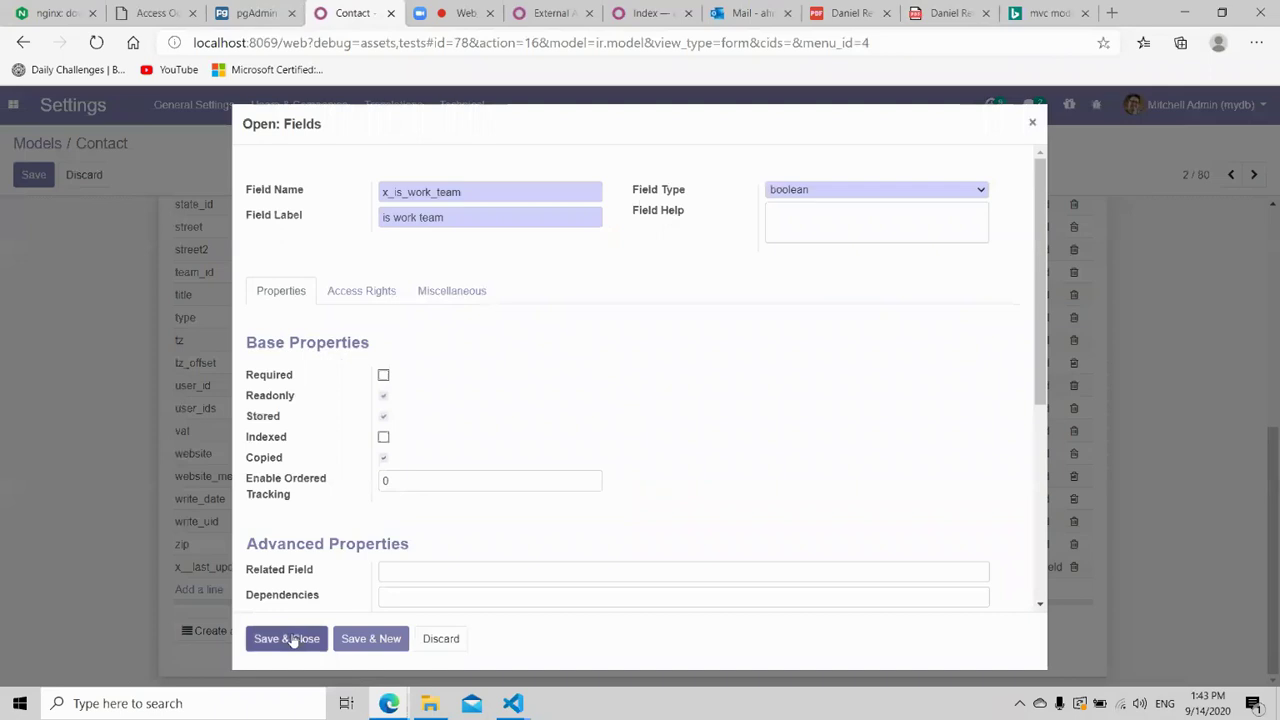
left_click(287, 639)
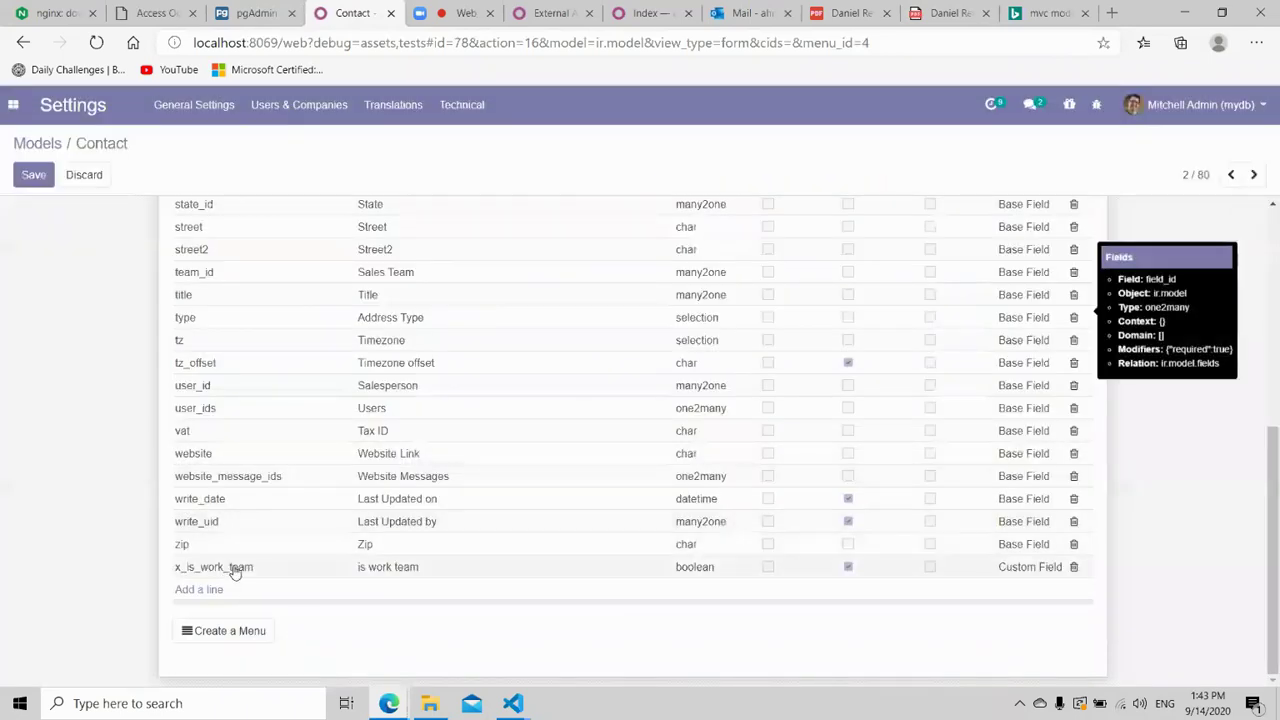
left_click(912, 12)
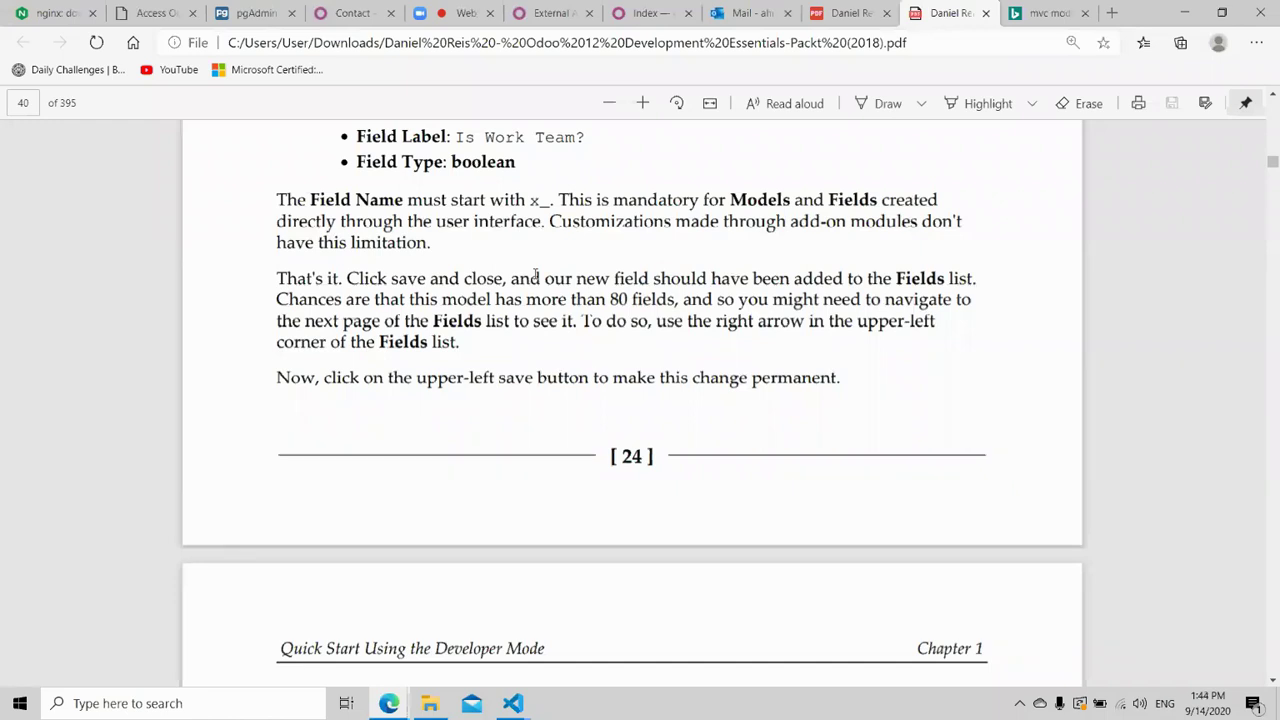
Step: Scroll the book PDF to page 41, 'Adding a field to a form view', then return to the Odoo Contact model
left_click_drag(308, 299, 920, 300)
left_click(1014, 349)
scroll(466, 337, "down", 2)
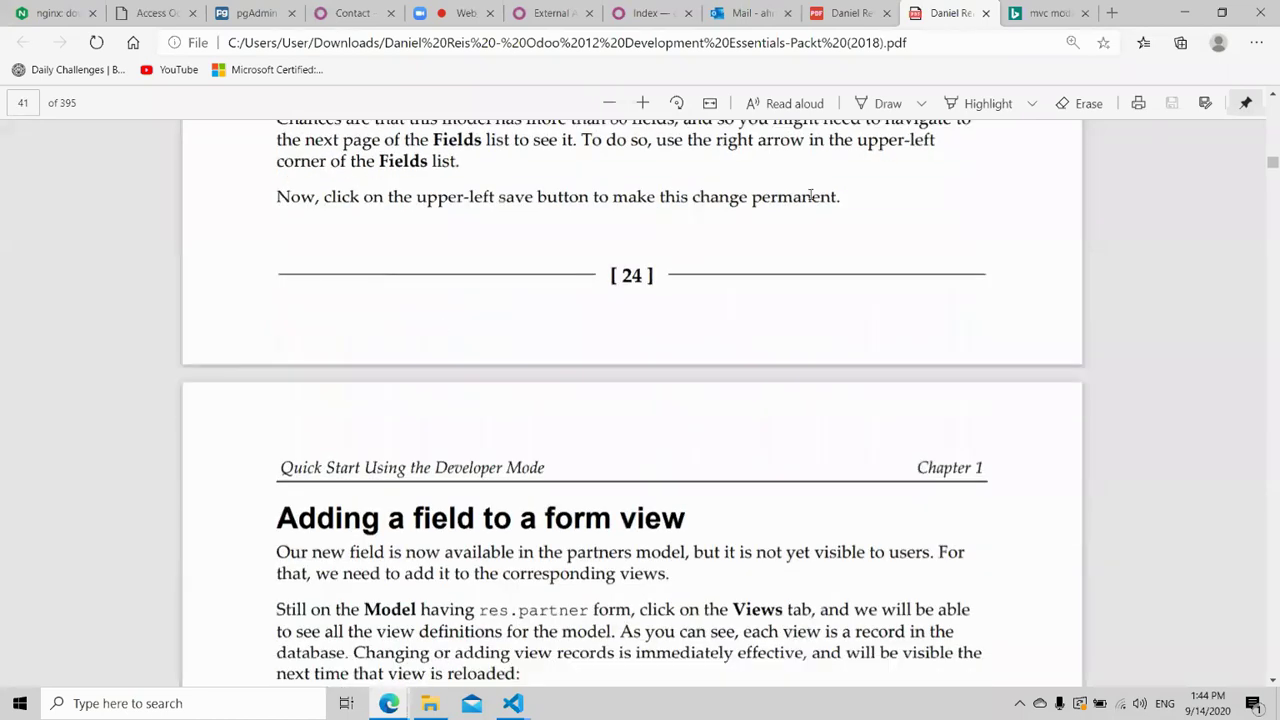
scroll(791, 206, "down", 4)
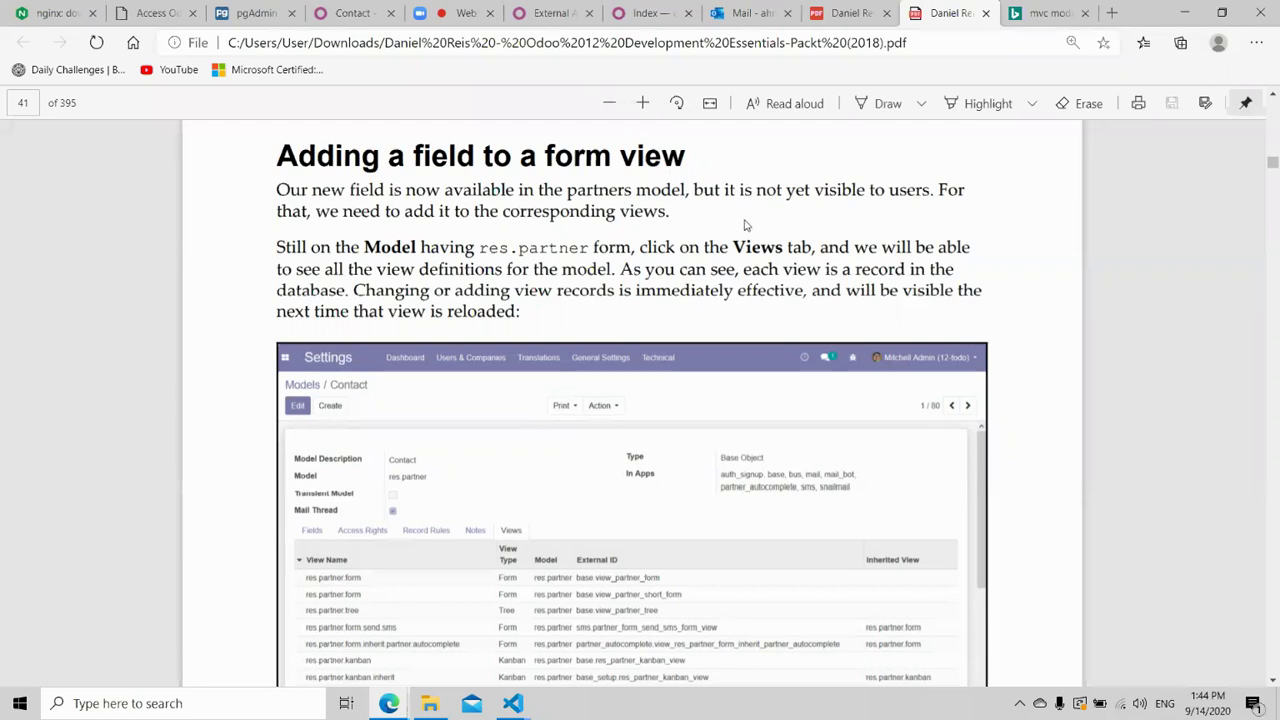
scroll(745, 225, "down", 1)
scroll(745, 225, "up", 1)
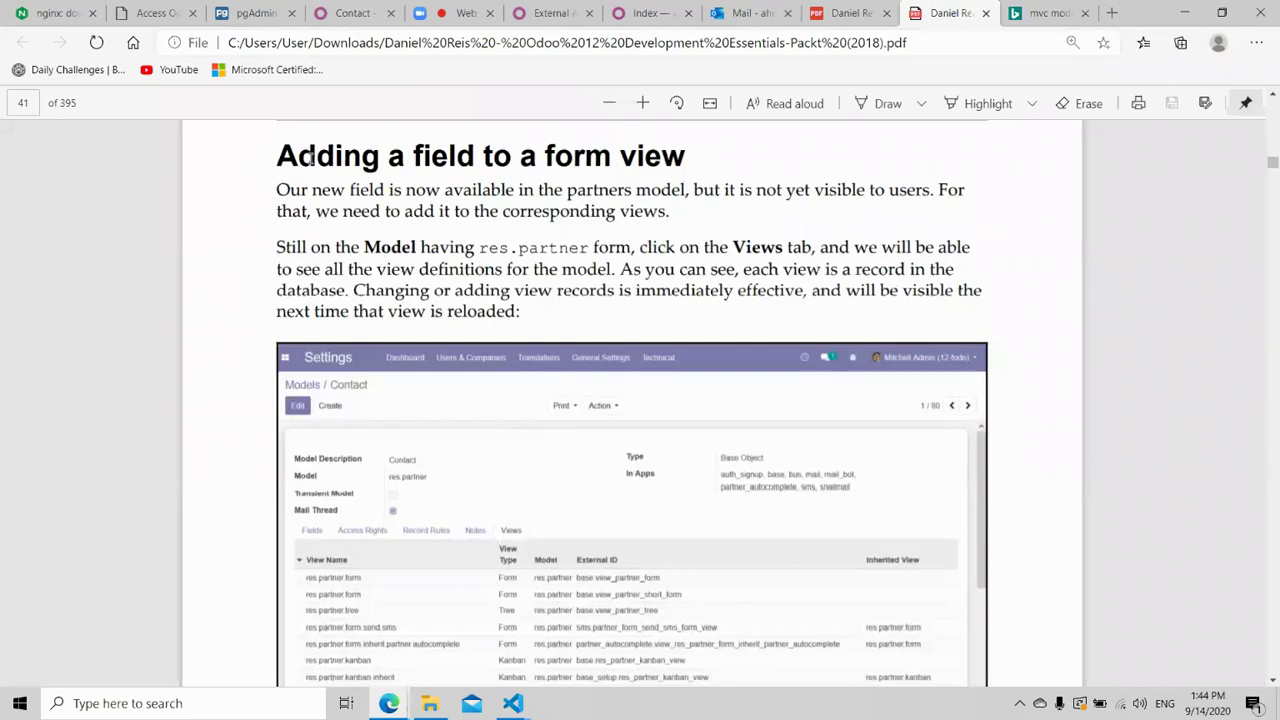
left_click(352, 12)
Step: Show the Contact model's Views tab listing its view definitions, then switch back to the book PDF
scroll(391, 309, "up", 3)
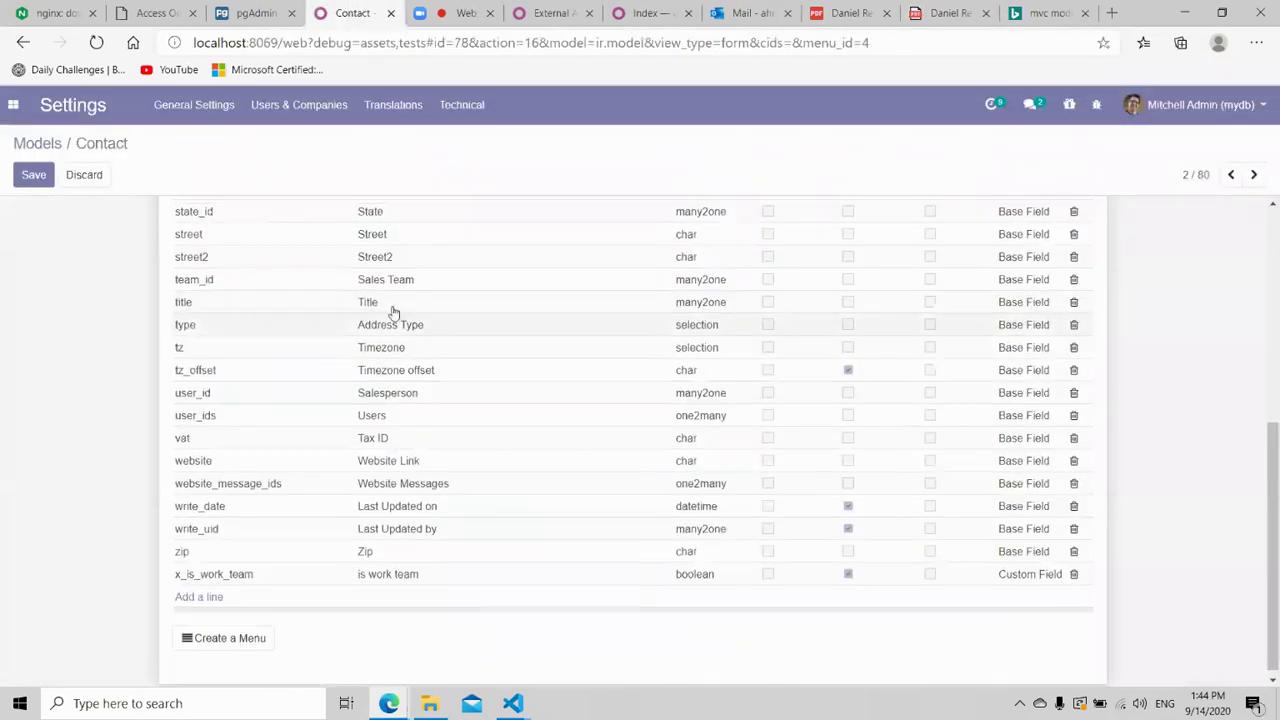
scroll(391, 311, "up", 4)
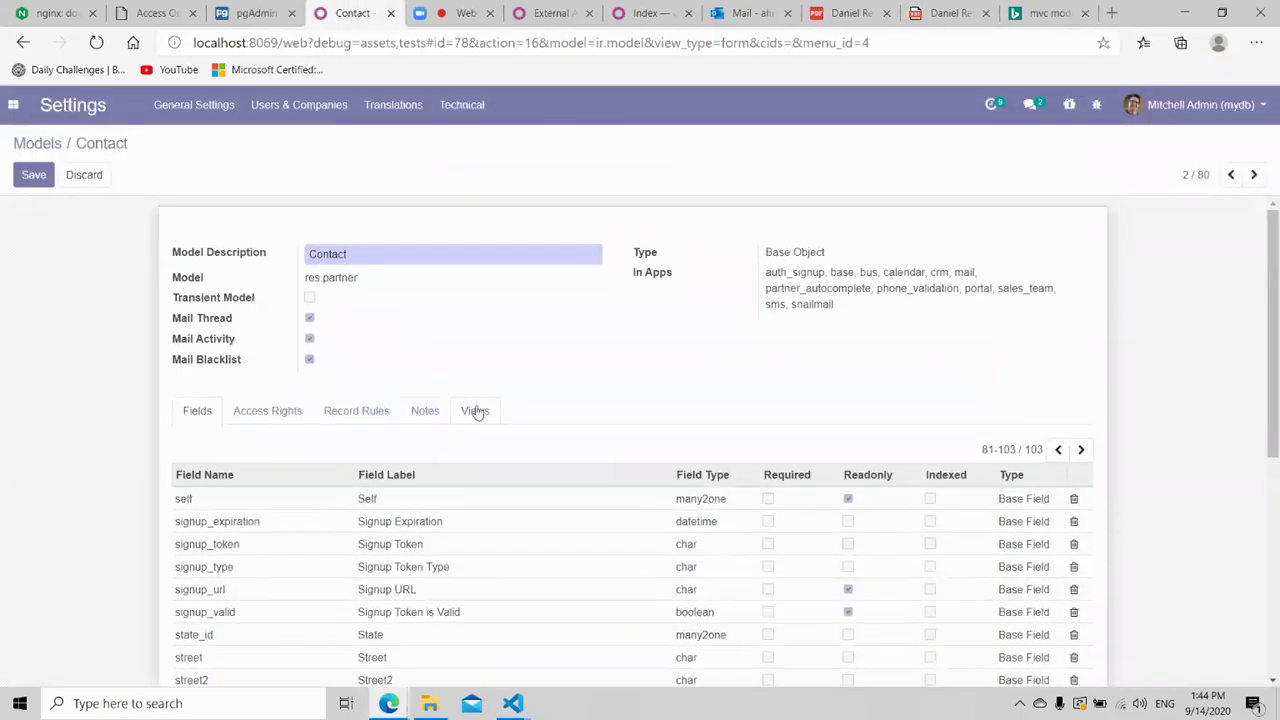
left_click(475, 410)
scroll(600, 306, "down", 3)
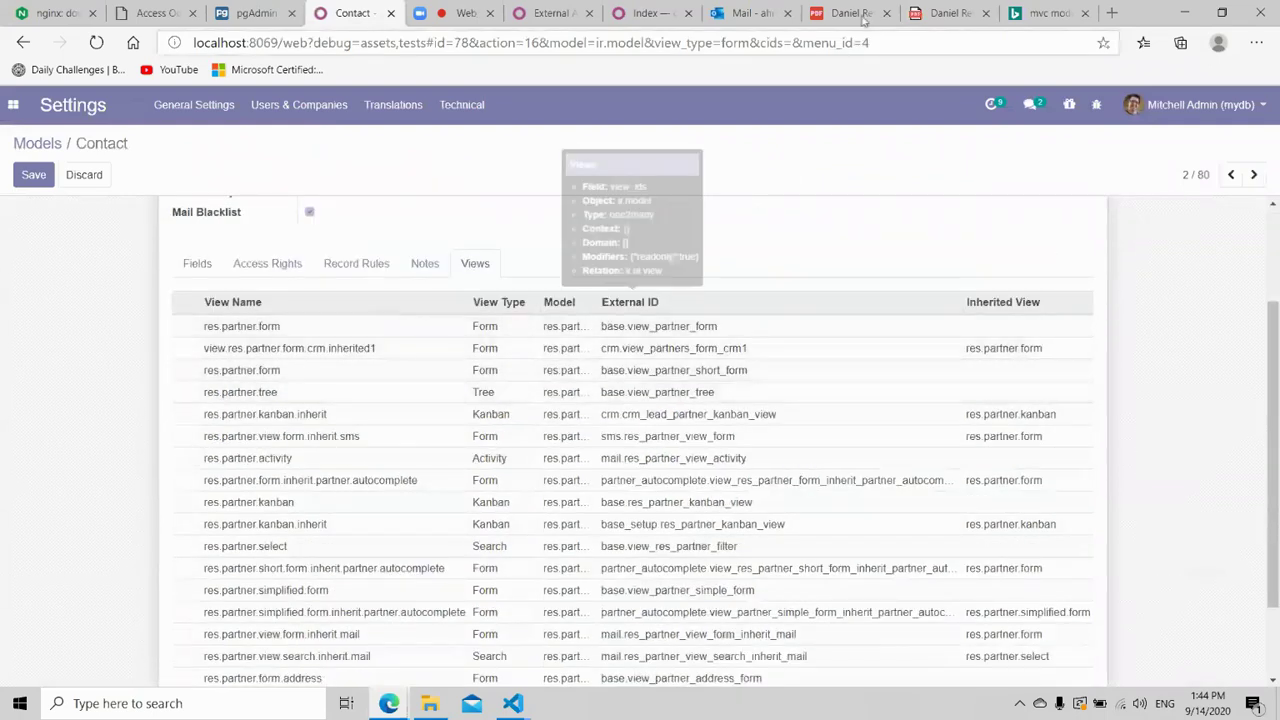
left_click(940, 12)
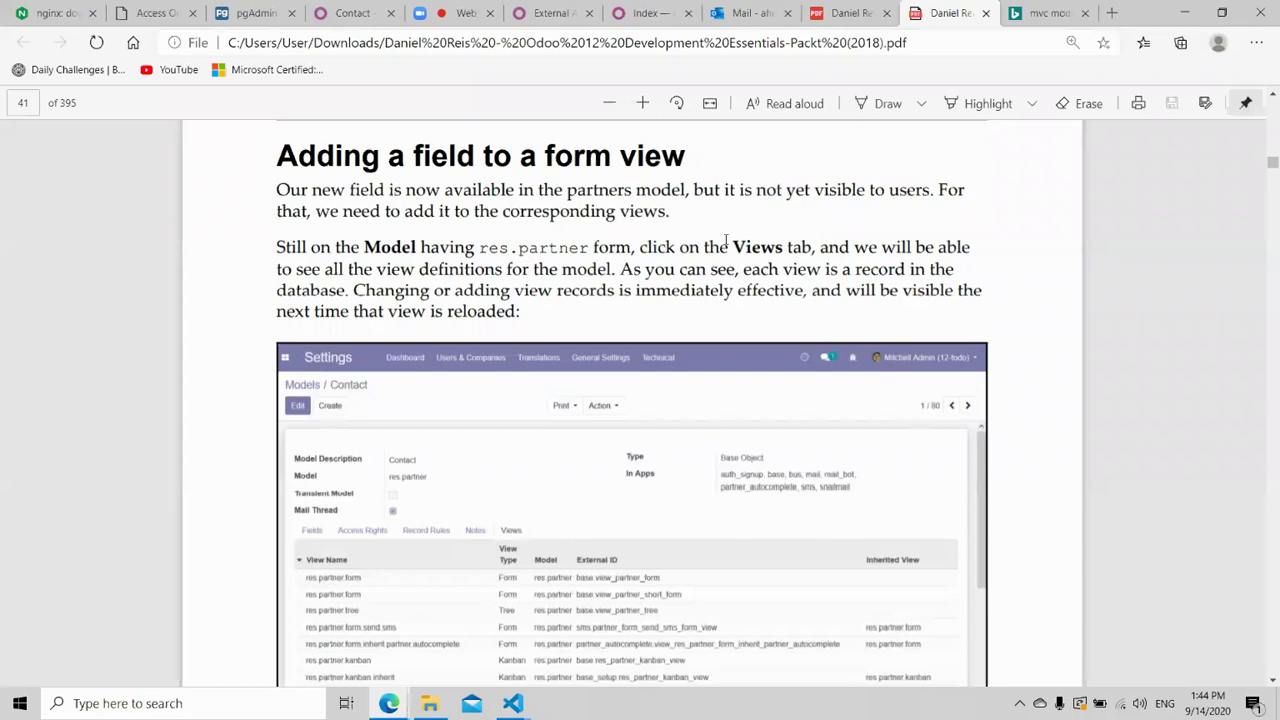